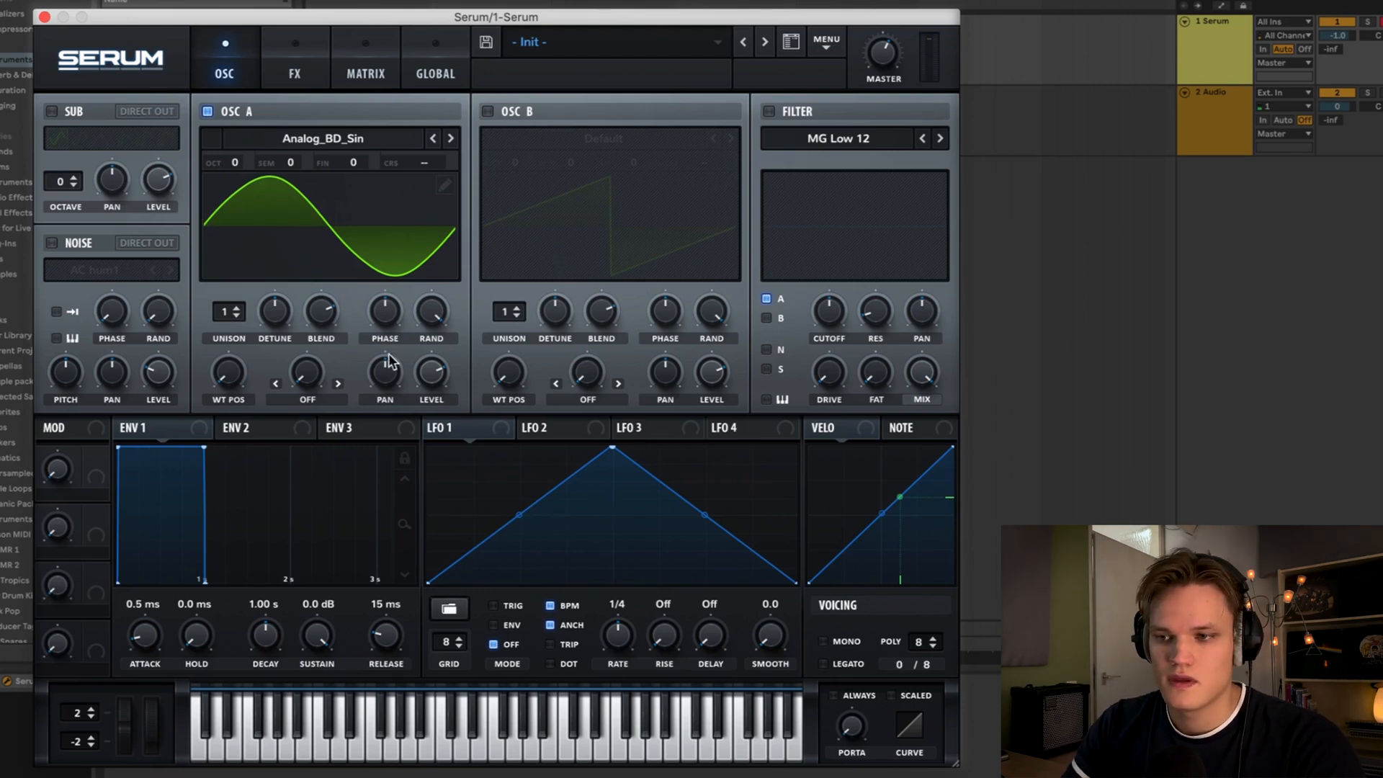
- Set Oscillator A's octave to -2 and audition the sine note
left_click_drag(237, 166, 240, 219)
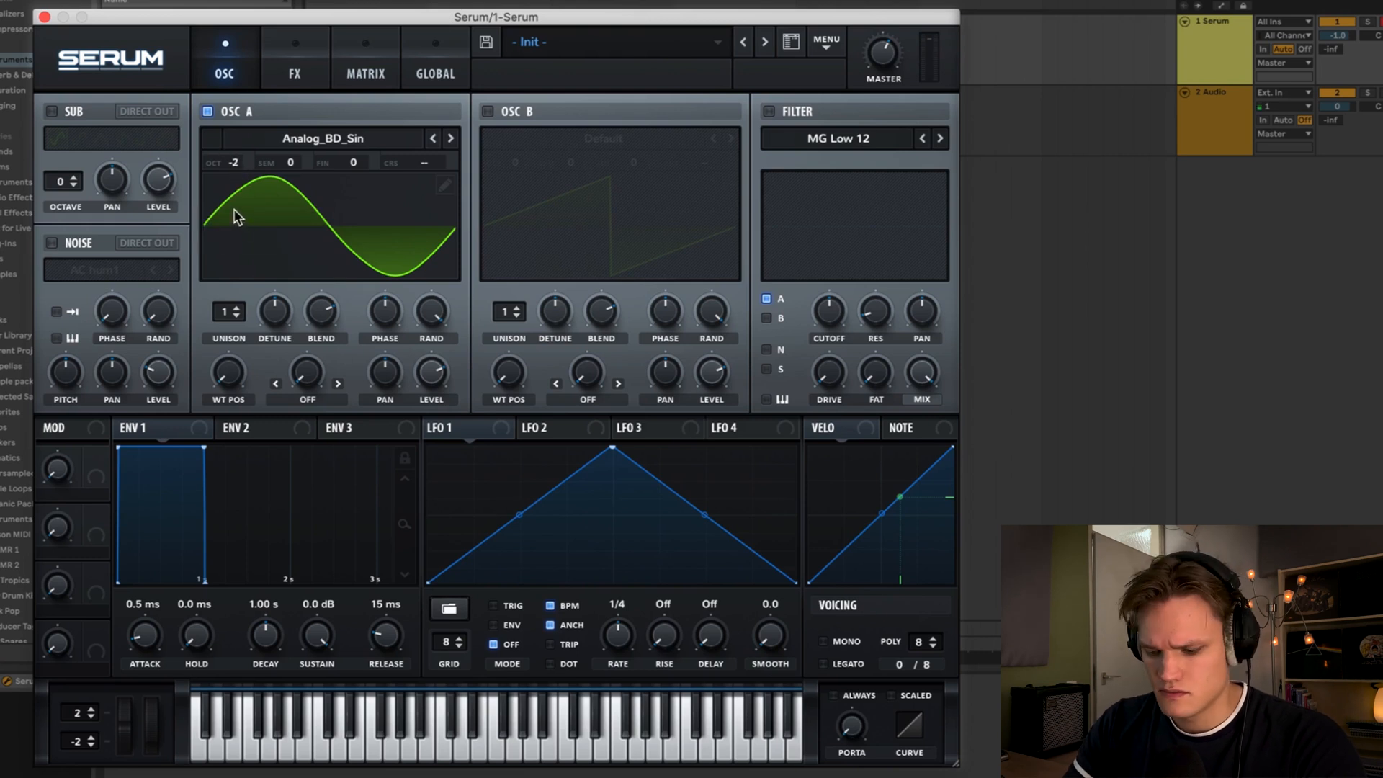
key("a")
key("a")
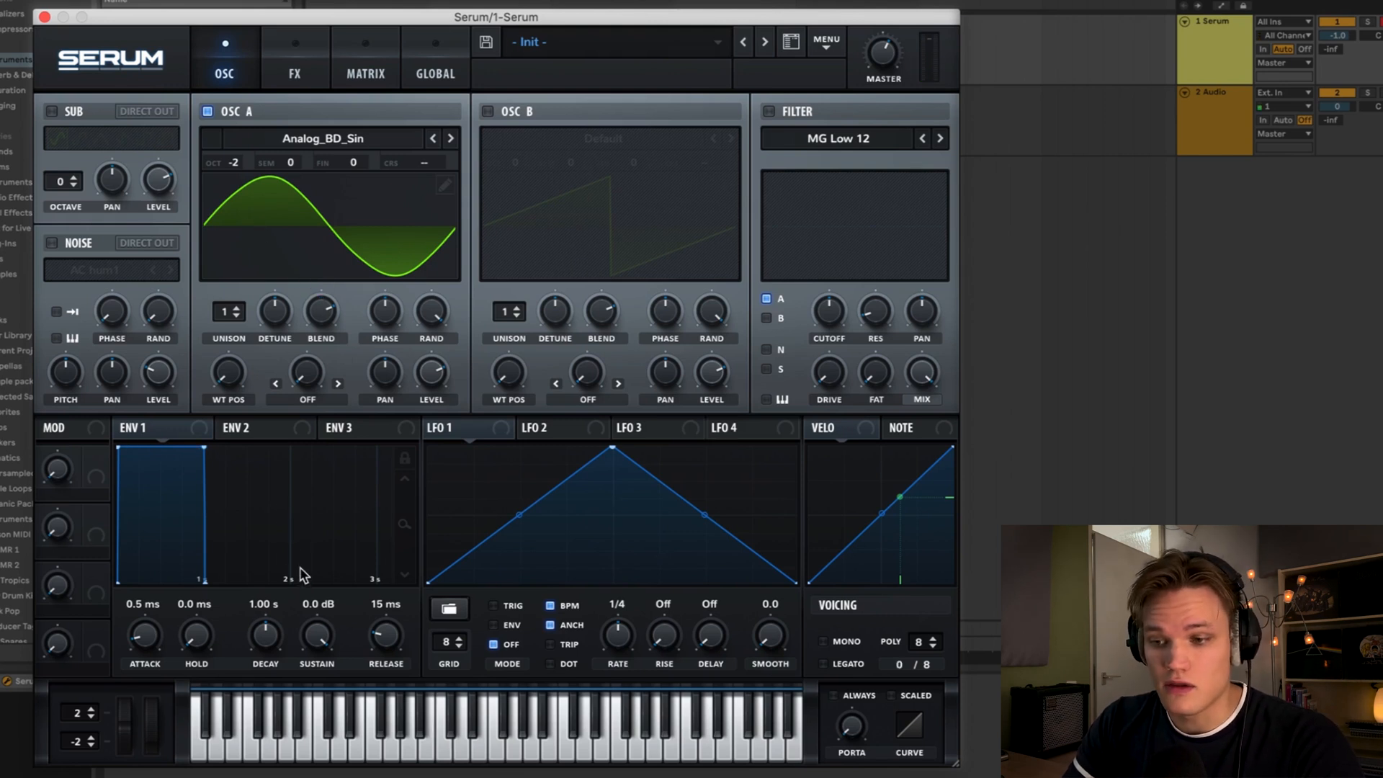
- Drop Envelope 1's sustain to -inf dB and release to 0.0 ms, then audition the note
left_click_drag(320, 647, 320, 698)
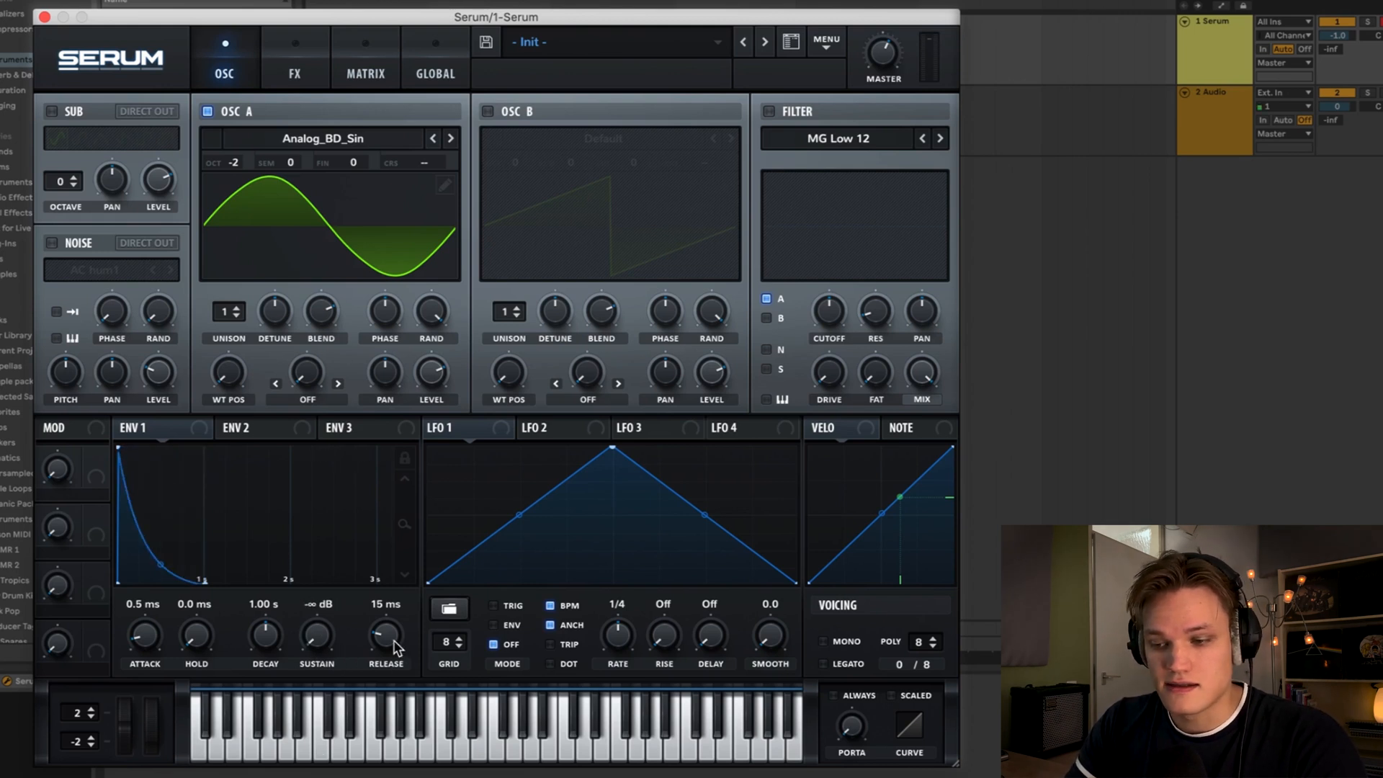
left_click_drag(393, 639, 393, 691)
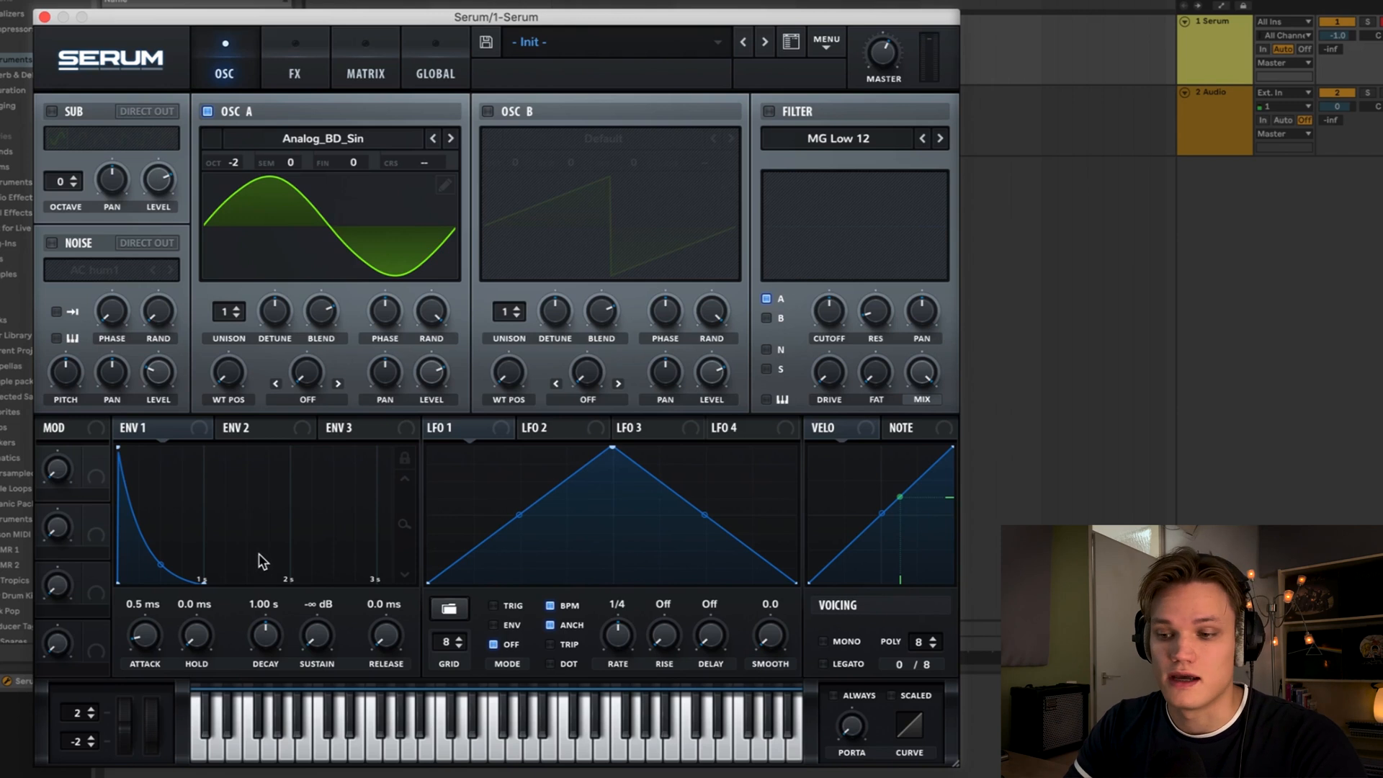
key("a")
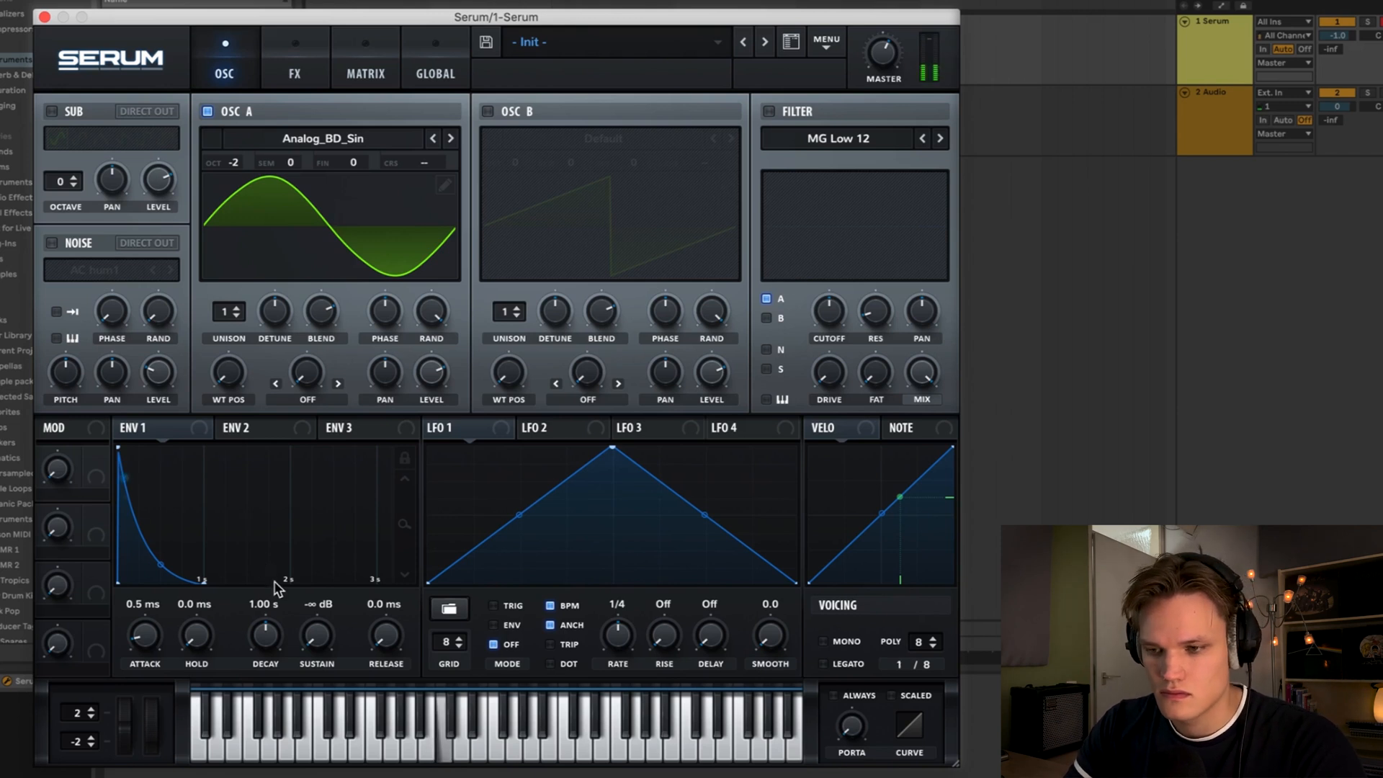
- Shorten Envelope 1's decay to 197 ms and set its hold to 8.1 ms, auditioning the result
left_click_drag(267, 634, 265, 667)
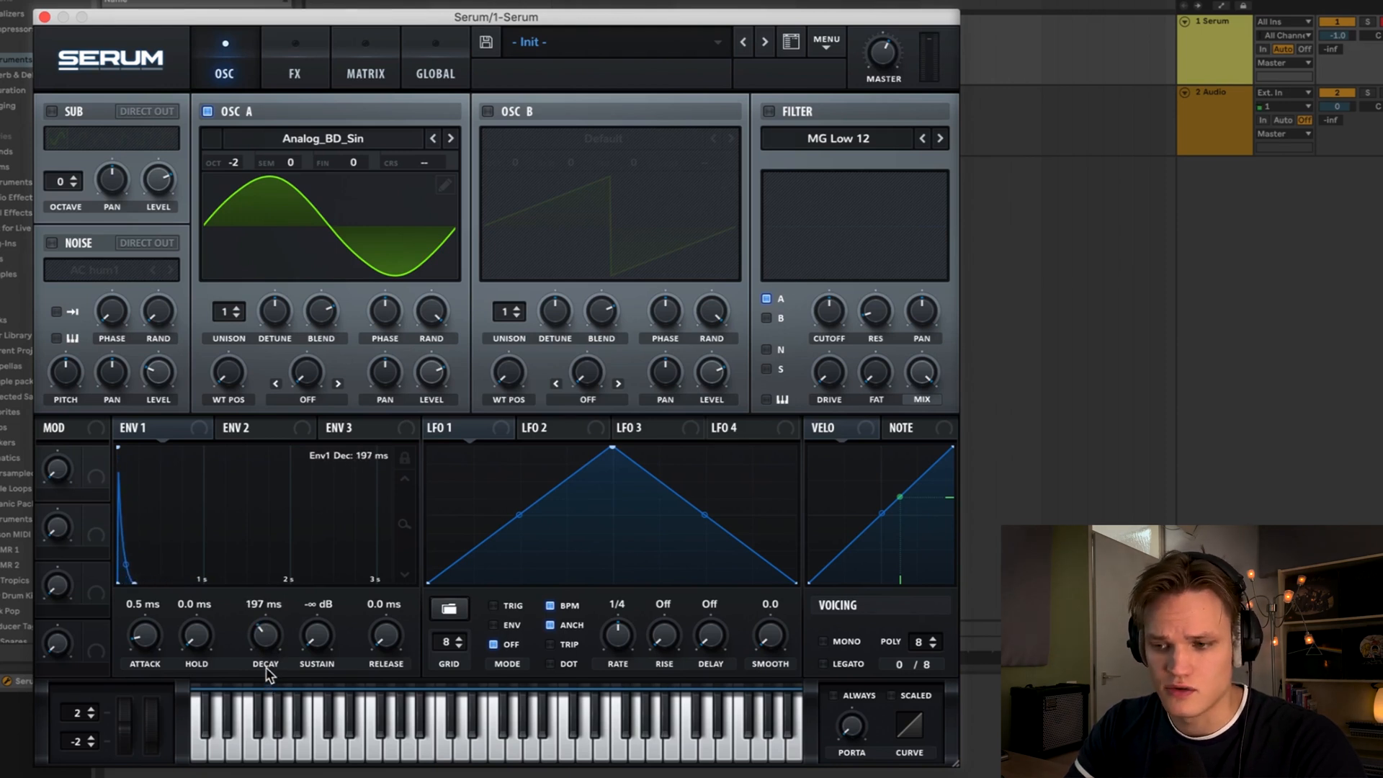
mouse_move(203, 636)
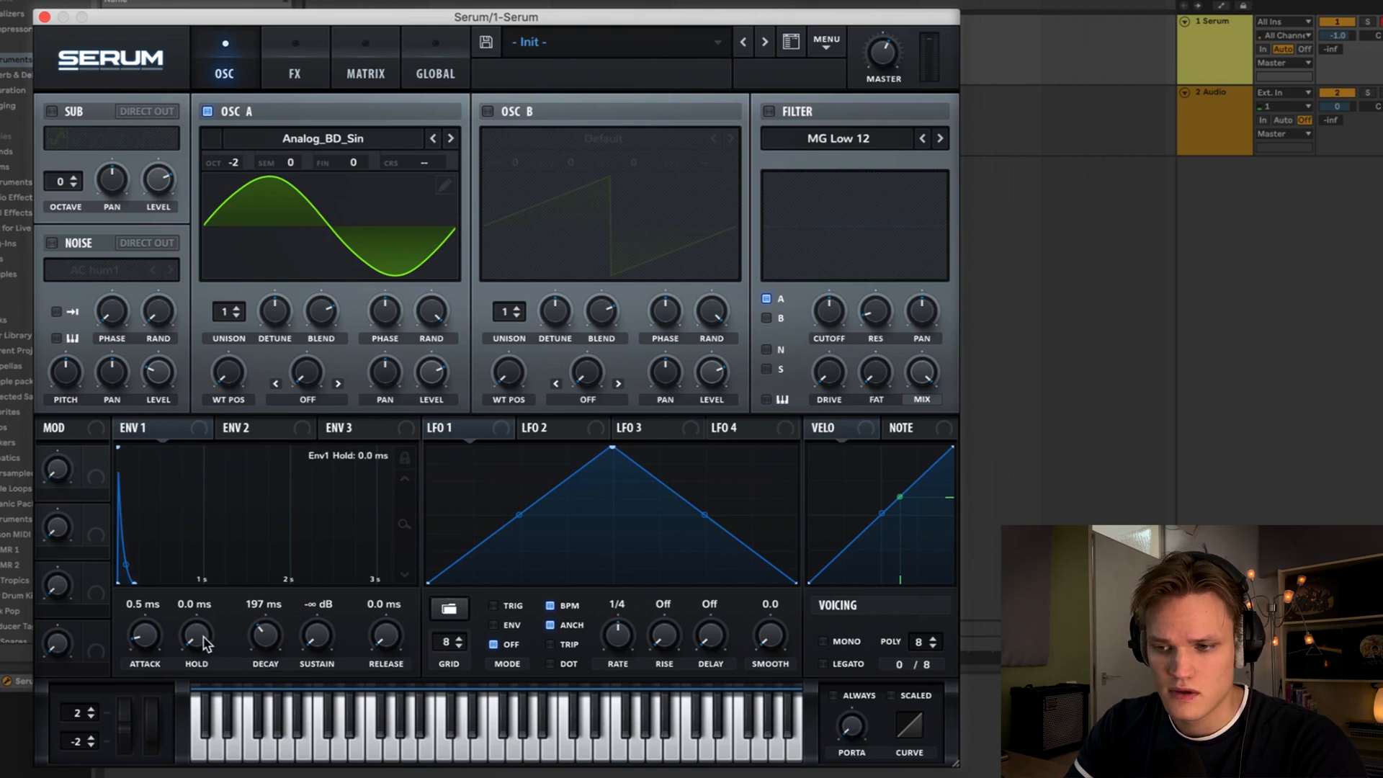
left_click_drag(204, 630, 201, 589)
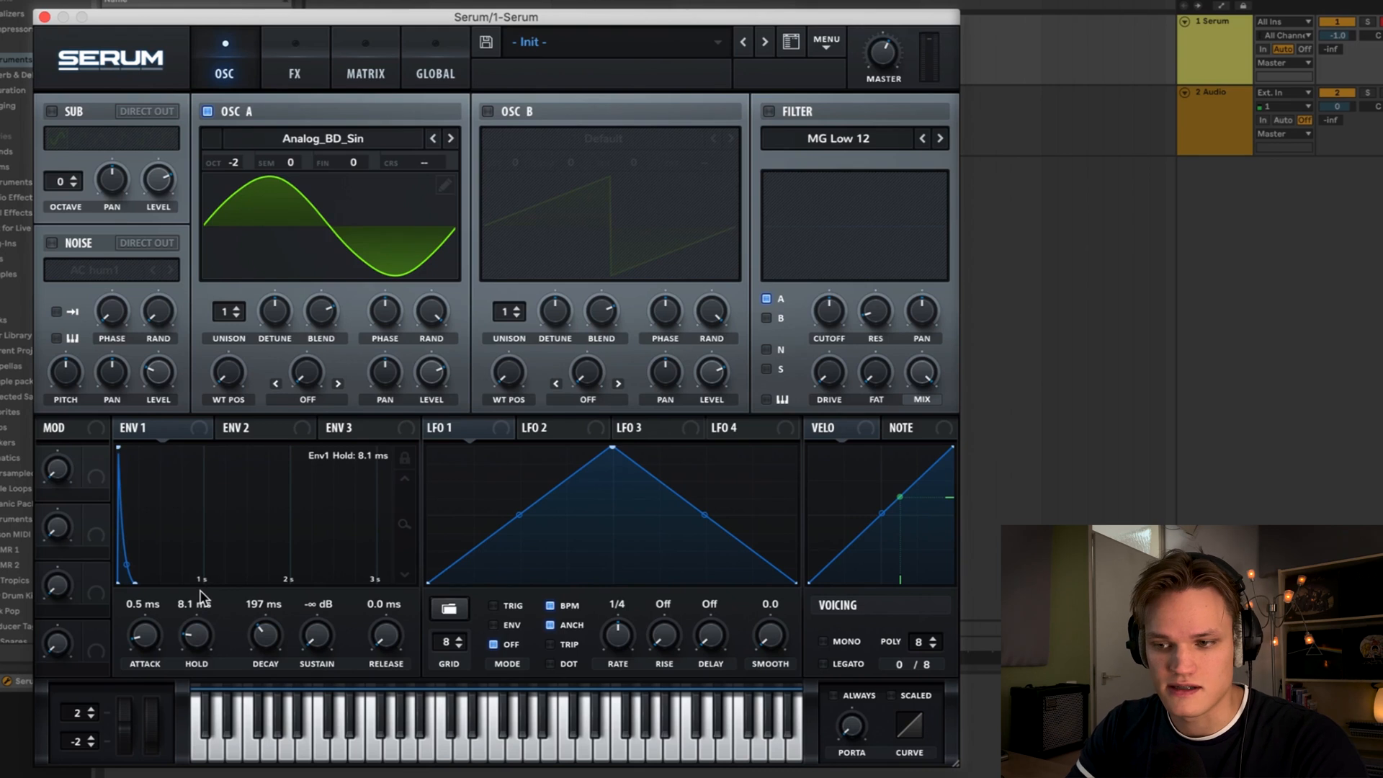
key("a")
key("a")
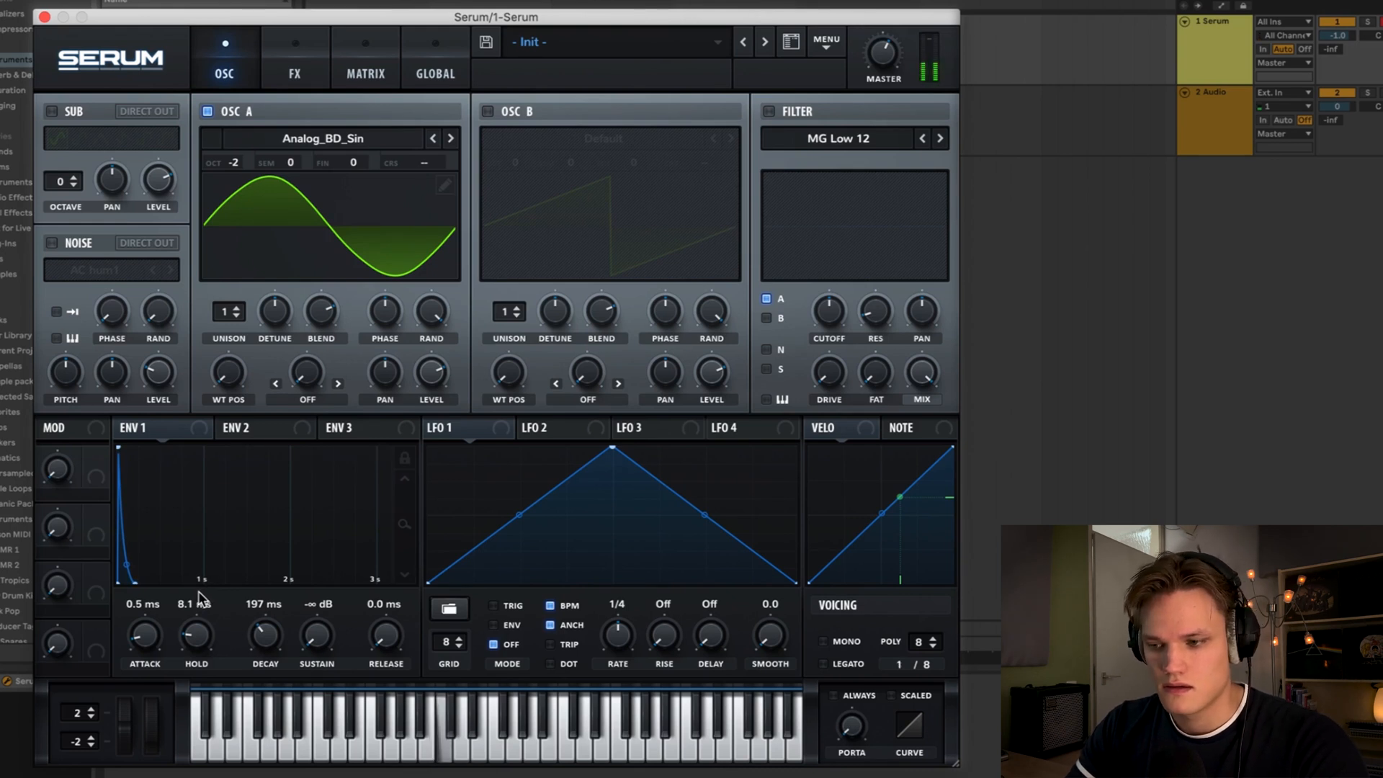
key("a")
key("a")
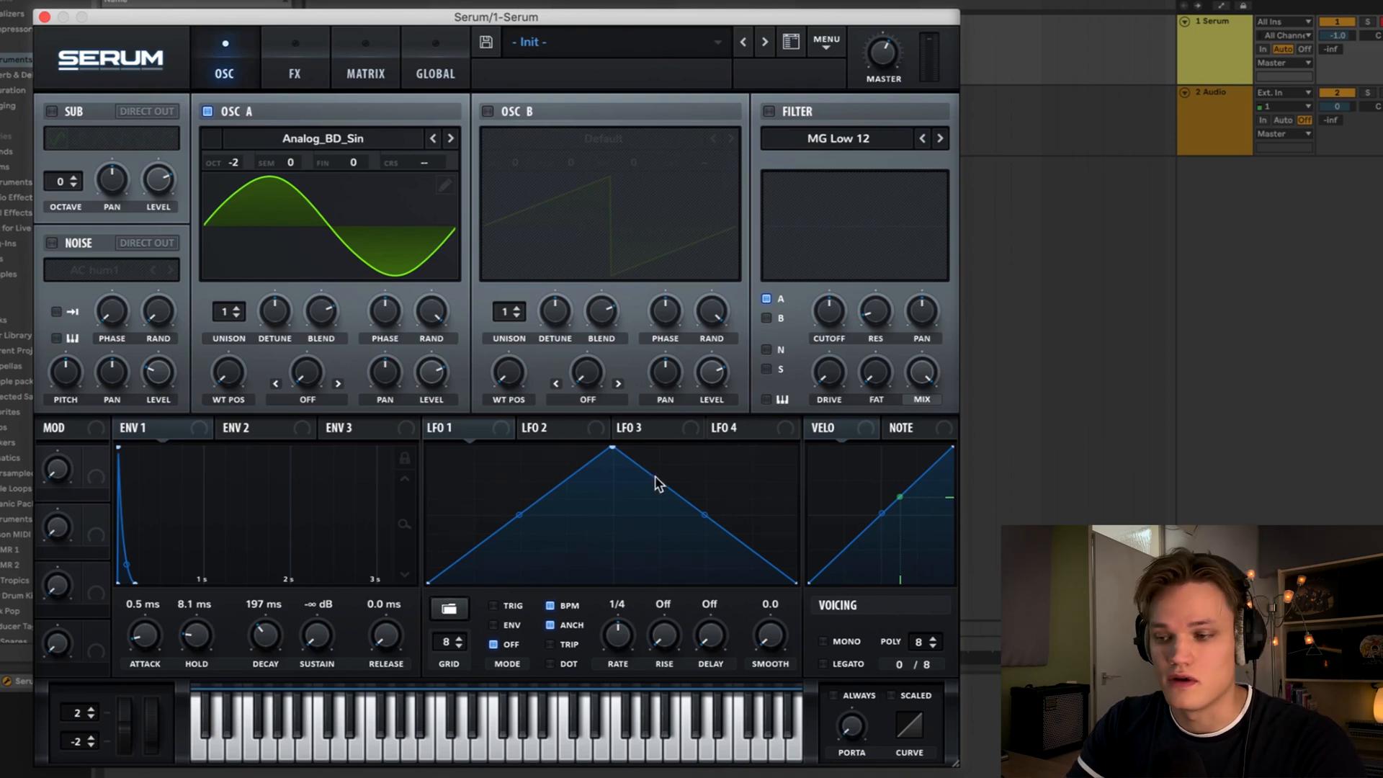
- Reshape LFO 1 into a curved falling ramp and switch its mode to Env
left_click_drag(613, 448, 427, 445)
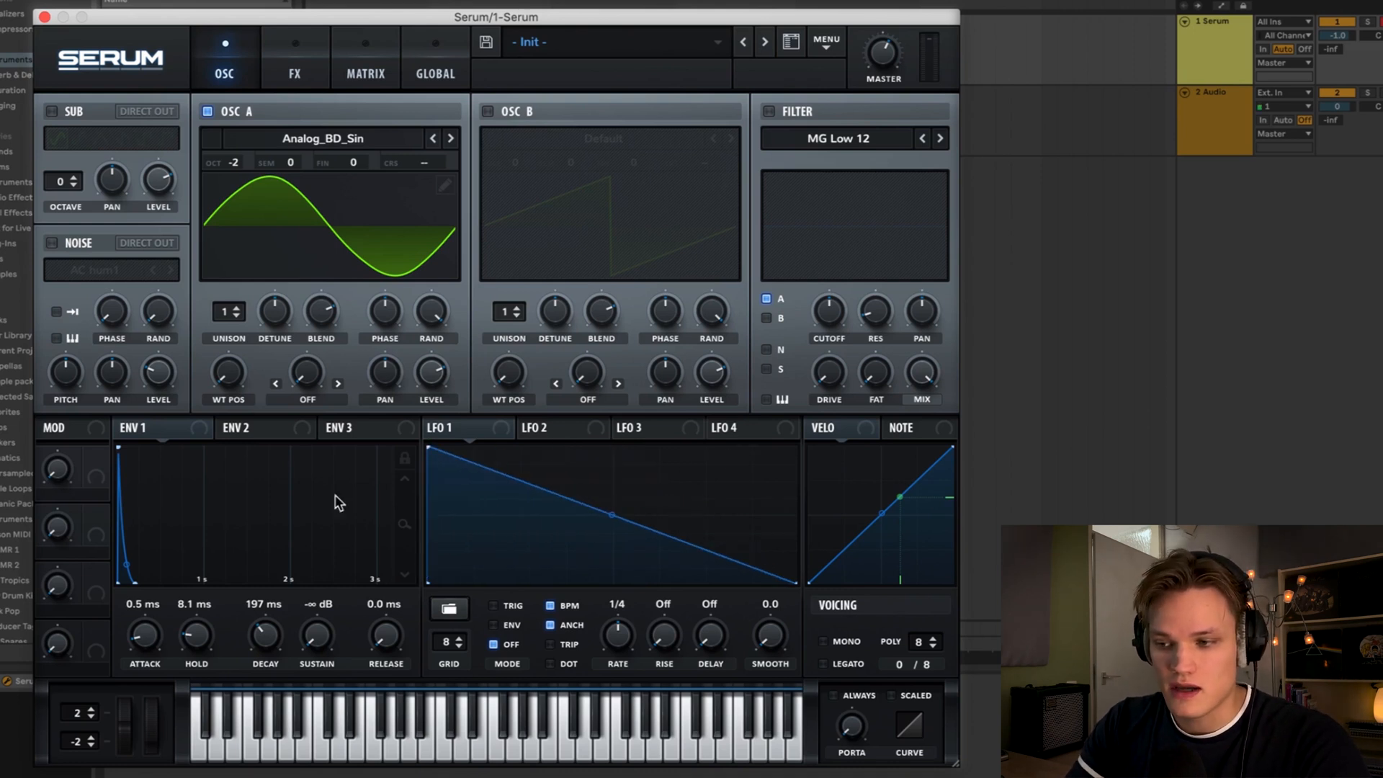
left_click_drag(611, 515, 583, 578)
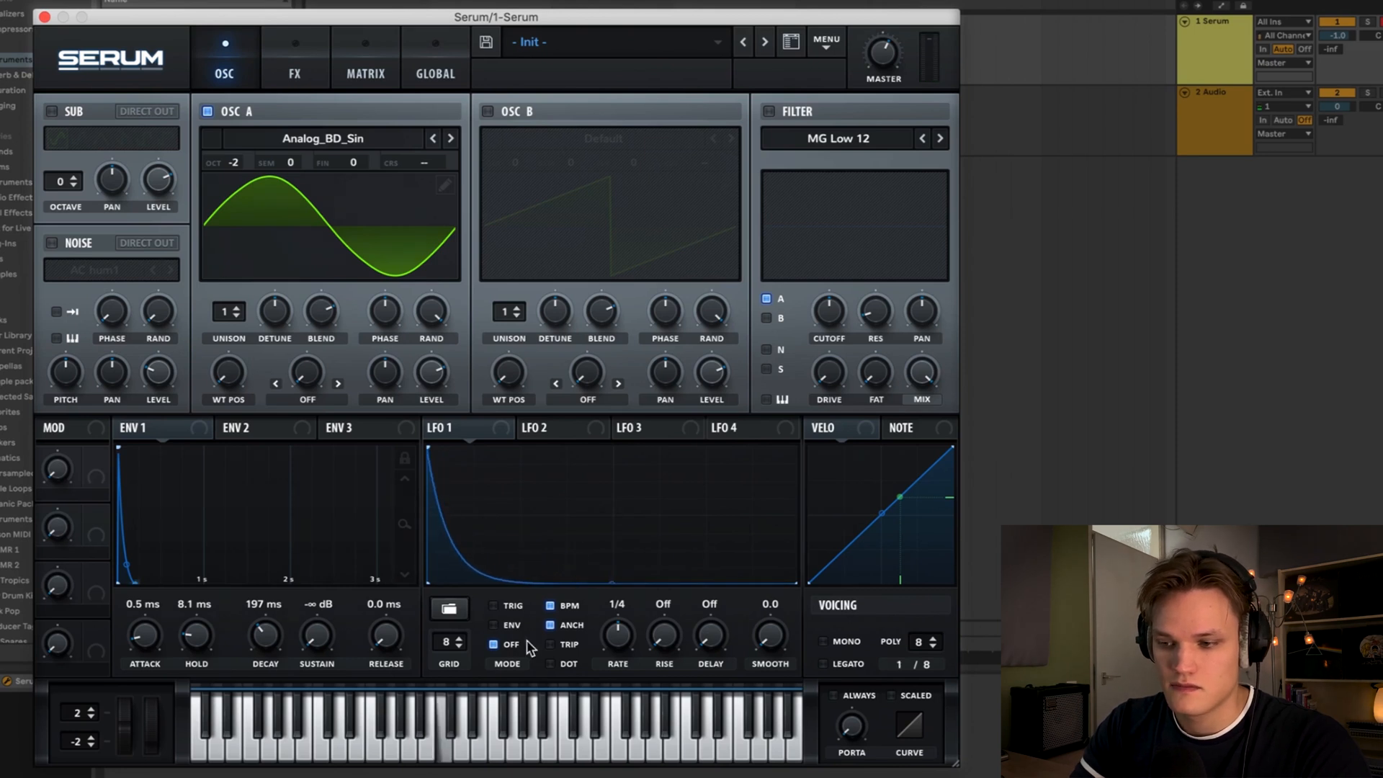
left_click(493, 624)
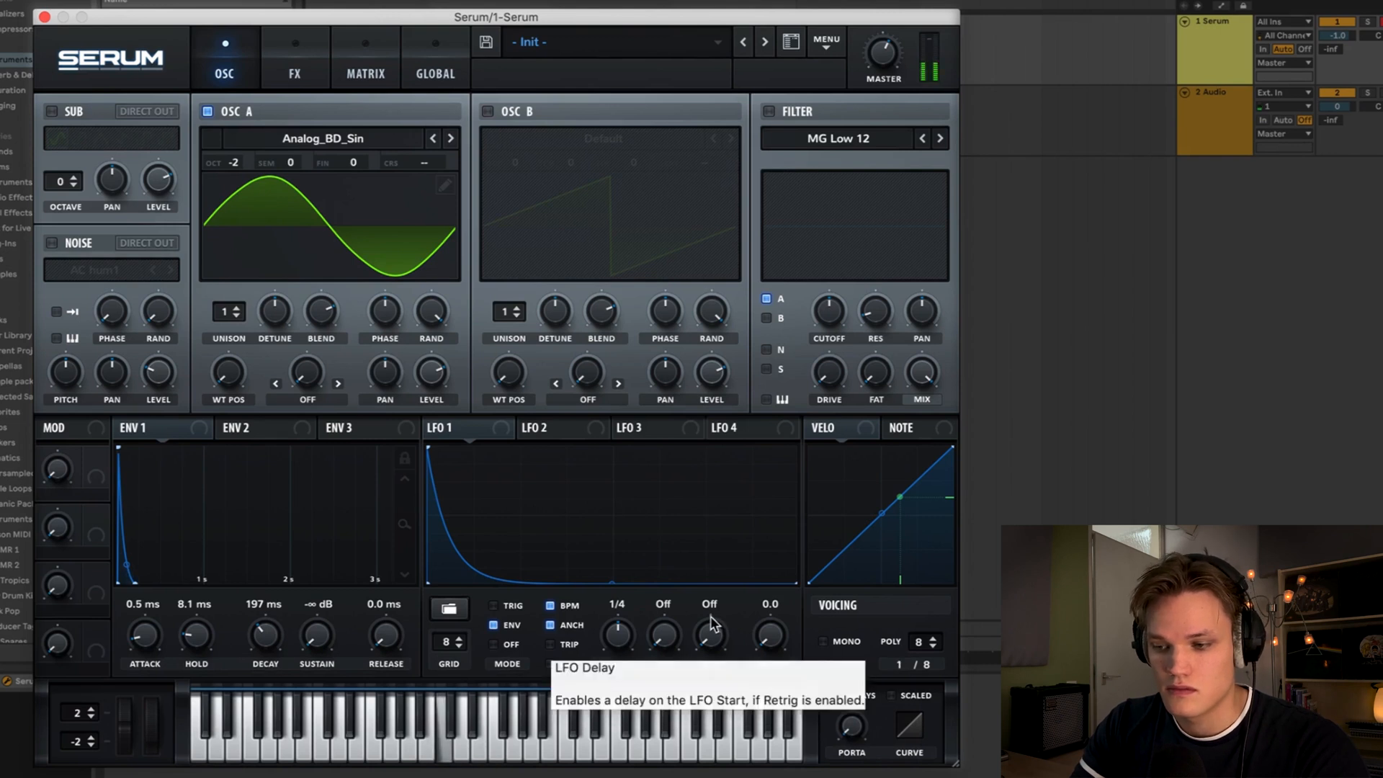
- Switch the voicing to Mono and turn off LFO 1's BPM sync
left_click(824, 640)
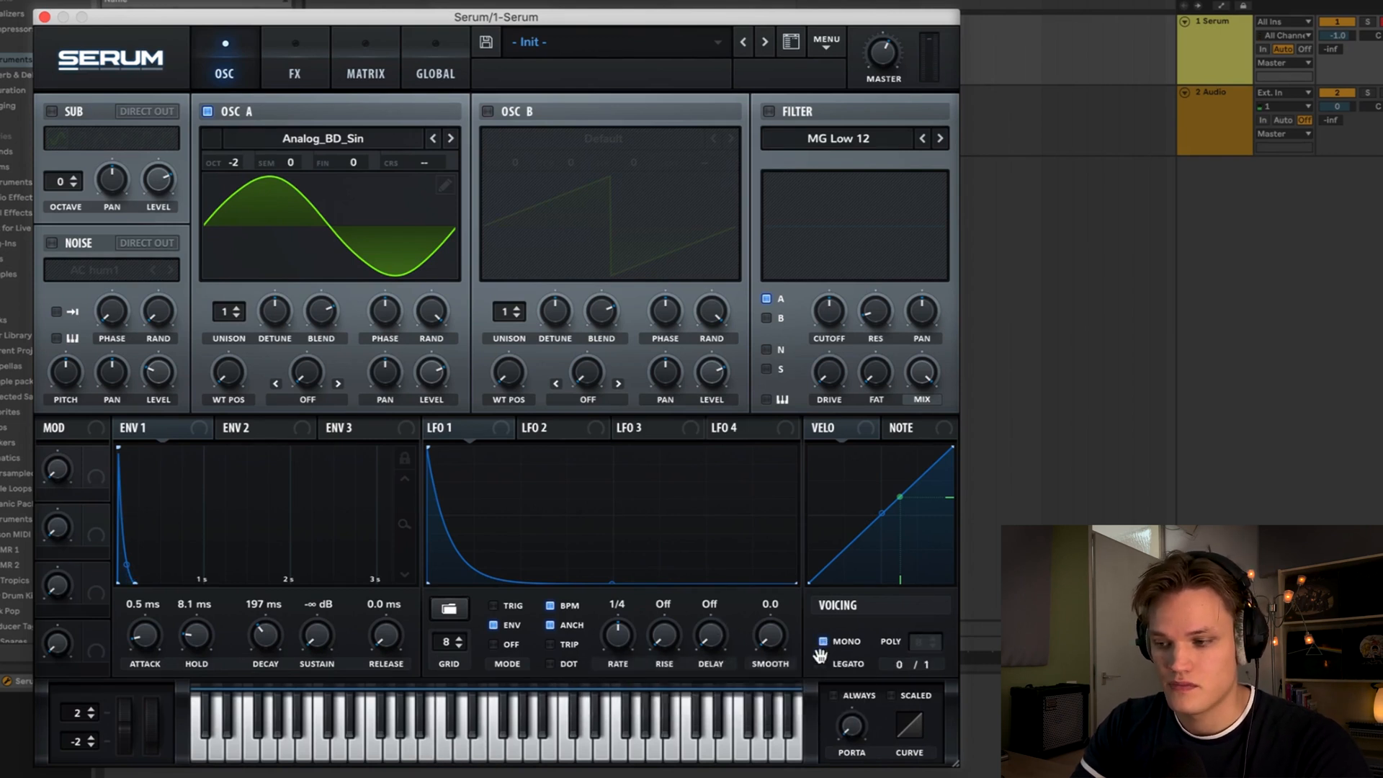
left_click(551, 605)
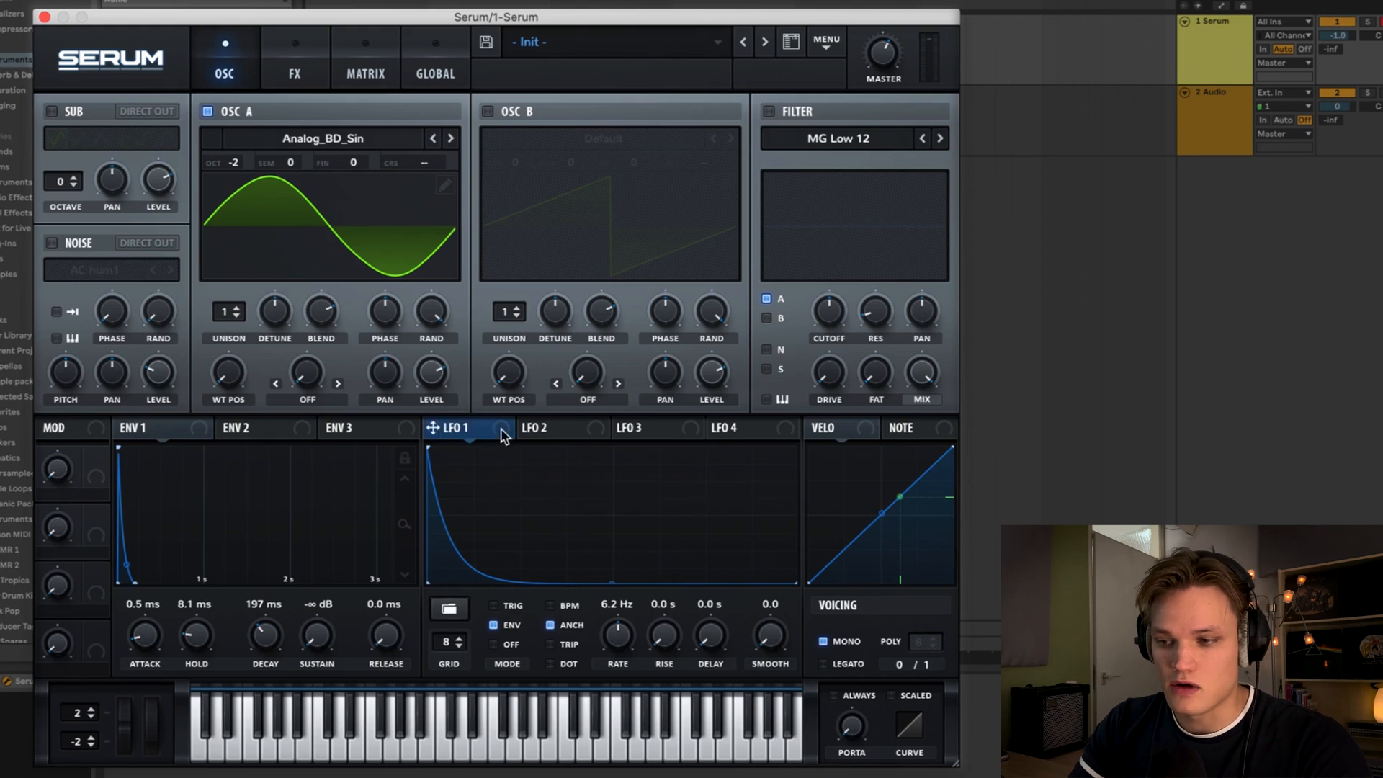
- Route LFO 1 to Oscillator A's coarse pitch and raise the modulation amount
left_click_drag(500, 427, 426, 164)
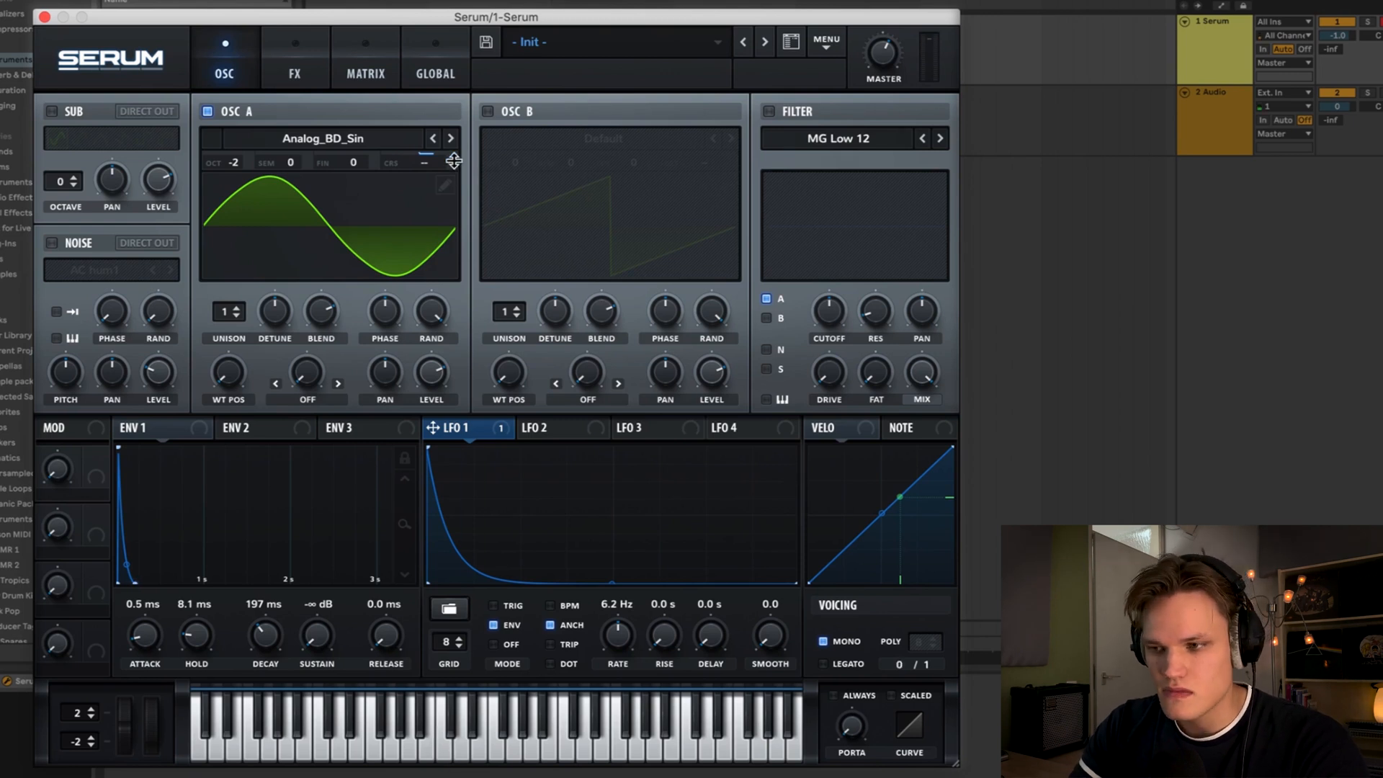
mouse_move(454, 161)
left_click_drag(454, 161, 463, 157)
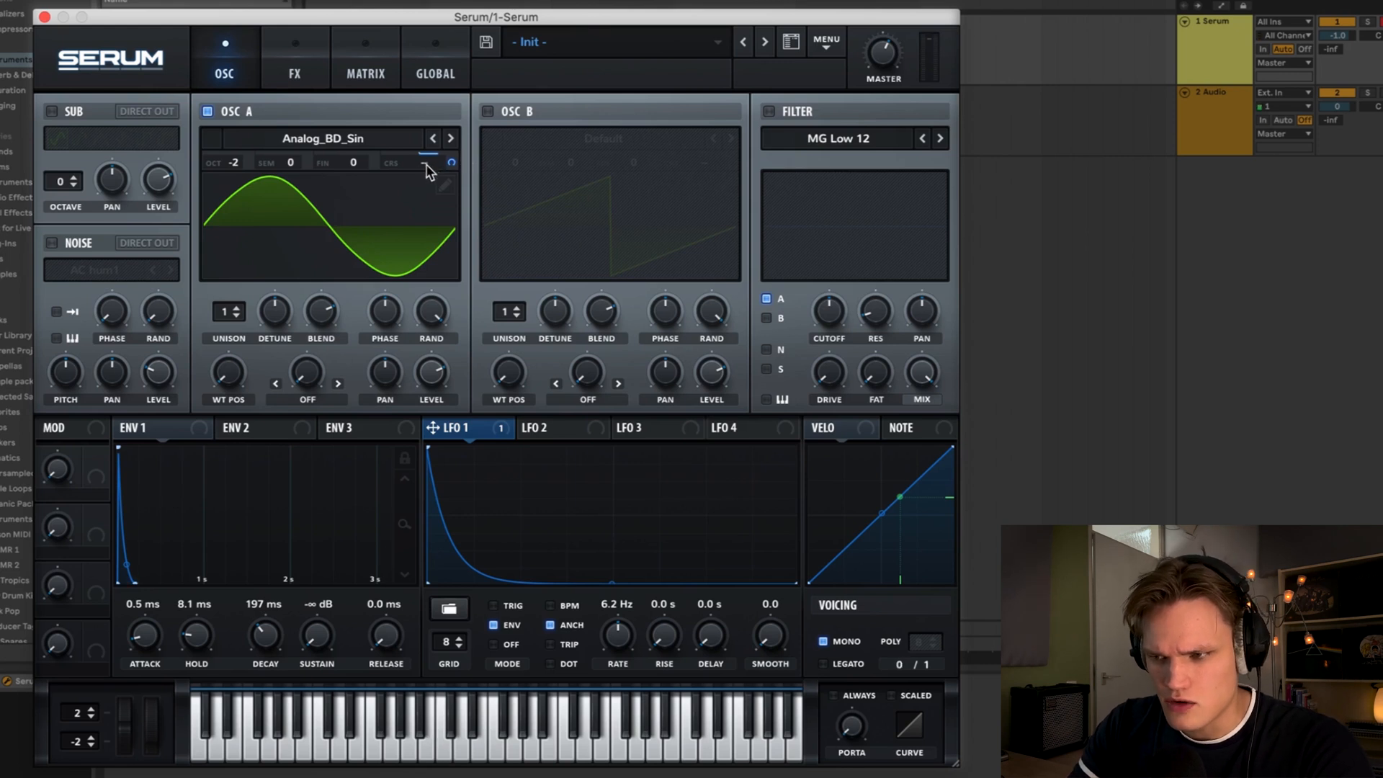
- Set Oscillator A's coarse pitch to -5.44 and LFO 1's rate to 3.4 Hz
left_click_drag(423, 171, 428, 200)
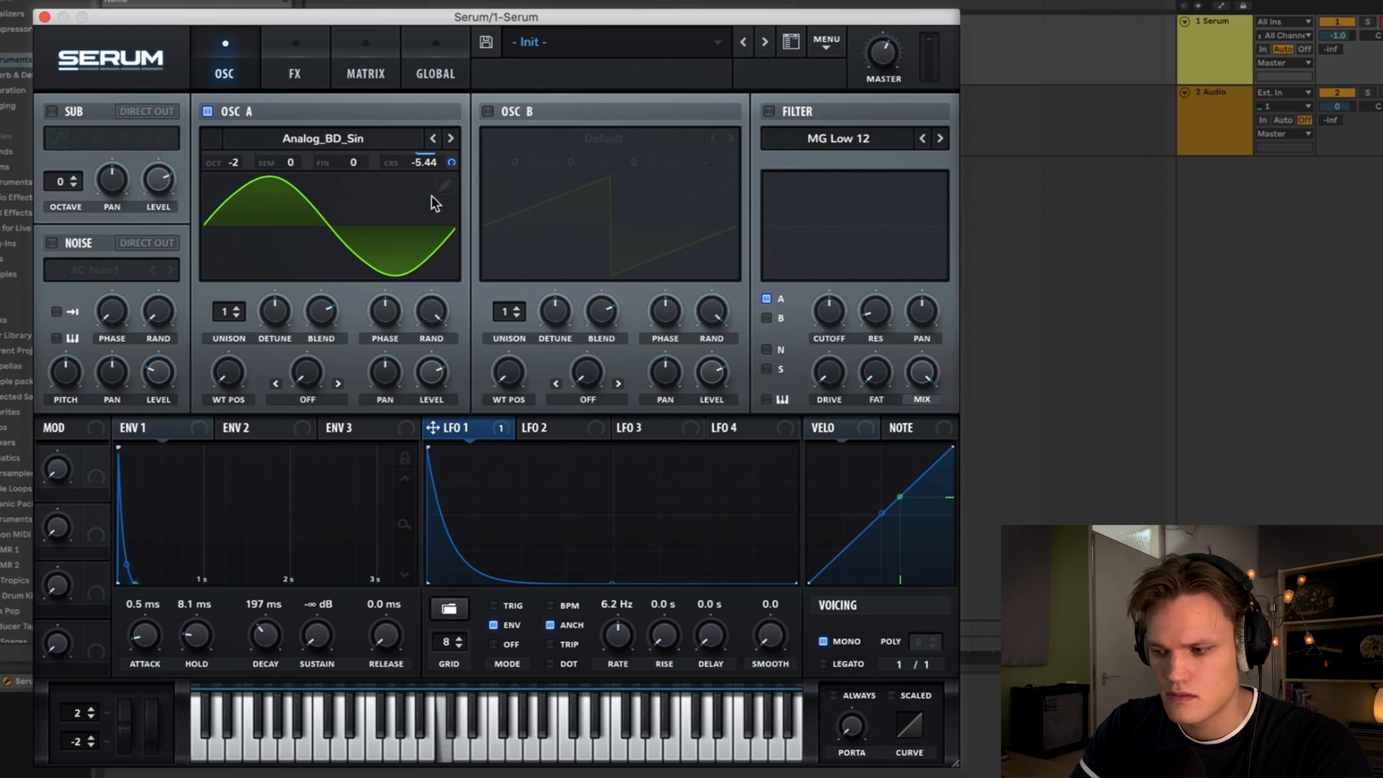
key("XF86AudioRaiseVolume")
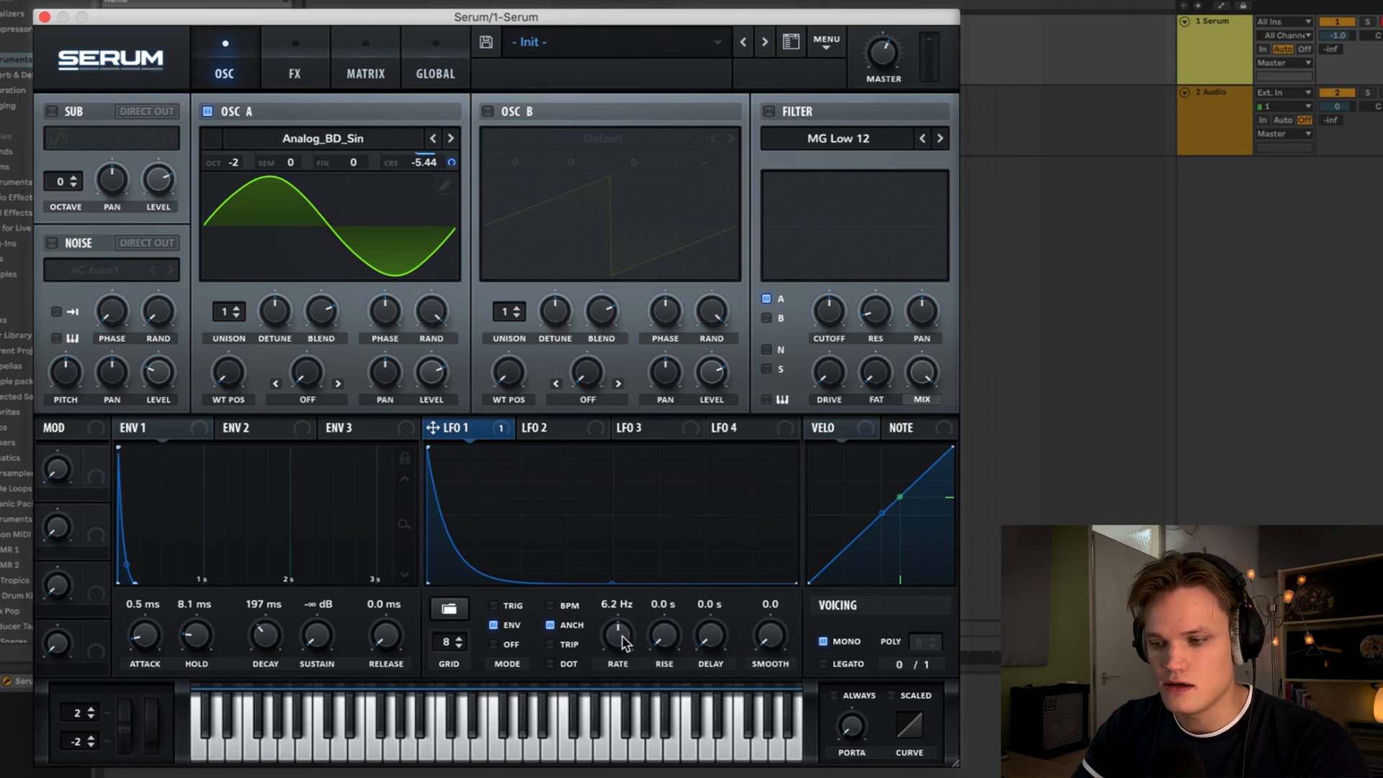
mouse_move(619, 638)
left_mouse_down()
mouse_move(623, 702)
mouse_move(620, 656)
left_mouse_up()
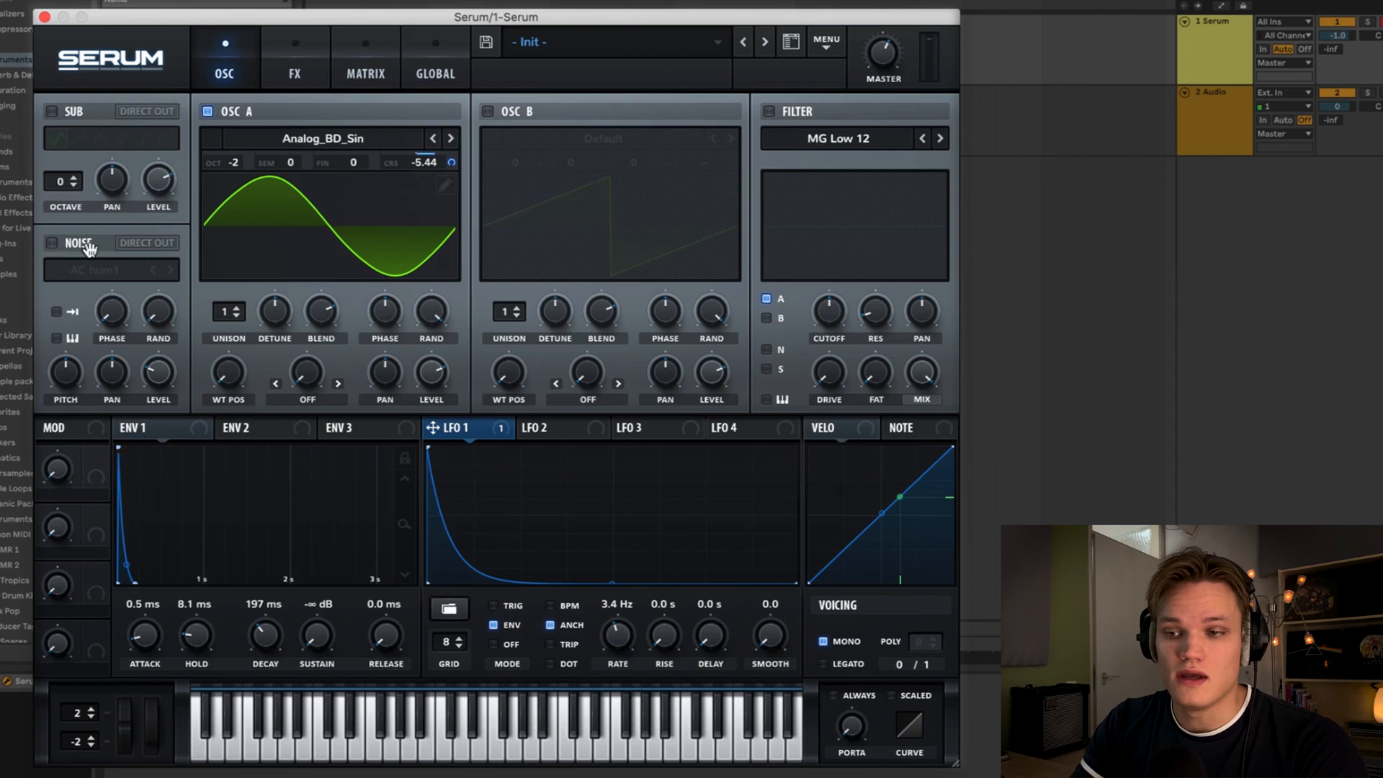
- Enable the Noise oscillator and load XF_KikAtk_01 from the Attacks_Kick noise set
left_click(51, 244)
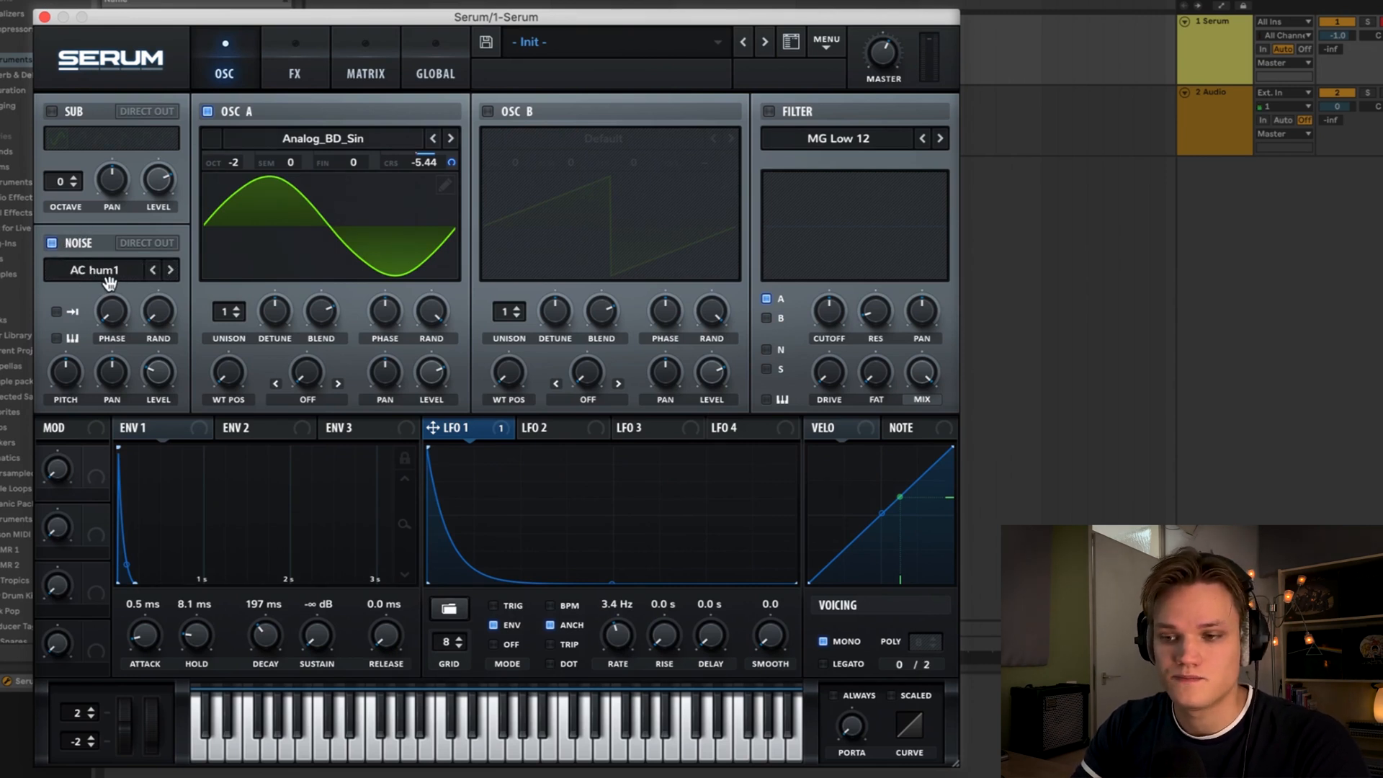
left_click(111, 278)
mouse_move(127, 319)
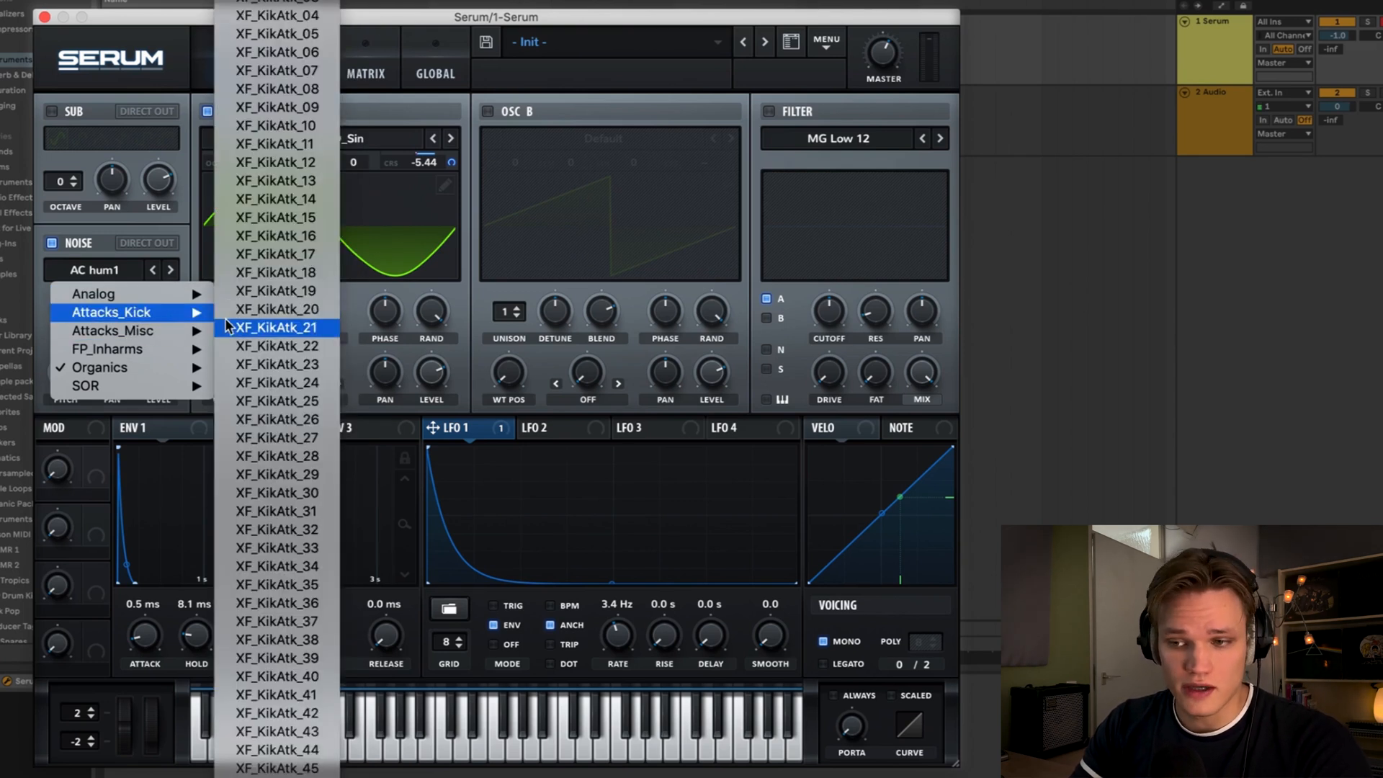
left_click(277, 13)
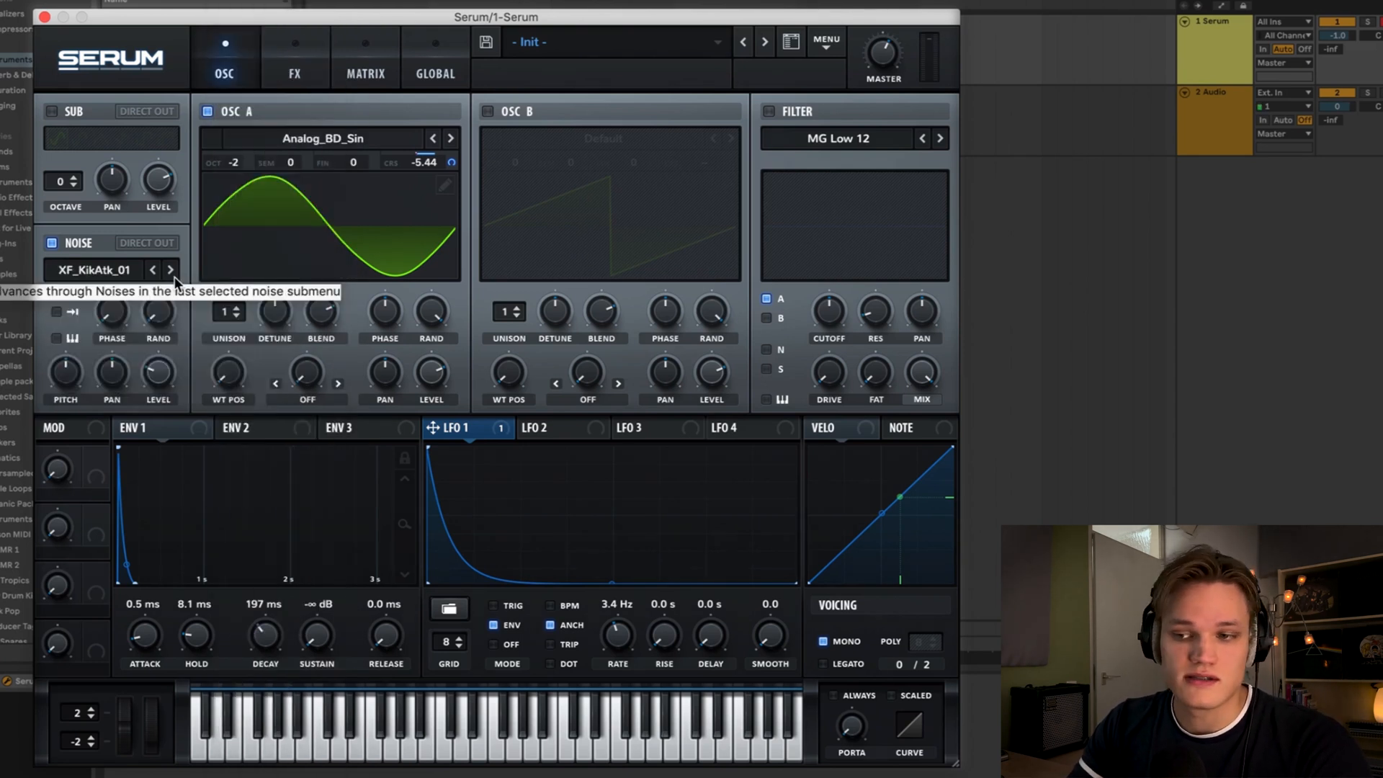
- Step the noise sample to XF_KikAtk_03 and enable its one-shot playback
left_click(171, 271)
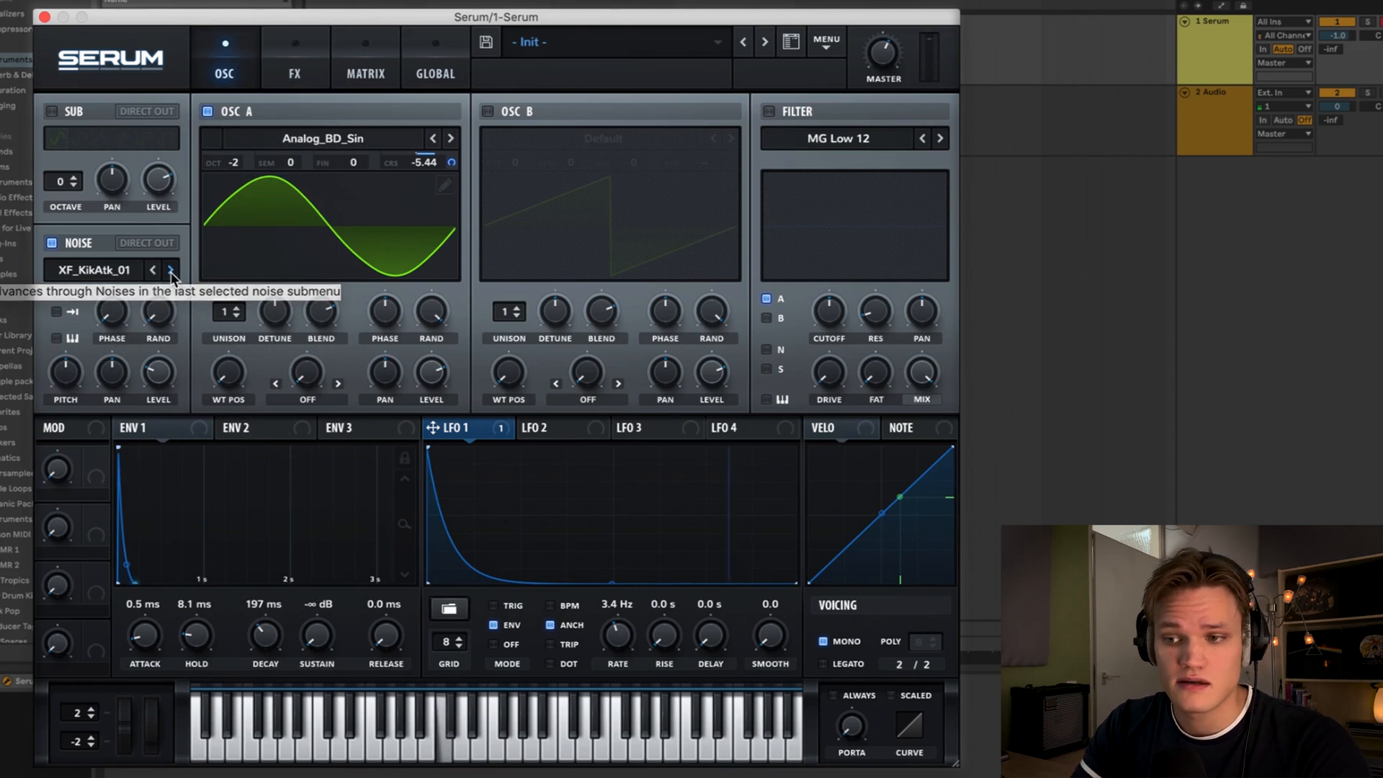
left_click(171, 270)
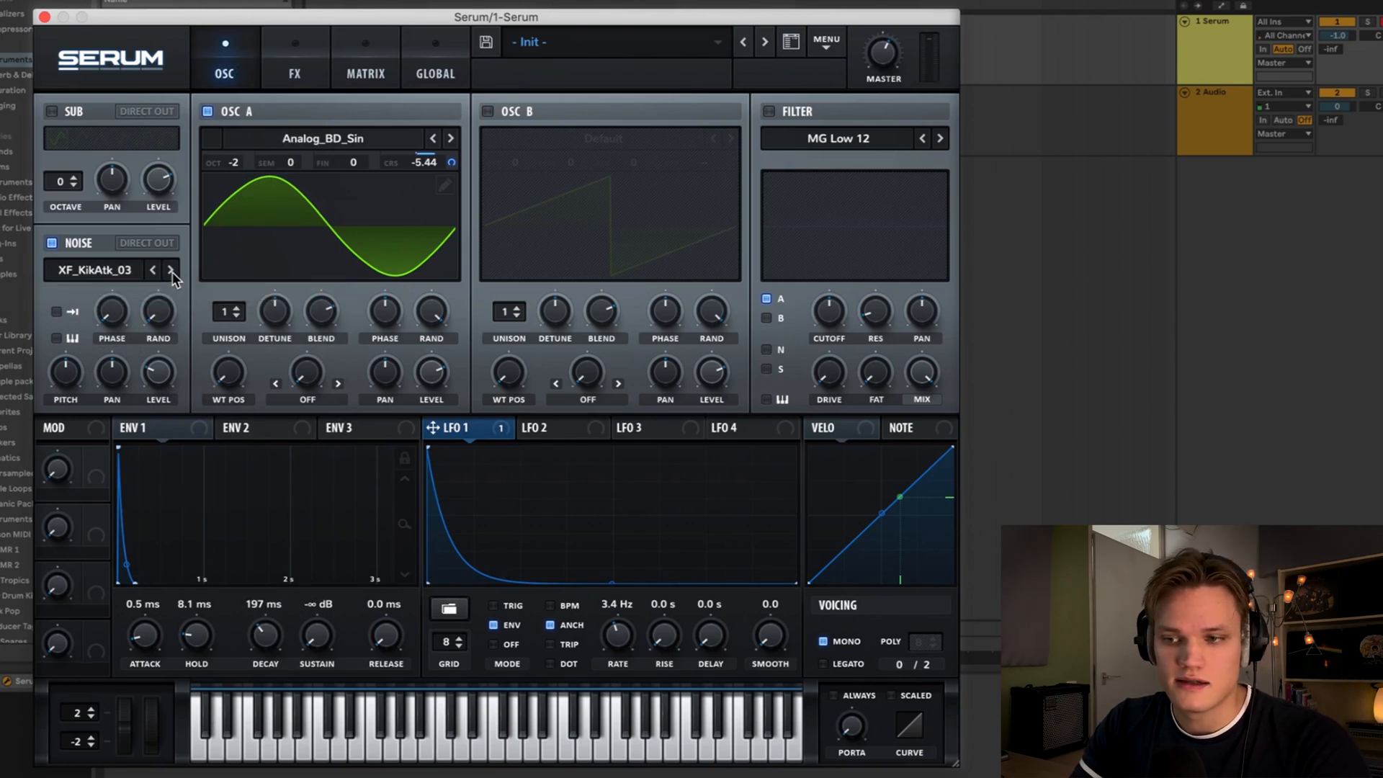
left_click(57, 313)
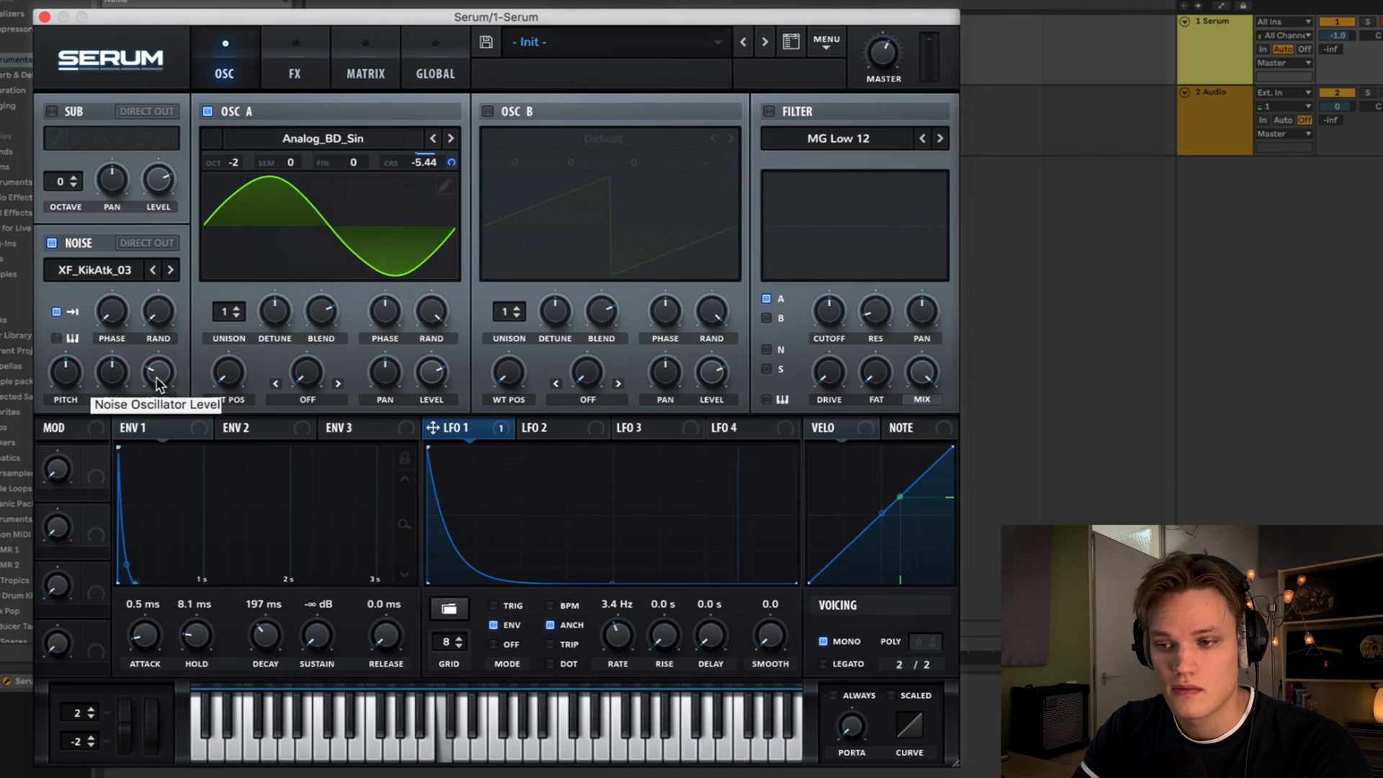
- Raise the noise level and step the noise sample to XF_KikAtk_06
left_click_drag(155, 389, 167, 339)
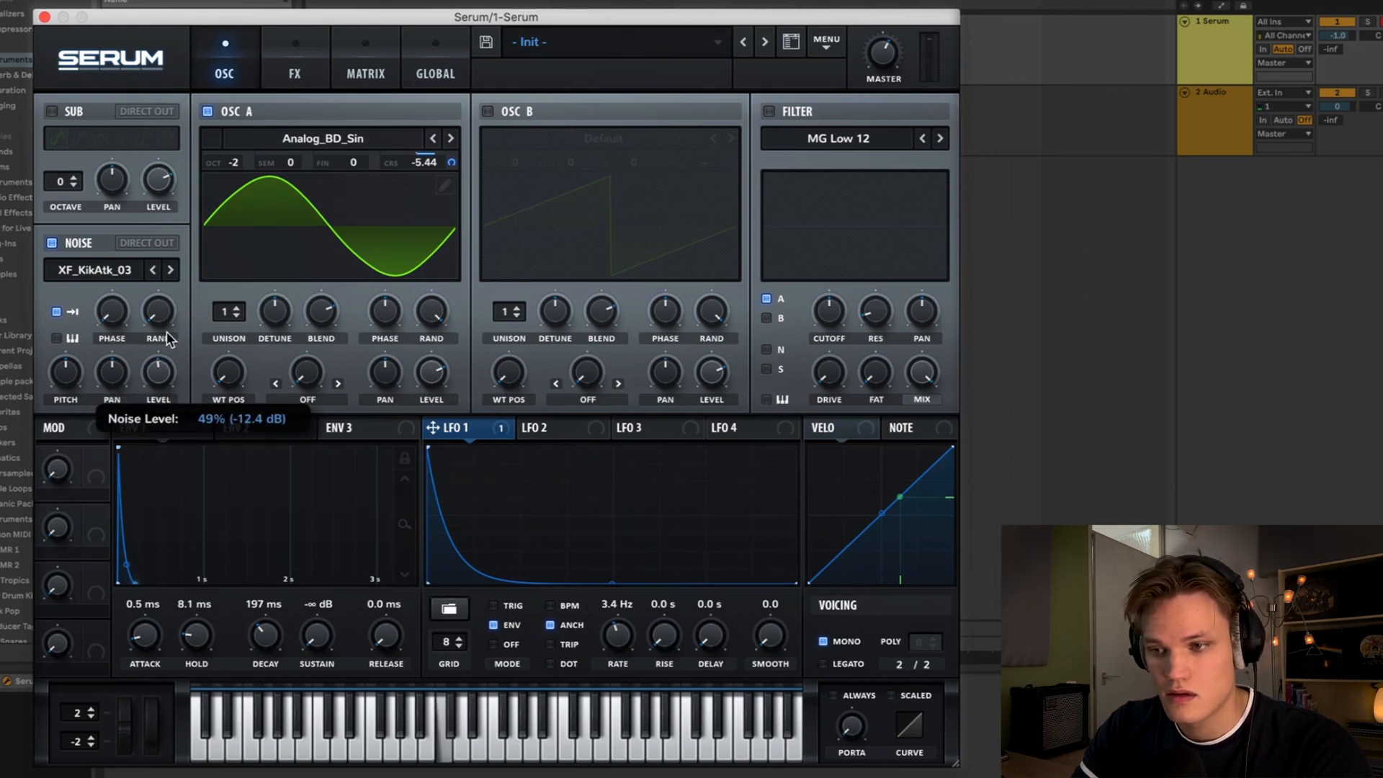
left_click(176, 274)
left_click(176, 273)
left_click(177, 274)
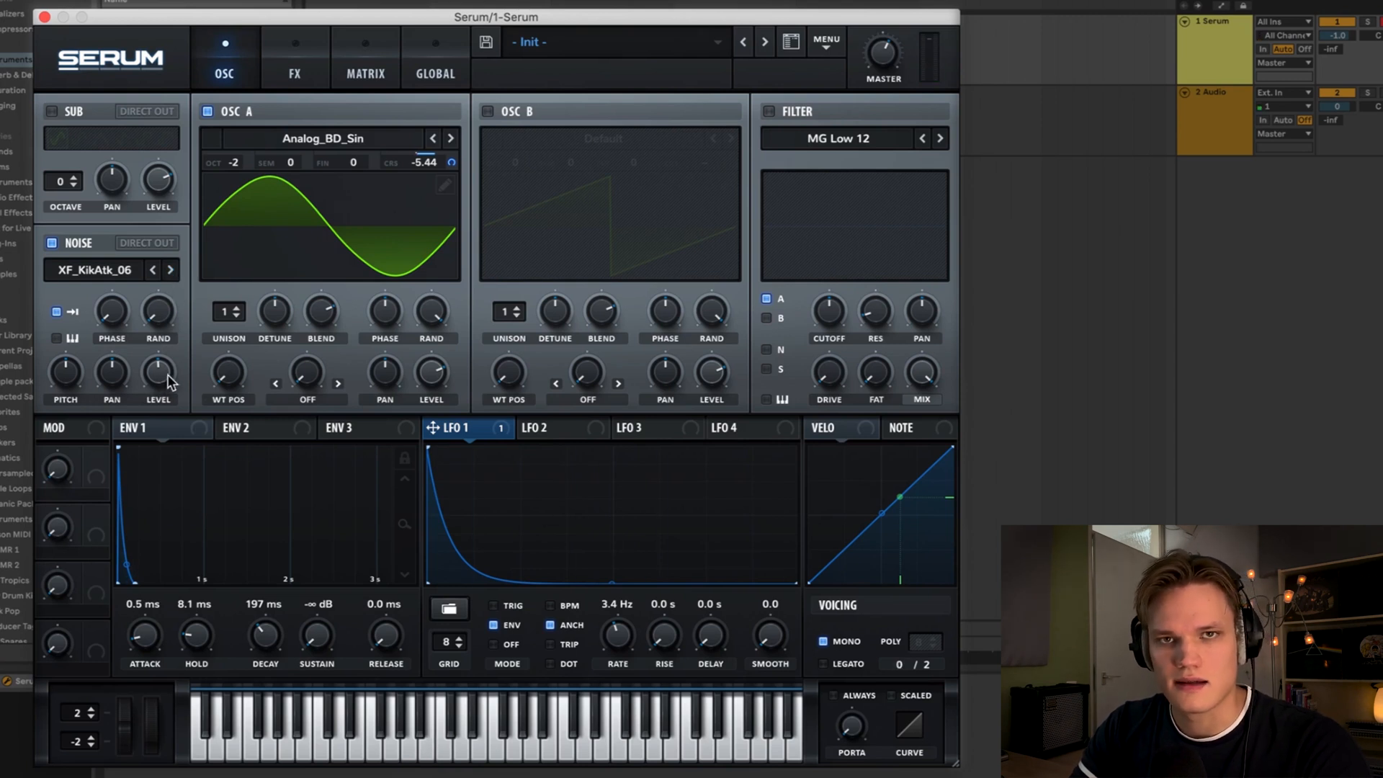
mouse_move(169, 381)
left_mouse_down()
mouse_move(169, 425)
mouse_move(175, 398)
left_mouse_up()
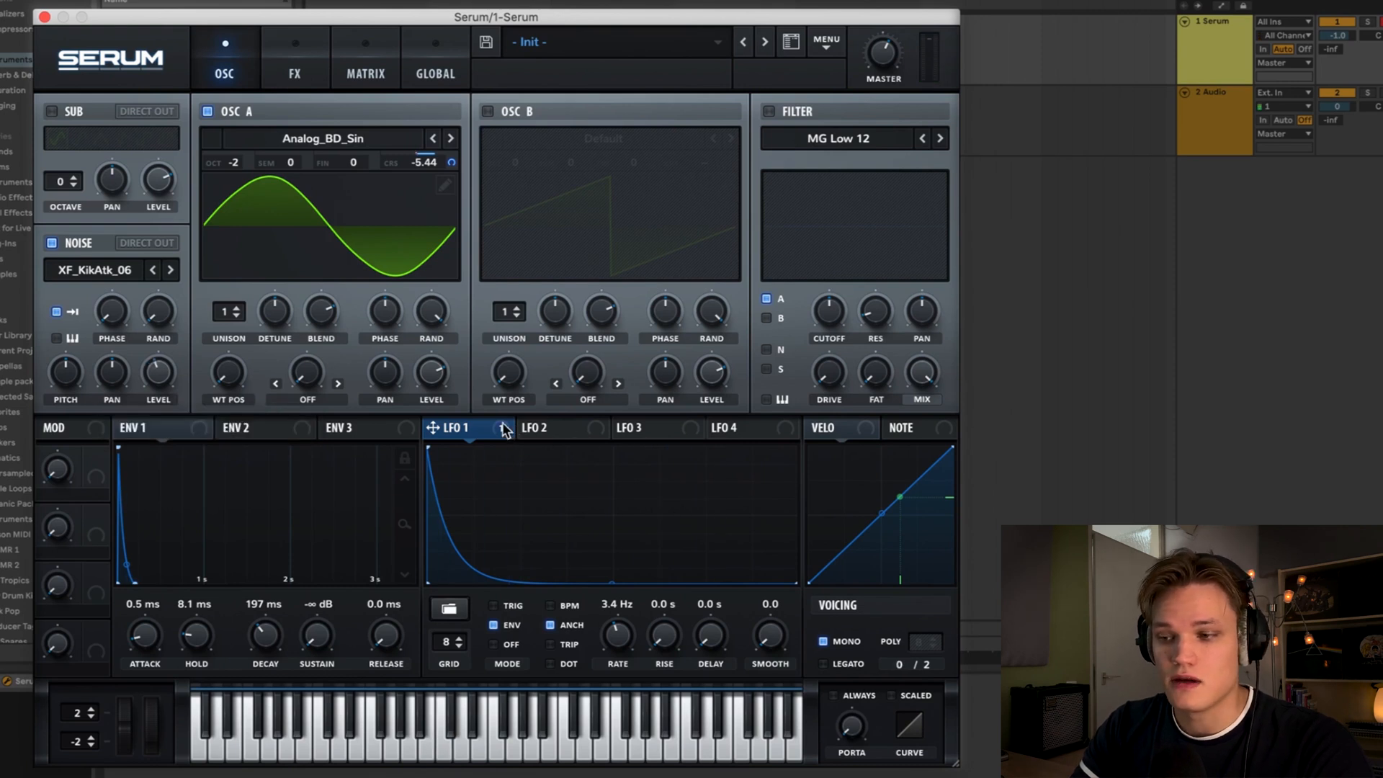
- Modulate the noise level with LFO 1 and fine-tune the Oscillator A and noise levels
left_click_drag(504, 430, 164, 384)
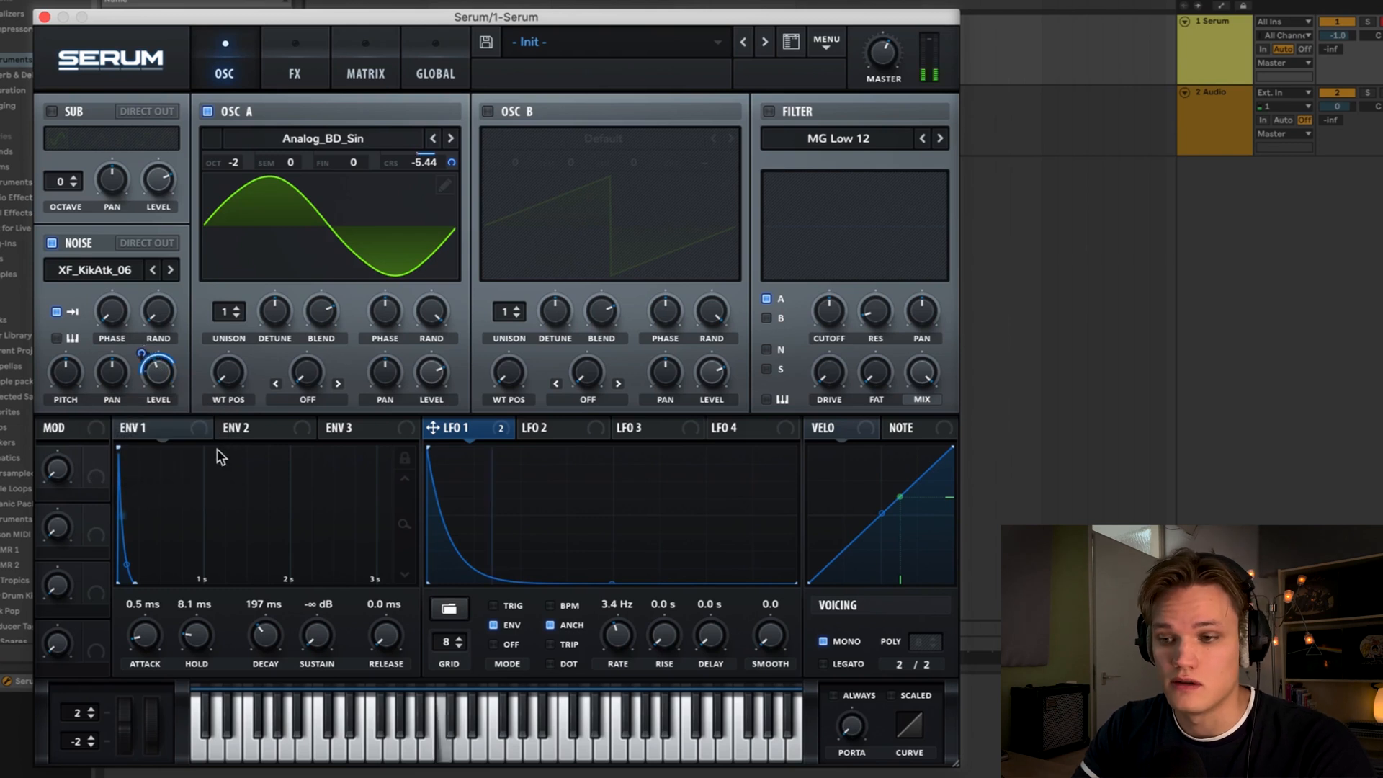
left_click_drag(167, 371, 168, 462)
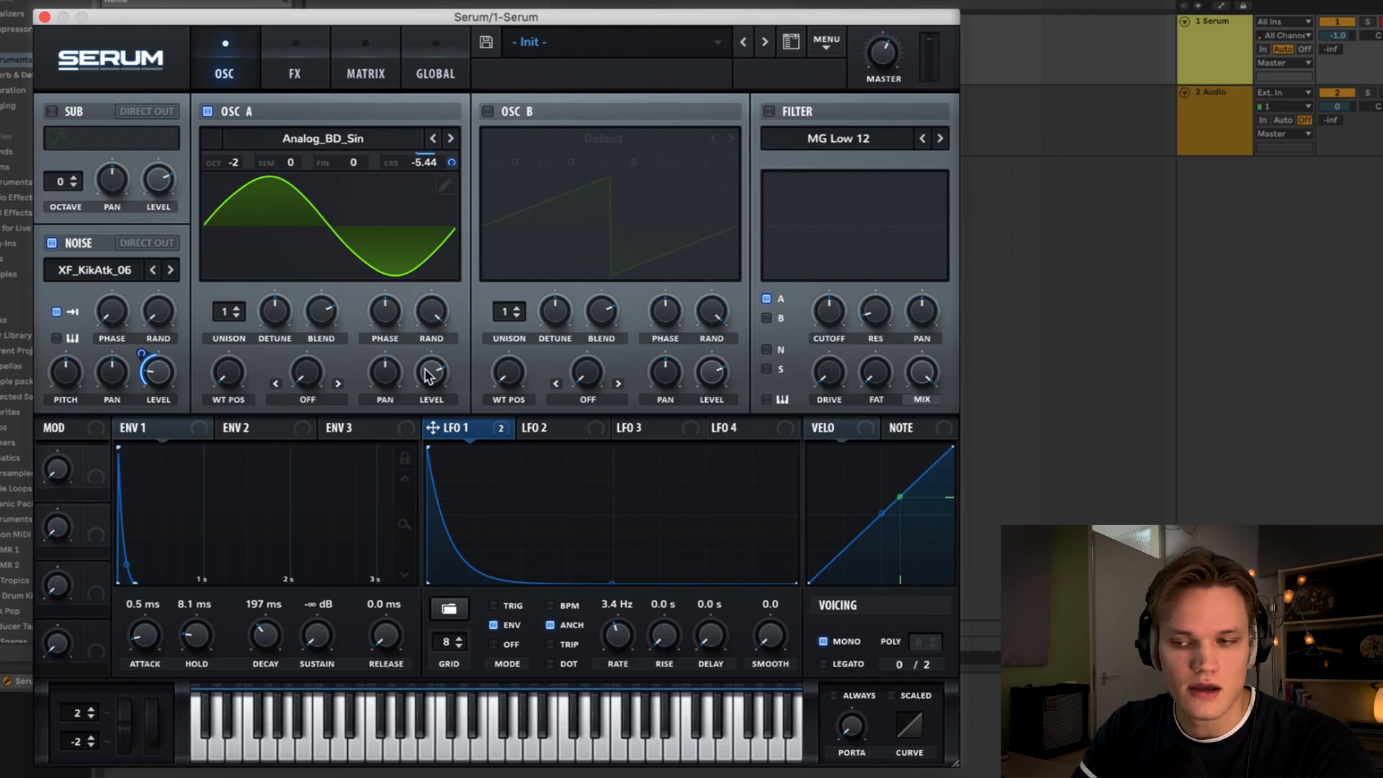
left_click_drag(432, 376, 435, 367)
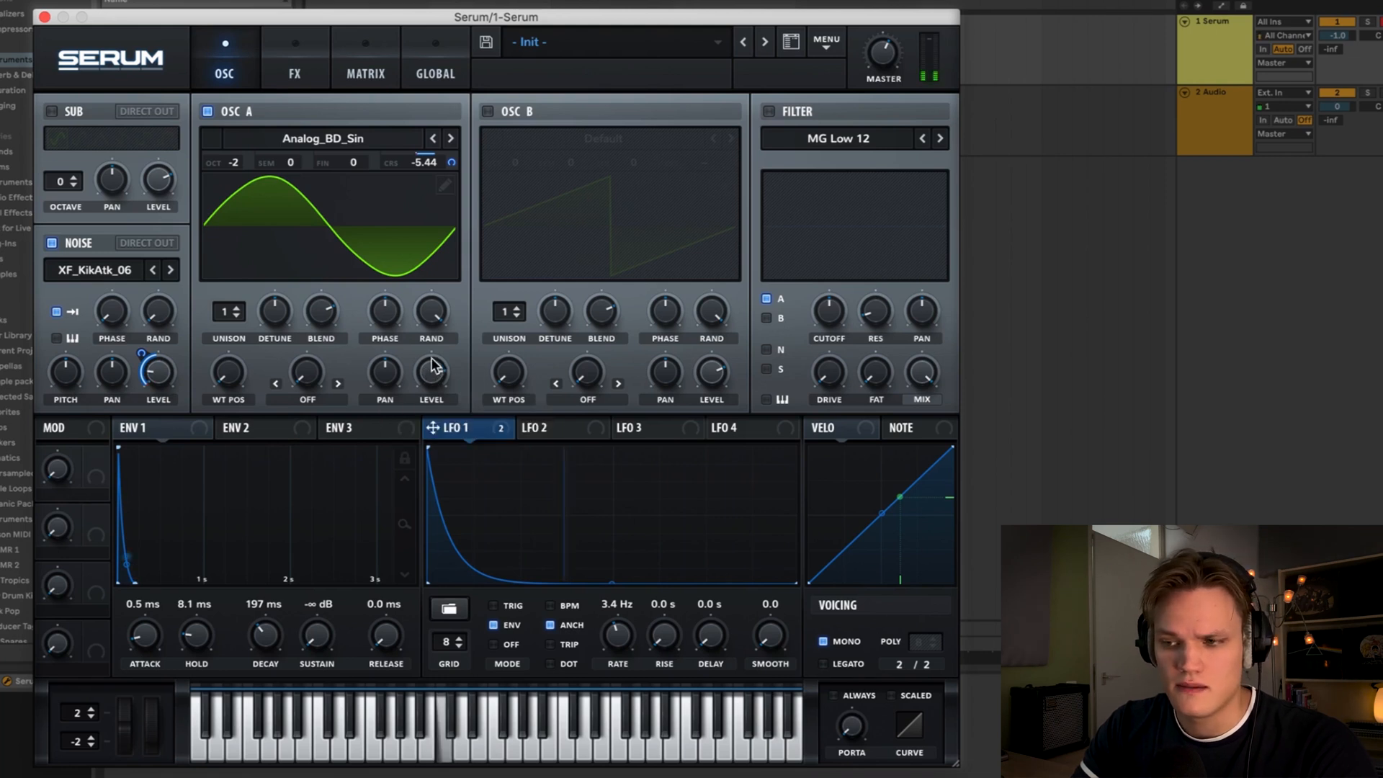
mouse_move(157, 366)
left_mouse_down()
mouse_move(160, 350)
mouse_move(156, 363)
mouse_move(139, 343)
mouse_move(144, 366)
left_mouse_up()
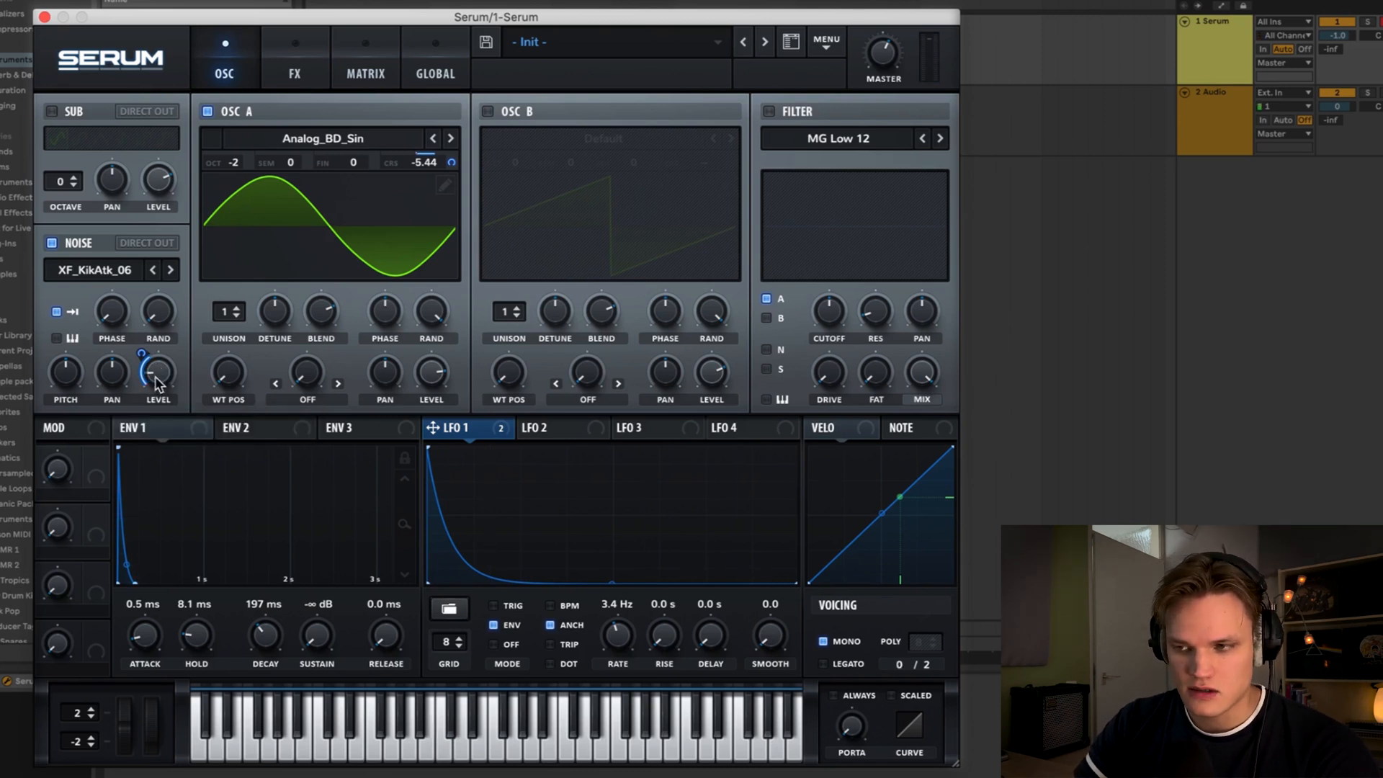
- Enable the MG Low 12 filter and raise its cutoff
left_click(769, 112)
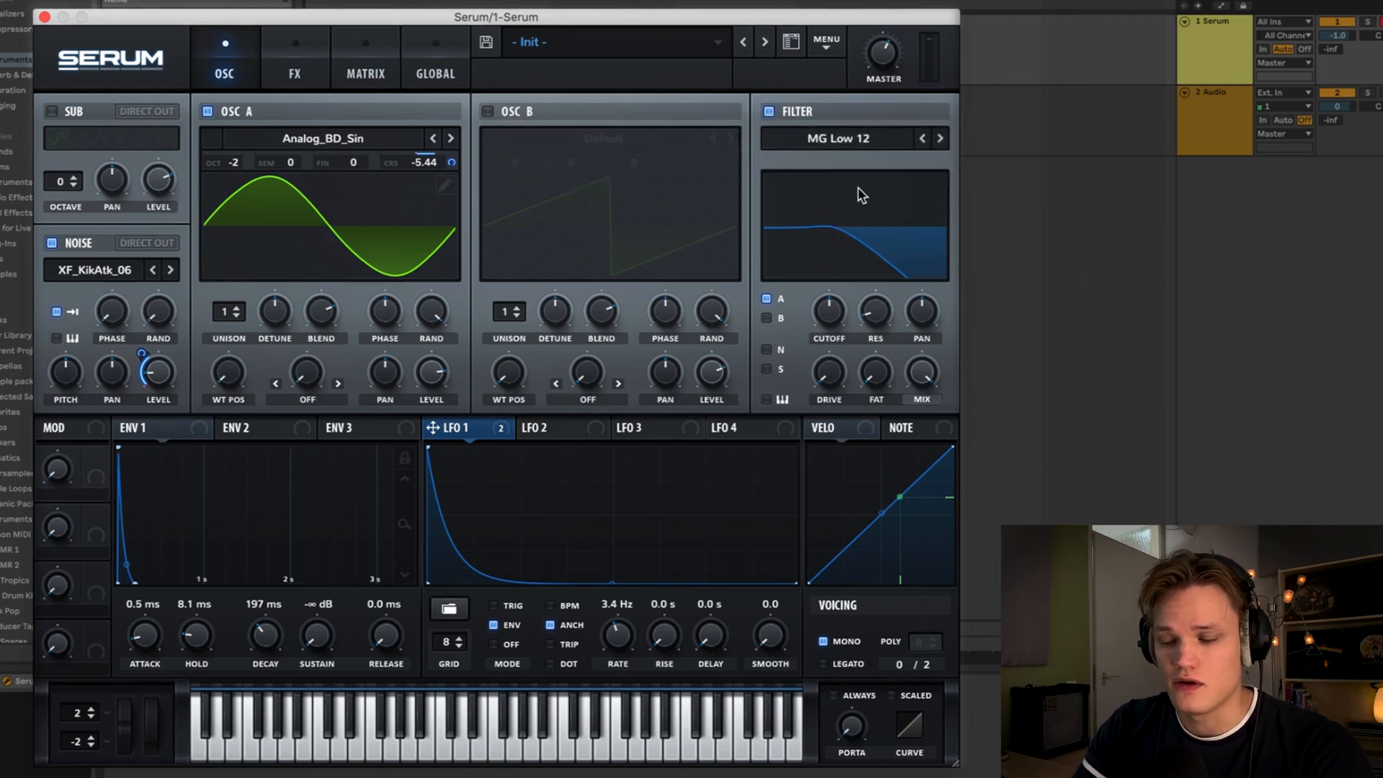
left_click_drag(835, 314, 833, 223)
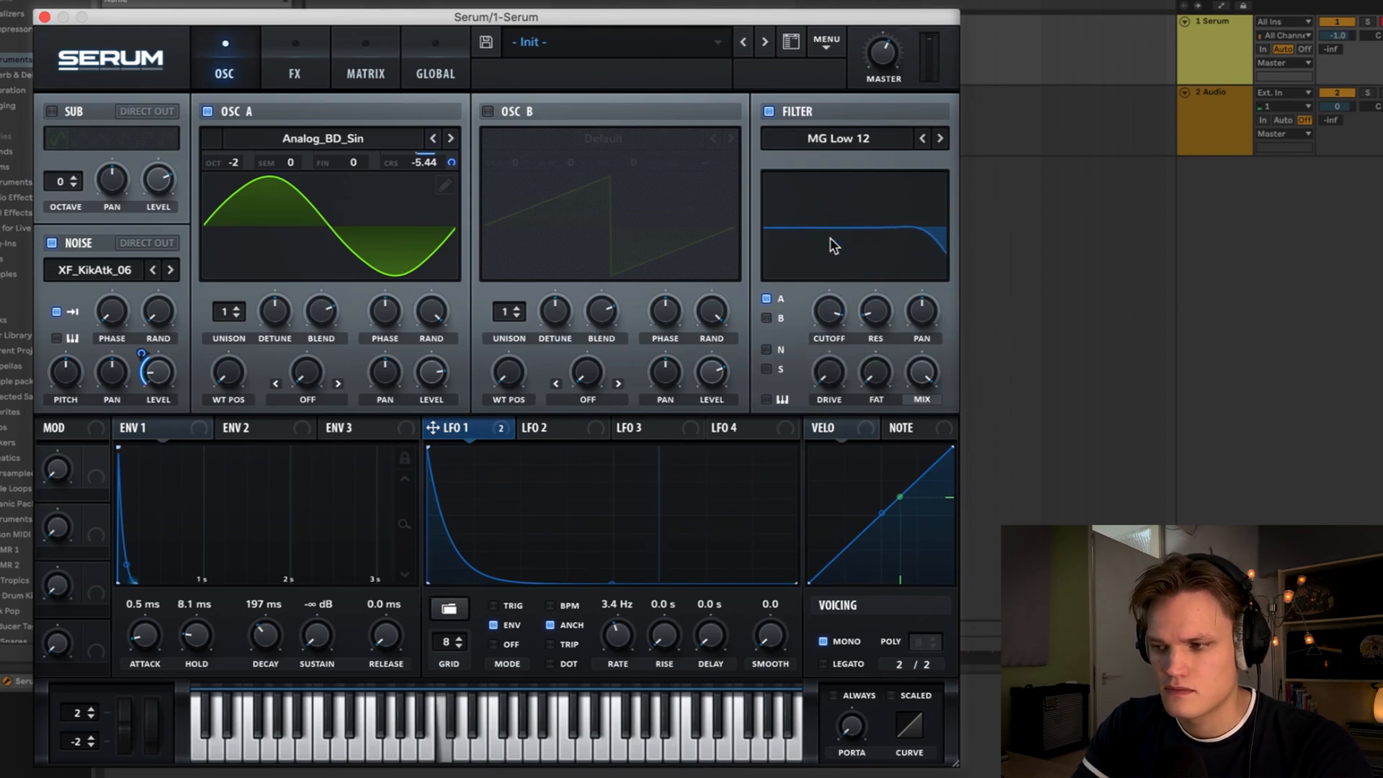
- Raise the filter's fat and drive amounts, and lower LFO 1's rate to 3.2 Hz
left_click_drag(832, 310, 831, 313)
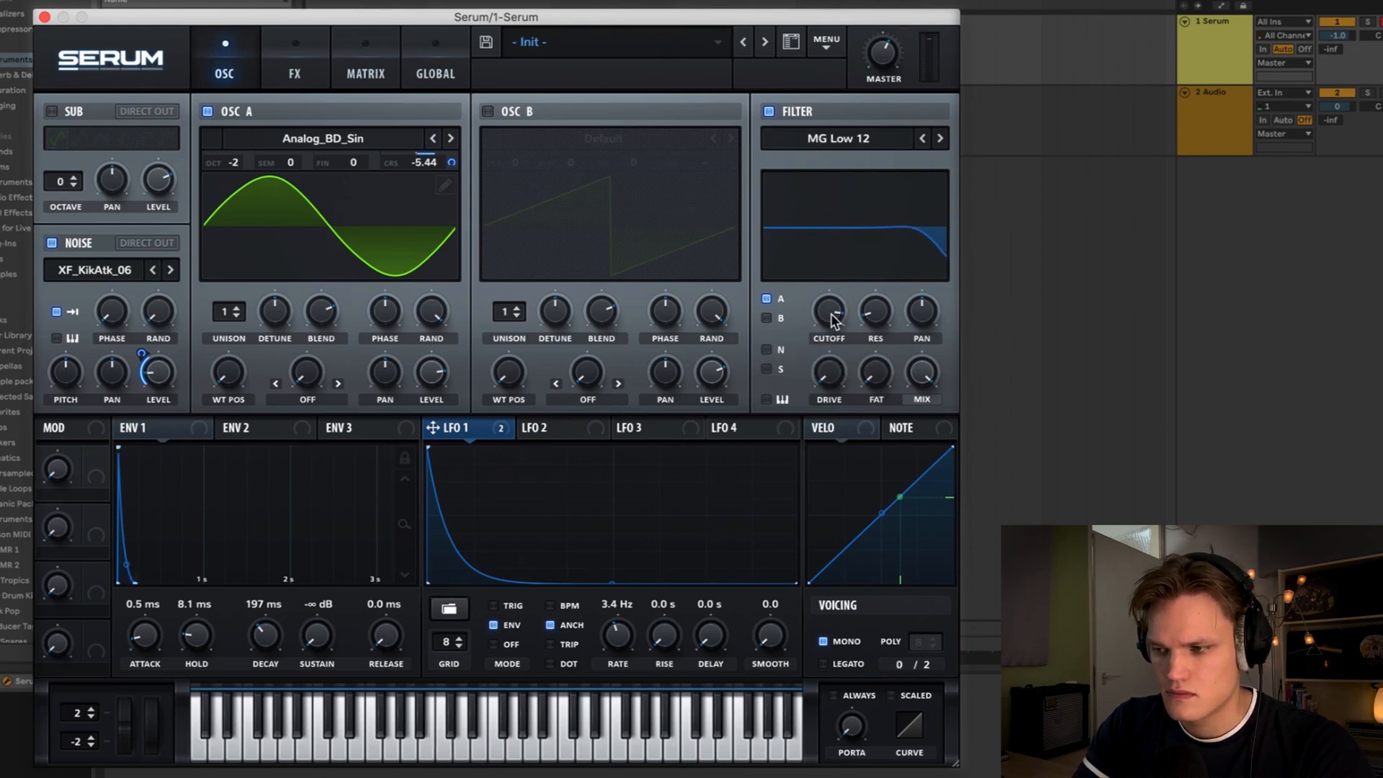
left_click_drag(875, 373, 897, 27)
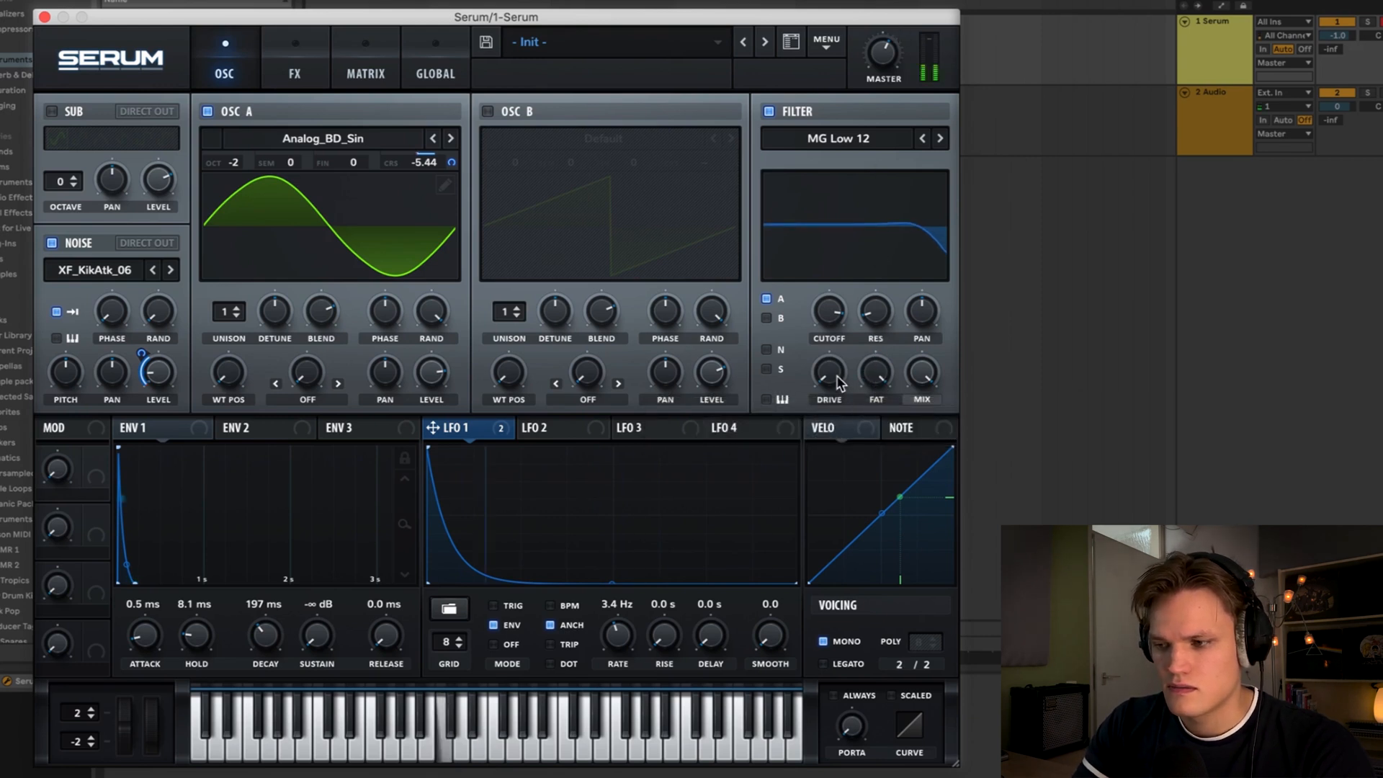
left_click_drag(837, 381, 837, 279)
left_click_drag(830, 373, 831, 351)
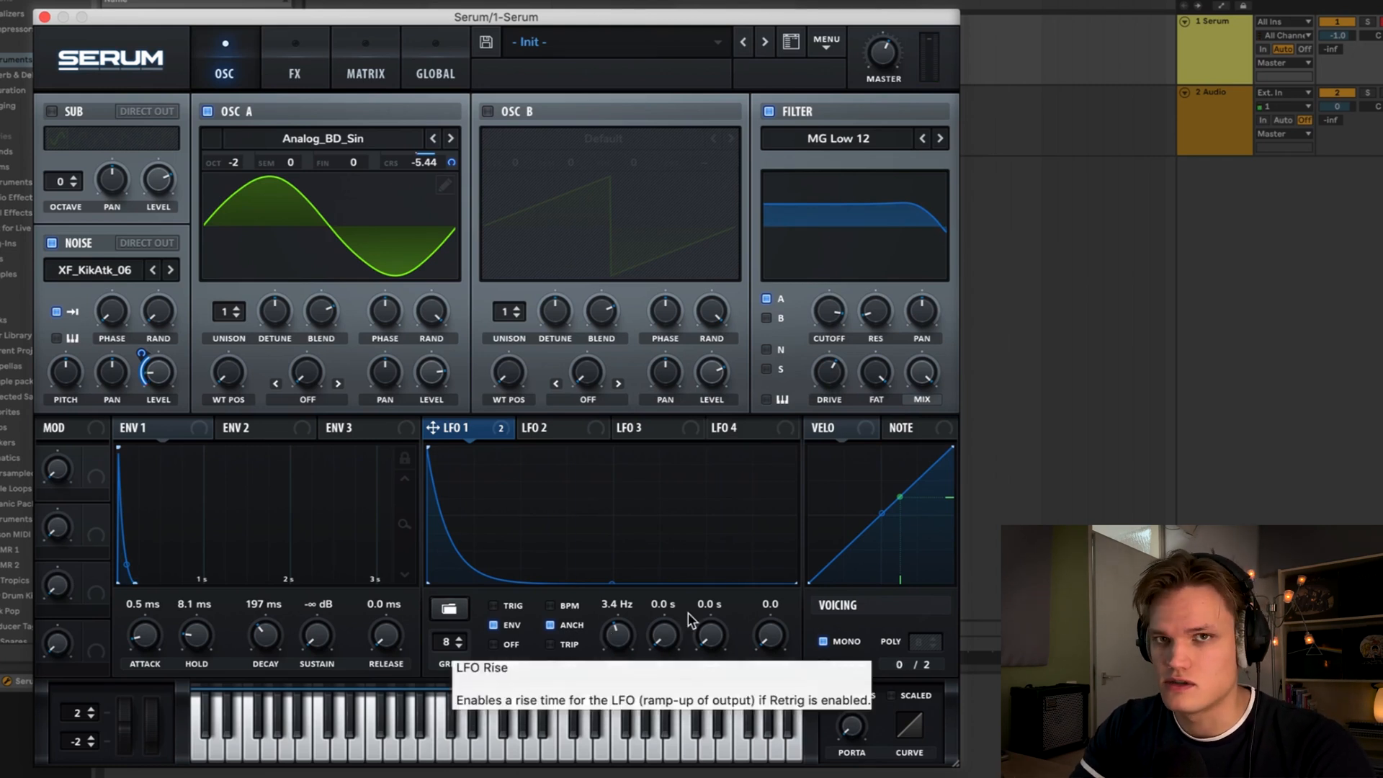
mouse_move(621, 636)
left_mouse_down()
mouse_move(617, 653)
mouse_move(616, 639)
left_mouse_up()
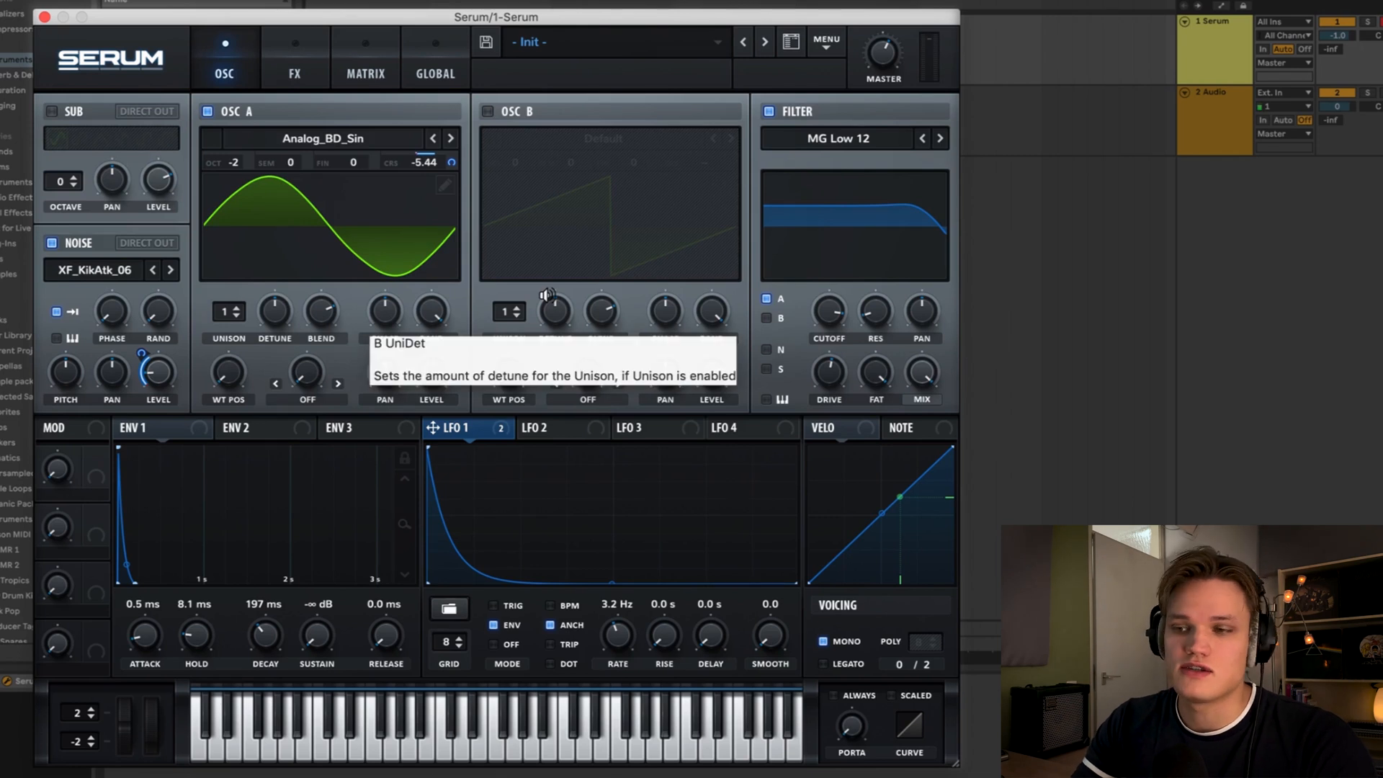
- Enable a Distortion effect, set its mode to Asym, and adjust its mix
left_click(311, 69)
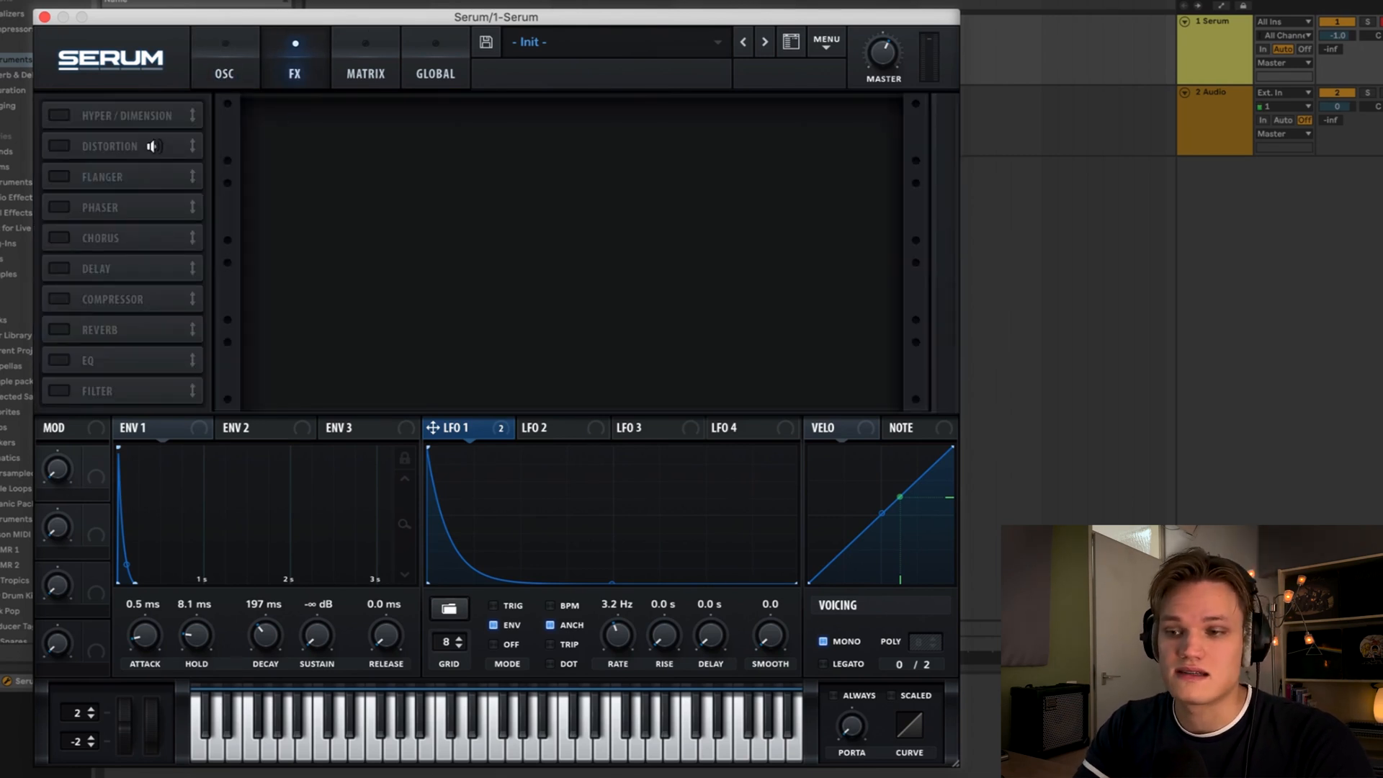
left_click(60, 147)
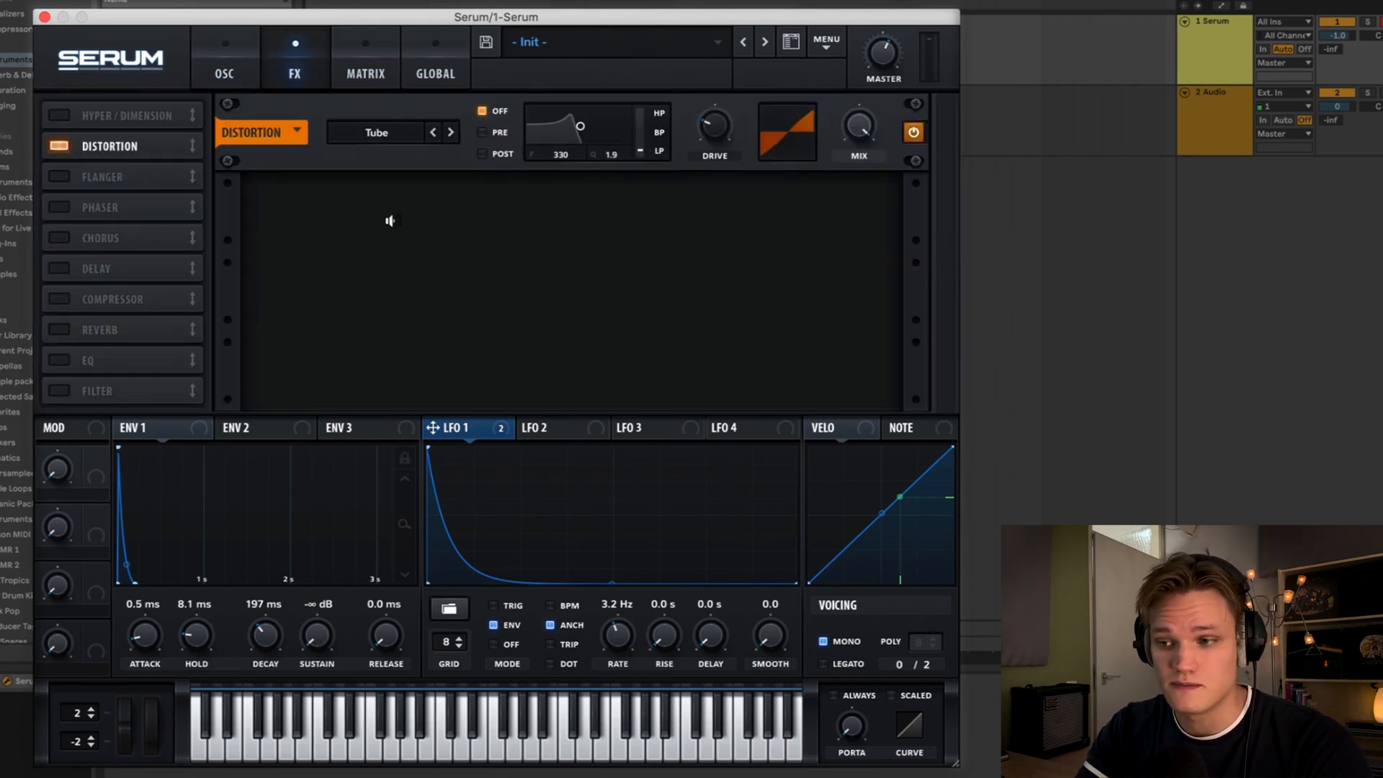
left_click(382, 136)
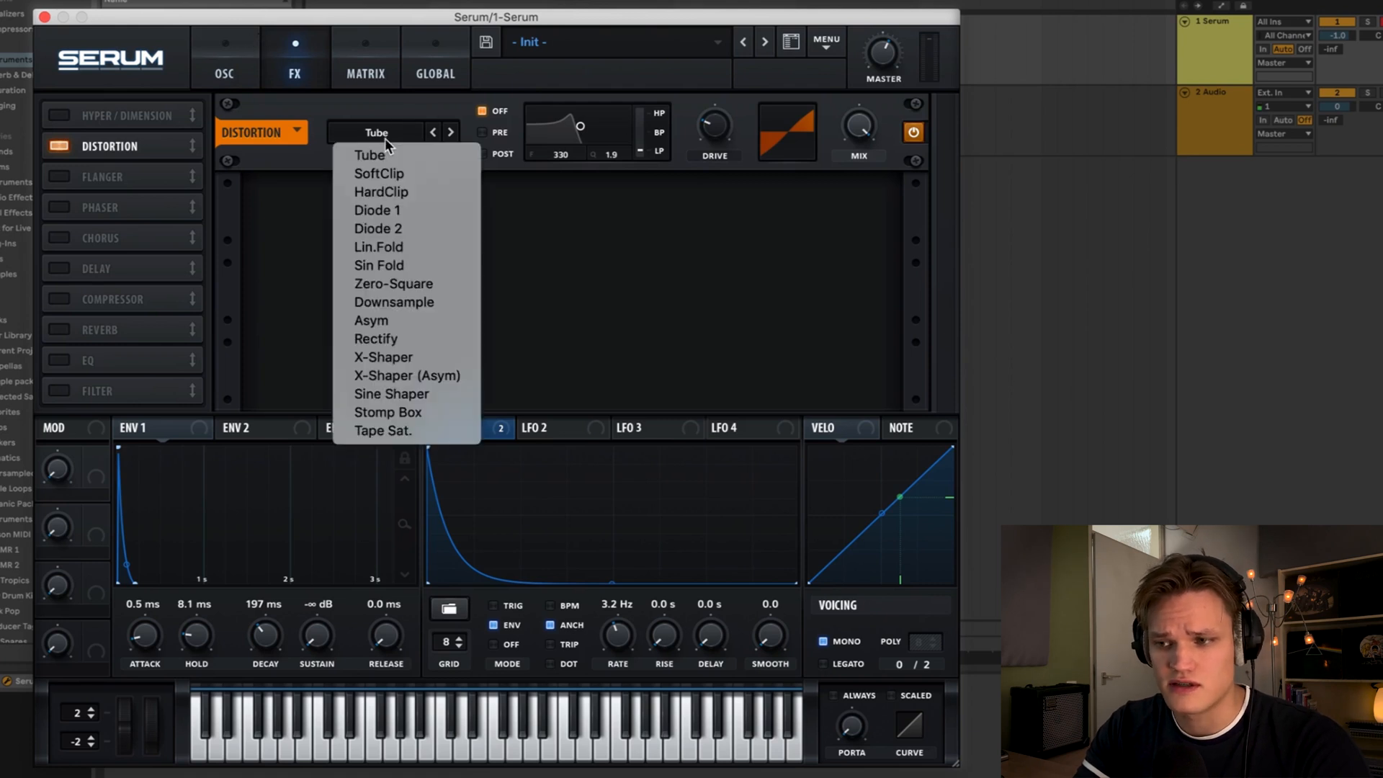
left_click(401, 326)
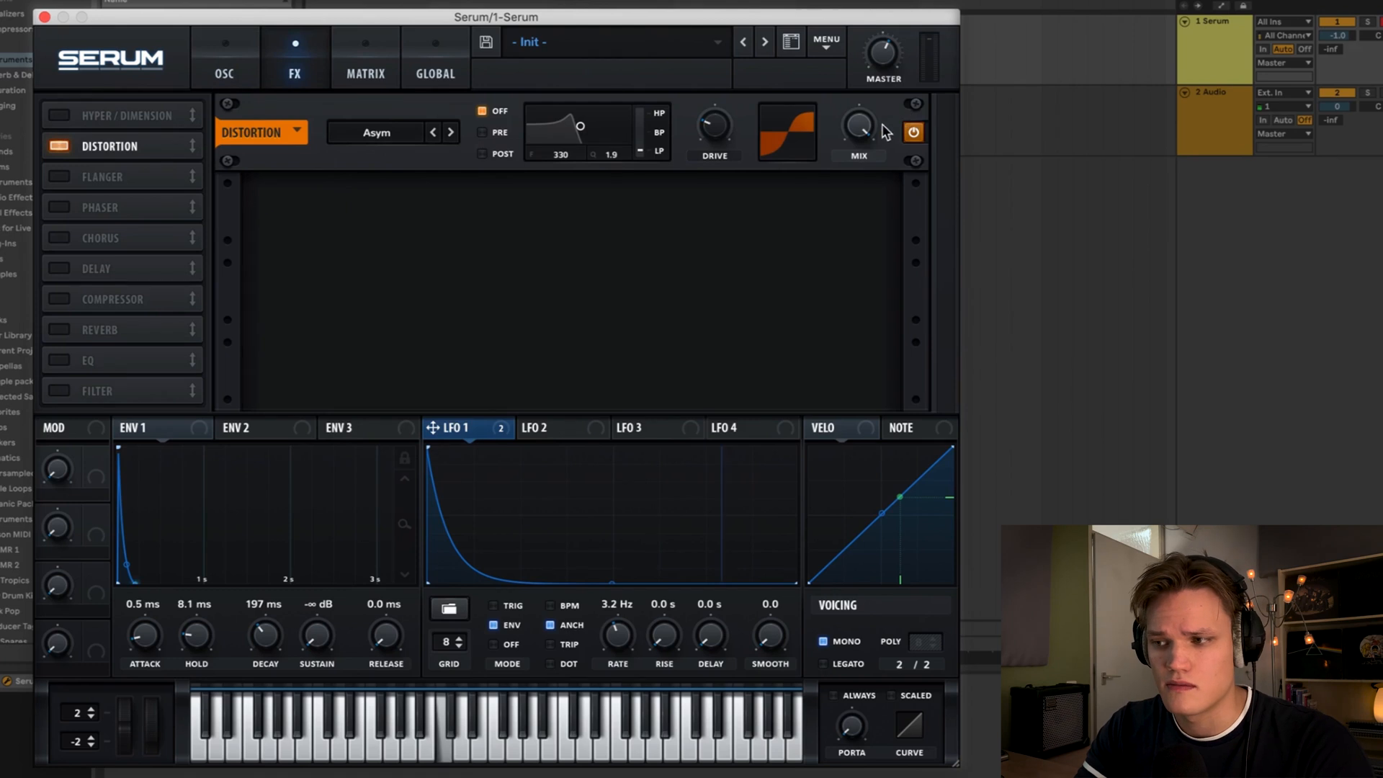
left_click_drag(869, 137, 843, 272)
left_click_drag(864, 138, 867, 101)
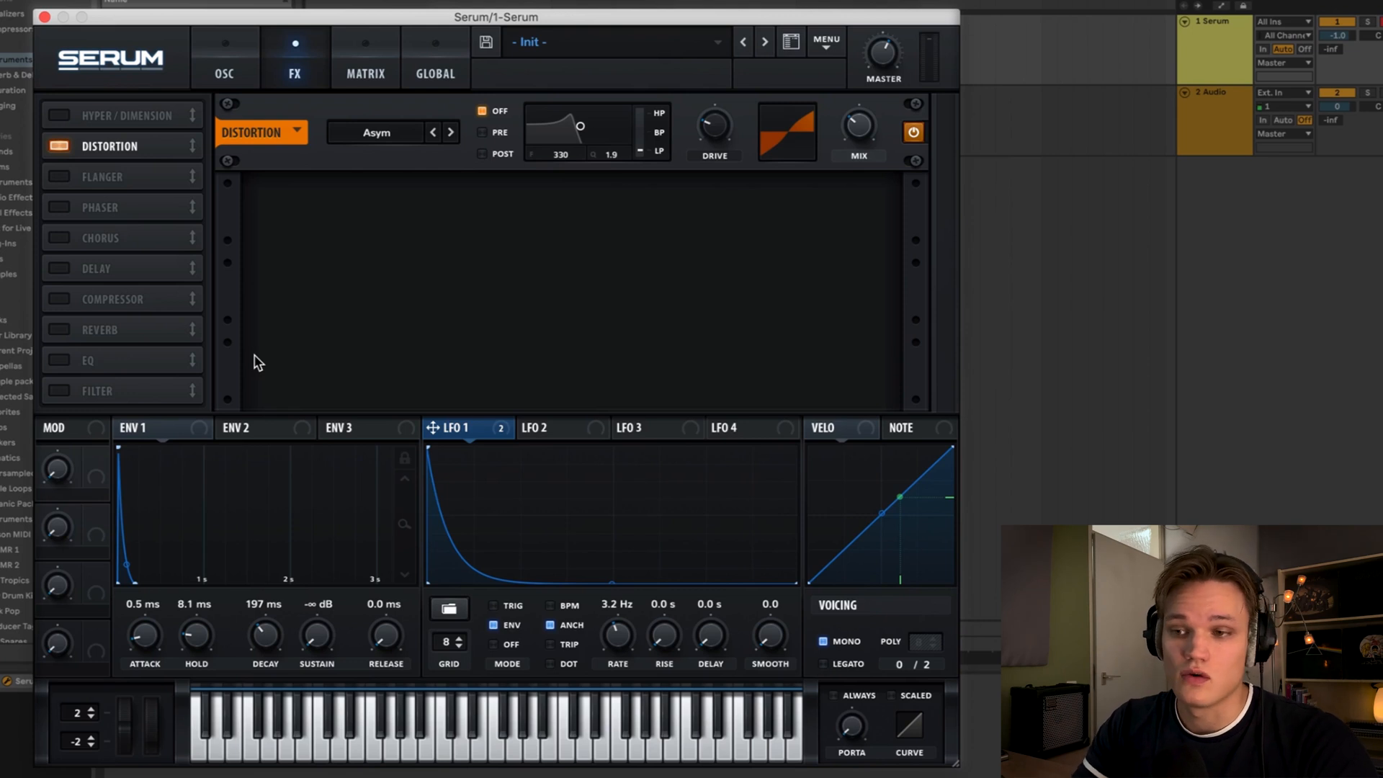
- Close Serum, arm the audio track, and set its input to 1-Serum for resampling
left_click(45, 17)
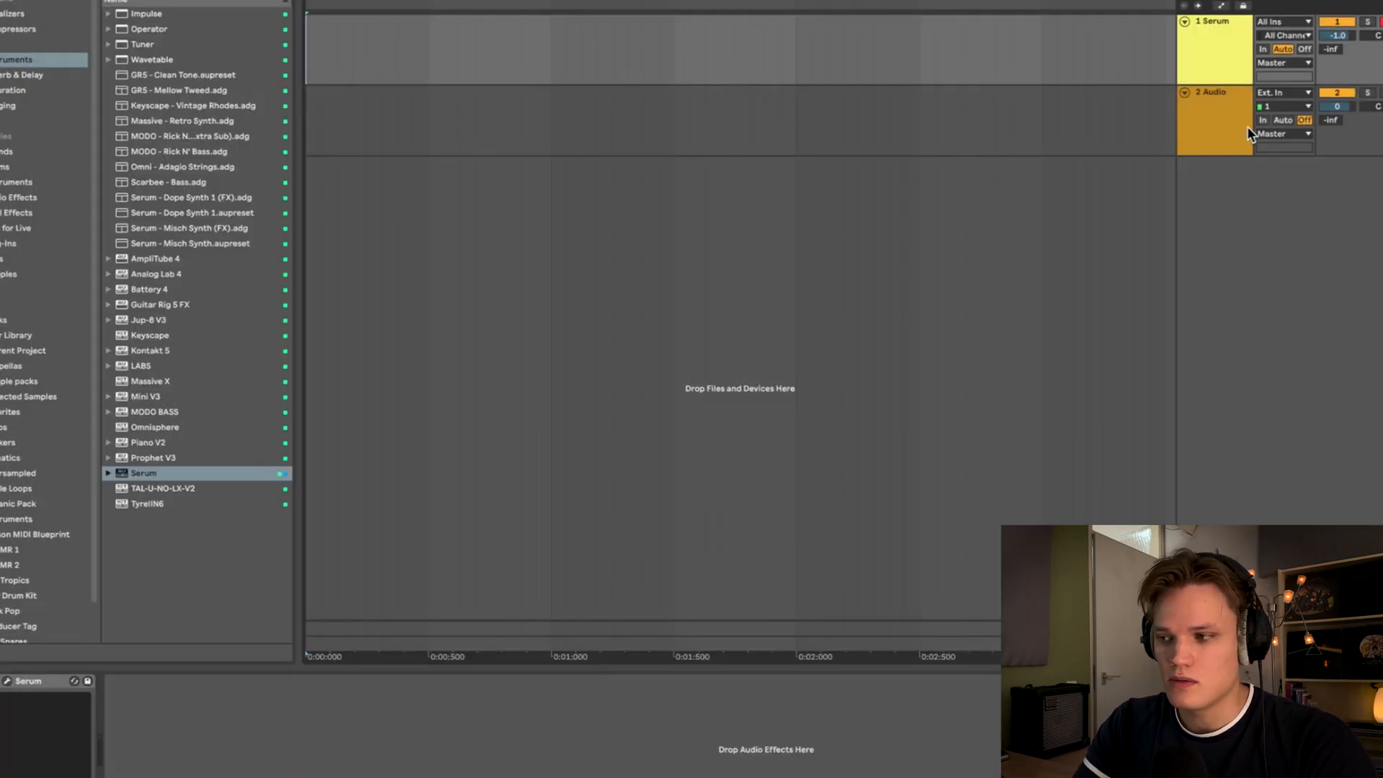
left_click(1217, 144)
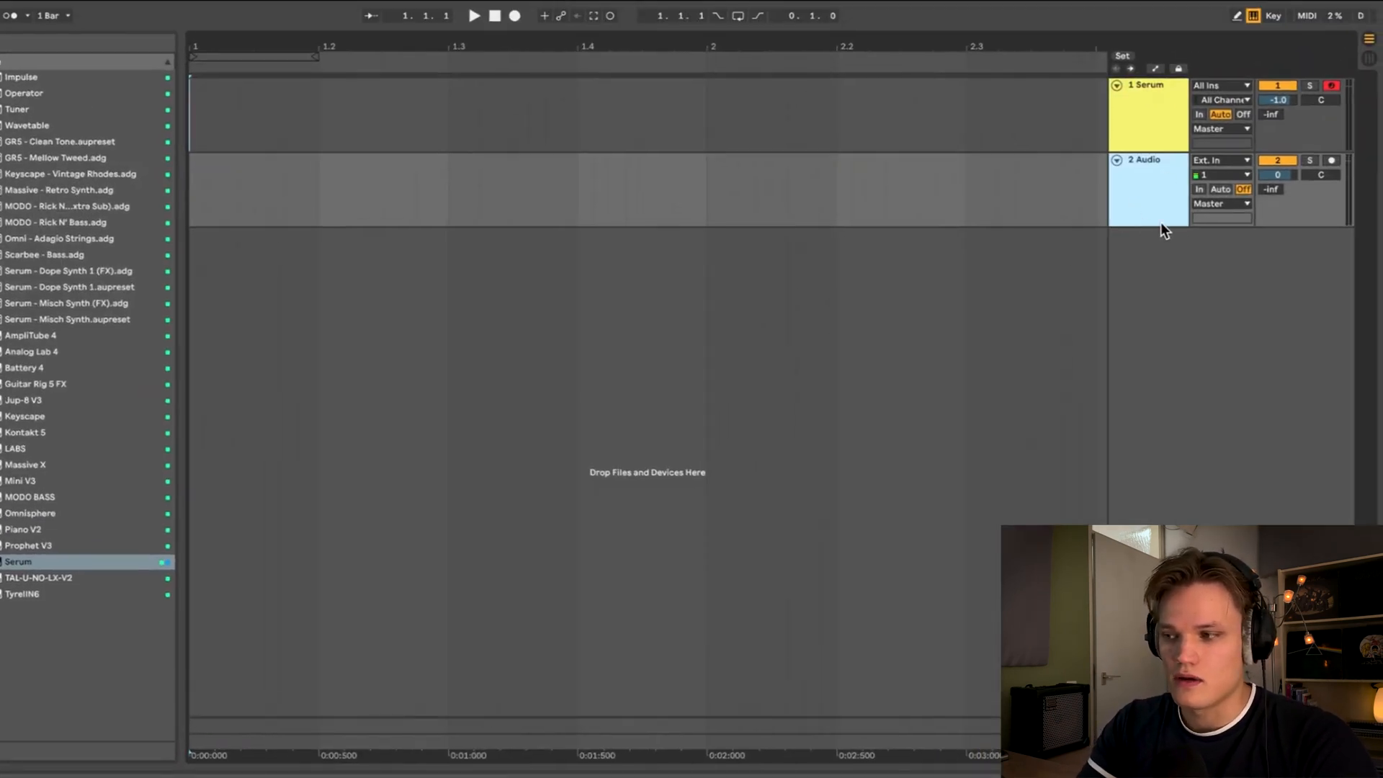
left_click_drag(1148, 226, 1146, 304)
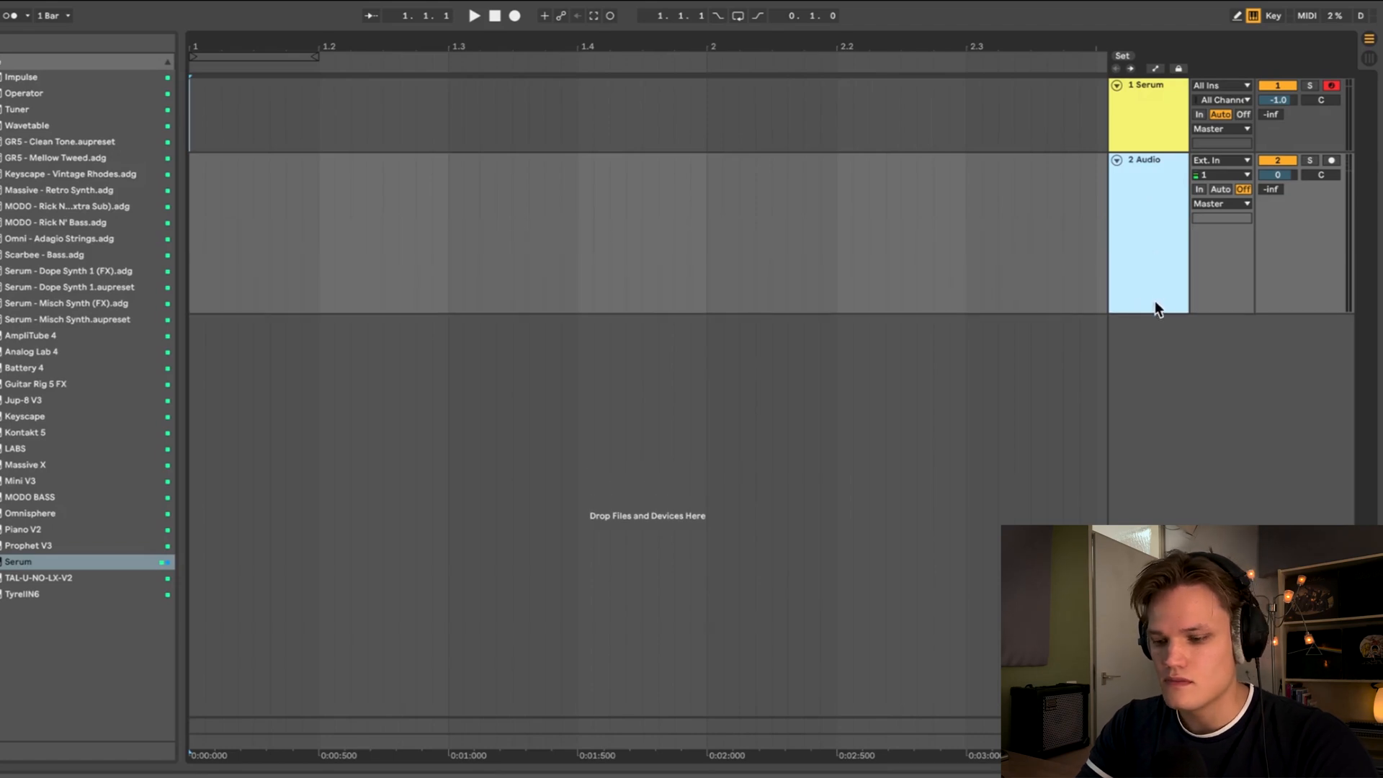
left_click(1330, 161)
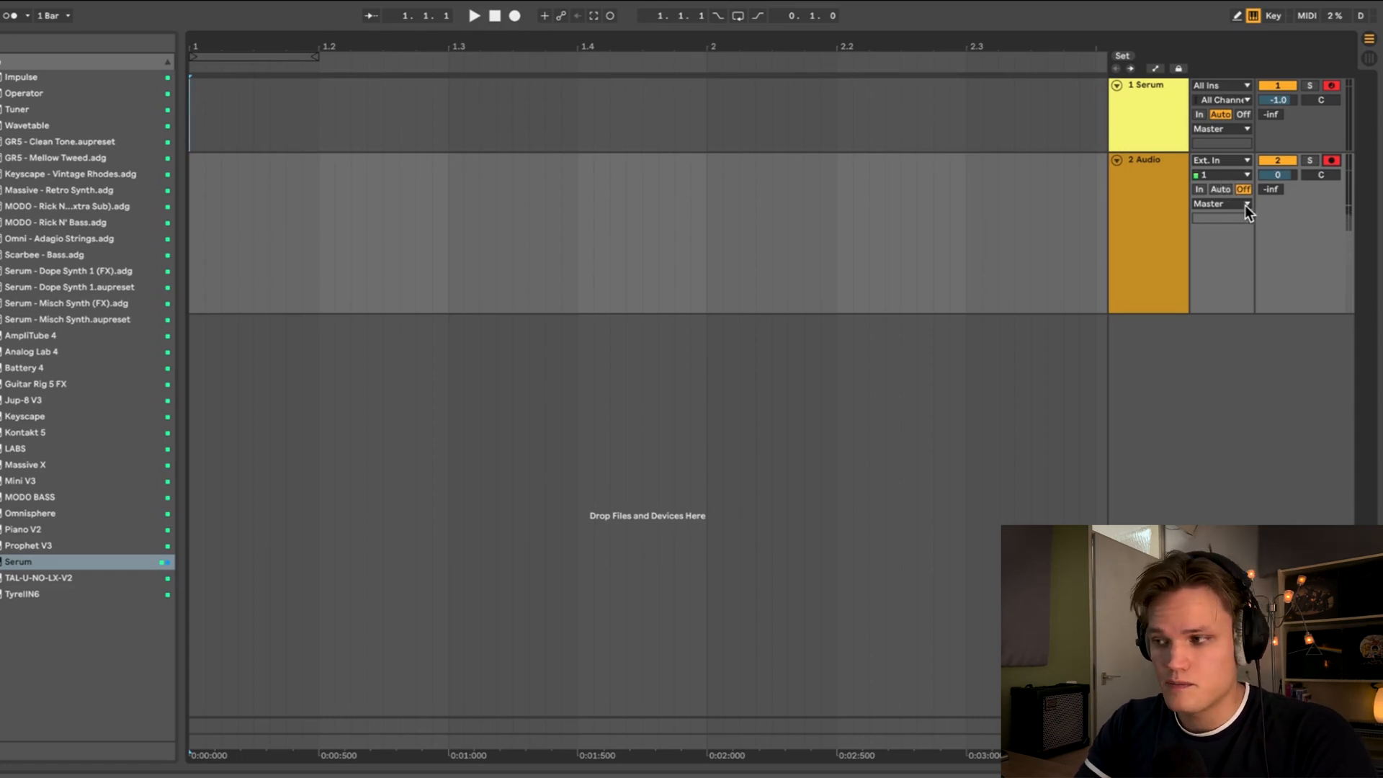
left_click(1225, 161)
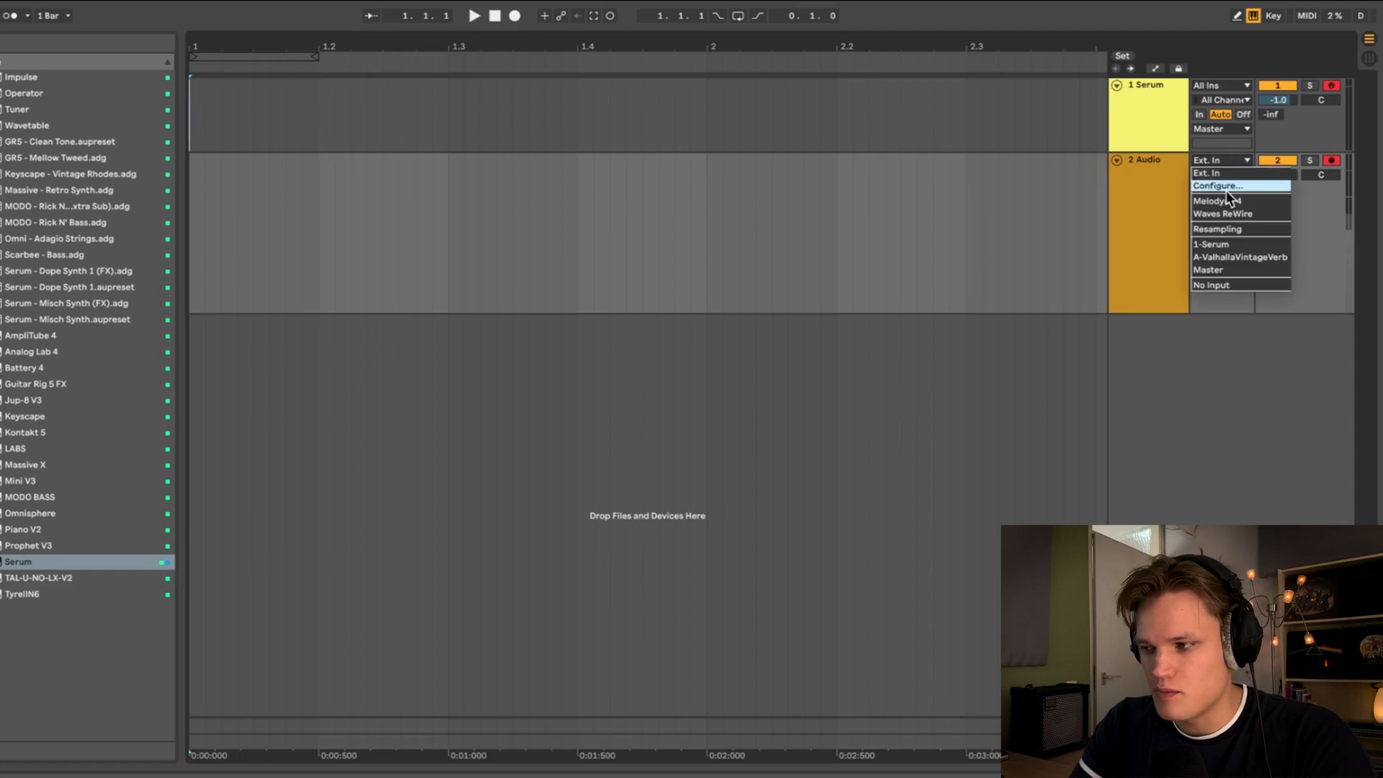
left_click(1230, 245)
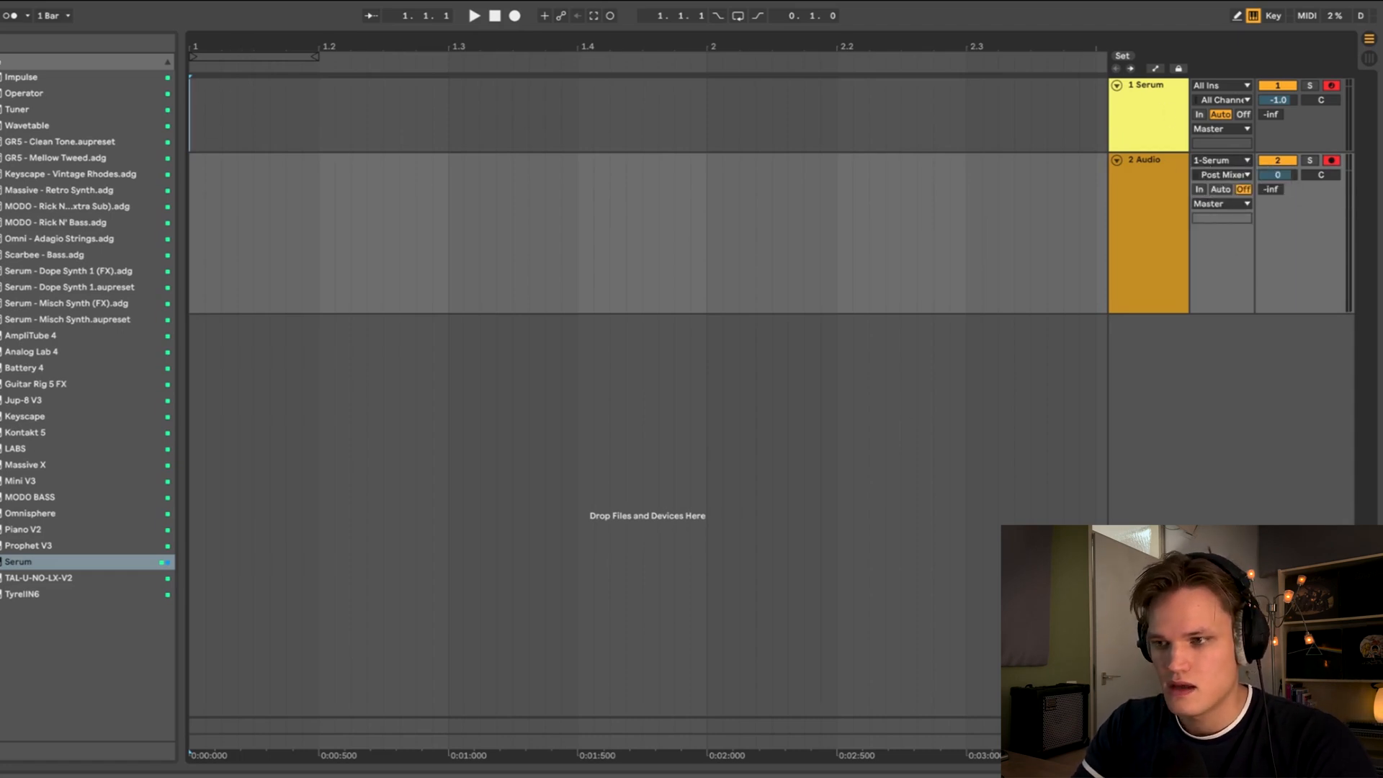
- Record the kick from the Serum track onto the audio track
left_click_drag(213, 50, 213, 21)
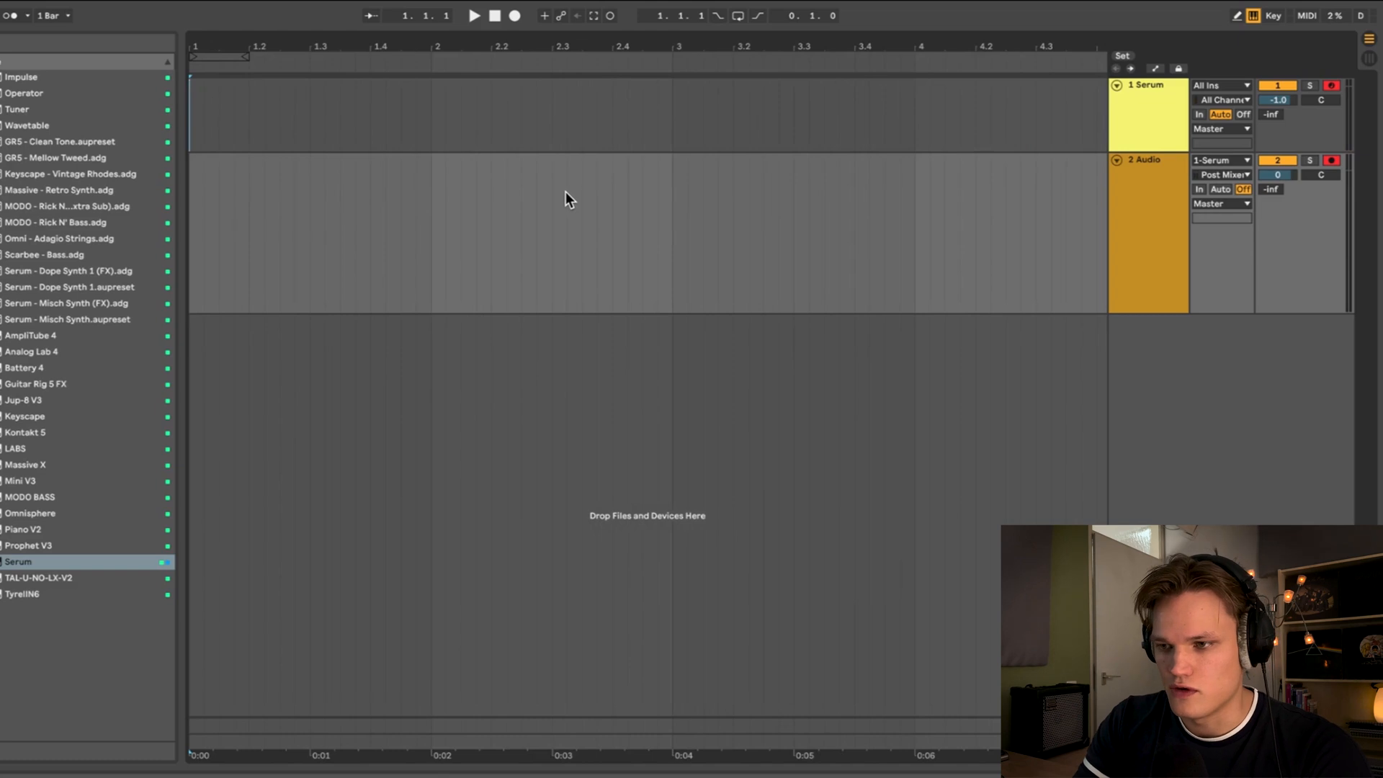
key("F9")
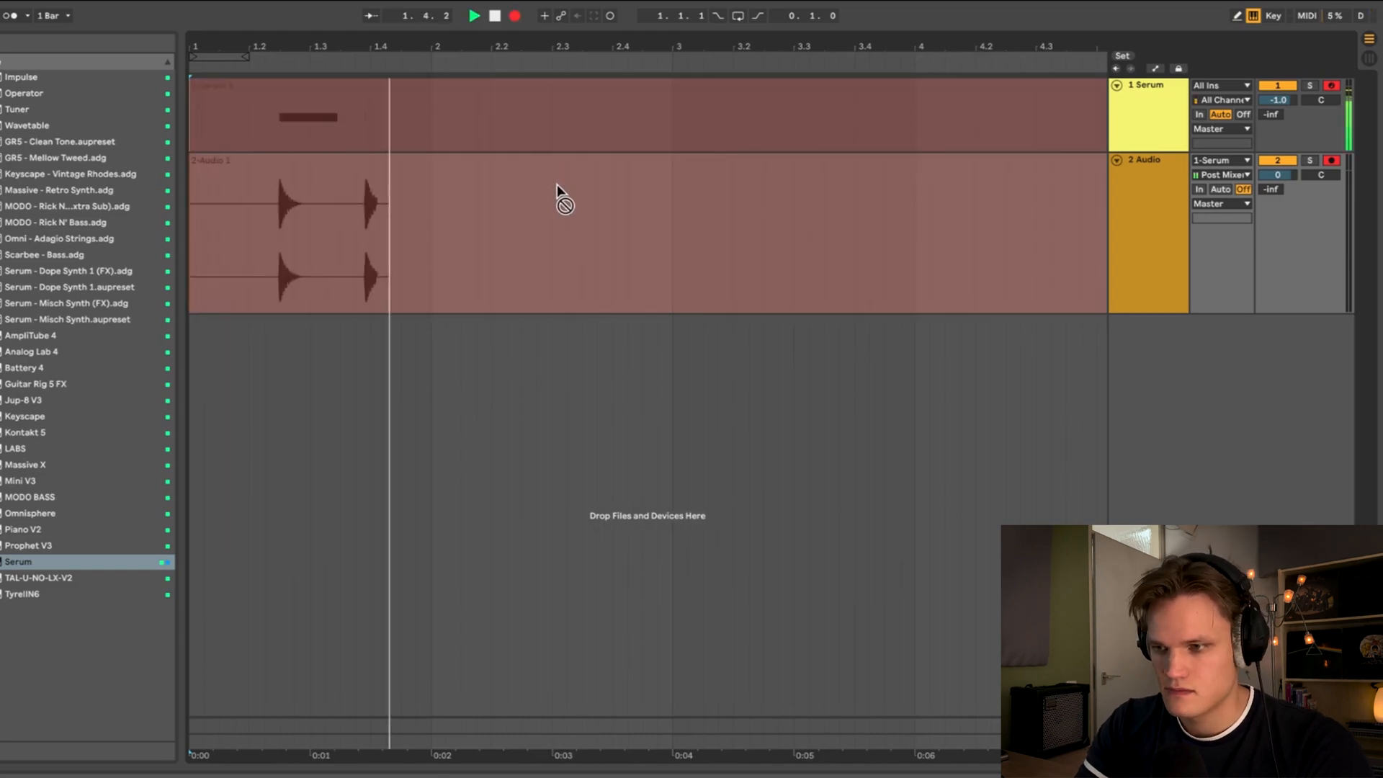
key("space")
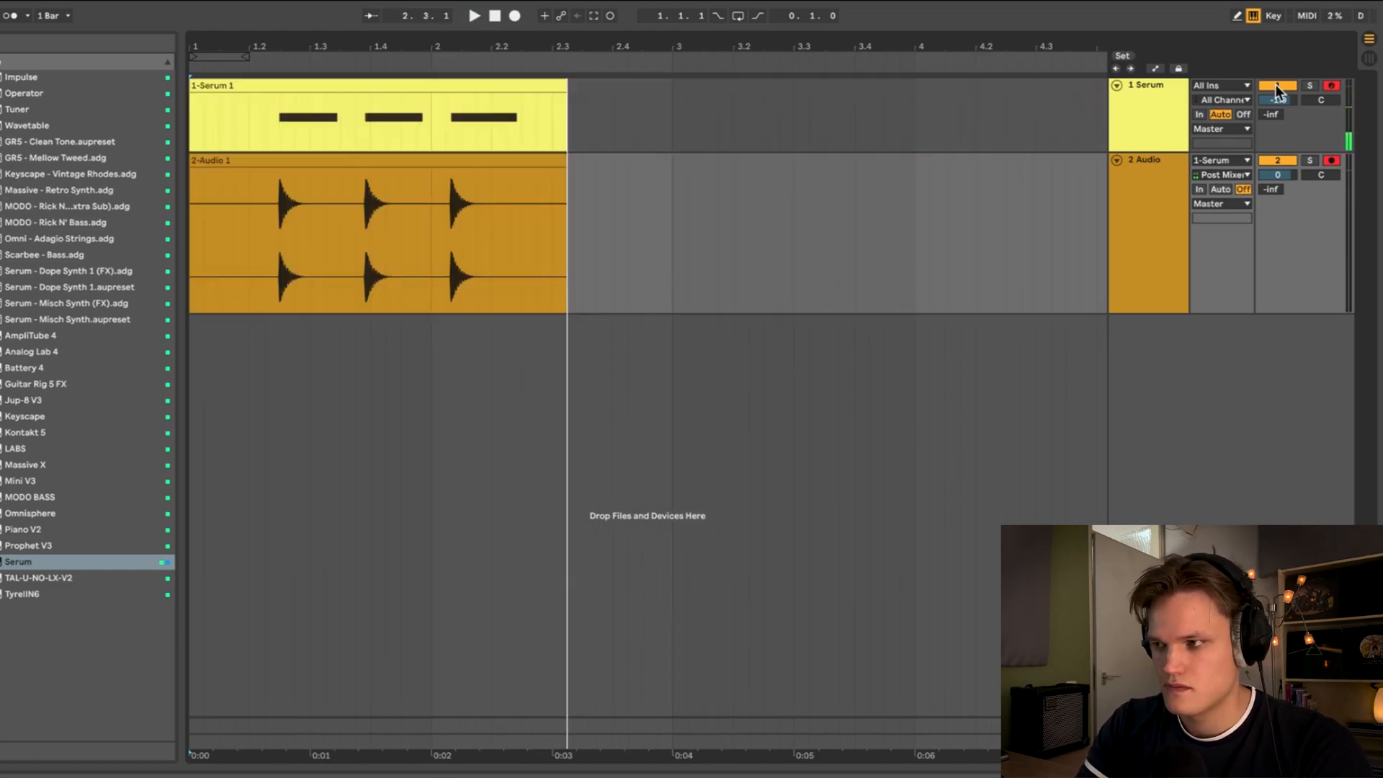
- Delete the extra recorded hits and the silence before the first kick in the audio clip
left_click(1275, 84)
left_click_drag(339, 229, 793, 206)
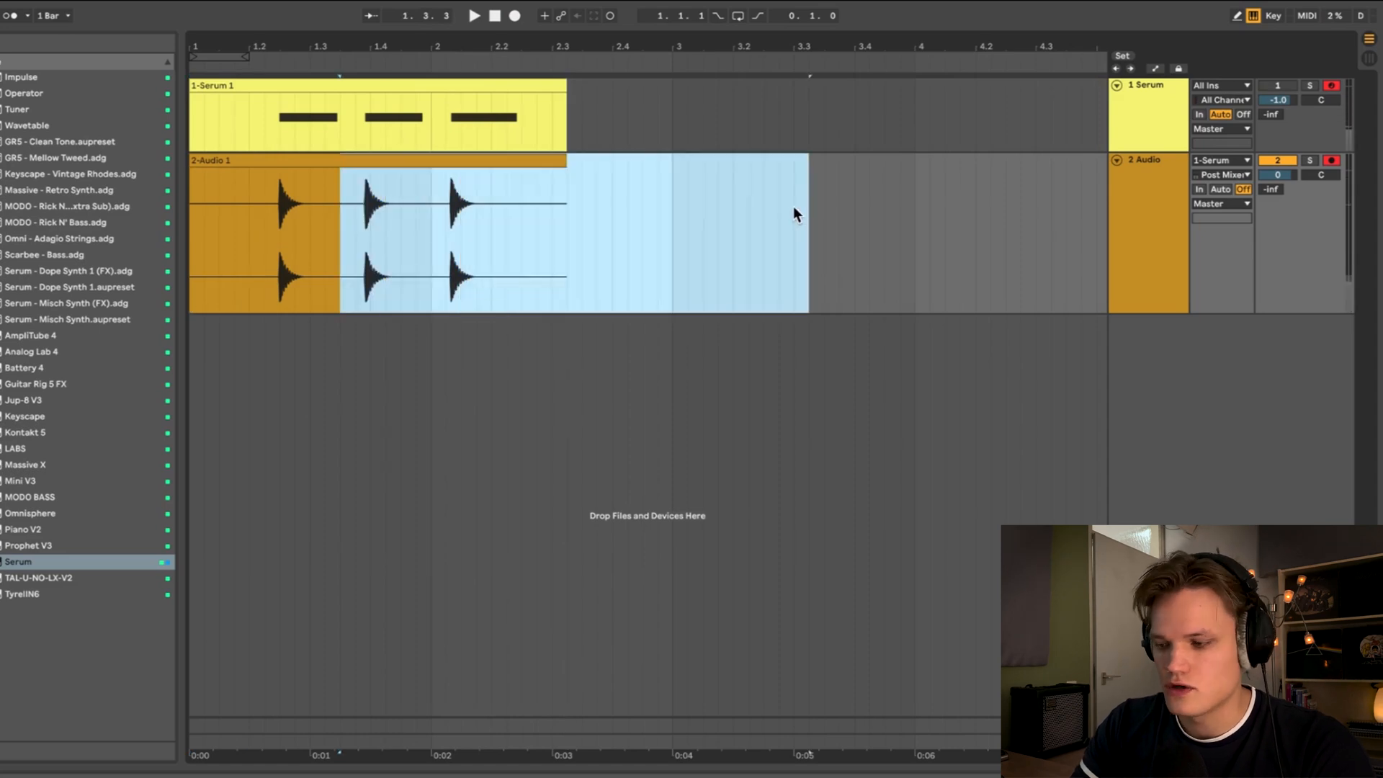
key("Delete")
left_click_drag(264, 193, 189, 195)
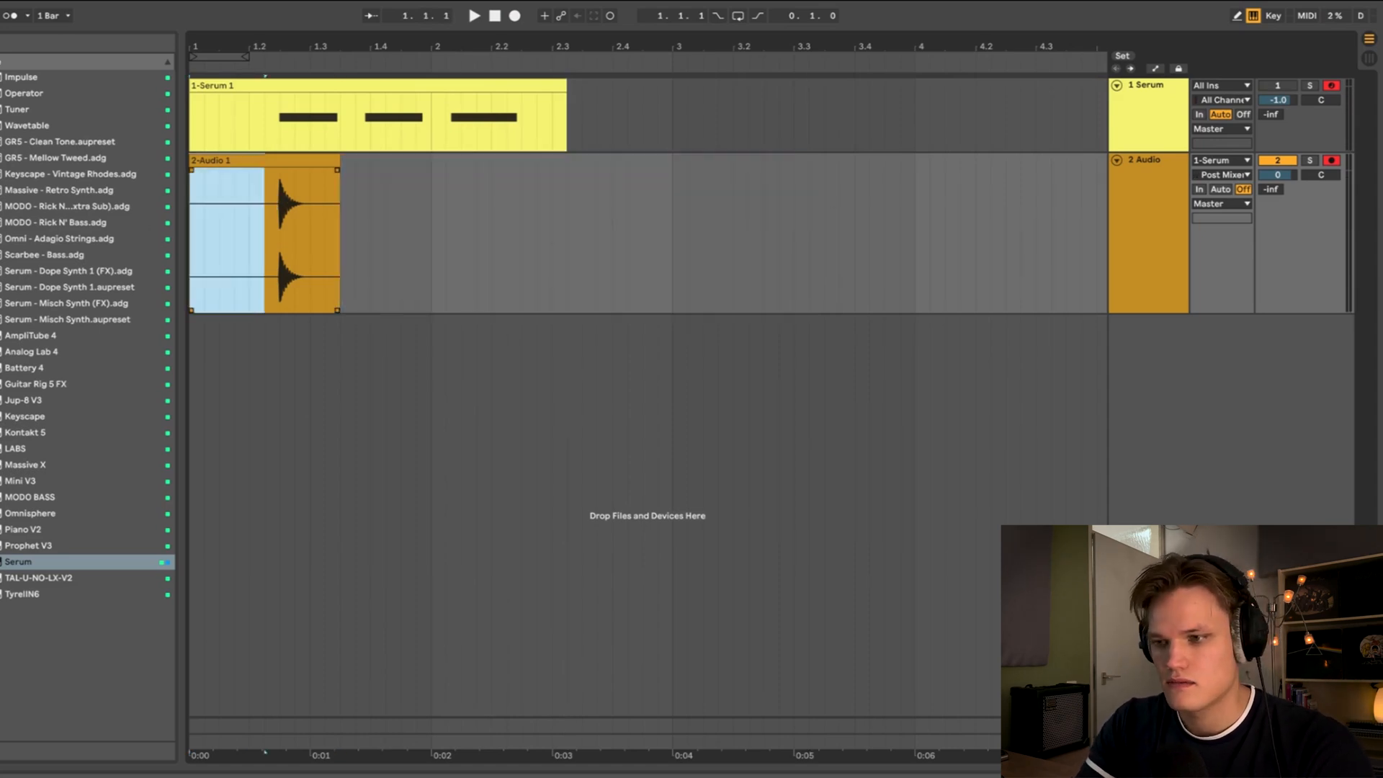
key("Delete")
left_click(266, 193)
left_click_drag(281, 46, 1005, 280)
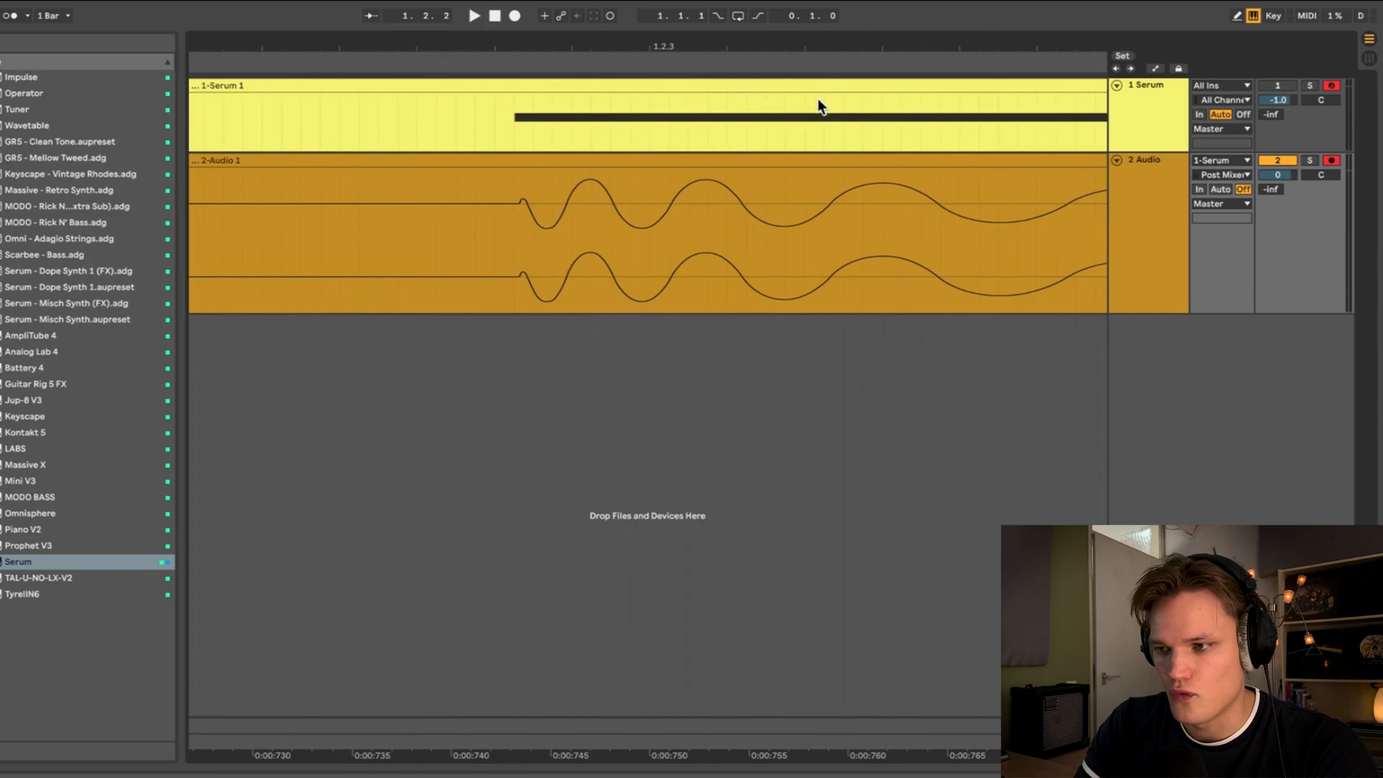
left_click(461, 161)
key("Delete")
key("space")
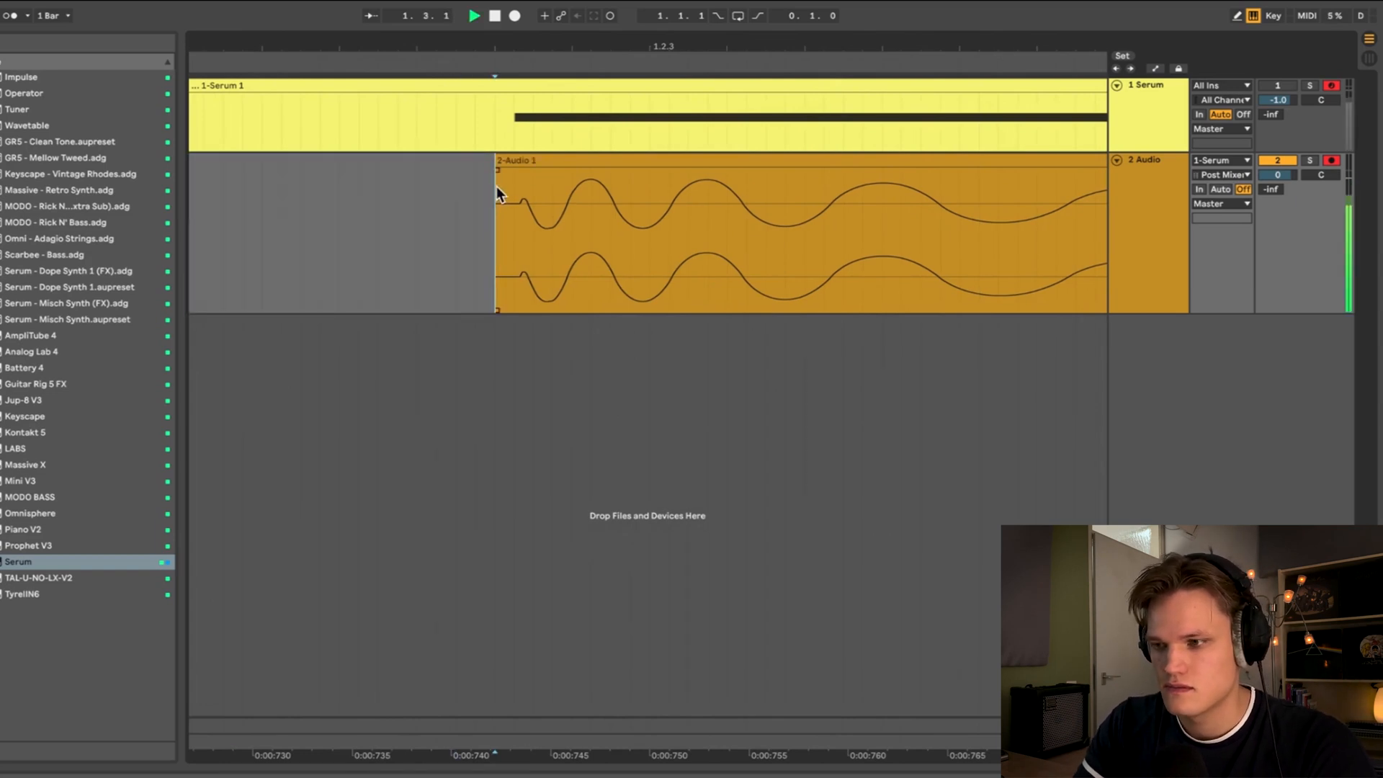
- Move the remaining kick clip to the start of the arrangement
left_click_drag(497, 47, 360, 15)
key("space")
left_click_drag(333, 160, 192, 179)
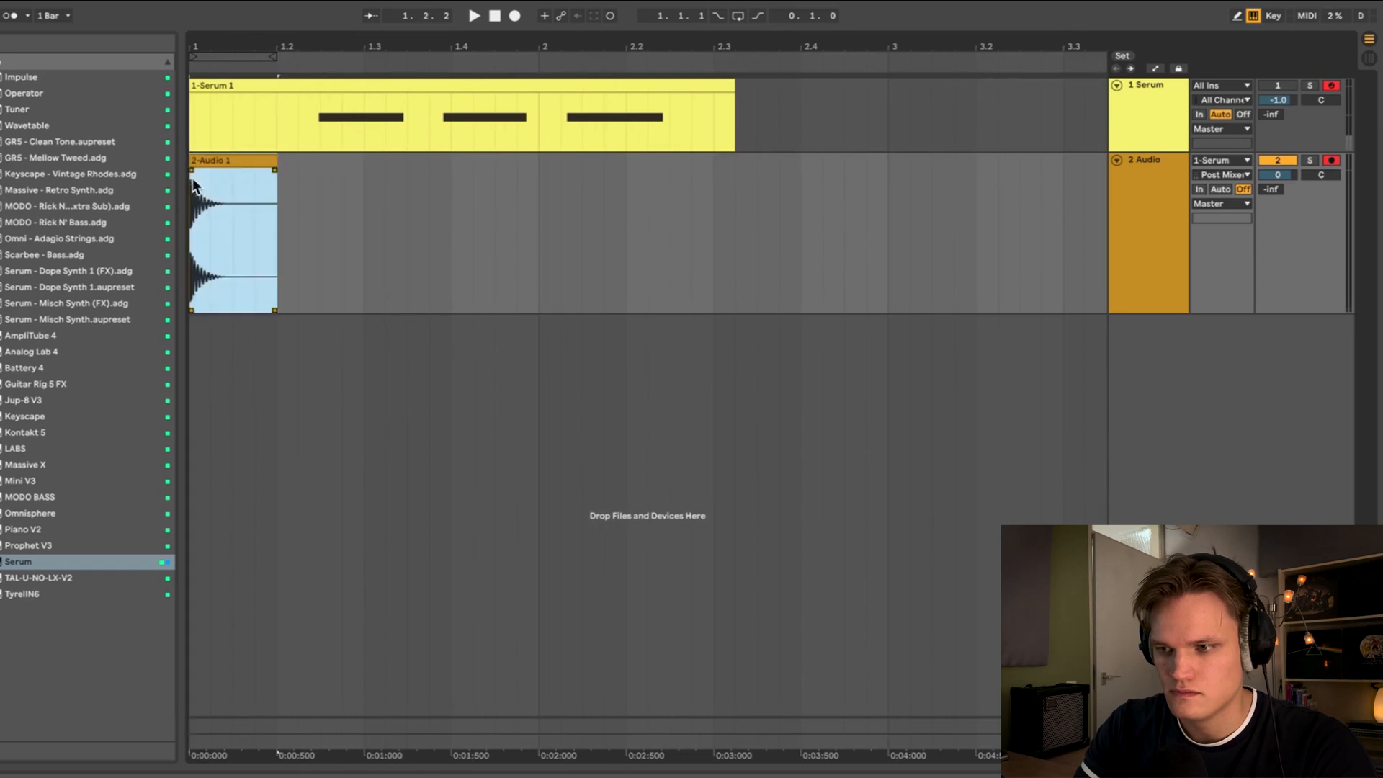
- Split the kick clip near 1.1.3, delete the tail, and add a fade-out to the clip's end
left_click(192, 180)
scroll(193, 180, "up", 10)
left_click(689, 205)
key("super+e")
left_click(713, 163)
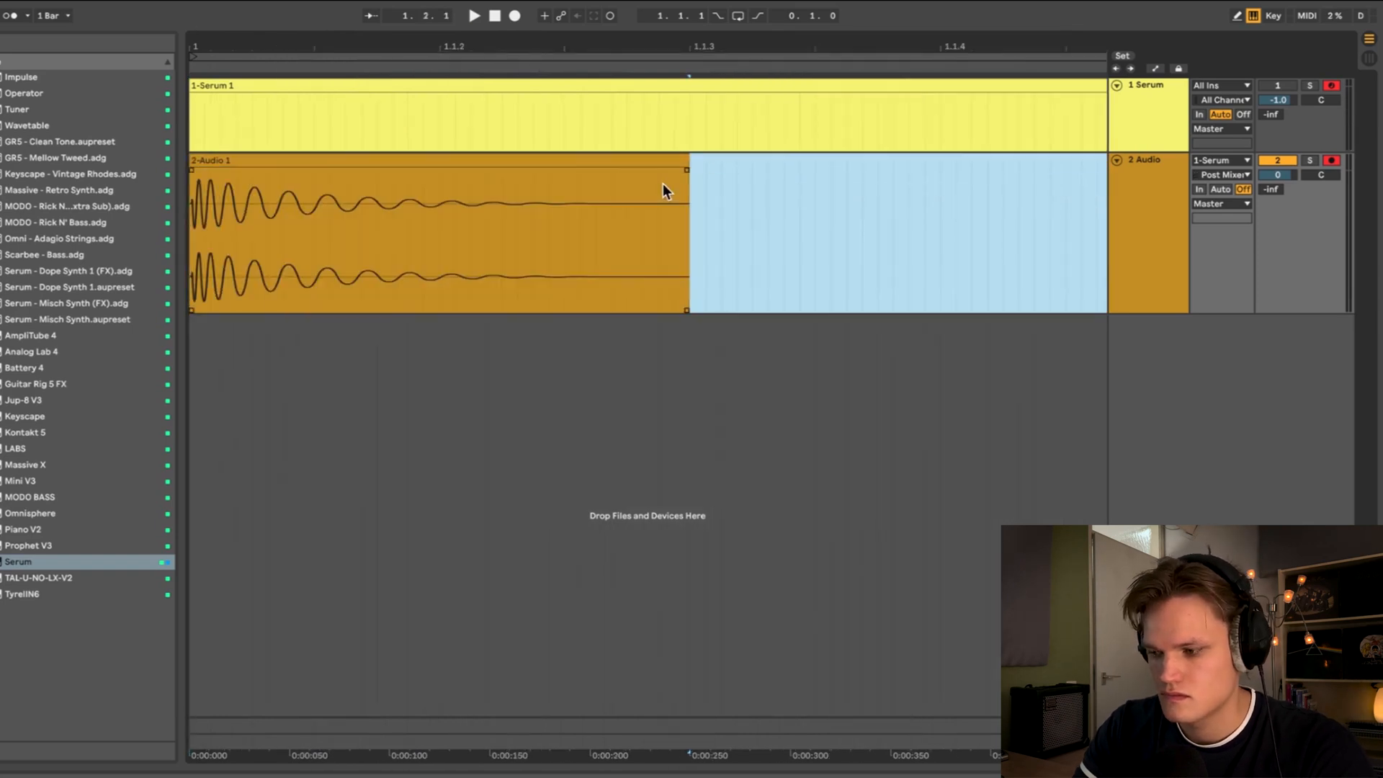
key("Delete")
left_click_drag(684, 169, 369, 201)
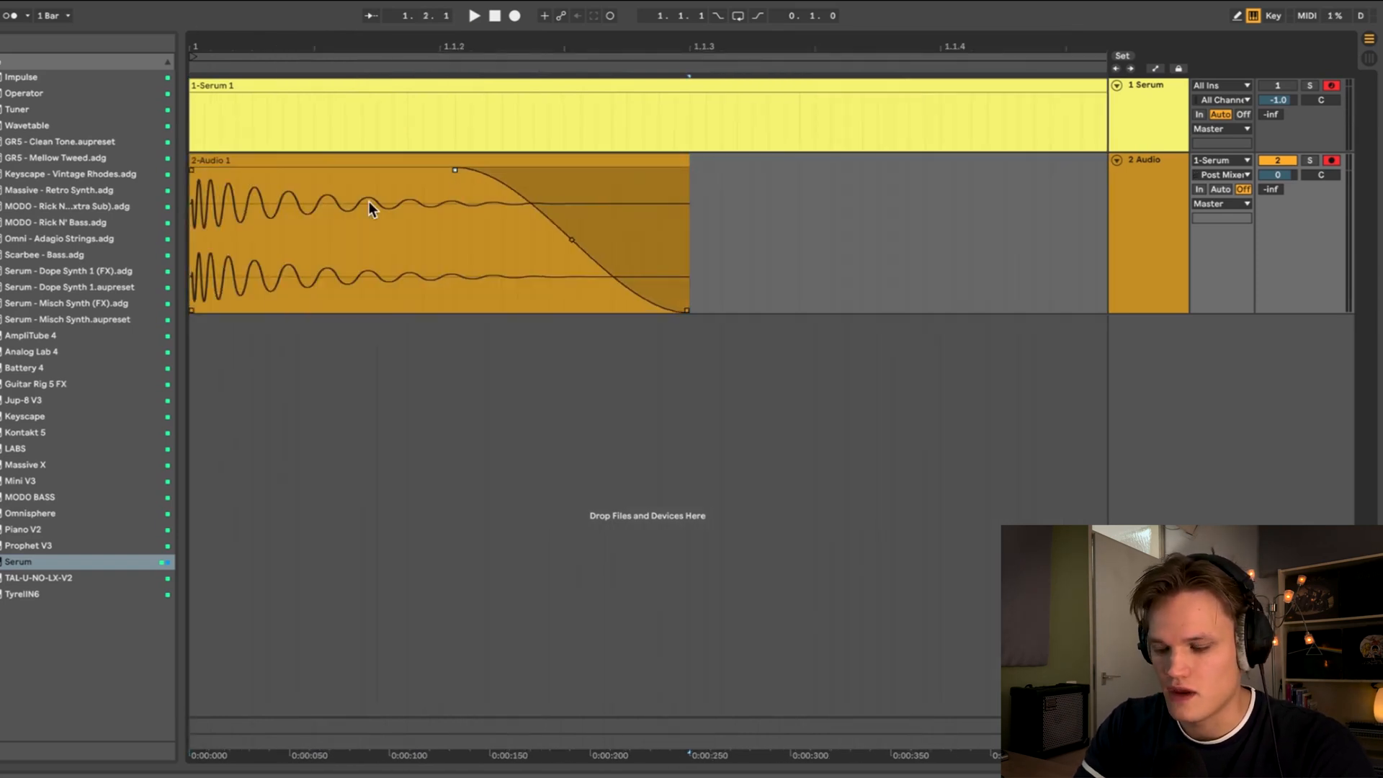
- Play back the trimmed kick and return to the start of the arrangement
key("space")
key("space")
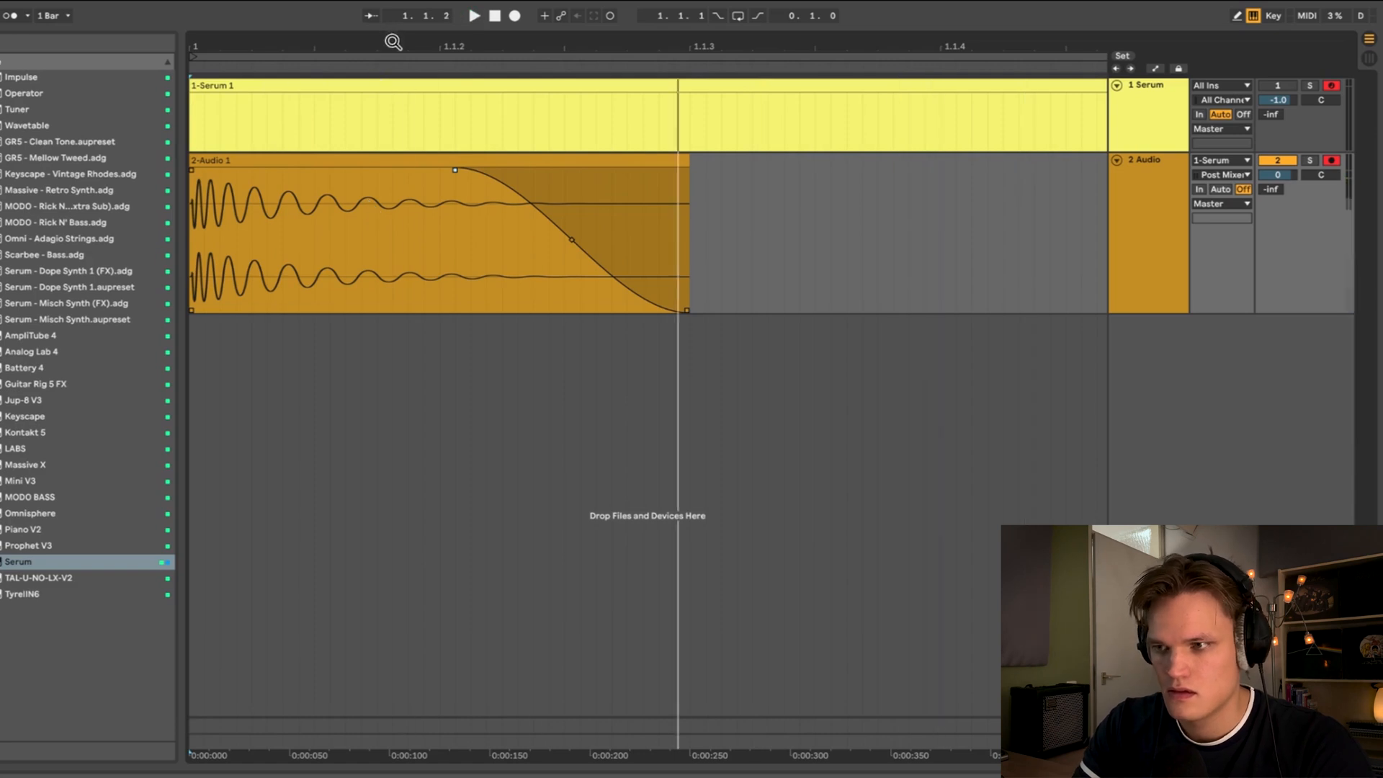
scroll(253, 176, "down", 8)
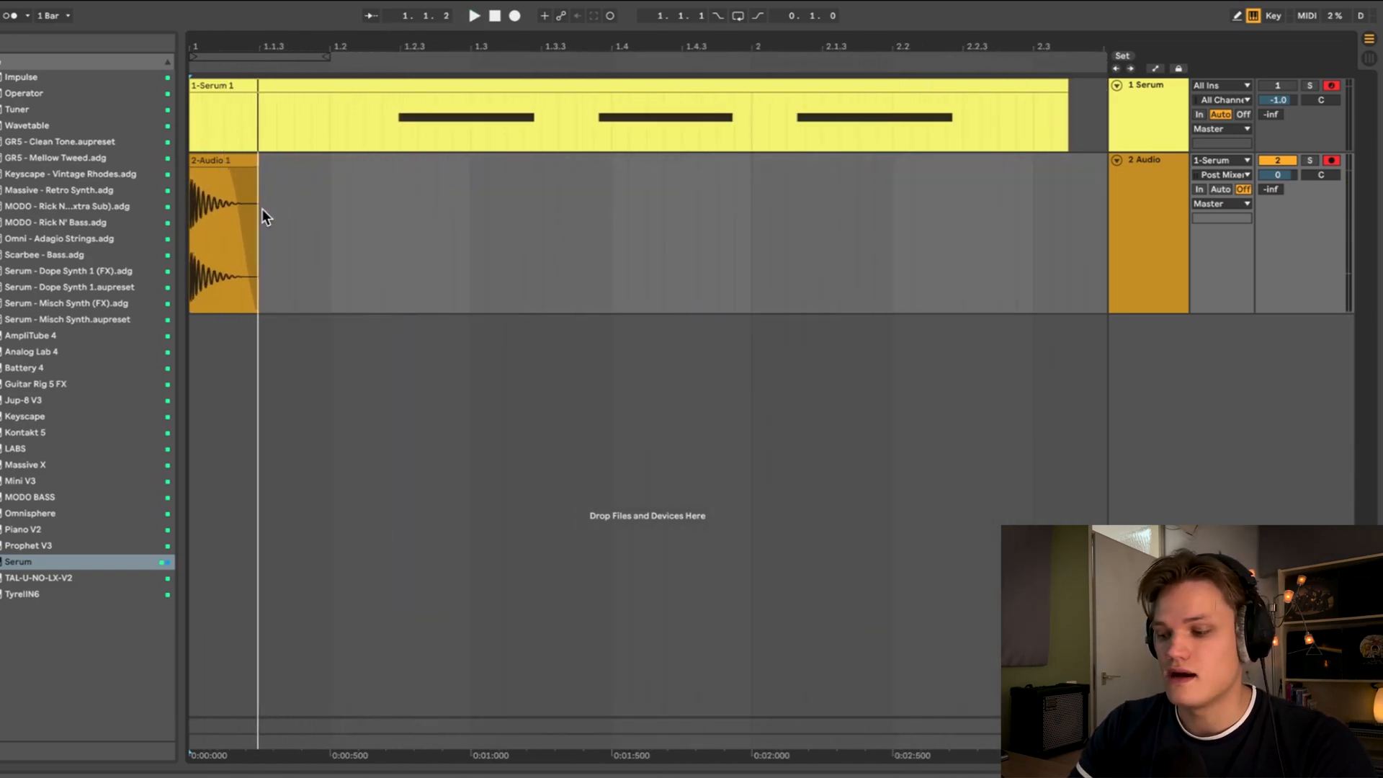
key("Home")
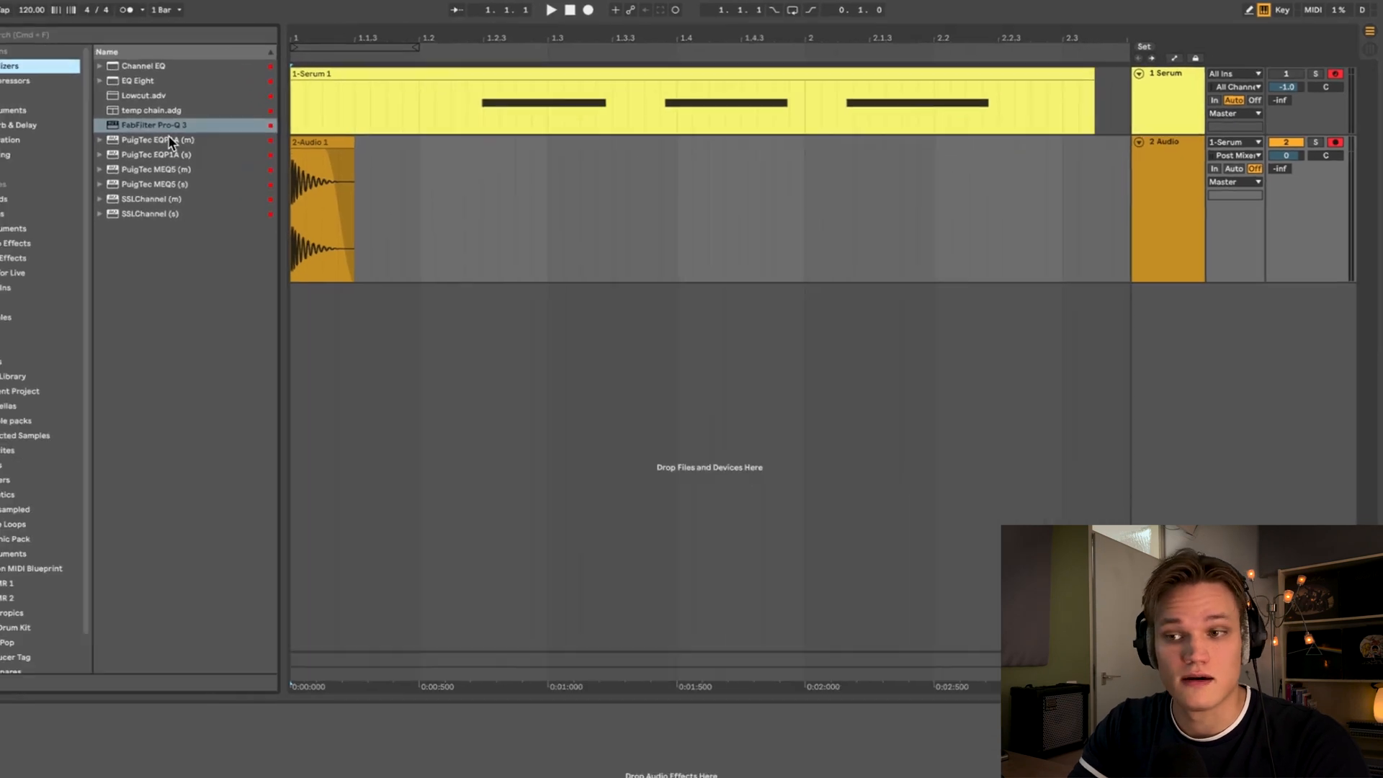
- Insert FabFilter Pro-Q 3 on the audio track and add a 30 dB/oct low cut at about 15 Hz
left_click_drag(177, 126, 184, 140)
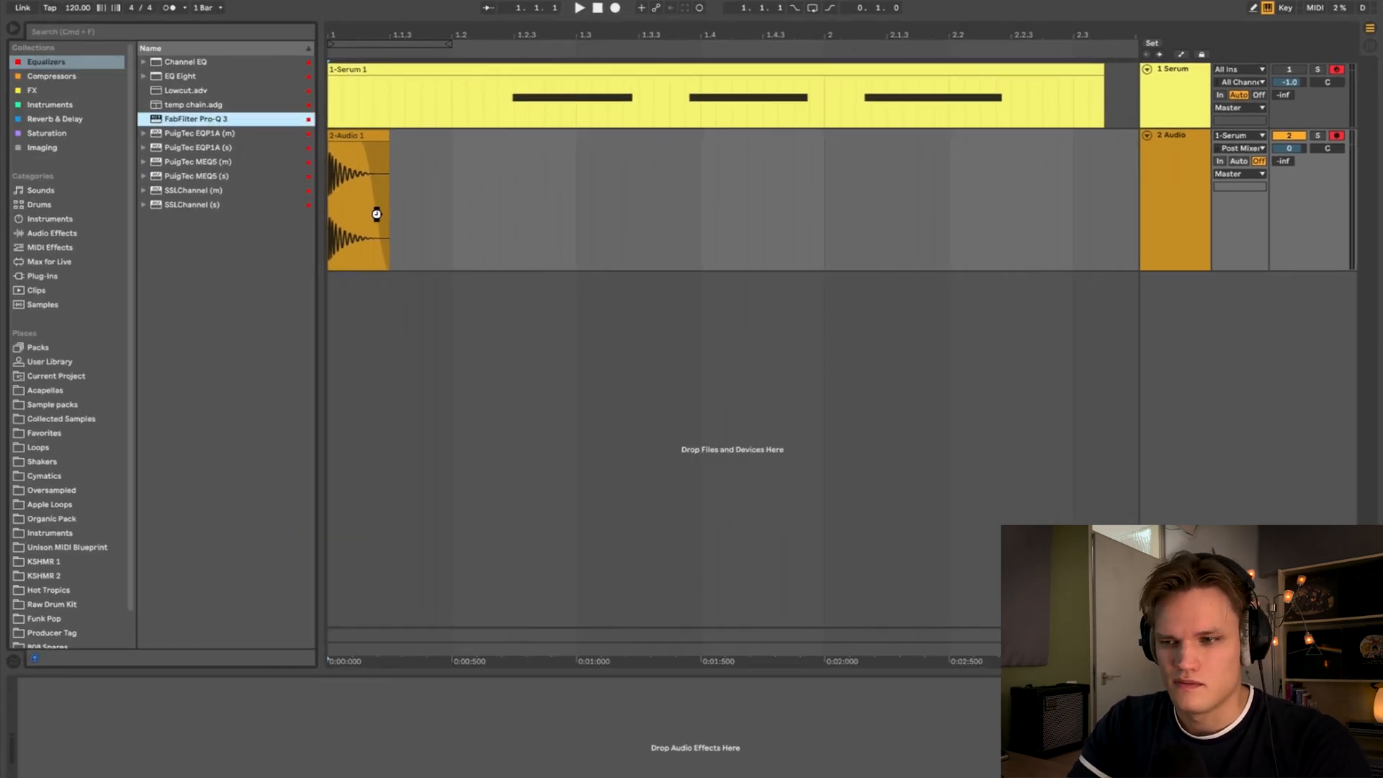
left_click_drag(376, 214, 378, 250)
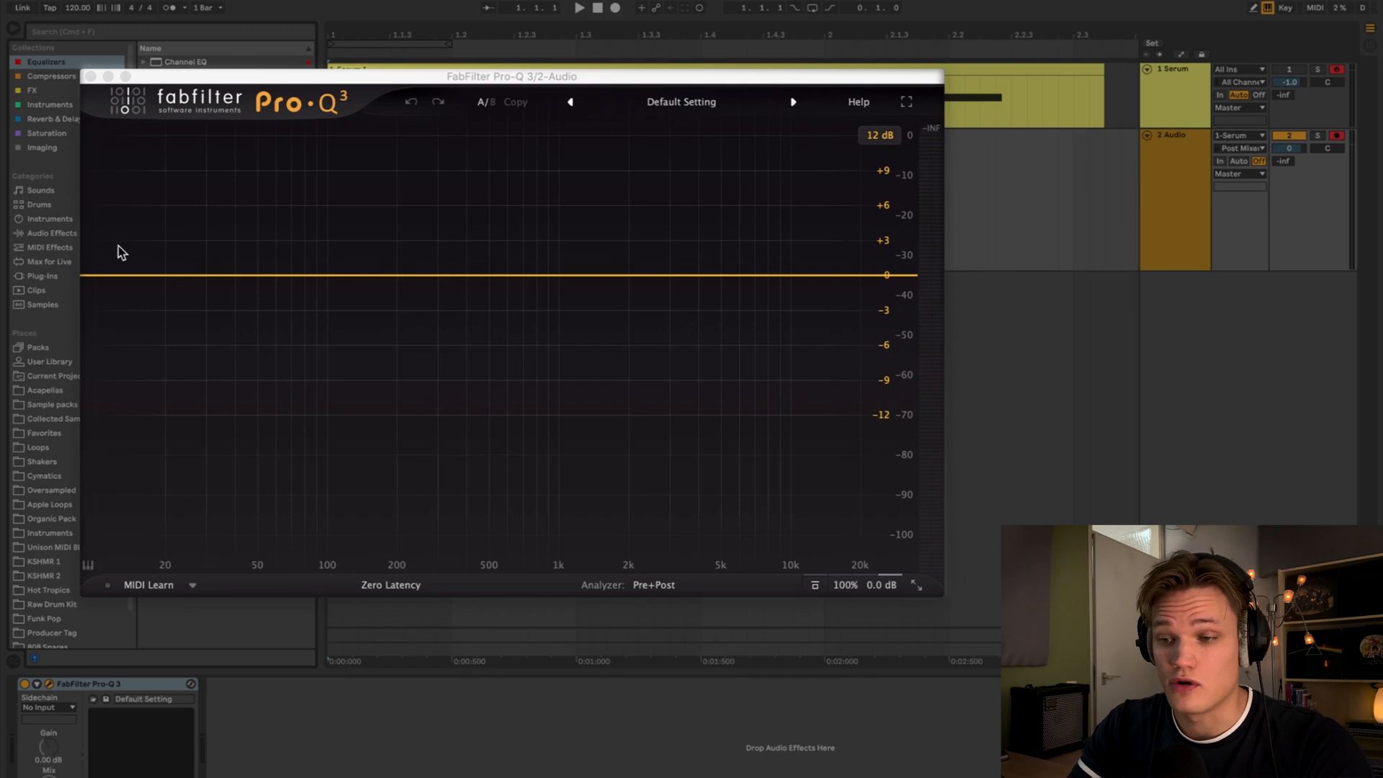
left_click(94, 276)
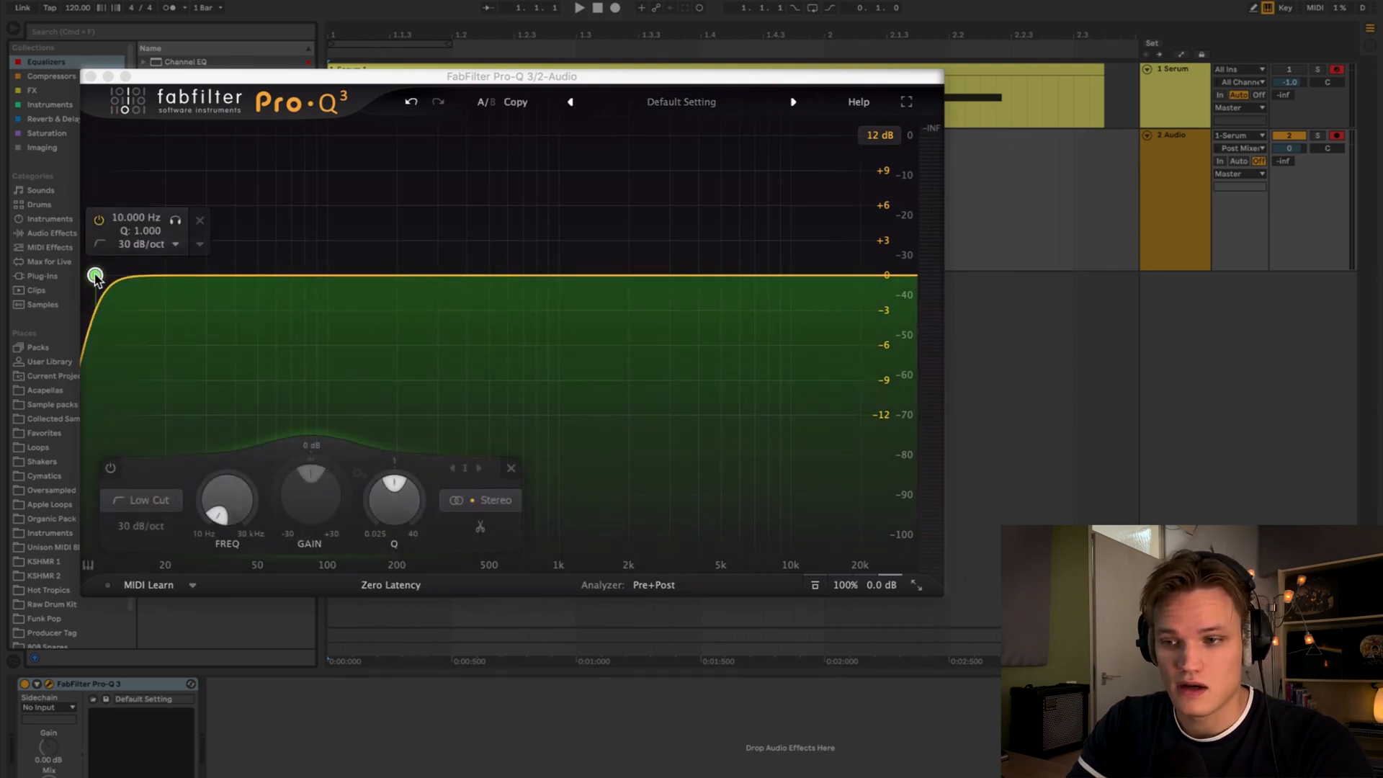
left_click_drag(104, 280, 141, 279)
- Add a bell band boosting about 1.5 dB around 53 Hz while playing back the kick
key("space")
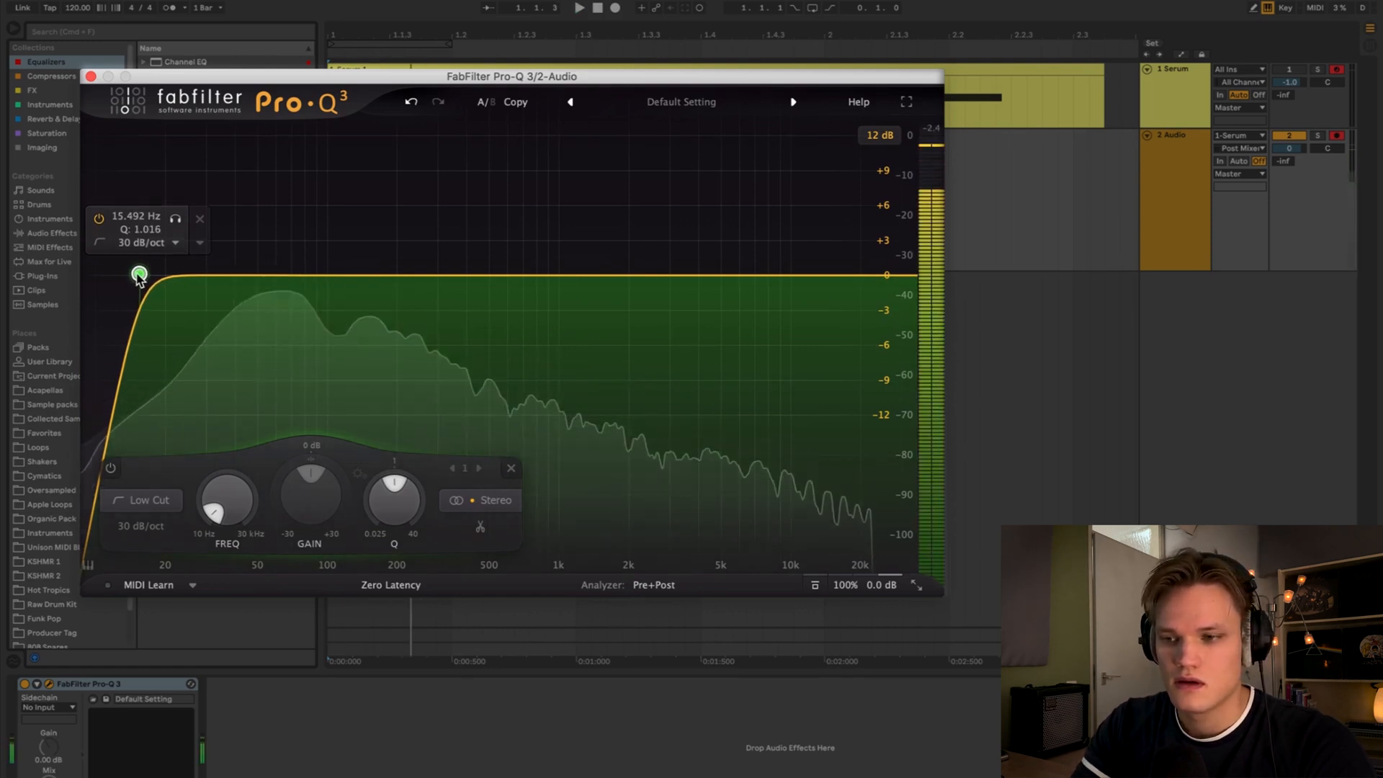
key("space")
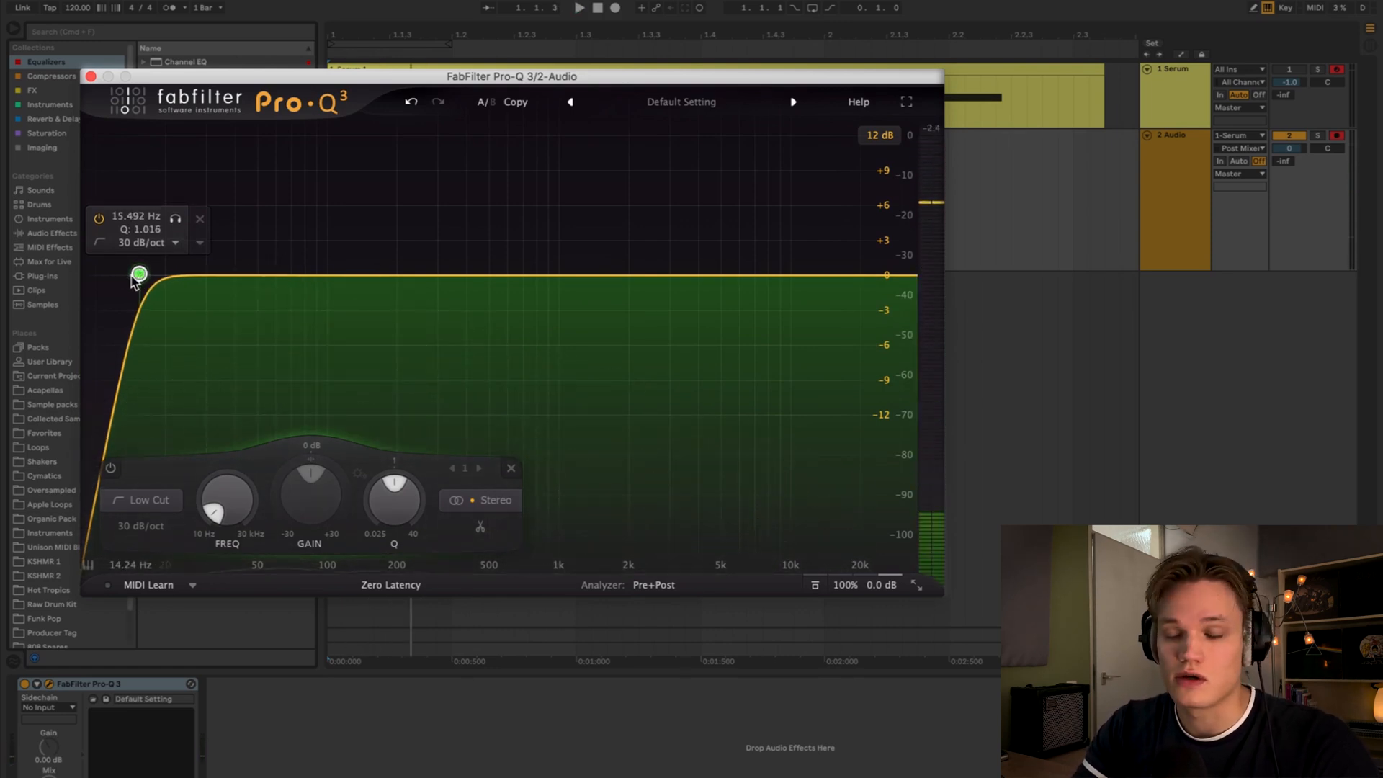
key("space")
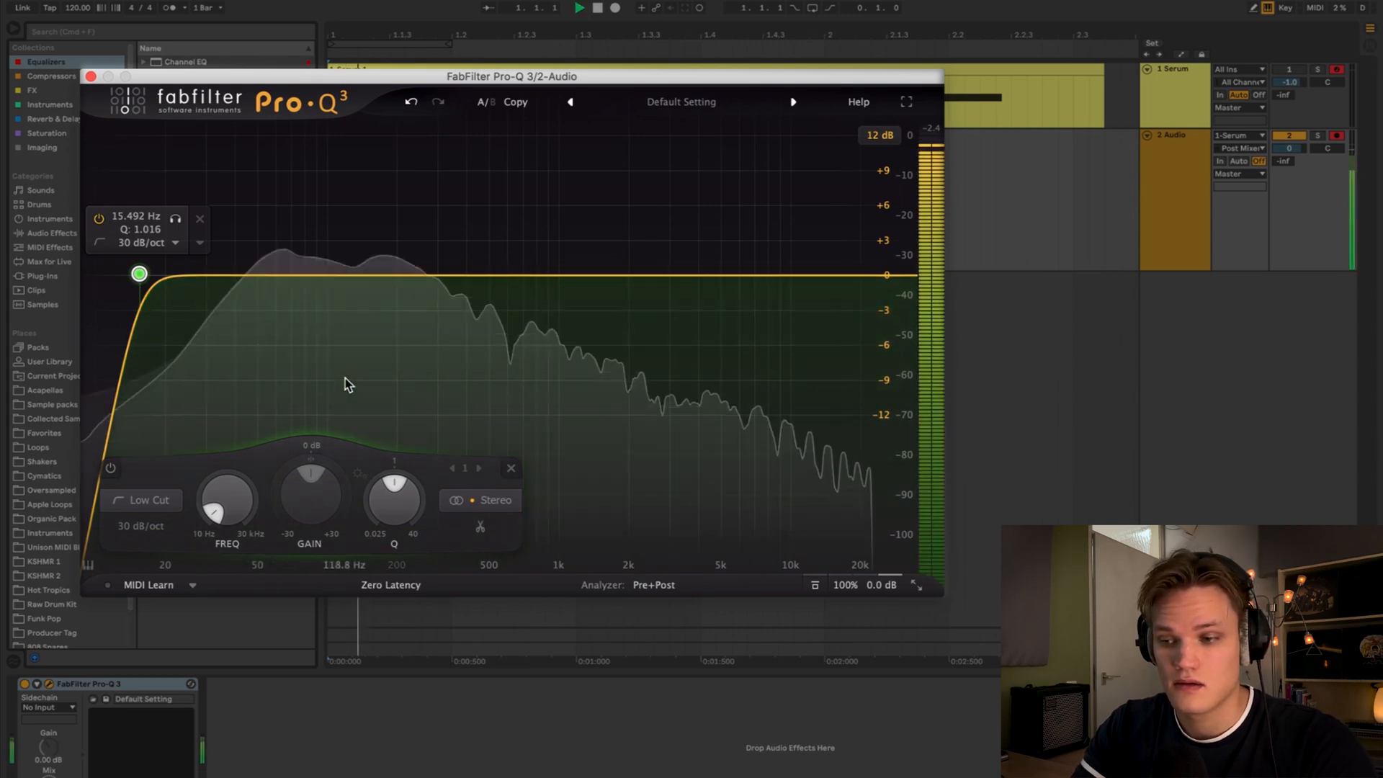
mouse_move(262, 275)
left_mouse_down()
mouse_move(258, 252)
mouse_move(265, 262)
left_mouse_up()
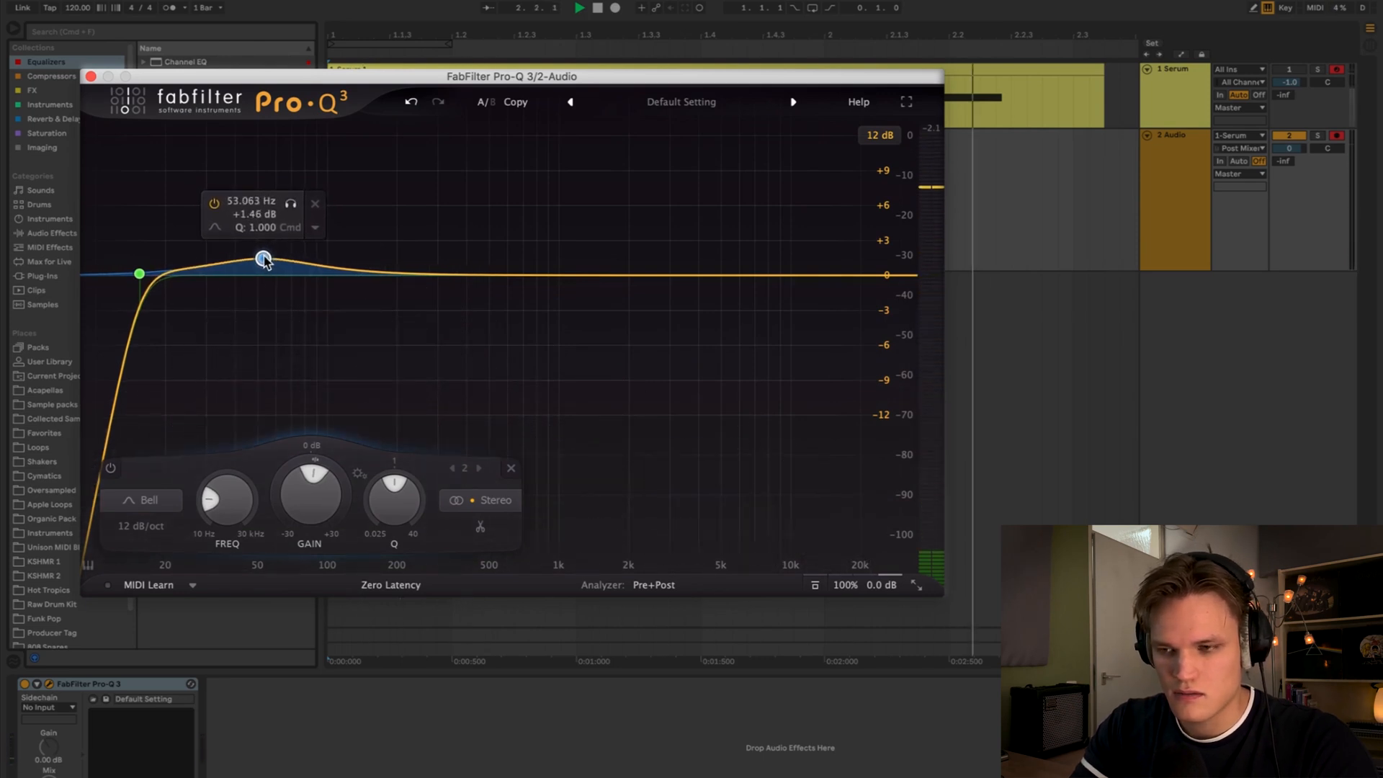
key("space")
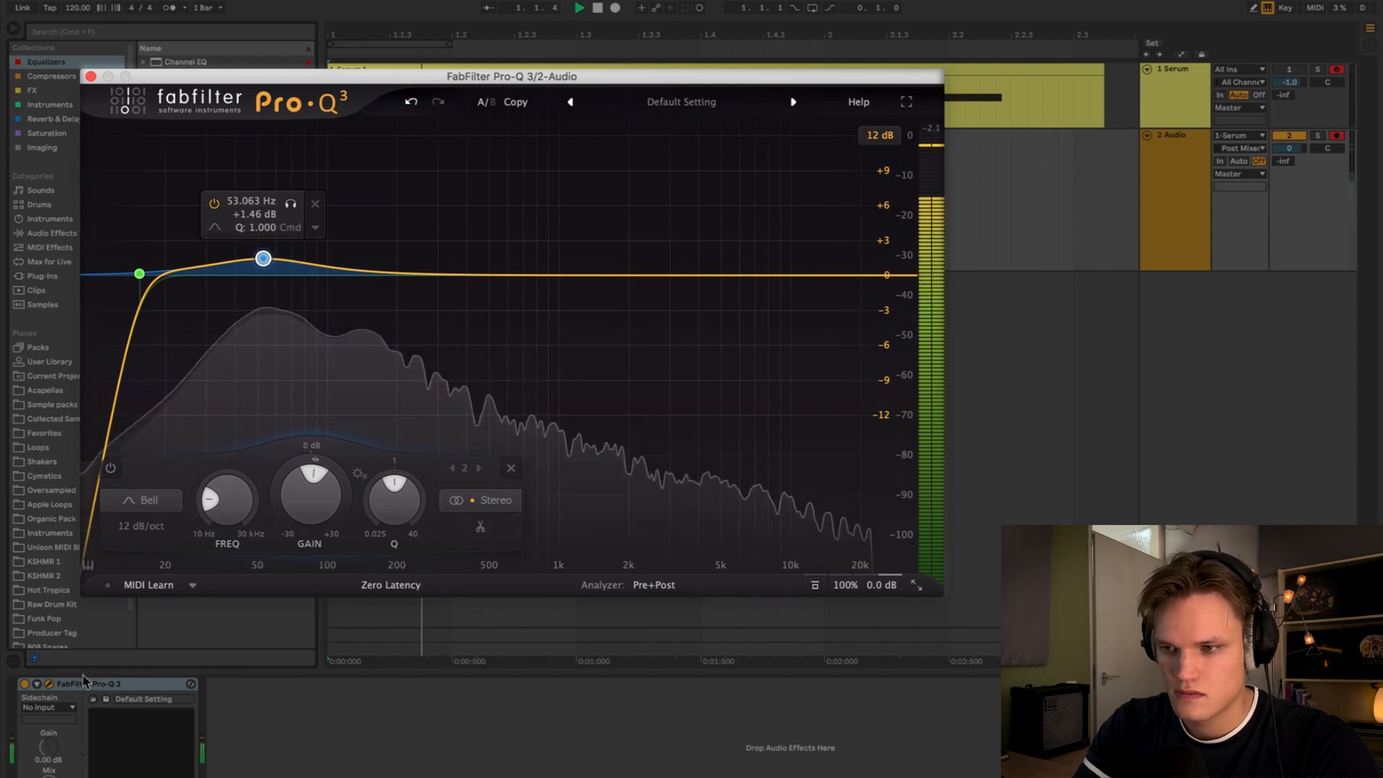
- Compare the kick with Pro-Q 3 bypassed during playback and close the Pro-Q 3 window
key("space")
left_click(17, 684)
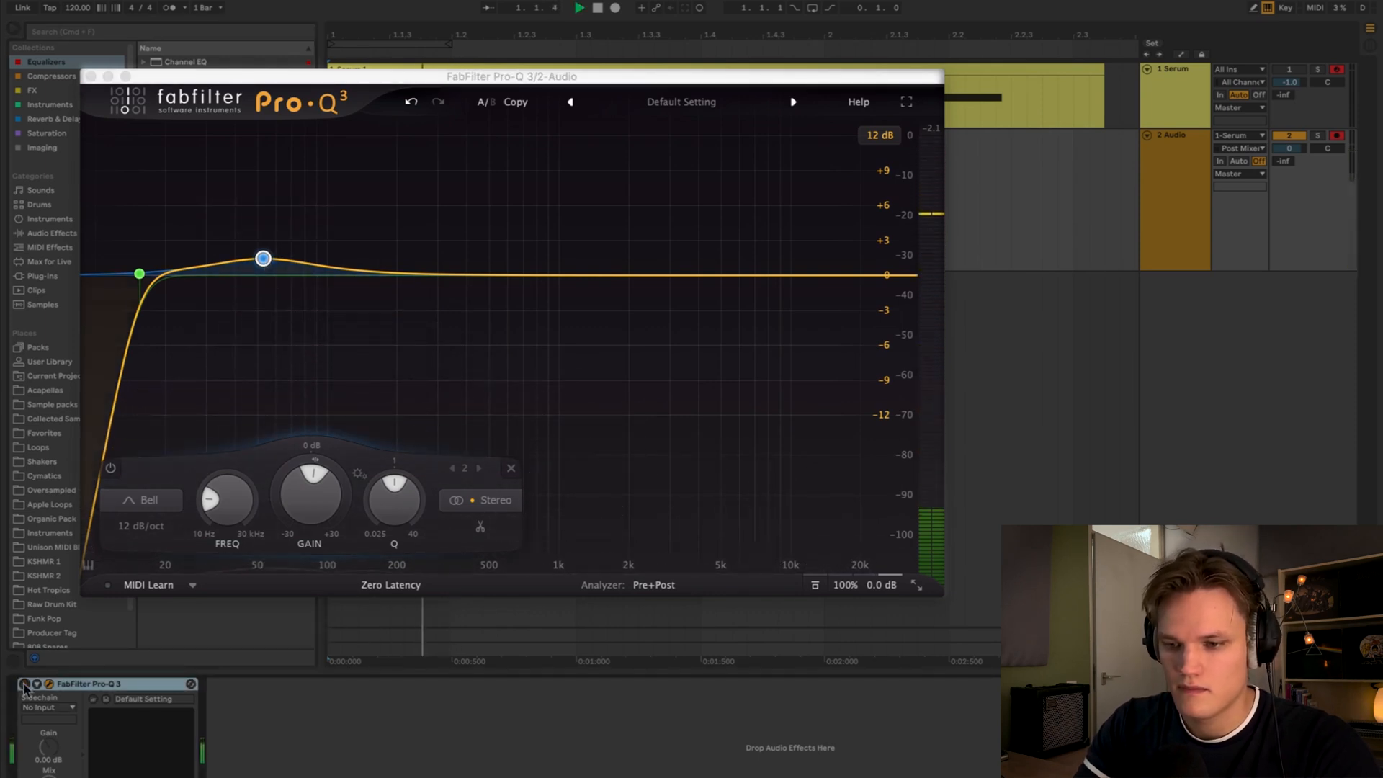
key("space")
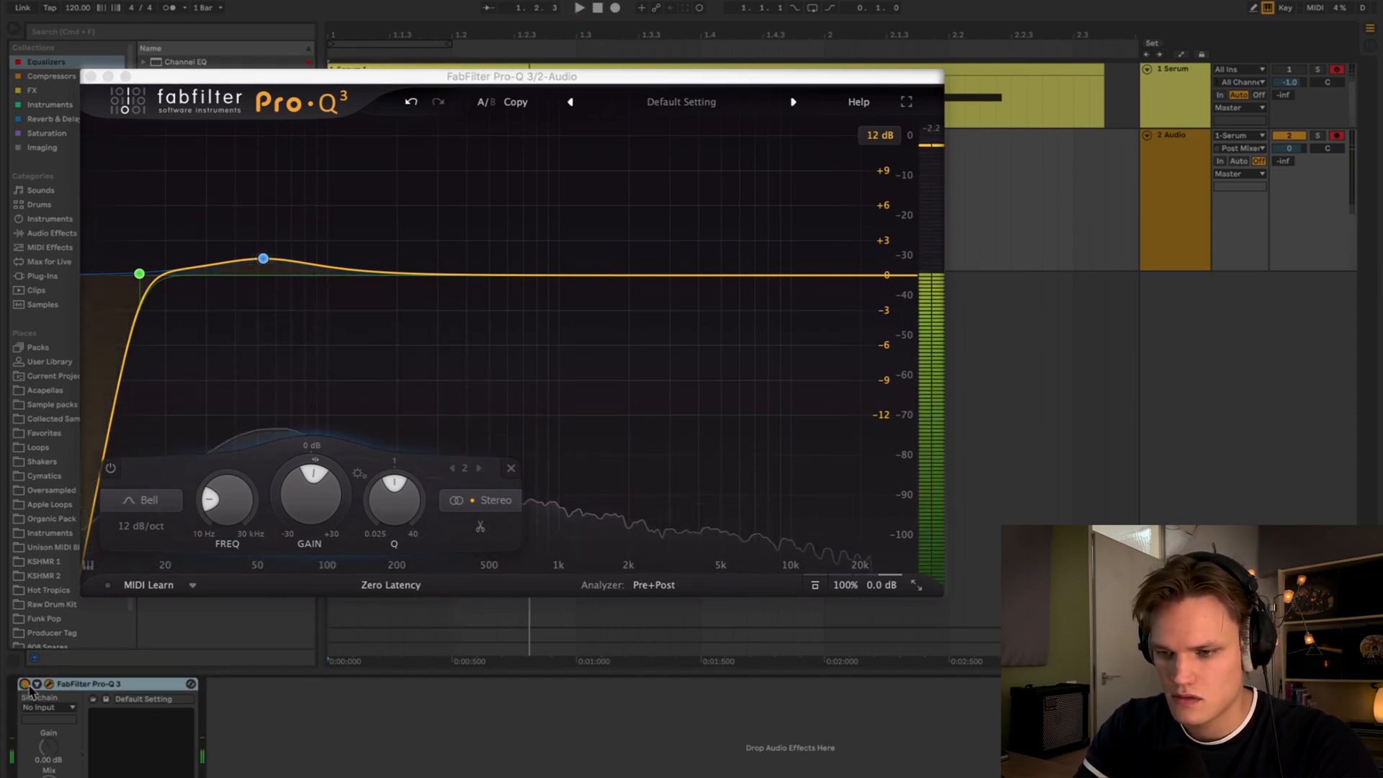
key("space")
left_click(91, 77)
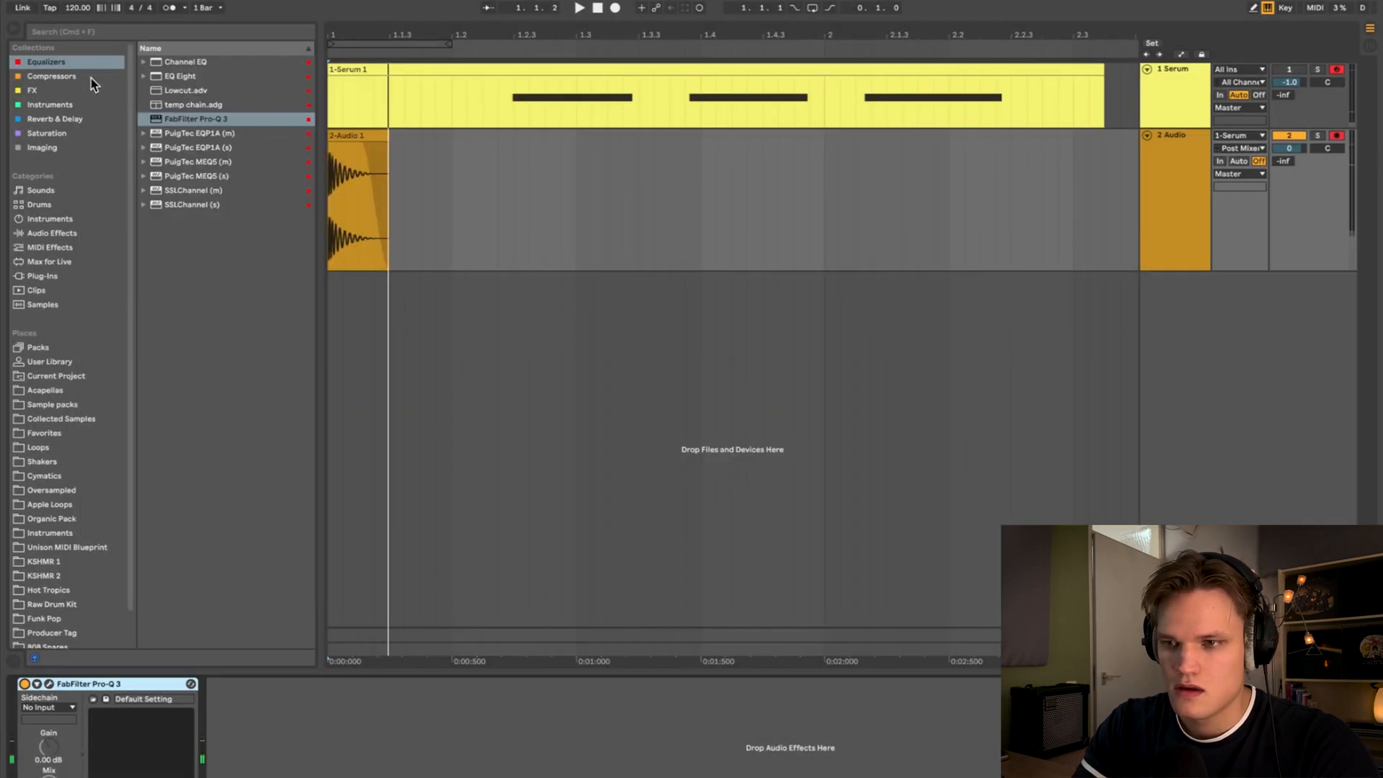
- Load the DS-10 Drum Shaper from the FX collection onto the Audio track
left_click(1174, 165)
left_click(52, 90)
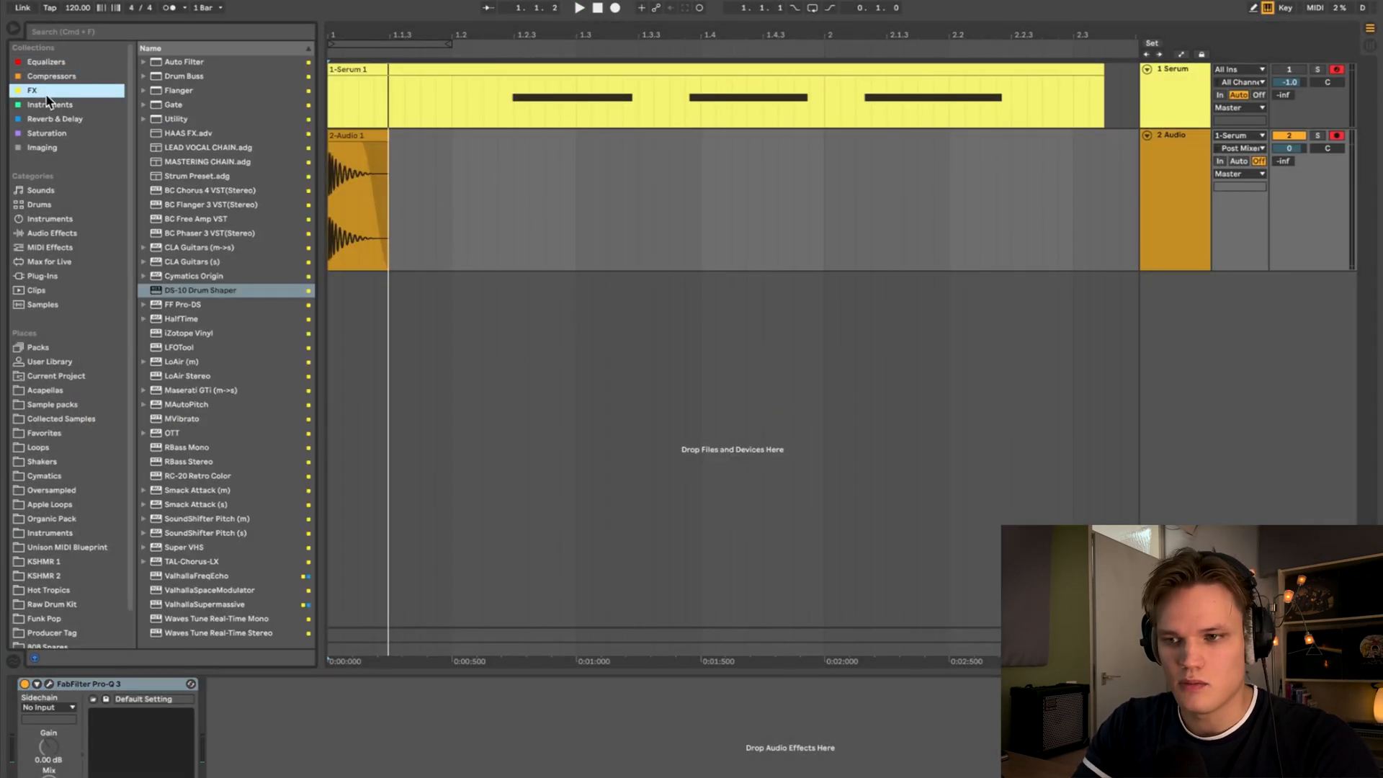
left_click(193, 291)
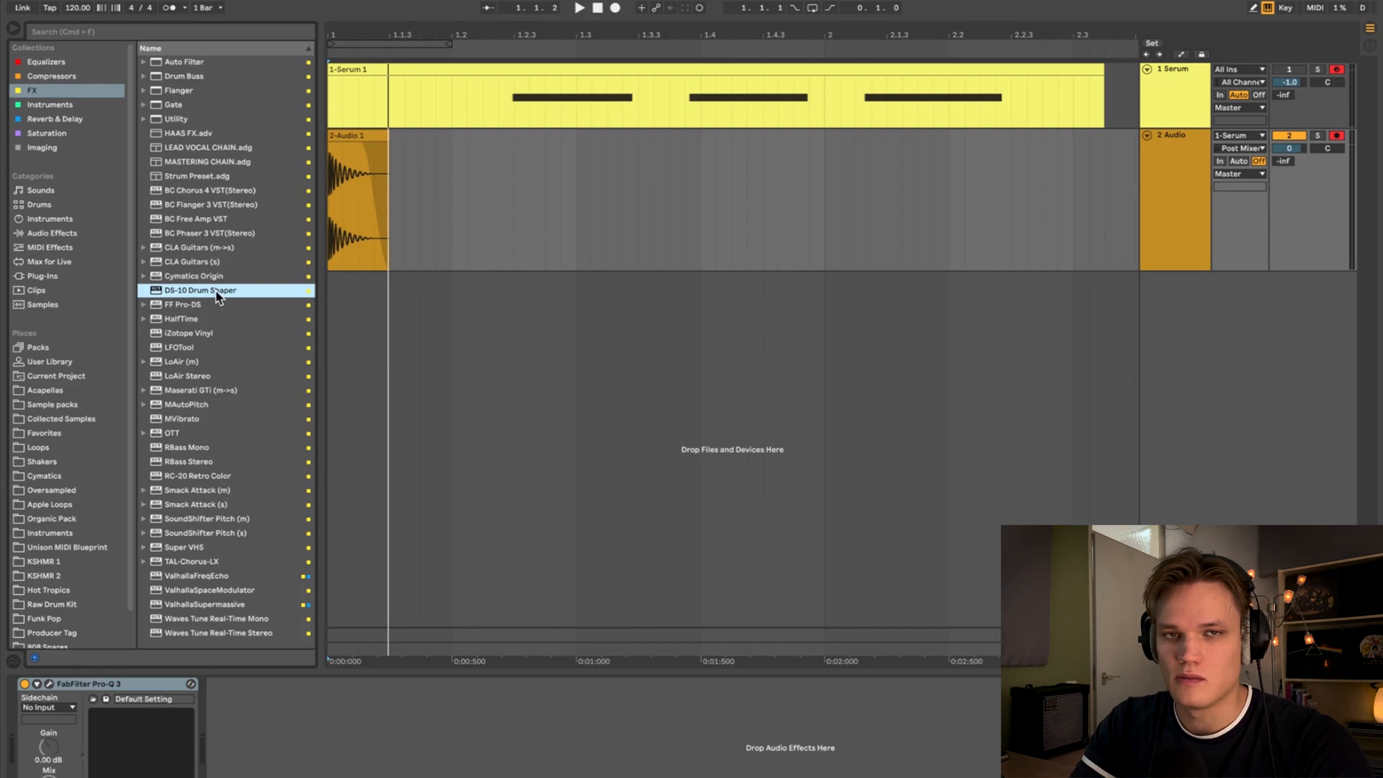
double_click(214, 291)
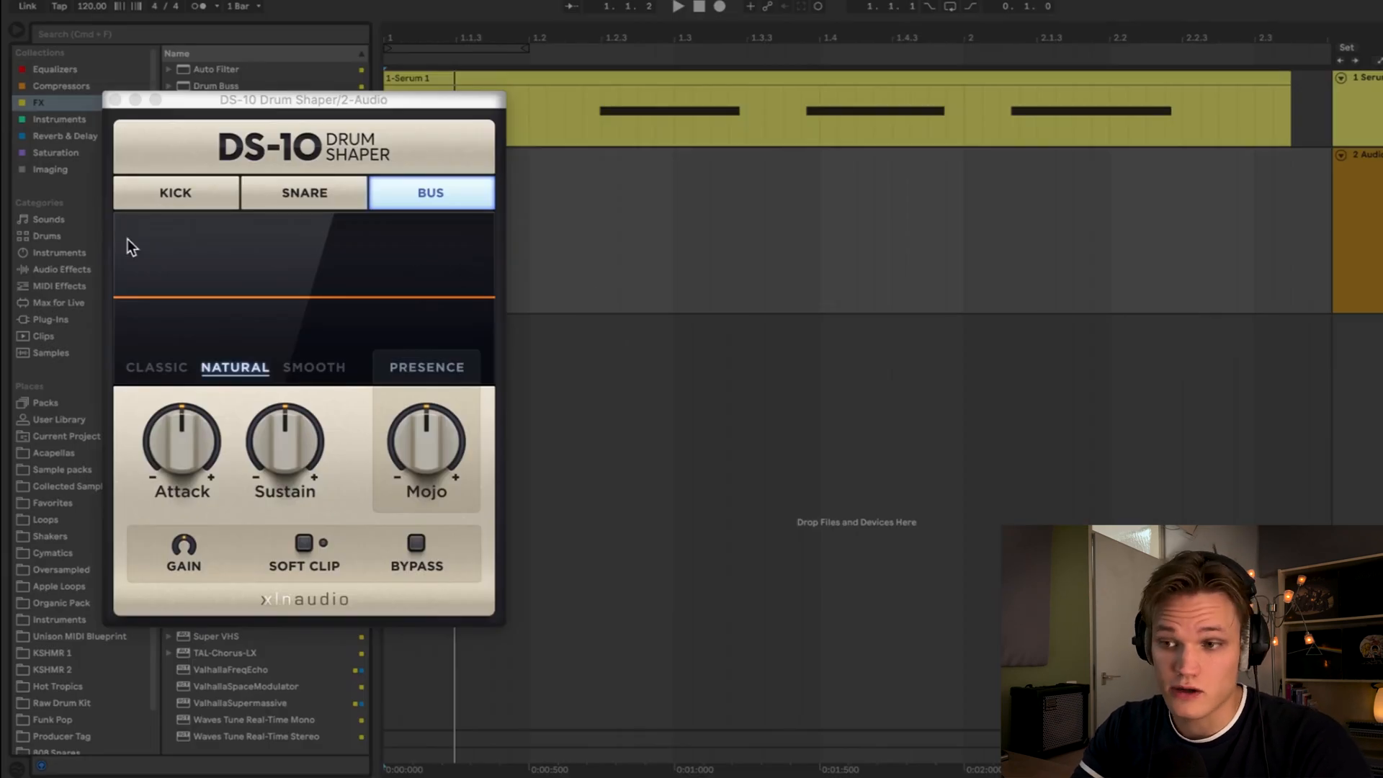
- Switch DS-10 to Kick mode and raise the Attack knob while playing back the kick
left_click(262, 103)
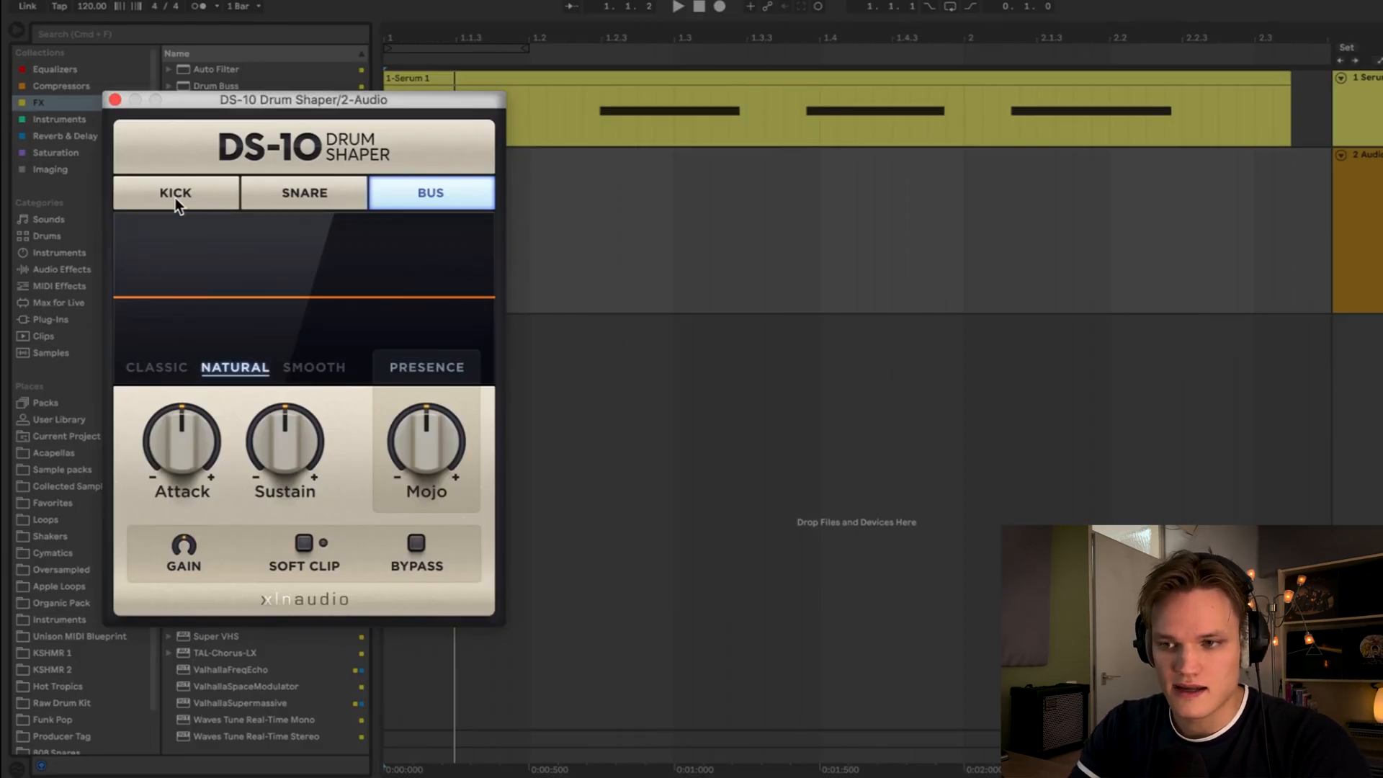
left_click(175, 198)
left_click_drag(180, 441, 184, 370)
key("space")
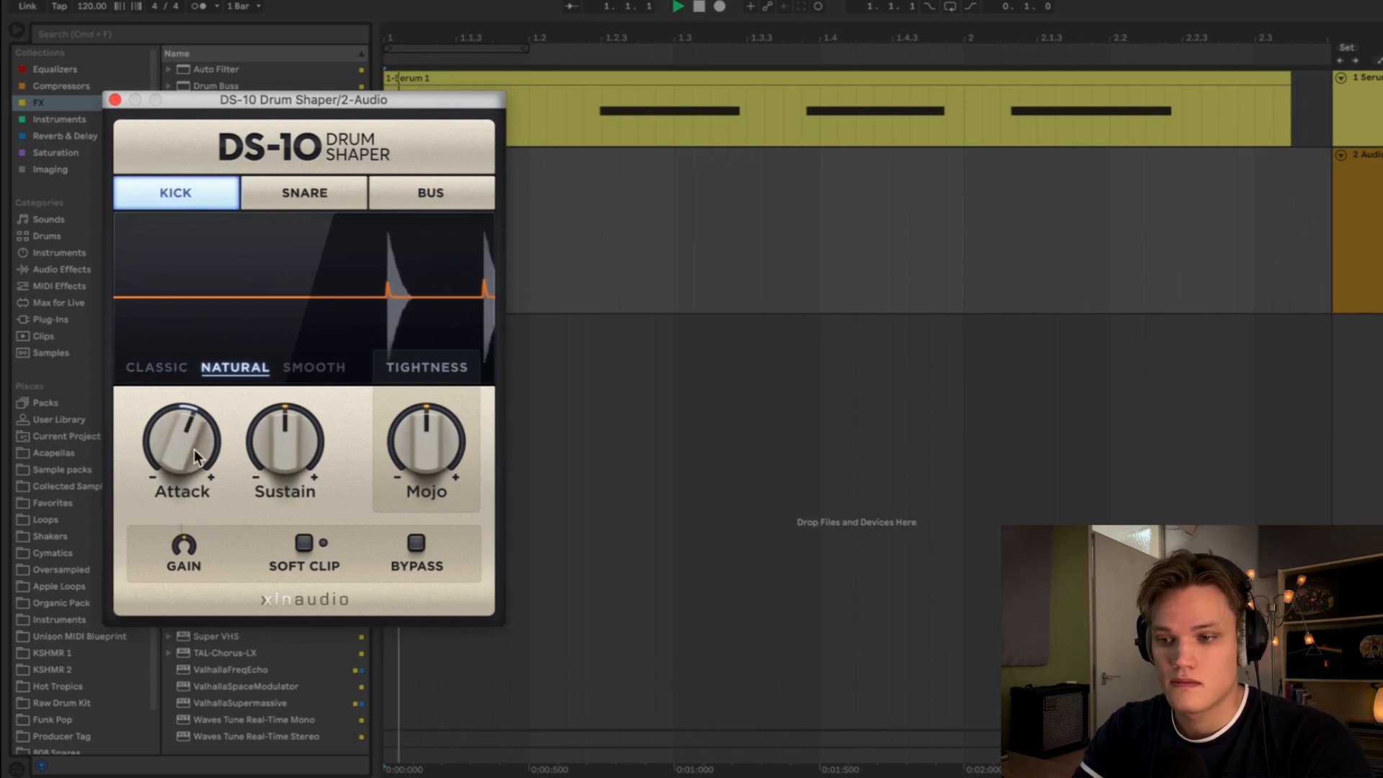
left_click_drag(193, 448, 196, 317)
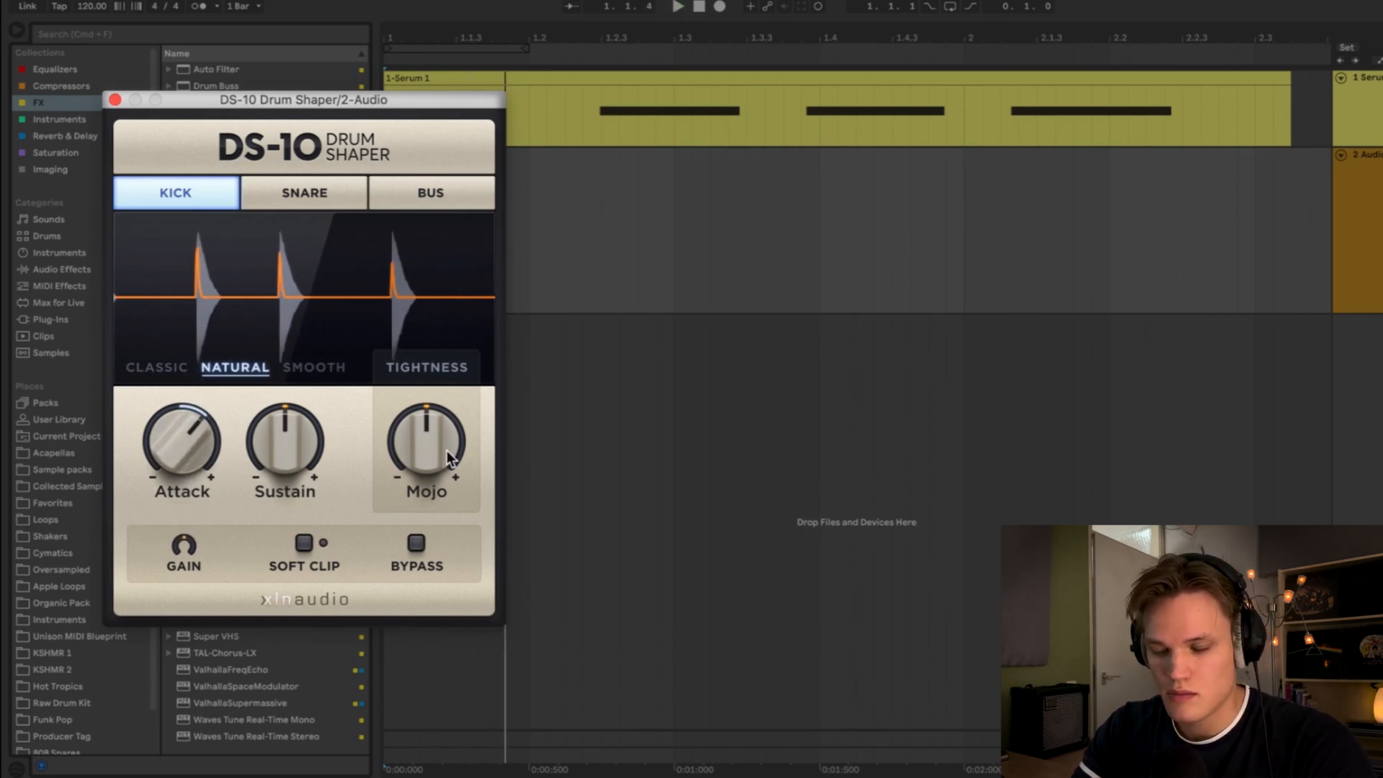
- Raise DS-10 Mojo to 23%, audition the kick, and close the plugin window
left_click_drag(447, 451, 457, 351)
key("space")
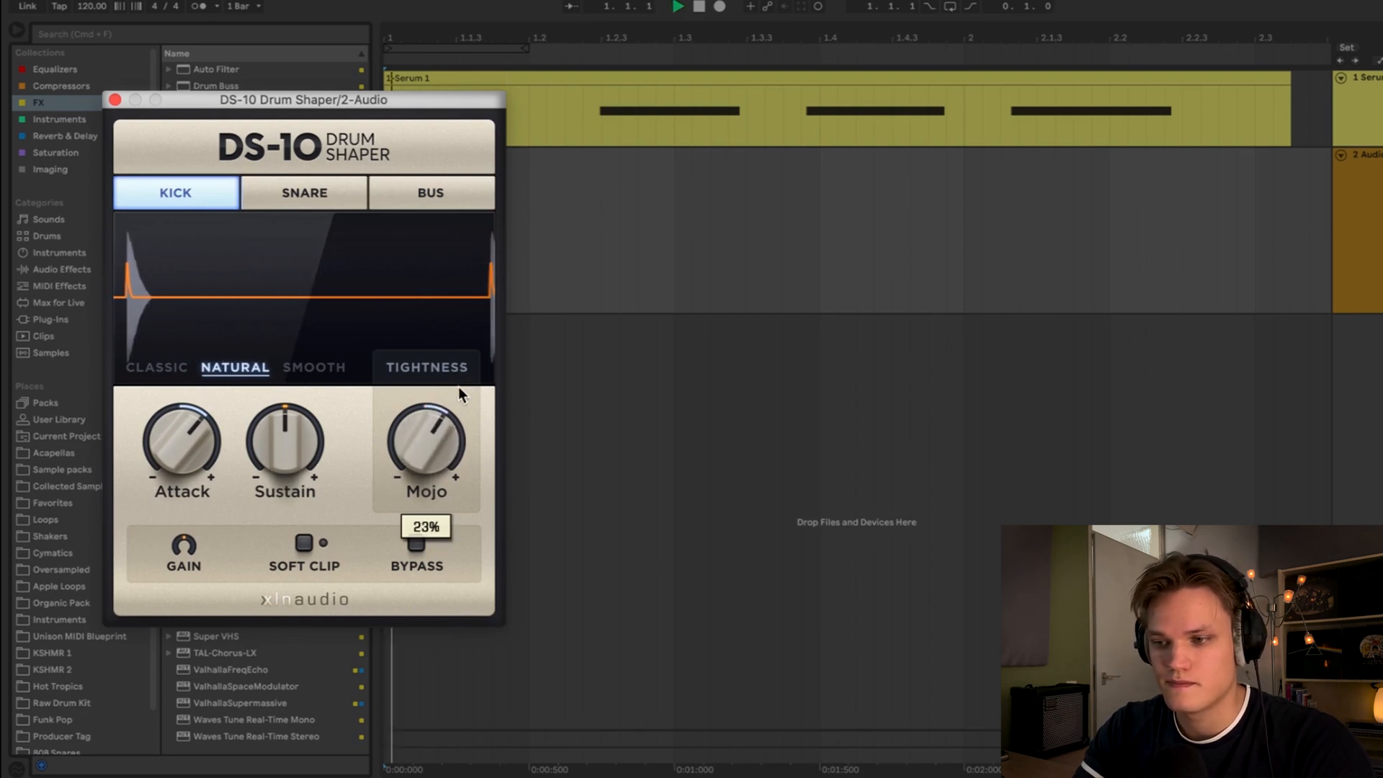
key("space")
key("space")
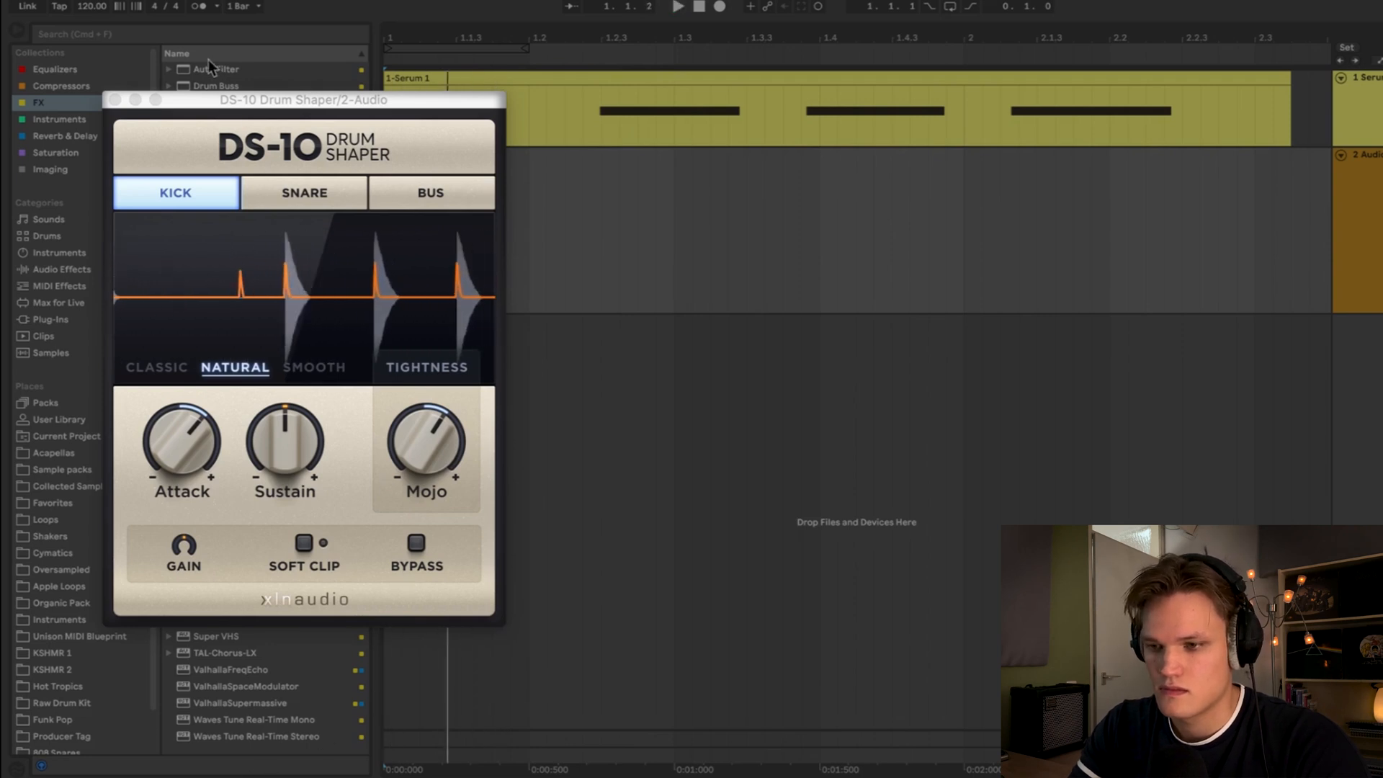
left_click(115, 99)
- Load FabFilter Saturn 2 from the Saturation collection onto the Audio track
left_click(126, 151)
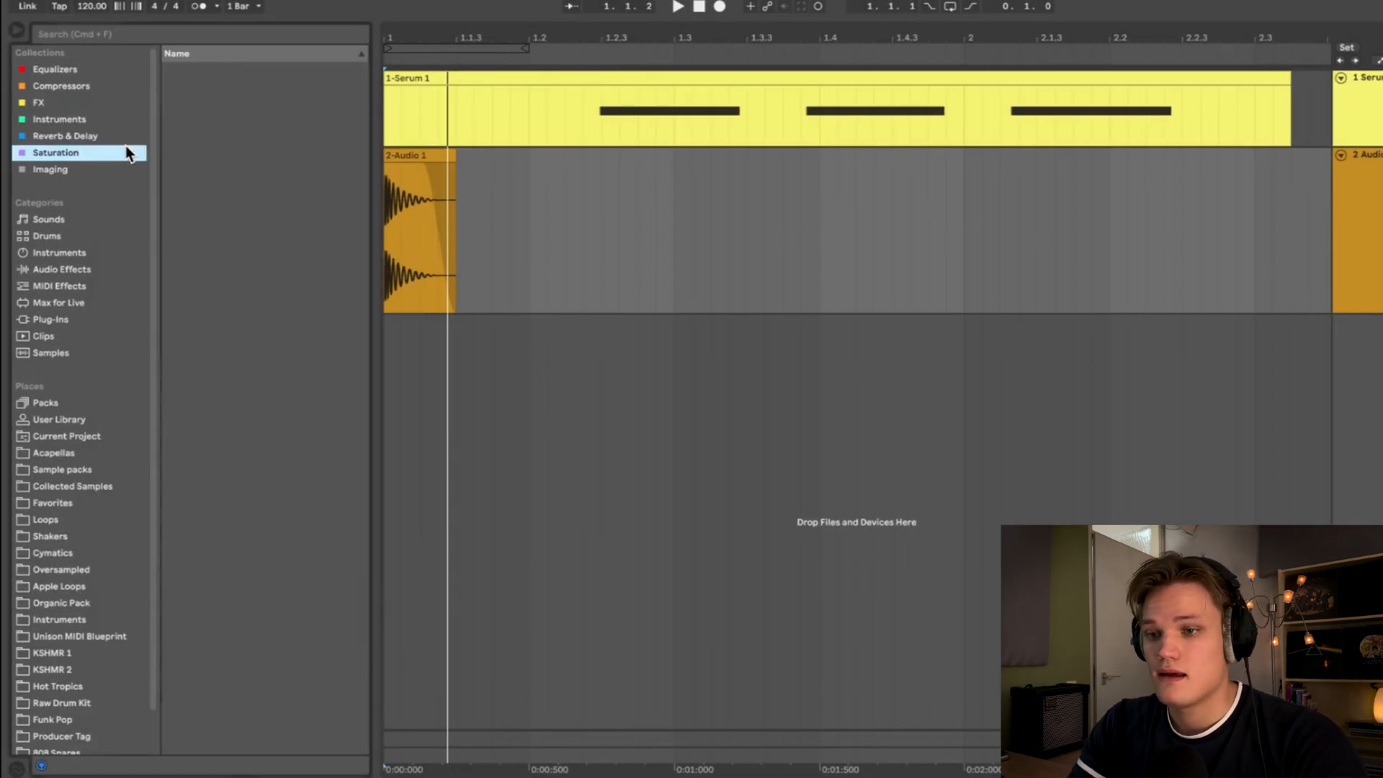
left_click(208, 138)
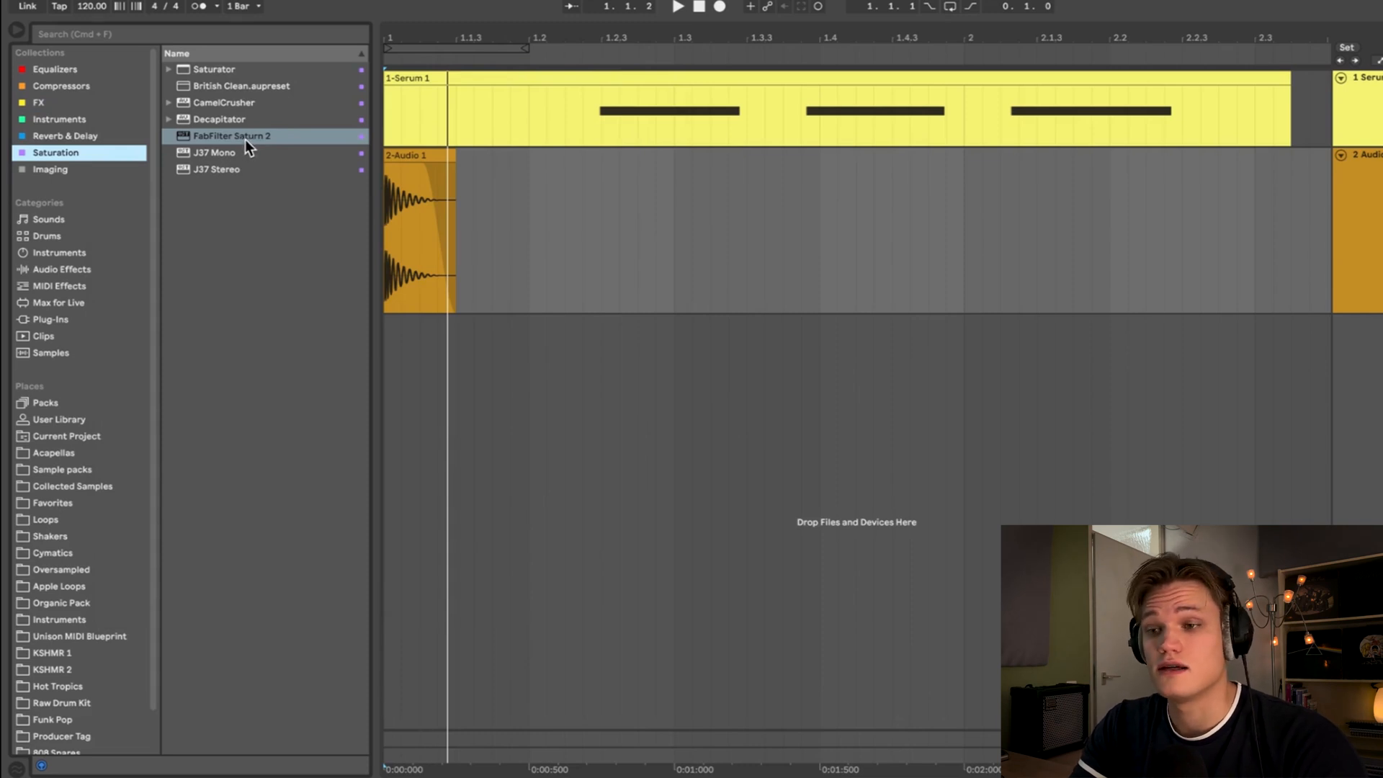
left_click(244, 139)
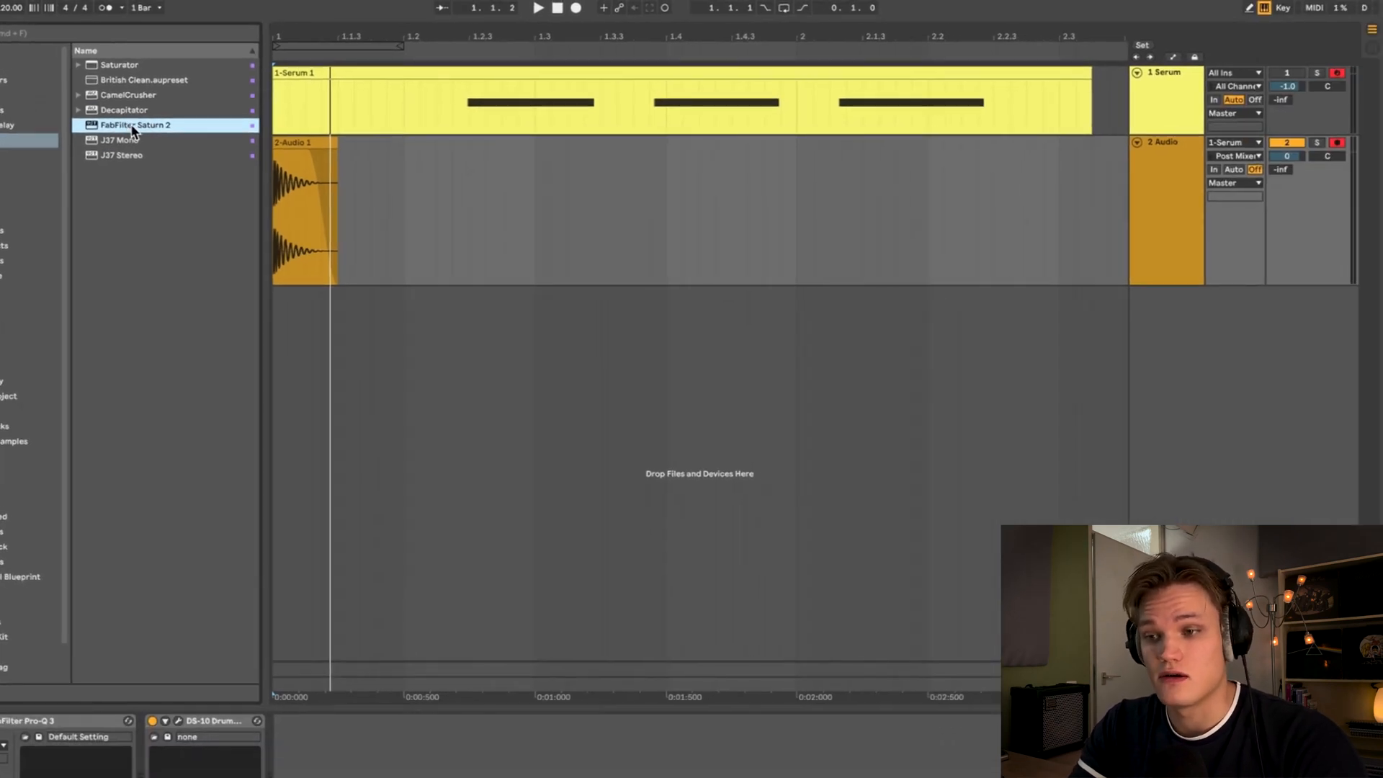
double_click(132, 130)
- Set the Saturn 2 band style to Clean Tube and lower the Drive knob
left_click(387, 495)
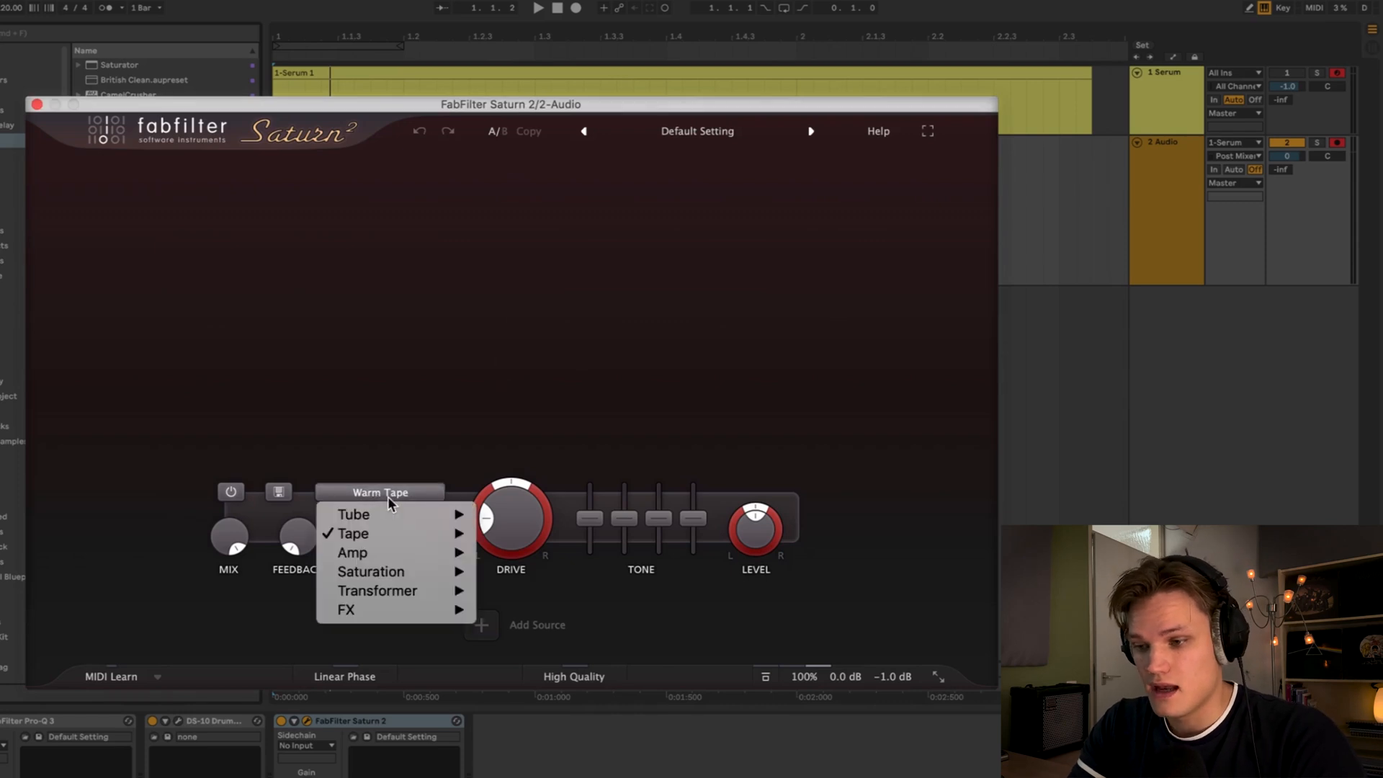
mouse_move(394, 514)
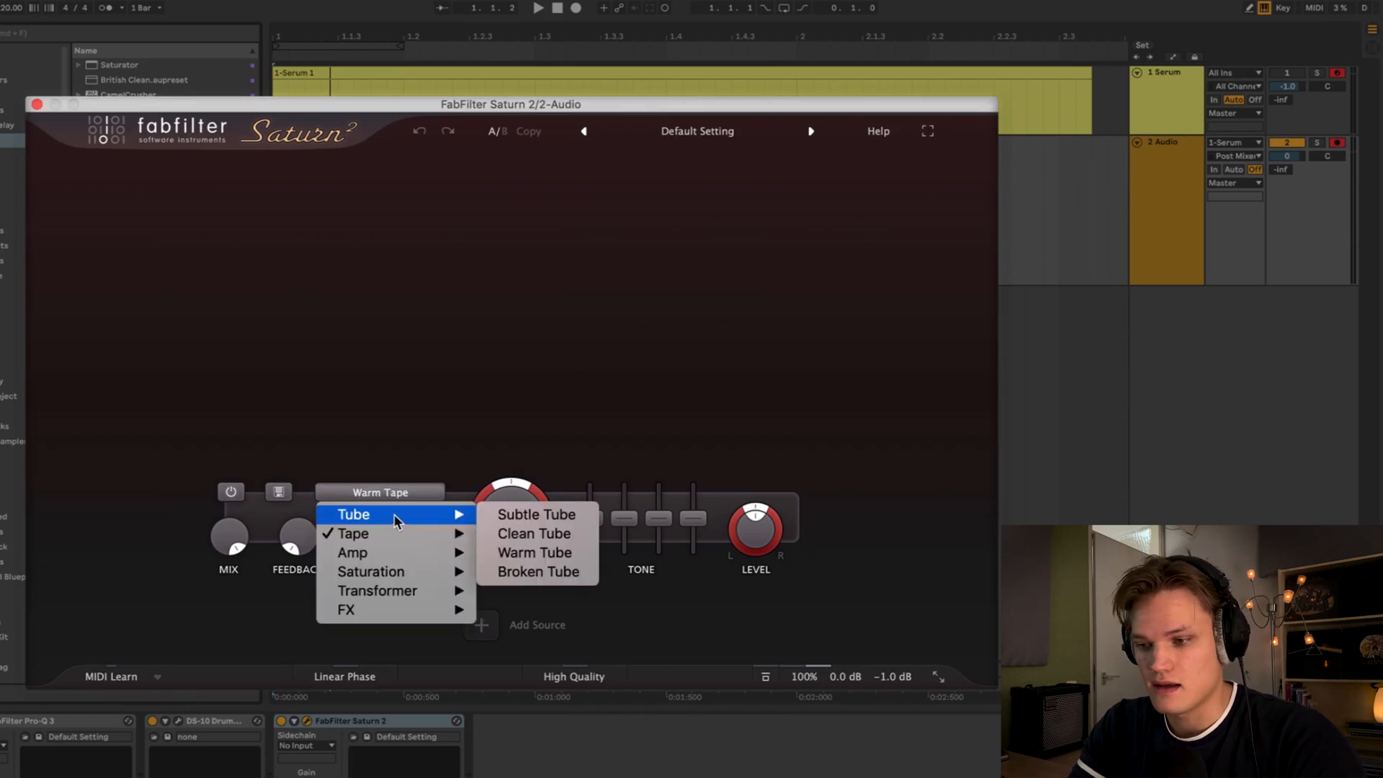
left_click(538, 533)
left_click_drag(526, 497, 518, 560)
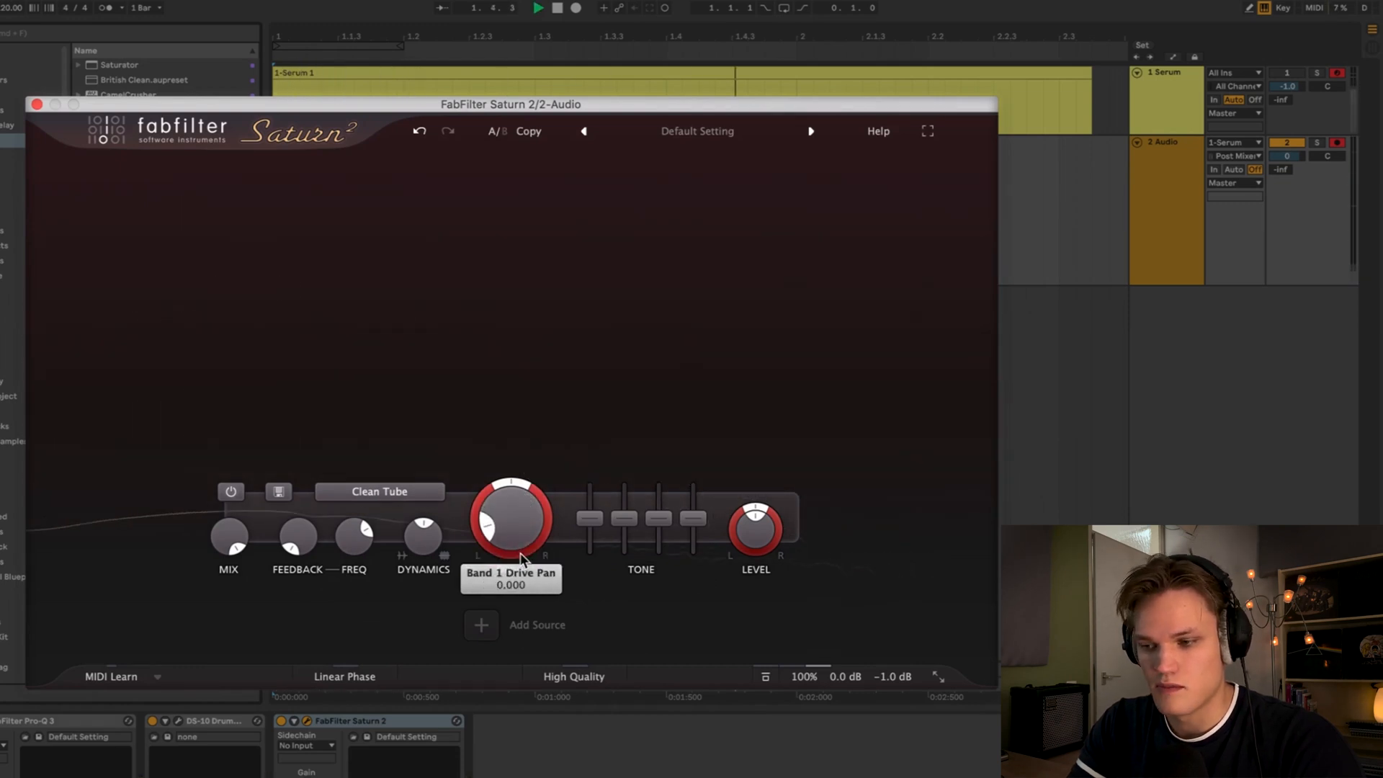
- Compare Saturn 2 on and off during playback and close its window
left_click(281, 721)
left_click(282, 721)
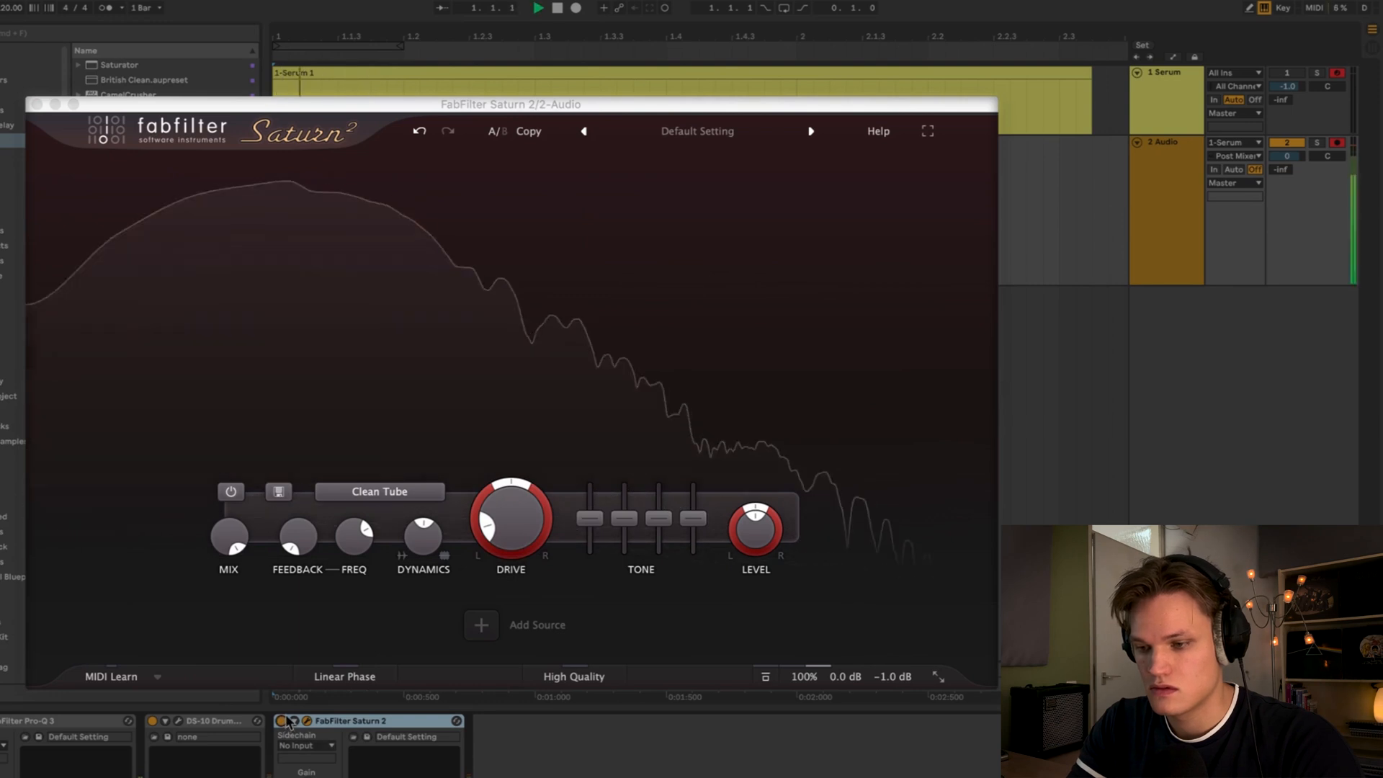
left_click(36, 105)
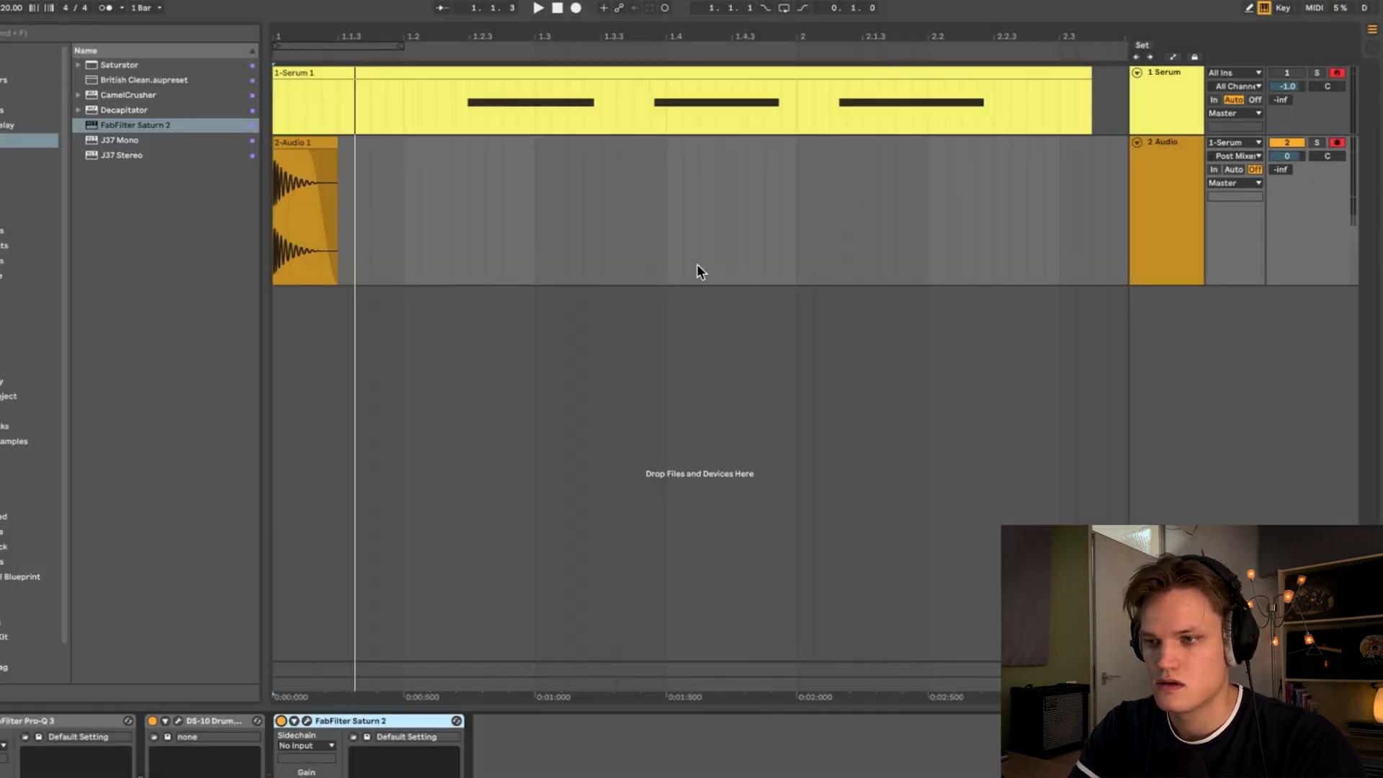
- Load FabFilter Pro-L 2 from the Compressors collection onto the Audio track
key("space")
left_click(14, 80)
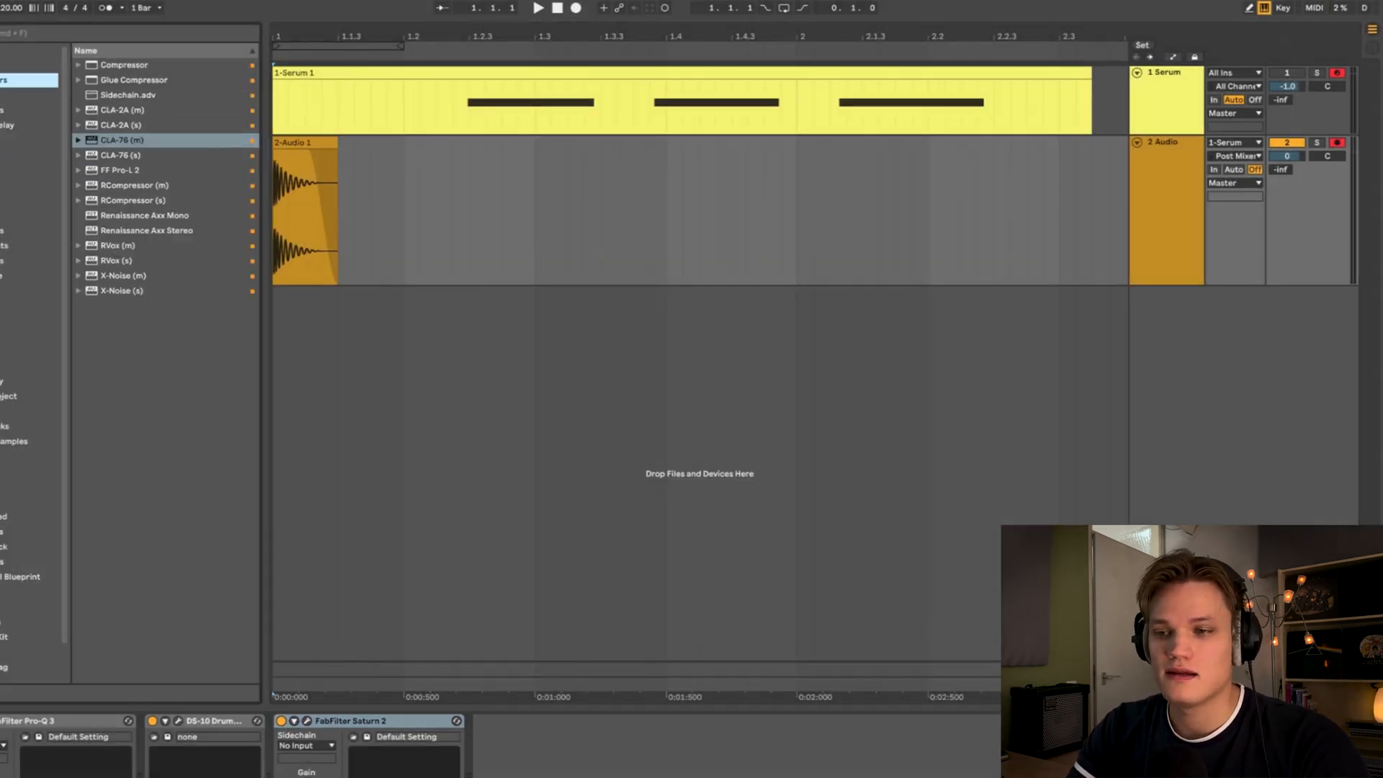
double_click(125, 170)
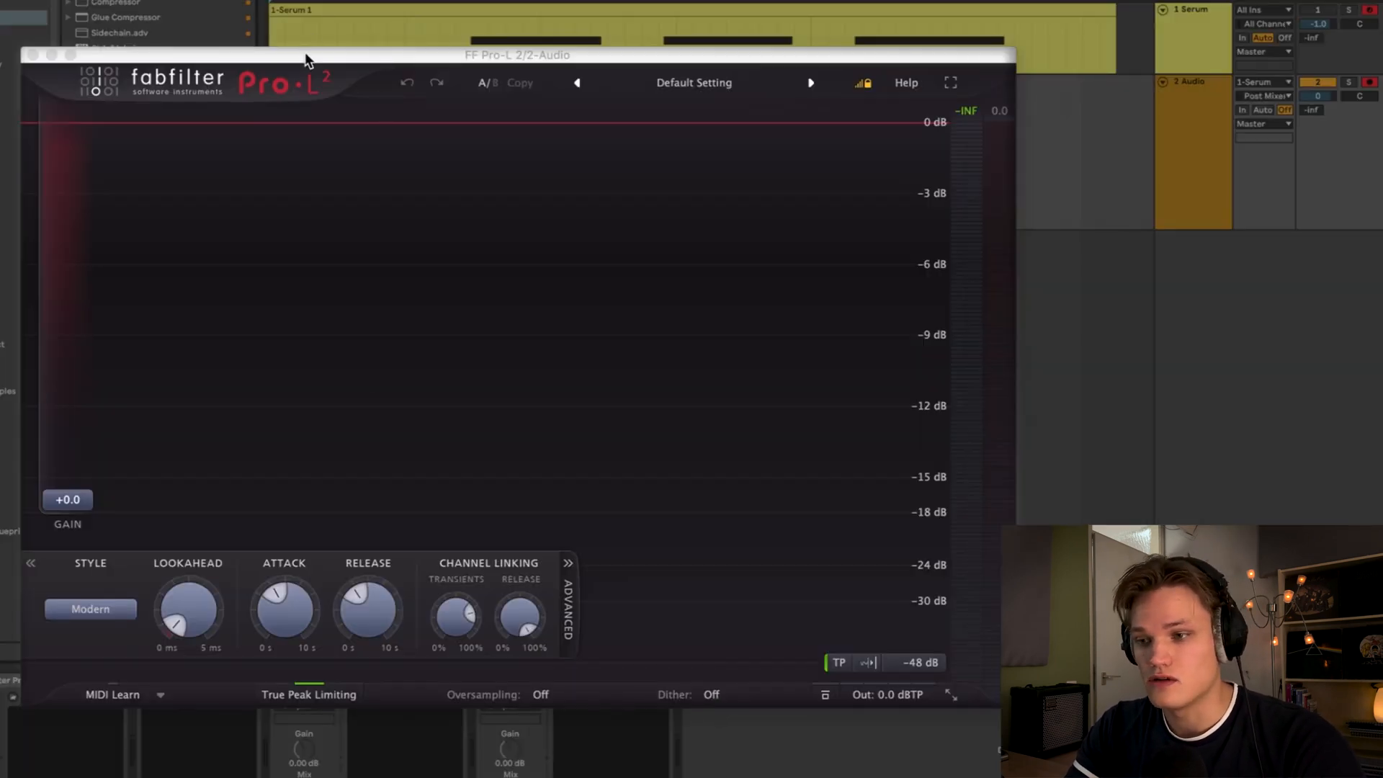
left_click_drag(305, 59, 303, 62)
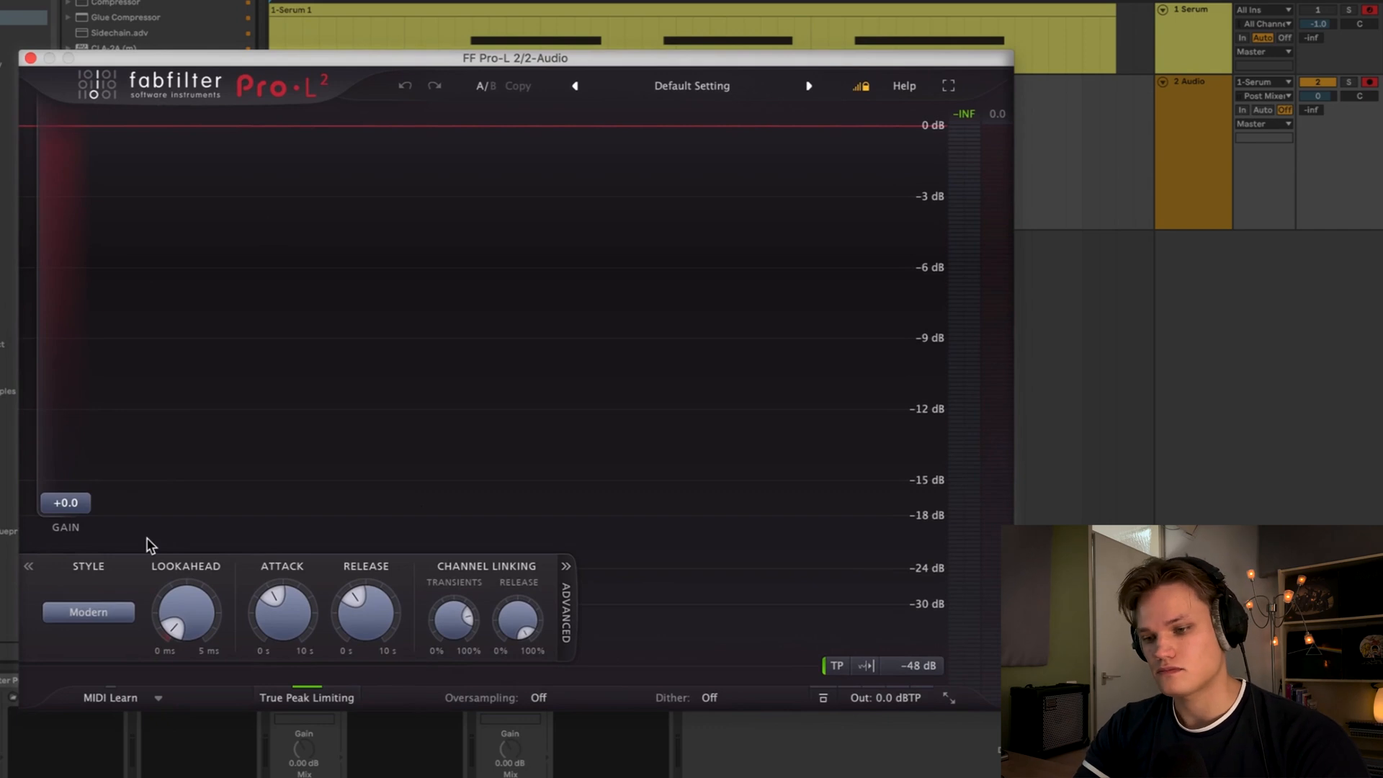
- Set the Pro-L 2 style to Punchy and raise the gain to +5.3 dB while playing
key("space")
left_click(106, 618)
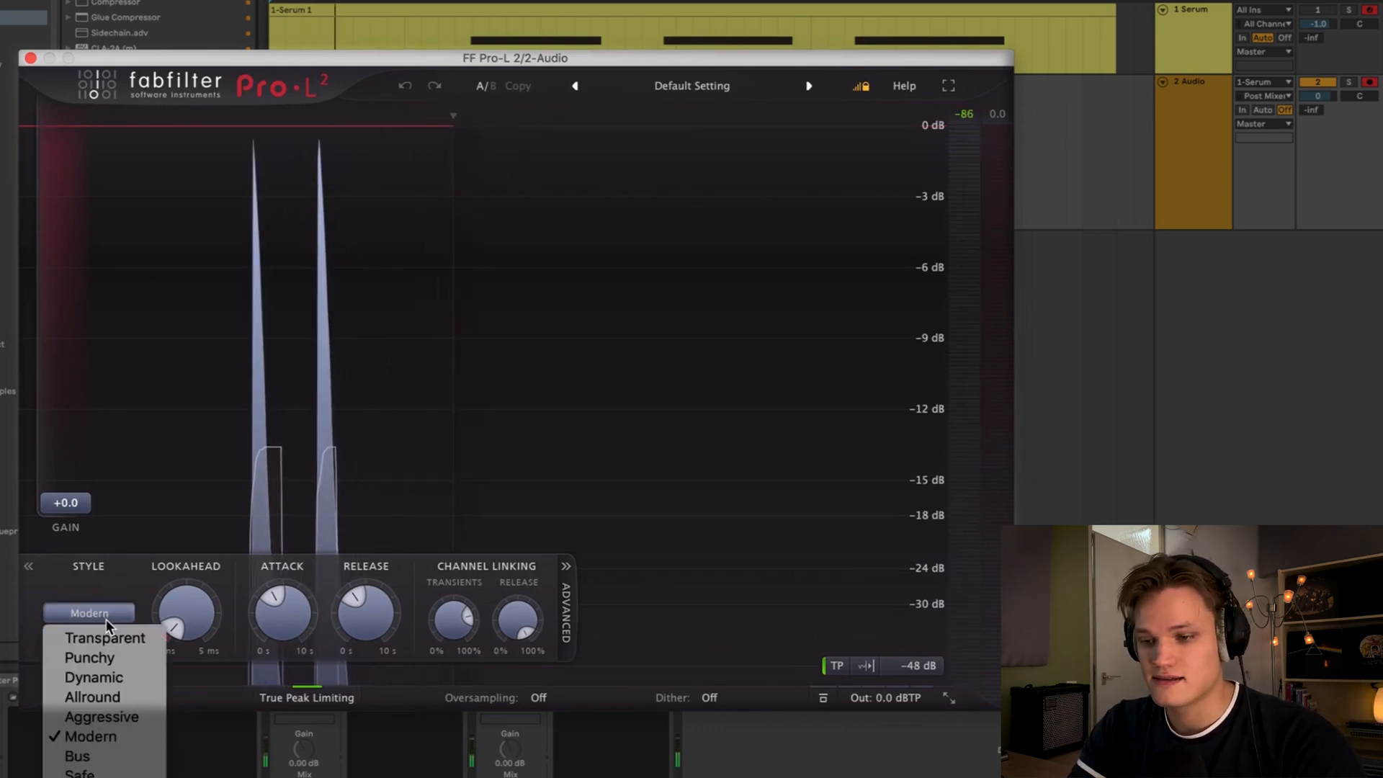
left_click(113, 658)
left_click_drag(65, 503, 61, 433)
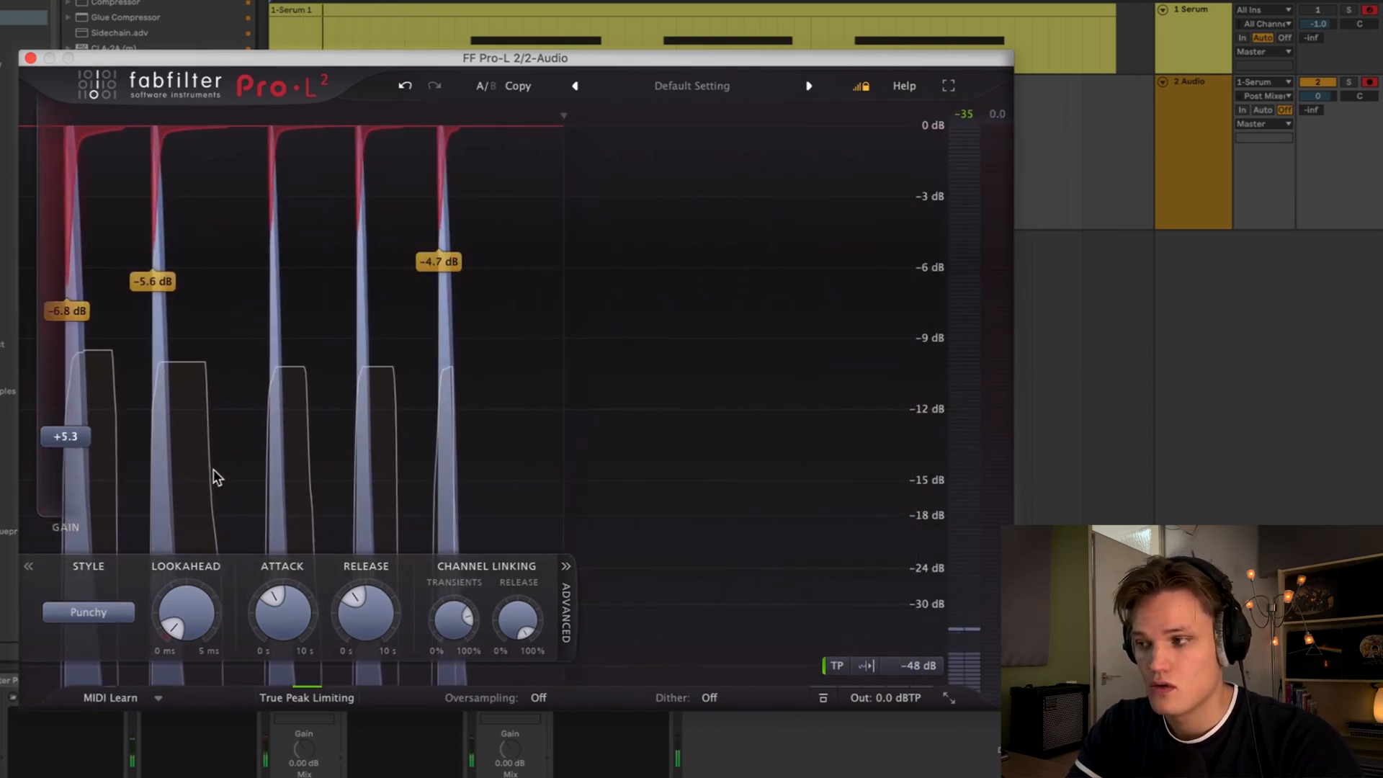
- Set Pro-L 2 oversampling to 2x, raise the gain to +6.6 dB, and close the limiter window
left_click(550, 698)
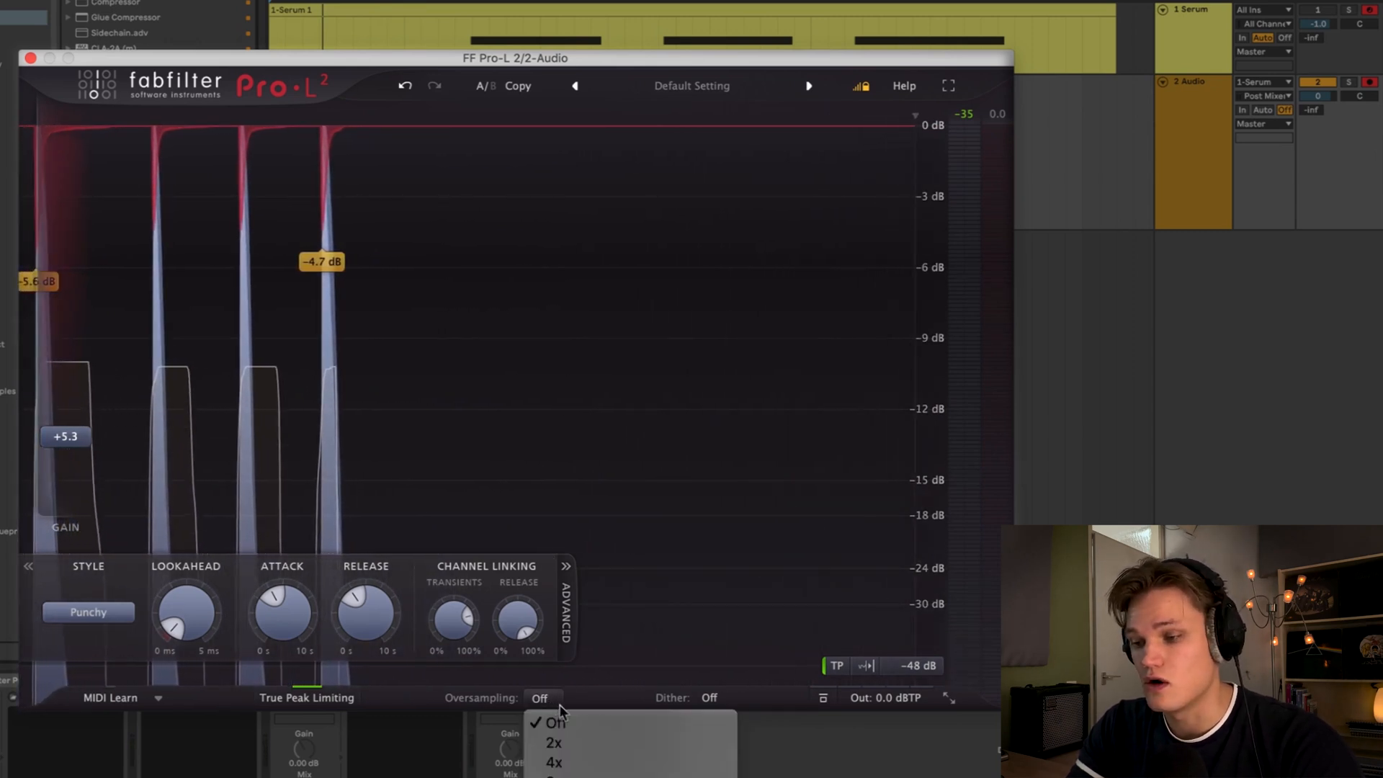
left_click(586, 745)
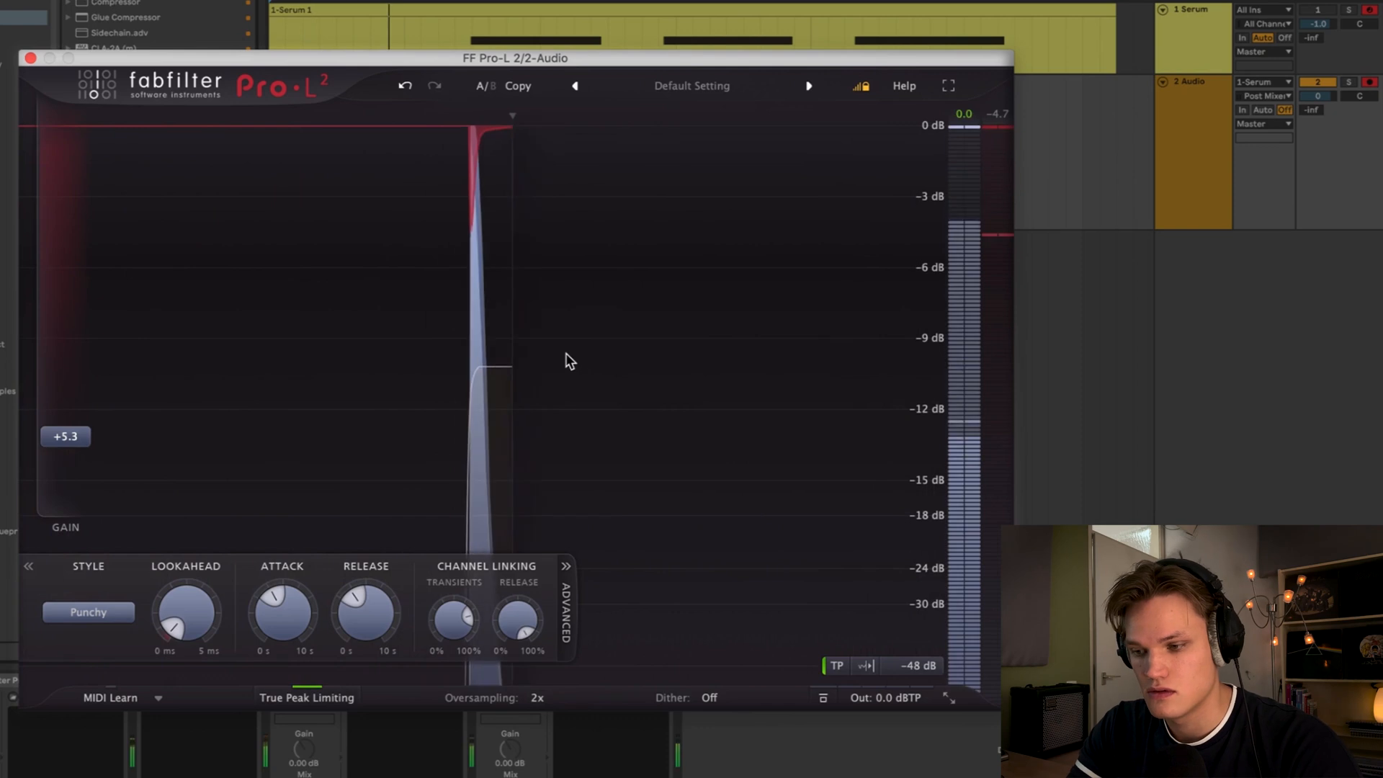
left_click_drag(65, 436, 65, 419)
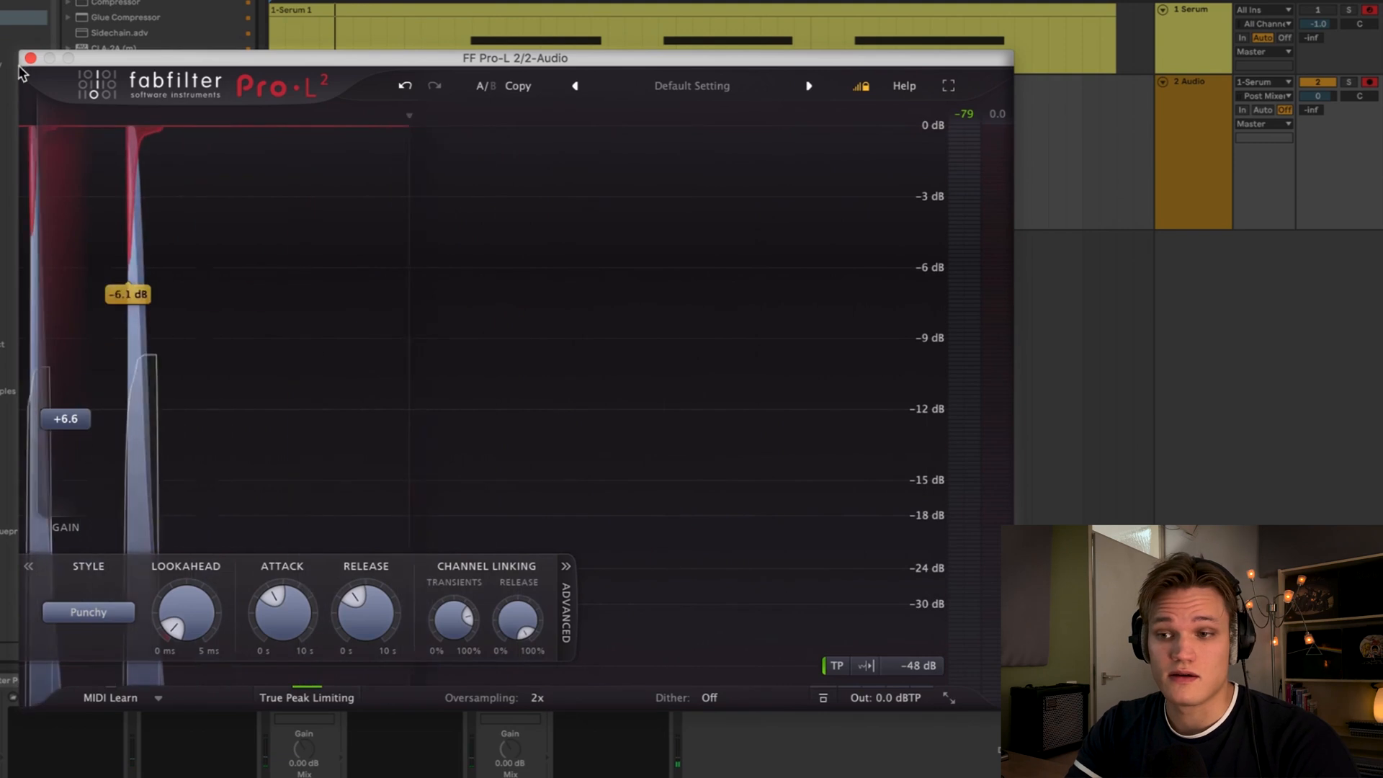
left_click(30, 59)
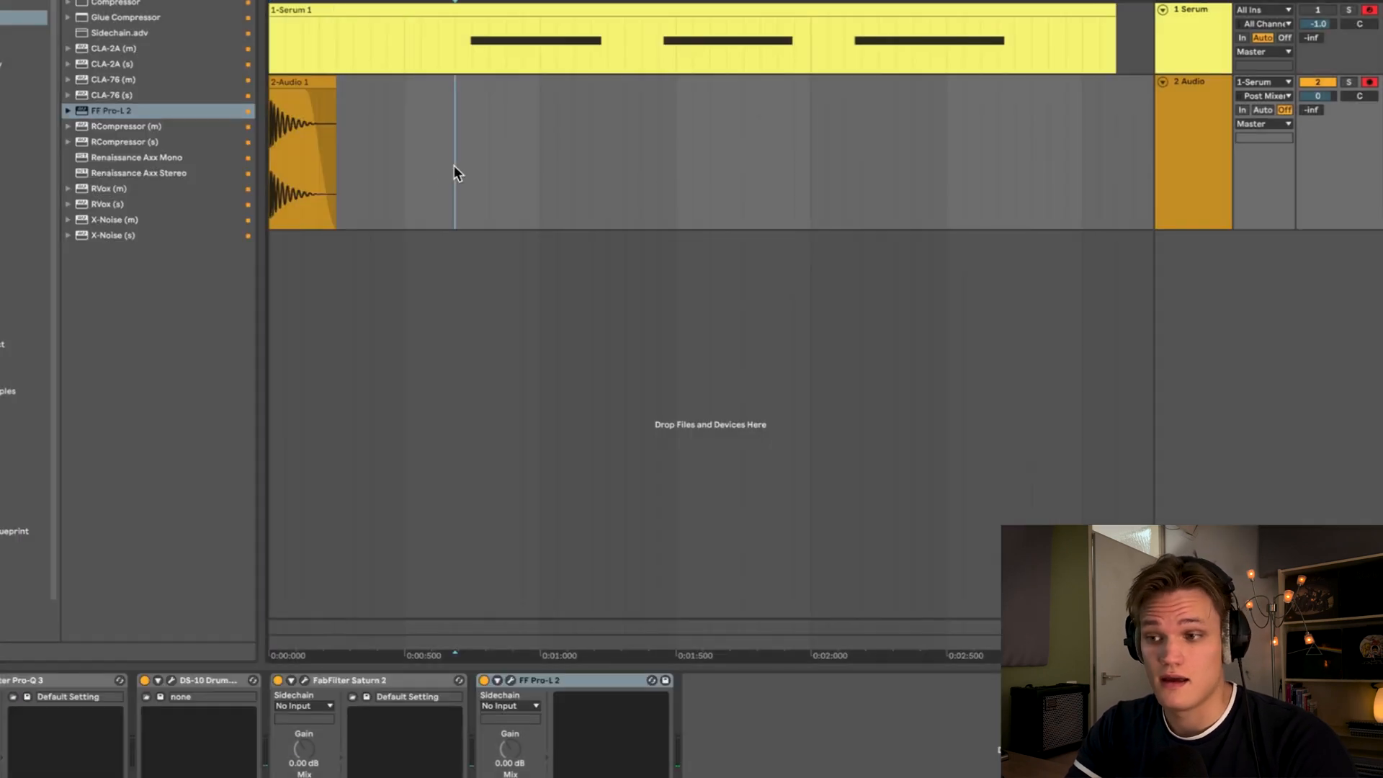
- Open Serum and load the Analog_BD_Sin wavetable into oscillator A
key("super+shift+r")
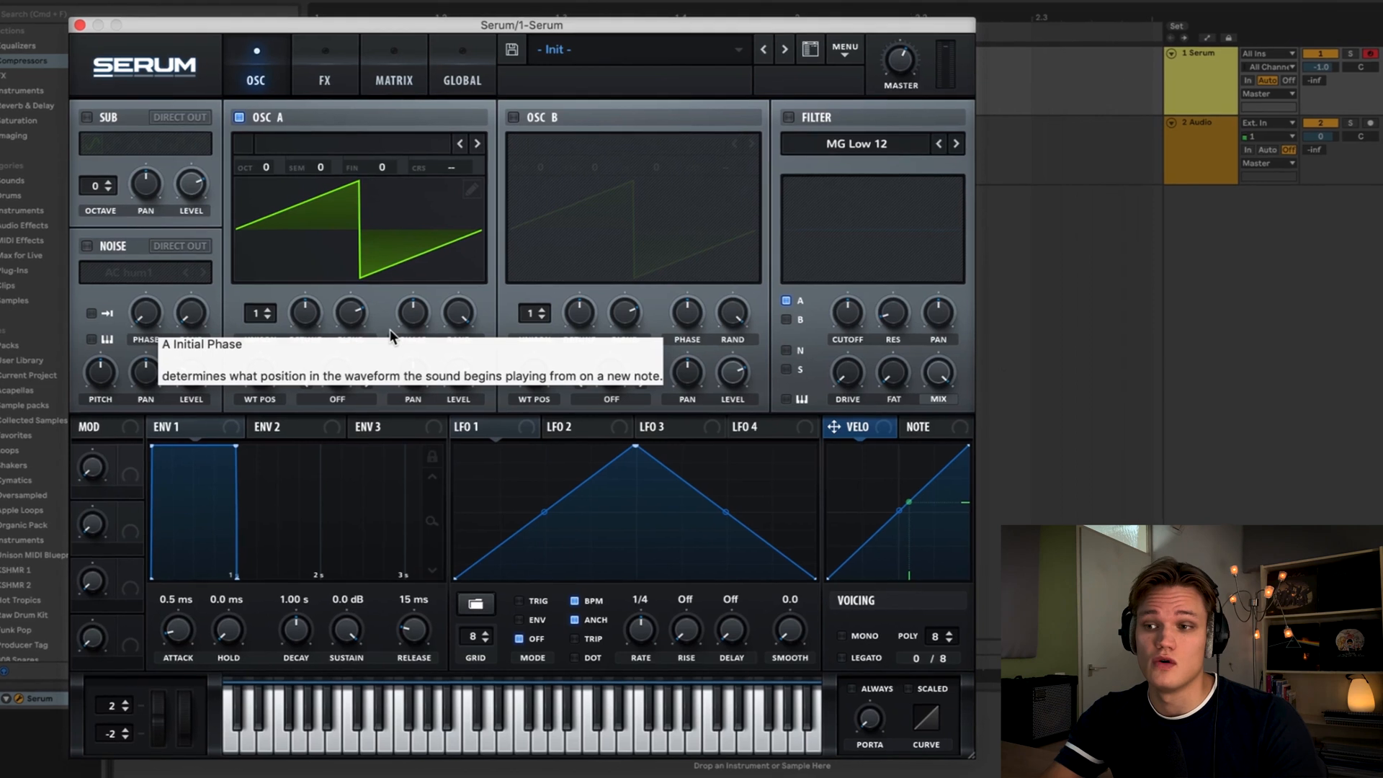
left_click_drag(476, 25, 483, 45)
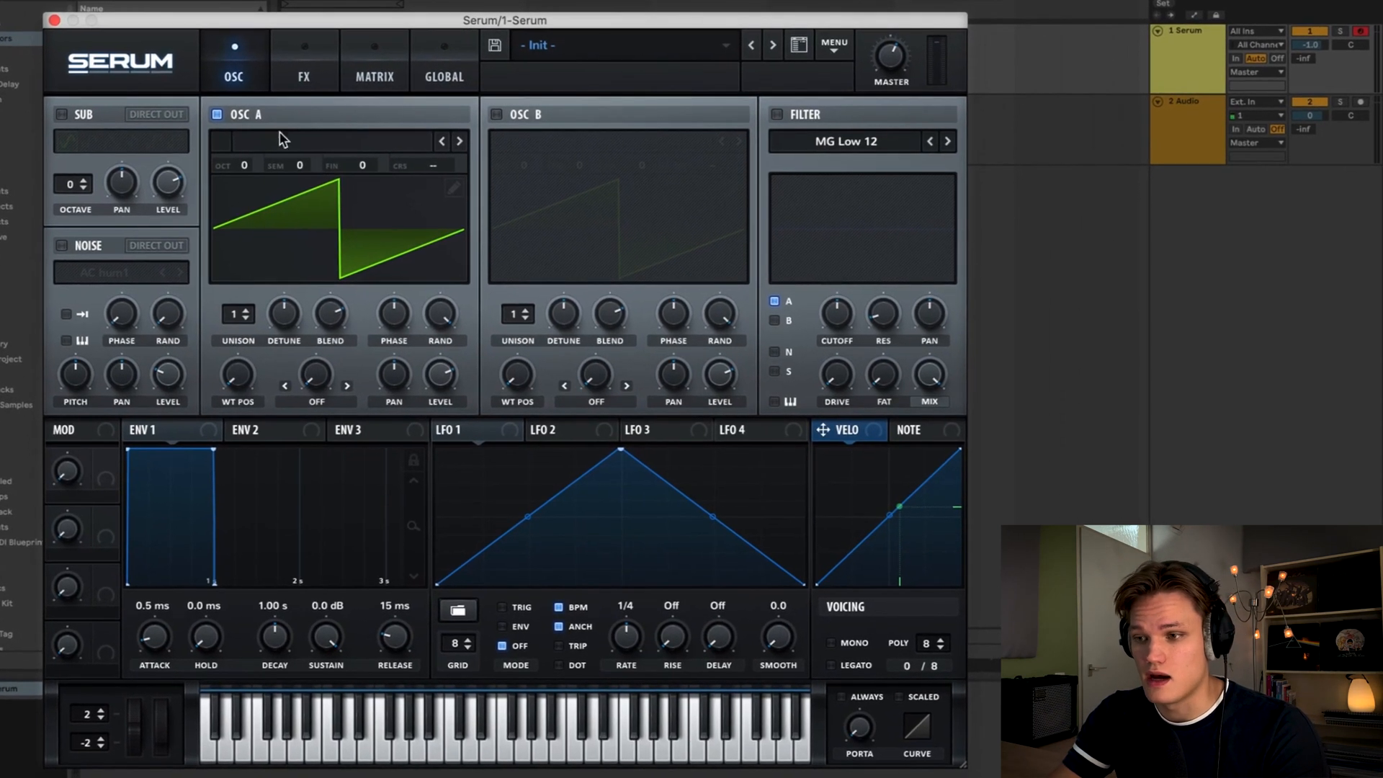
left_click(287, 148)
mouse_move(318, 165)
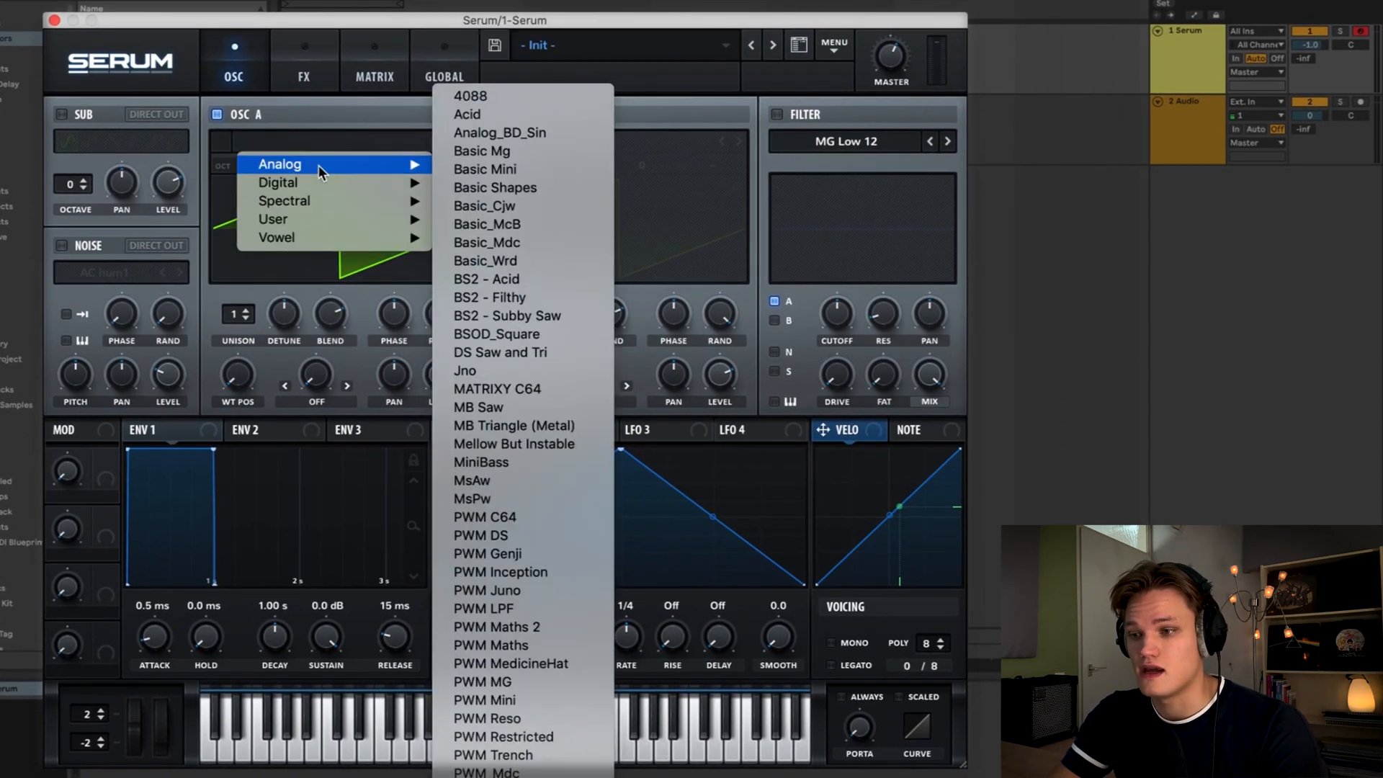
left_click(508, 132)
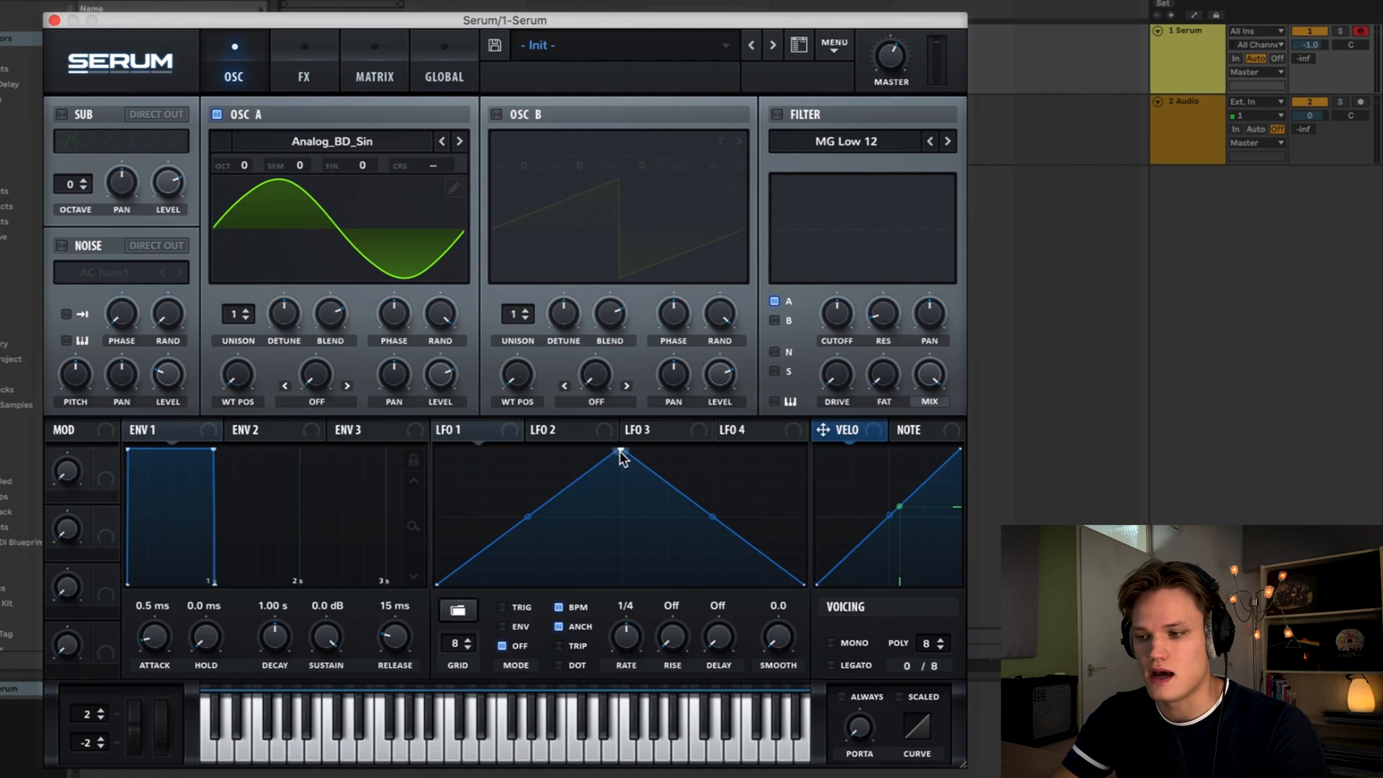
- Reshape LFO 1 into a fast exponential decay in envelope mode and turn off its BPM sync
left_click_drag(621, 452, 401, 362)
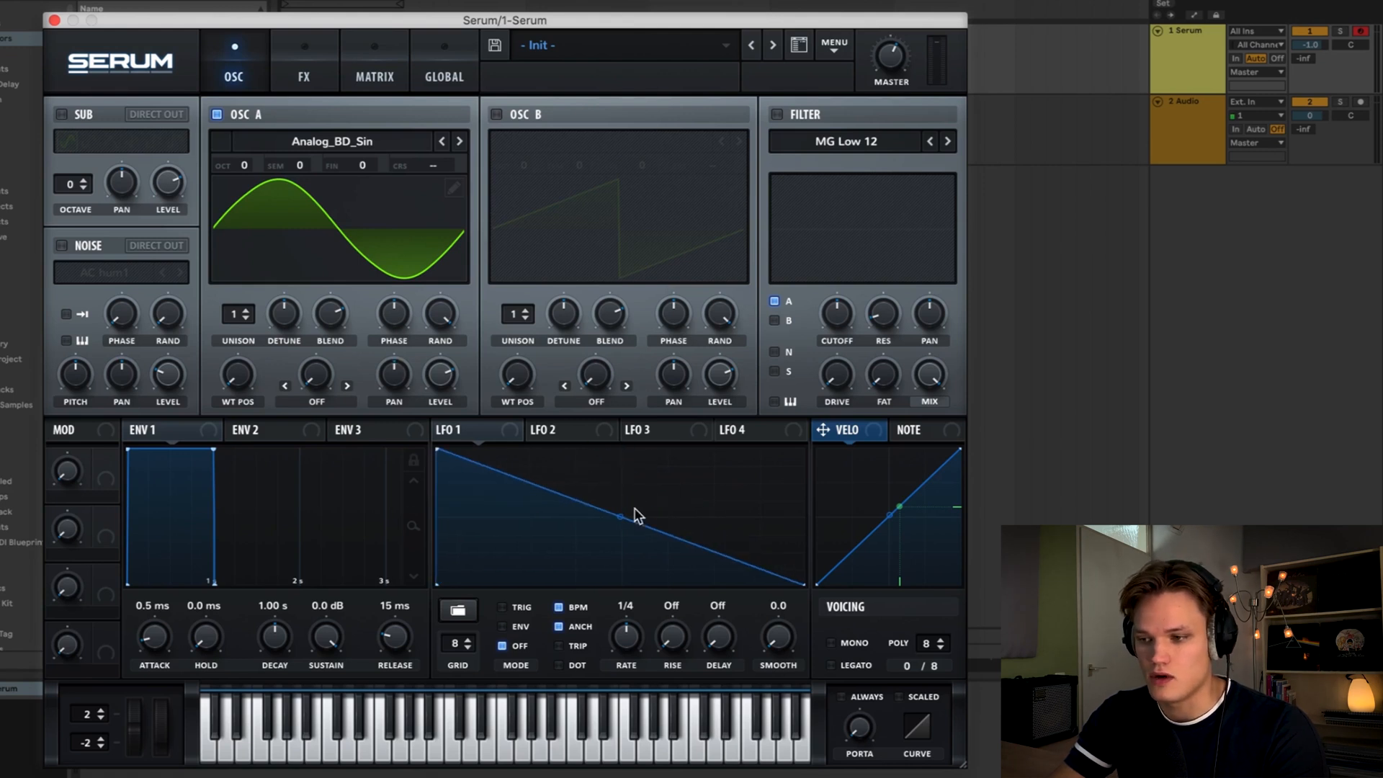
left_click_drag(621, 516, 607, 574)
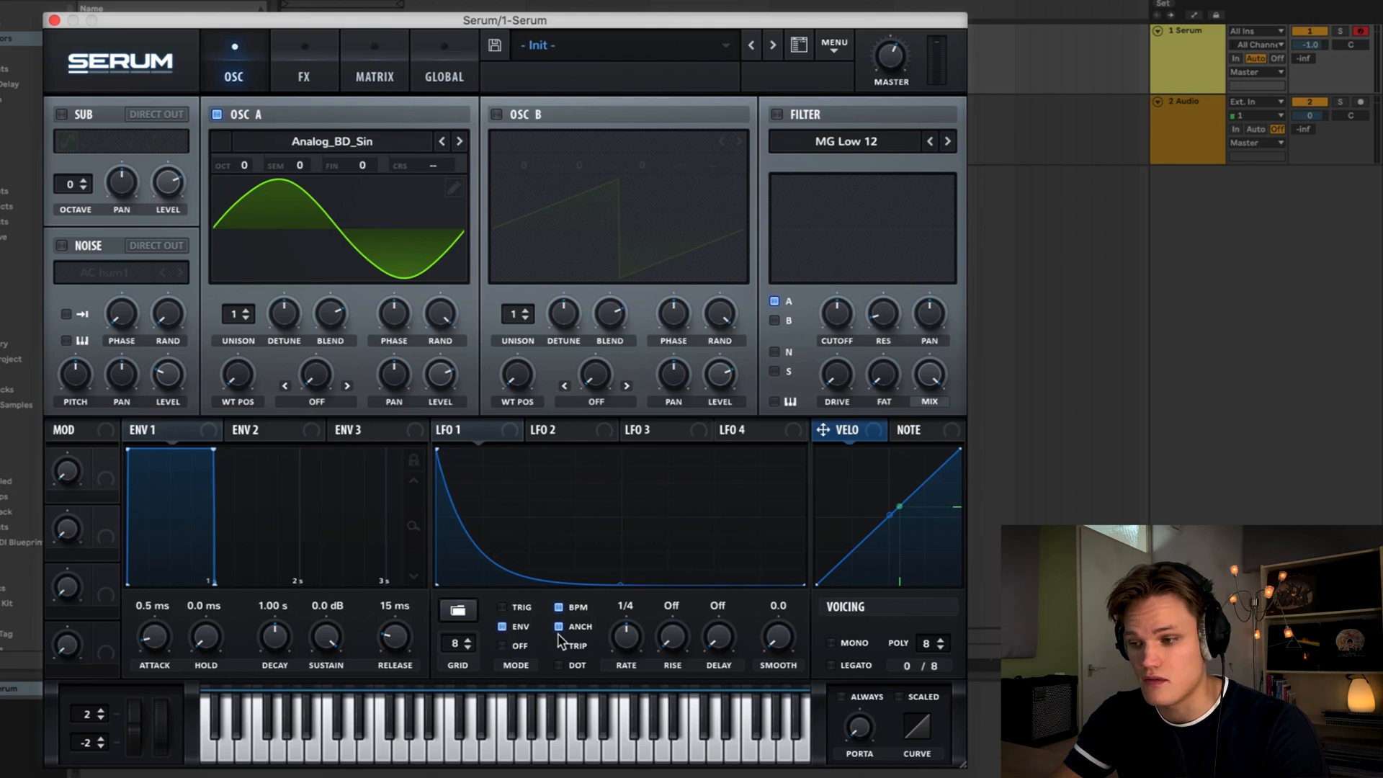
left_click(559, 608)
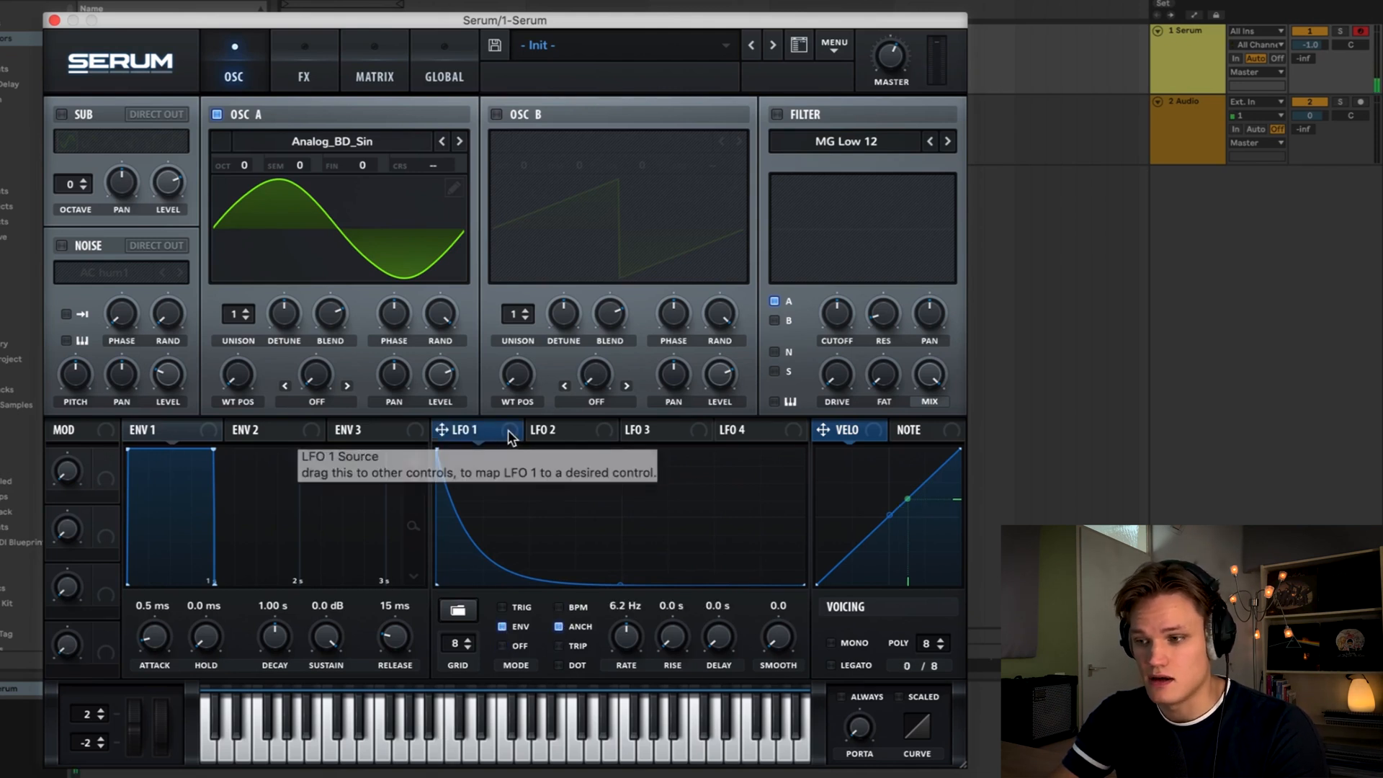
- Map LFO 1 to oscillator A's level and set the modulation amount to 50%
left_click_drag(508, 430, 444, 377)
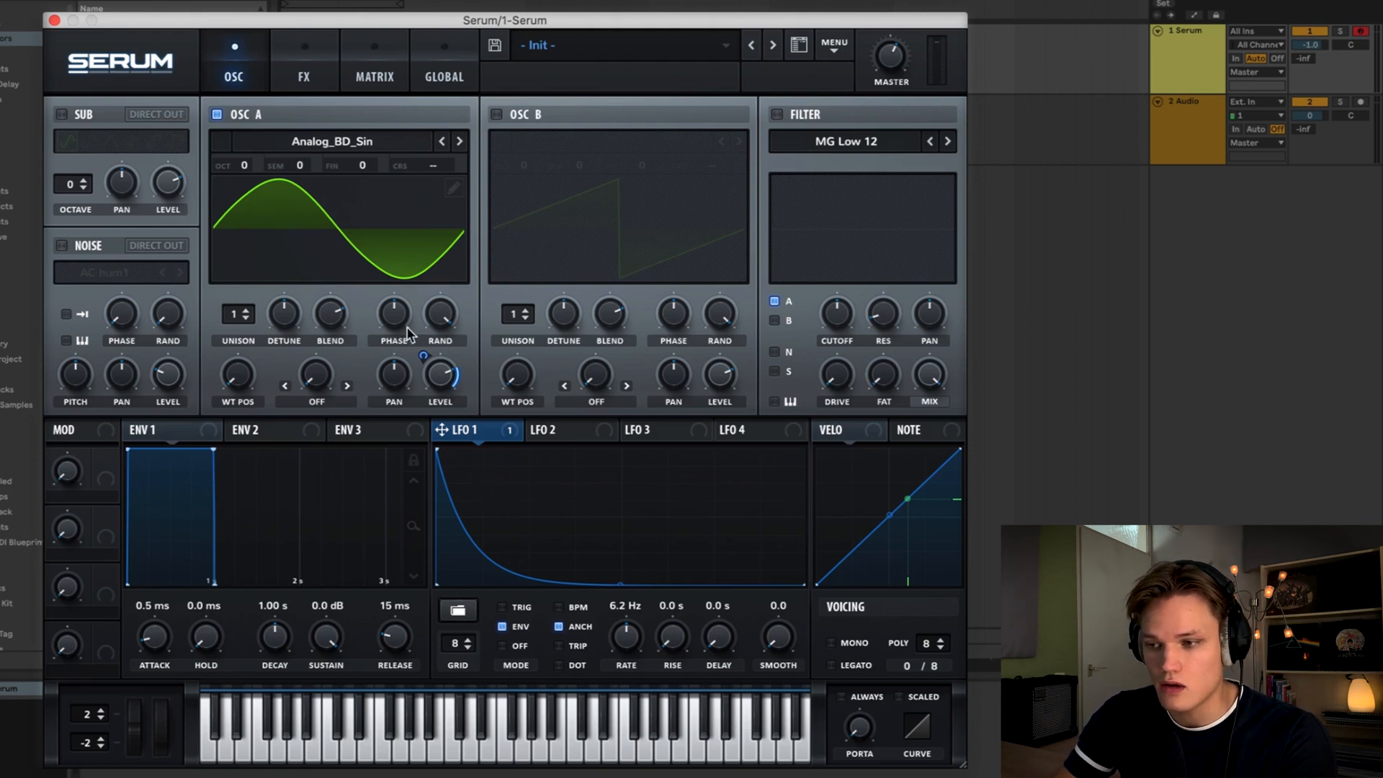
mouse_move(422, 355)
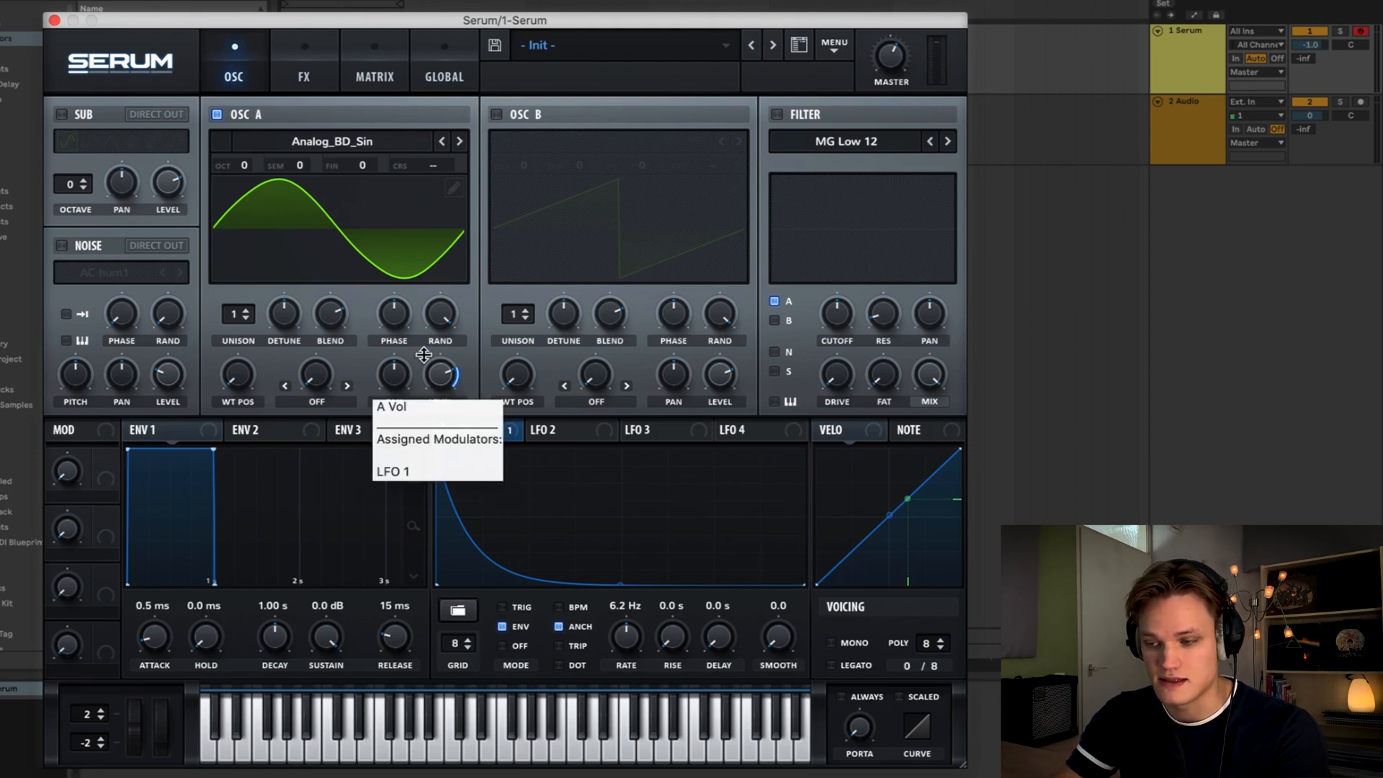
left_click(424, 354, "alt+shift")
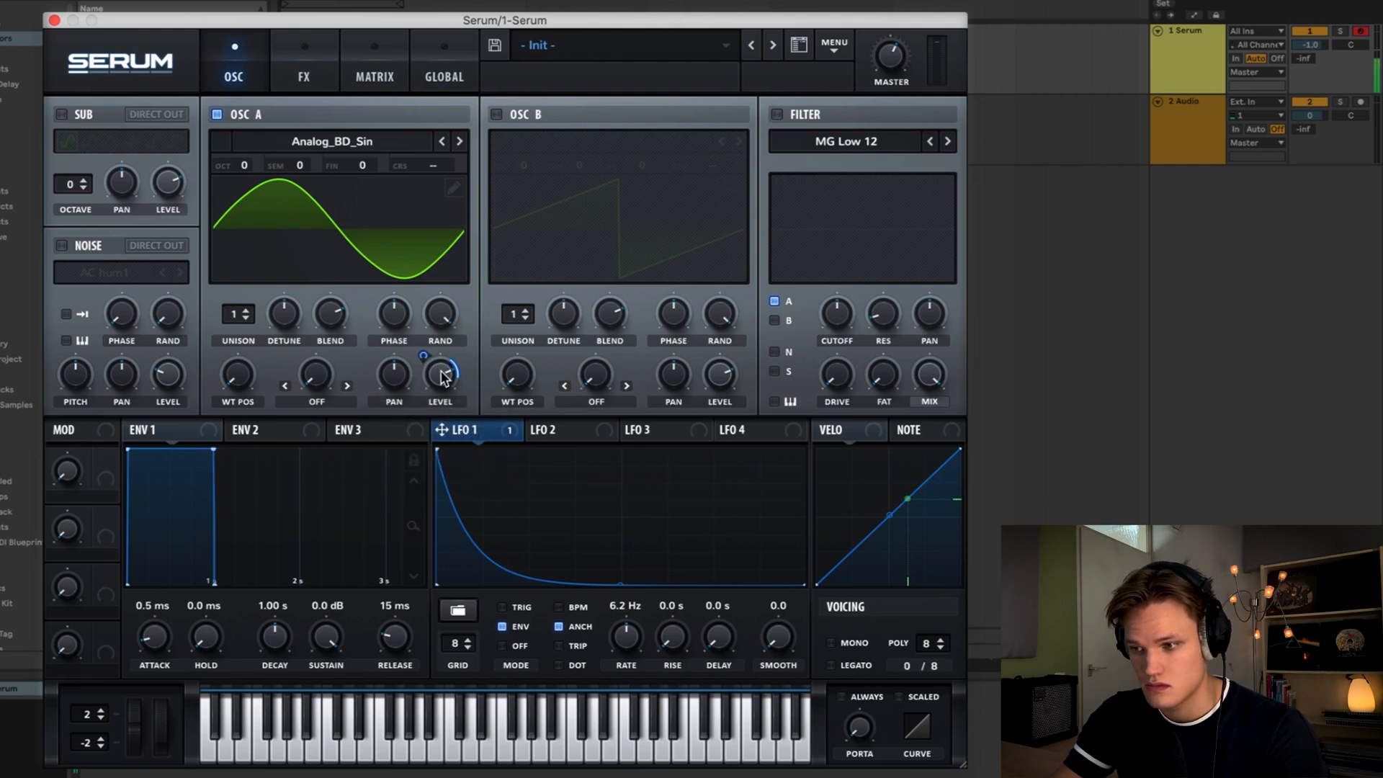
mouse_move(419, 352)
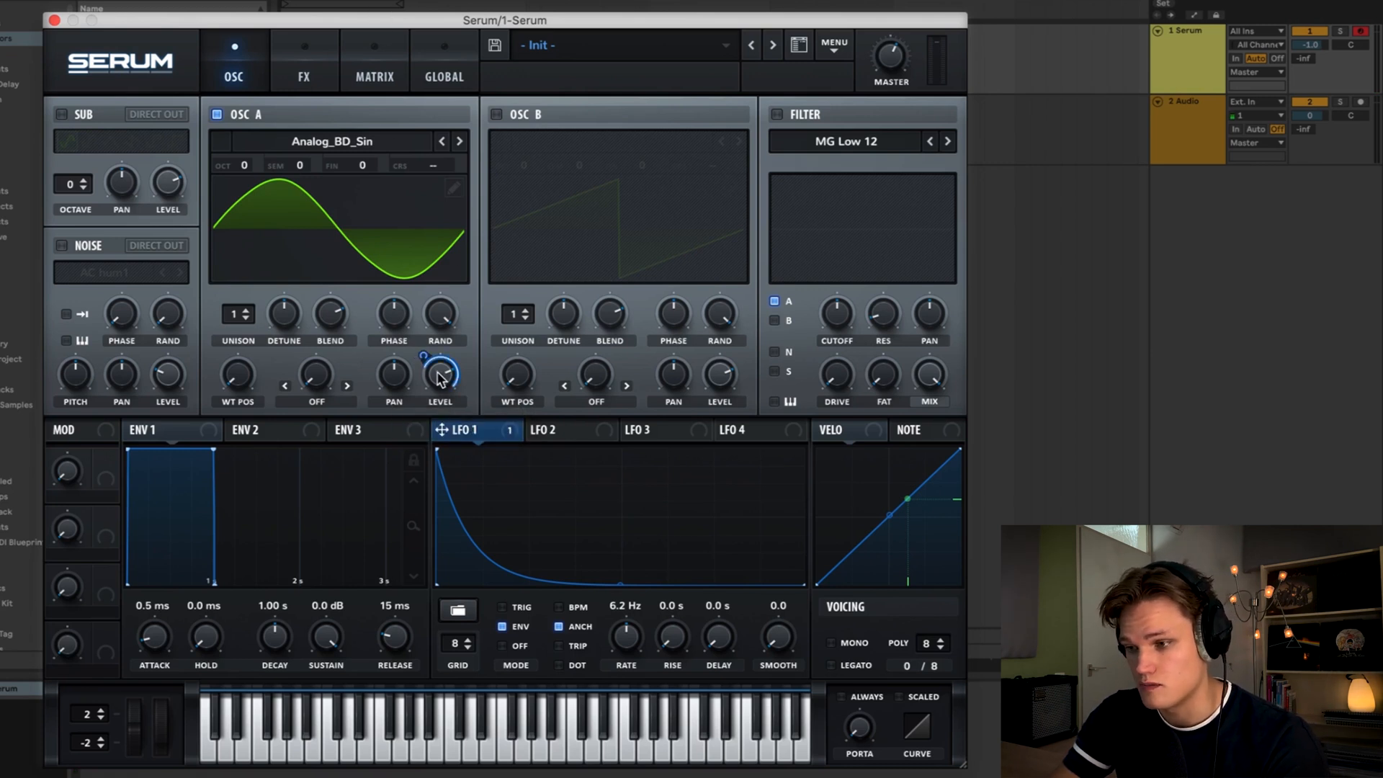
double_click(441, 378)
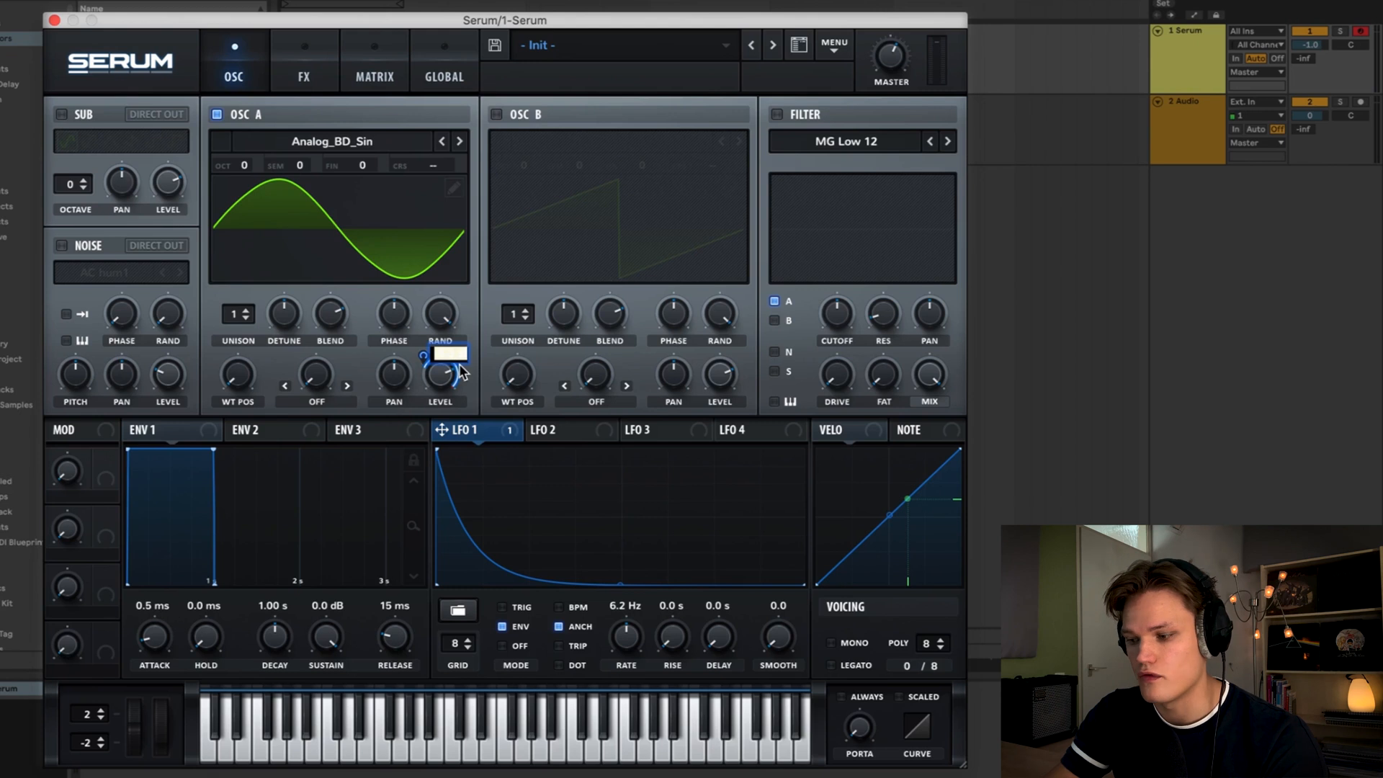
type("50")
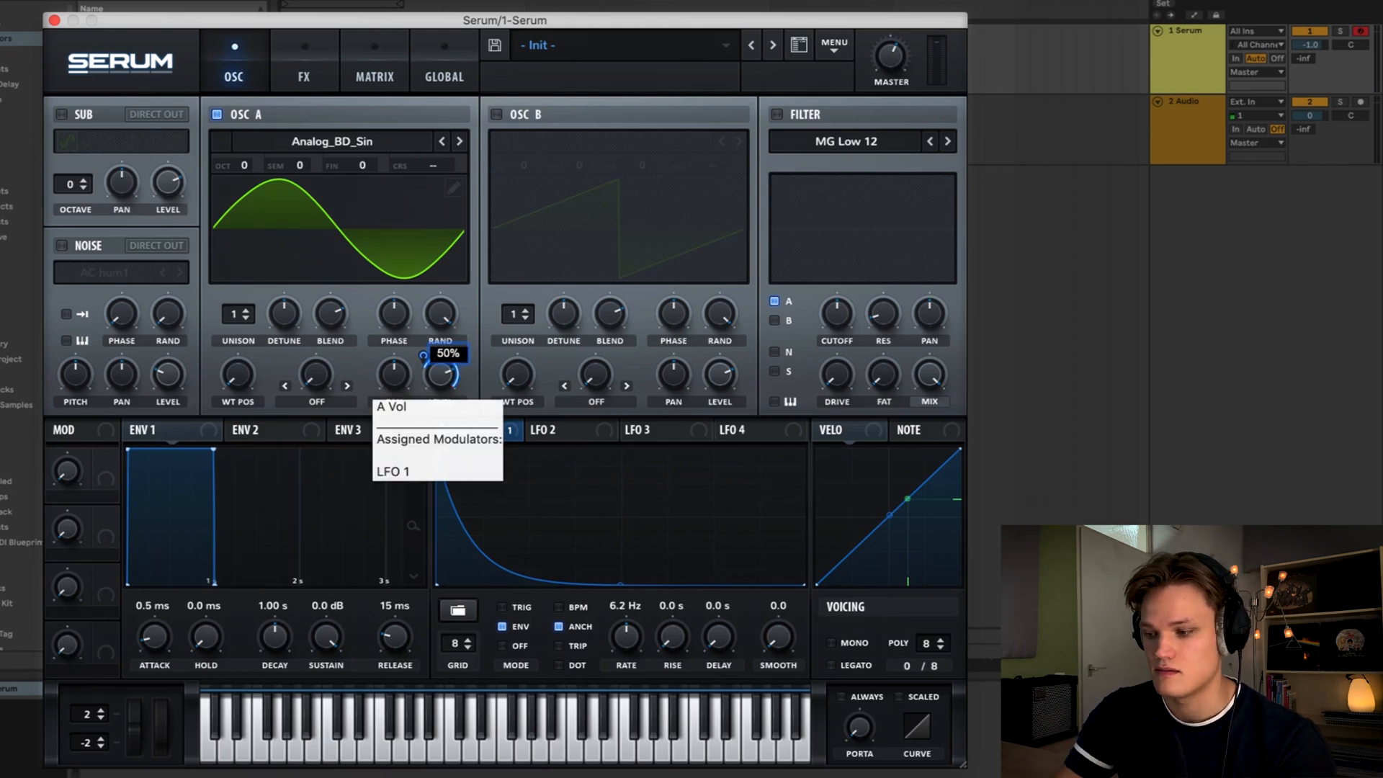
key("Return")
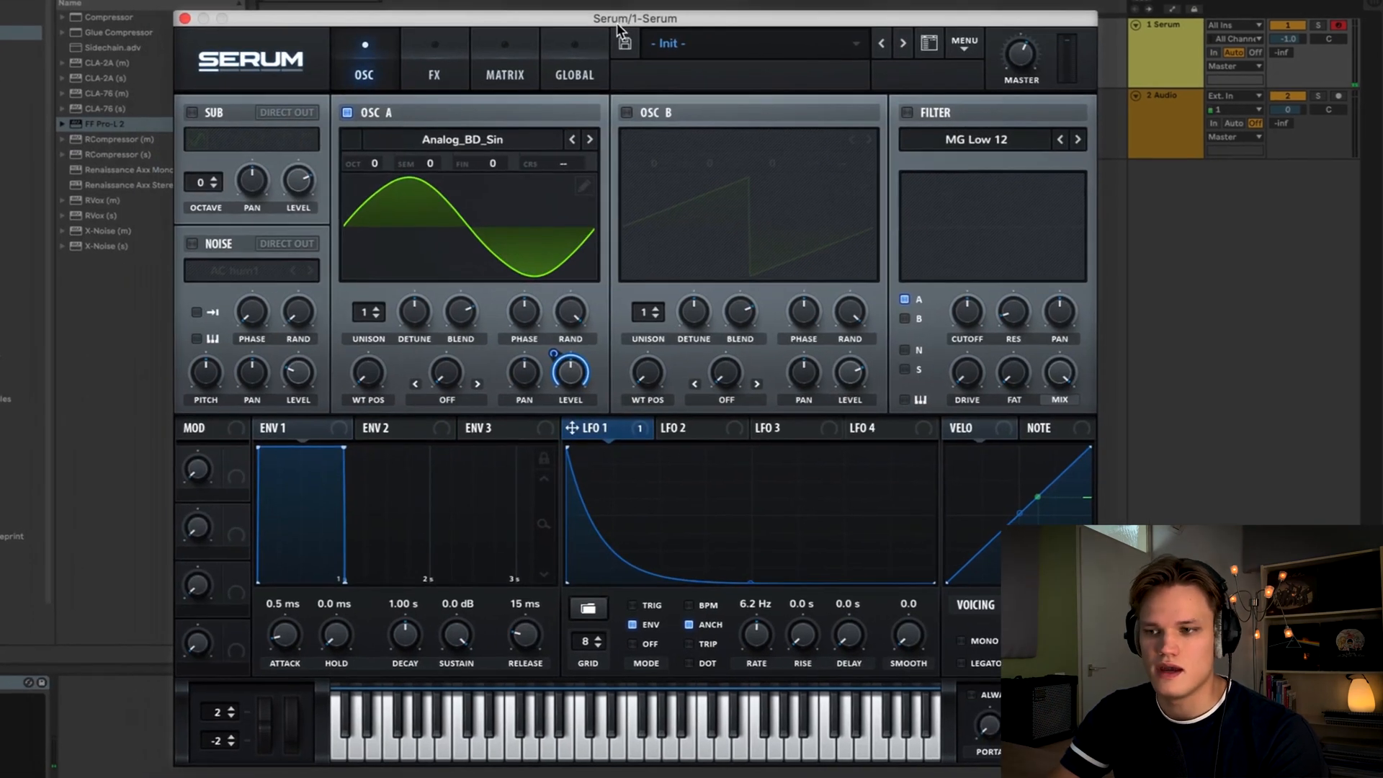
- Enable the noise oscillator, audition the 808 snare samples, and load 808 Snare 12 into the noise slot
left_click(192, 246)
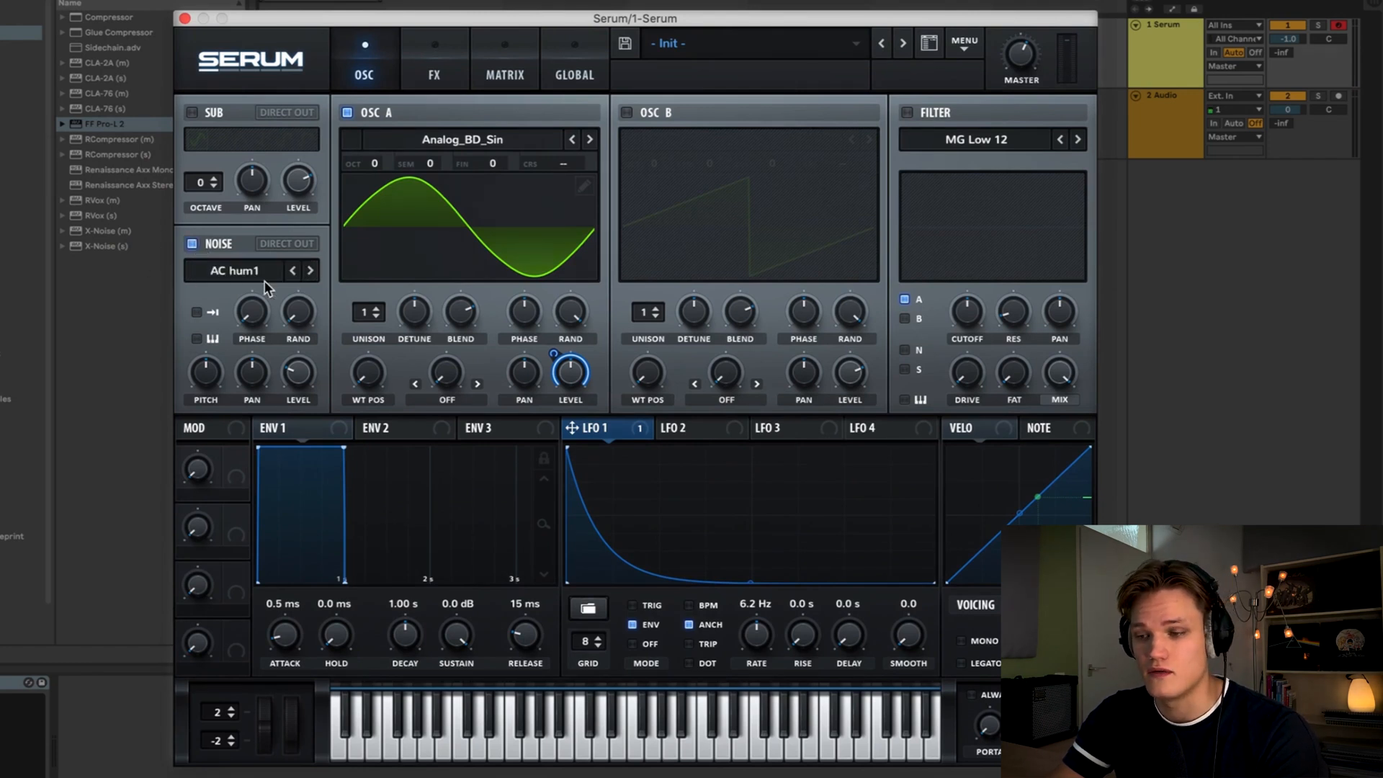
scroll(23, 360, "down", 2)
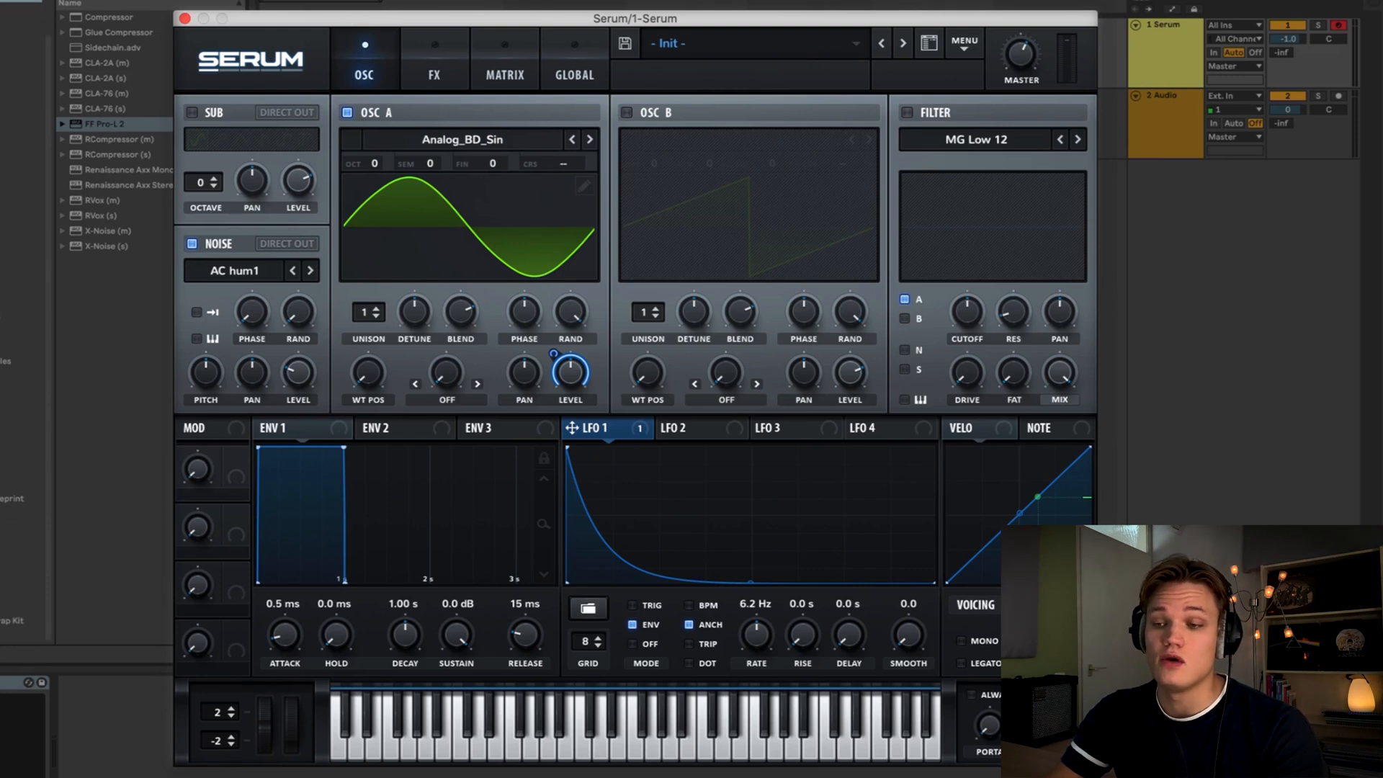
left_click(9, 605)
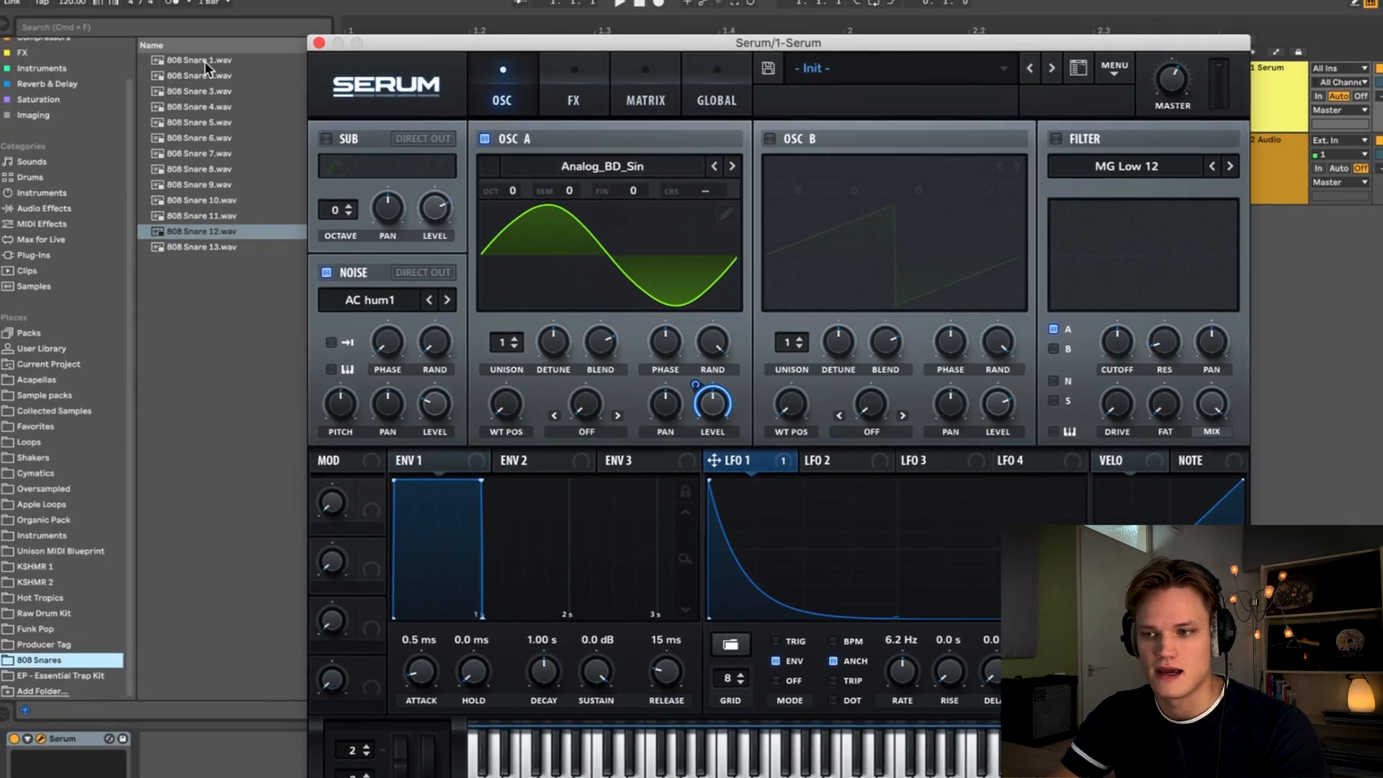
left_click(204, 60)
key("Down")
key("Down")
key("Down")
key("Down")
key("Down")
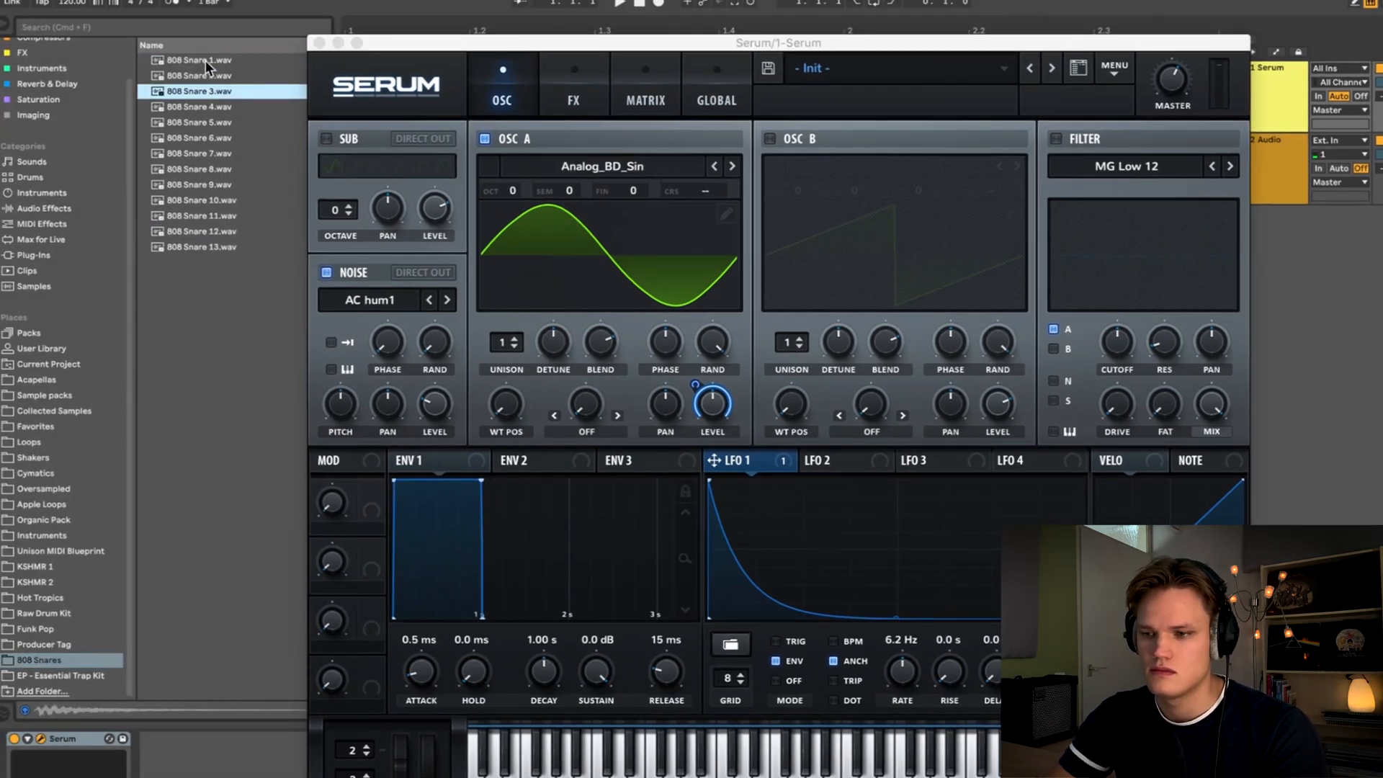
key("Down")
key("Down")
key("Down")
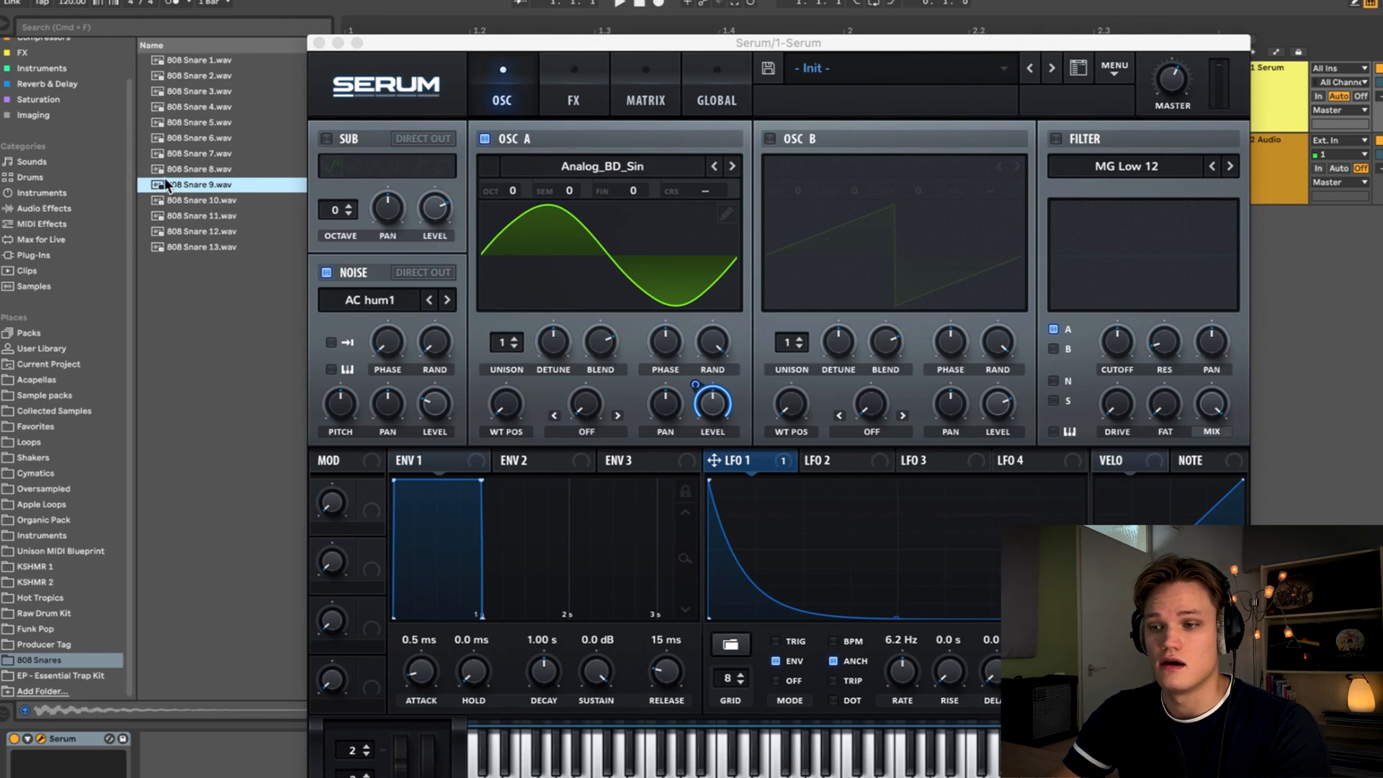
left_click(200, 213)
left_click(199, 232)
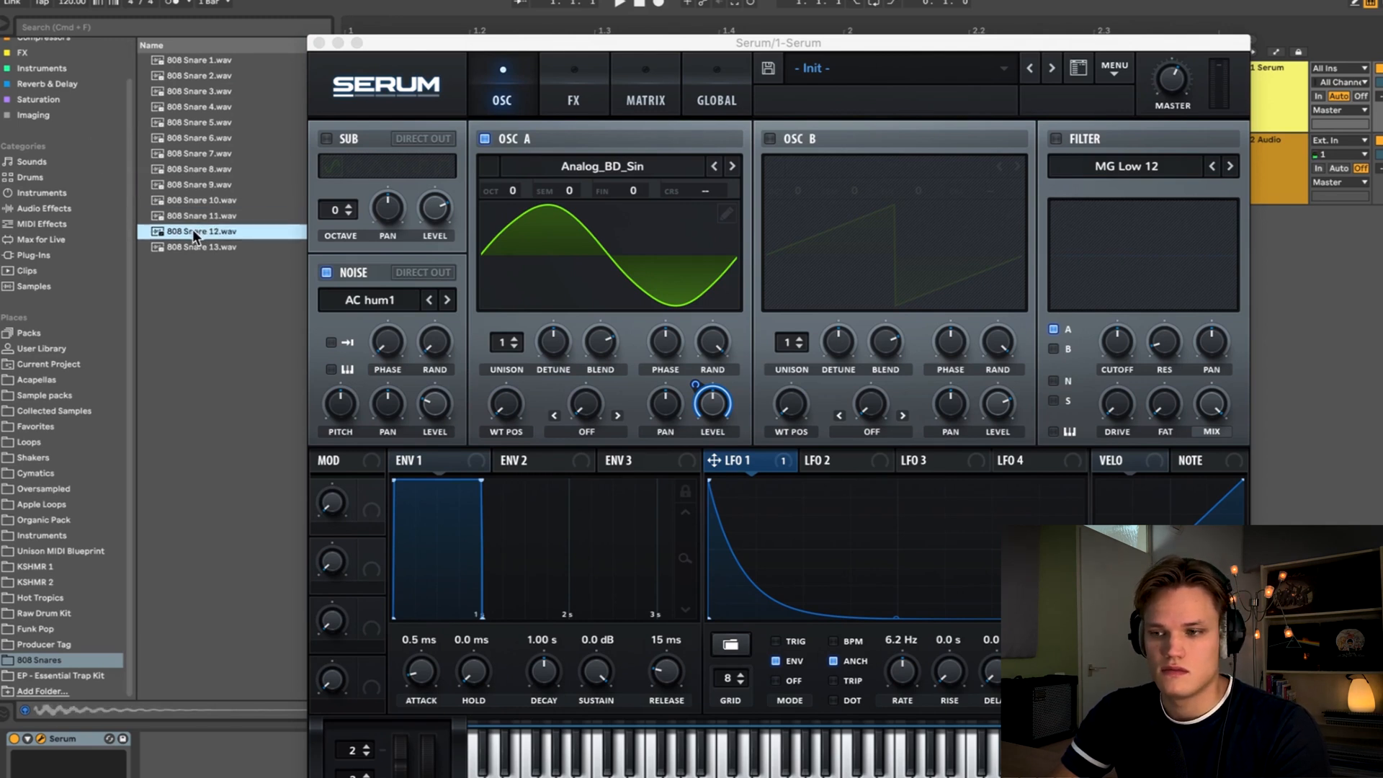
left_click_drag(192, 229, 374, 304)
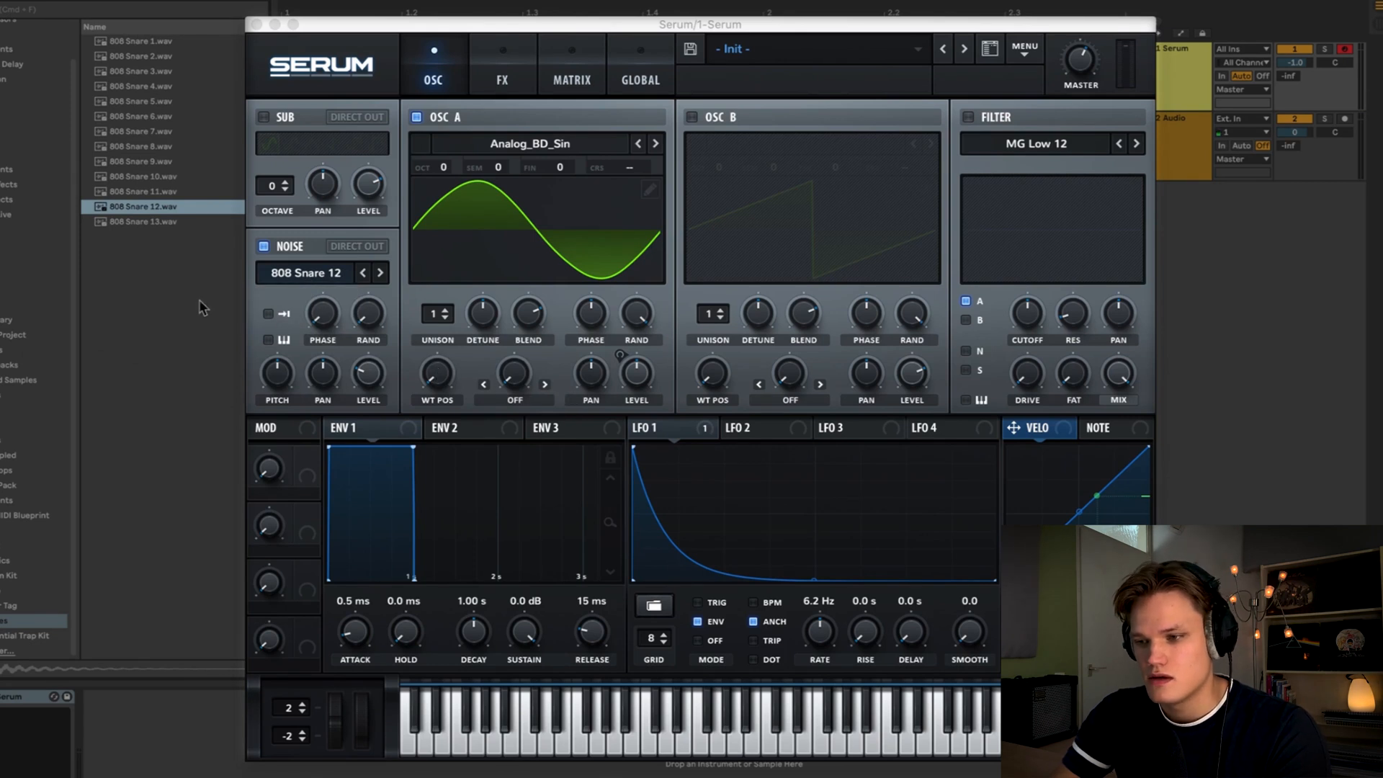
- Switch the noise to one-shot playback and map LFO 1 to the noise level at 100 amount
left_click(273, 317)
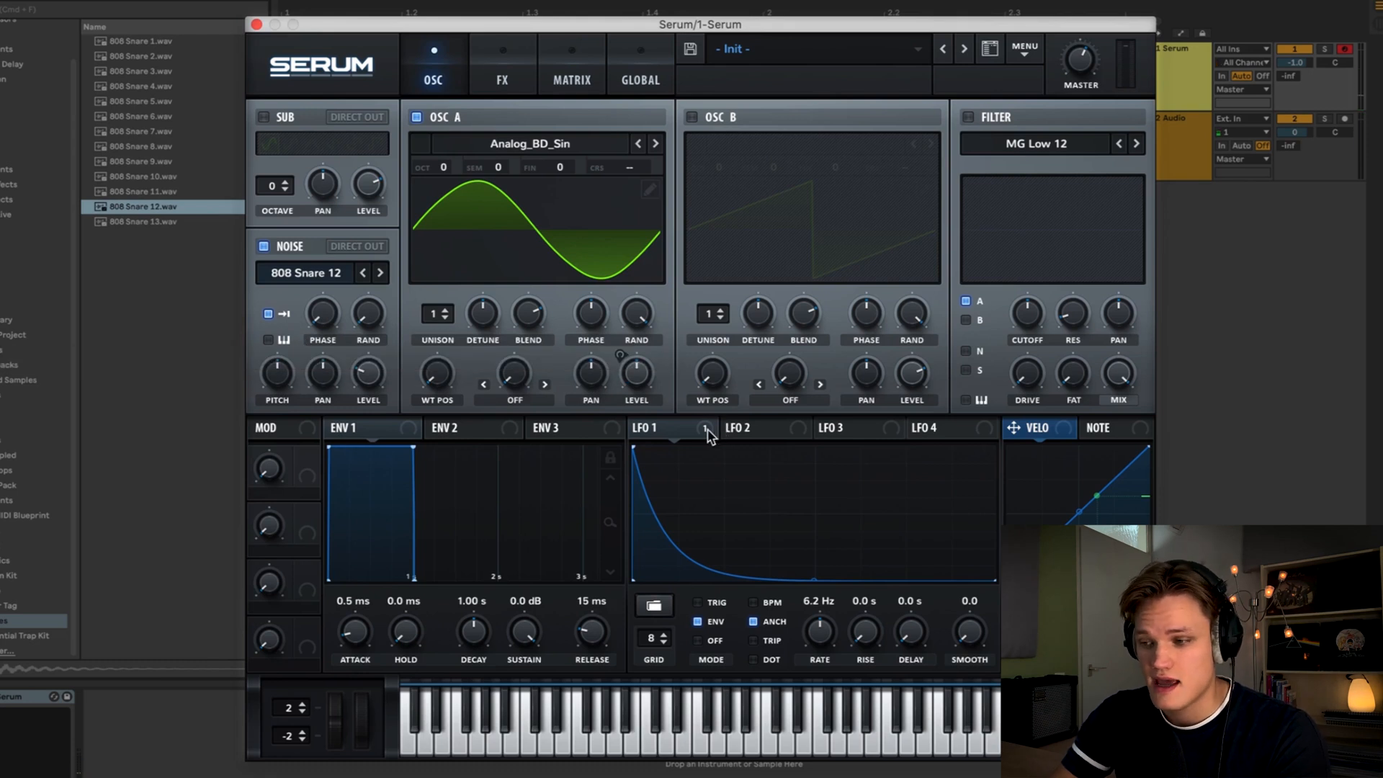
left_click_drag(708, 435, 369, 395)
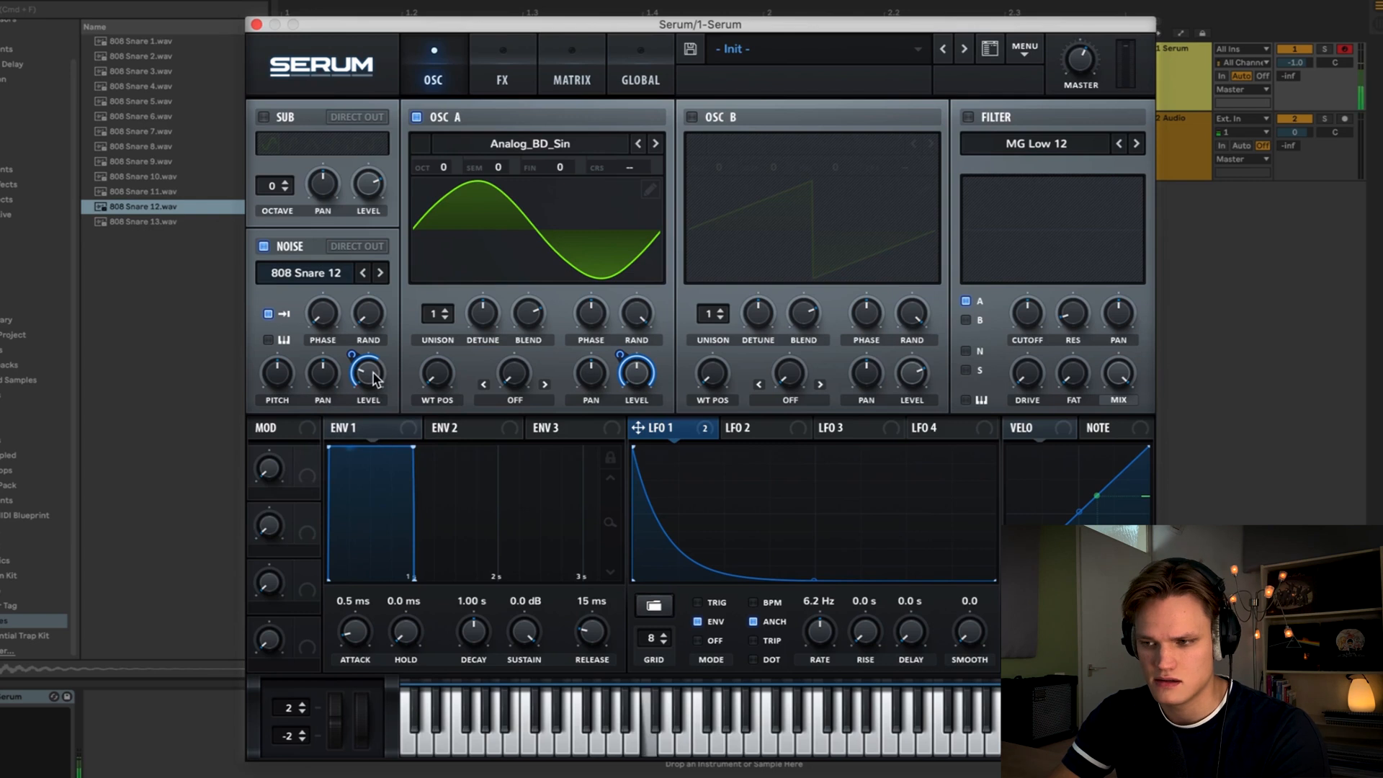
left_click_drag(372, 371, 374, 301)
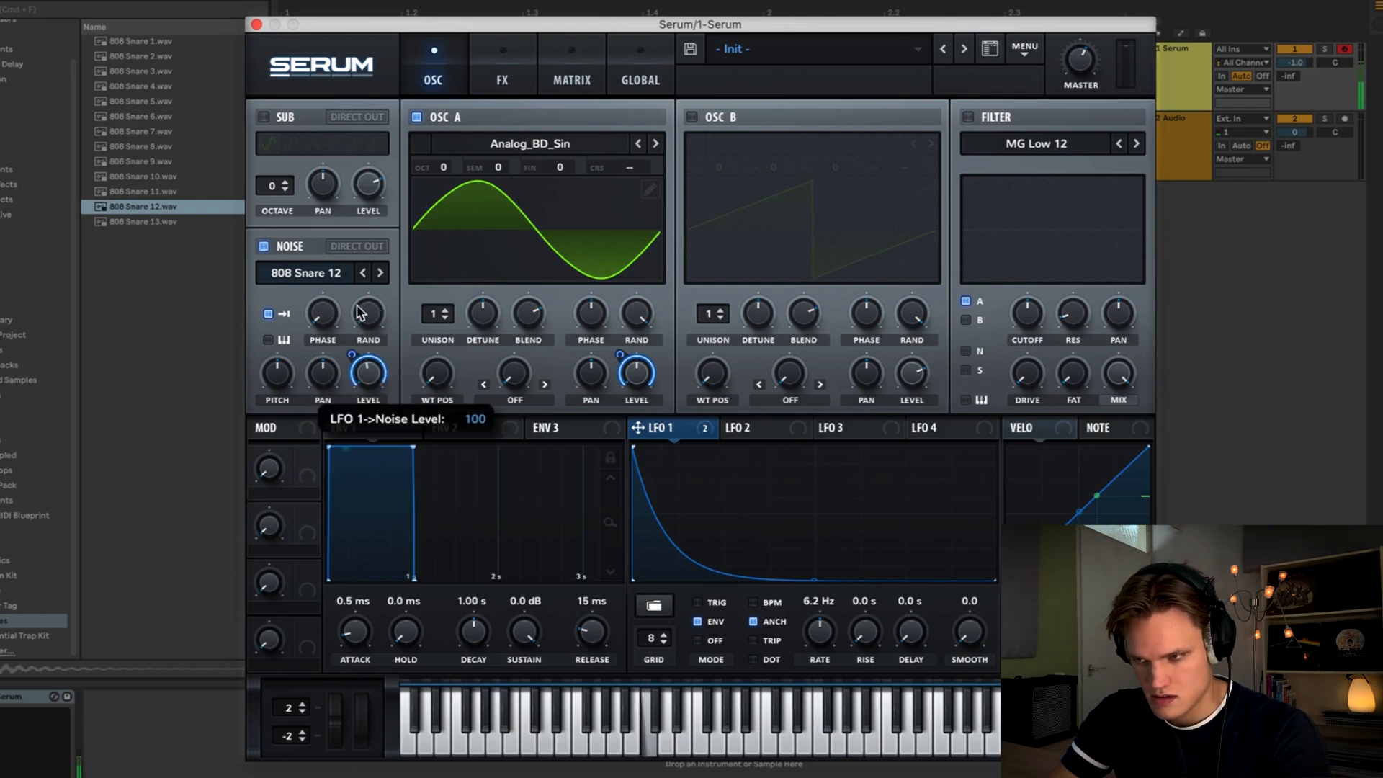
left_click_drag(372, 369, 370, 326)
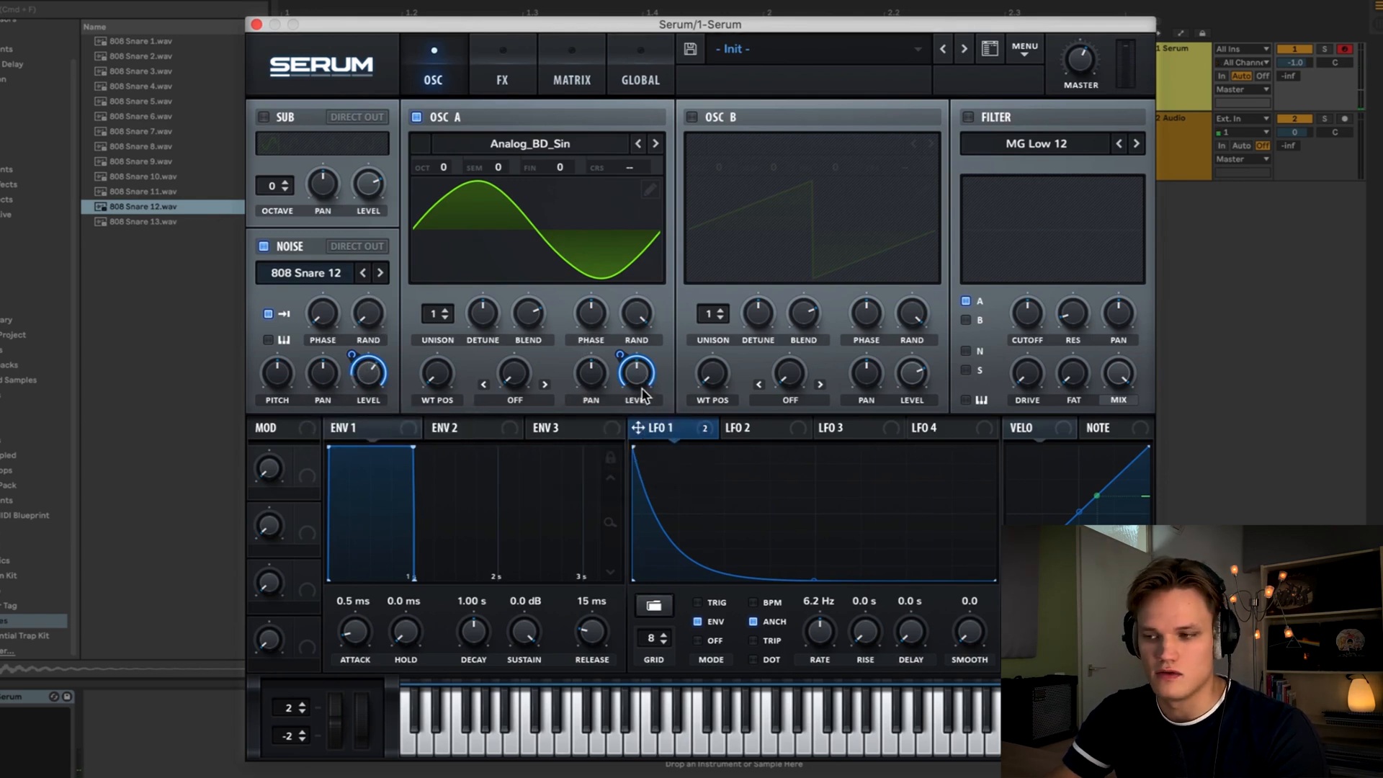
- Balance oscillator A and noise levels and lower the LFO 1 rate to 4.6 Hz
left_click_drag(640, 374, 640, 408)
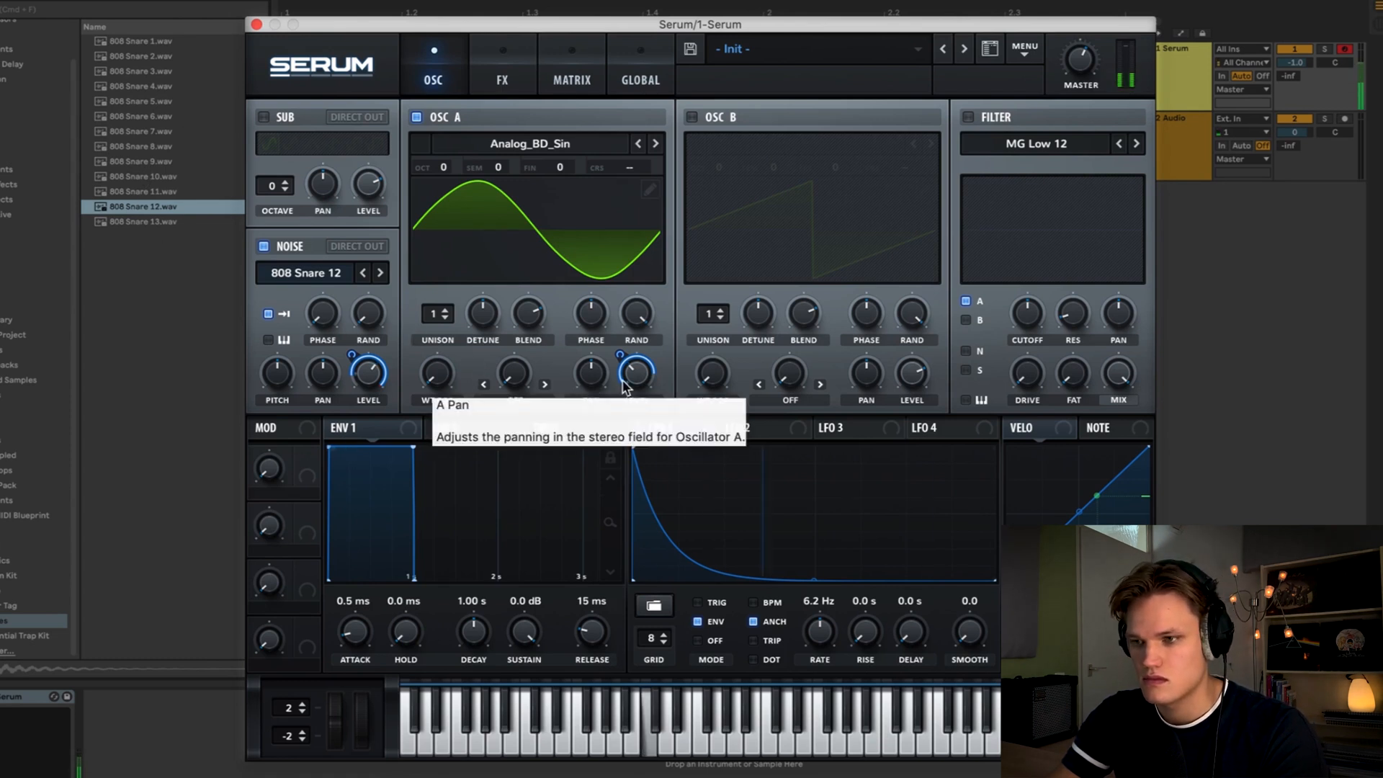
mouse_move(643, 379)
left_mouse_down()
mouse_move(642, 392)
mouse_move(649, 358)
mouse_move(644, 373)
left_mouse_up()
left_click_drag(367, 371, 366, 378)
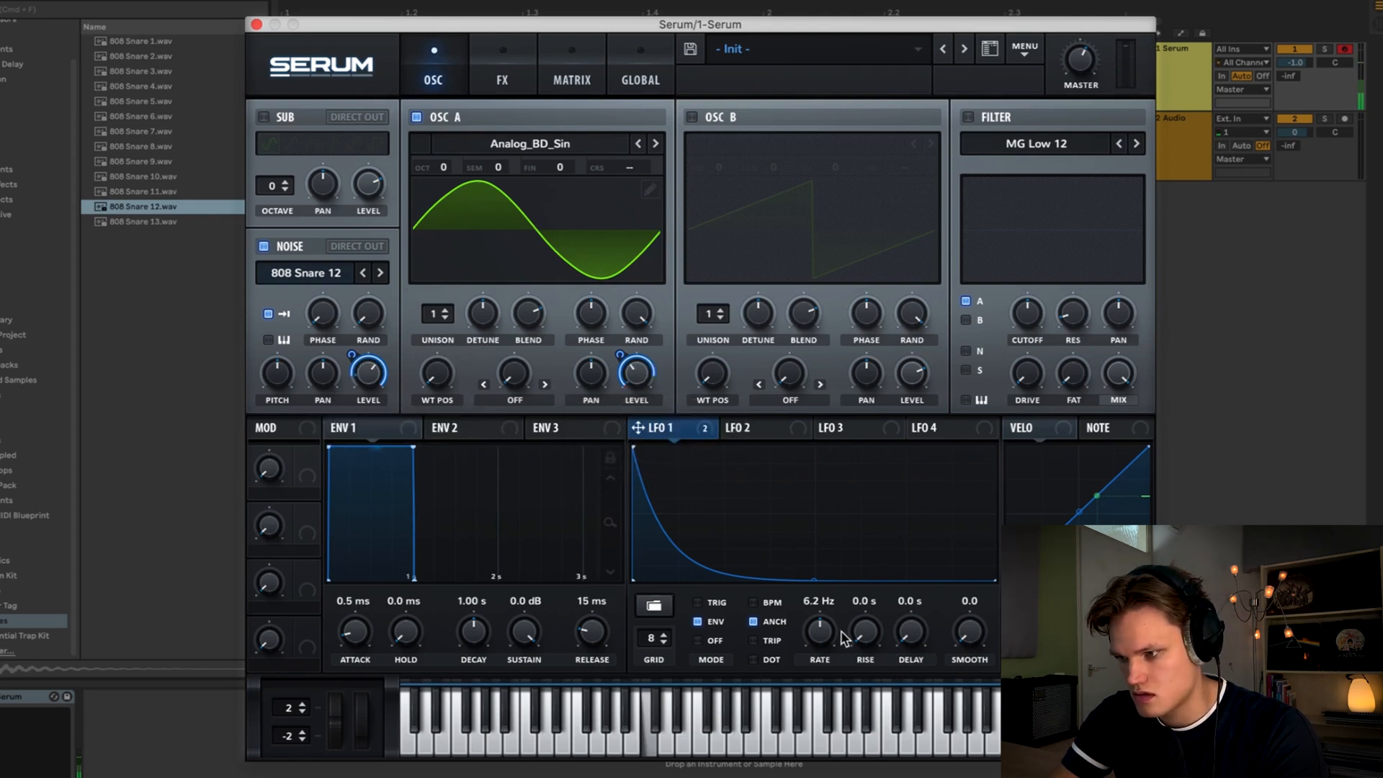
mouse_move(821, 633)
left_mouse_down()
mouse_move(828, 666)
mouse_move(828, 643)
left_mouse_up()
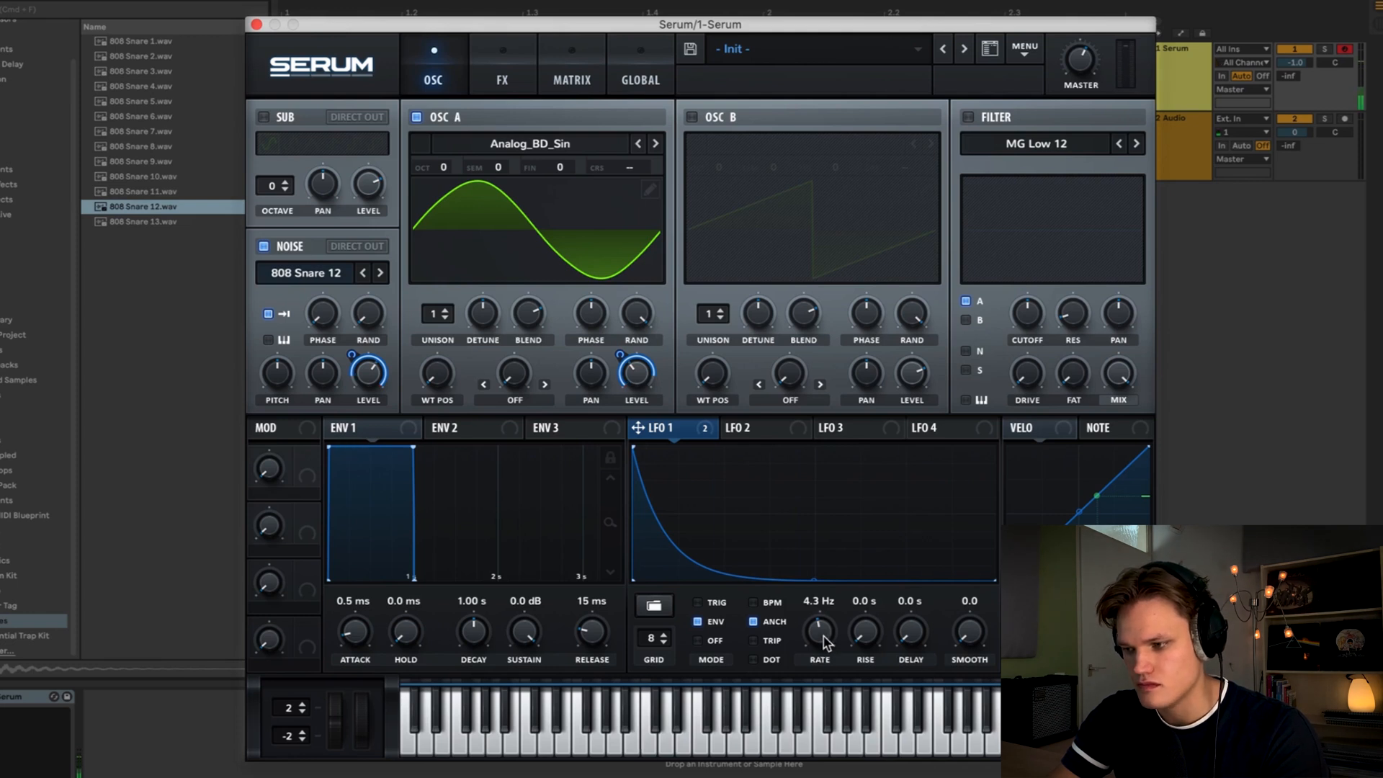
left_click_drag(823, 636, 832, 629)
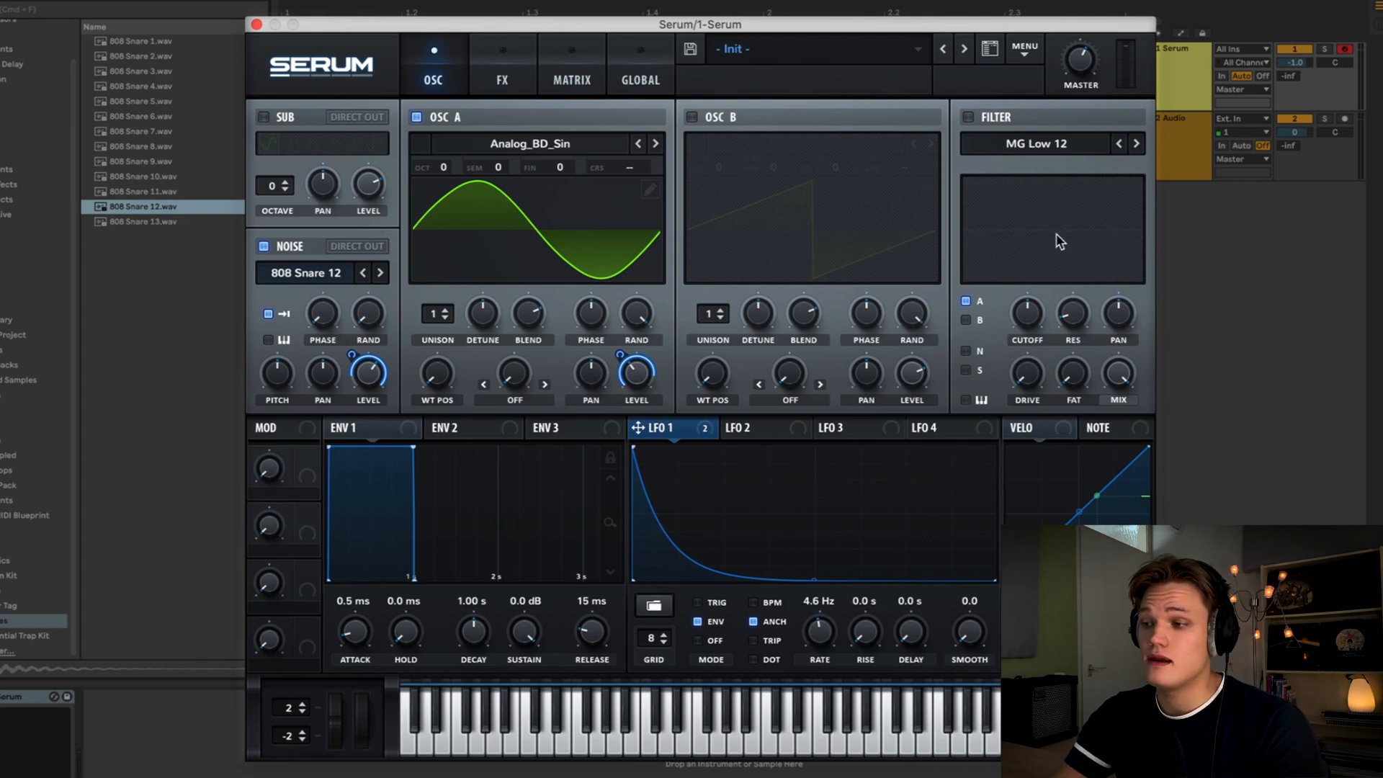
- Enable the filter and set its type to High 6
left_click(968, 118)
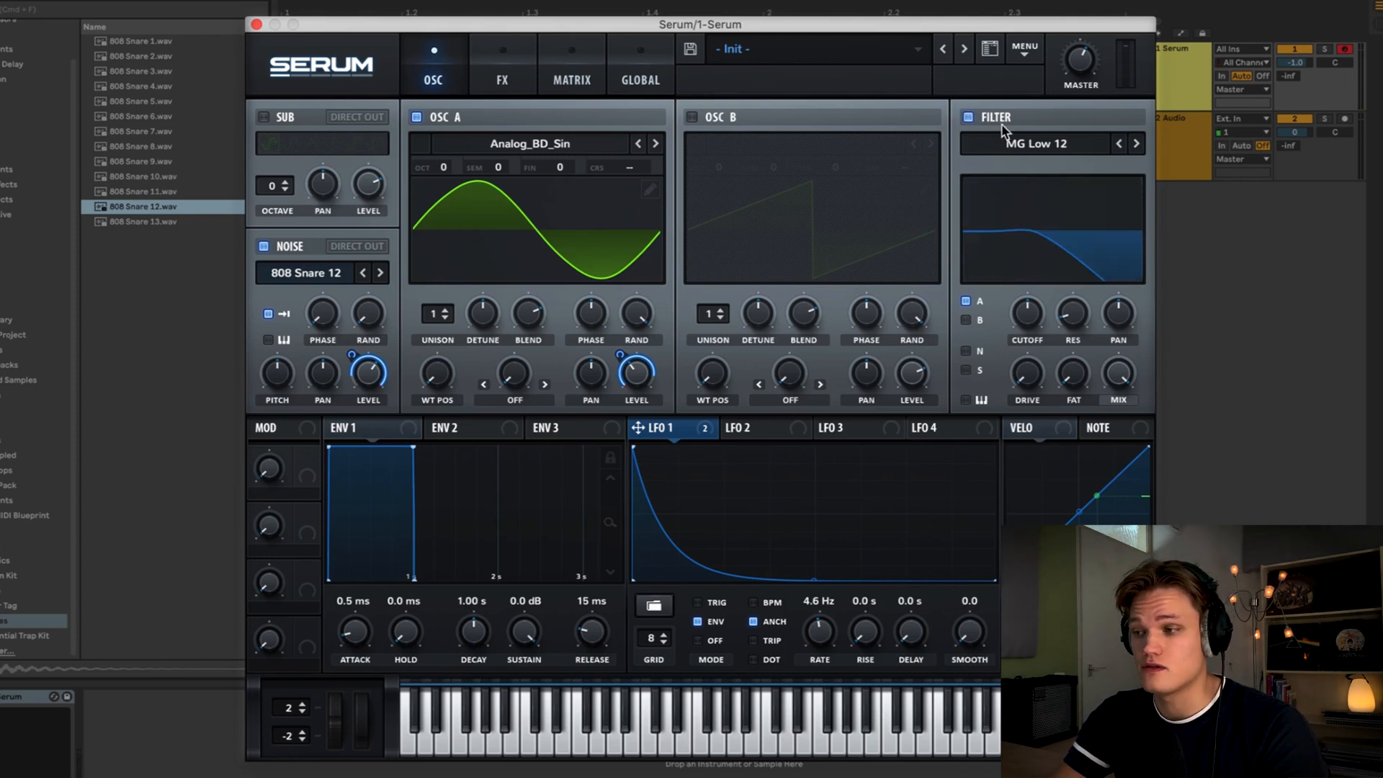
left_click(1029, 142)
mouse_move(1027, 161)
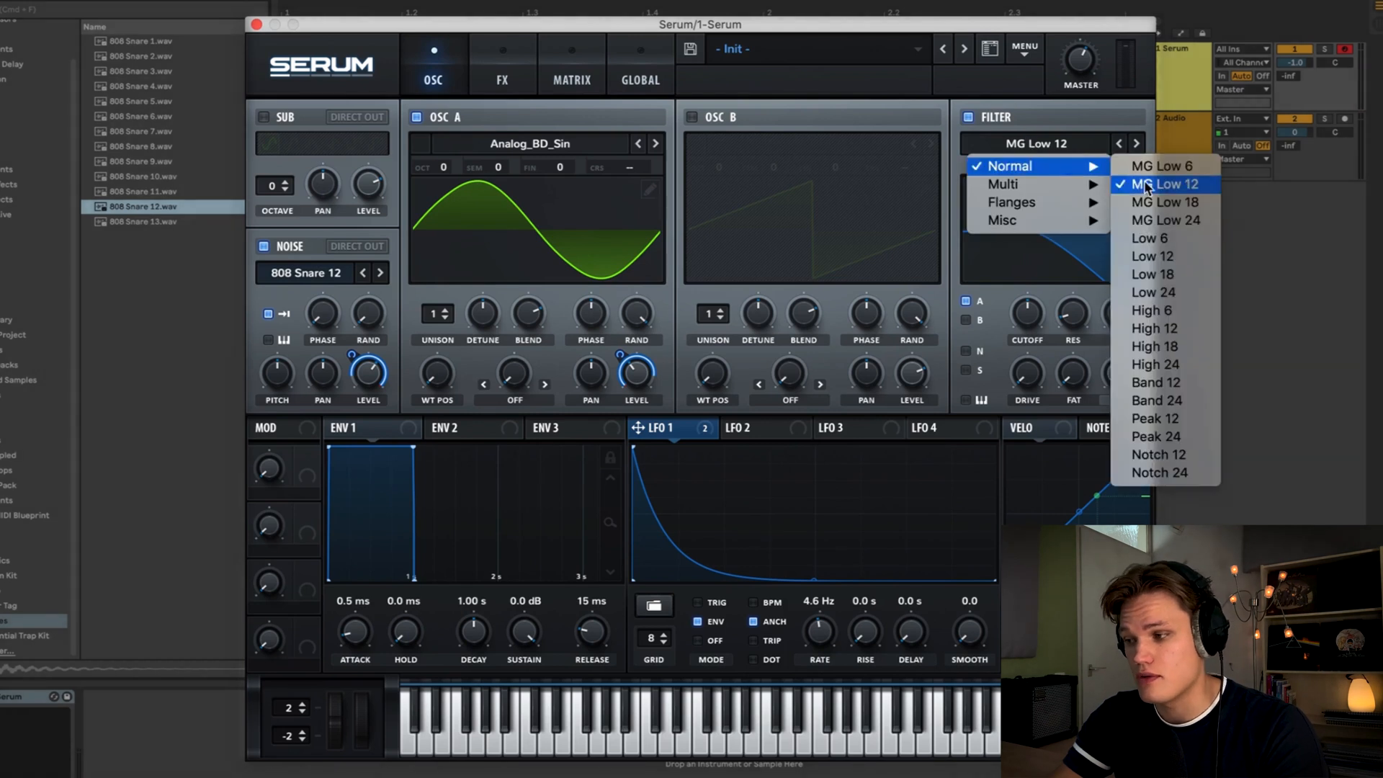
left_click(1182, 314)
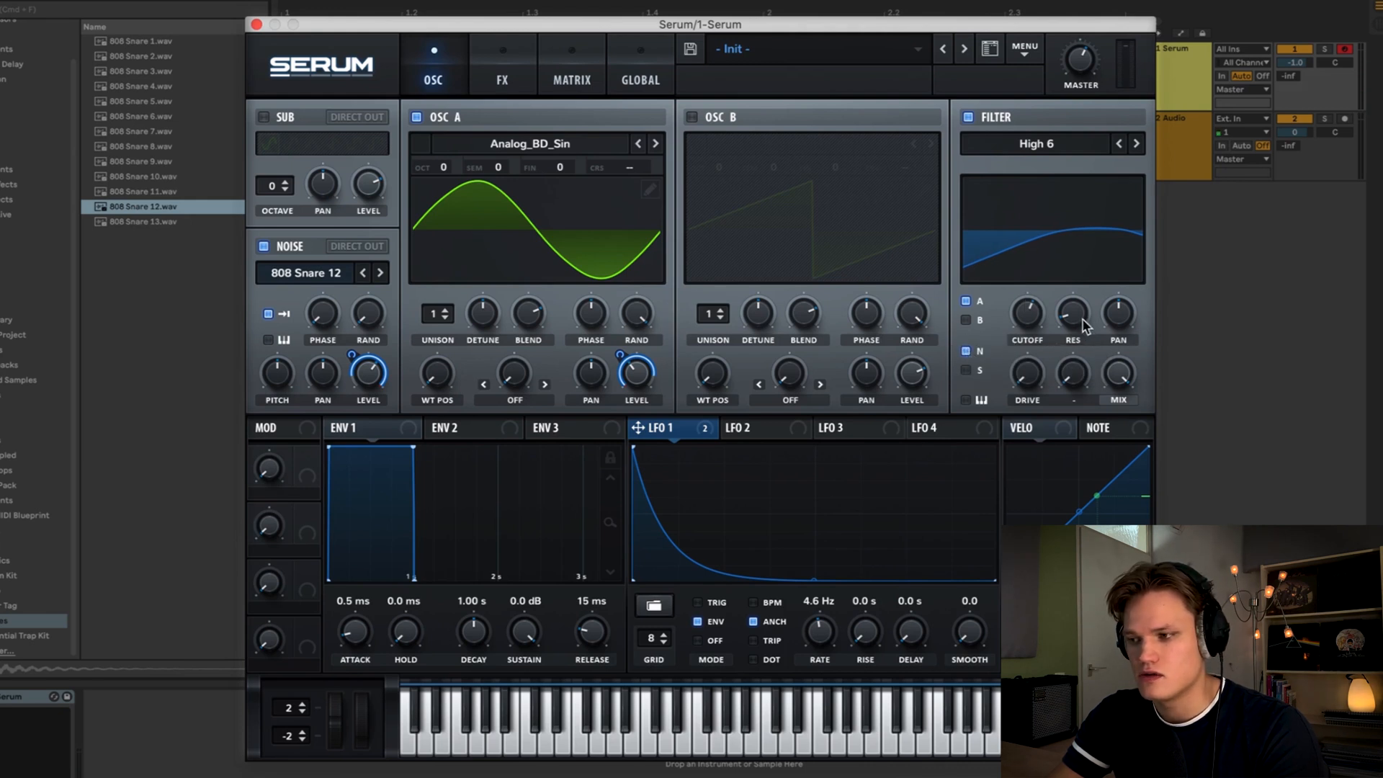
- Adjust the high-pass filter cutoff and resonance, set drive to about 55%, and toggle the filter to compare
mouse_move(1030, 330)
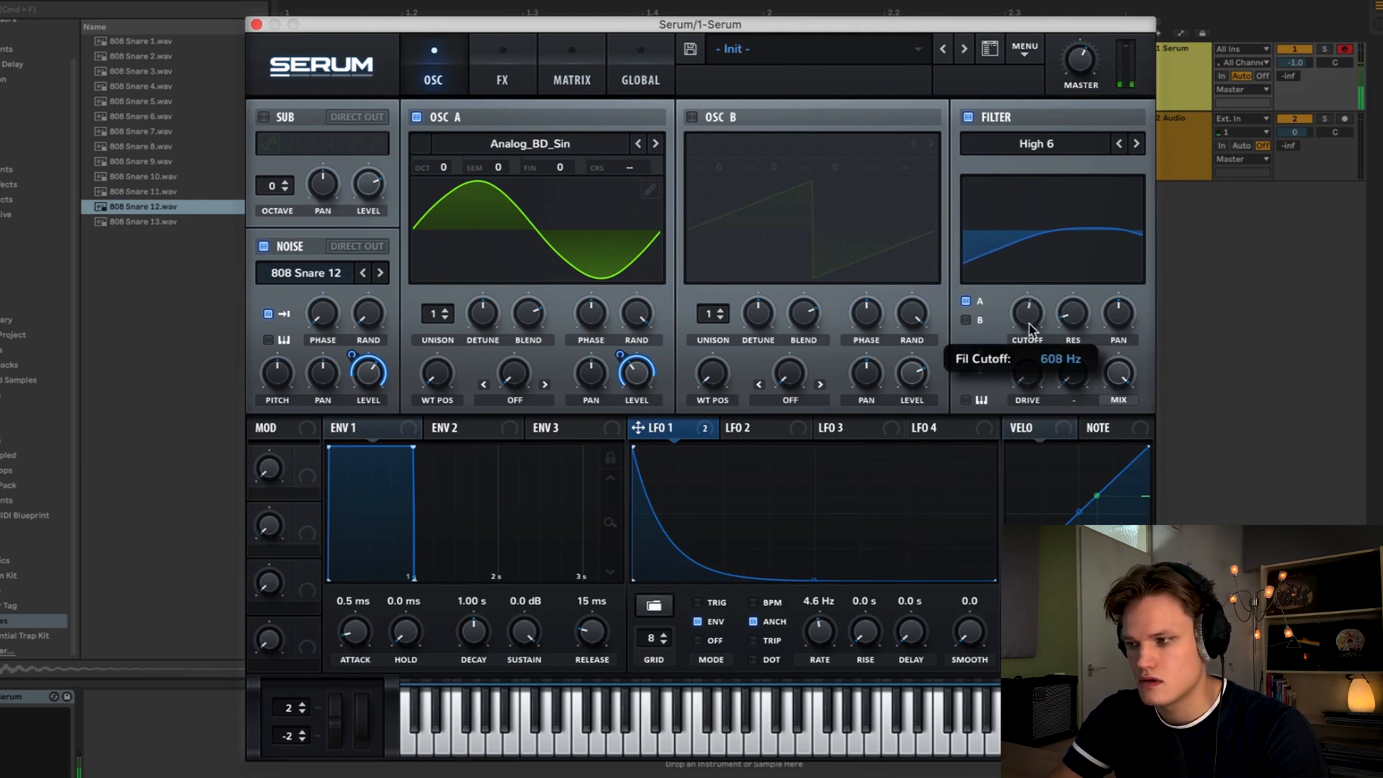
left_click_drag(1030, 330, 1033, 325)
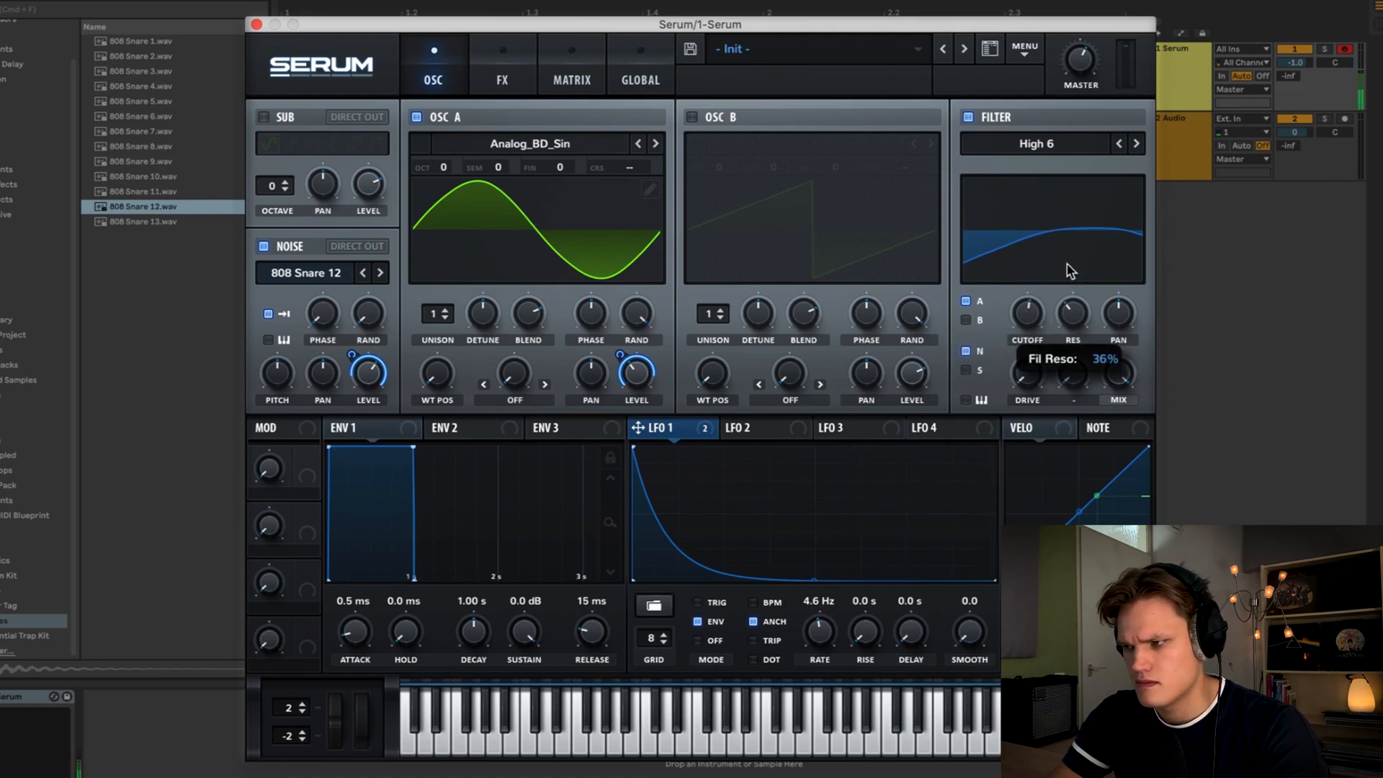
left_click_drag(1030, 395, 1033, 250)
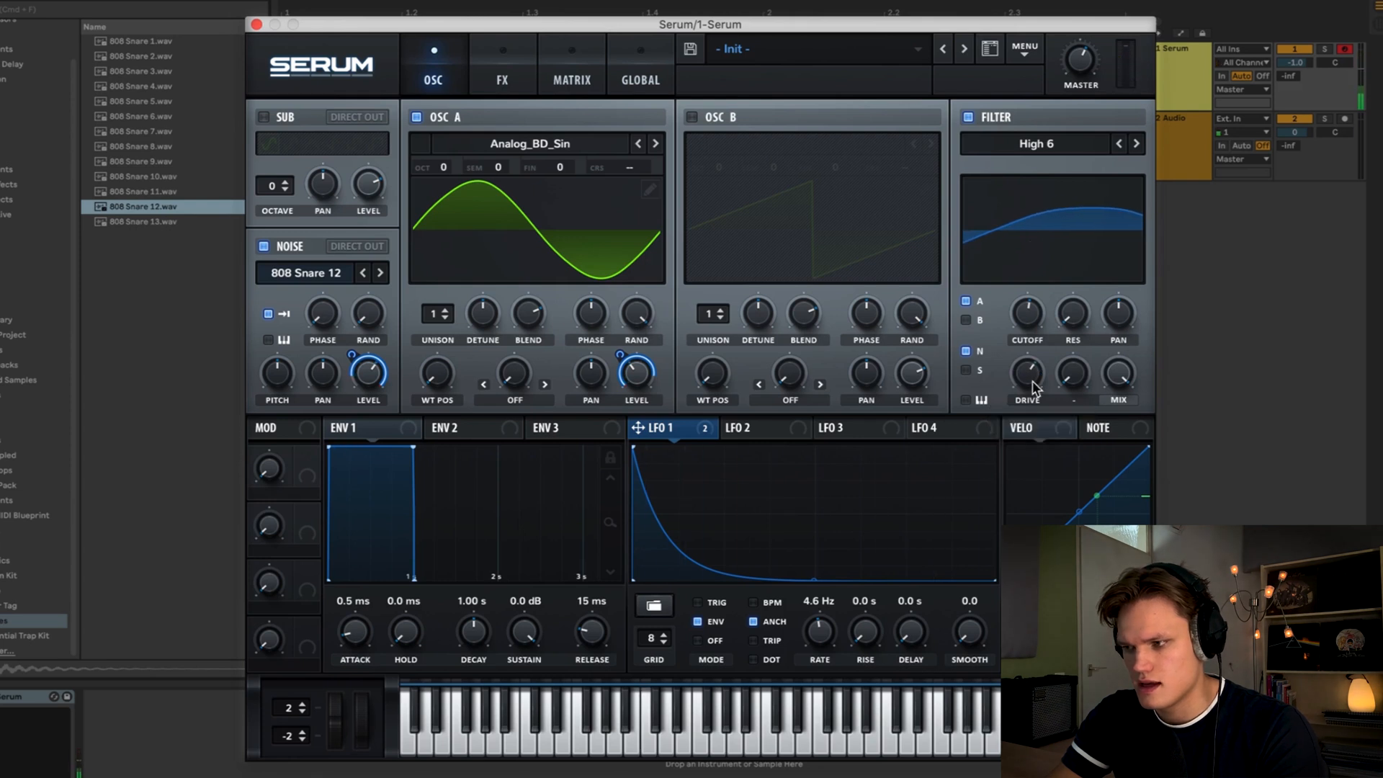
left_click_drag(1034, 387, 1034, 378)
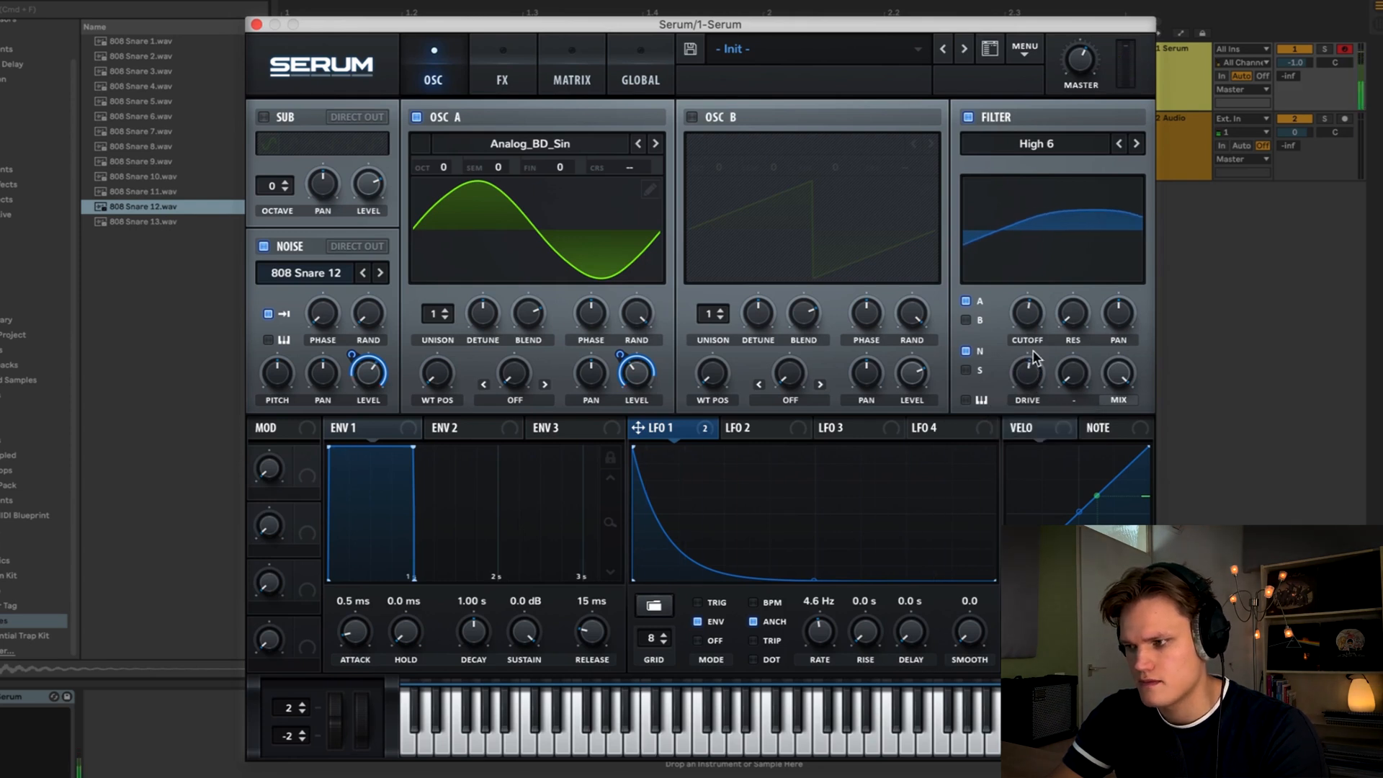
left_click_drag(1032, 317, 1099, 170)
left_click_drag(1072, 254, 1037, 381)
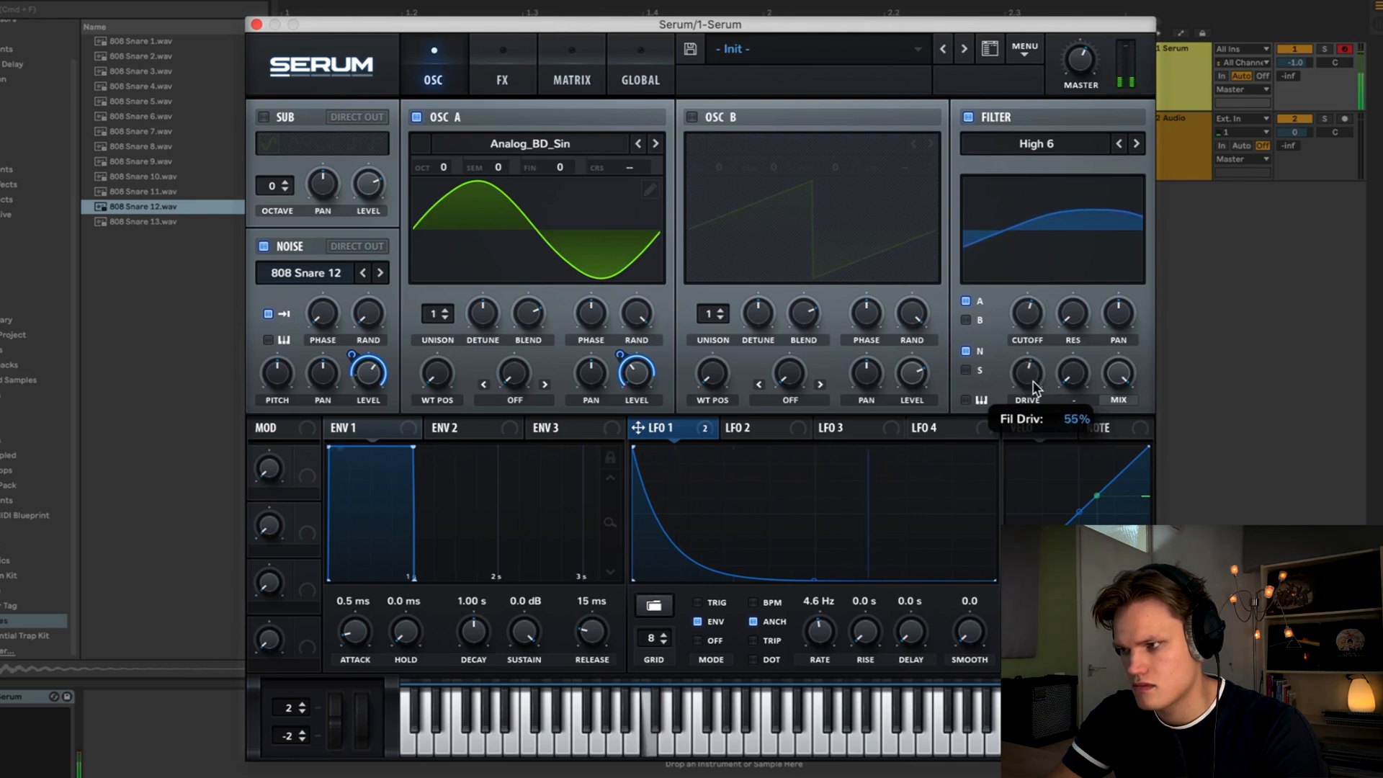
mouse_move(1028, 317)
left_mouse_down()
mouse_move(1029, 299)
mouse_move(1029, 340)
mouse_move(1032, 320)
left_mouse_up()
left_click(968, 117)
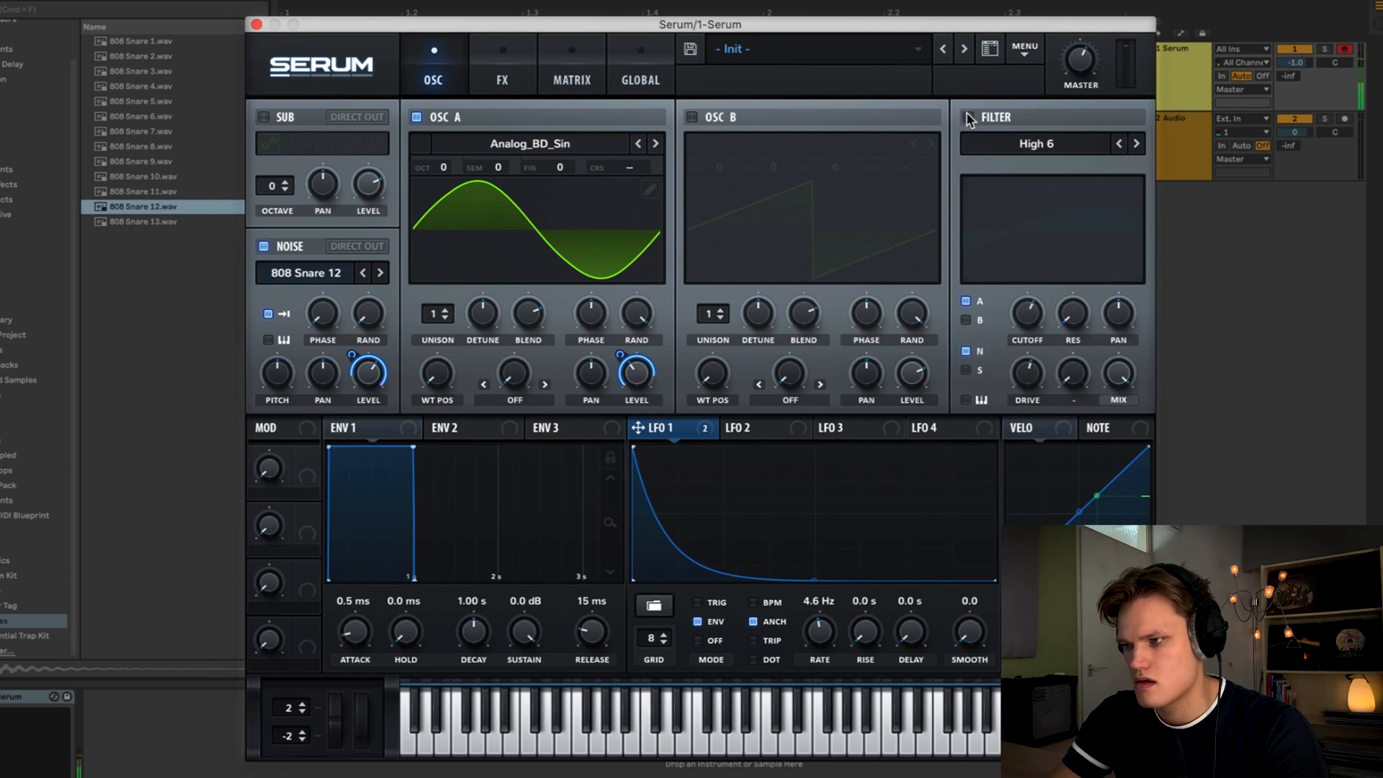
left_click(968, 117)
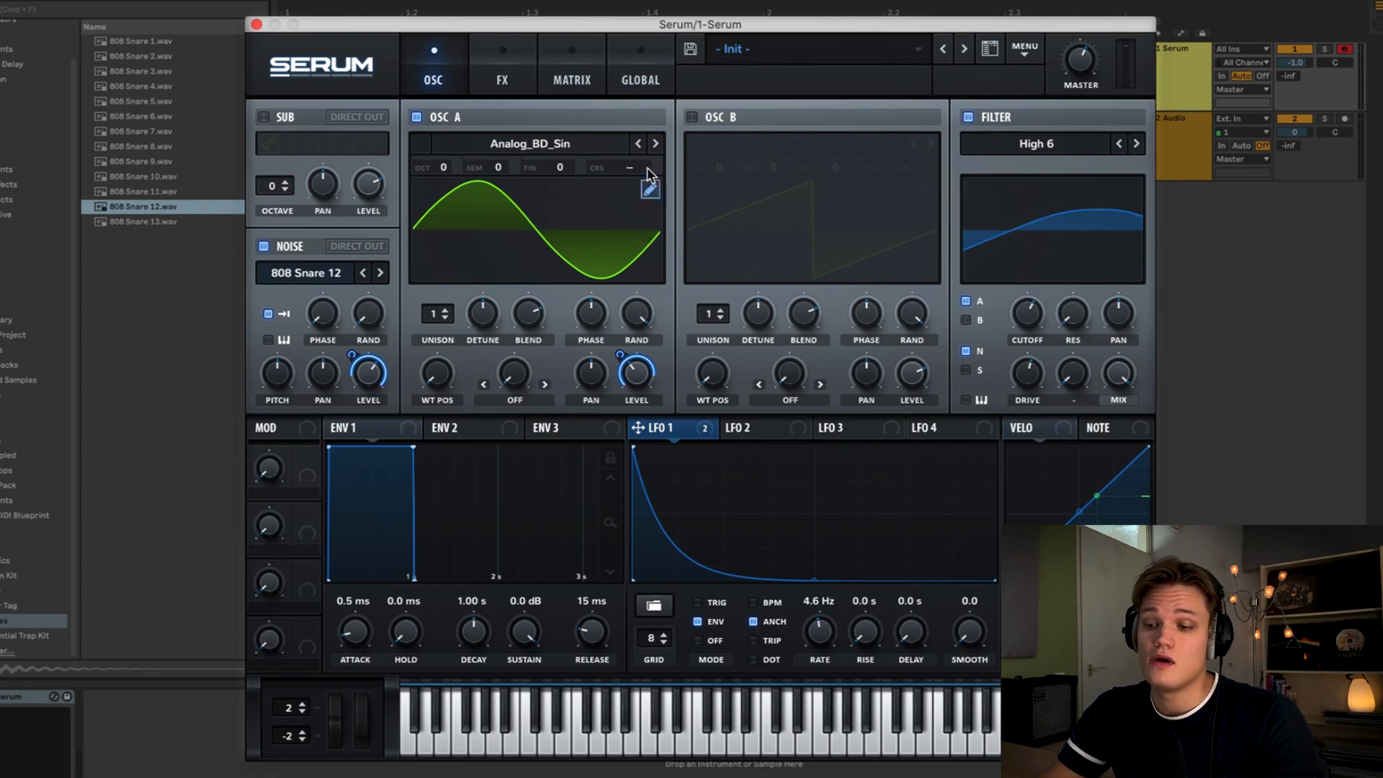
- Enable the Distortion effect and set its type to Asym
left_click(502, 72)
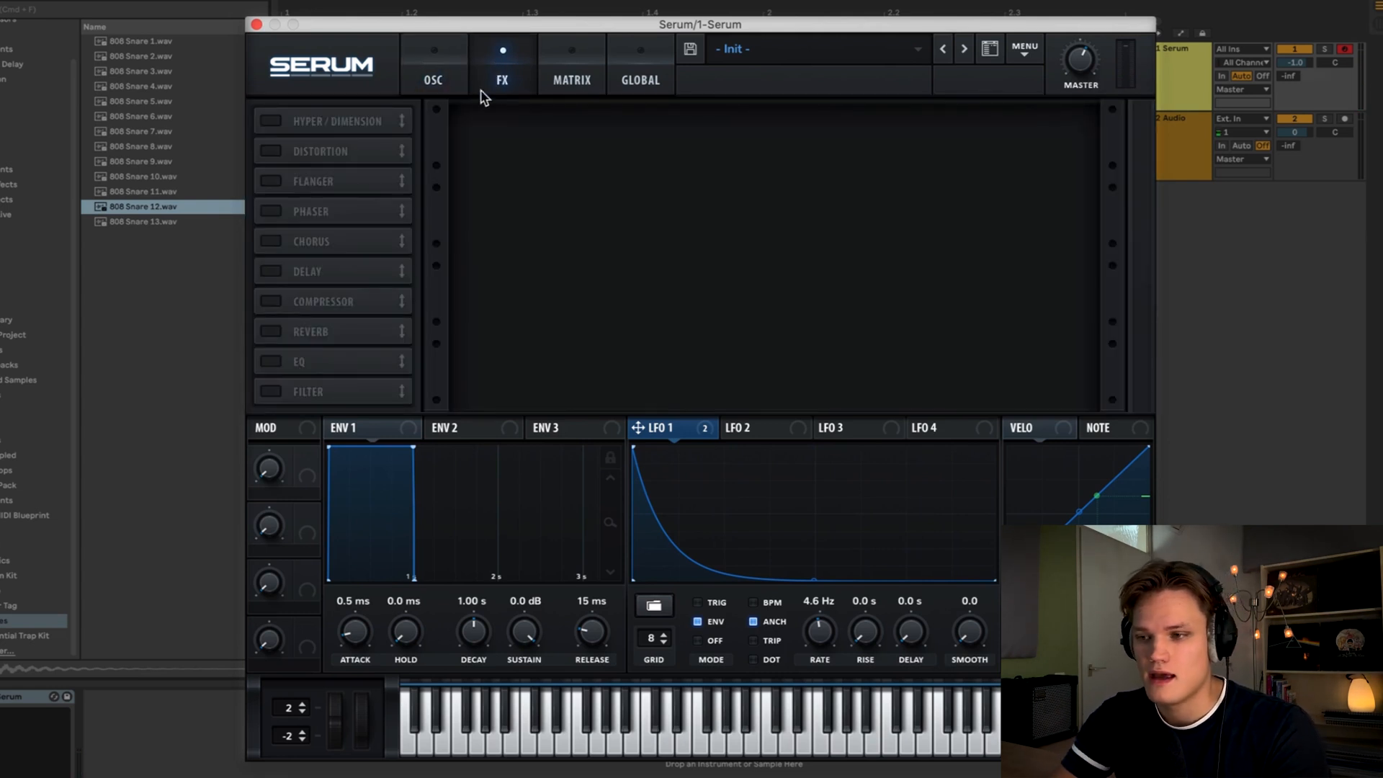
left_click(285, 152)
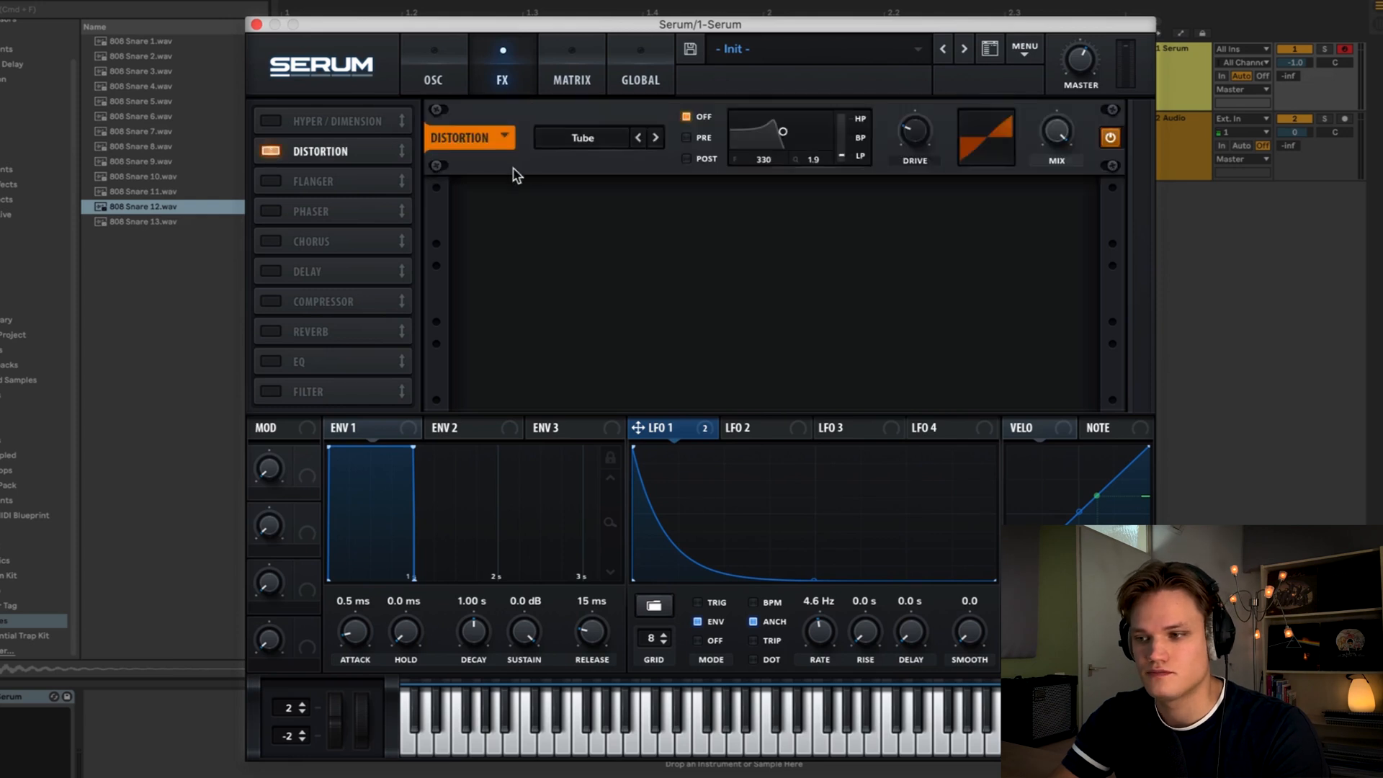
left_click(605, 141)
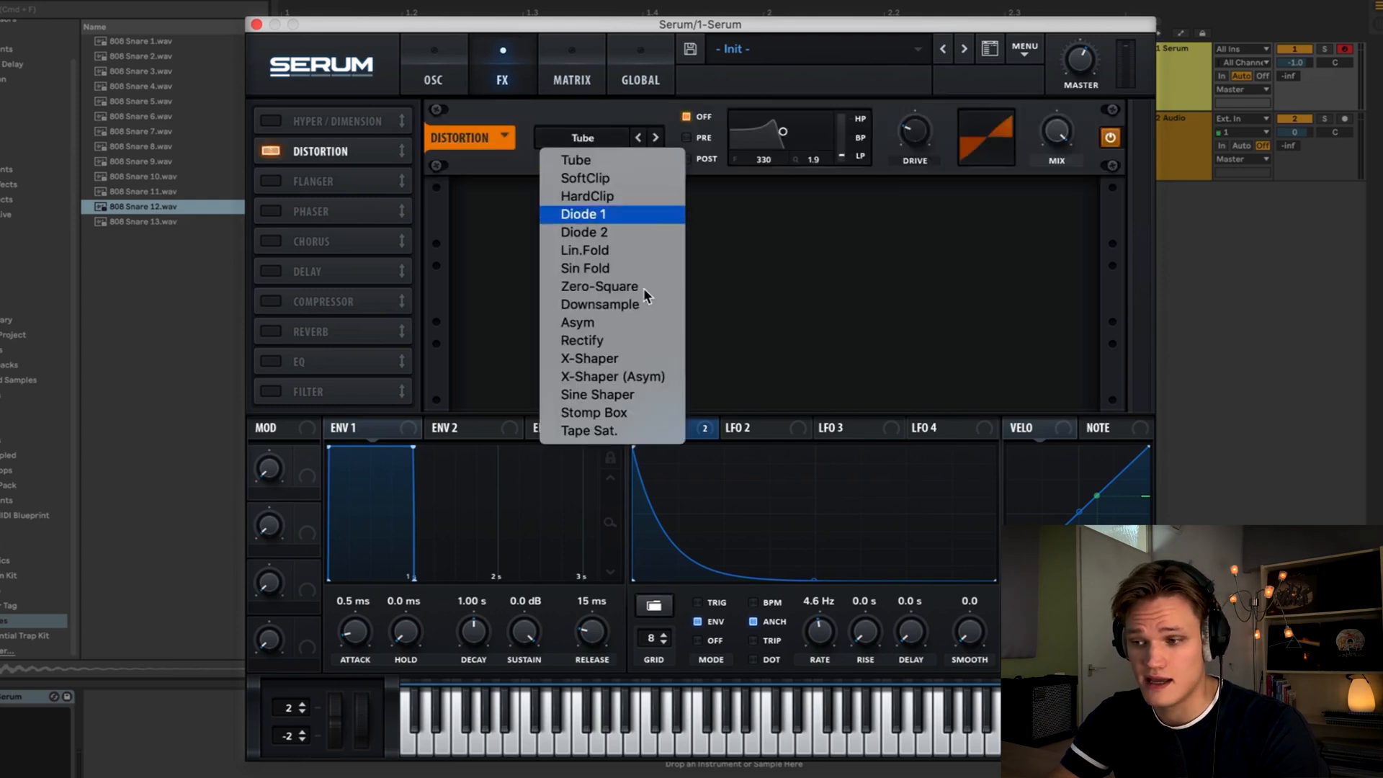
left_click(626, 324)
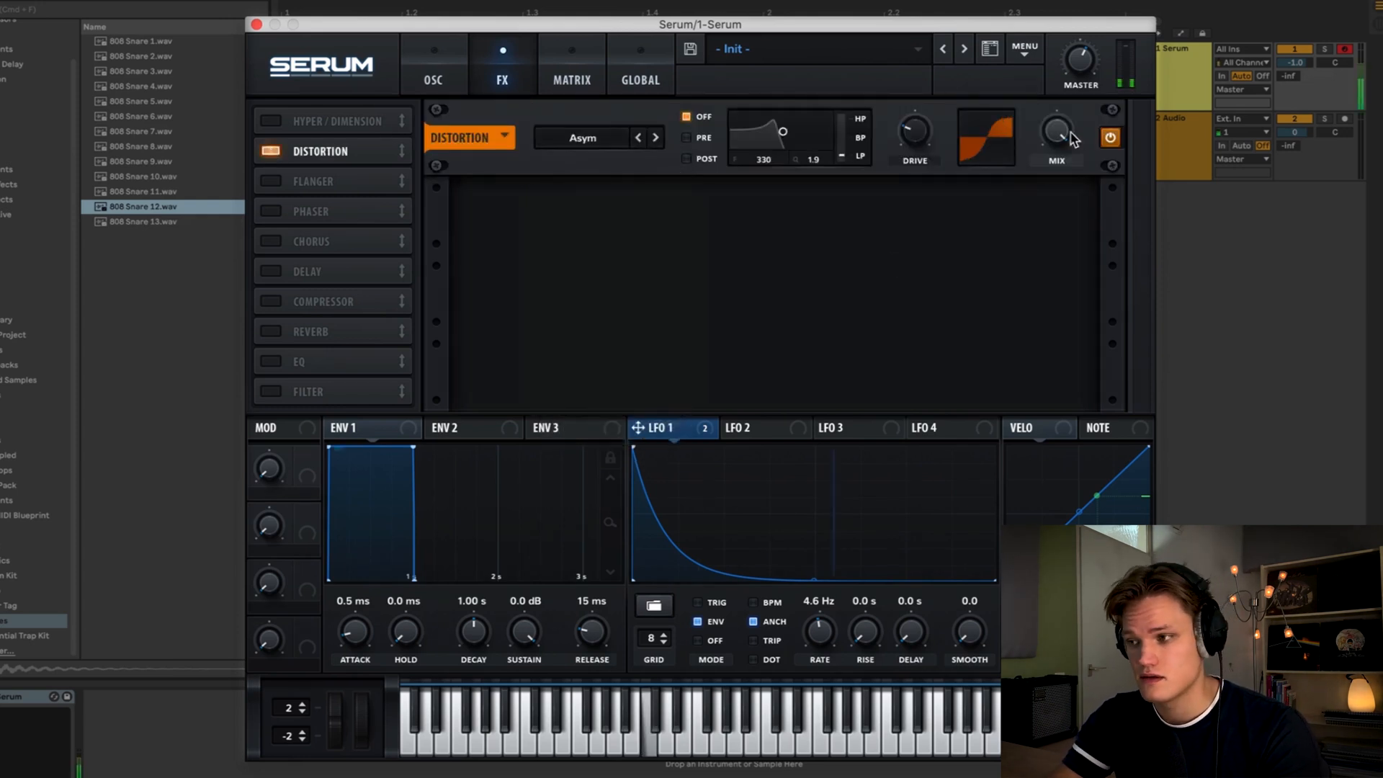
- Adjust the distortion mix and toggle the distortion on and off to compare
left_click_drag(1052, 280, 1055, 329)
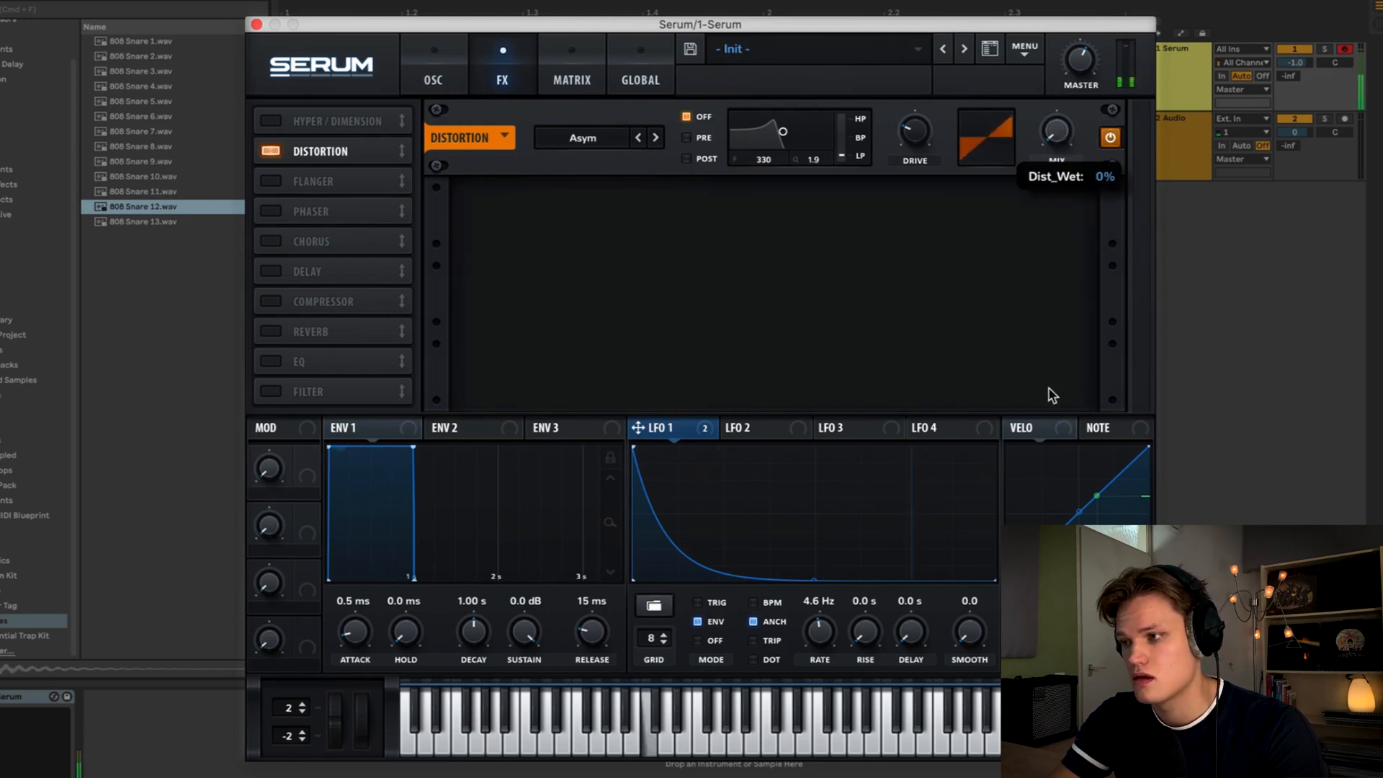
left_click_drag(1052, 395, 1058, 249)
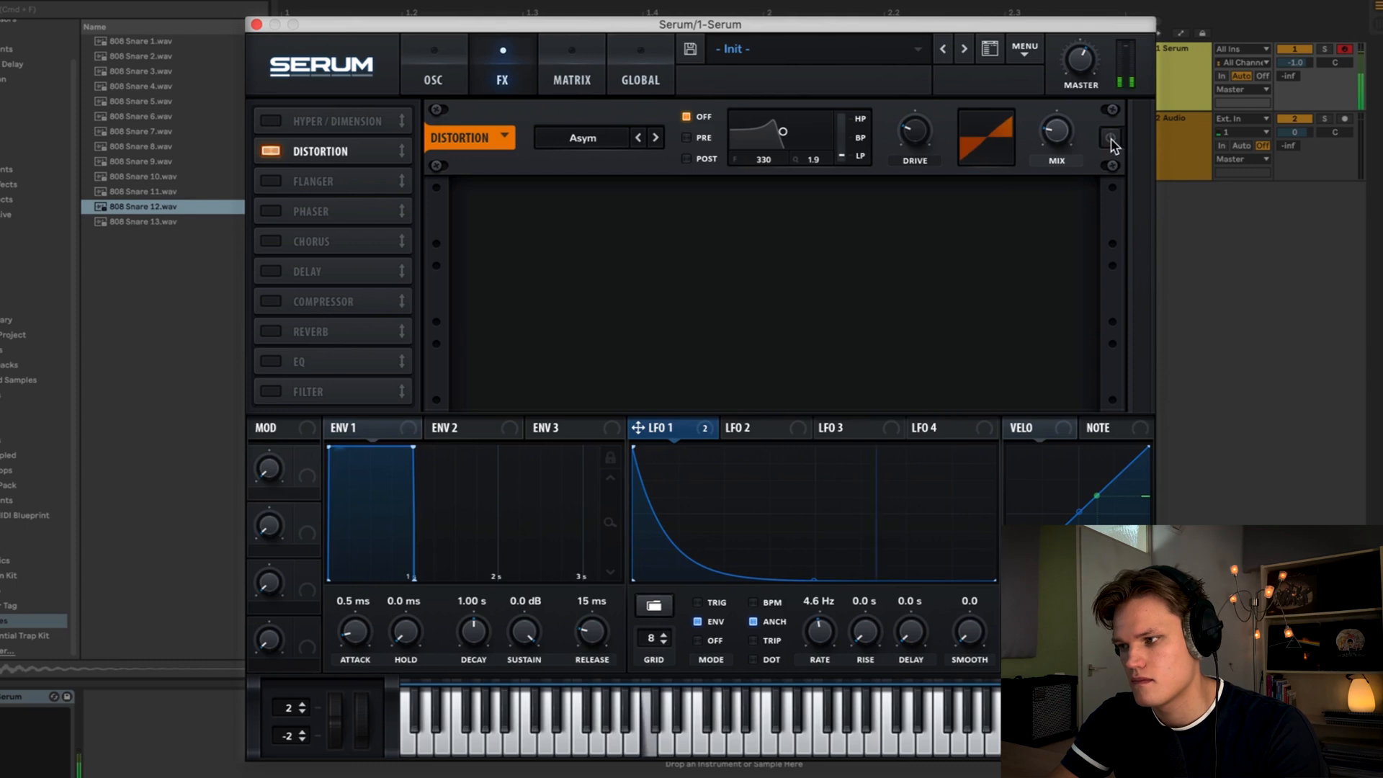
left_click(1109, 139)
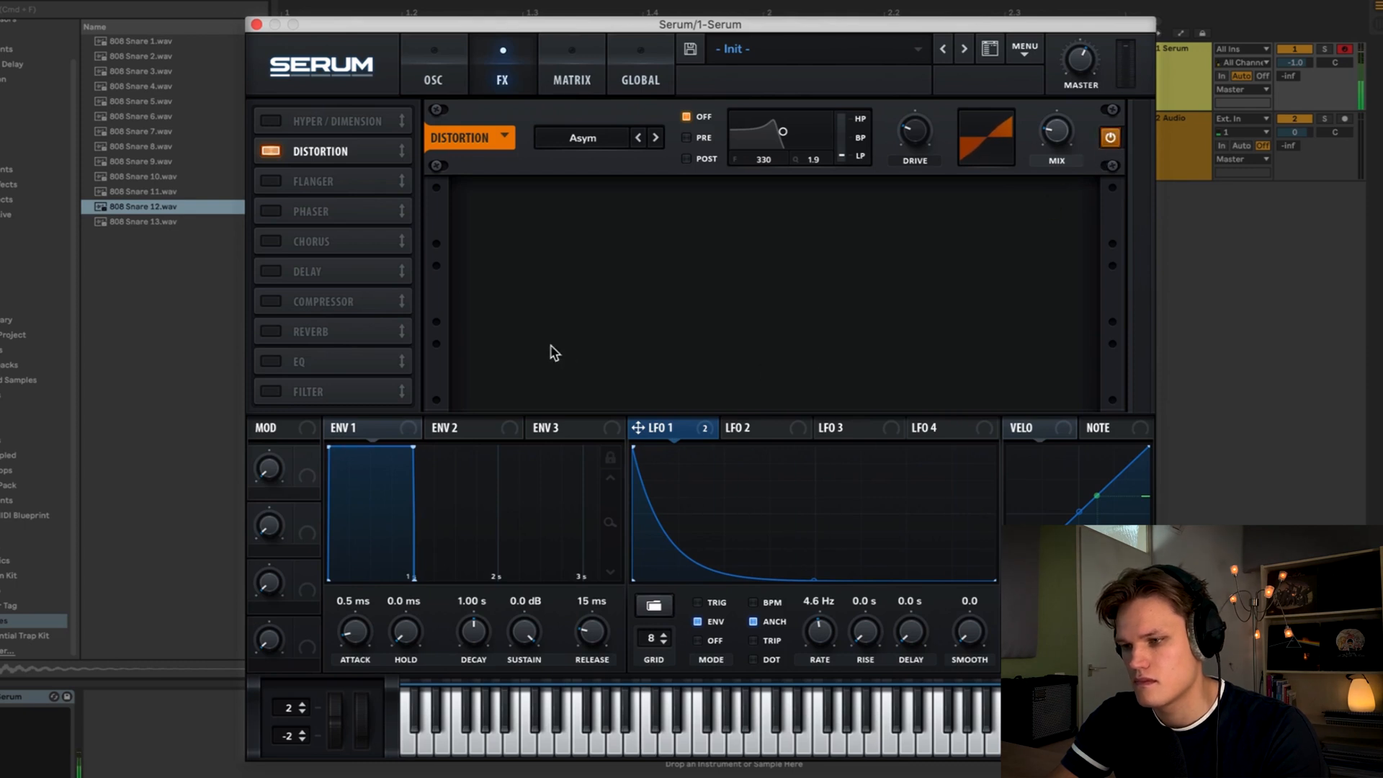
- Enable the EQ effect, switch its first band to a low-shelf shape and adjust its Q
left_click(270, 362)
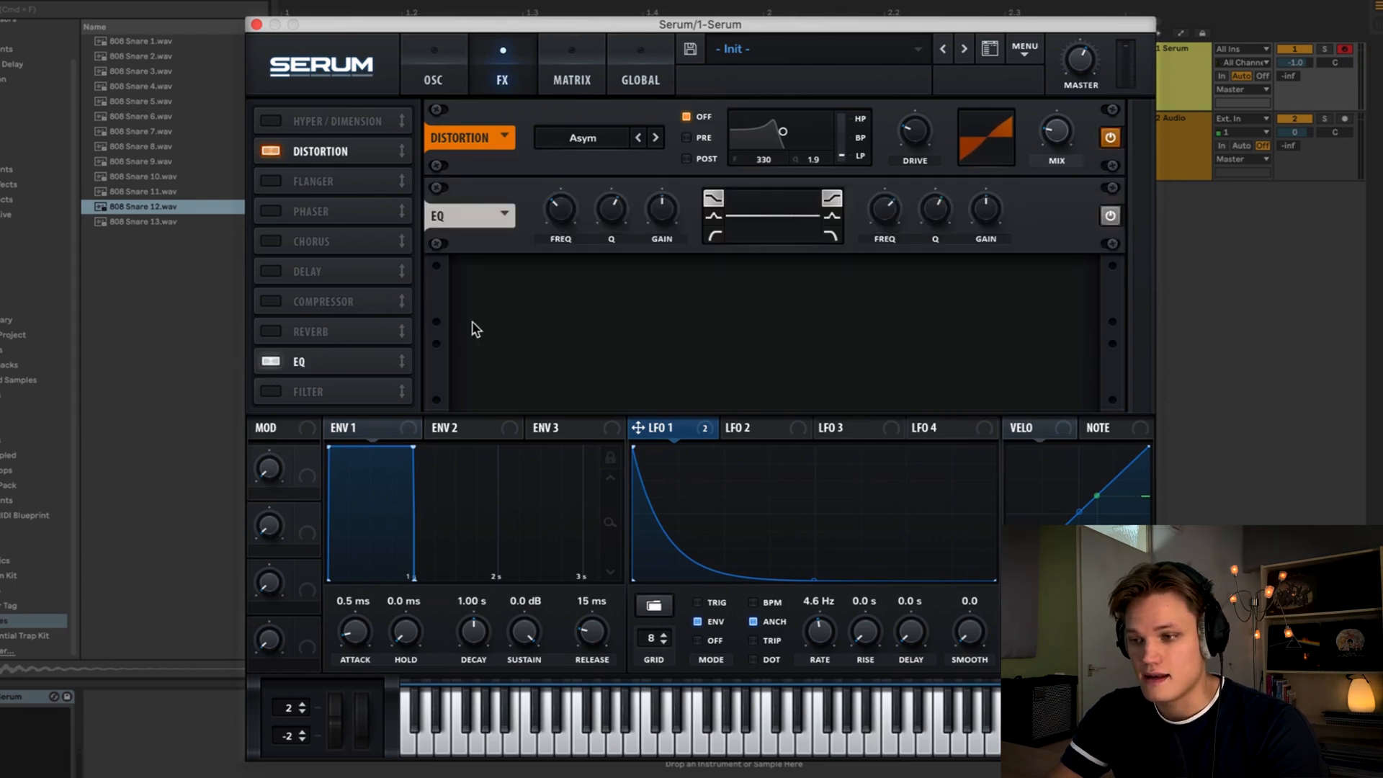
left_click(714, 235)
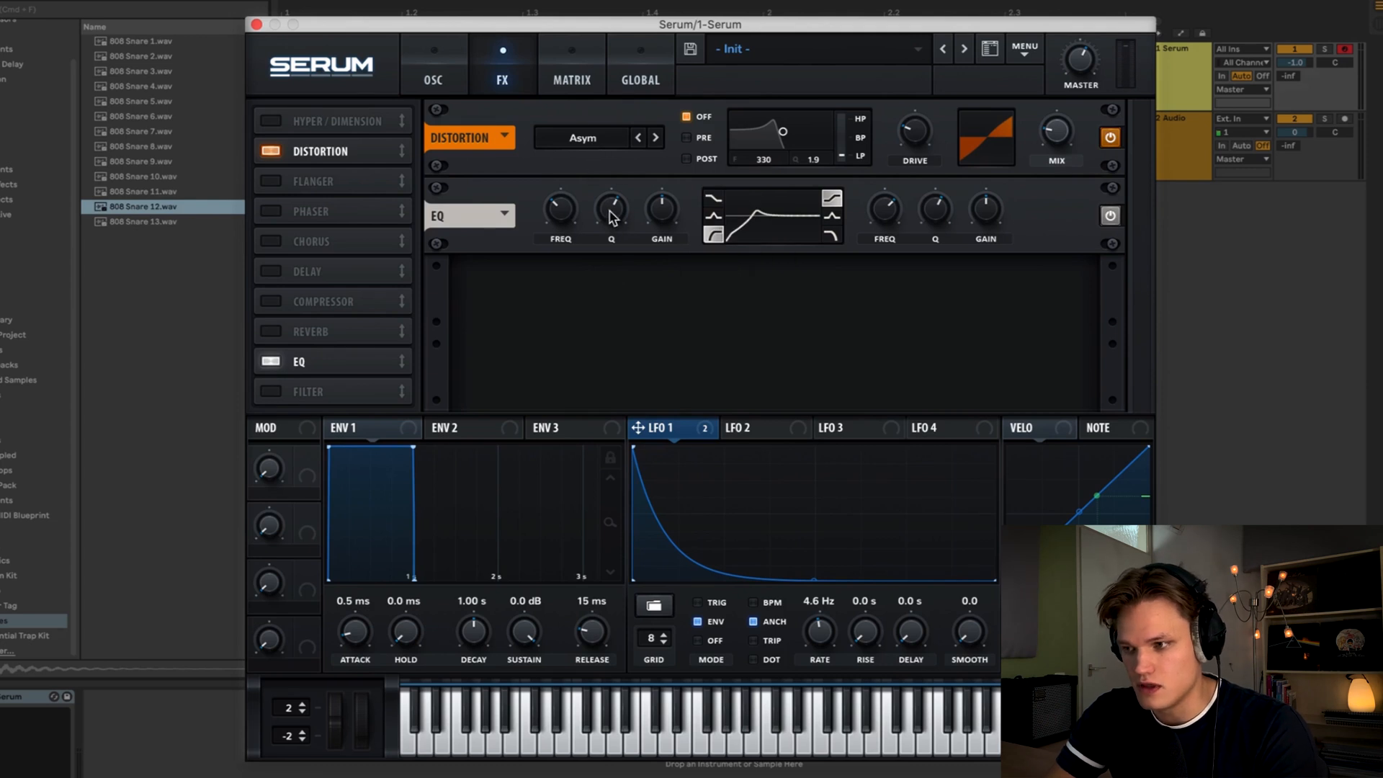
left_click_drag(609, 216, 577, 236)
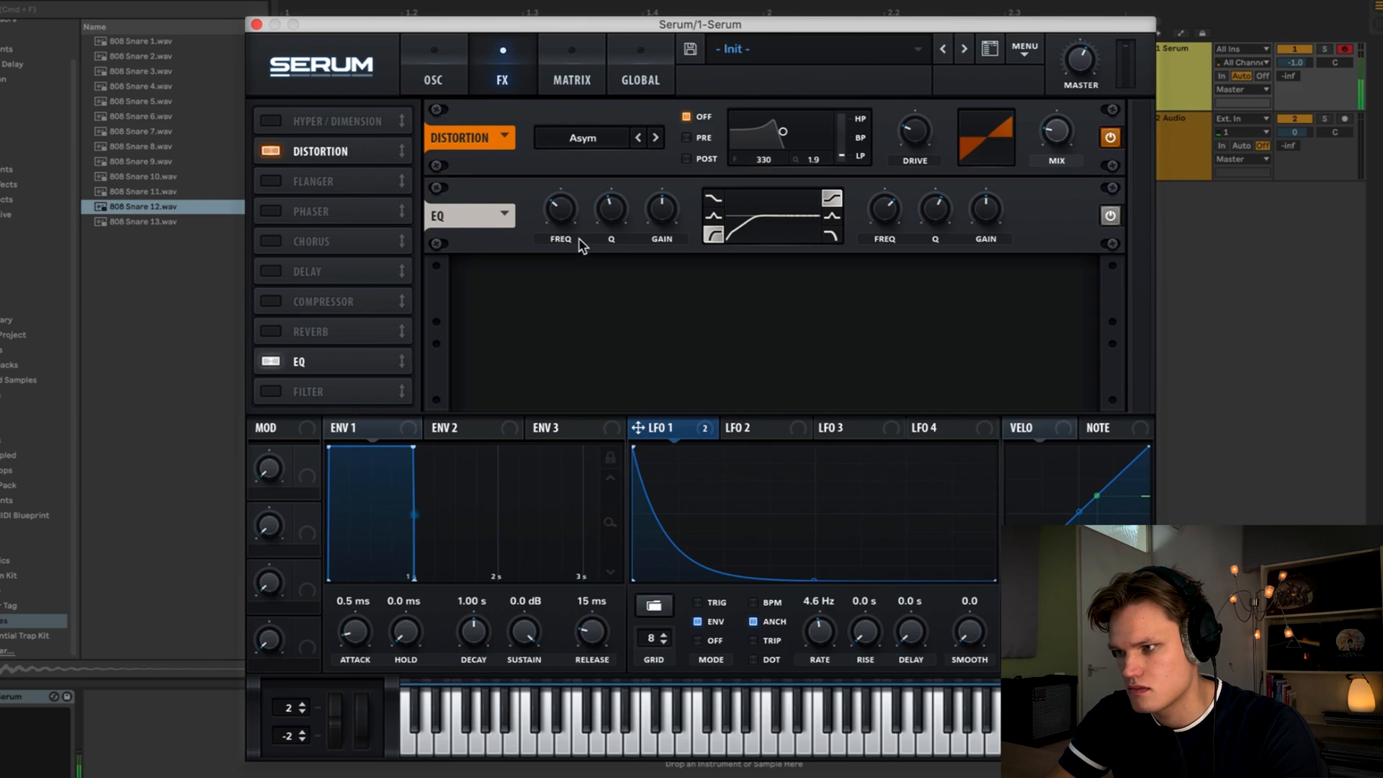
mouse_move(994, 213)
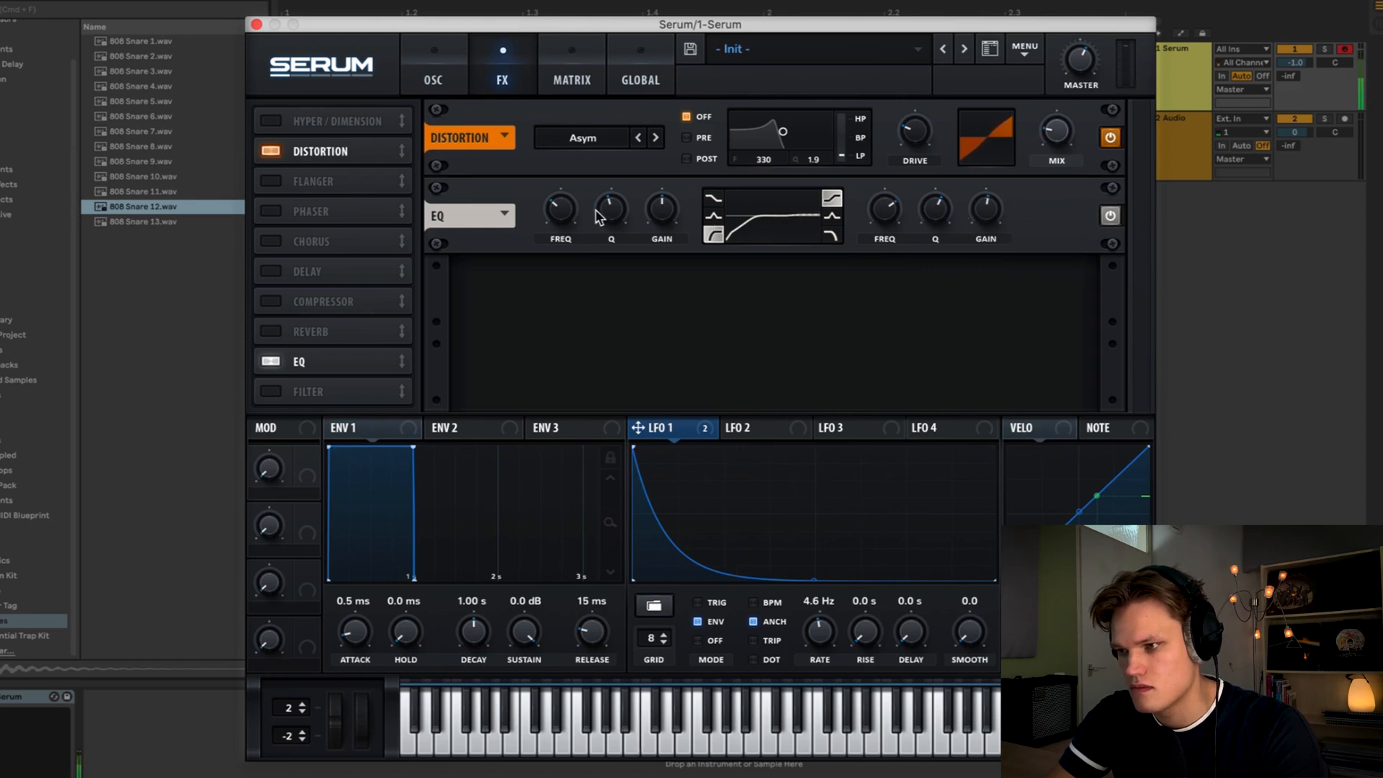
mouse_move(560, 219)
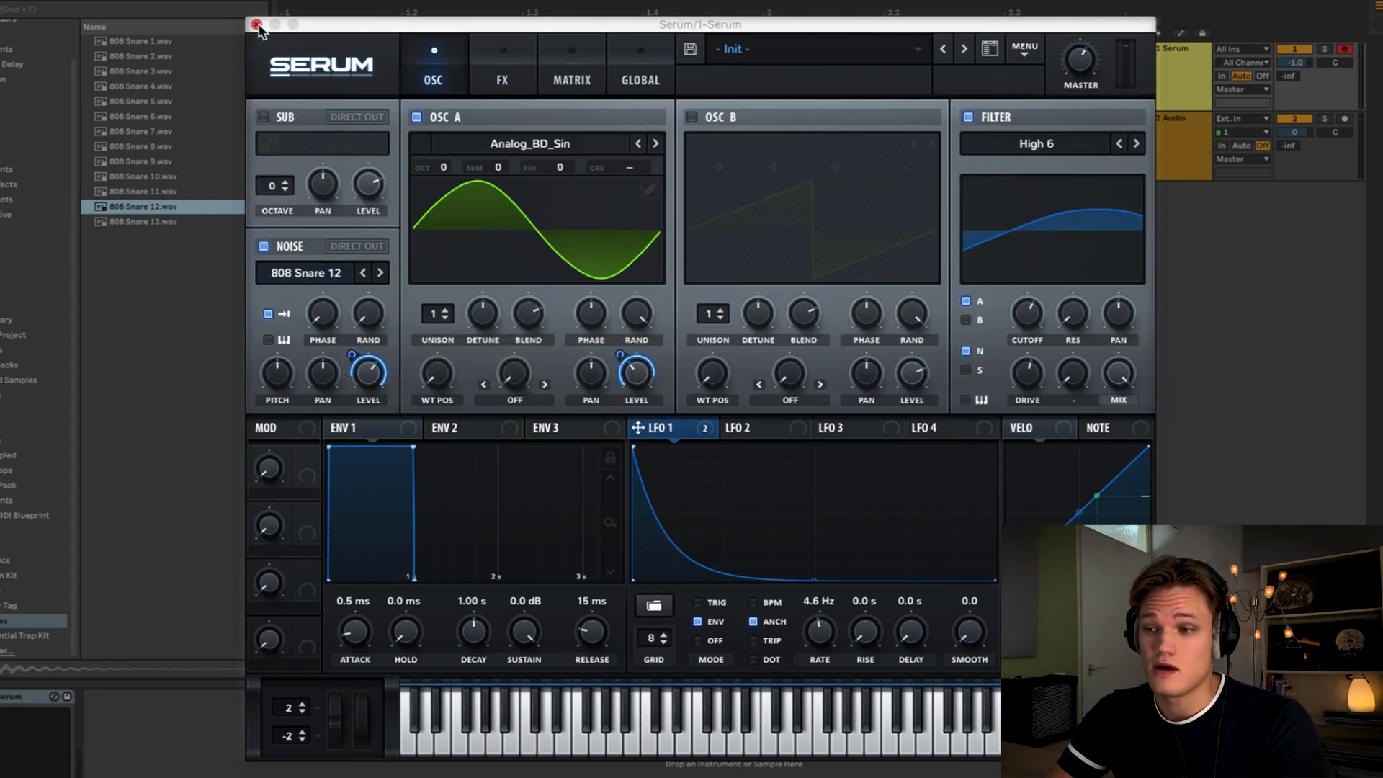
- Close Serum, enlarge the audio track, arm it for recording and set its input to 1-Serum
left_click(256, 25)
left_click(1150, 173)
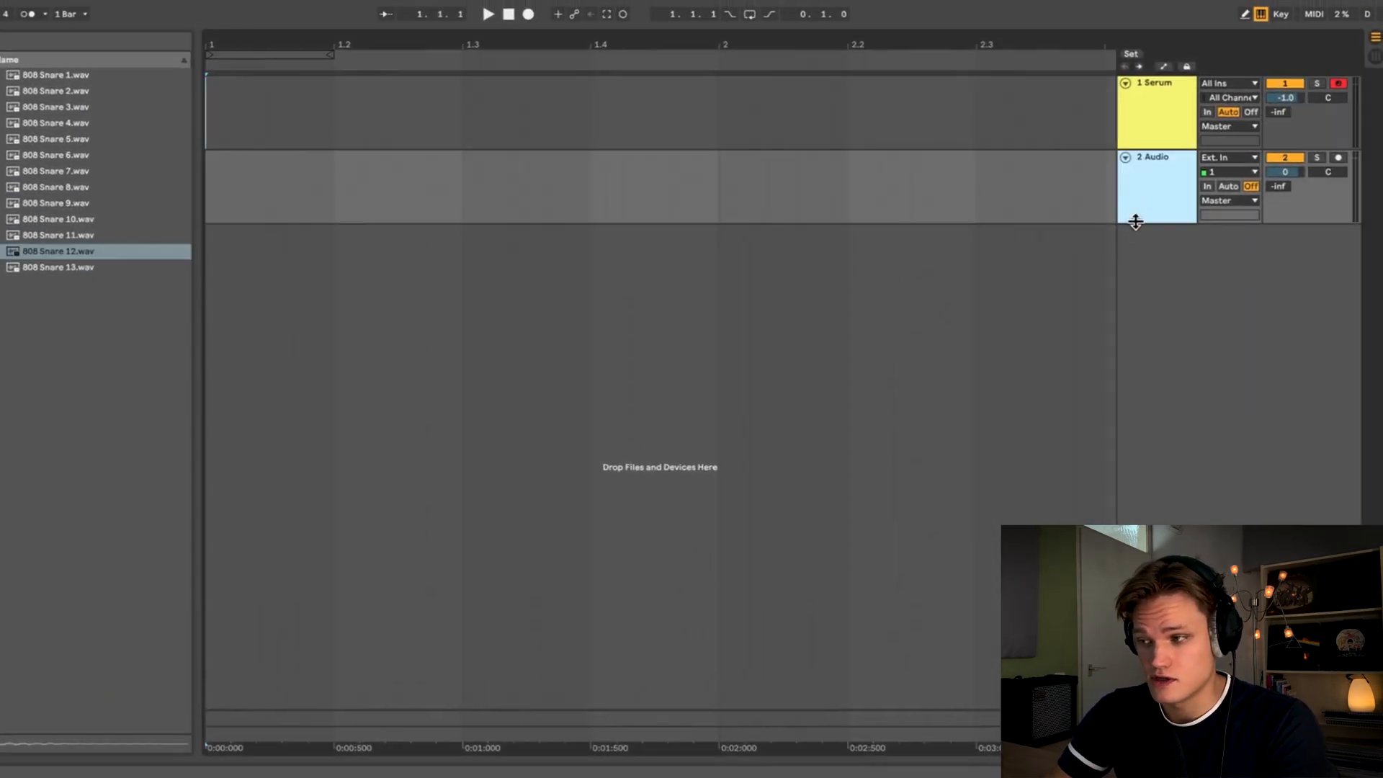
left_click_drag(1134, 222, 1136, 286)
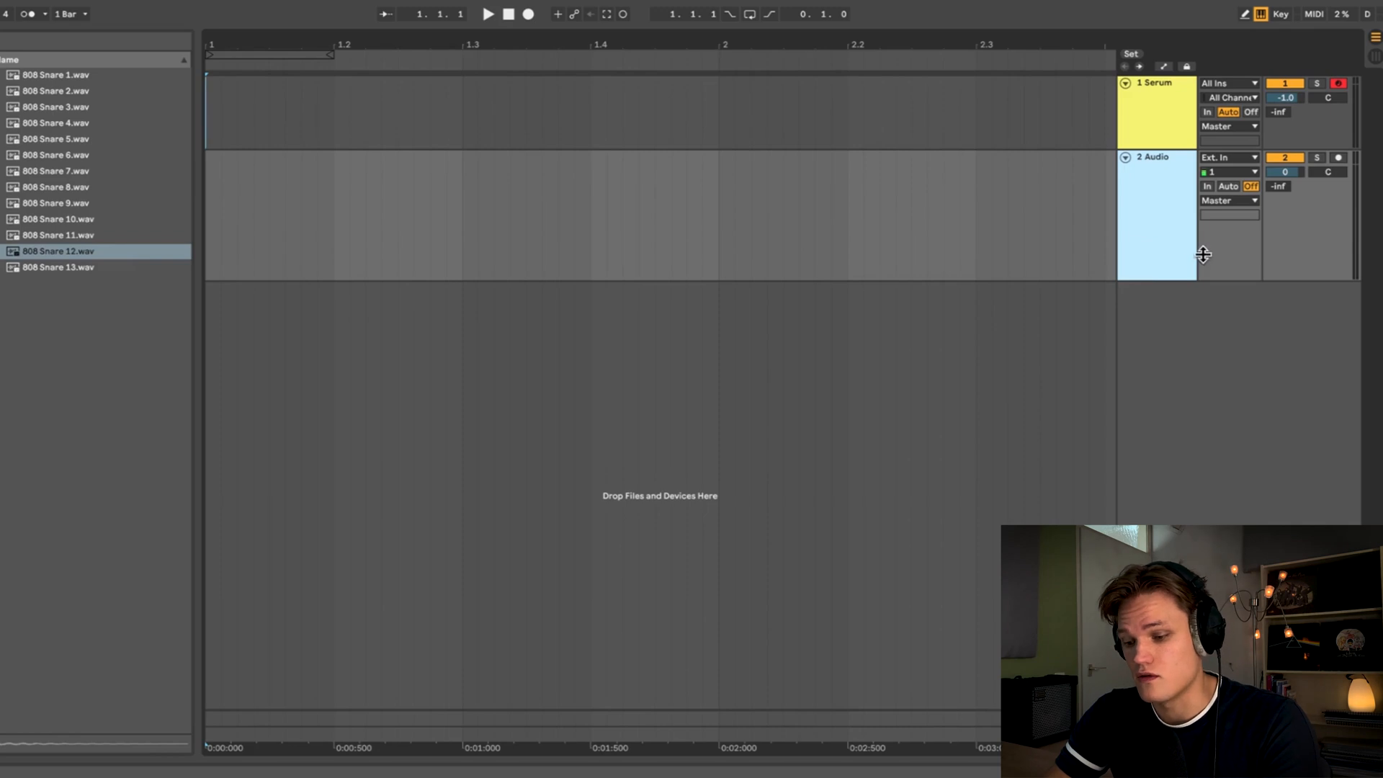
left_click(1337, 158)
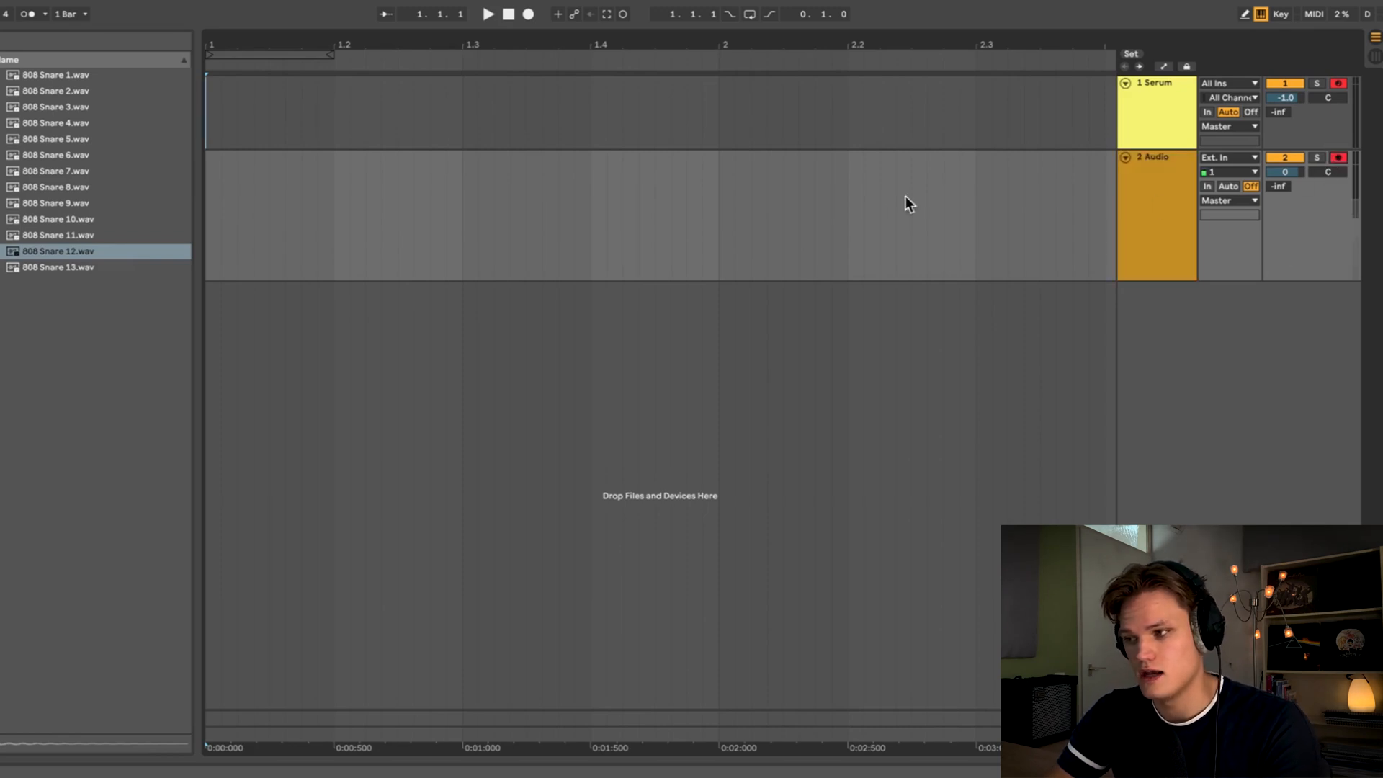
left_click(1225, 163)
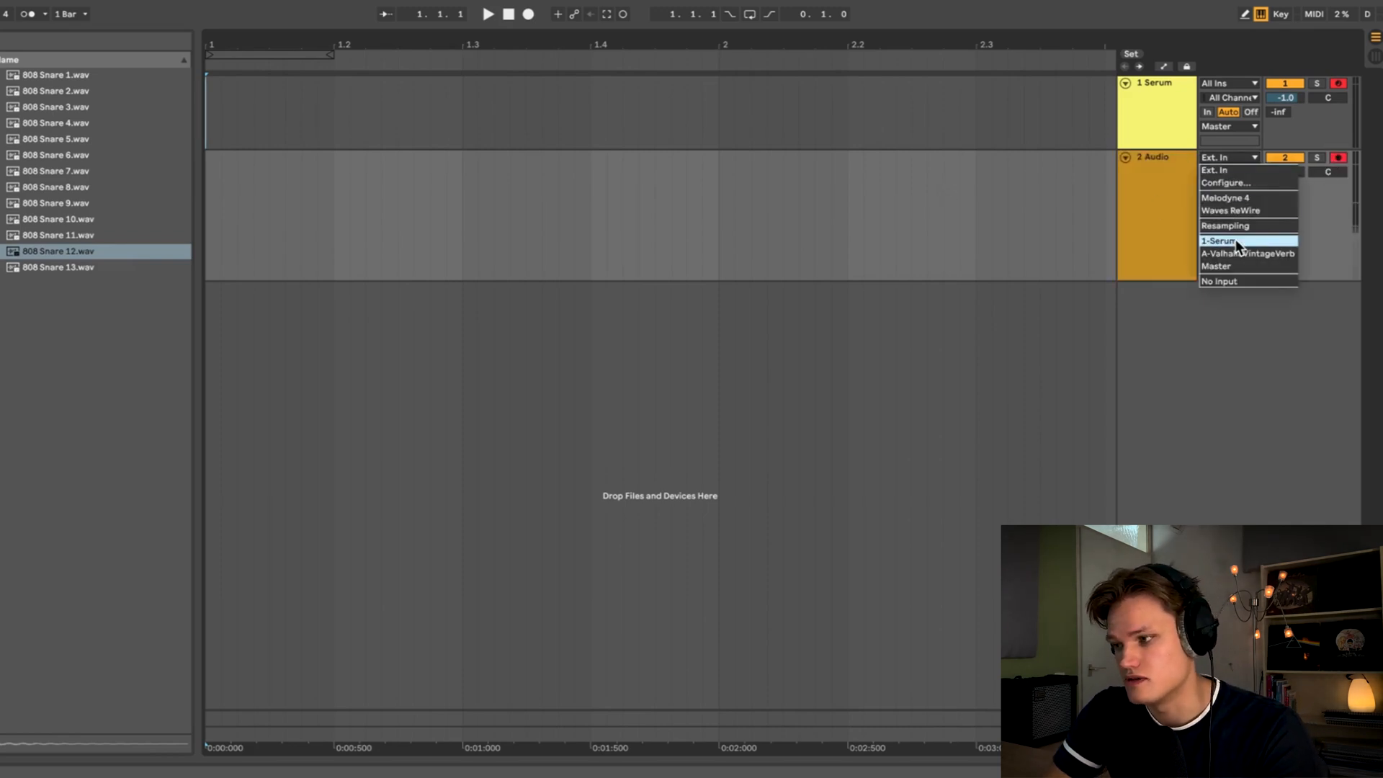
left_click(1234, 239)
- Record the Serum snare output onto the audio track
left_click(208, 94)
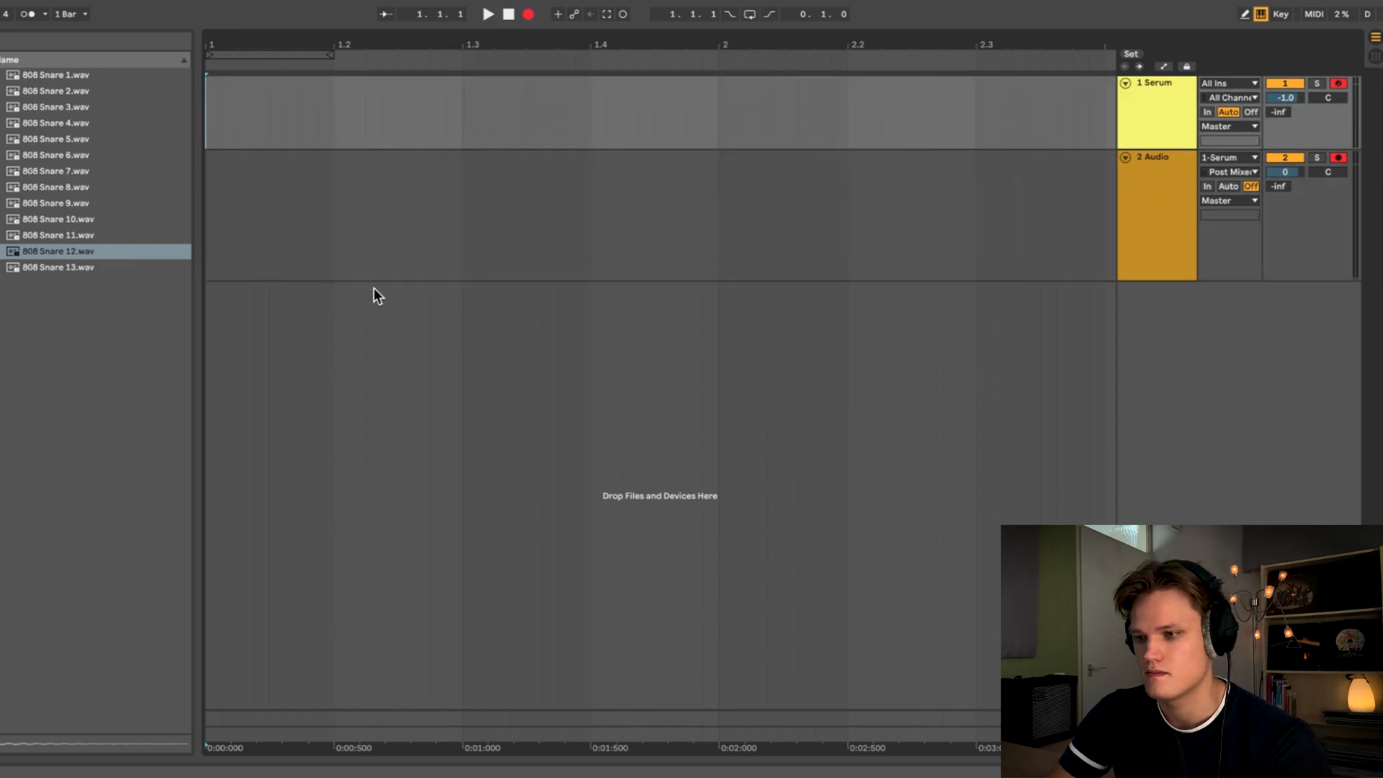
key("space")
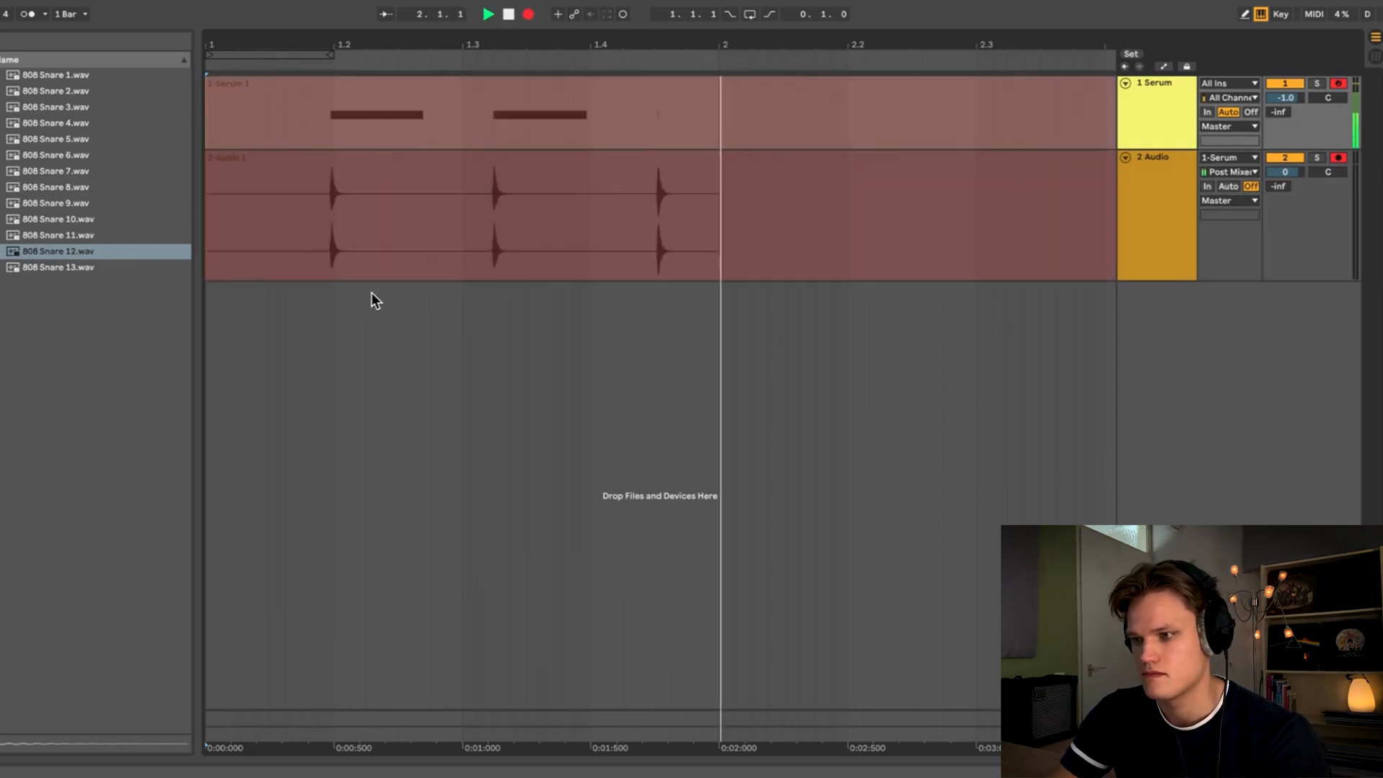
key("space")
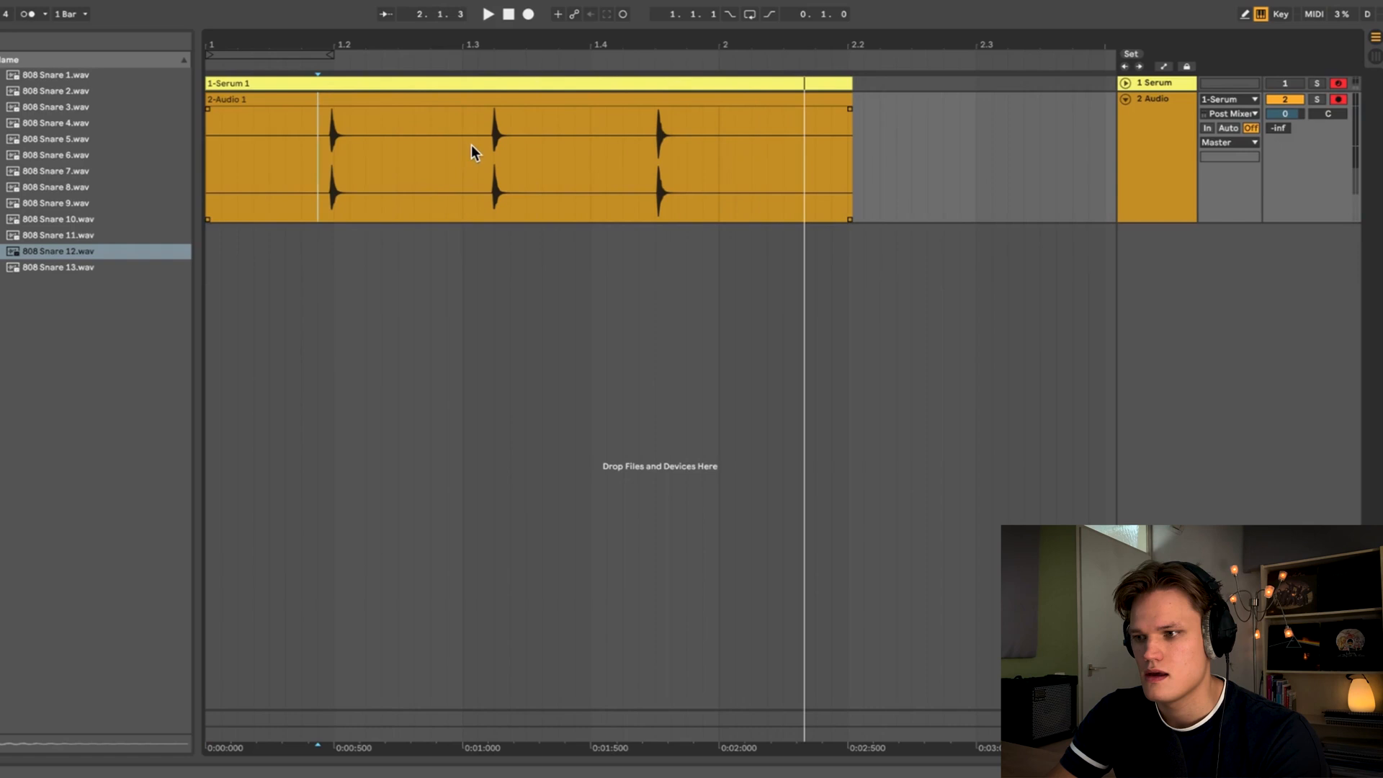
- Delete the recorded audio before and after the second hit, keeping a single snare hit
left_click_drag(477, 146, 206, 146)
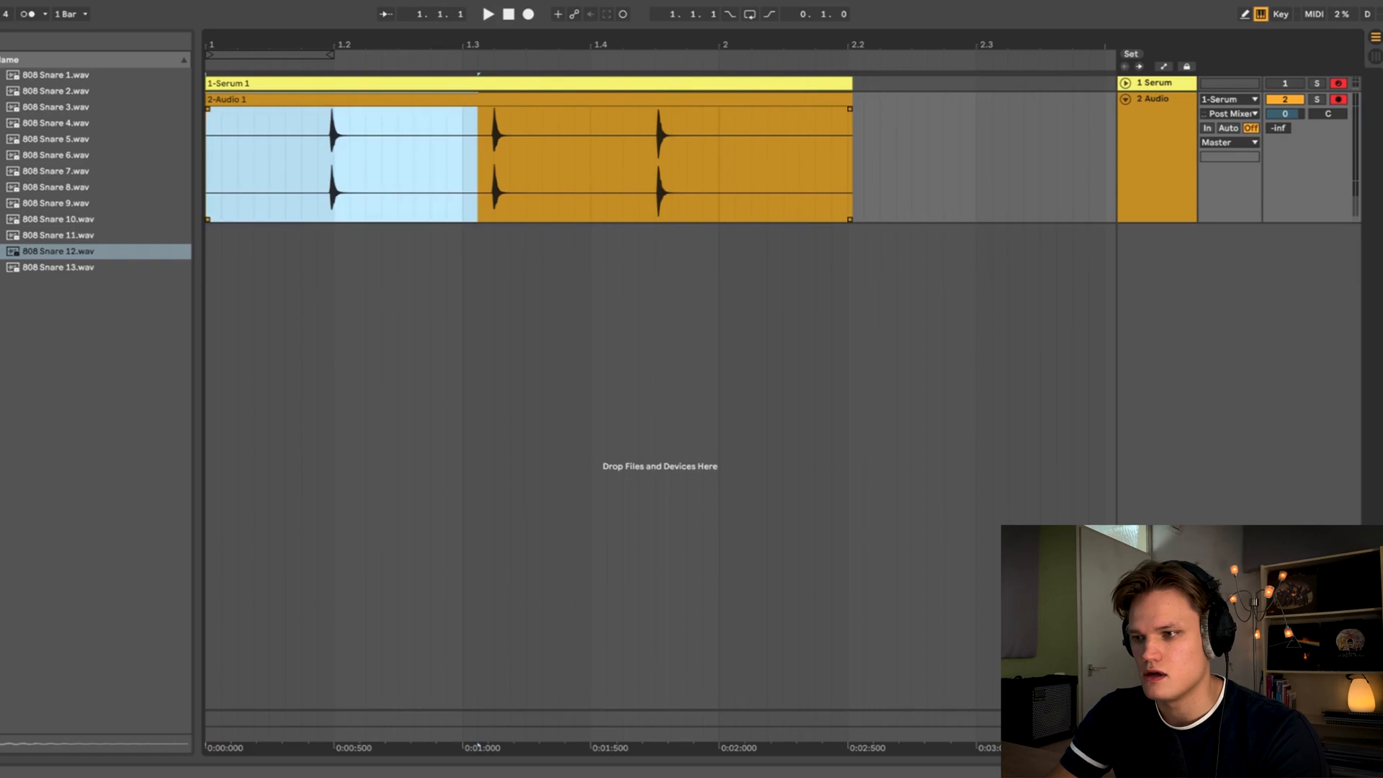
key("Delete")
left_click_drag(526, 146, 963, 170)
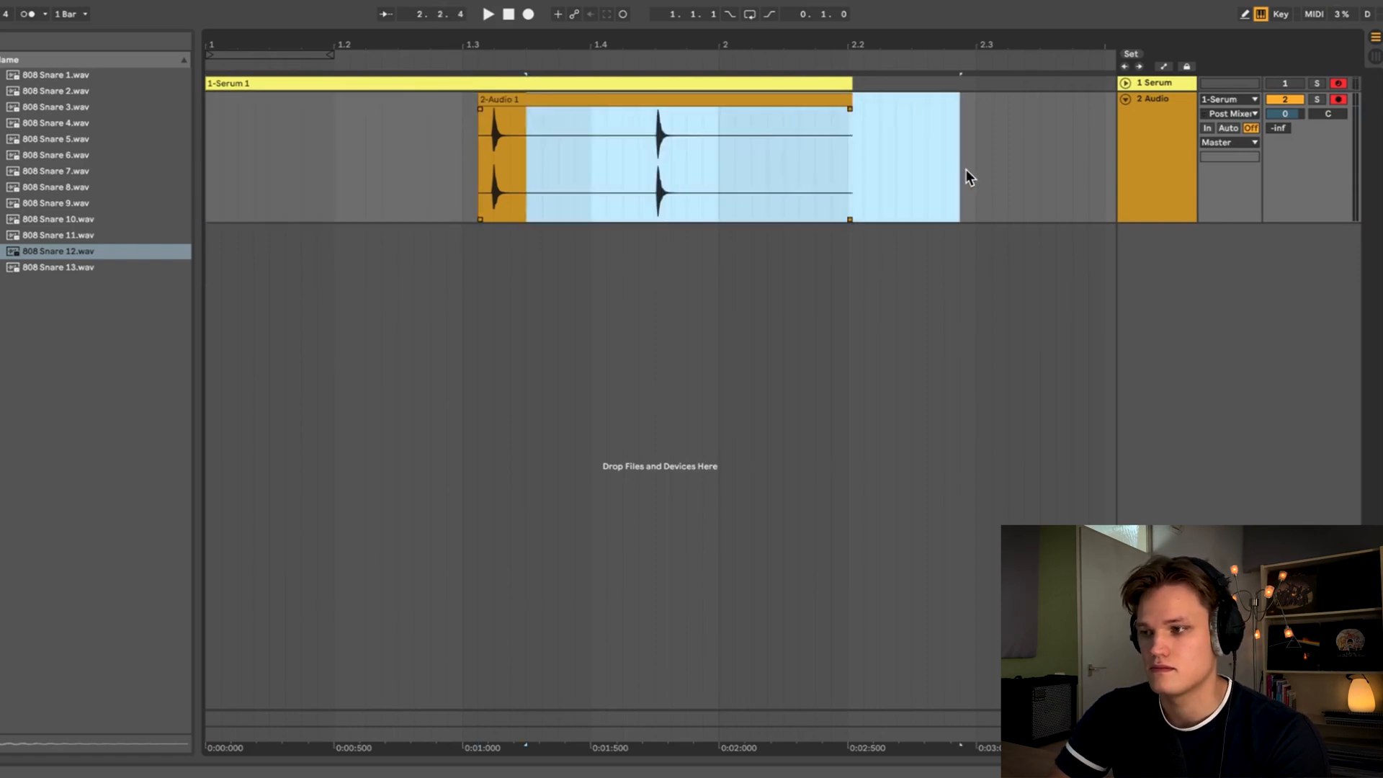
key("Delete")
- Split the clip at the start of the transient and delete the silence before it
left_click(477, 147)
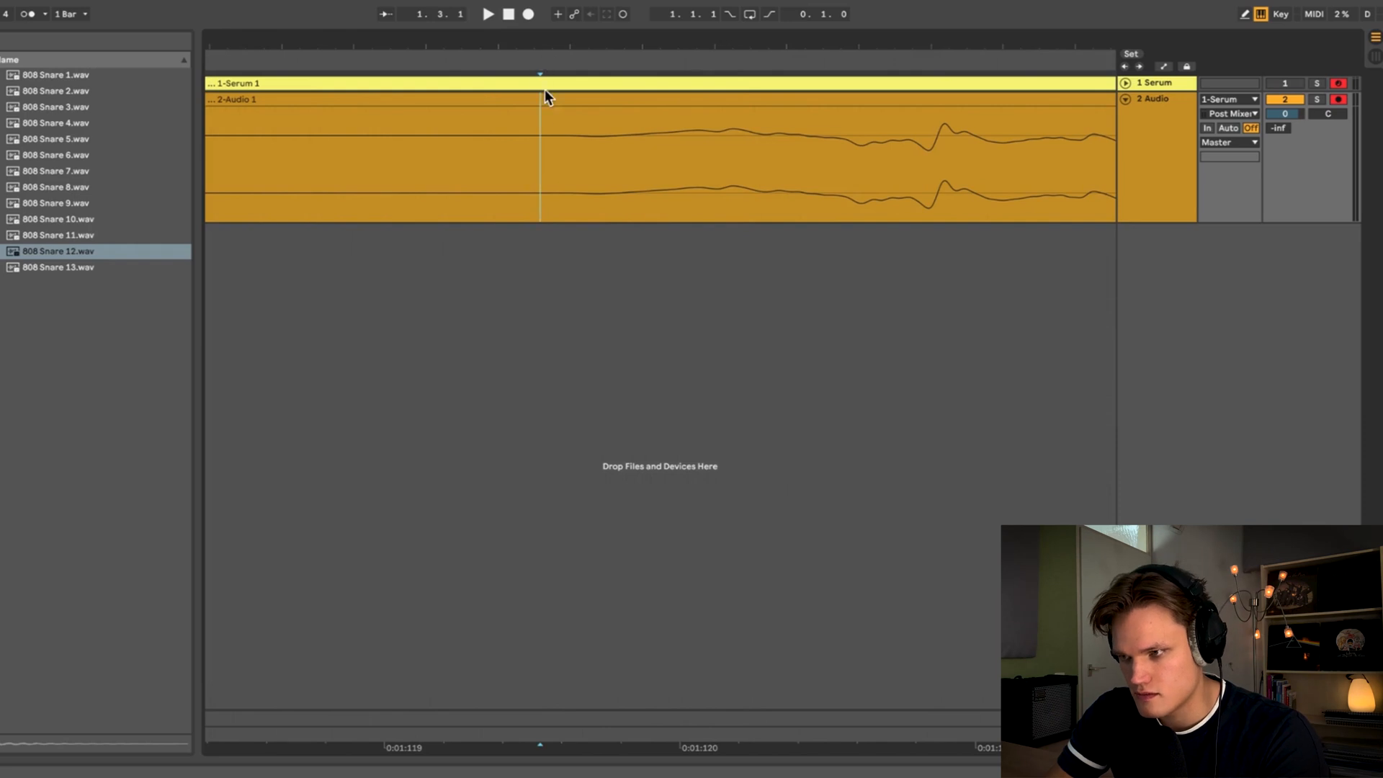
key("ctrl+e")
key("Delete")
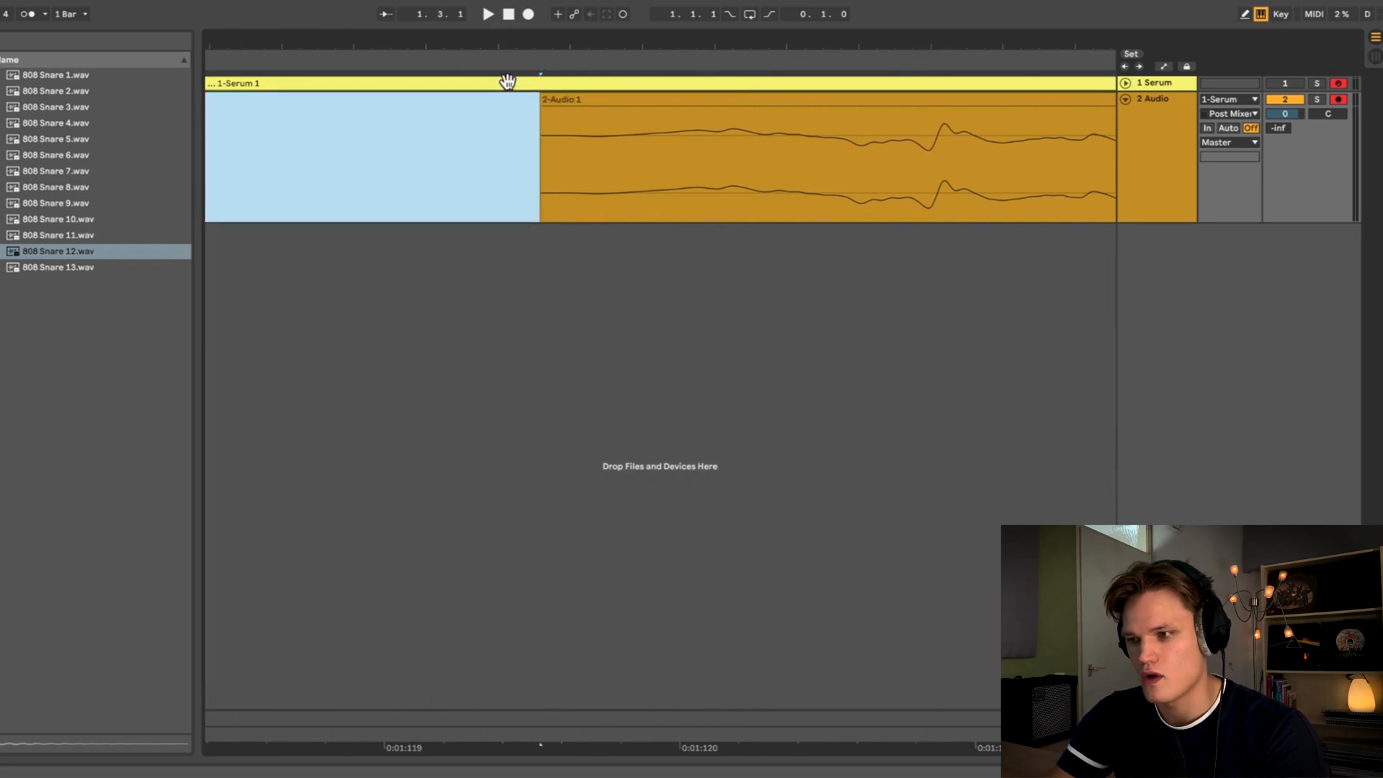
left_click(542, 124)
- Add a fade-out to the end of the snare clip
left_click_drag(583, 45, 728, 6)
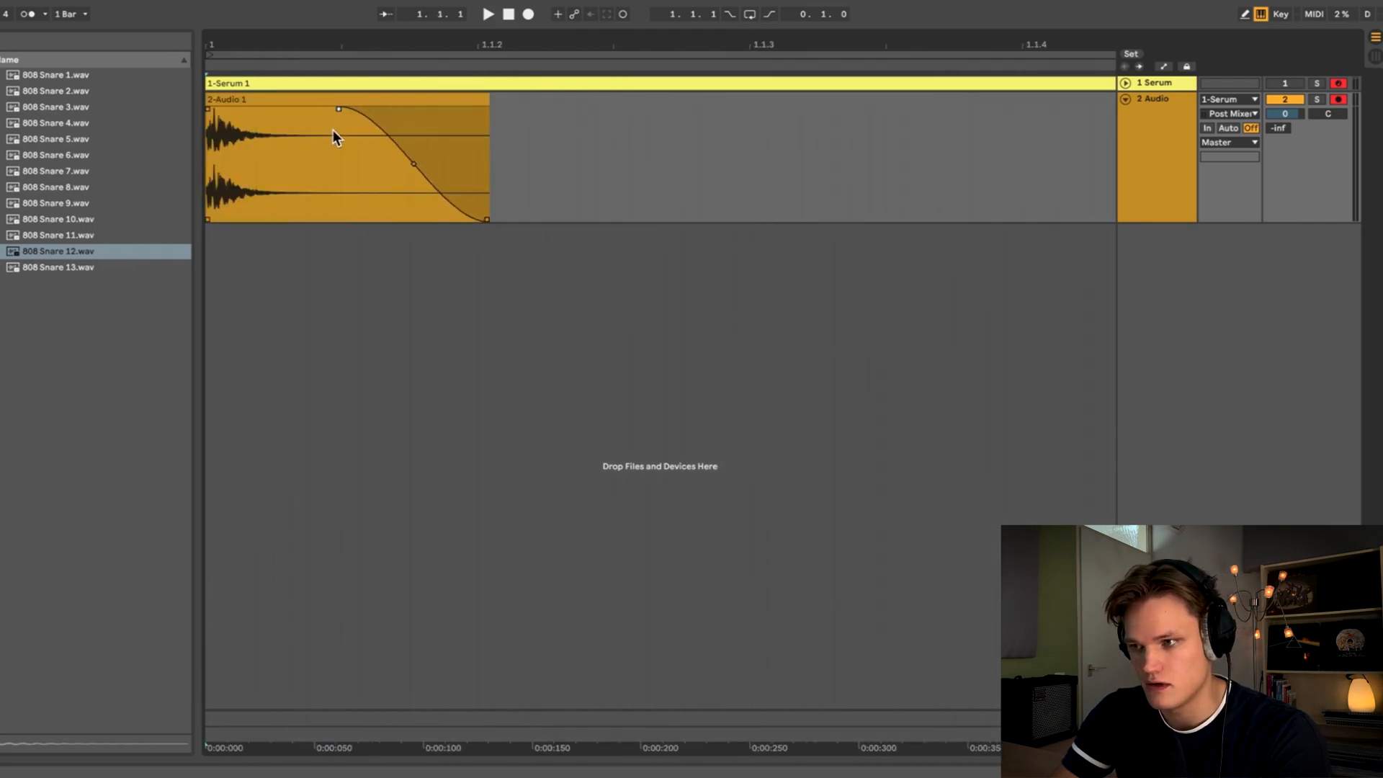
left_click_drag(546, 129, 481, 140)
left_click_drag(423, 45, 334, 37)
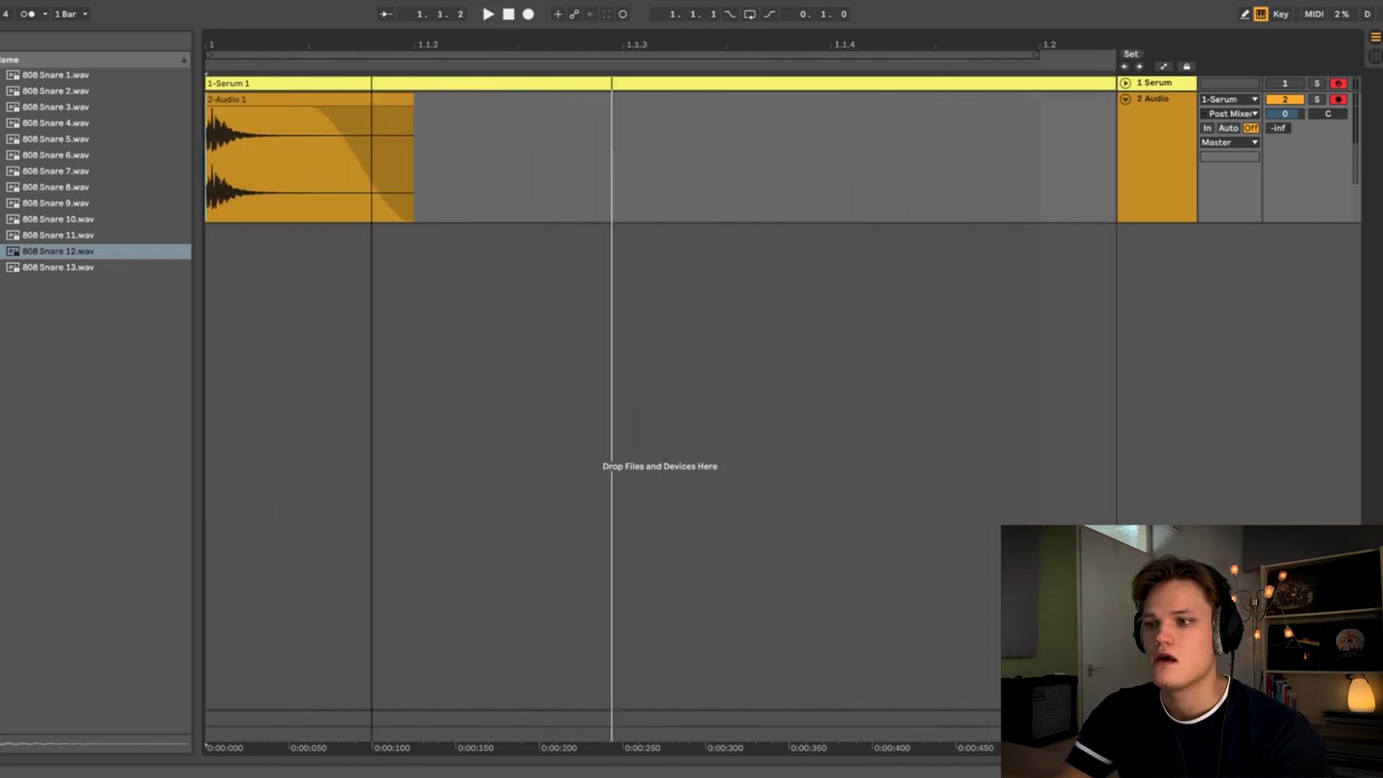
- Load FabFilter Pro-Q 3 onto the audio track and play the snare
left_click(1150, 165)
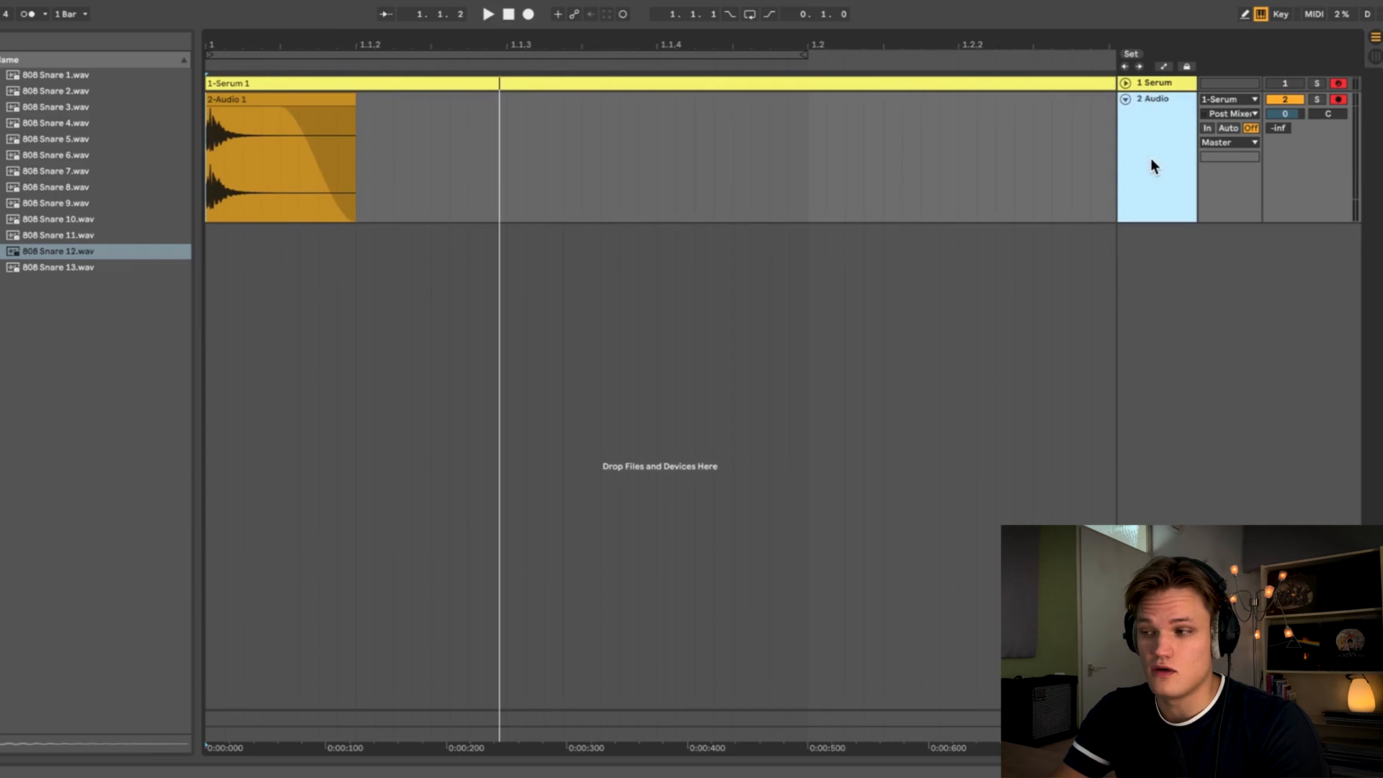
key("Home")
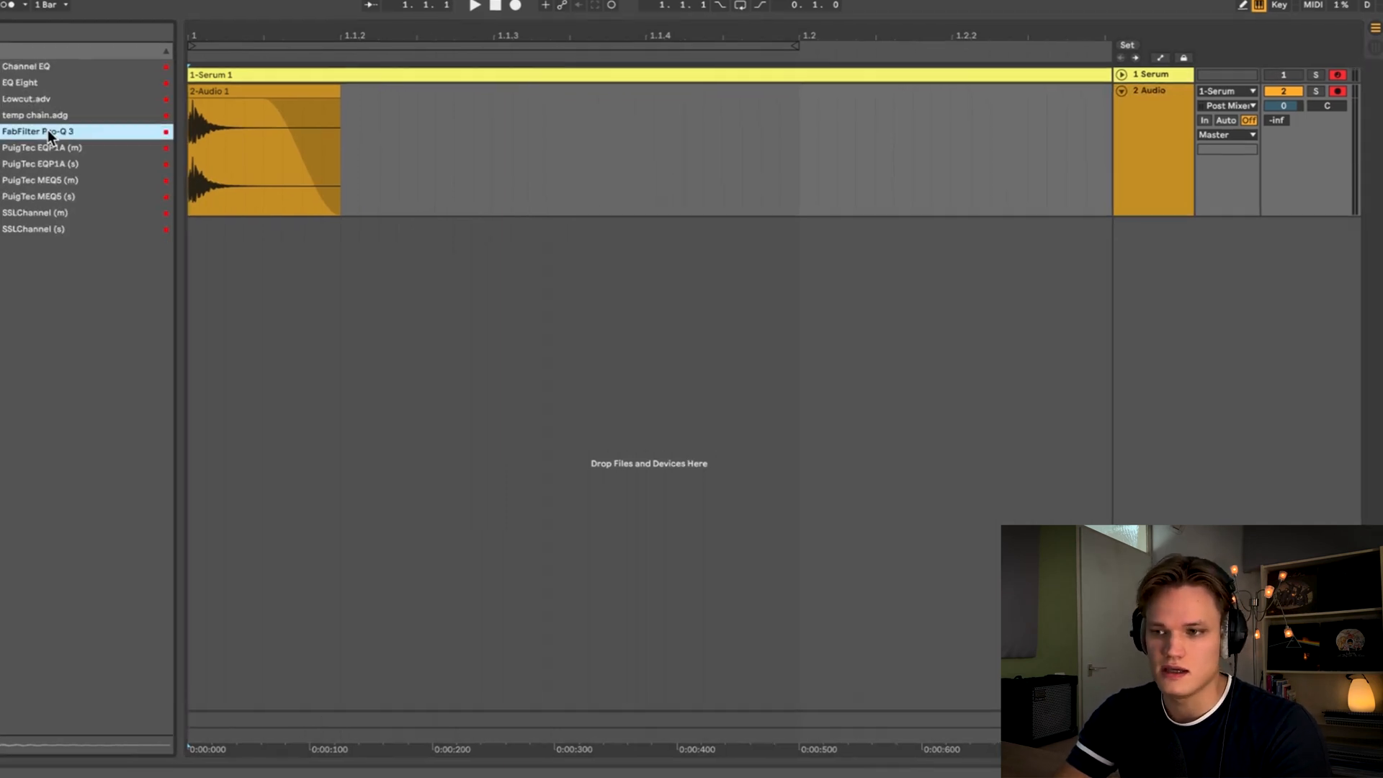
left_click_drag(67, 137, 271, 214)
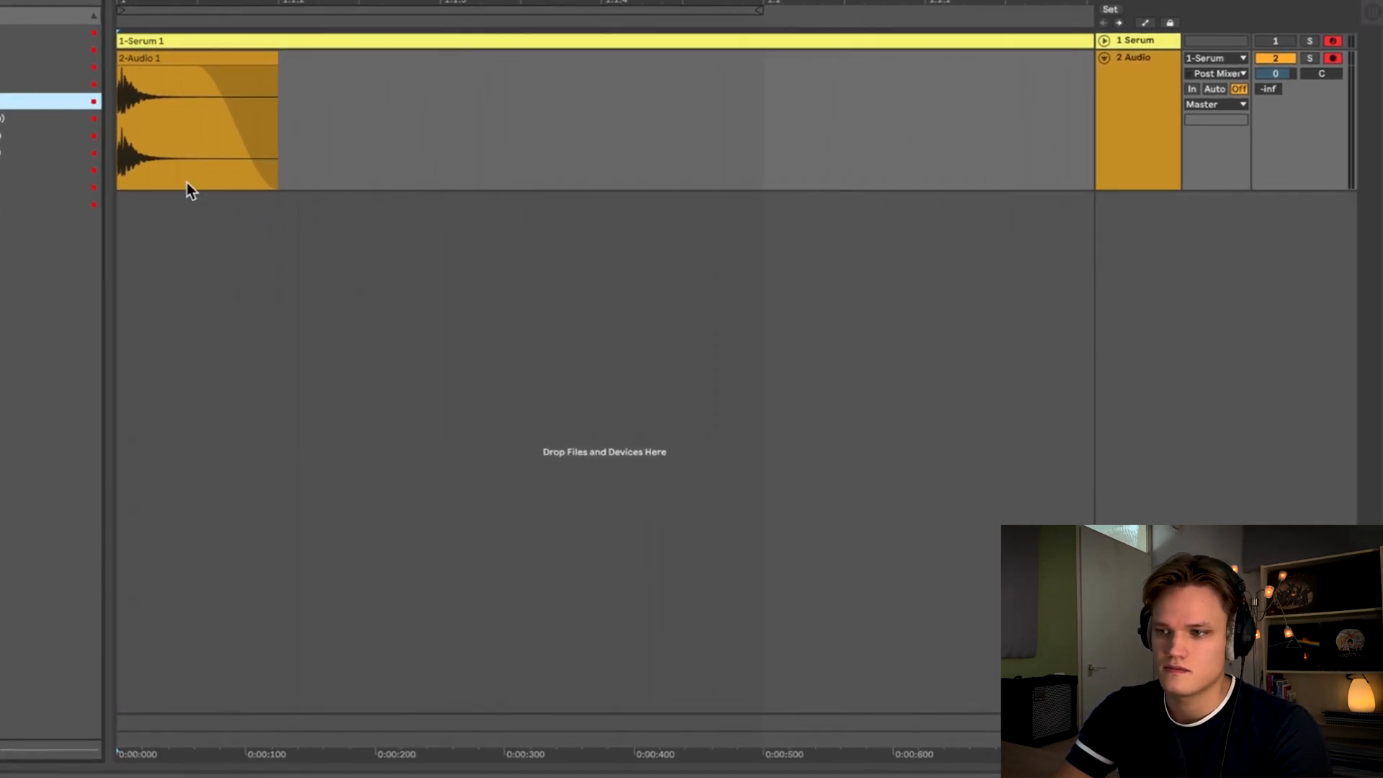
left_click(98, 267)
key("space")
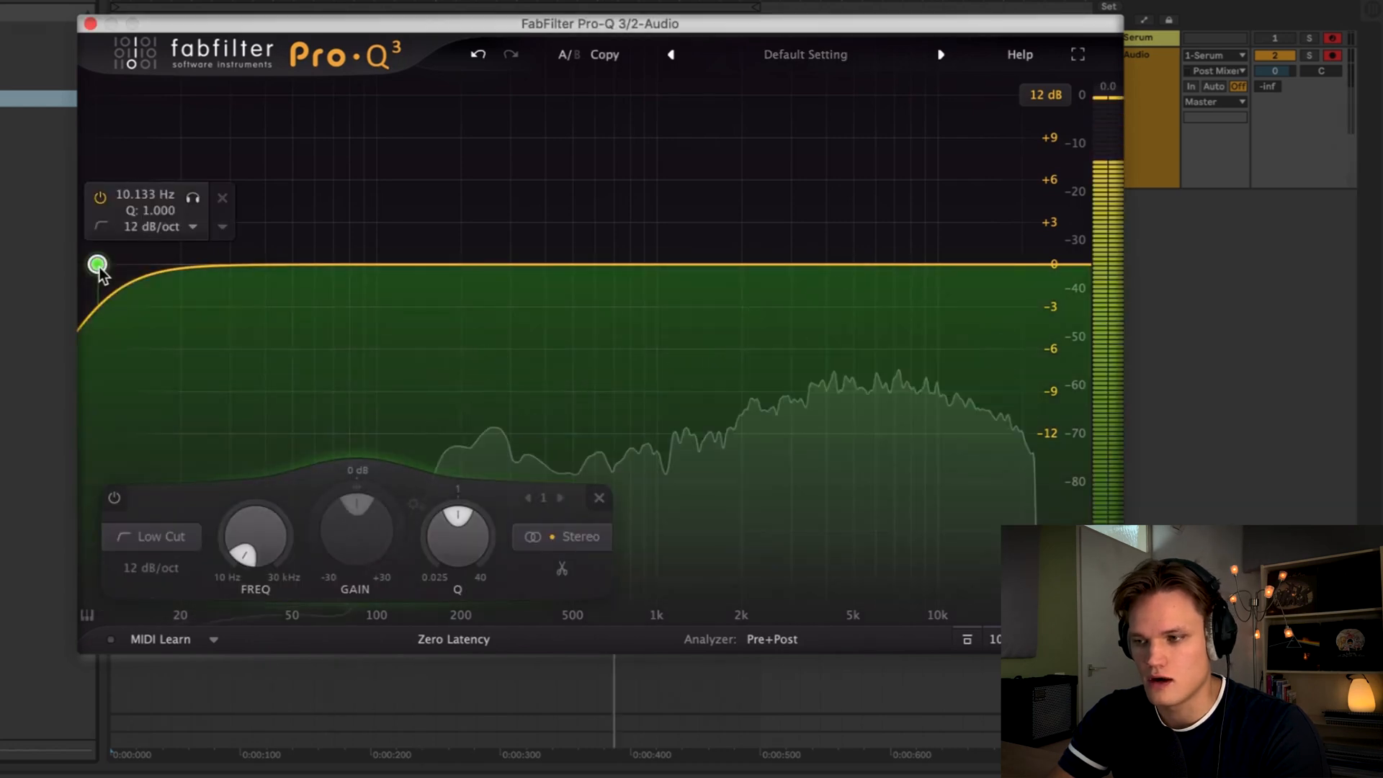
- Raise the low cut and add a bell band of +2 dB around 1526 Hz
left_click_drag(99, 267, 383, 294)
left_click_drag(604, 269, 708, 236)
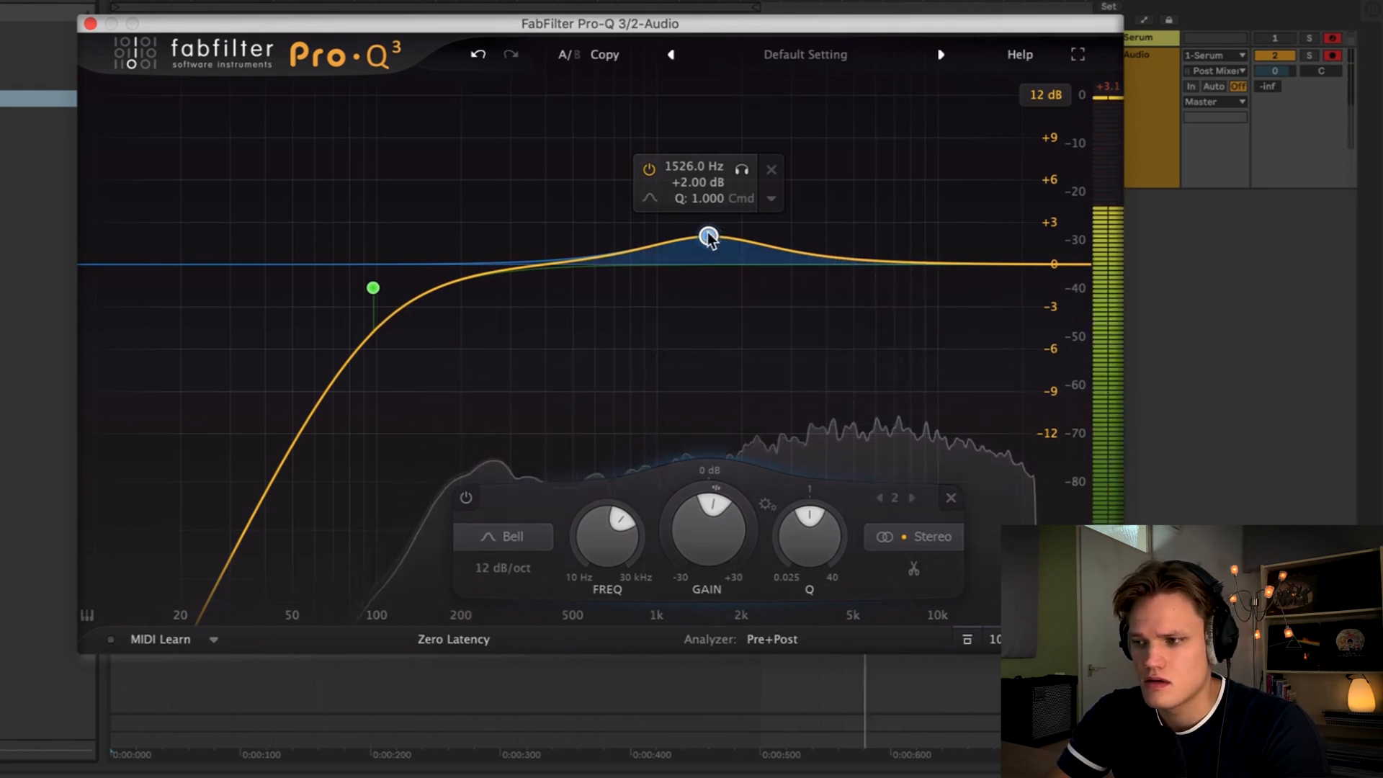
mouse_move(708, 235)
left_mouse_down()
mouse_move(694, 229)
mouse_move(704, 236)
left_mouse_up()
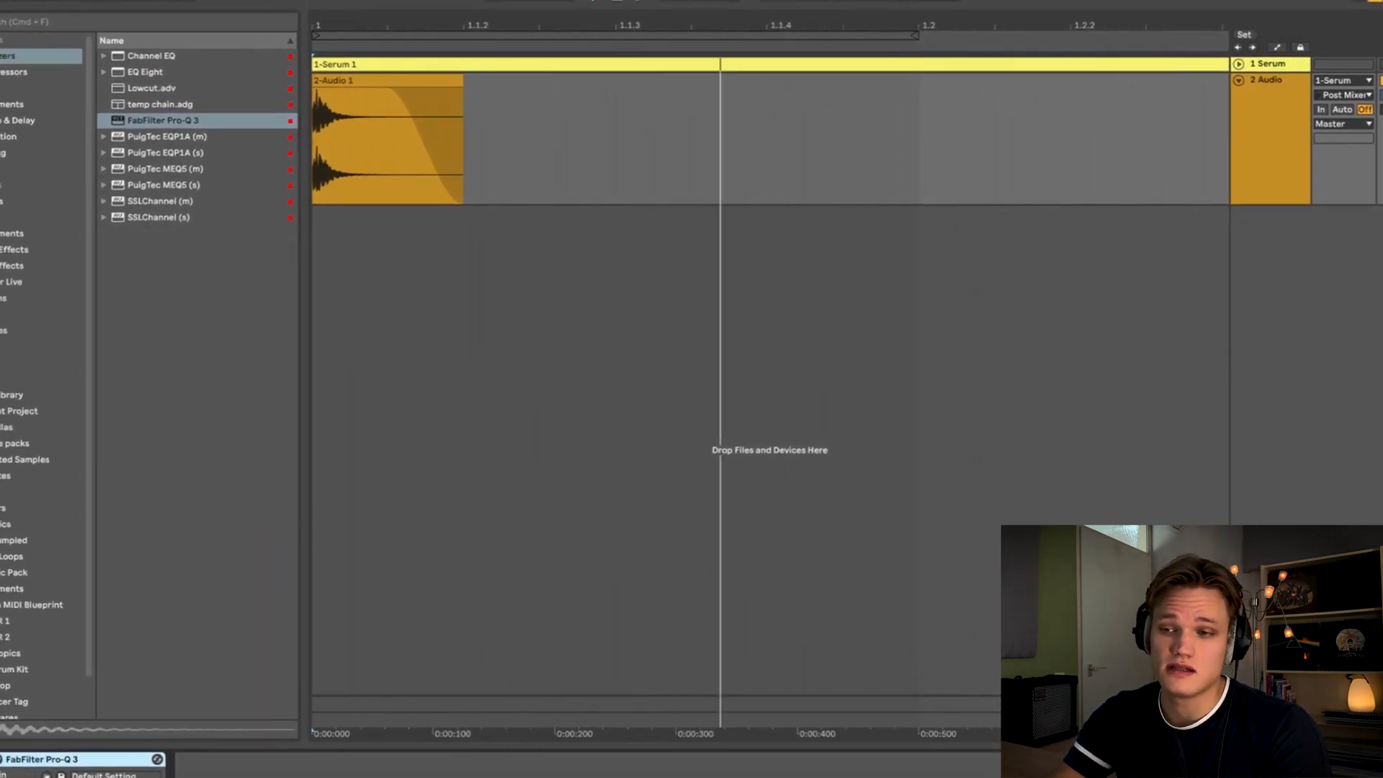
- Load FabFilter Saturn 2 onto the audio track and split it into three bands
left_click(9, 136)
left_click_drag(133, 118, 436, 269)
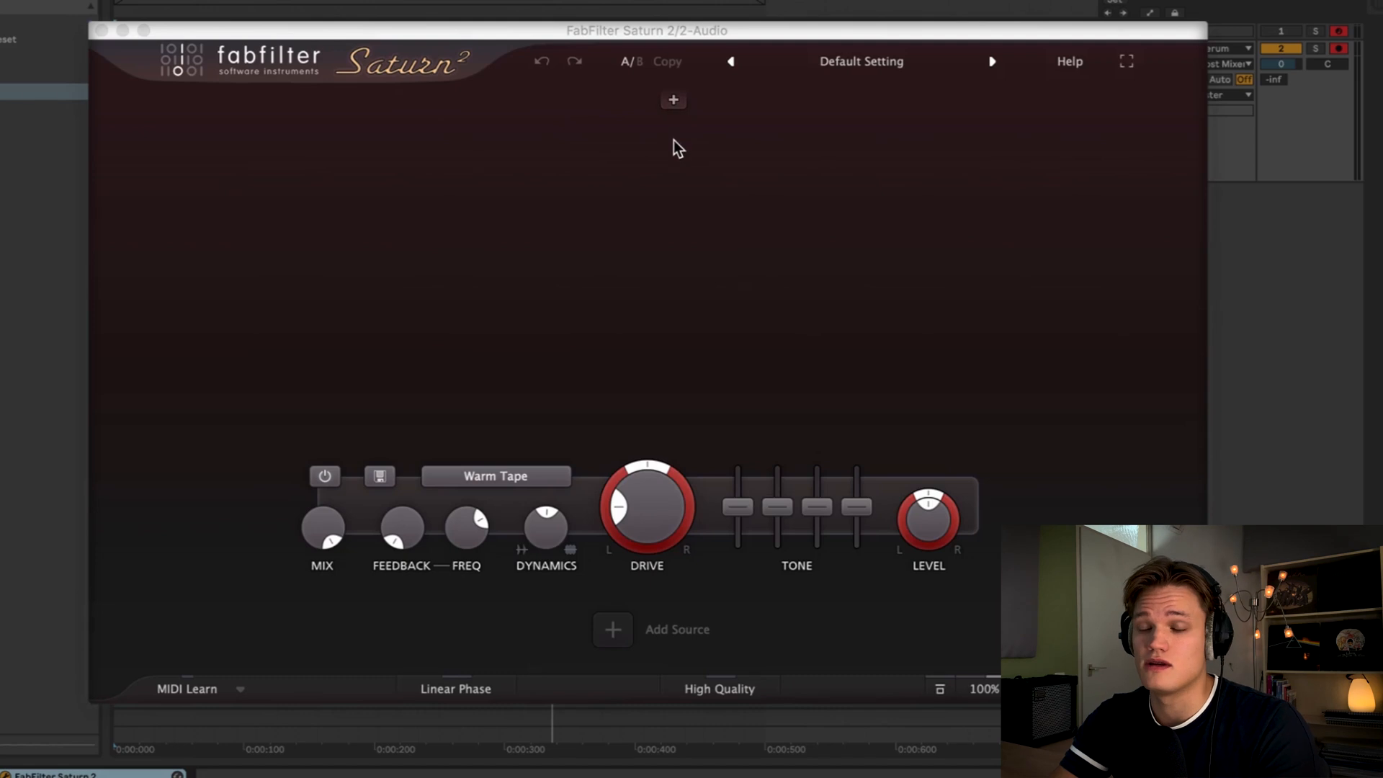
left_click(566, 116)
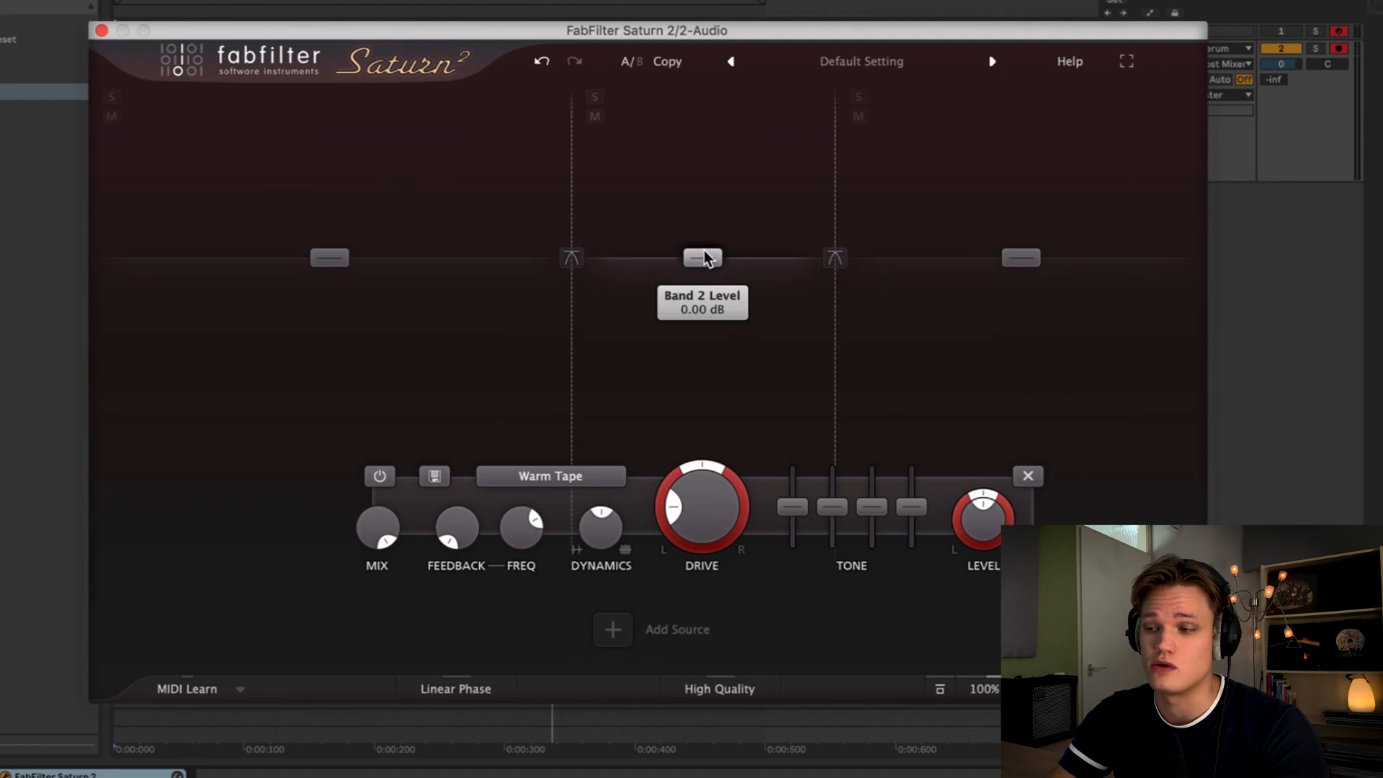
- Boost the middle band's level and drive and set its saturation style to Clean Tube
left_click_drag(703, 256, 739, 193)
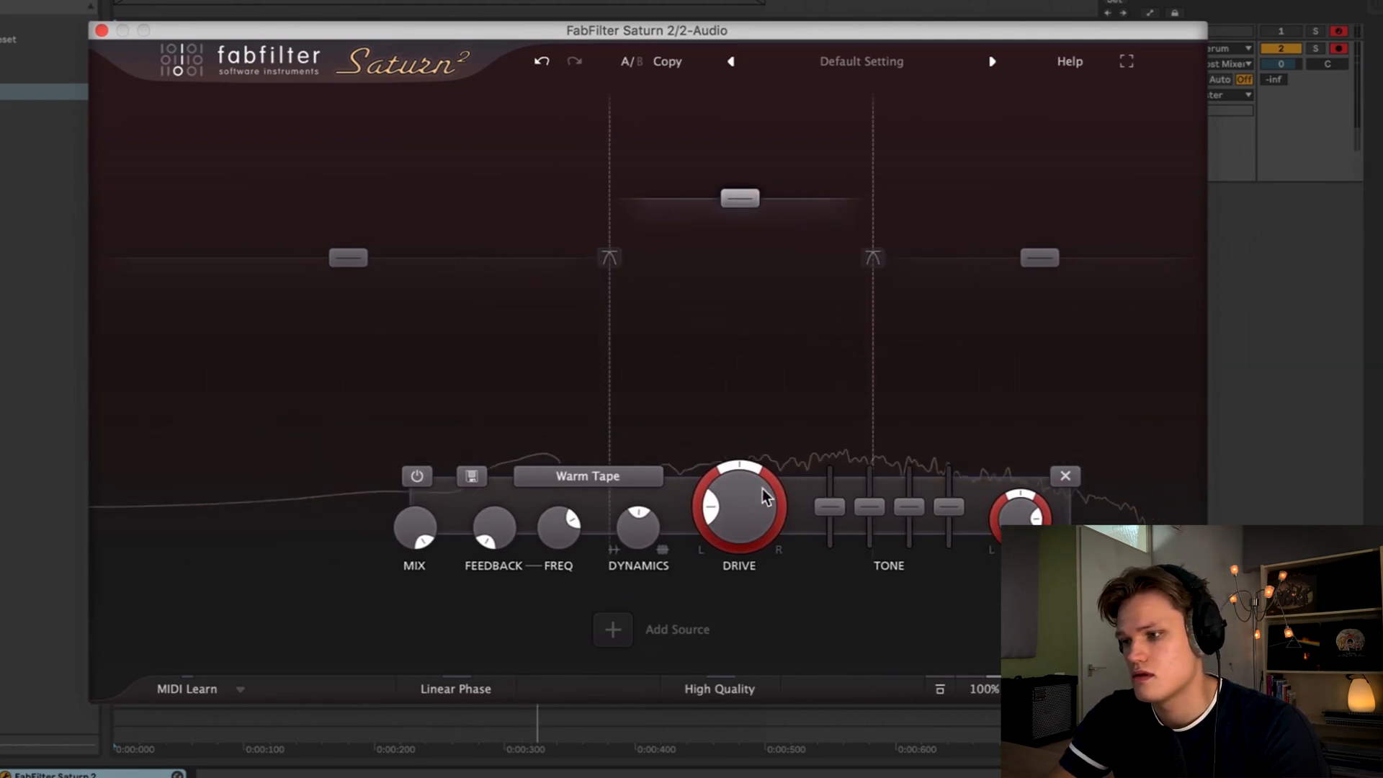
left_click_drag(756, 518, 758, 343)
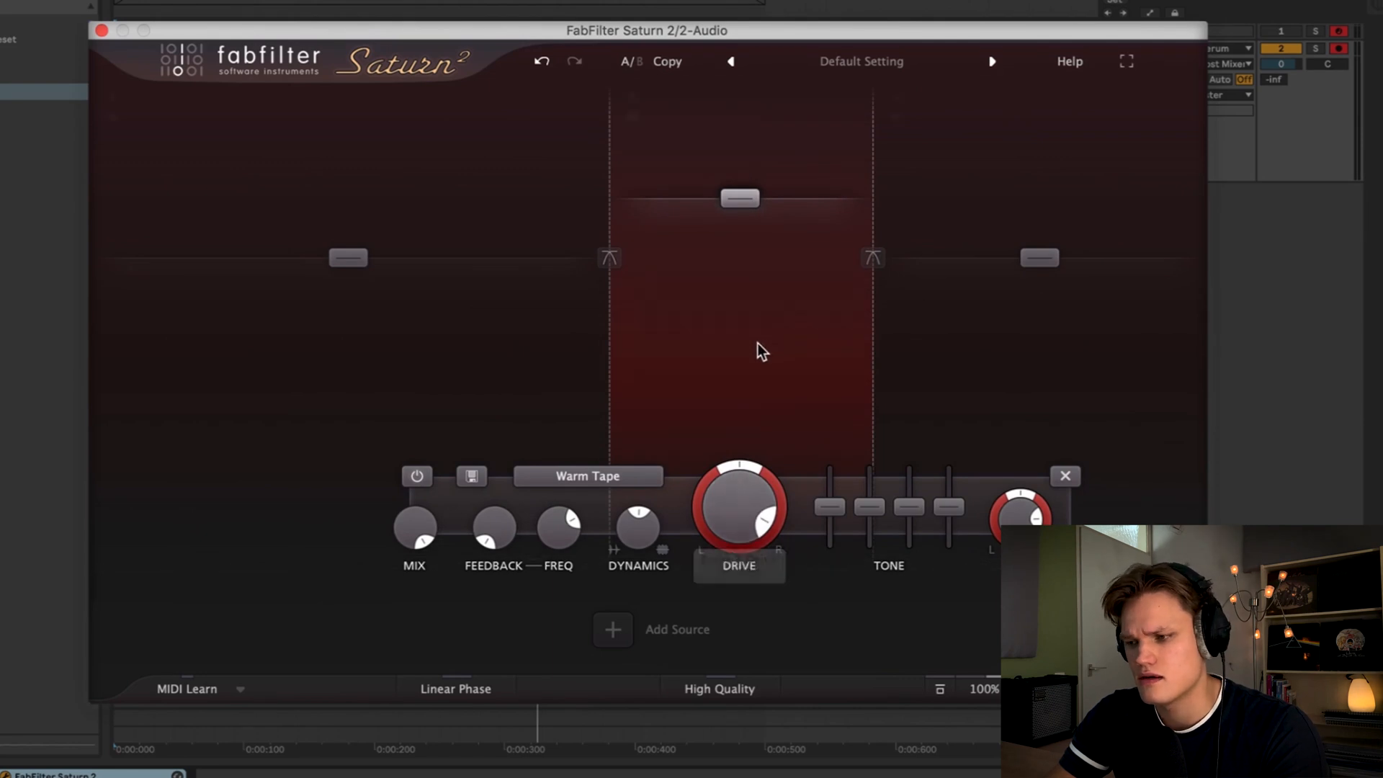
left_click(594, 474)
mouse_move(595, 504)
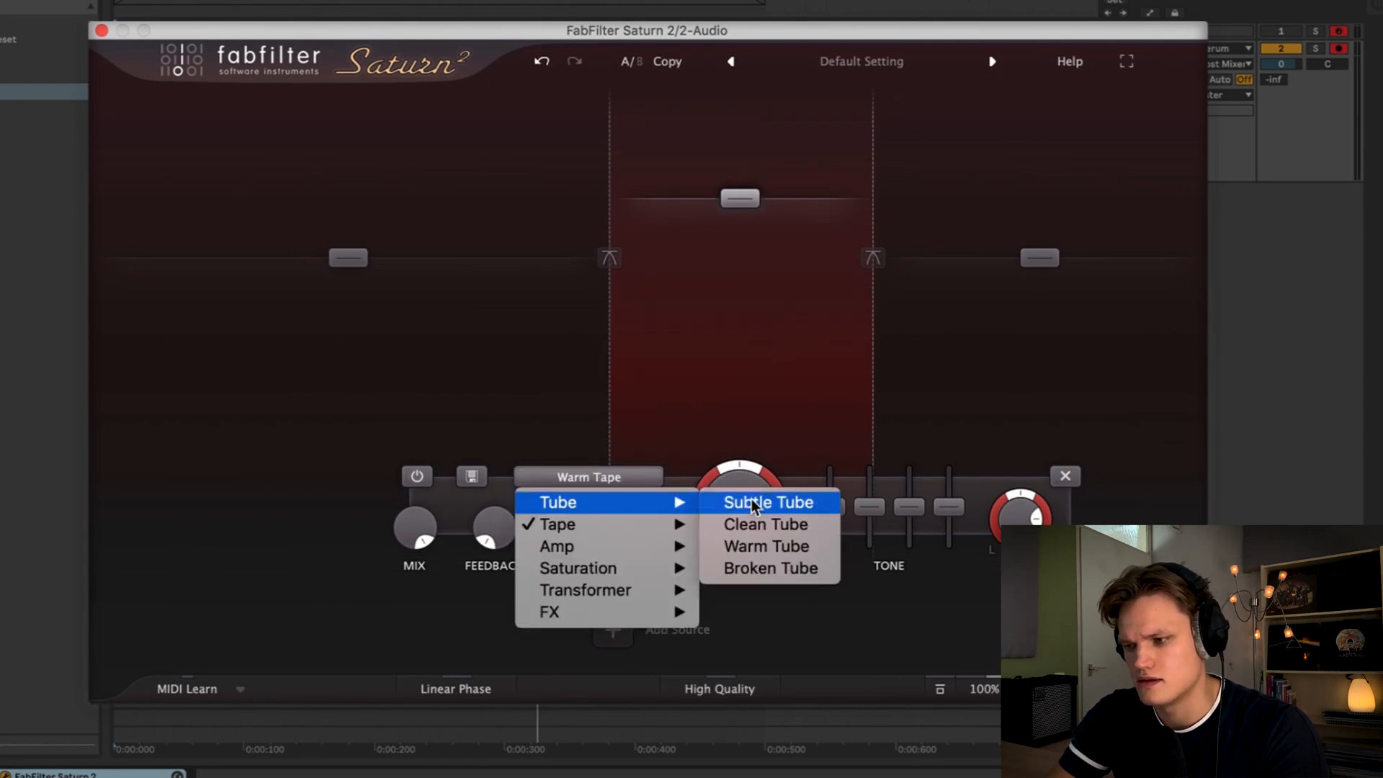
left_click(775, 523)
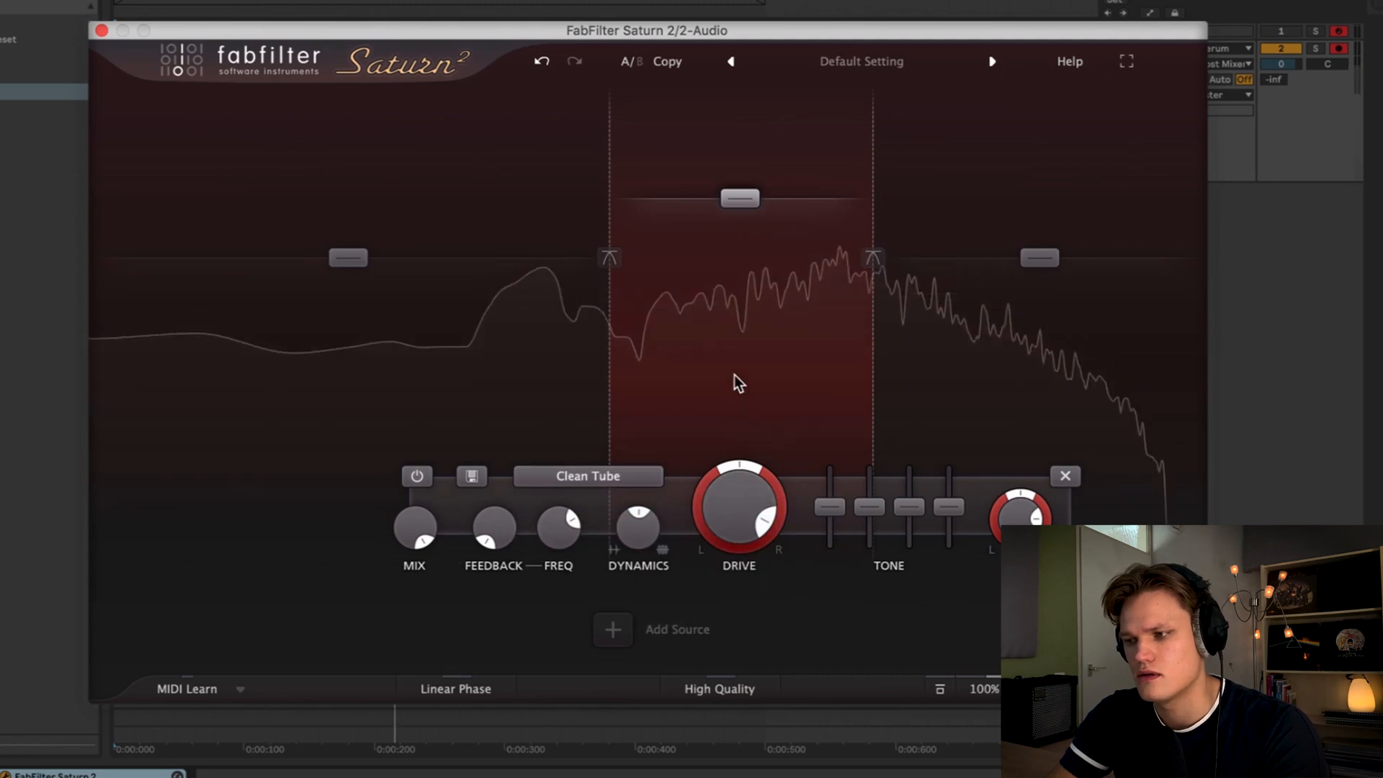
- Raise the middle band's level to about +18 dB, audition the snare and close Saturn 2
mouse_move(736, 190)
left_mouse_down()
mouse_move(782, 191)
mouse_move(679, 190)
mouse_move(743, 191)
mouse_move(719, 200)
mouse_move(718, 142)
mouse_move(727, 180)
left_mouse_up()
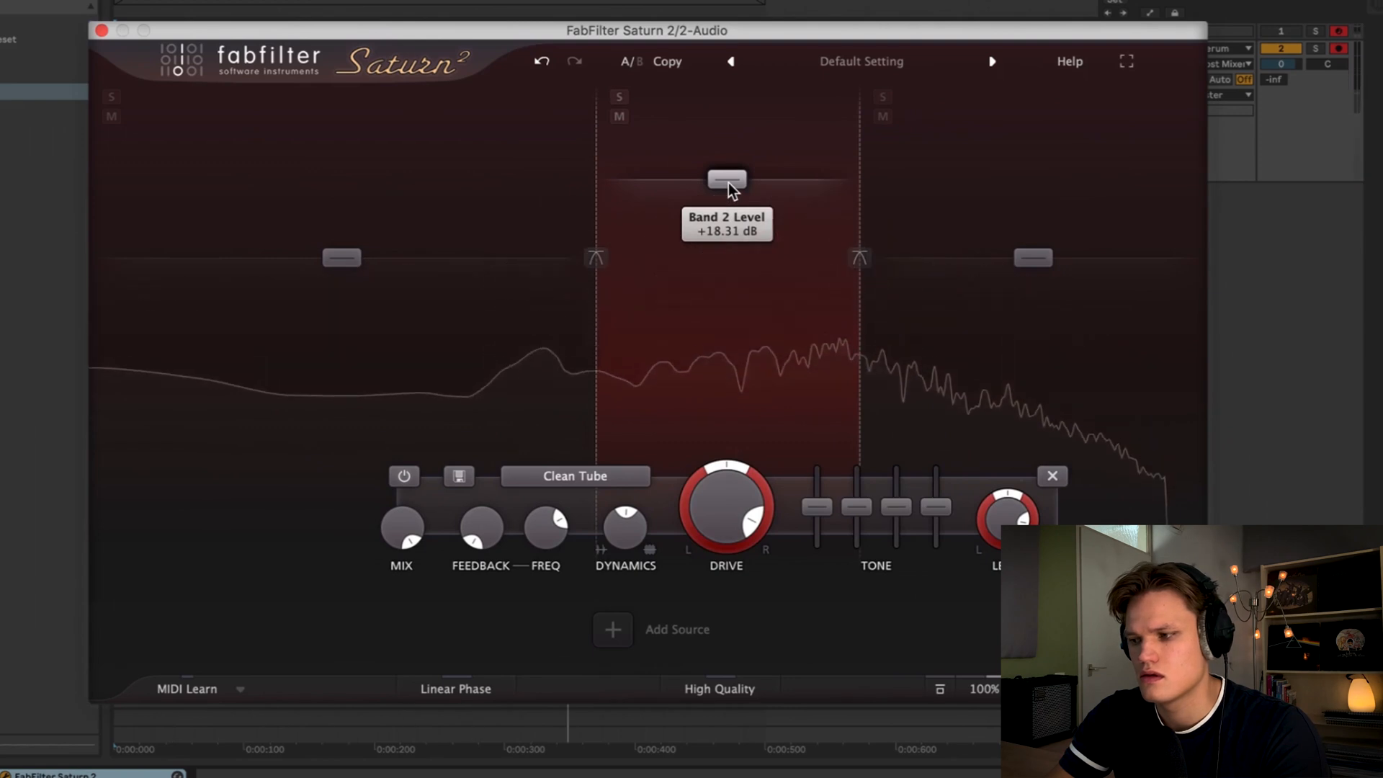
key("space")
key("space")
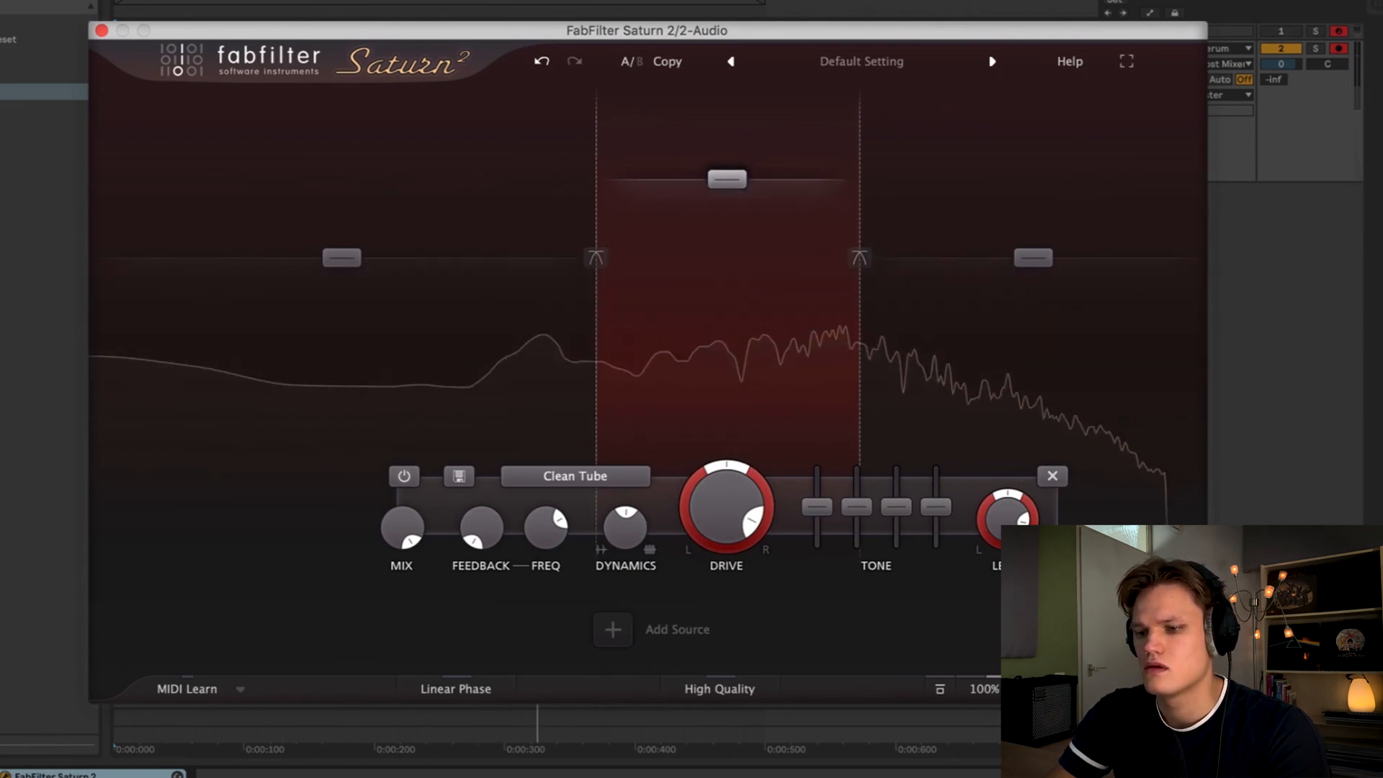
key("space")
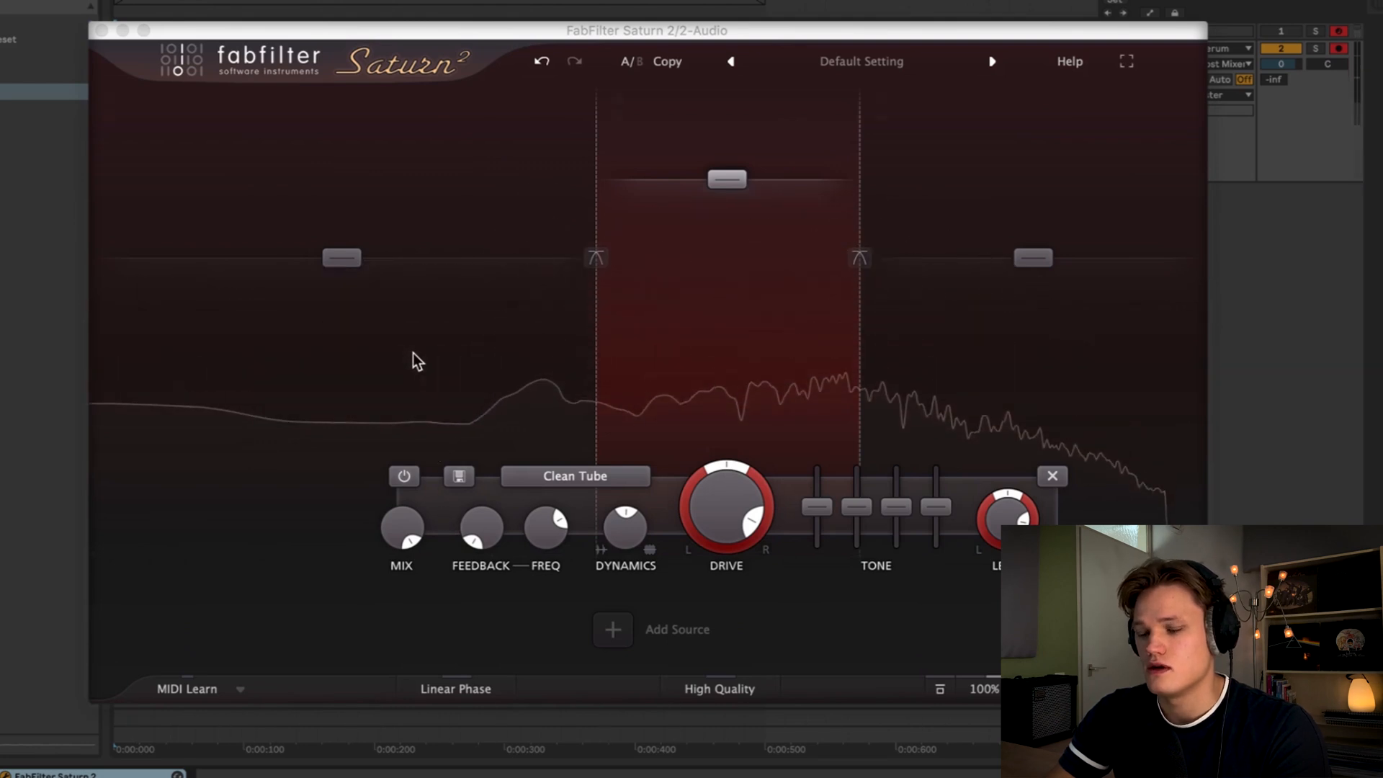
key("space")
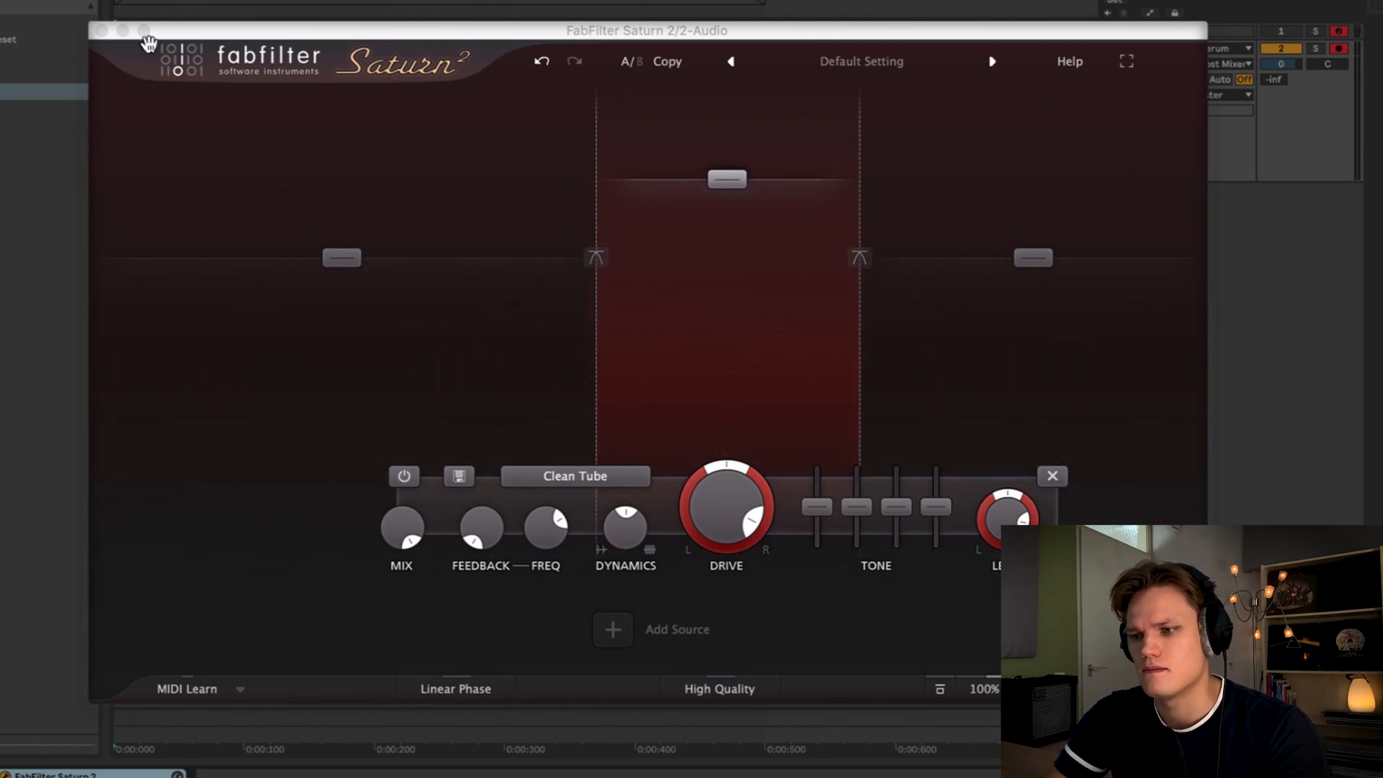
left_click(101, 30)
key("space")
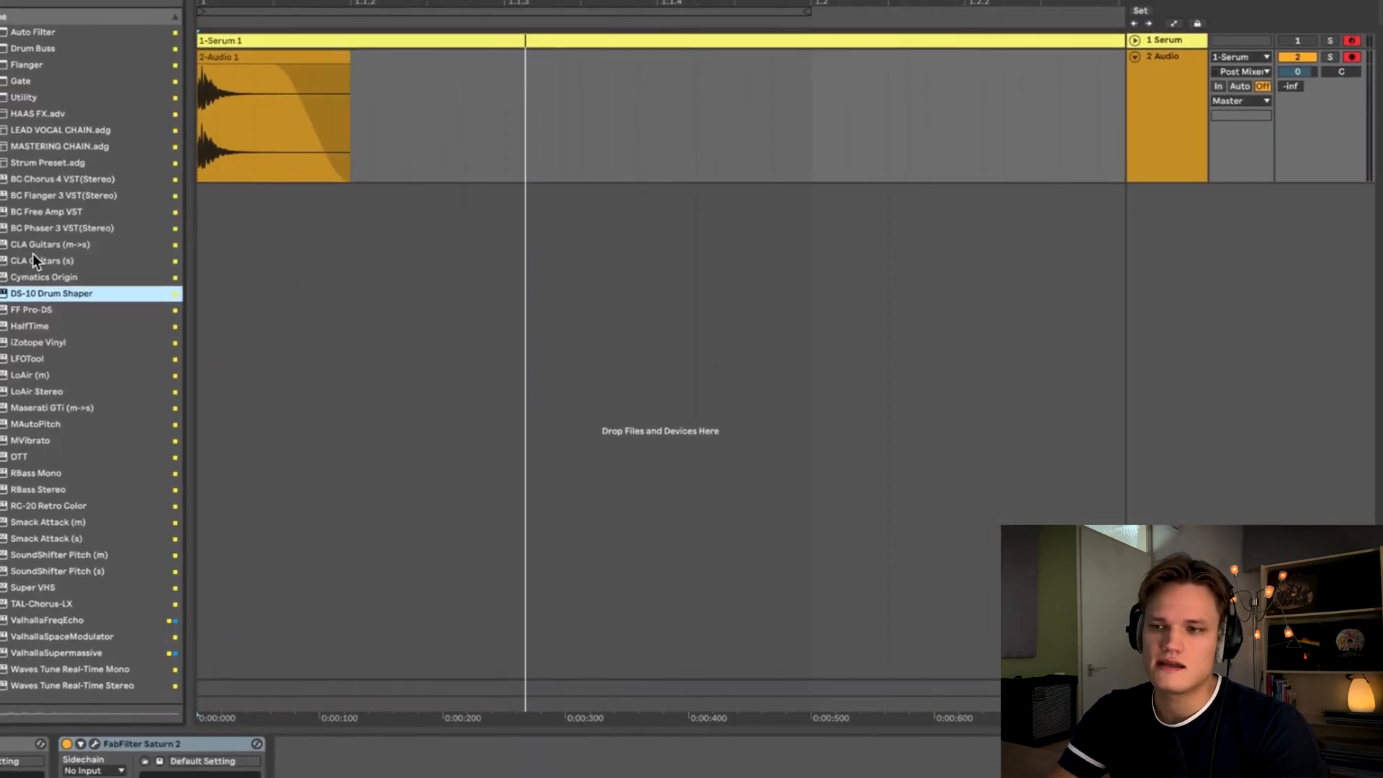
- Load the DS-10 Drum Shaper onto the audio track and switch it to Snare mode
left_click_drag(58, 290, 490, 231)
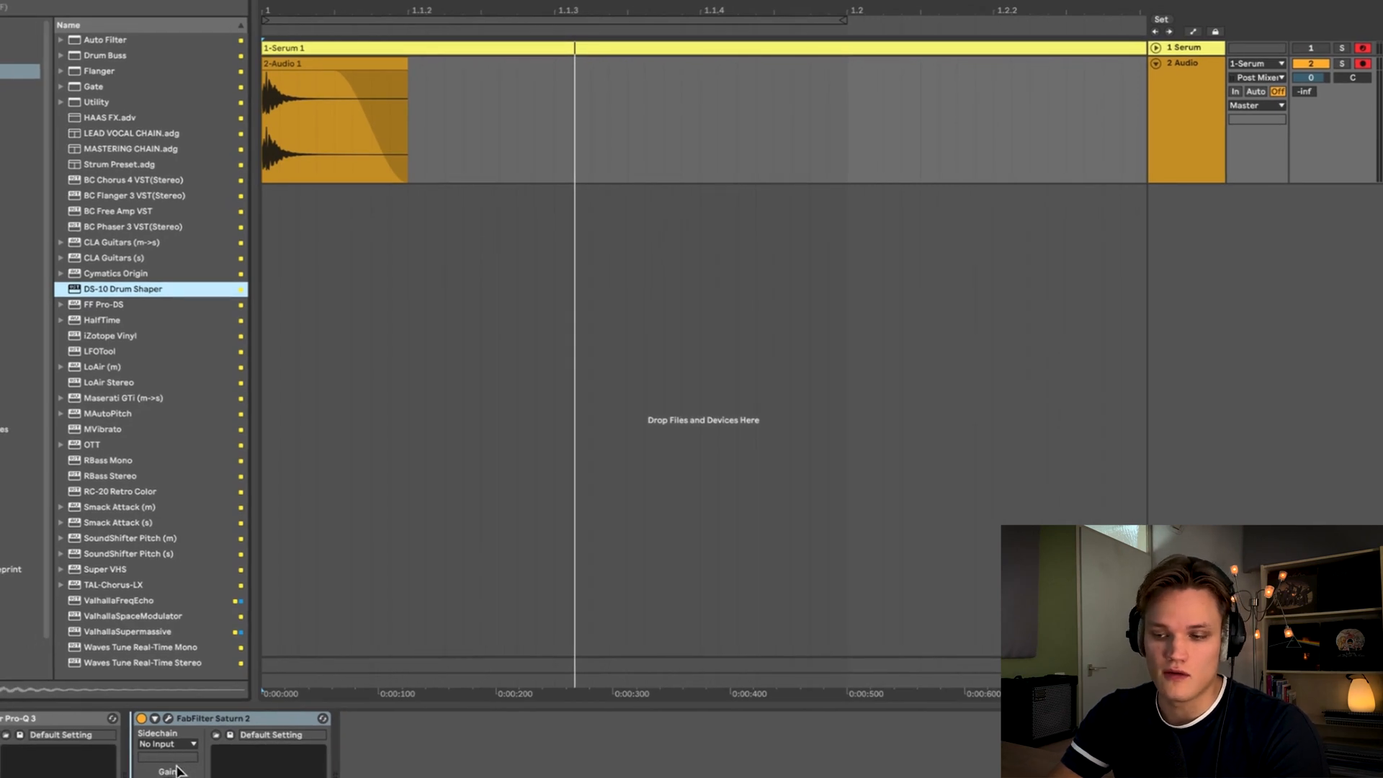
key("Return")
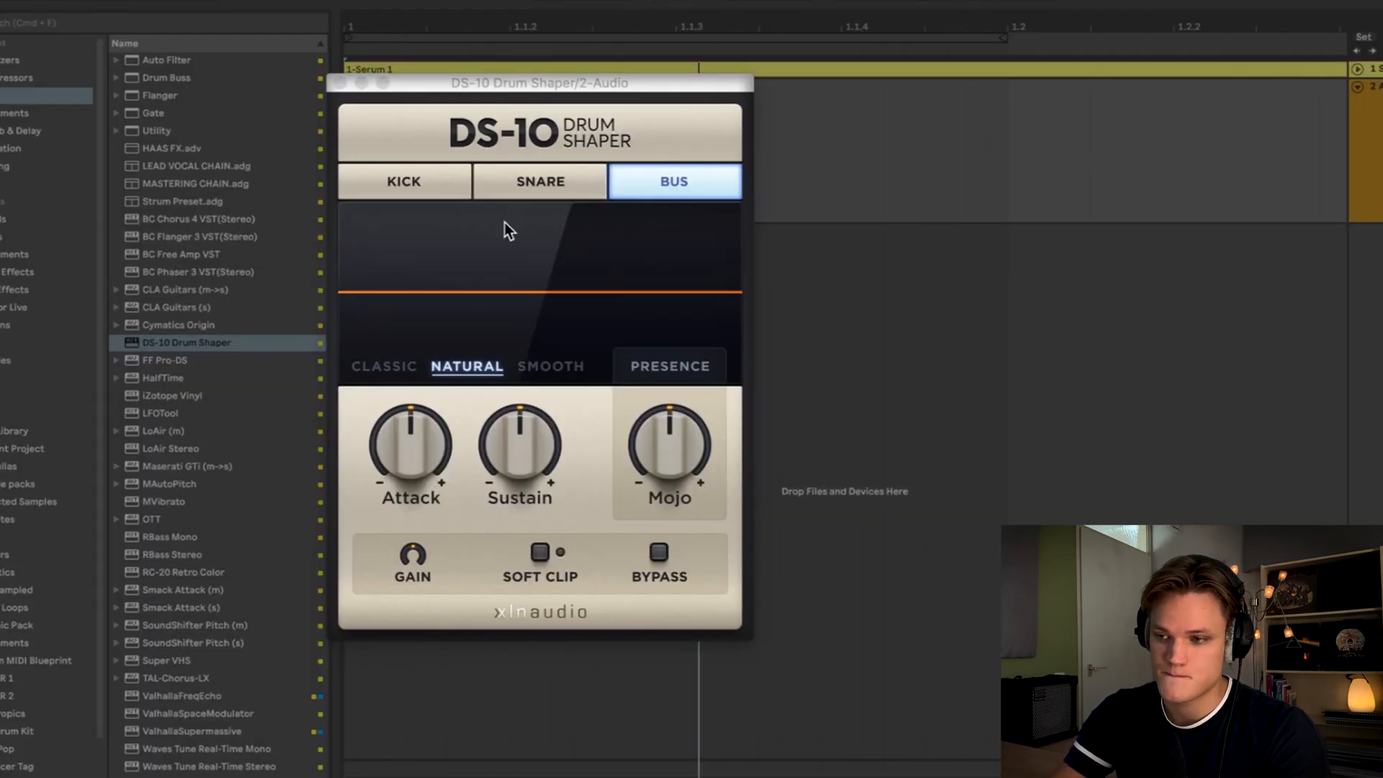
left_click(542, 182)
- Raise the Drum Shaper's Attack and Mojo knobs while playing the snare, then close it
mouse_move(422, 442)
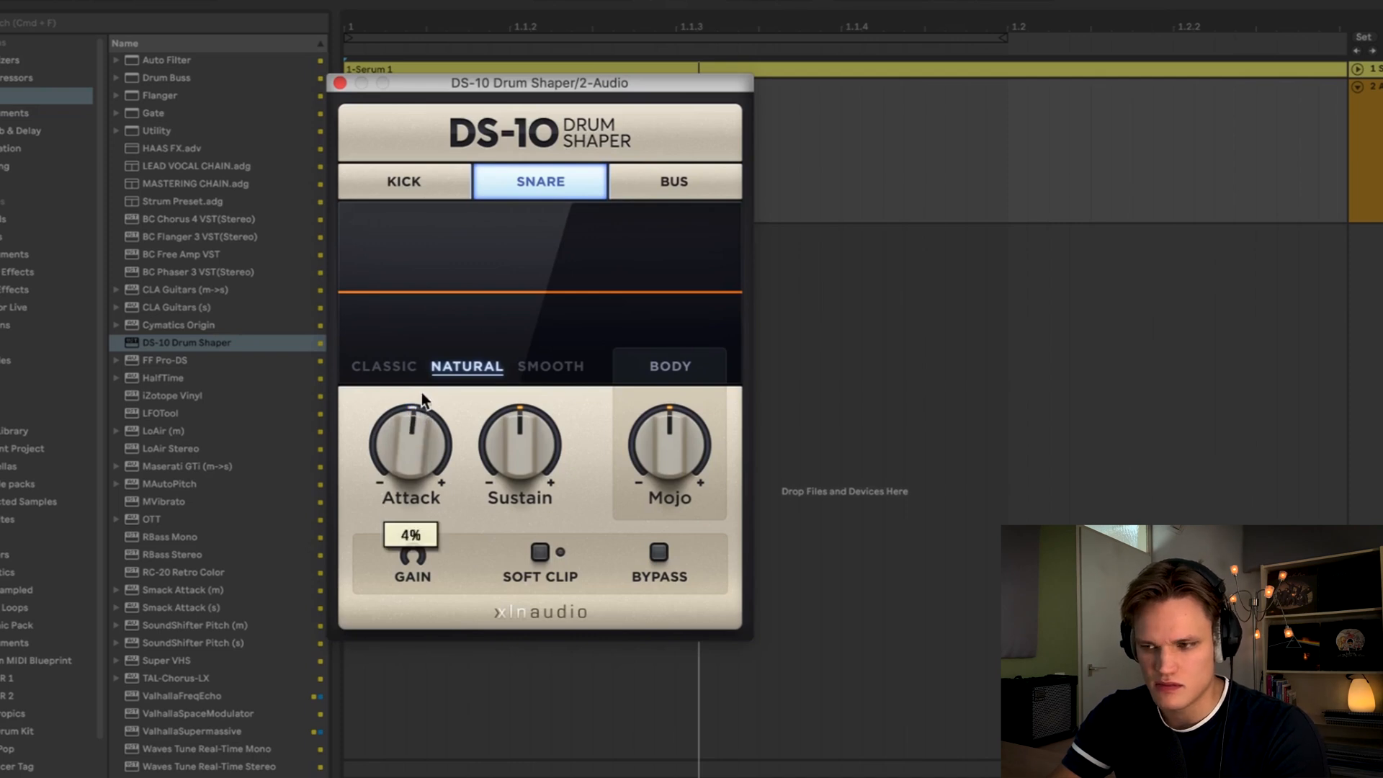
left_click_drag(421, 392, 422, 350)
key("space")
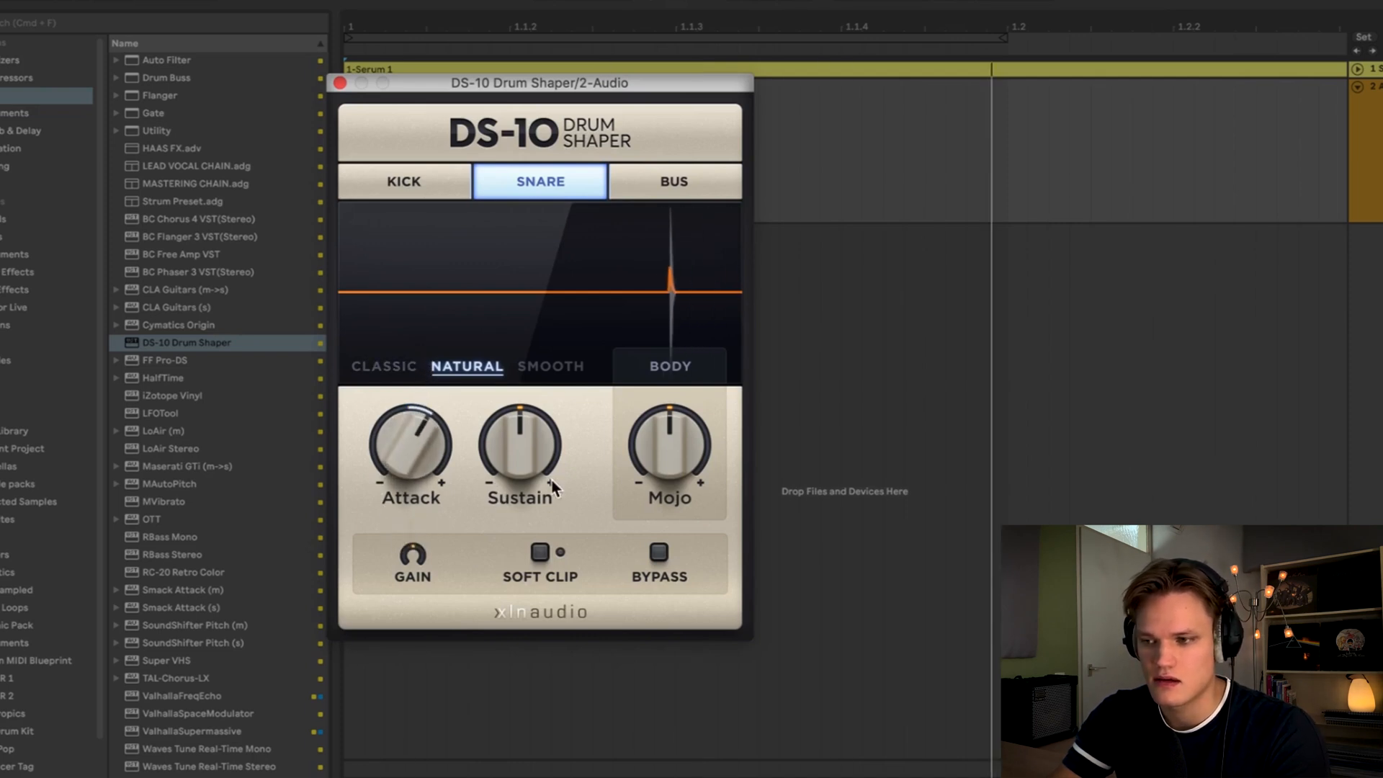
left_click_drag(682, 417, 691, 444)
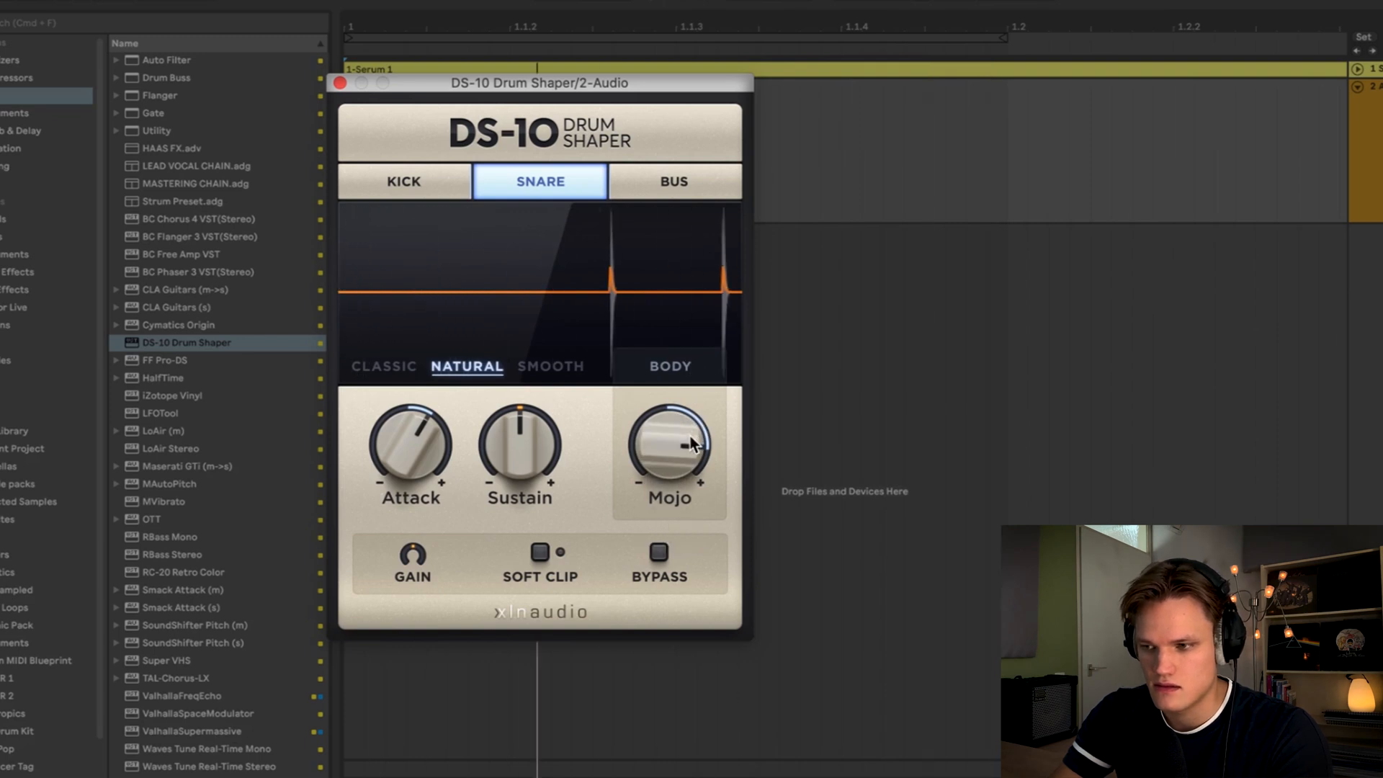
left_click(340, 84)
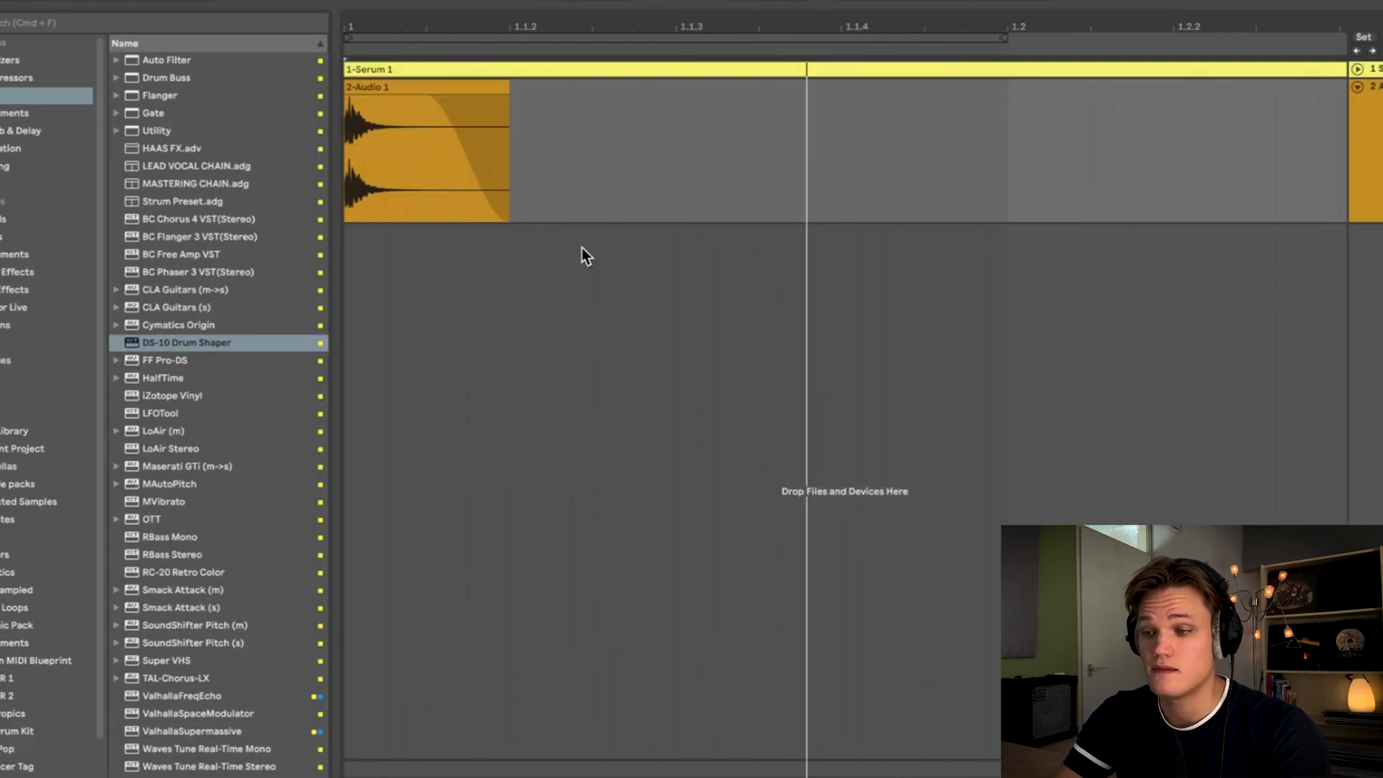
- Load FabFilter Pro-L 2 onto the audio track and set its limiting style to Allround
left_click(44, 77)
double_click(192, 185)
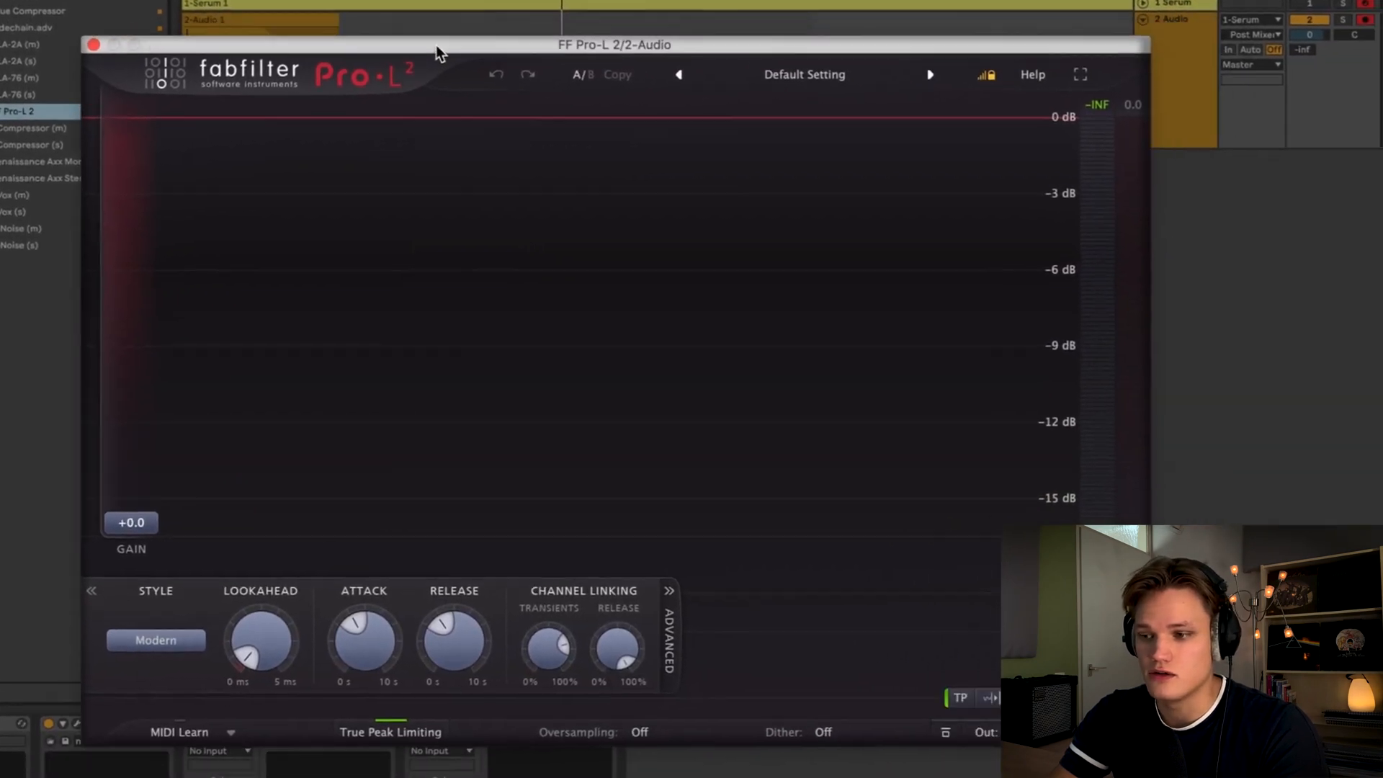
left_click(136, 628)
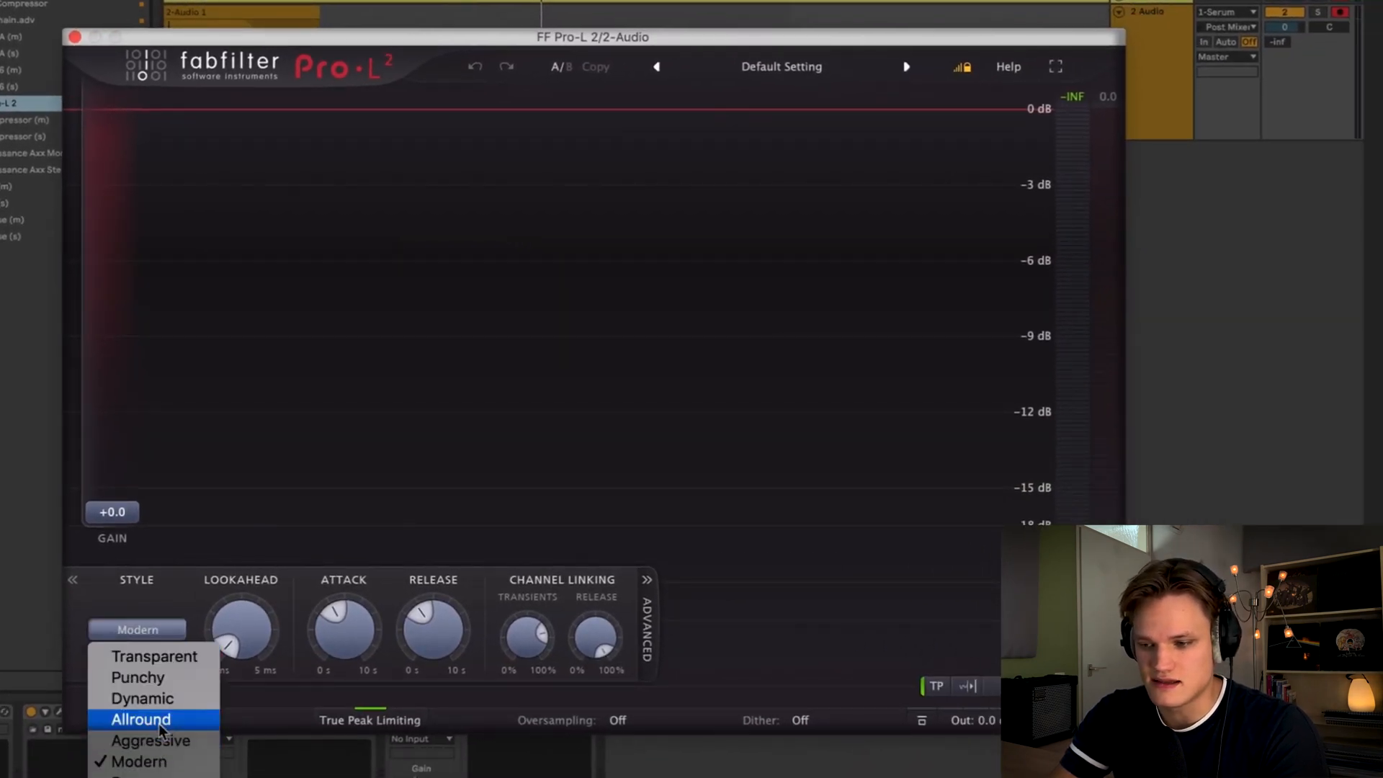
left_click(137, 717)
- Raise the limiter gain to +5.3 dB and set oversampling to 4x, auditioning the snare
left_click_drag(112, 511, 119, 438)
key("space")
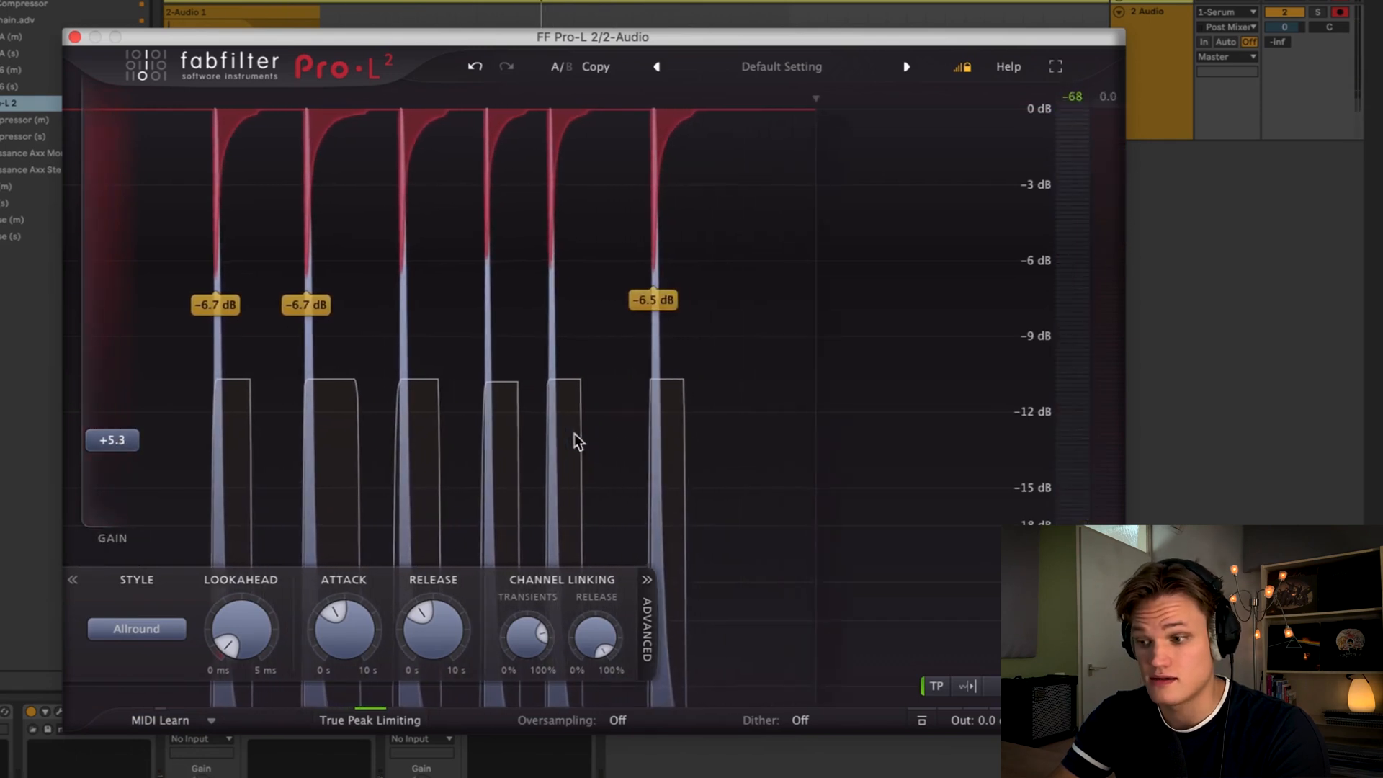
left_click(623, 721)
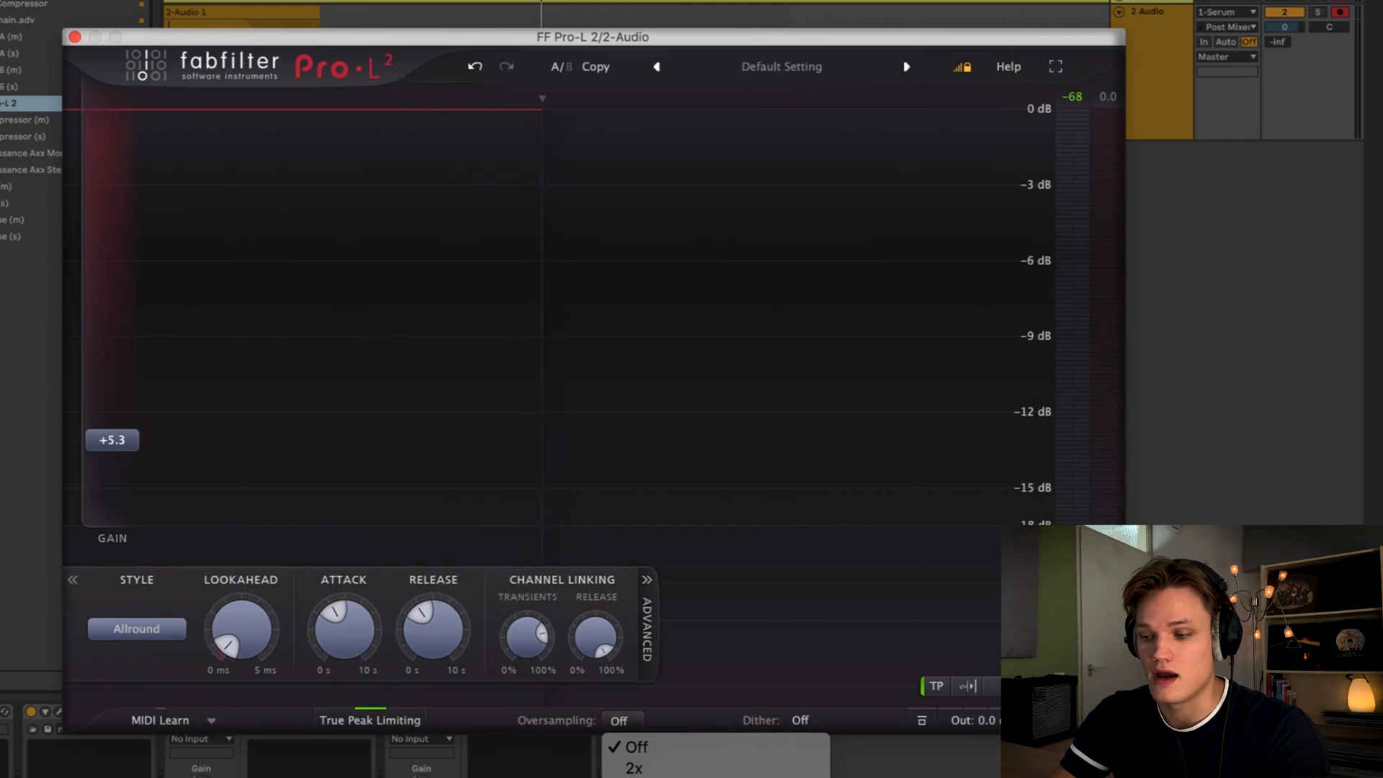
left_click(636, 777)
key("space")
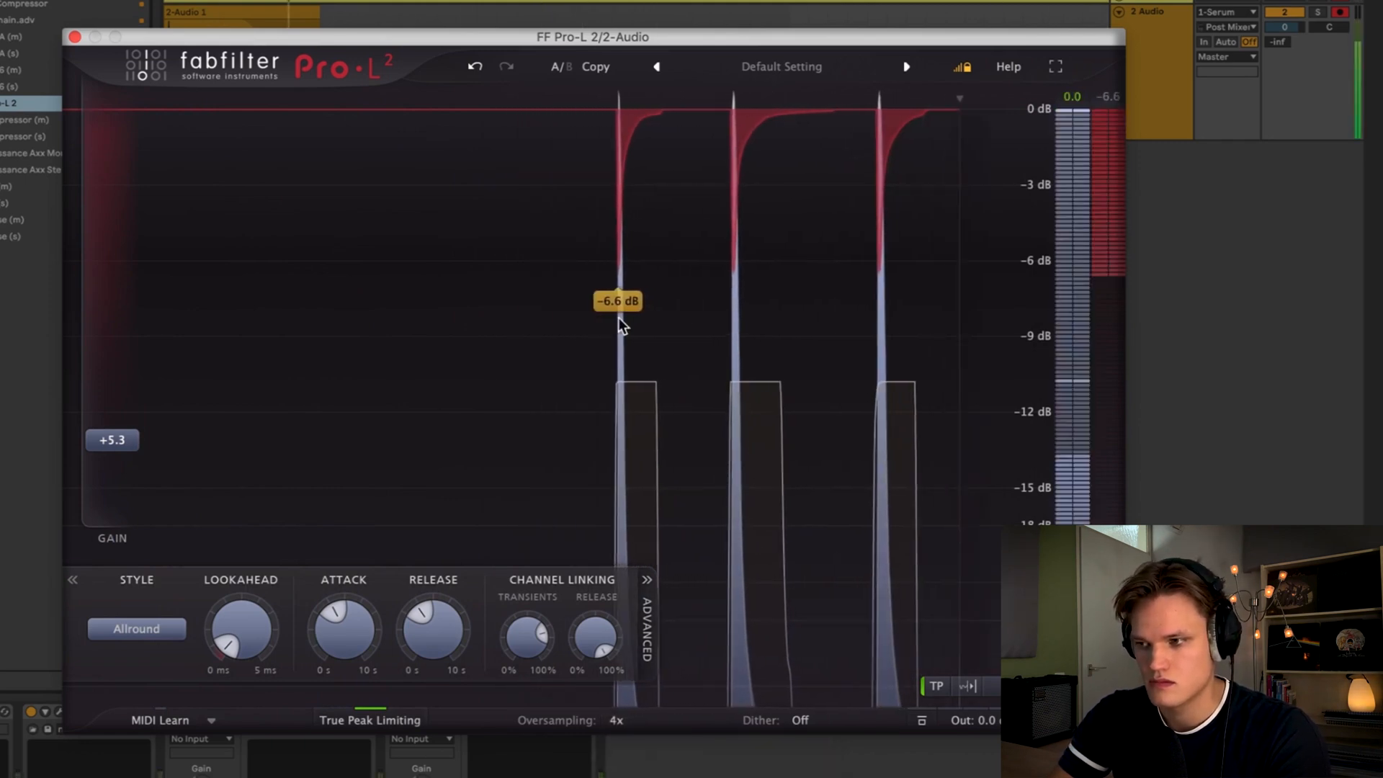
left_click(75, 36)
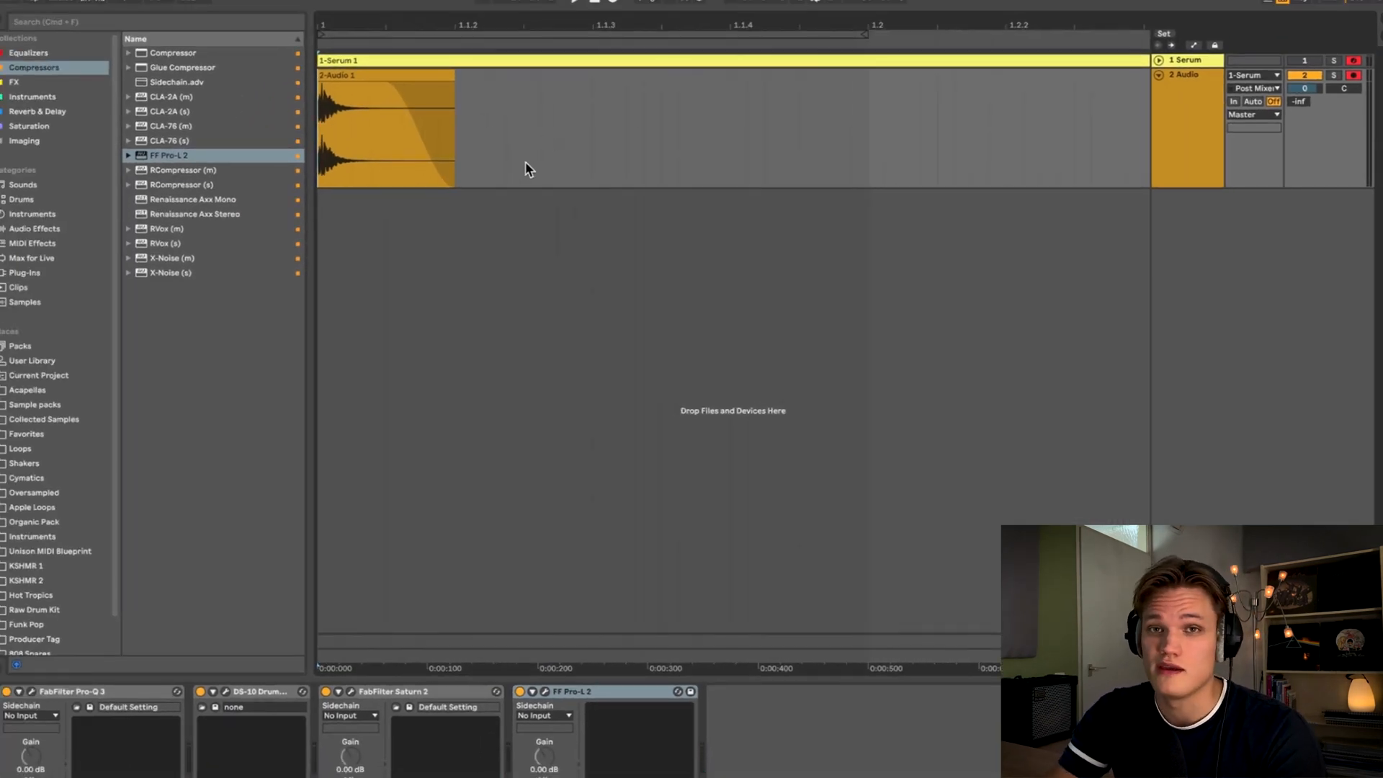
- Open Serum on the first track, turn off Oscillator A and enable the noise oscillator
key("super+shift+r")
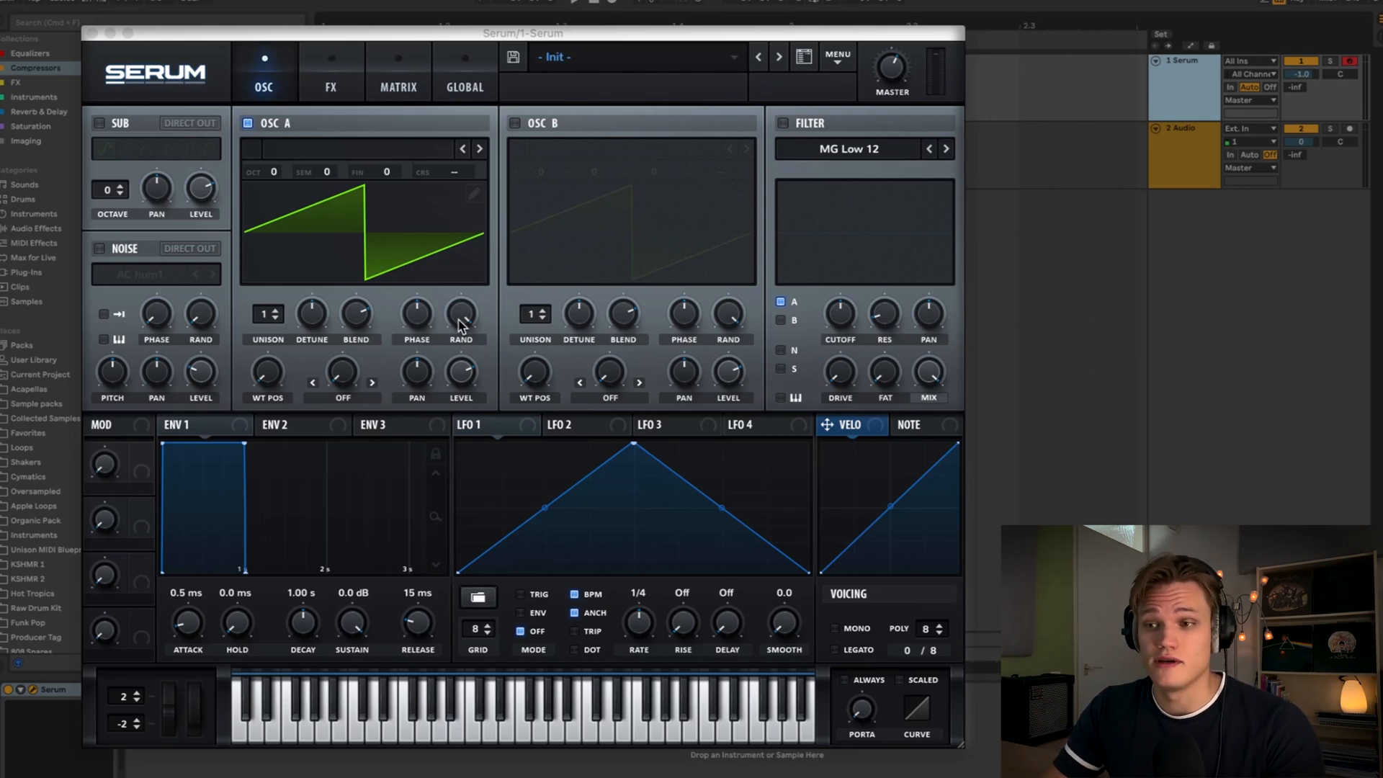
left_click(248, 124)
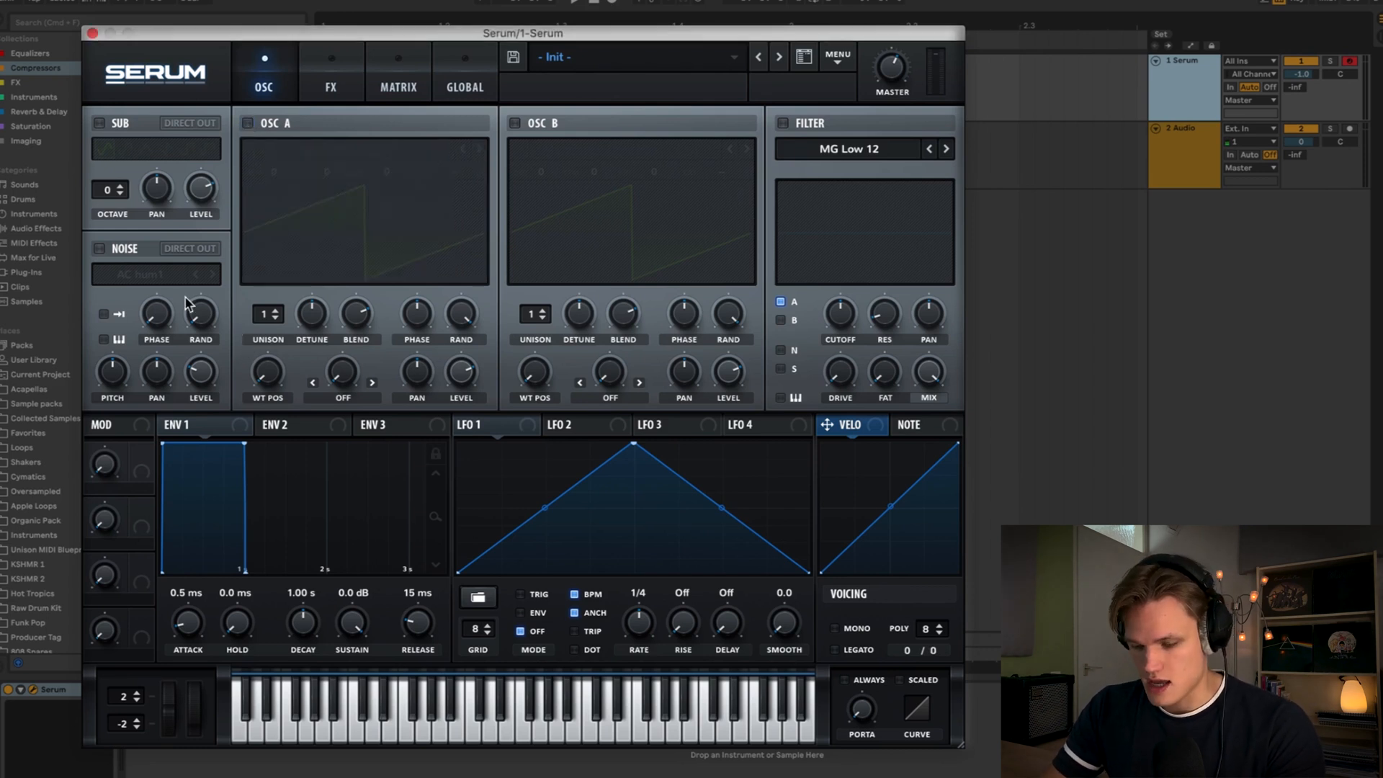
left_click(101, 249)
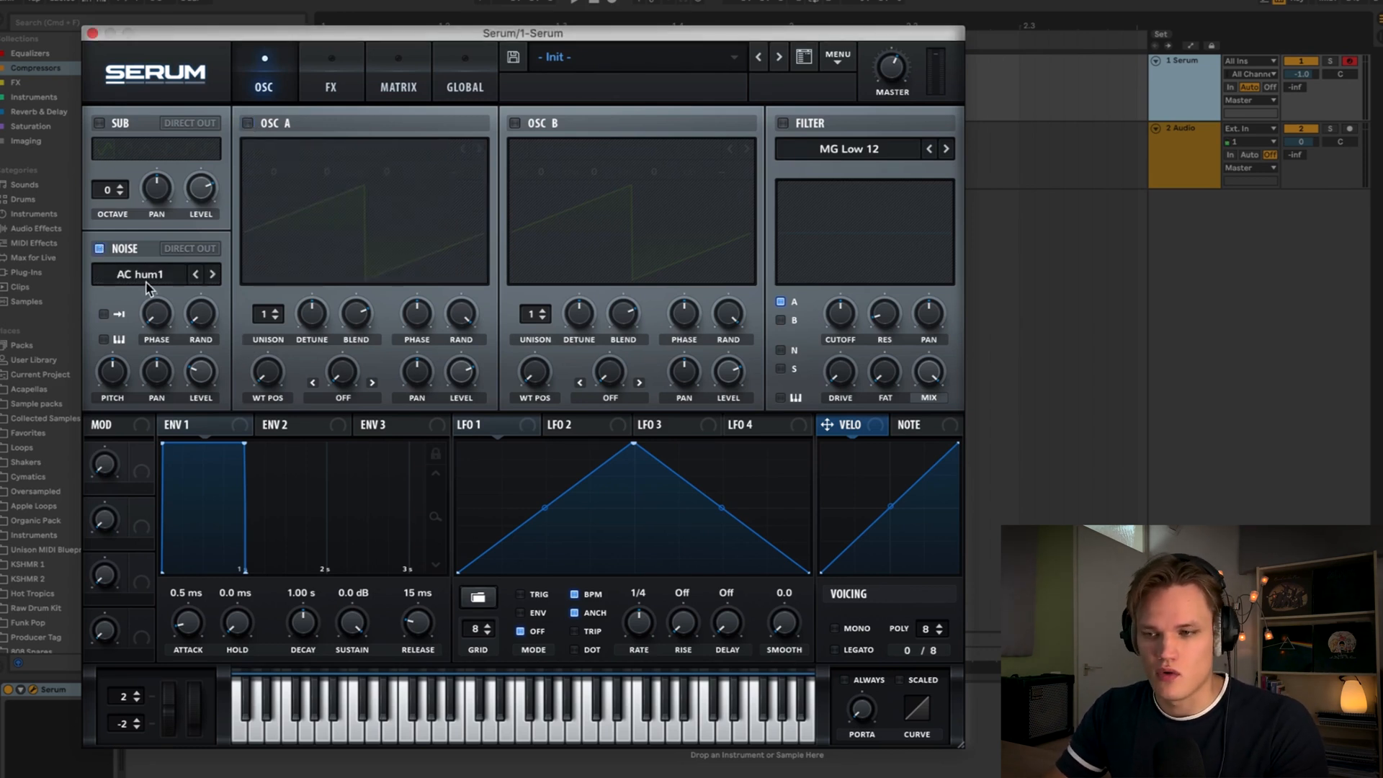
- Load the ARP white noise sample from the Analog category into the noise oscillator
left_click(151, 273)
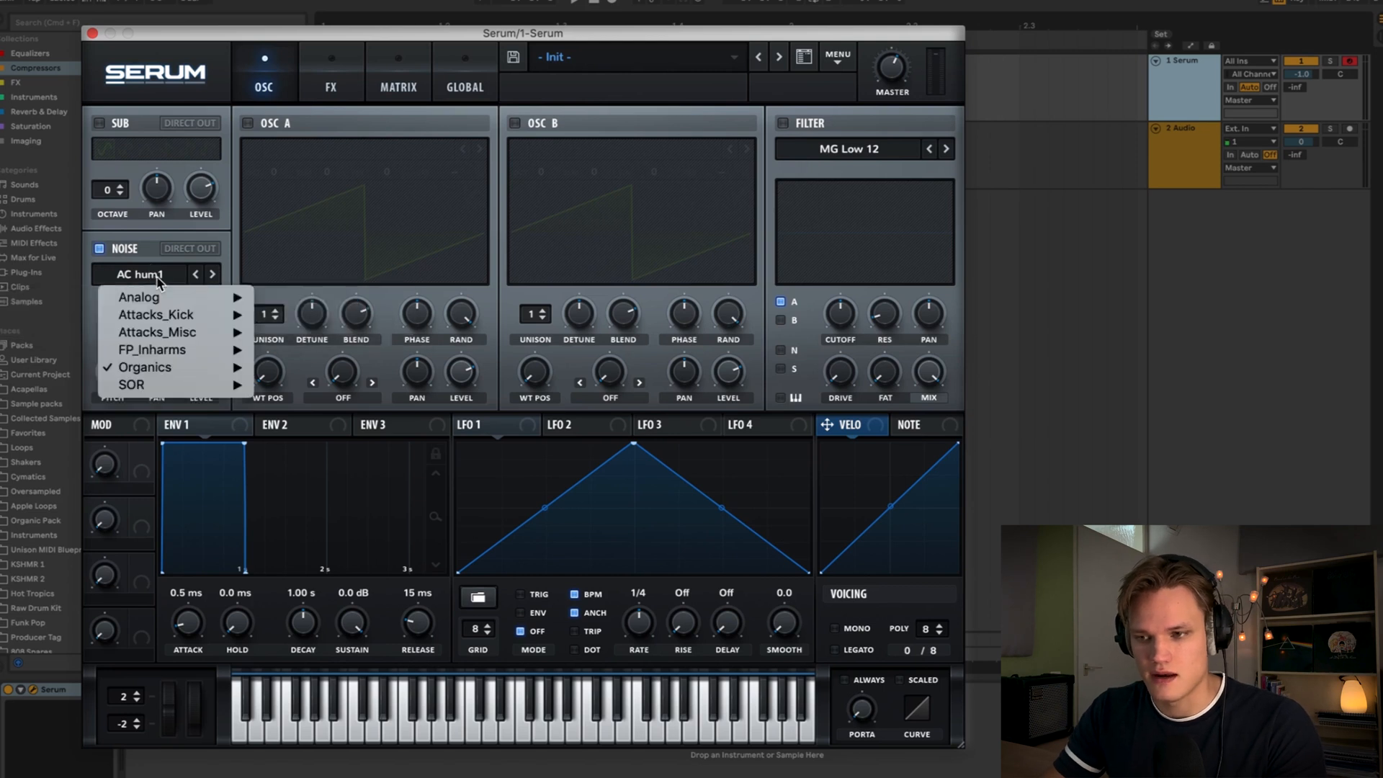
mouse_move(162, 298)
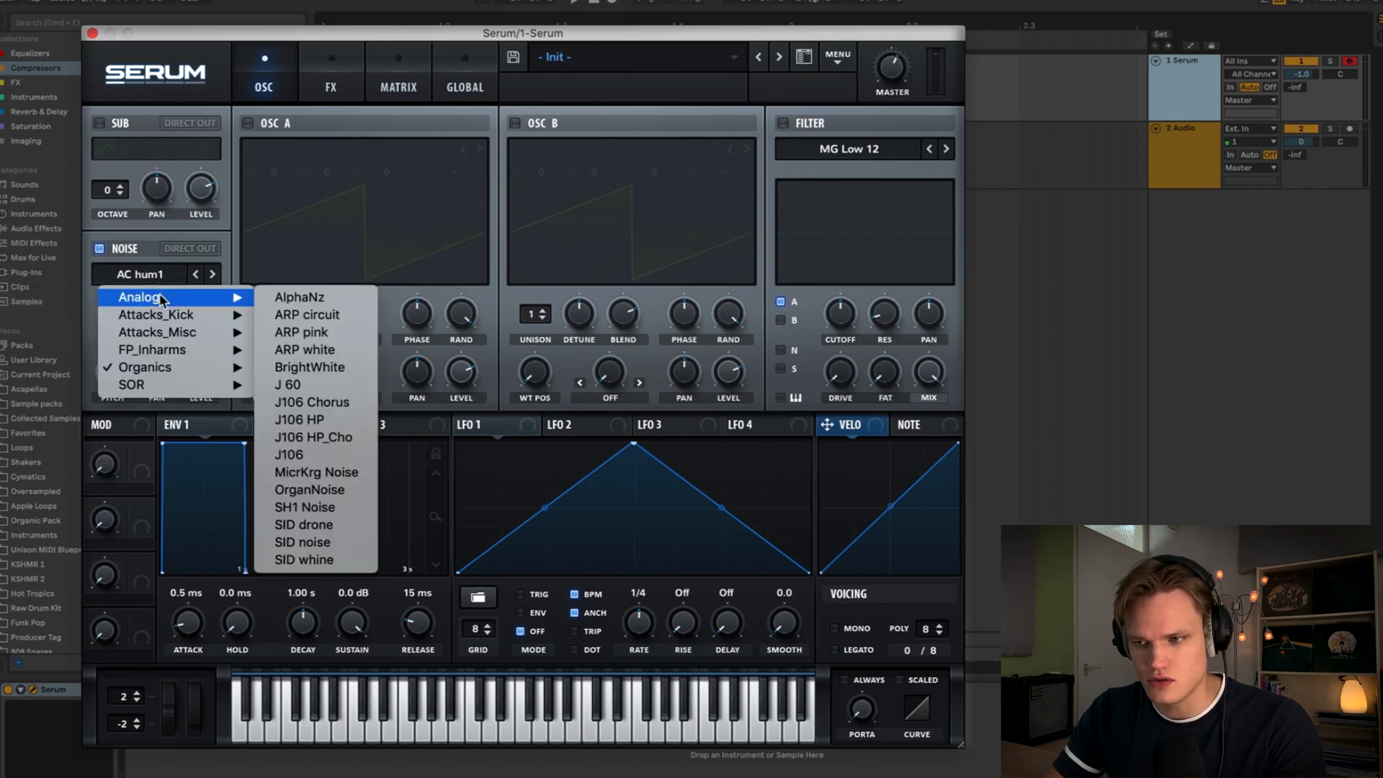
left_click(317, 351)
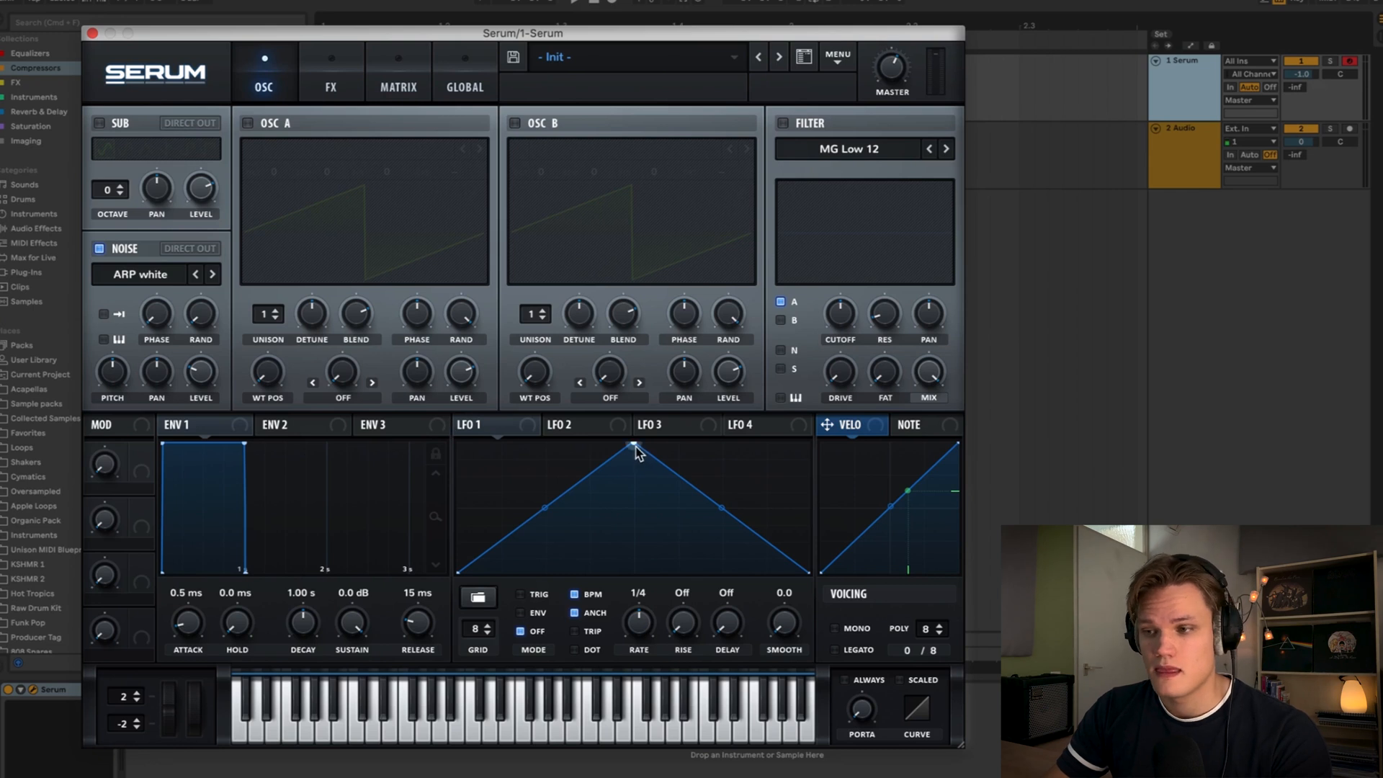
- Reshape LFO 1 into two quick spikes followed by a curved decay
left_click_drag(634, 447, 319, 371)
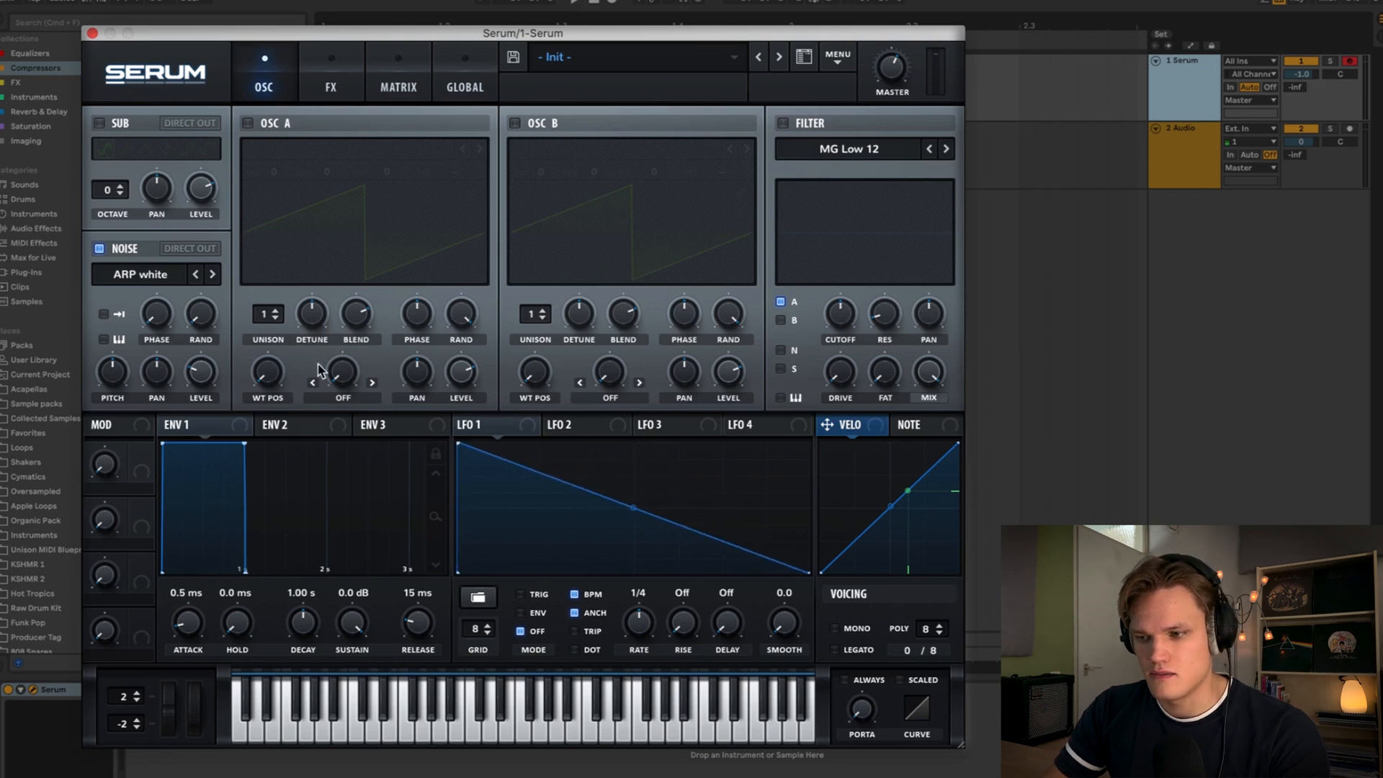
double_click(490, 469)
left_click_drag(490, 469, 482, 576)
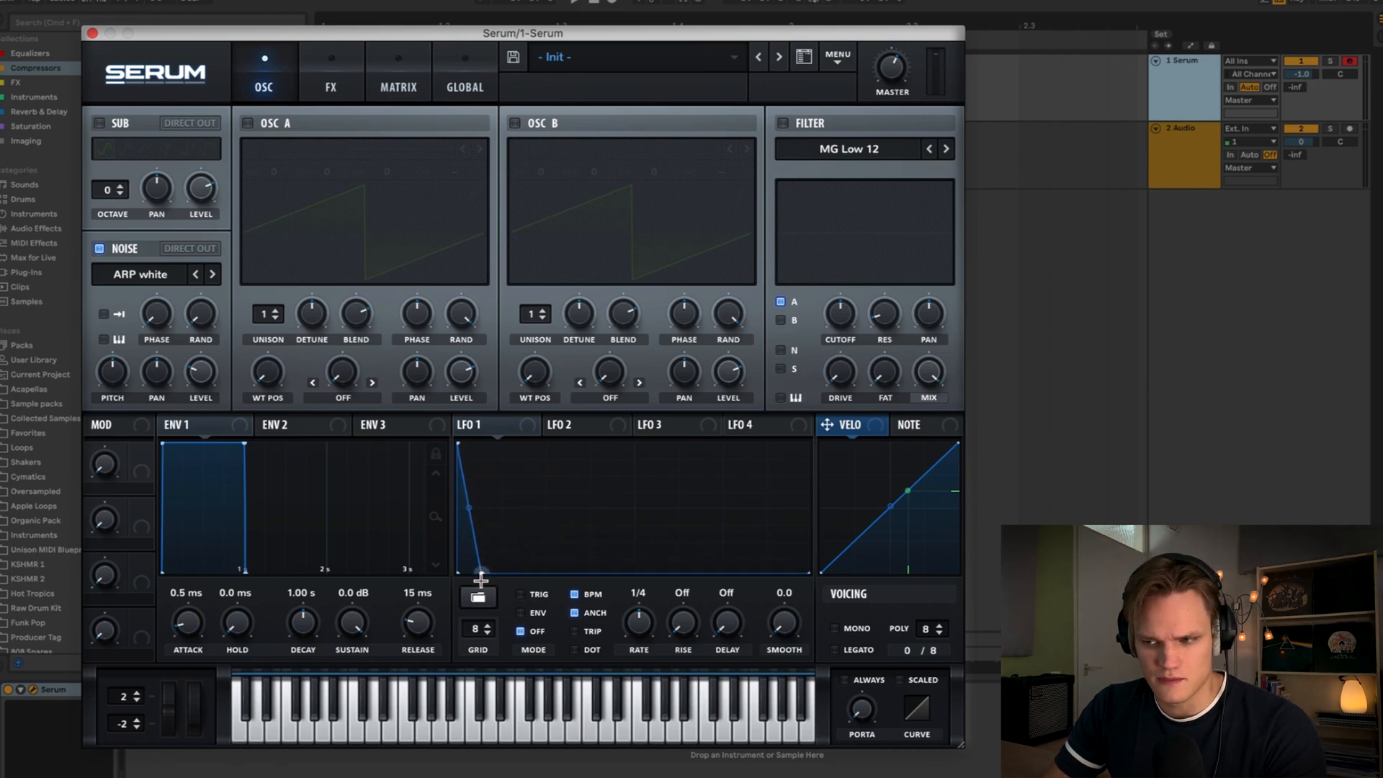
double_click(494, 464)
left_click_drag(493, 465, 435, 397)
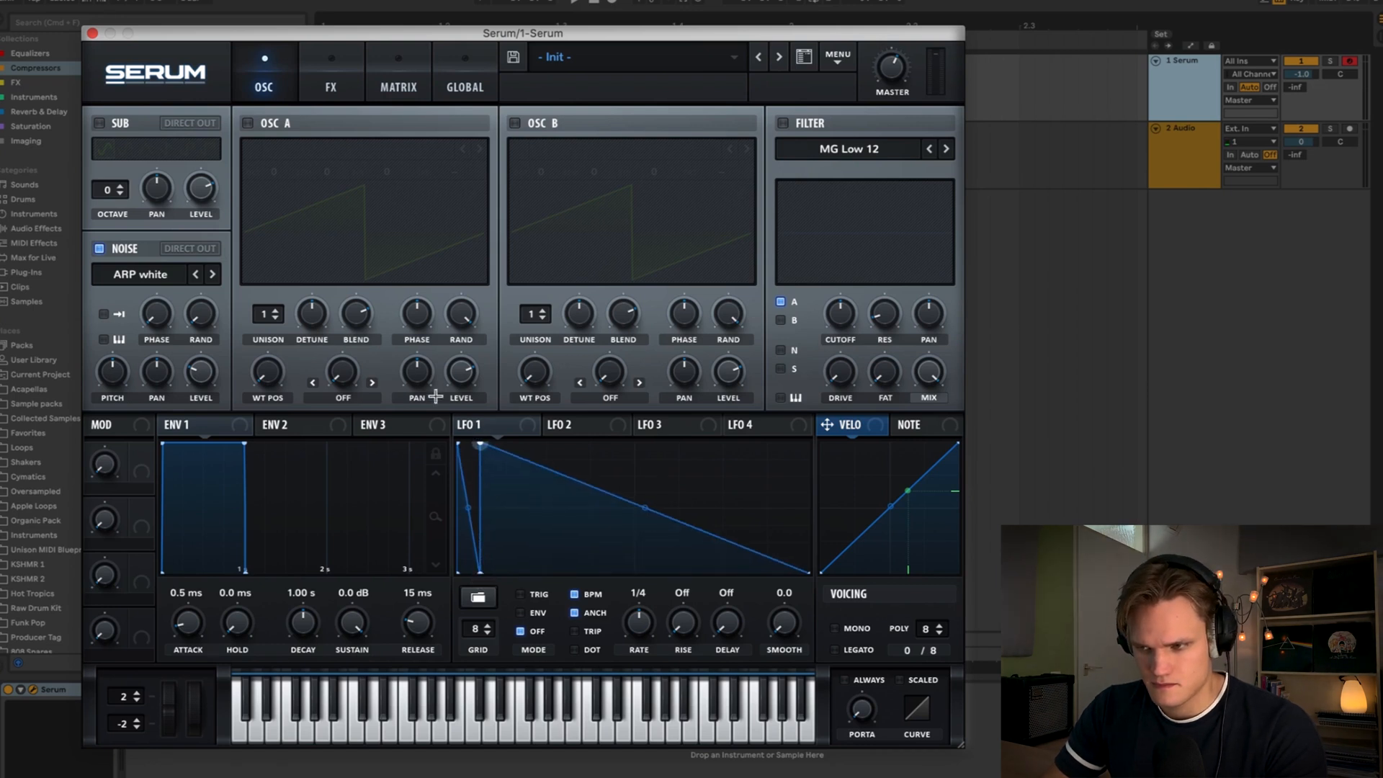
double_click(531, 506)
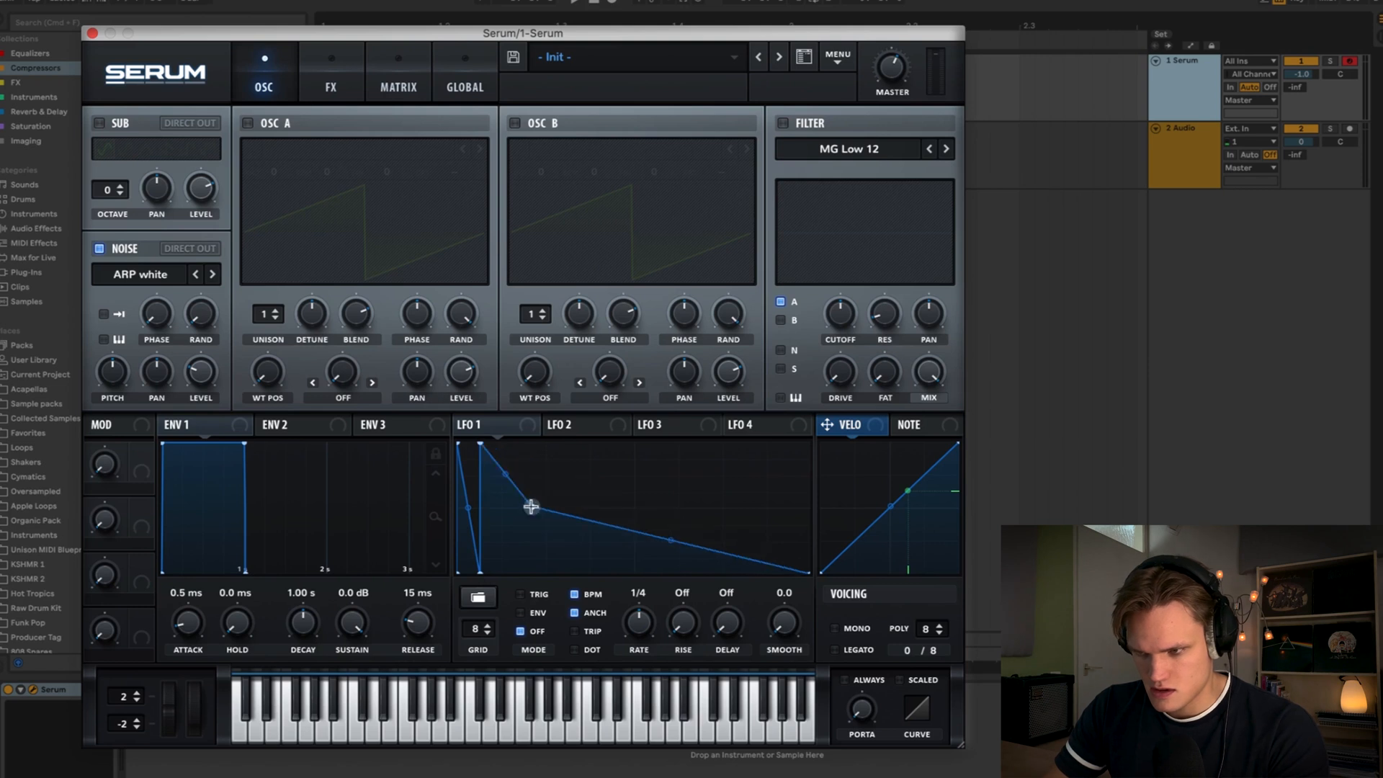
left_click_drag(531, 506, 502, 584)
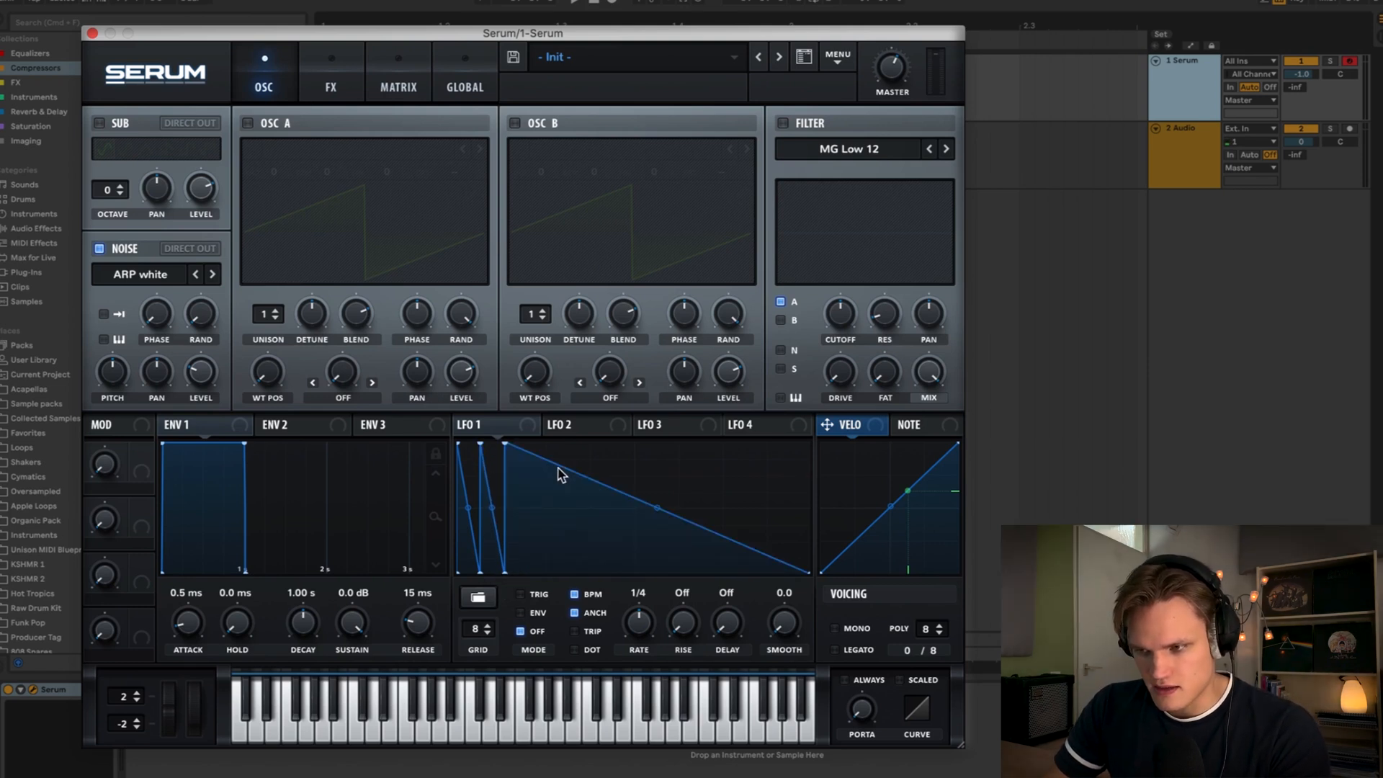
double_click(559, 467)
left_click_drag(559, 467, 558, 504)
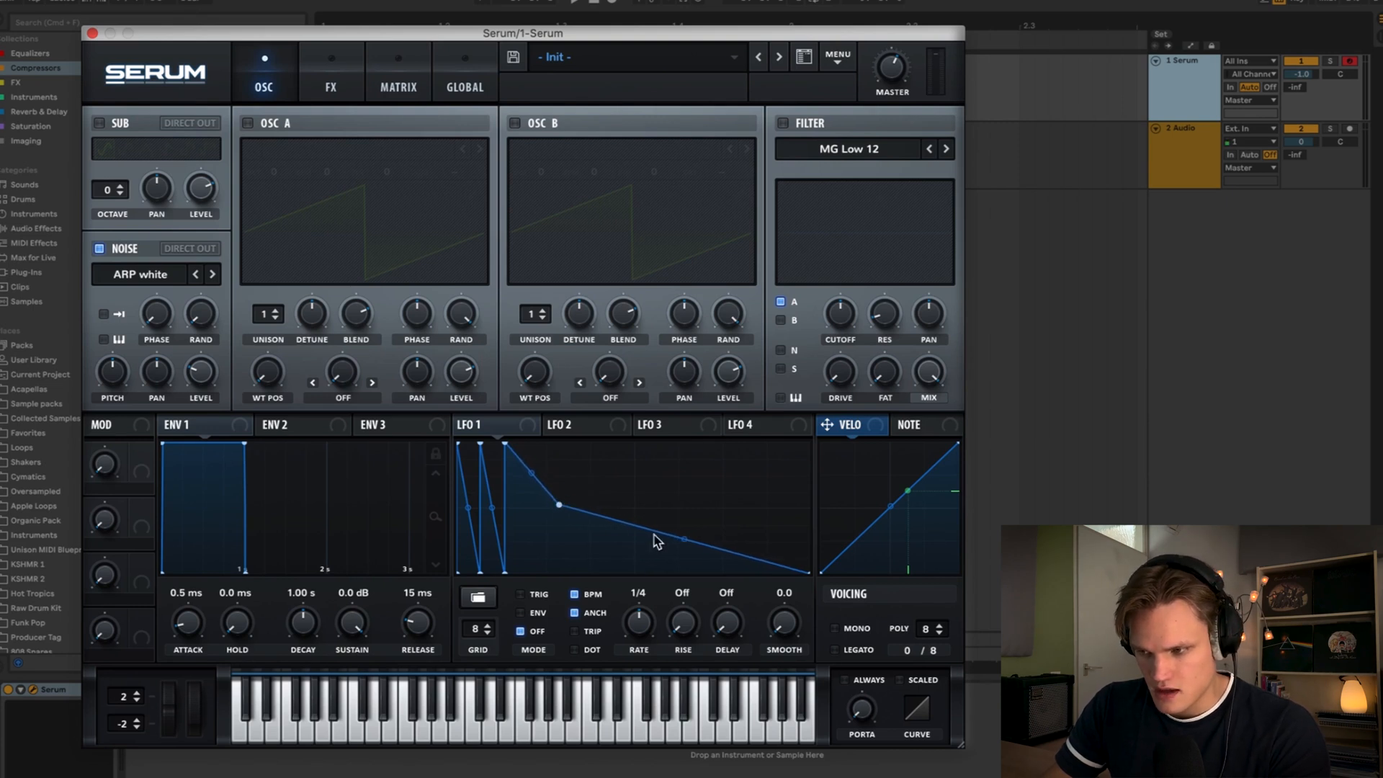
left_click_drag(684, 537, 675, 576)
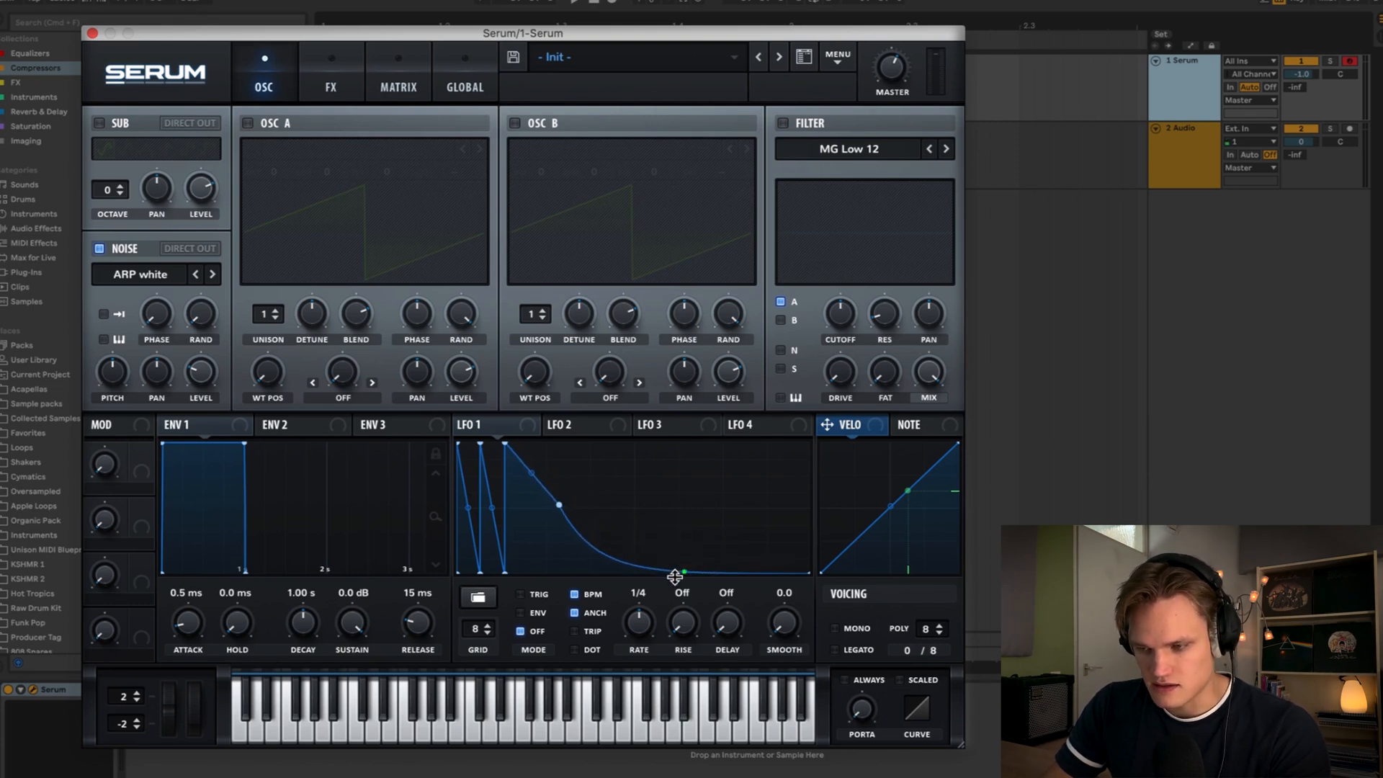
- Assign LFO 1 to the noise level, enable the noise one-shot option and play a note
left_click_drag(519, 430, 201, 380)
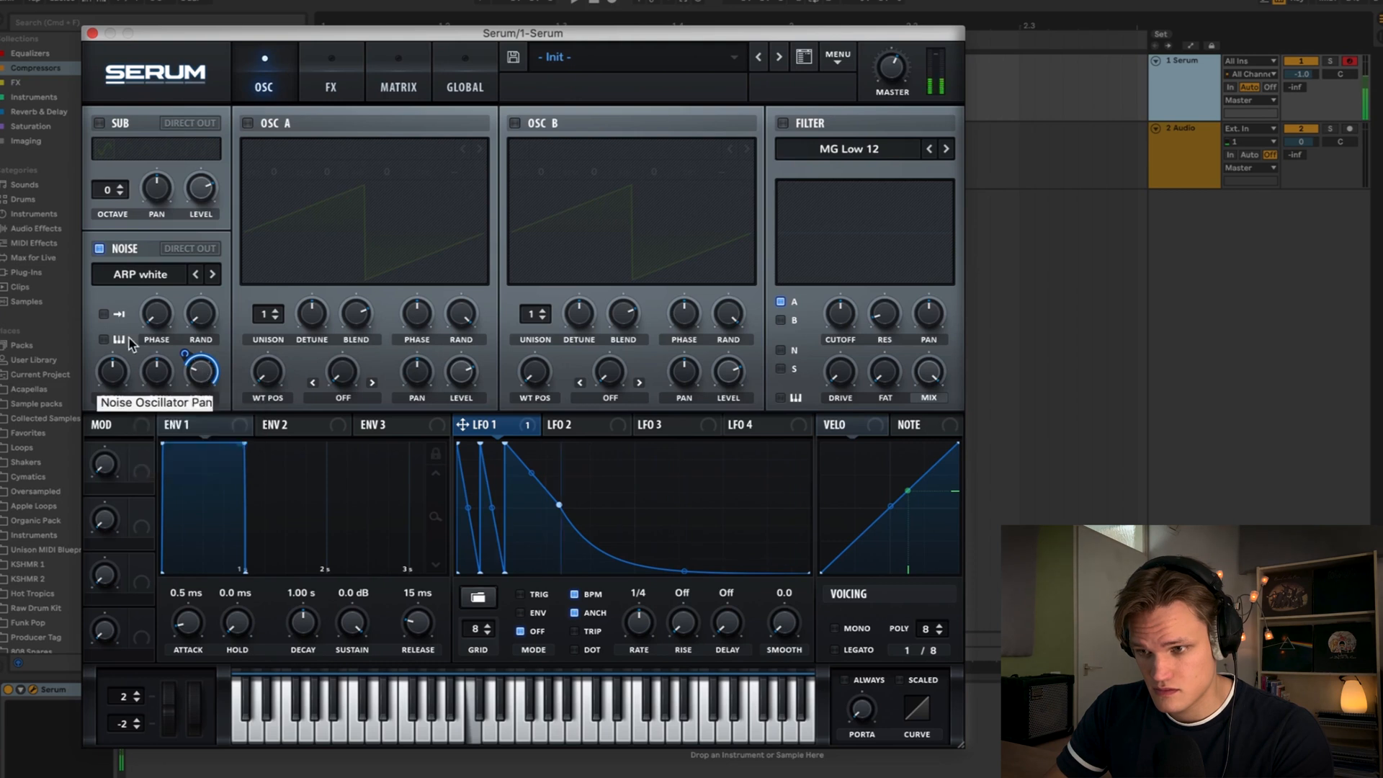
left_click(106, 315)
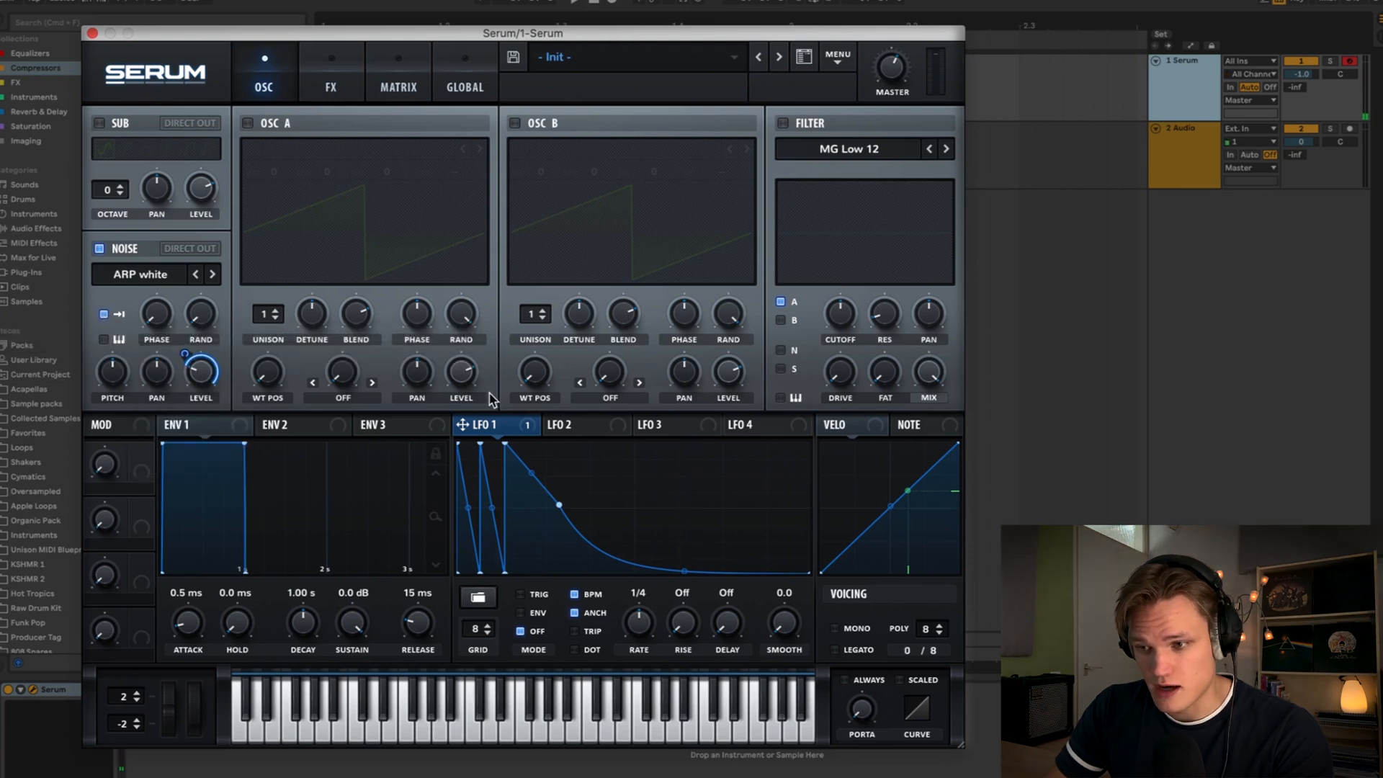
key("a")
key("a")
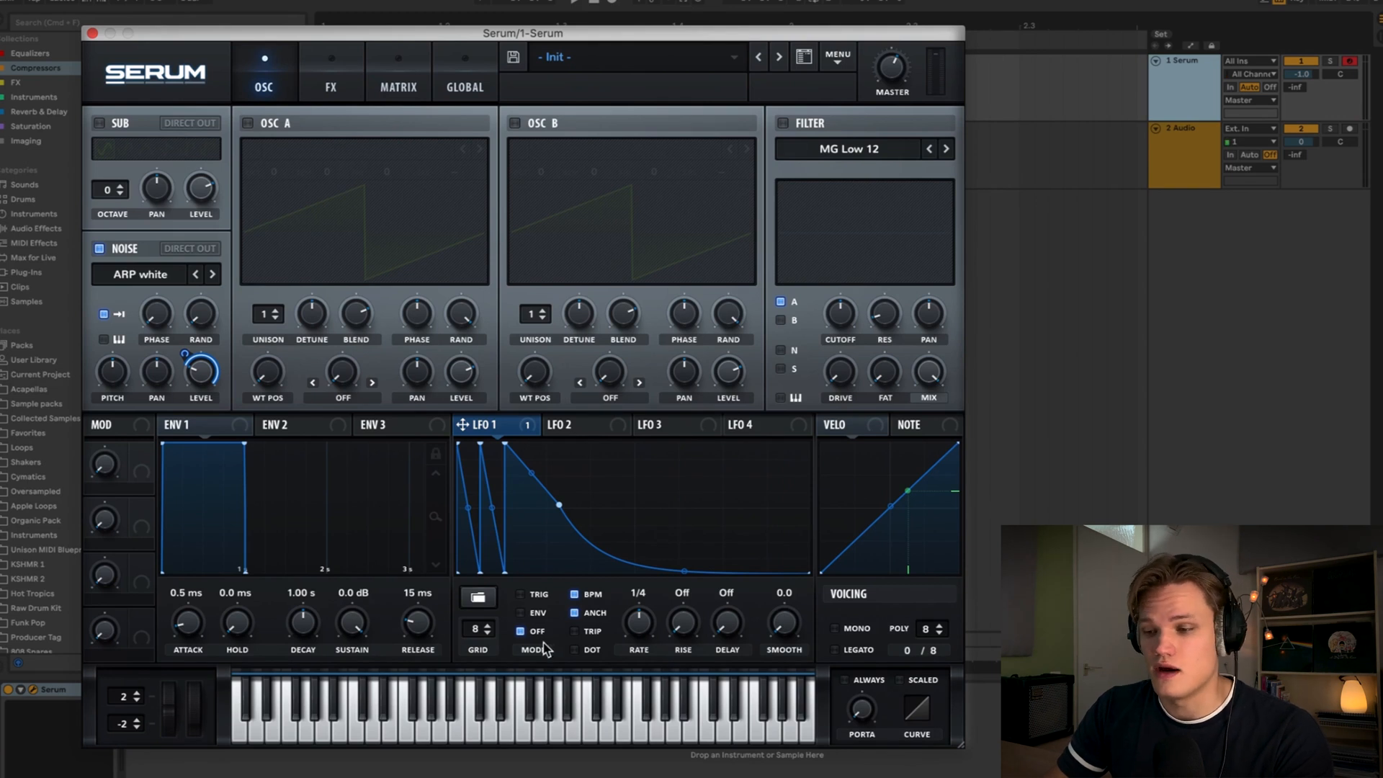
- Switch LFO 1 to envelope mode and play notes to audition the noise layer
left_click(576, 595)
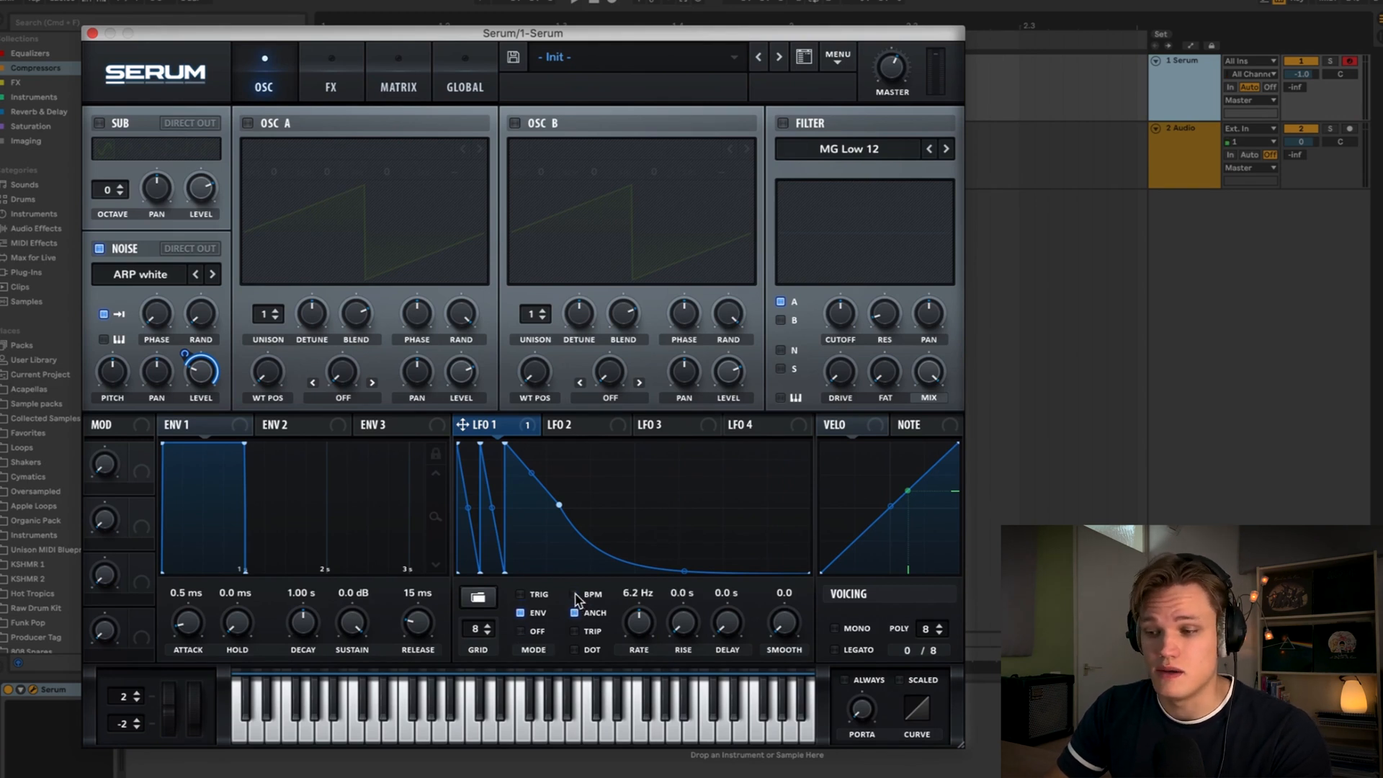
key("a")
key("a")
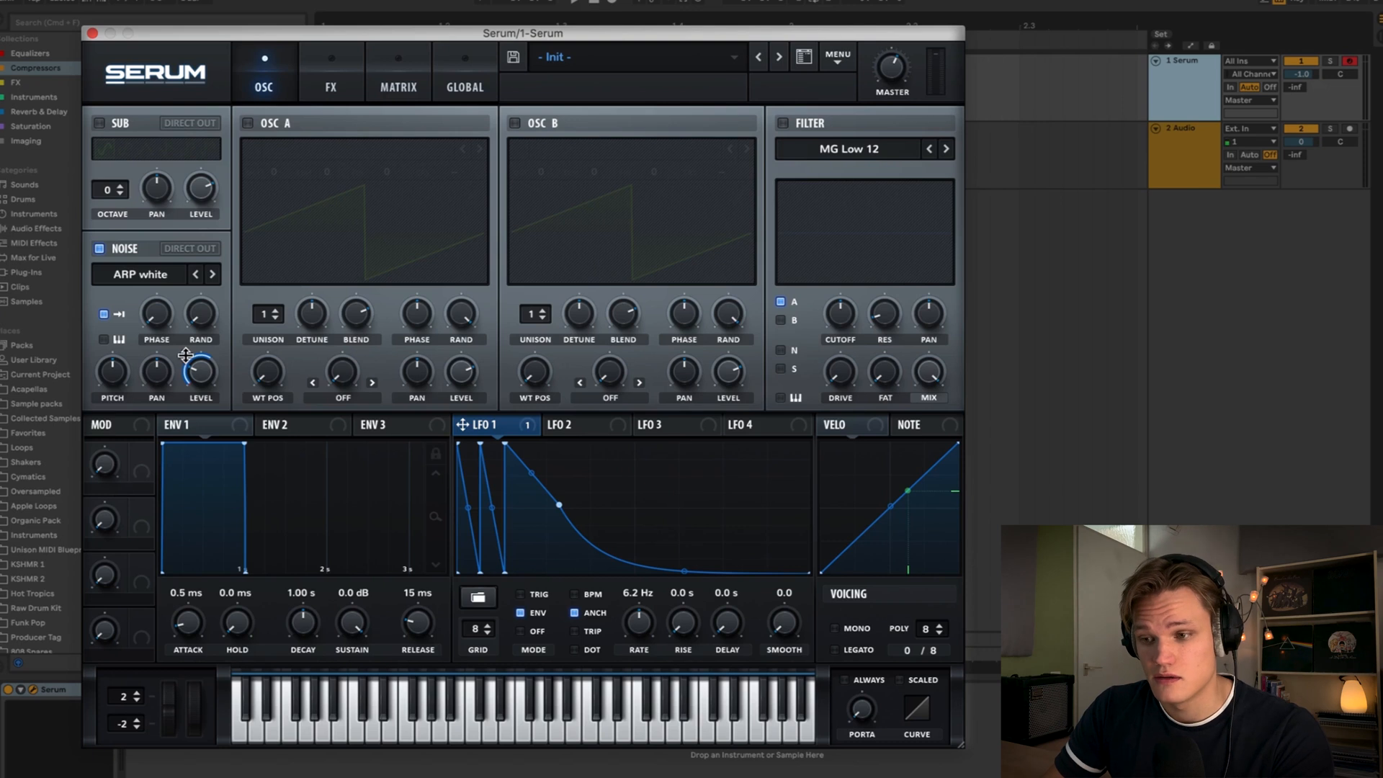
- Audition the noise layer, set the noise oscillator level to 50% and raise LFO 1's rate to about 6.9 Hz
key("a")
key("a")
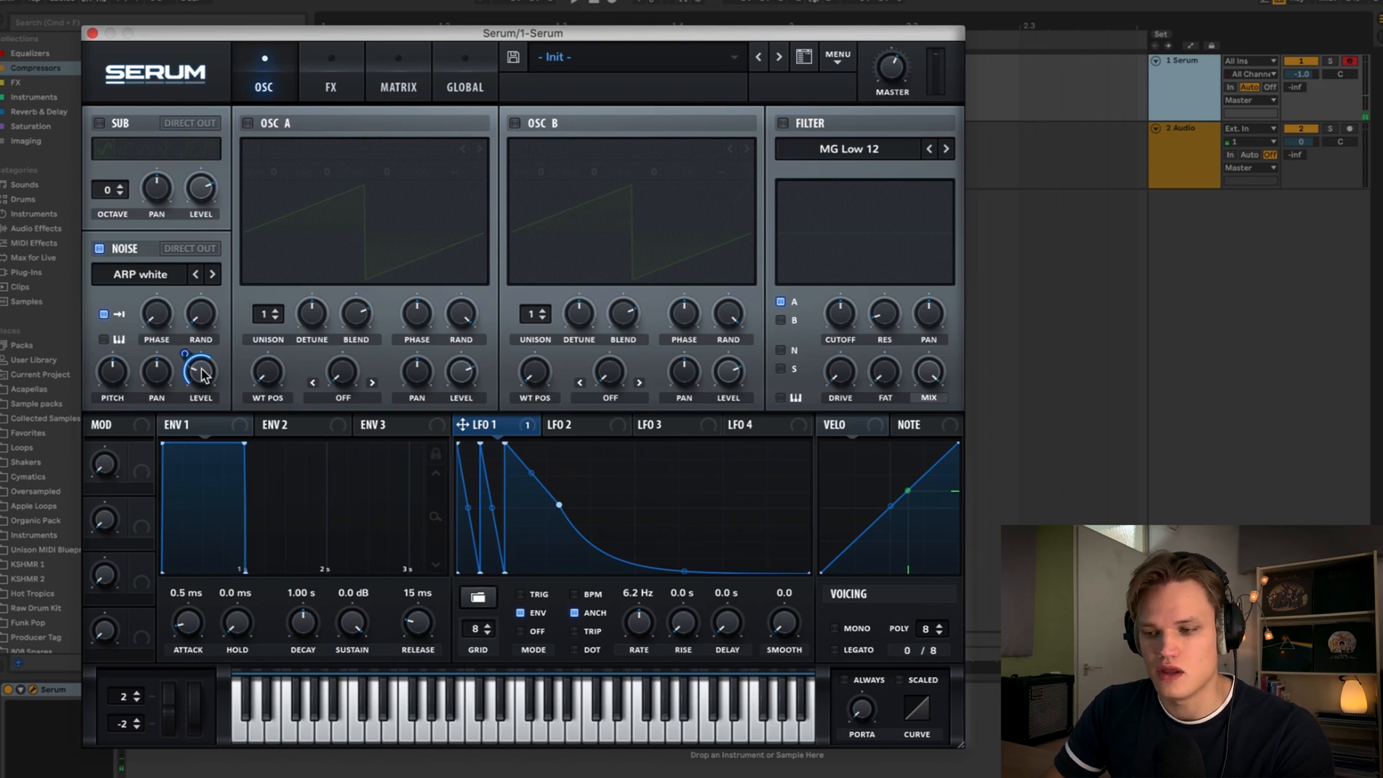
left_click_drag(205, 388, 209, 347)
key("a")
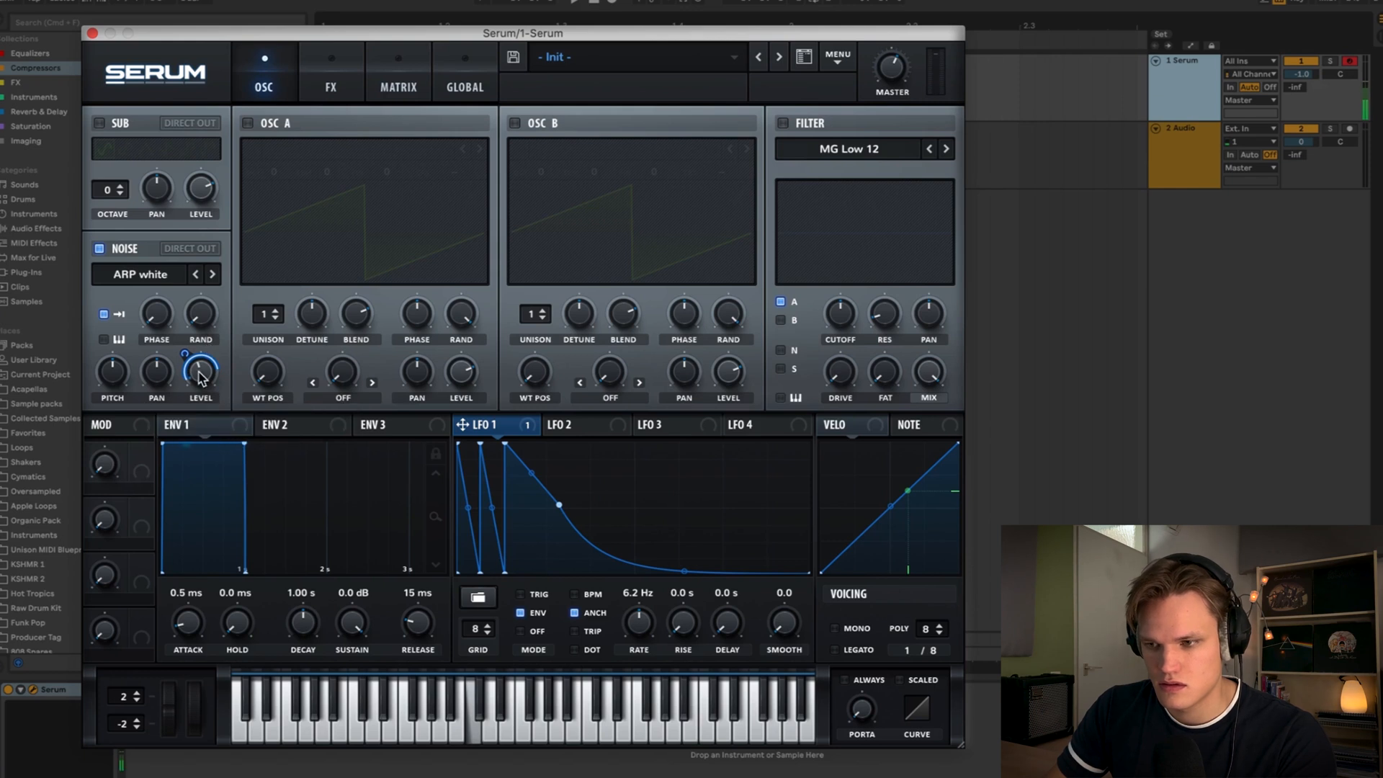
key("a")
double_click(202, 376)
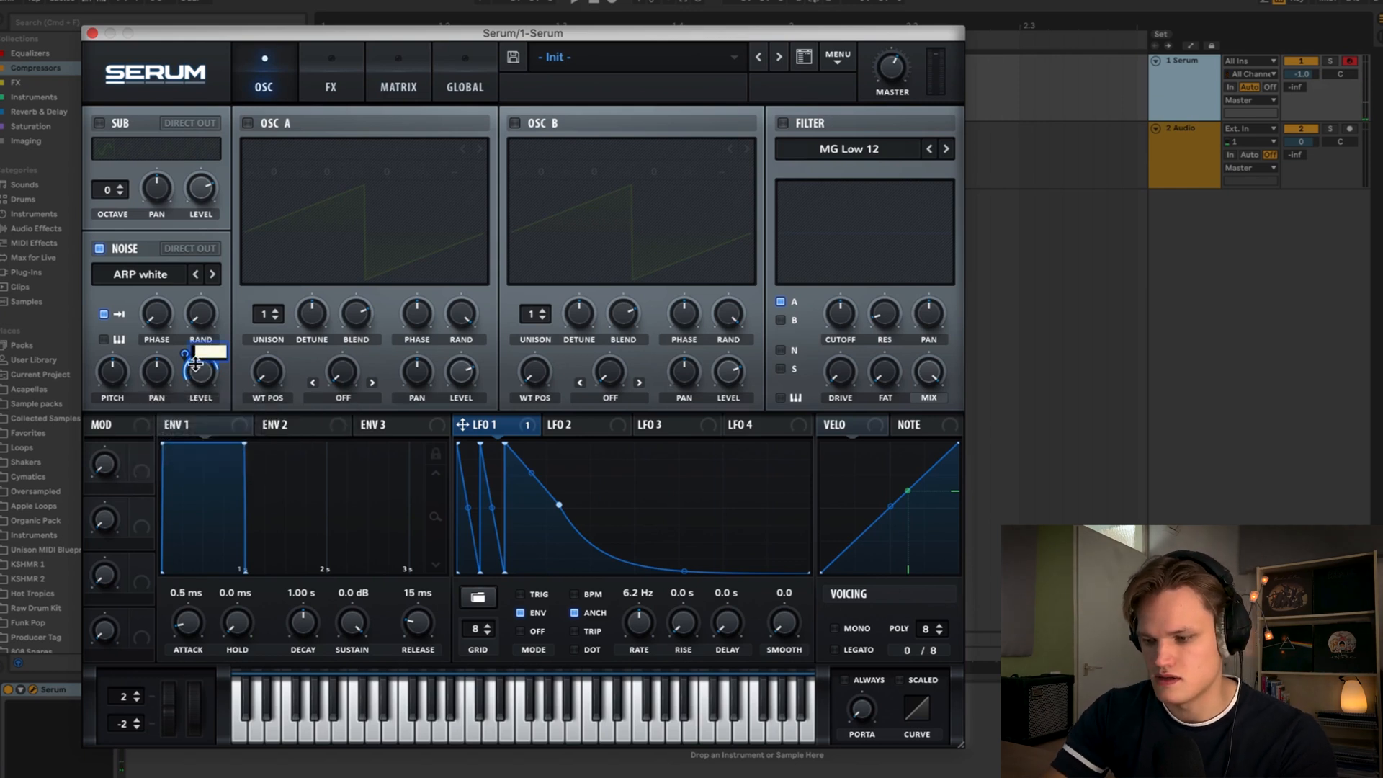
type("50%")
key("Return")
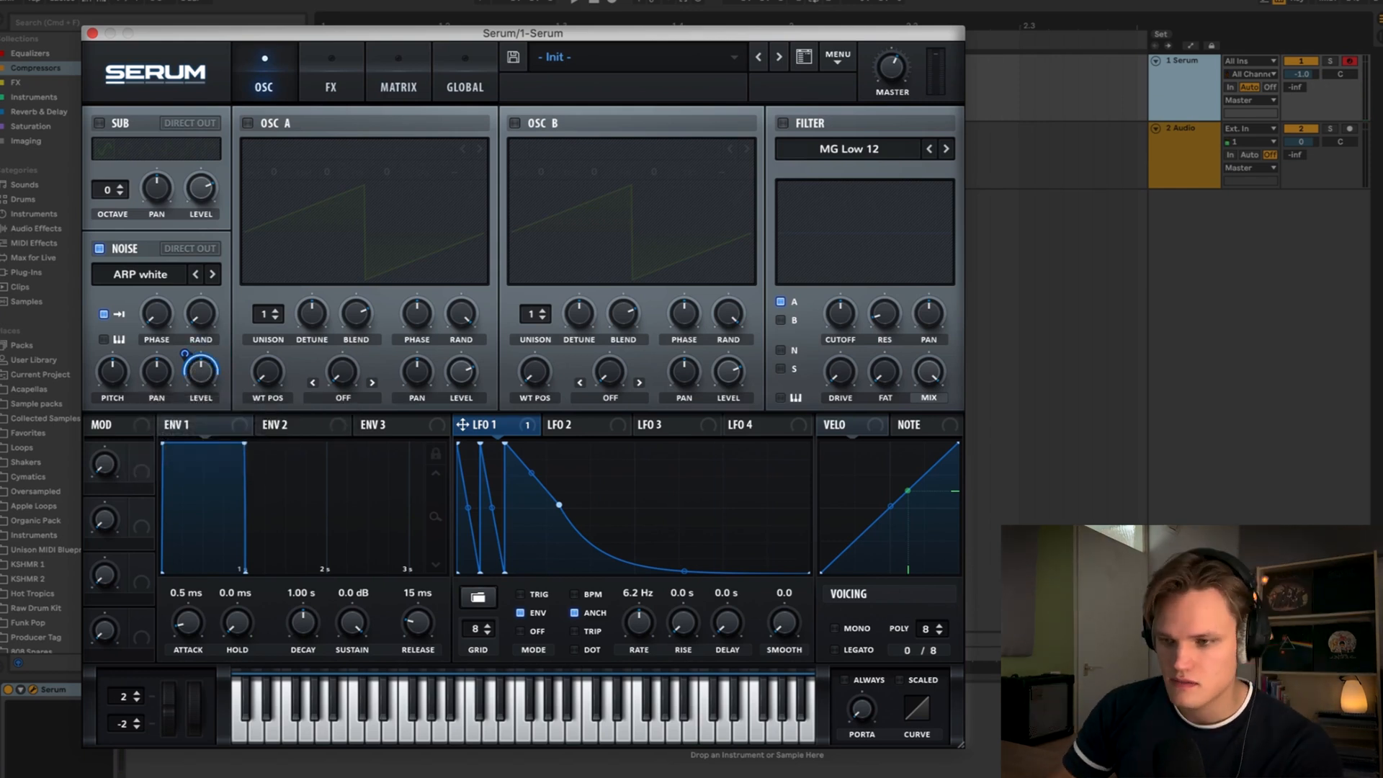
key("a")
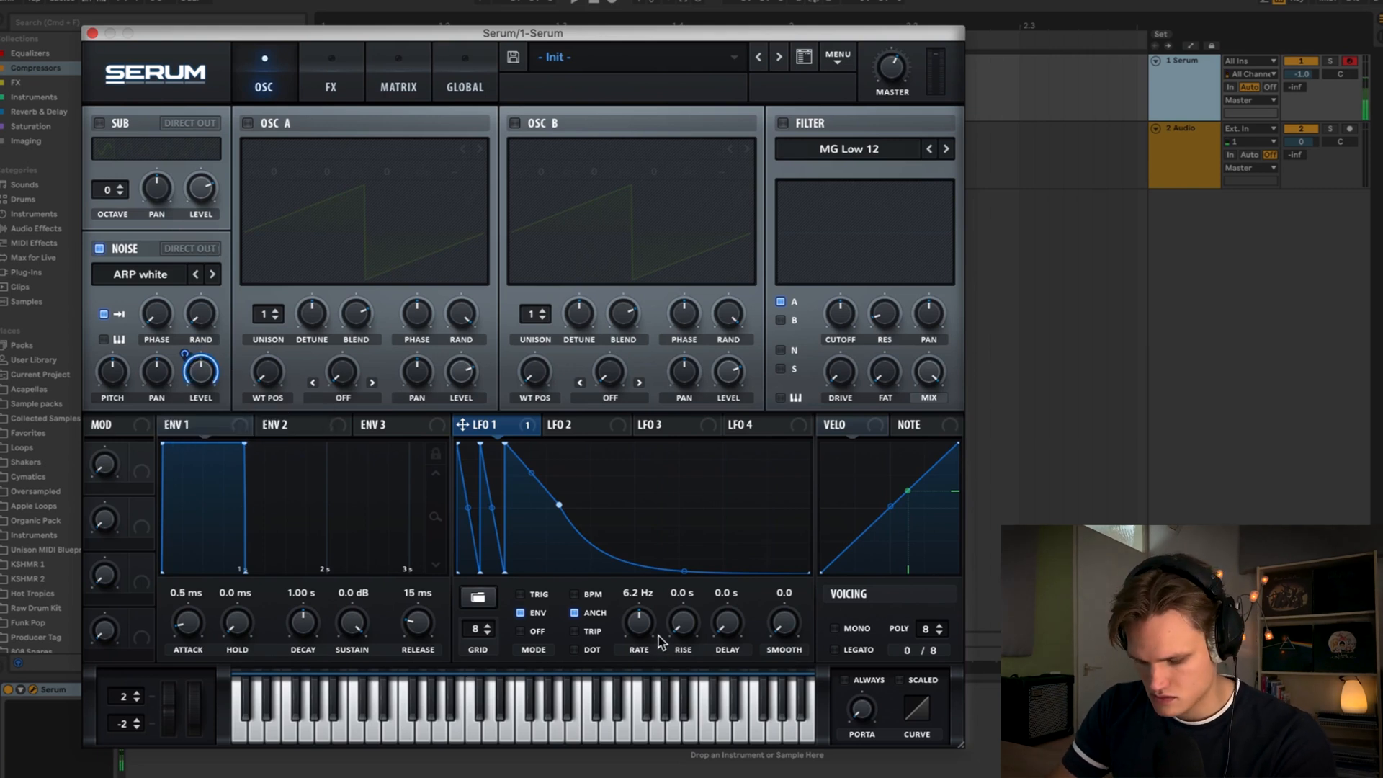
left_click_drag(655, 629, 641, 629)
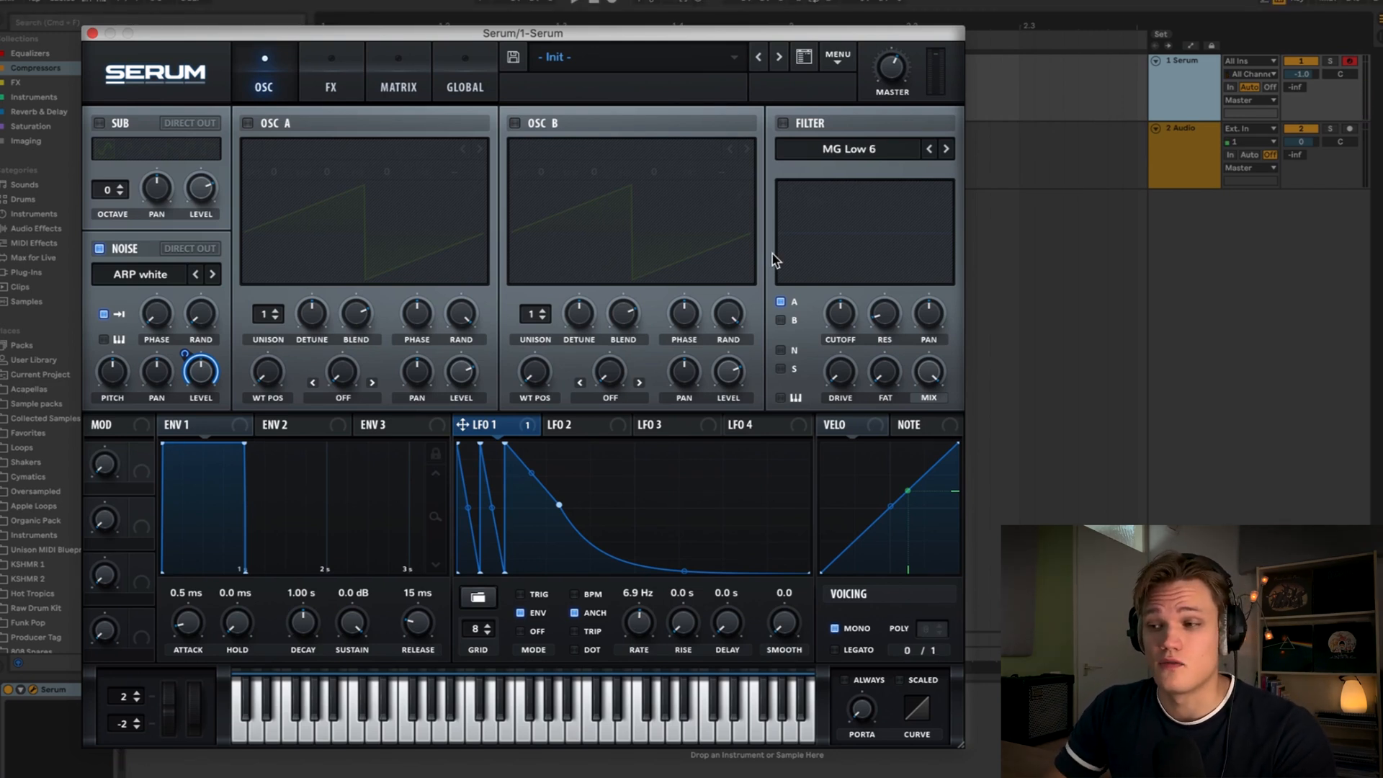
- Enable the filter, route the noise oscillator through it with the Band 12 type, and raise the cutoff
left_click(784, 124)
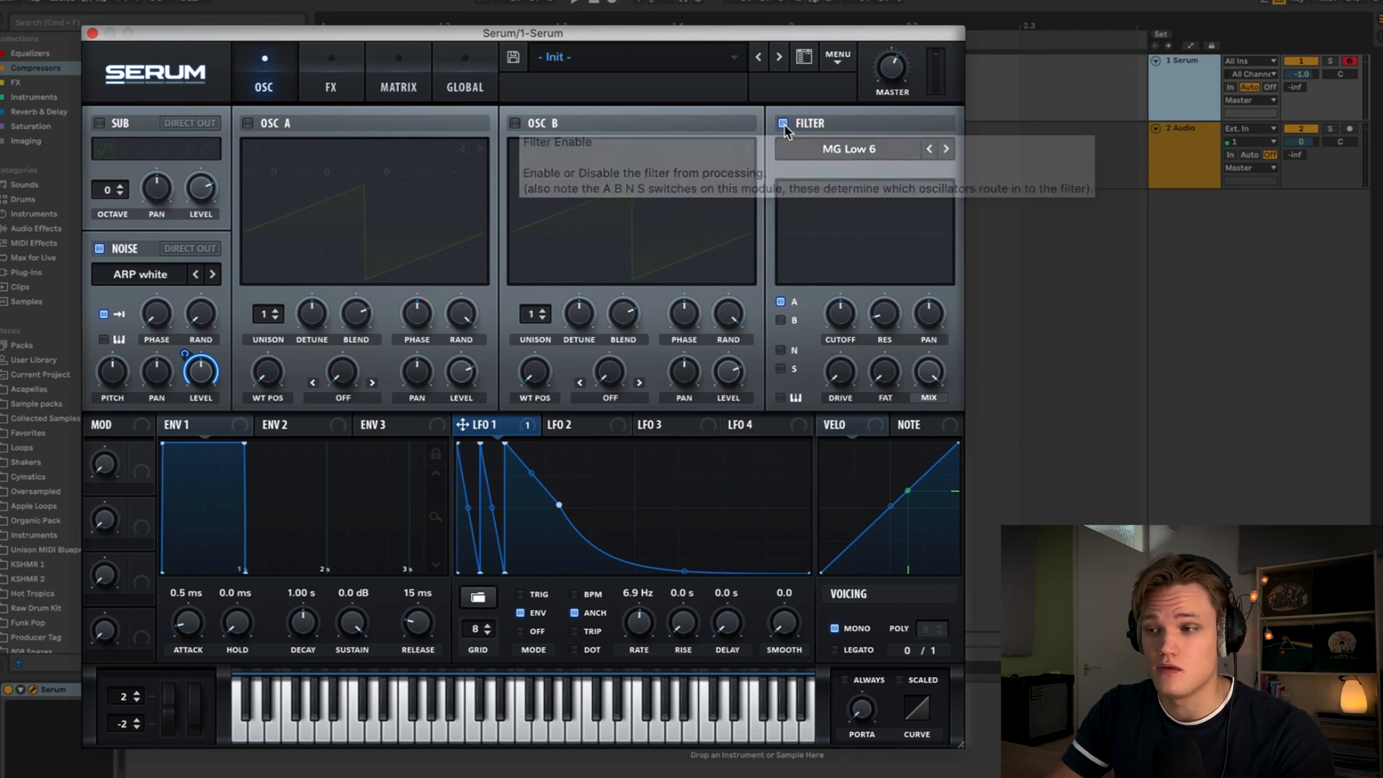
left_click(781, 351)
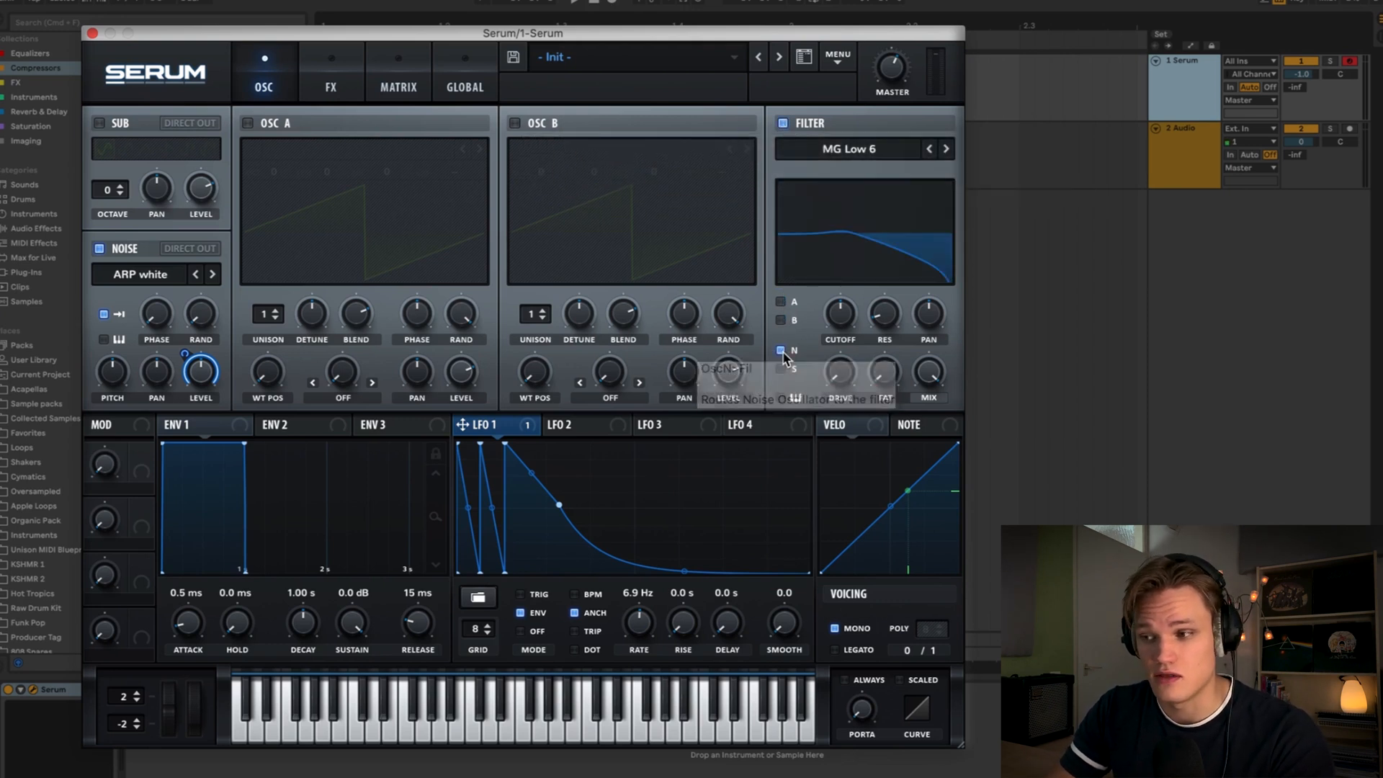
left_click(852, 151)
mouse_move(846, 172)
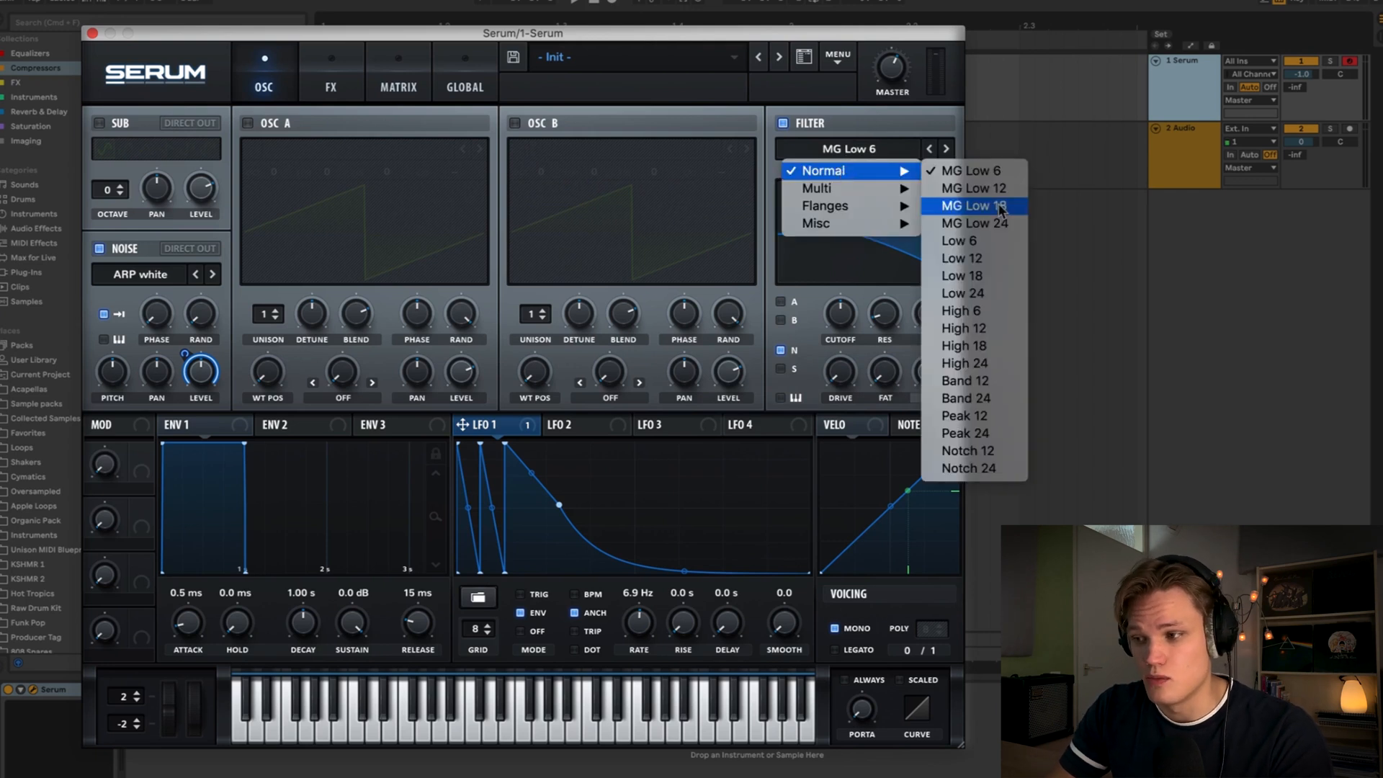
left_click(991, 383)
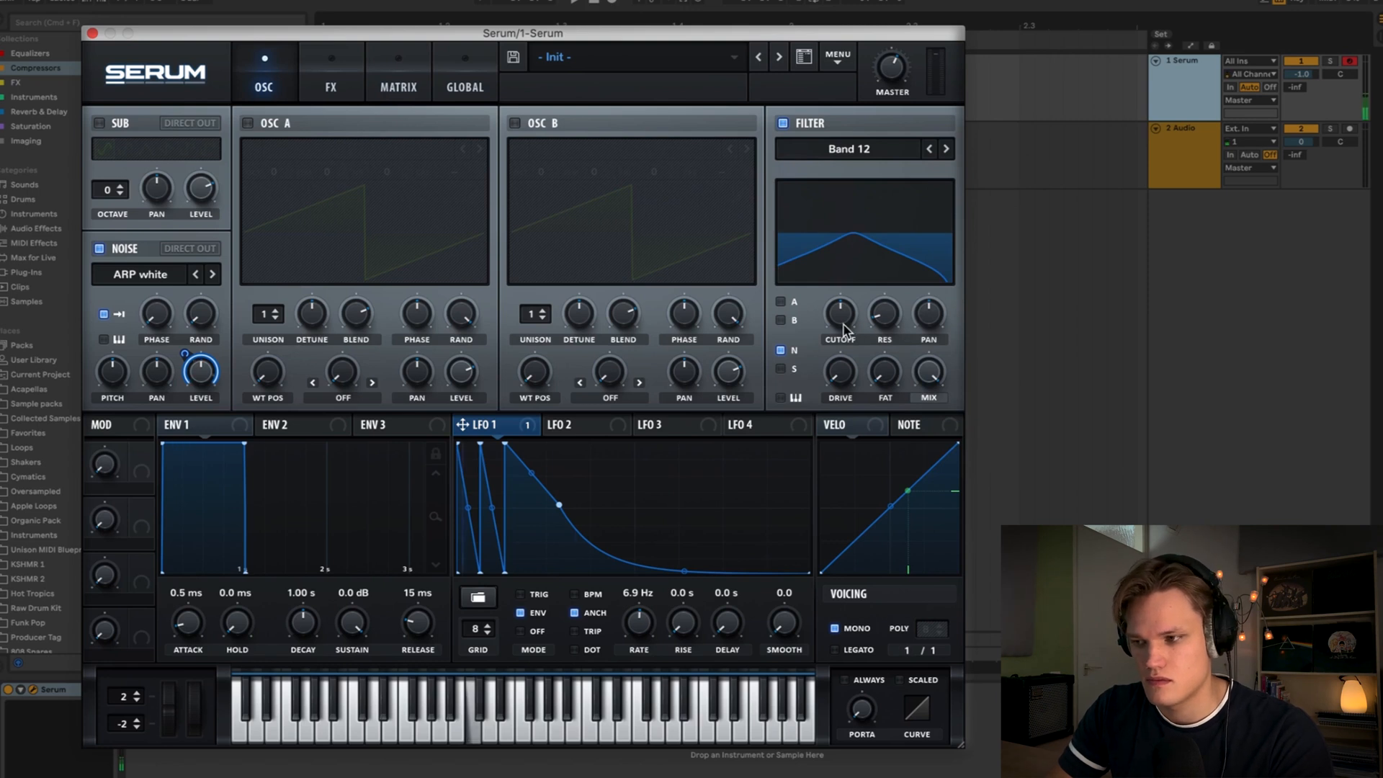
left_click_drag(844, 330, 887, 320)
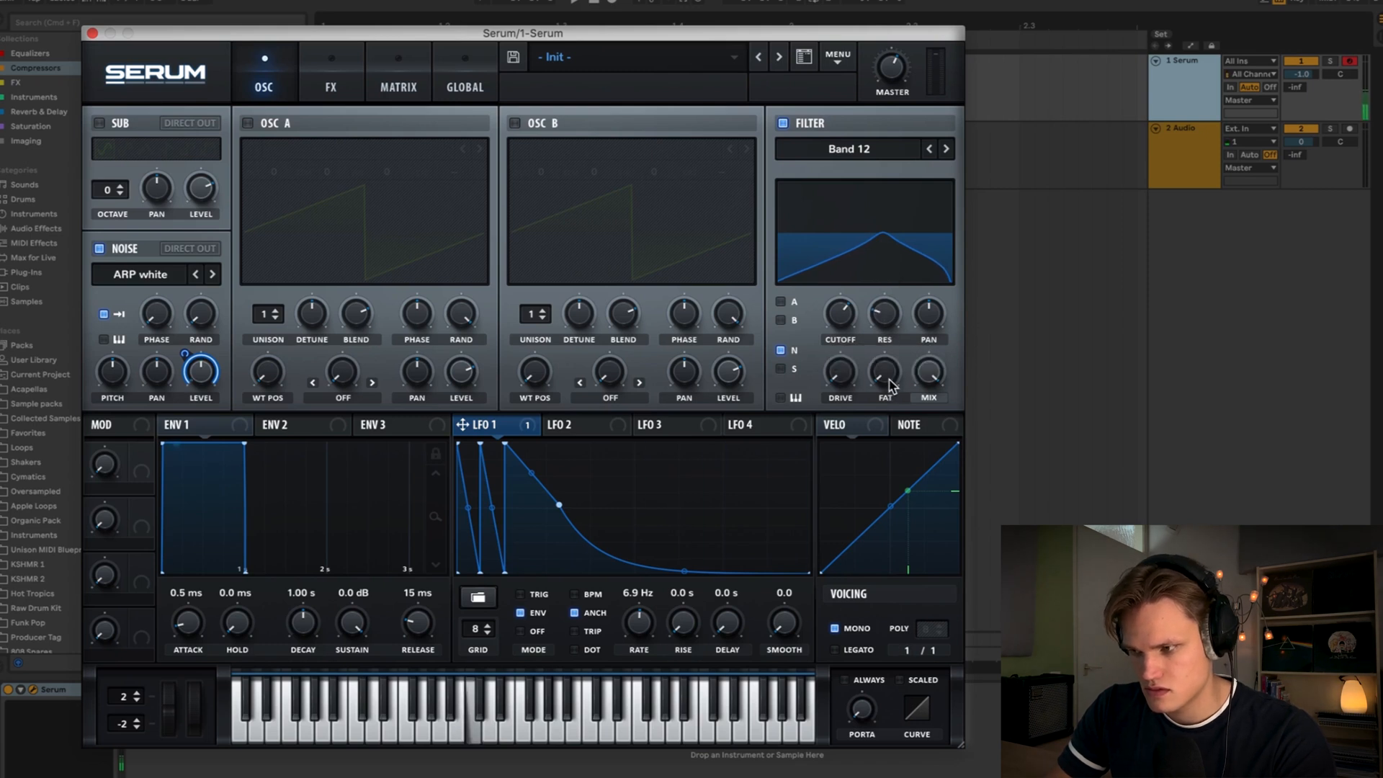
- Adjust the filter's Fat, cutoff to about 1450 Hz and drive, and LFO 1's rate to about 7.4 Hz
left_click_drag(887, 380, 878, 112)
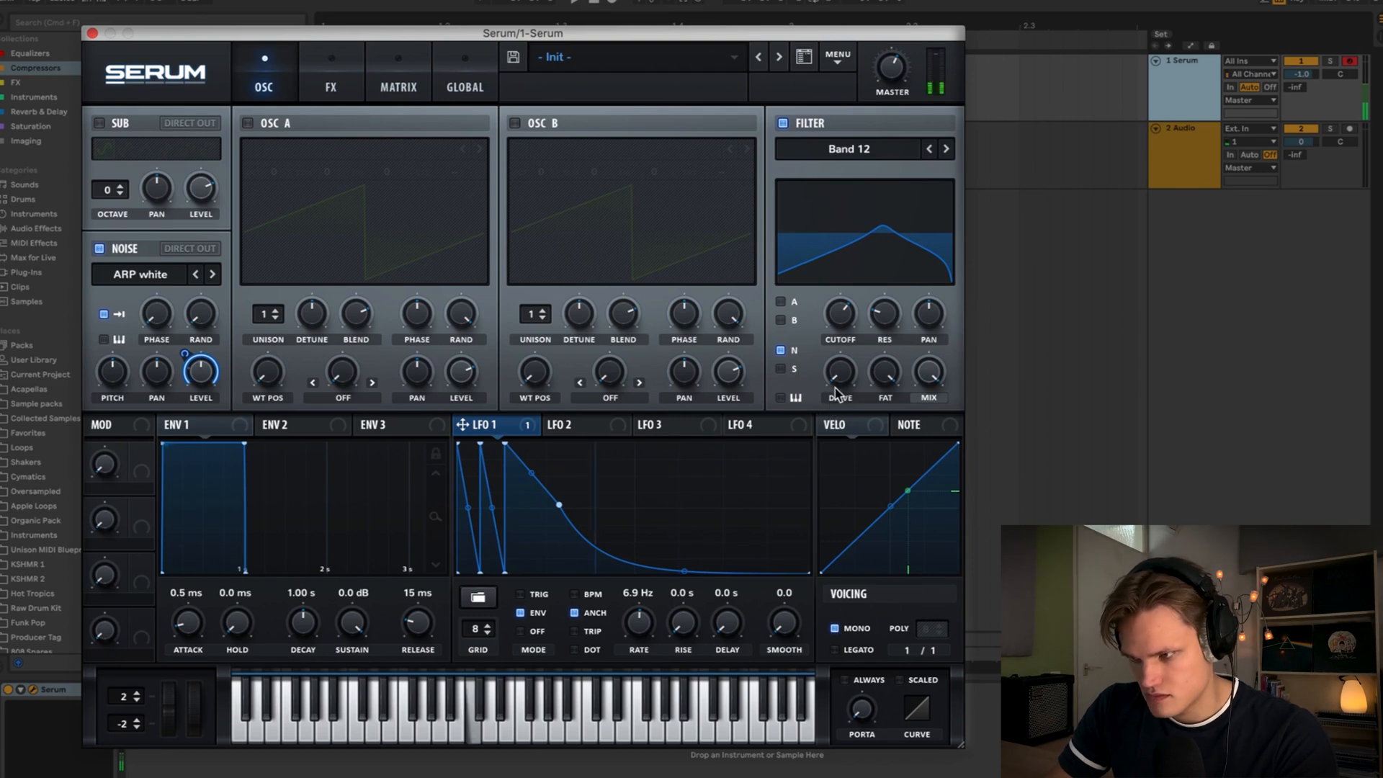
mouse_move(835, 324)
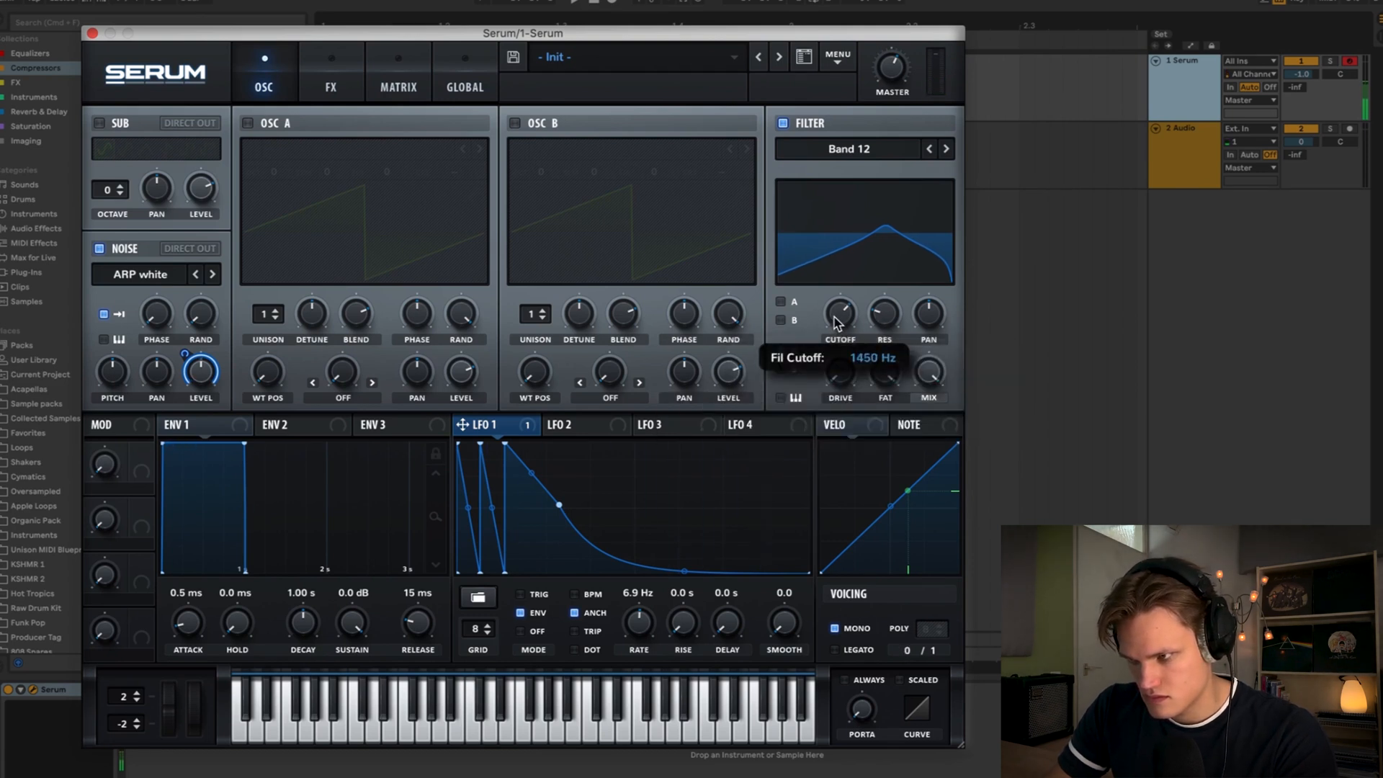
left_click_drag(834, 318, 835, 314)
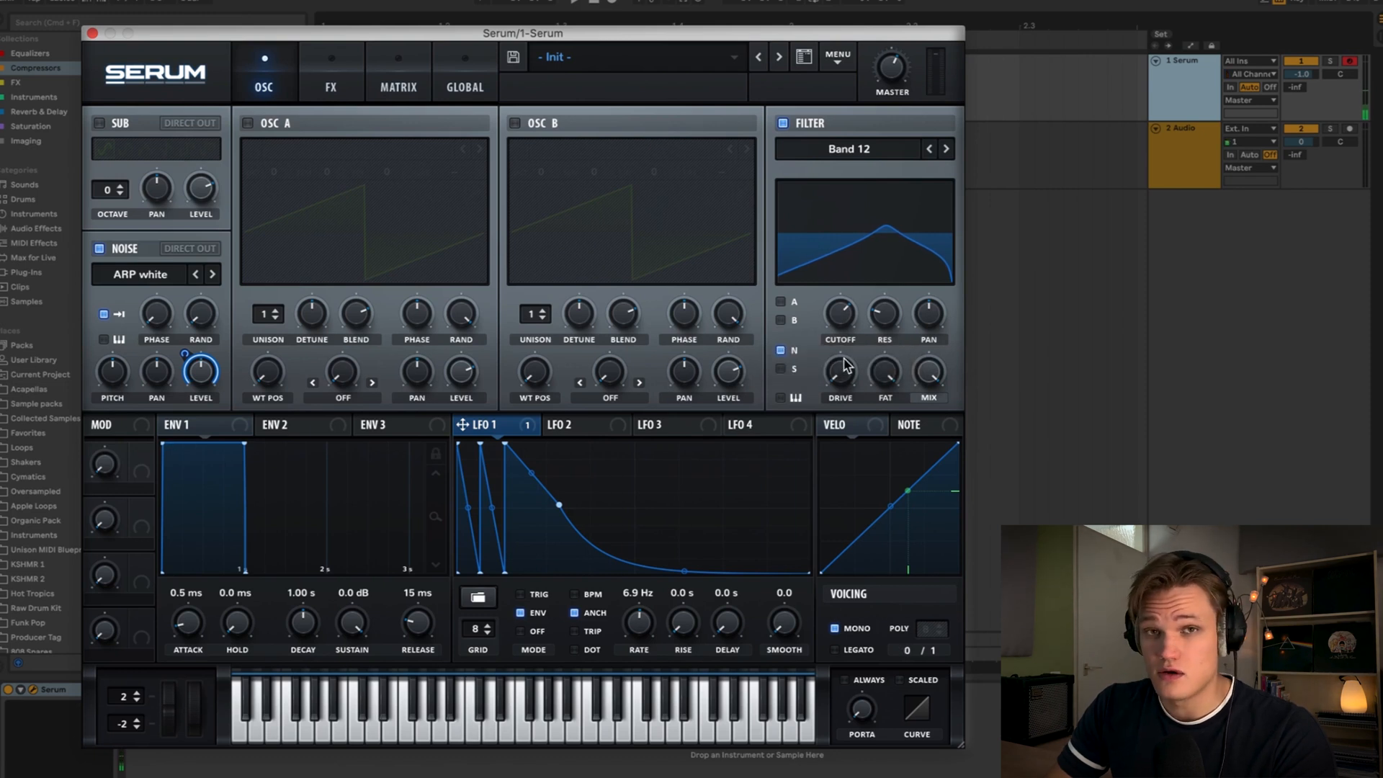
left_click_drag(849, 369, 844, 316)
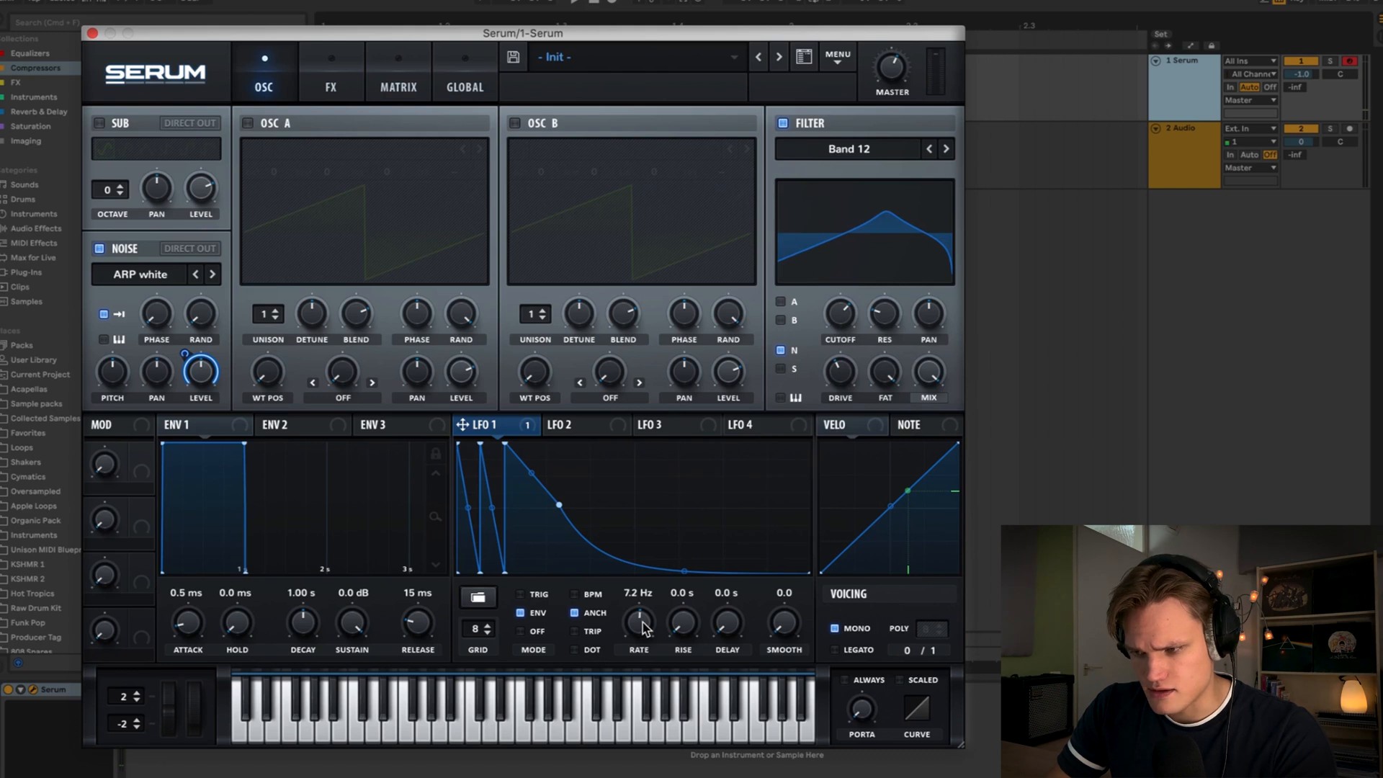
left_click_drag(642, 622, 644, 628)
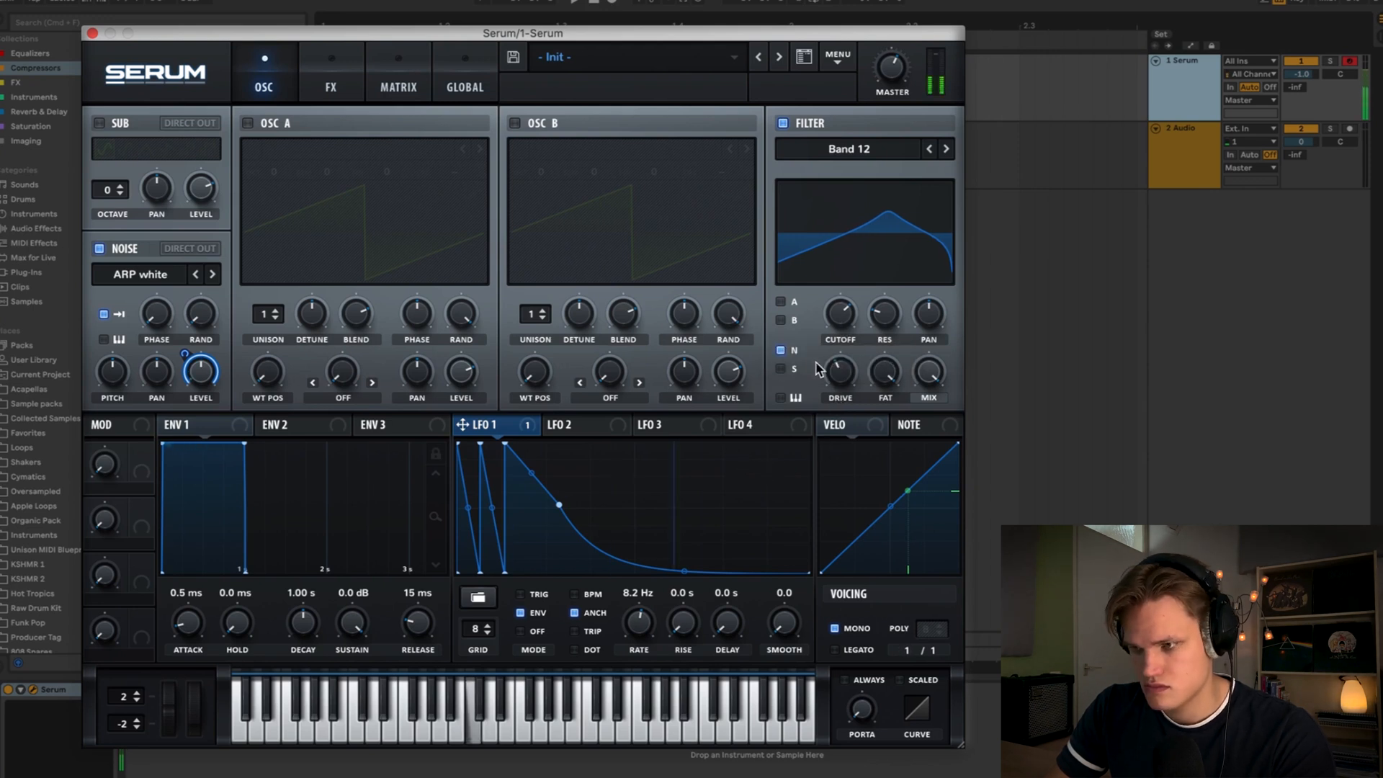
left_click_drag(645, 629, 642, 631)
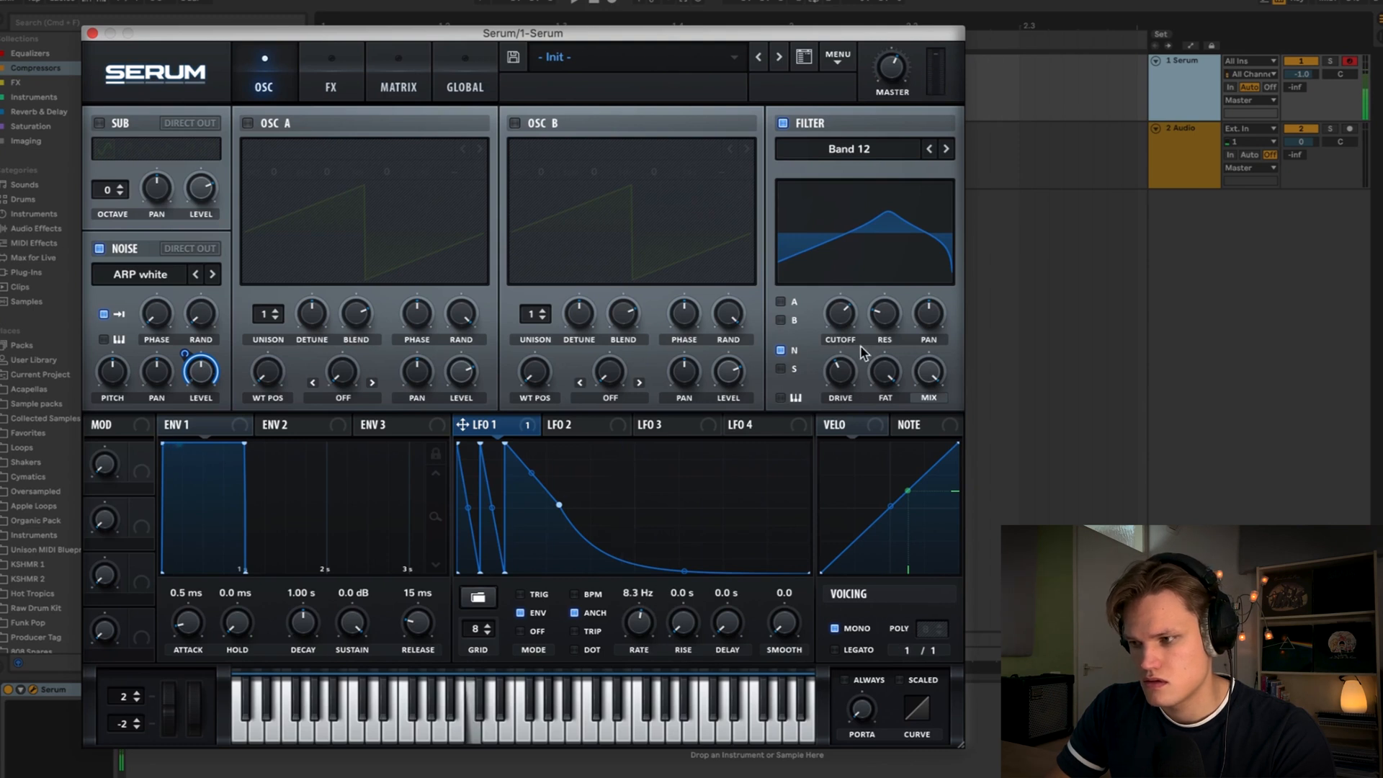
mouse_move(856, 376)
left_mouse_down()
mouse_move(873, 261)
mouse_move(858, 362)
mouse_move(859, 349)
left_mouse_up()
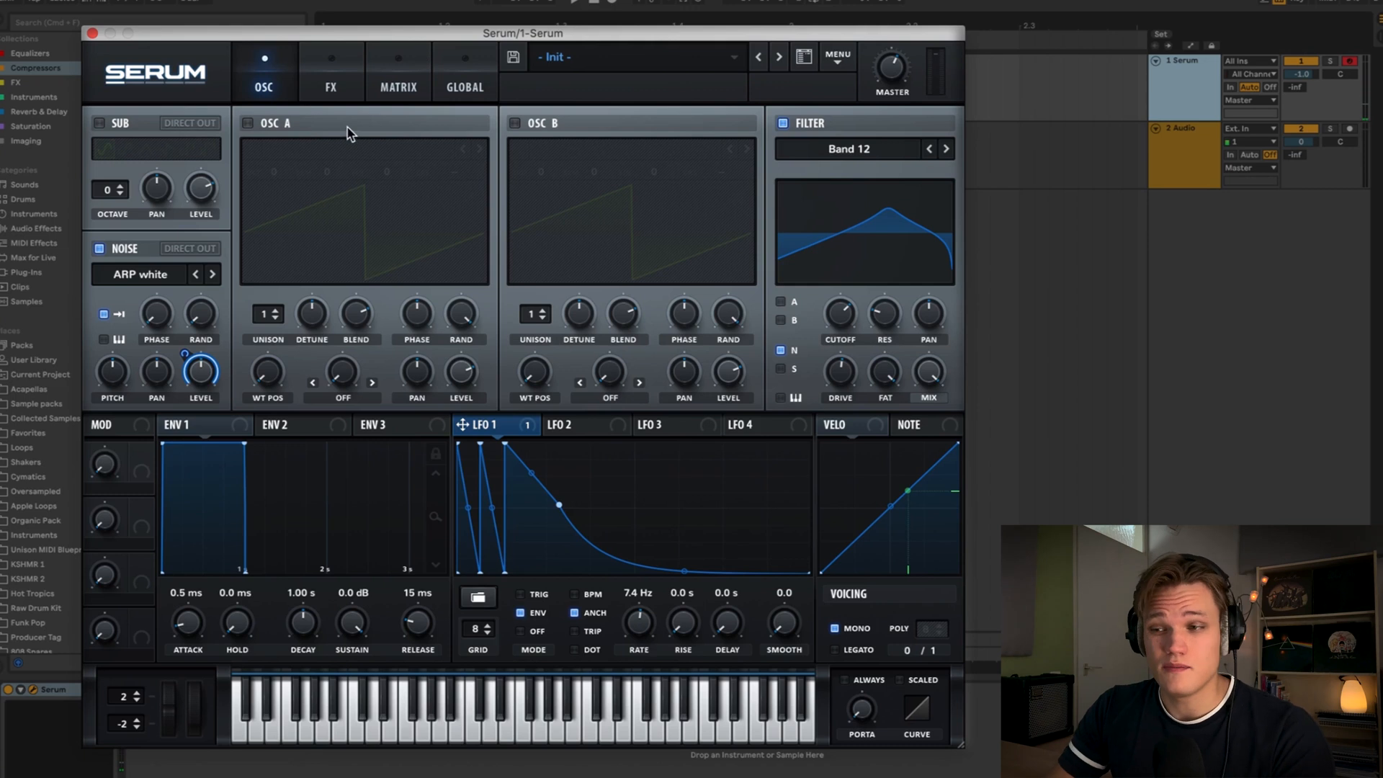
- Add a Distortion effect using the Asym type and adjust its mix
left_click(339, 86)
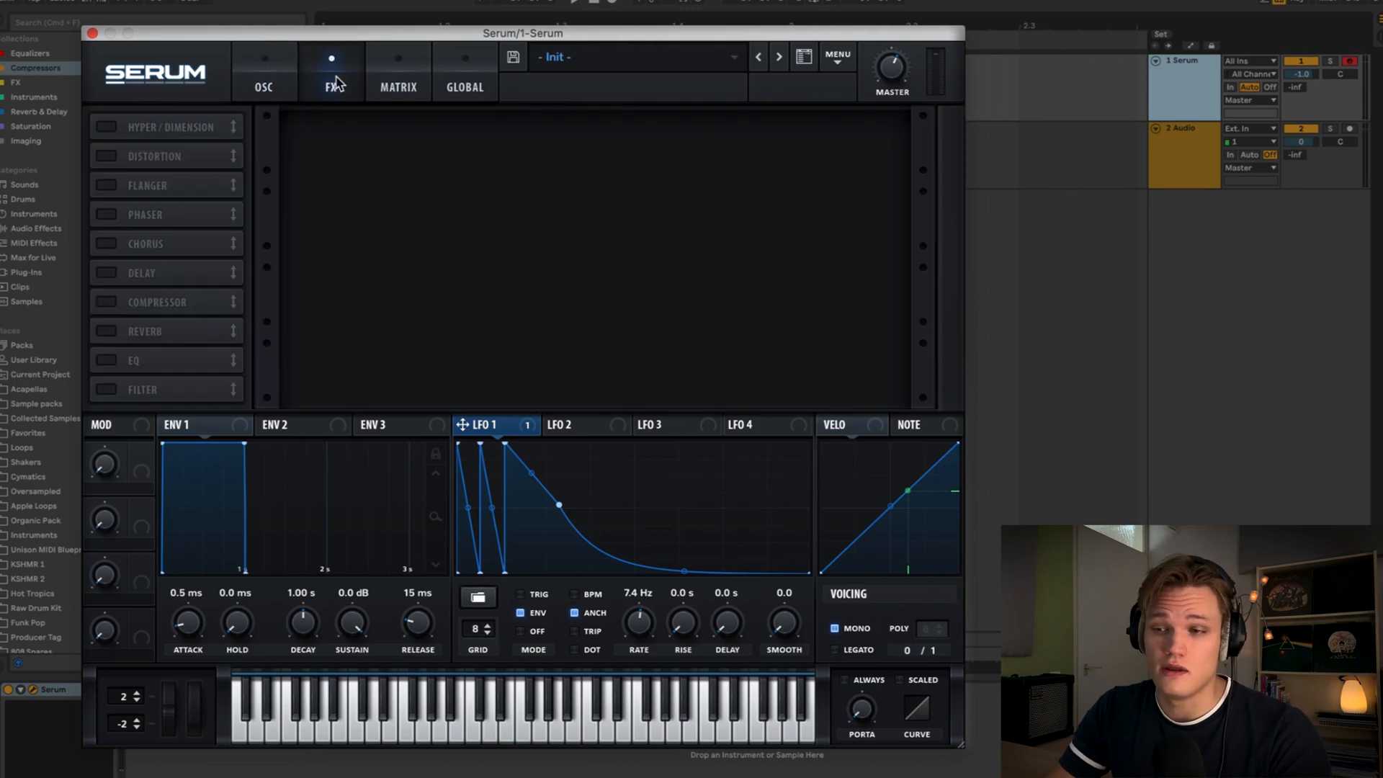
left_click(107, 157)
left_click(409, 146)
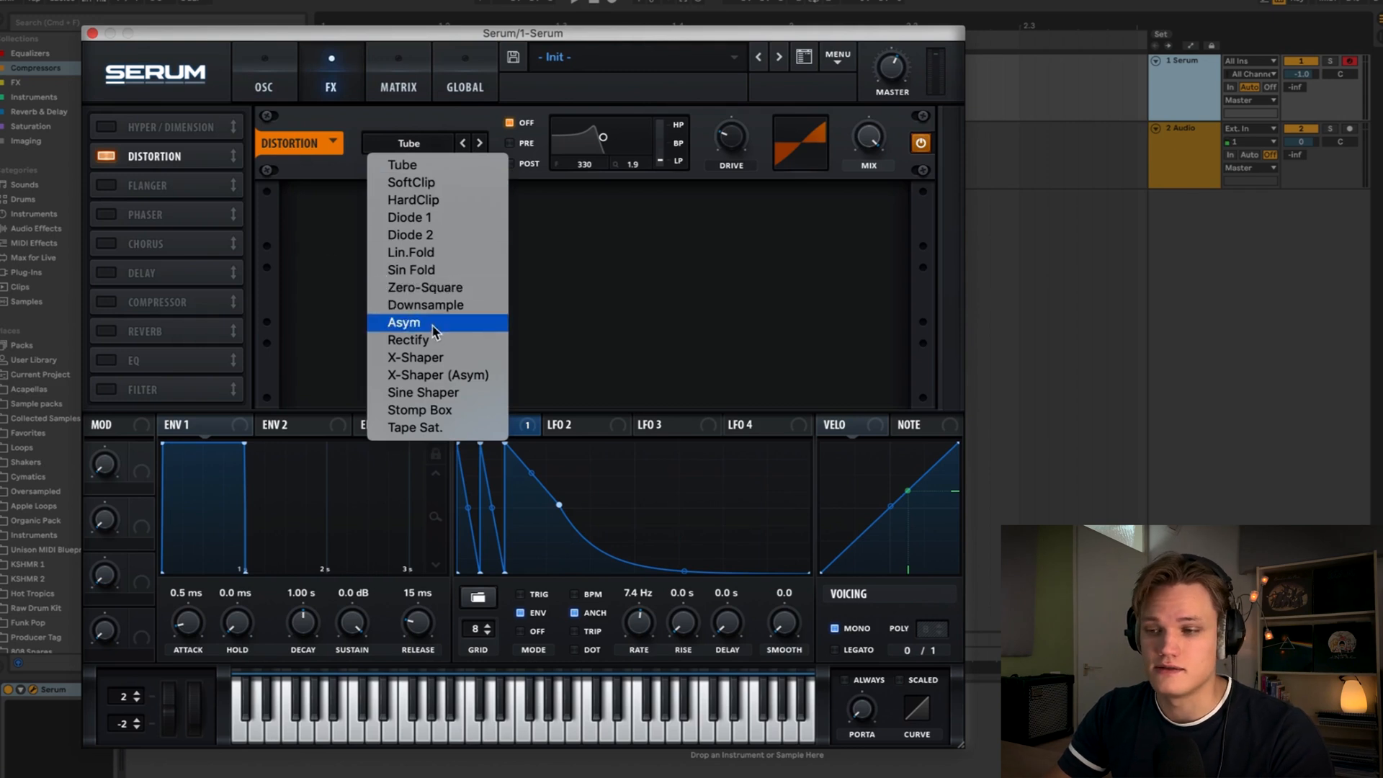
left_click(1276, 103)
left_click_drag(878, 139, 852, 232)
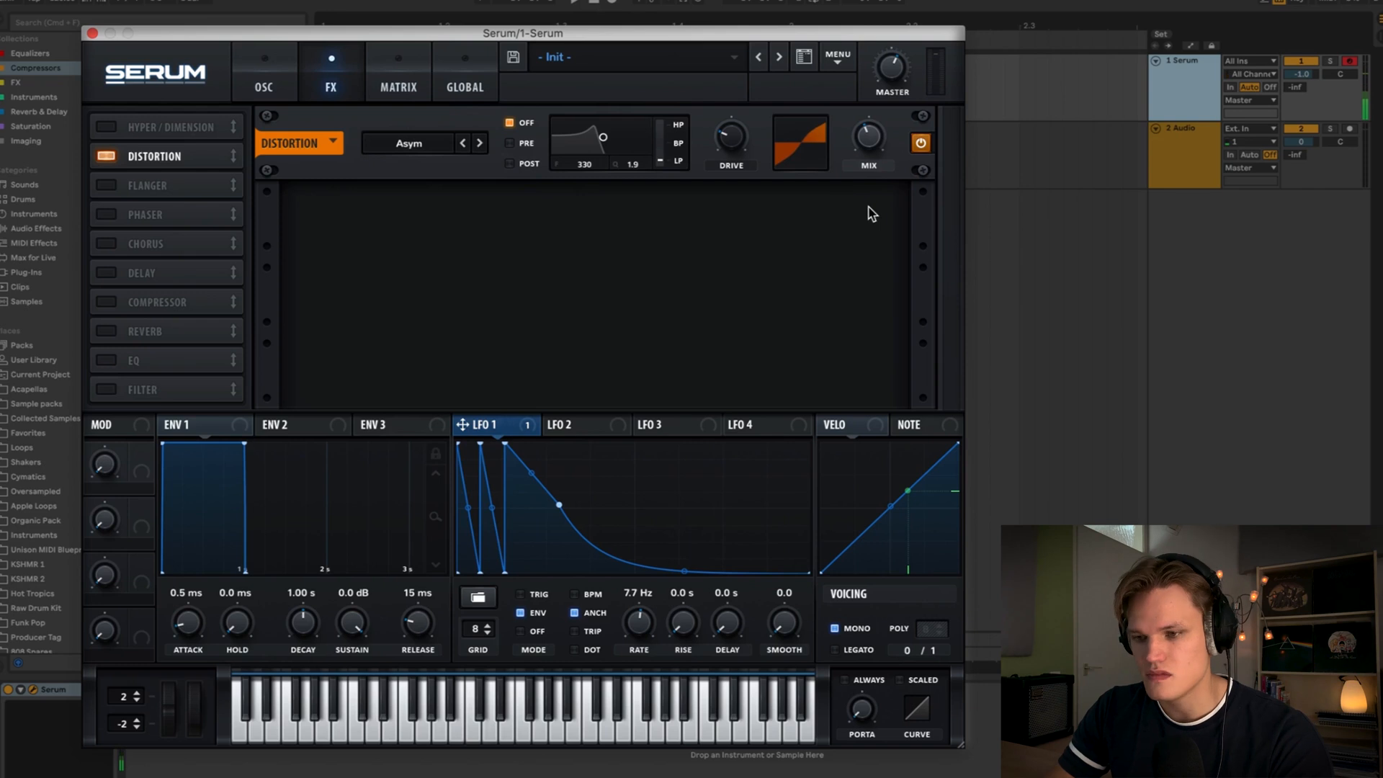
- Enable the EQ effect and set its low band to a low cut at about 317 Hz
left_click(106, 361)
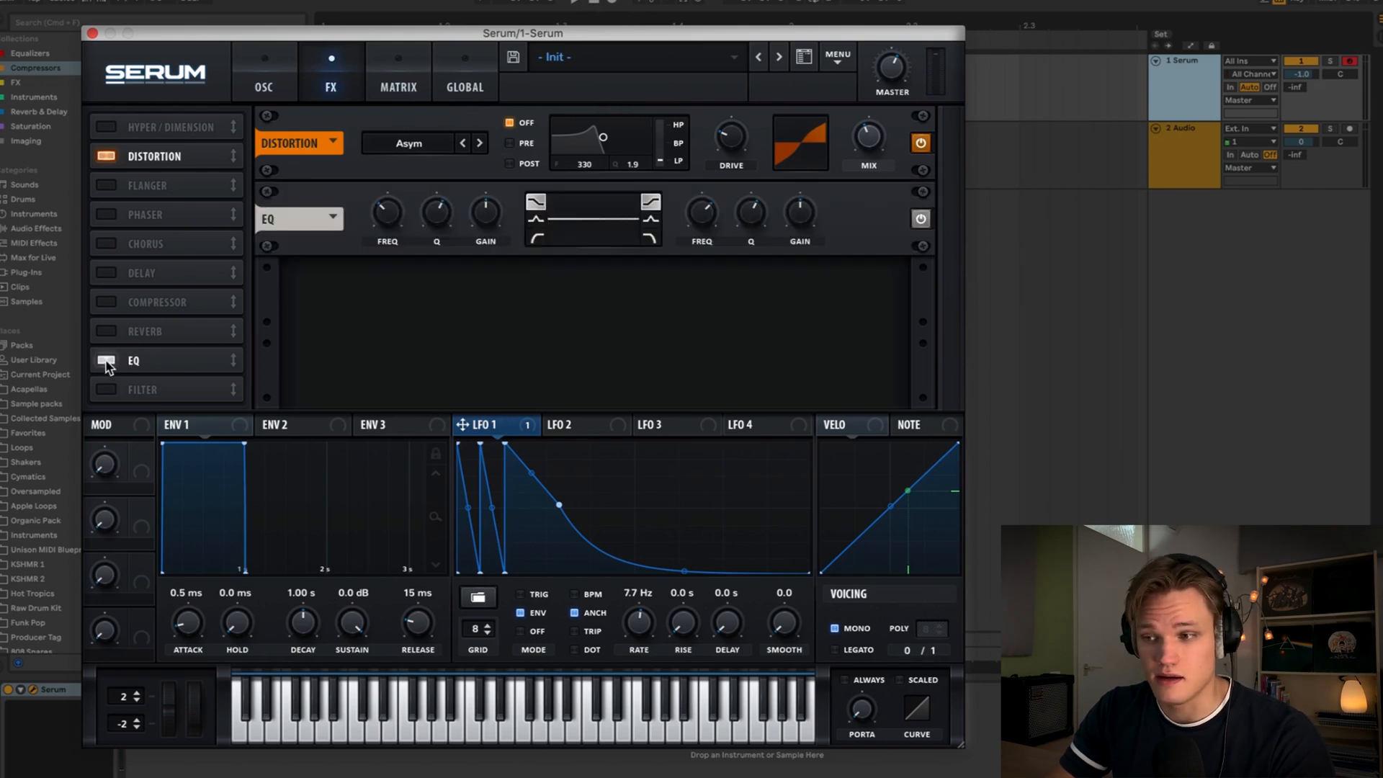
left_click(538, 240)
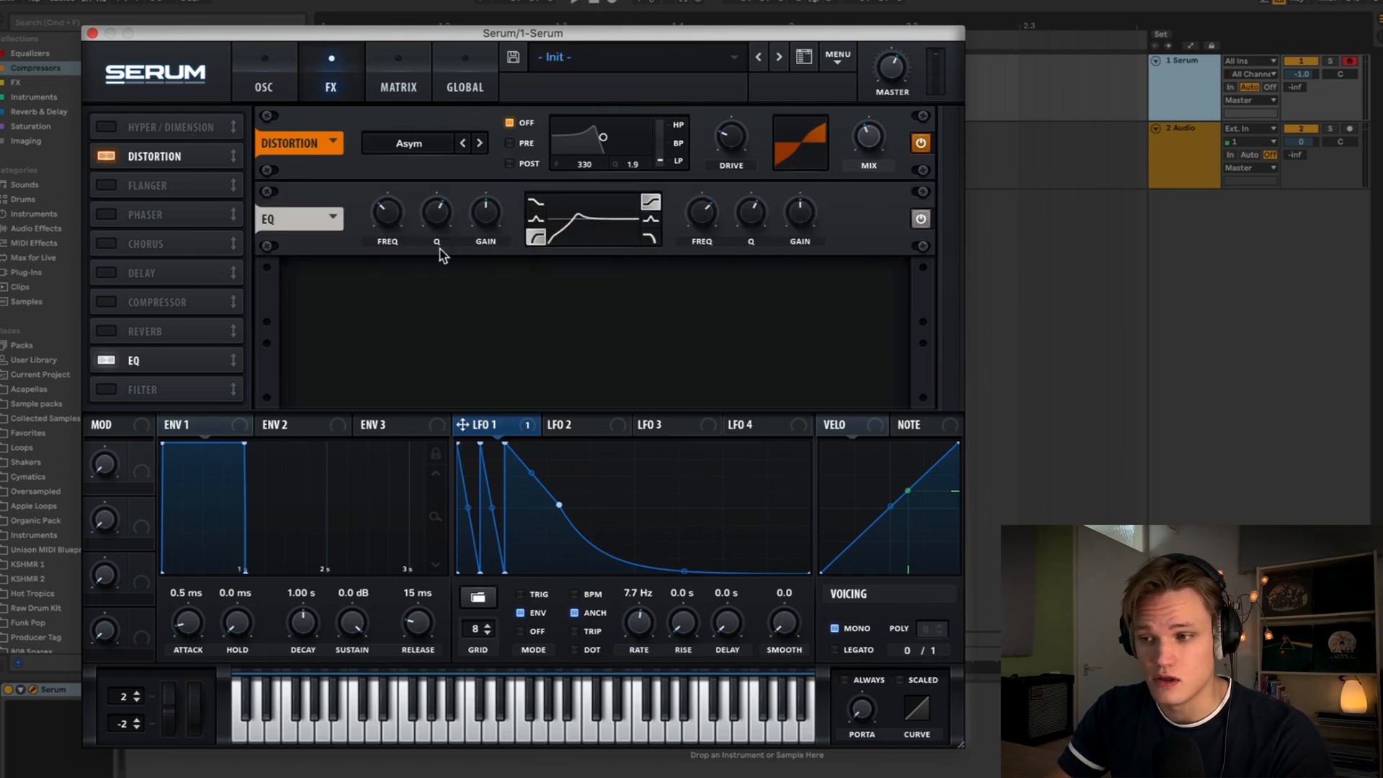
mouse_move(436, 218)
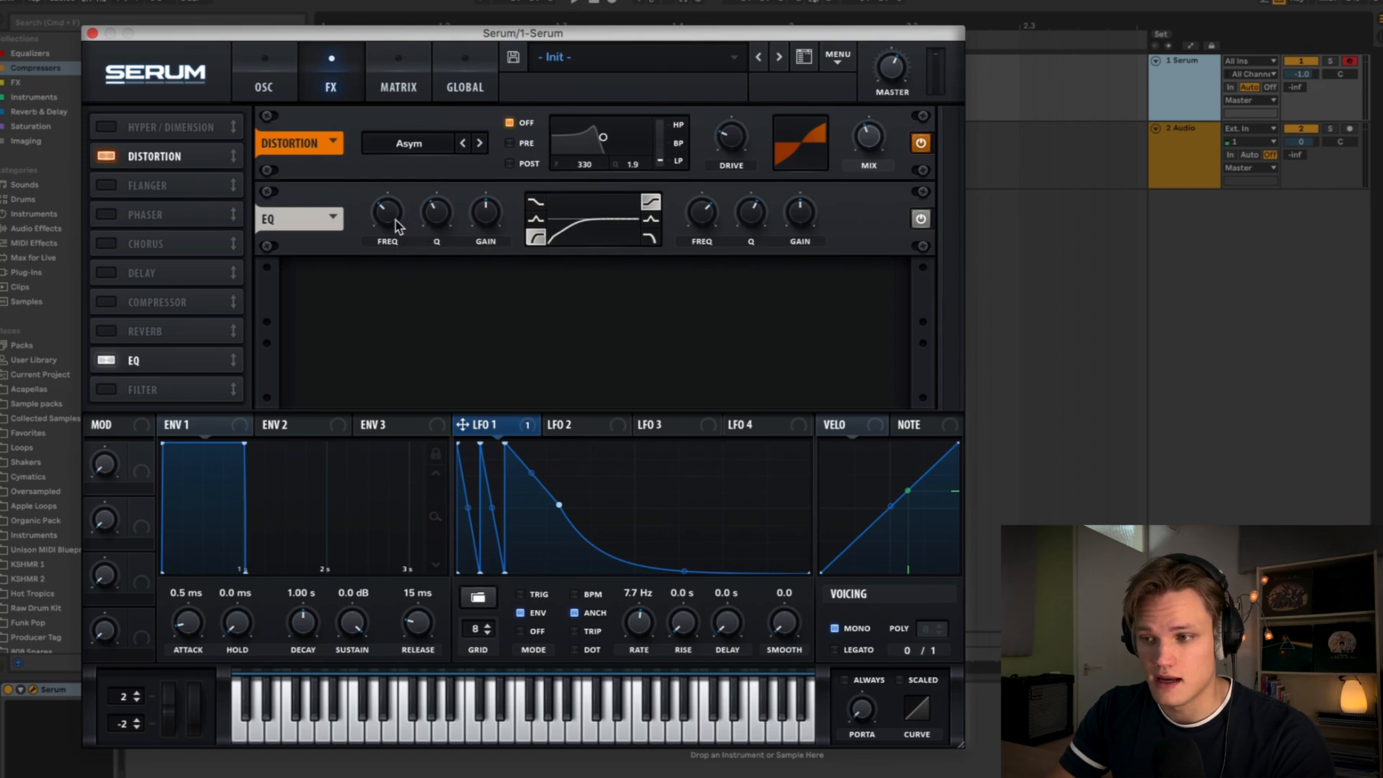
left_click_drag(397, 224, 398, 220)
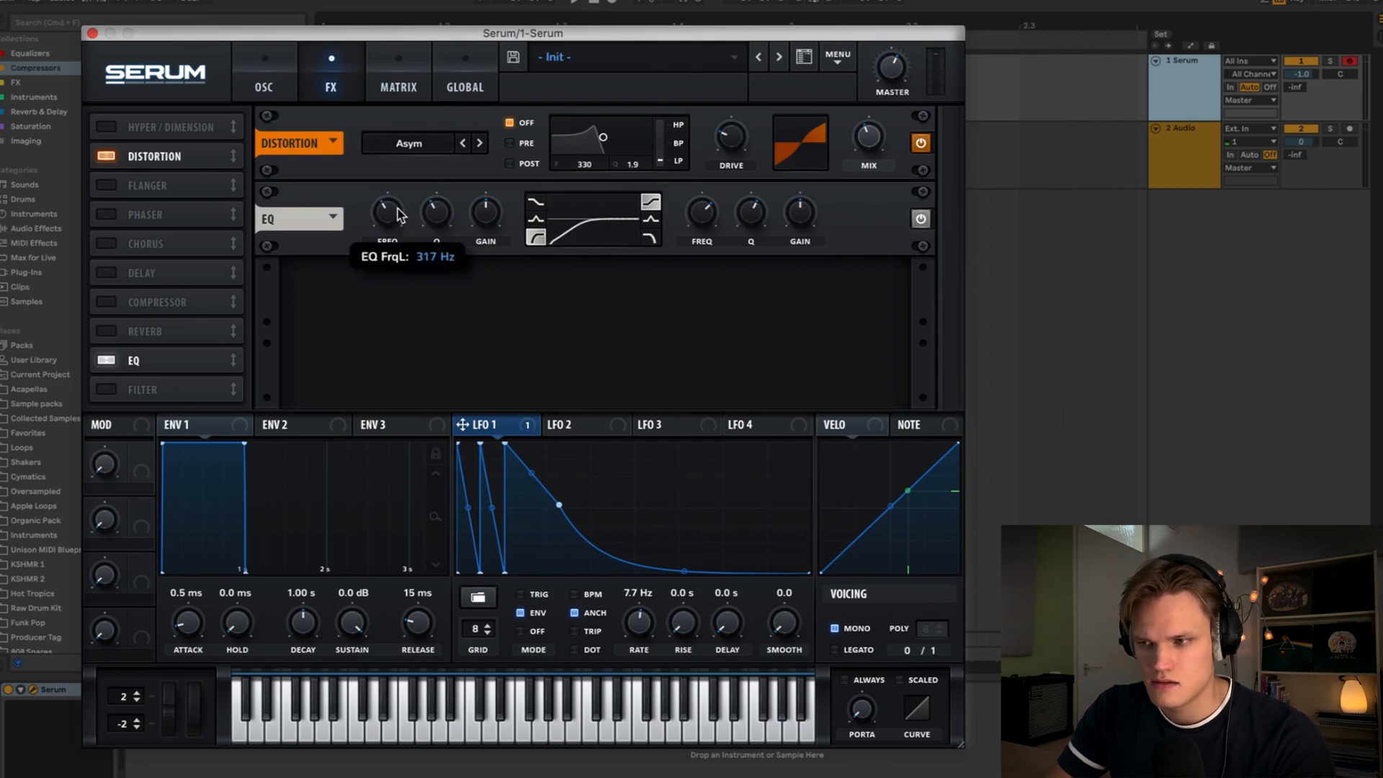
left_click_drag(396, 210, 394, 213)
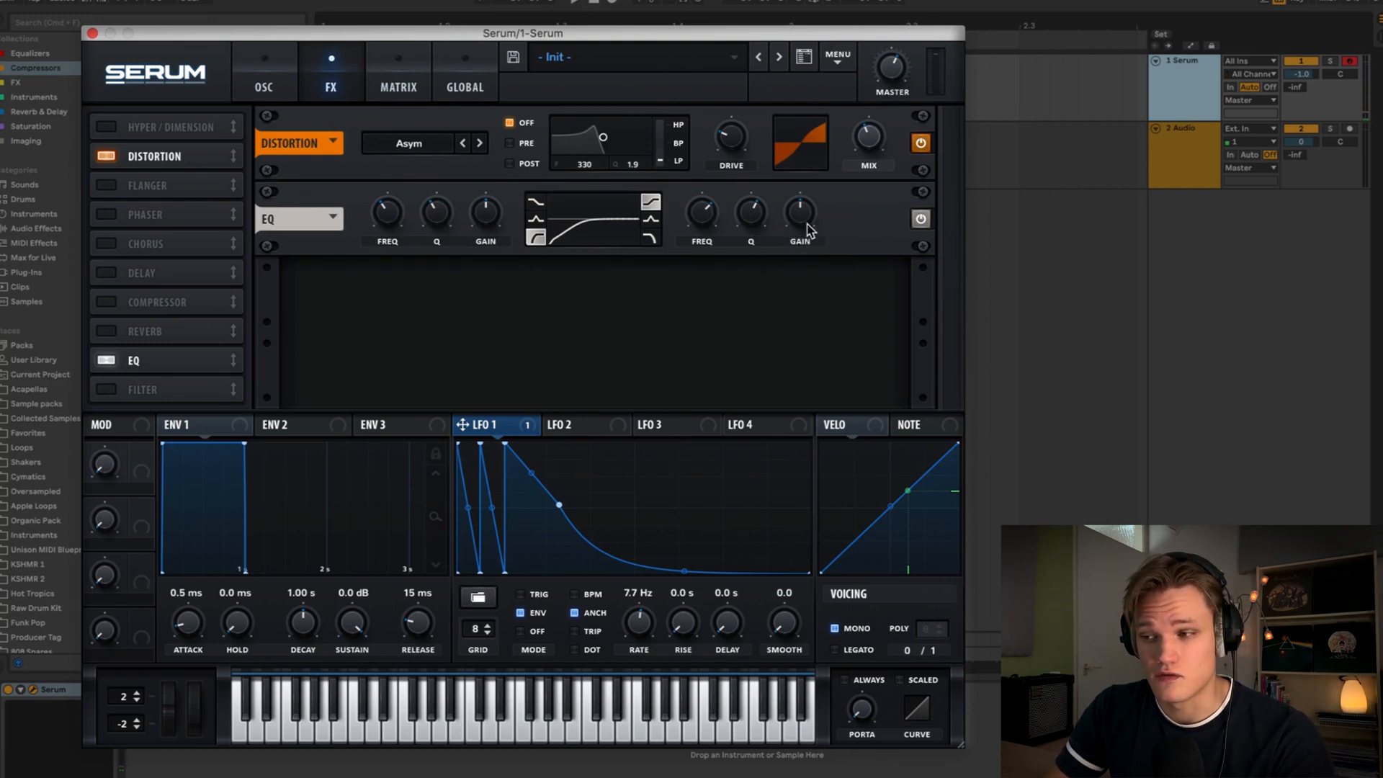
mouse_move(812, 223)
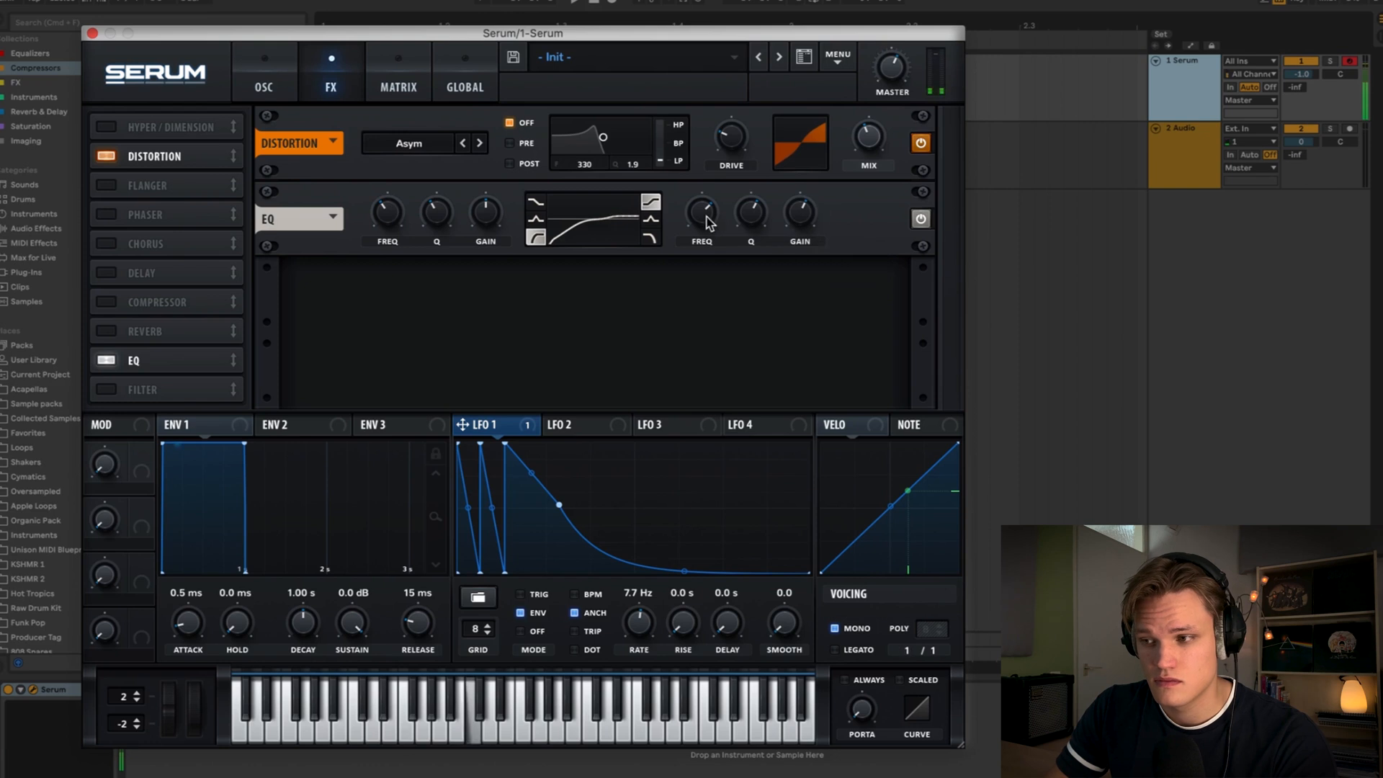
mouse_move(712, 210)
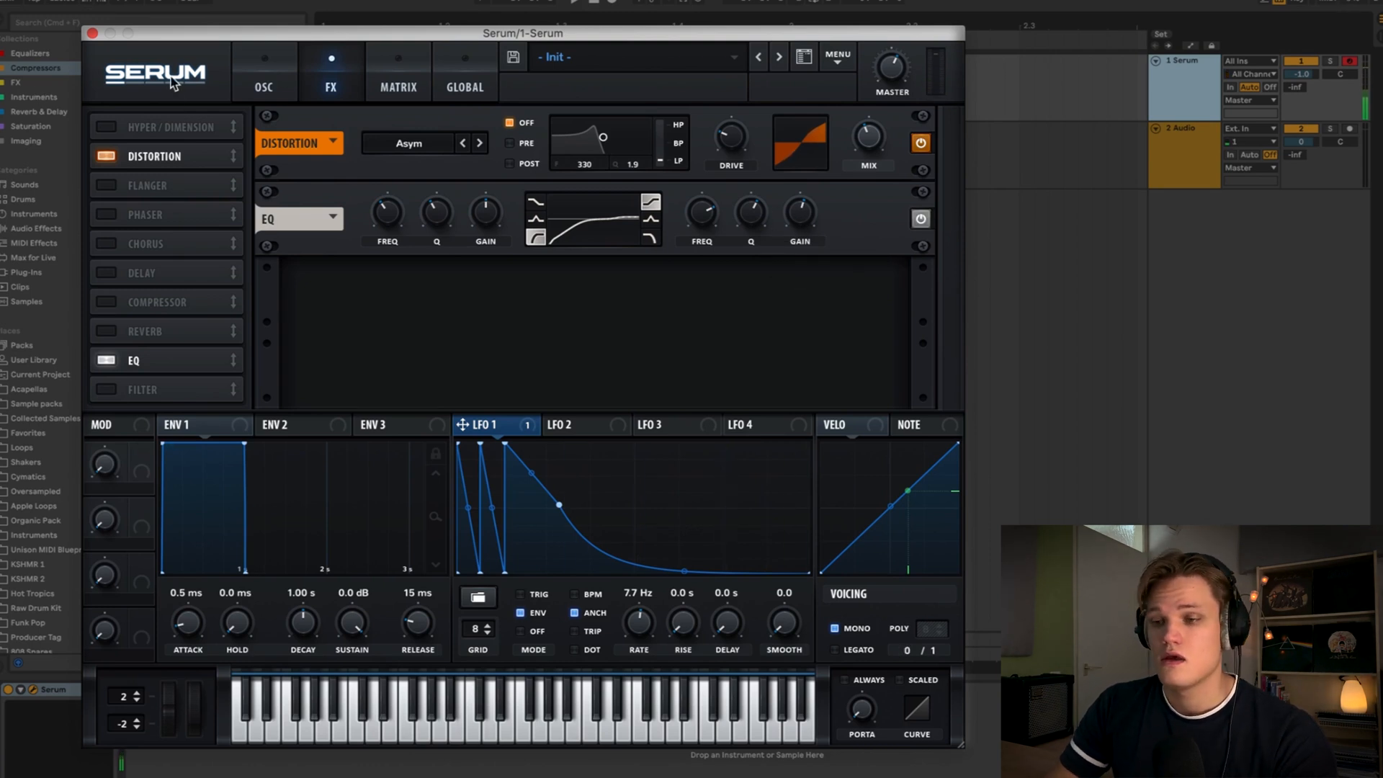
- Close Serum, set the Audio track's input to 1-Serum Post Mixer and arm it for recording
left_click(92, 33)
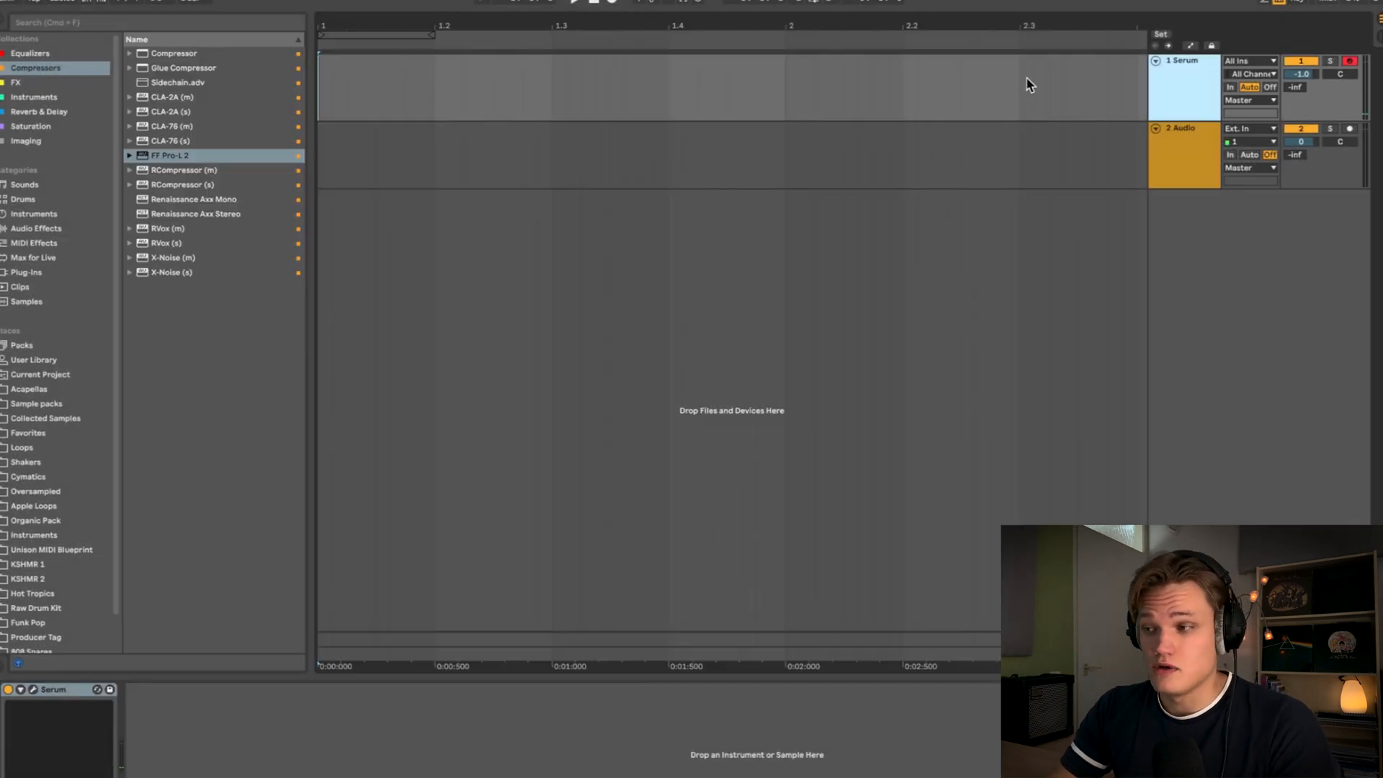
left_click(1190, 151)
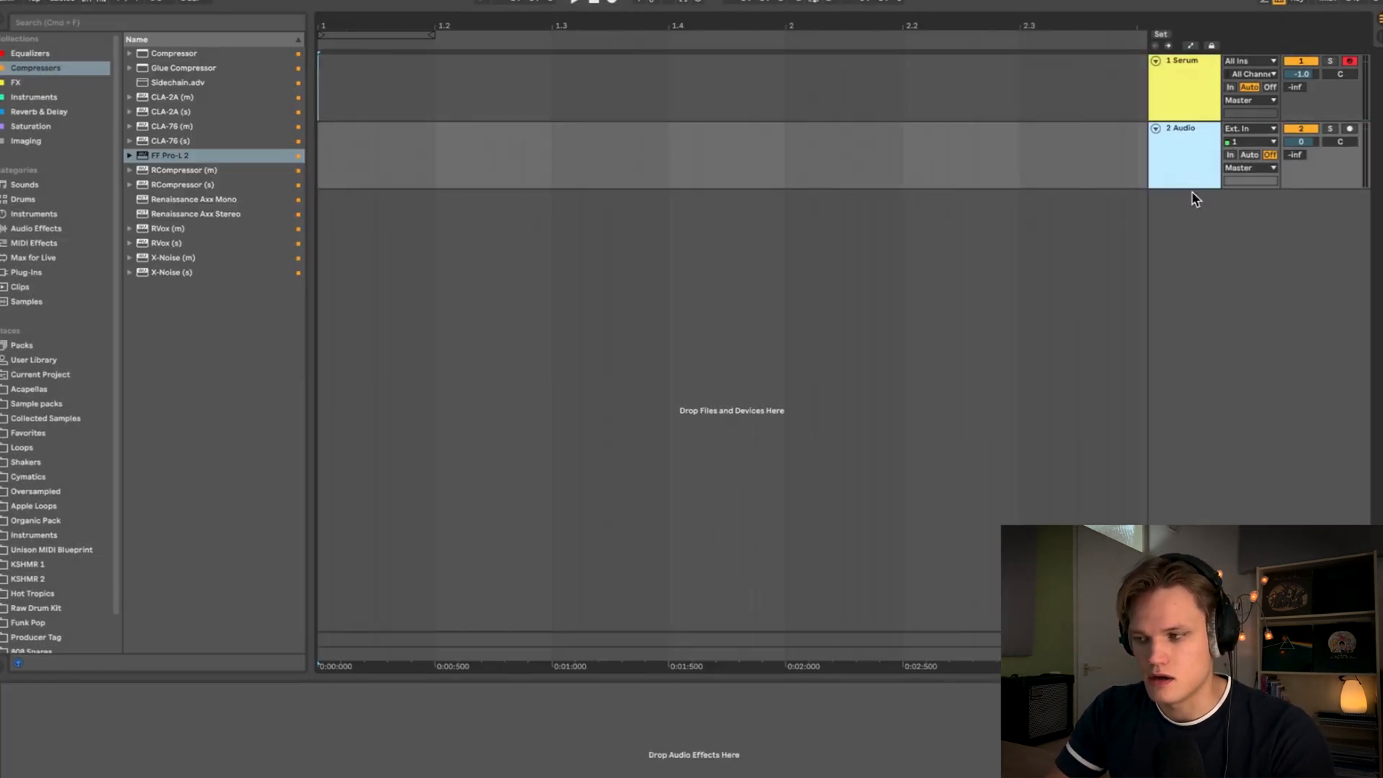
left_click_drag(1190, 192, 1188, 263)
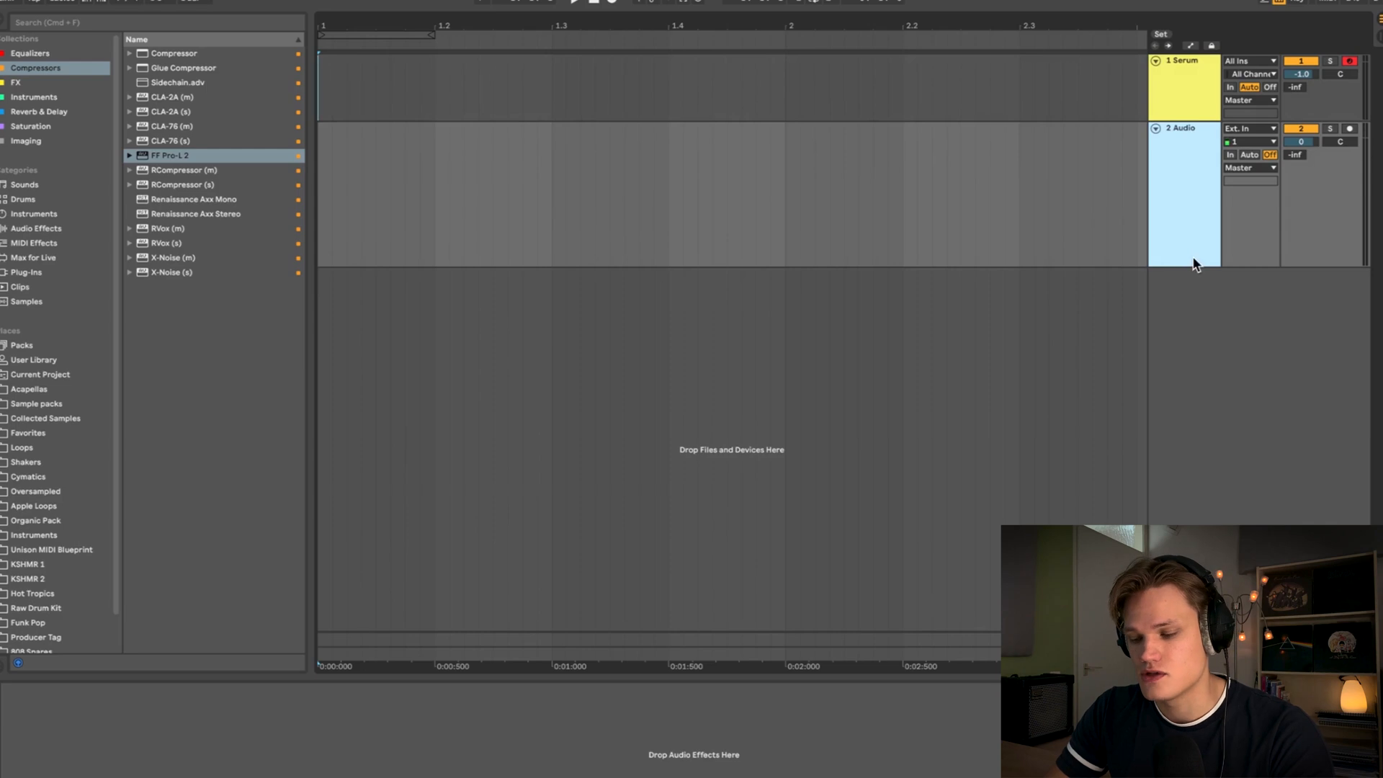
left_click(1350, 129)
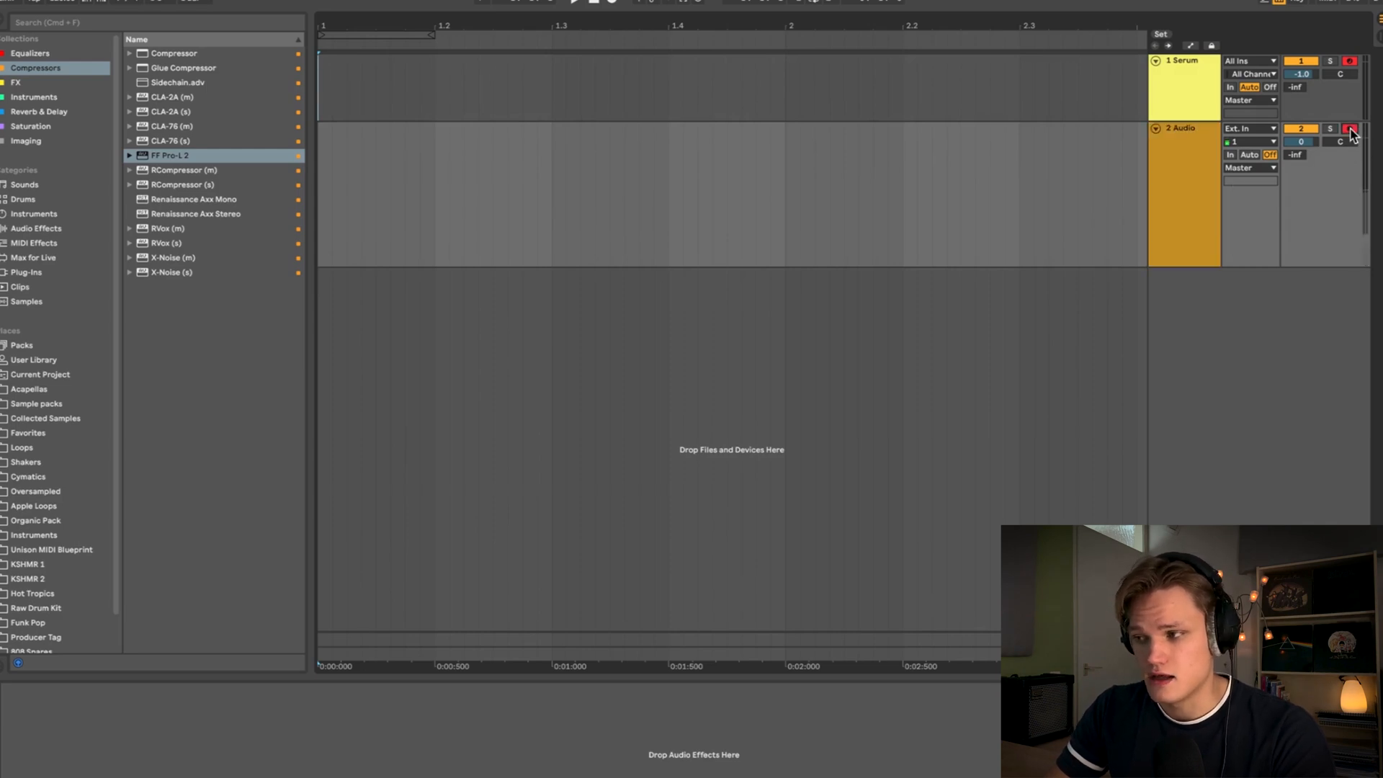
left_click(1253, 130)
left_click(1254, 203)
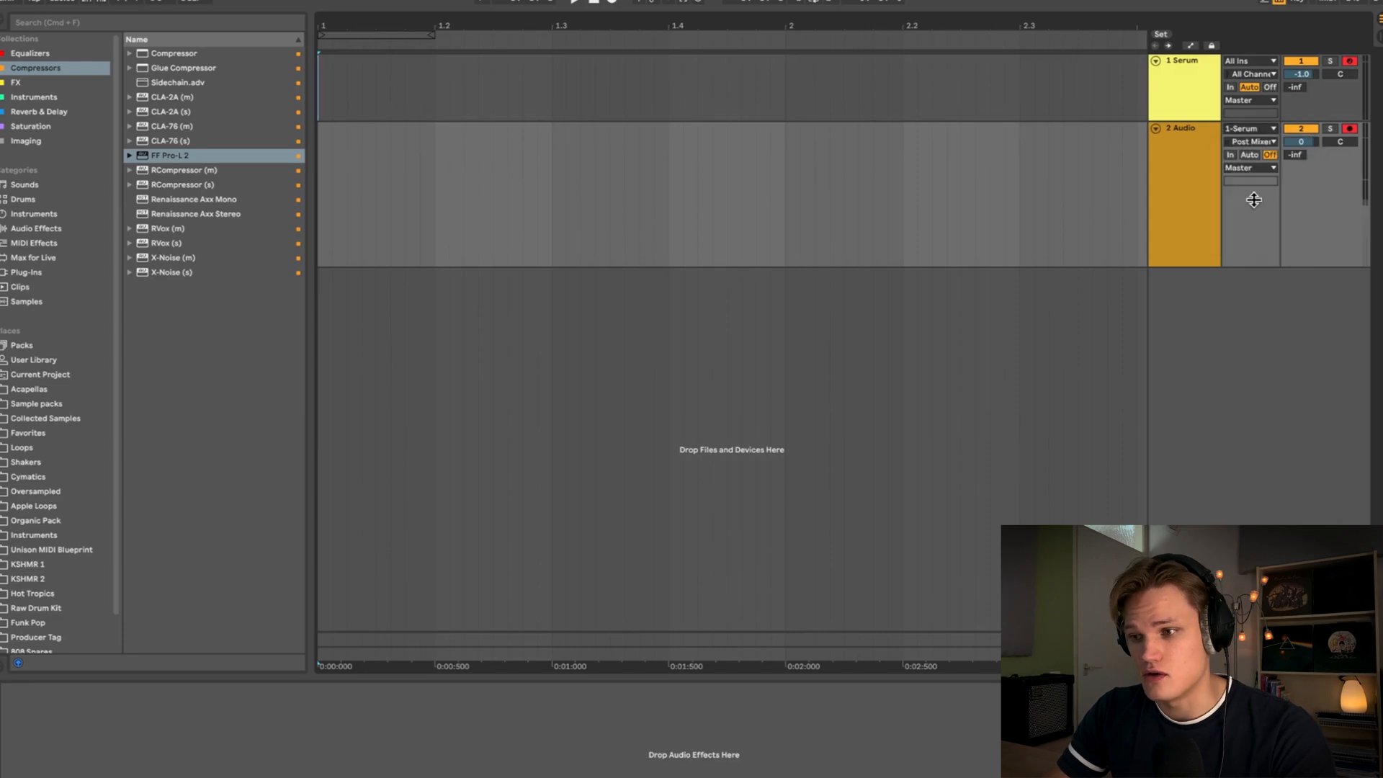
- Record the Serum noise layer from the start of the arrangement onto the Audio track
left_click(326, 75)
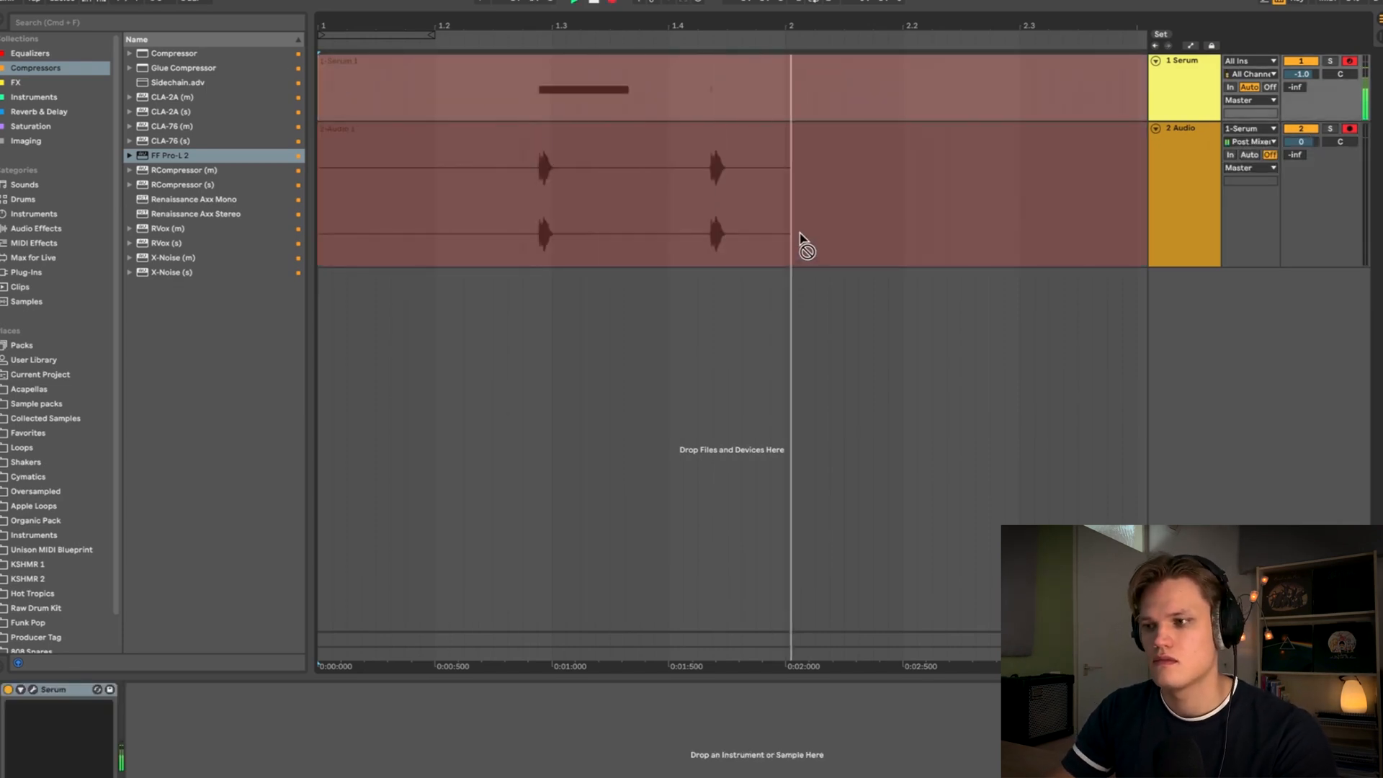
key("space")
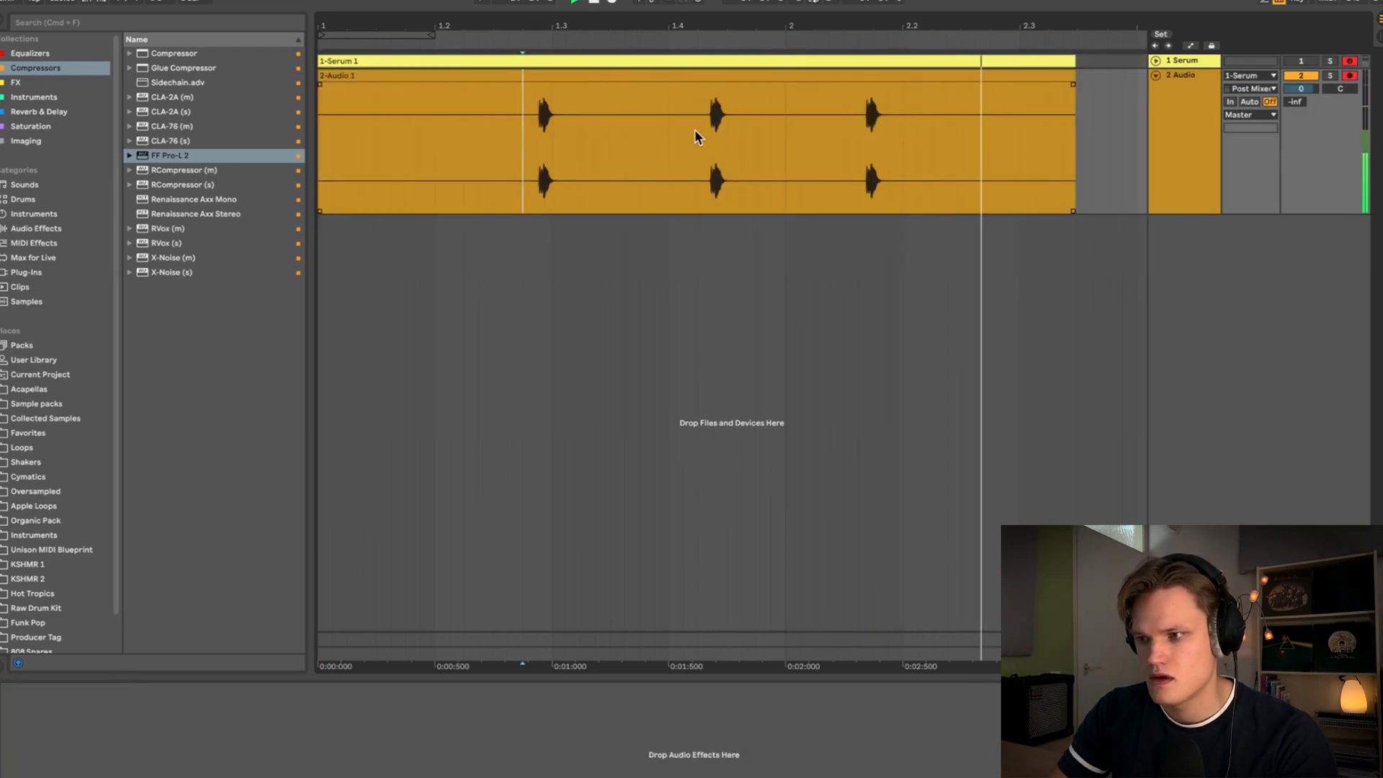
- Delete the silent part of the recording before the first noise hit
key("space")
left_click_drag(697, 132, 119, 129)
key("Delete")
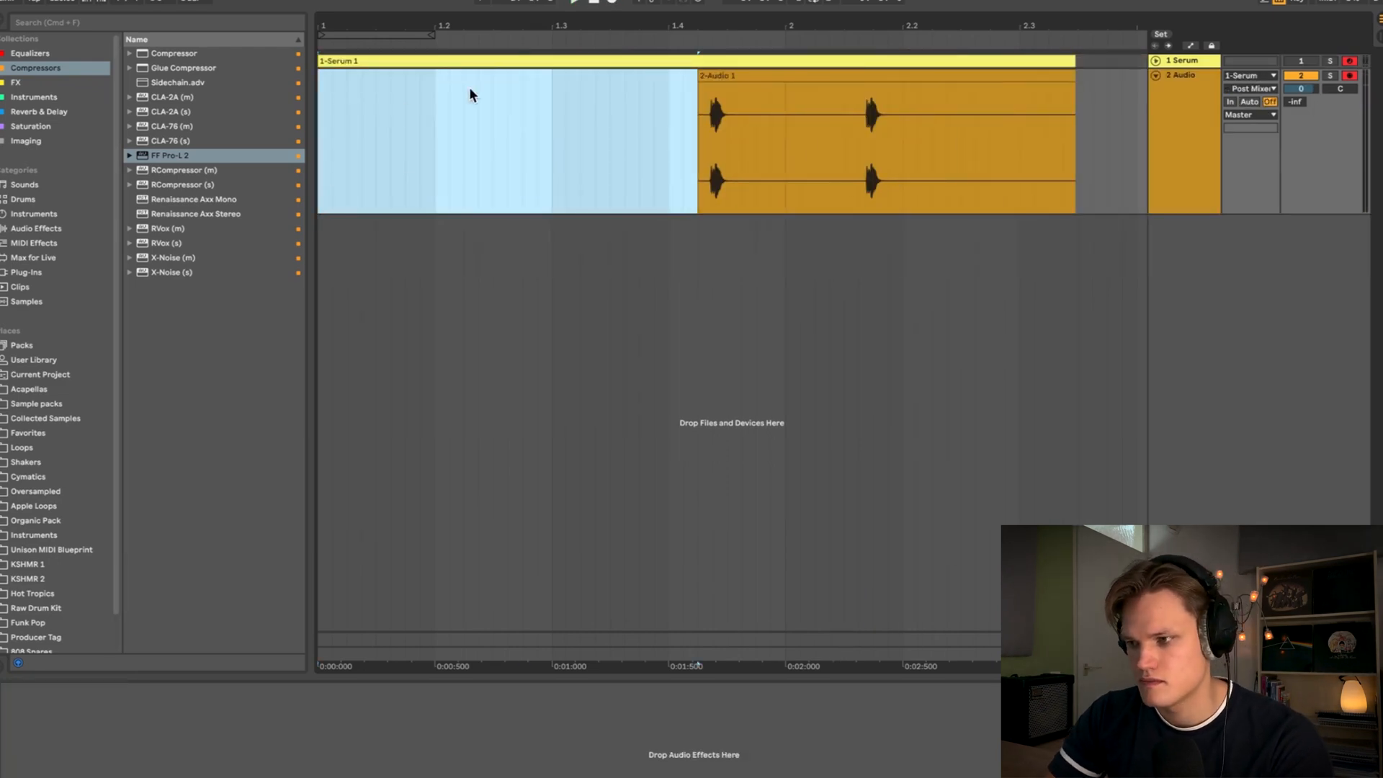
- Split the recording just after the first noise hit and delete the remaining hits
left_click(745, 113)
key("super+e")
left_click(779, 80)
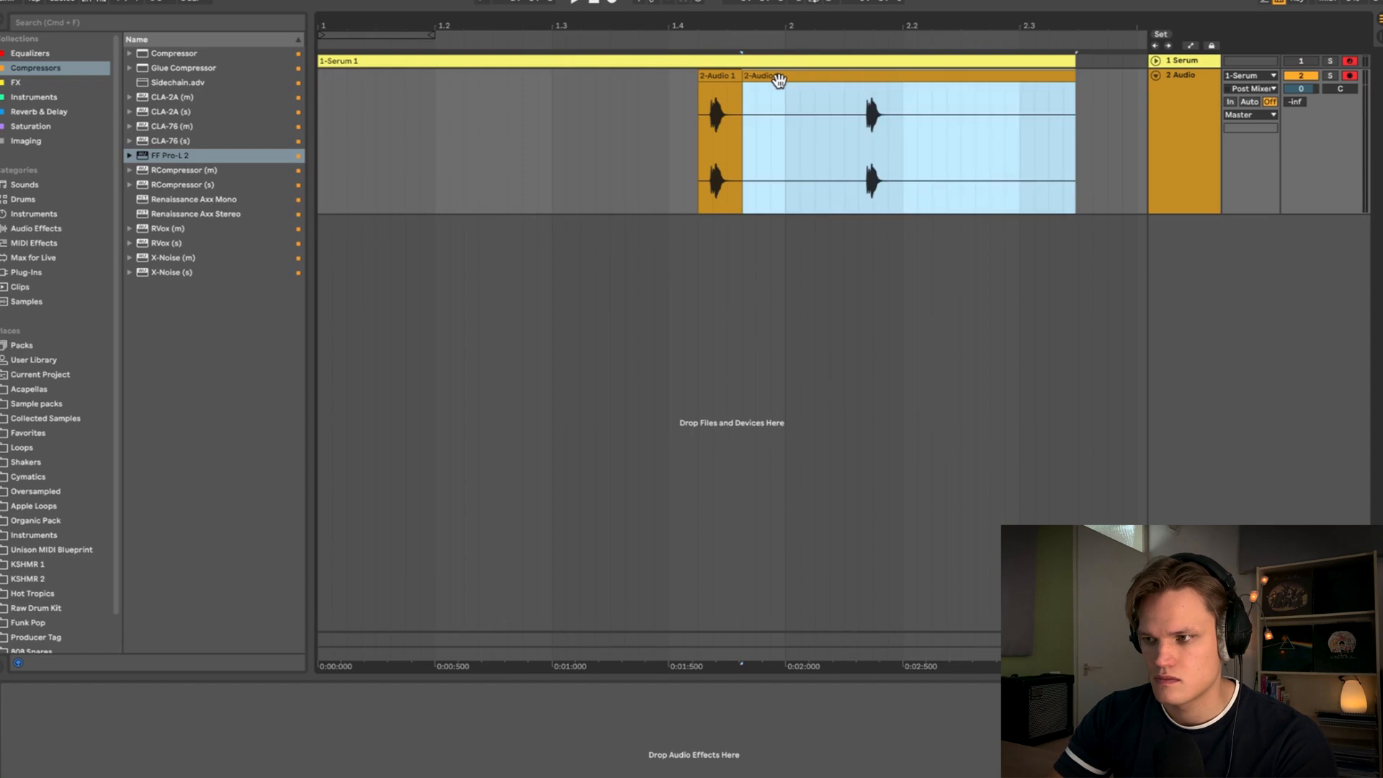
key("Delete")
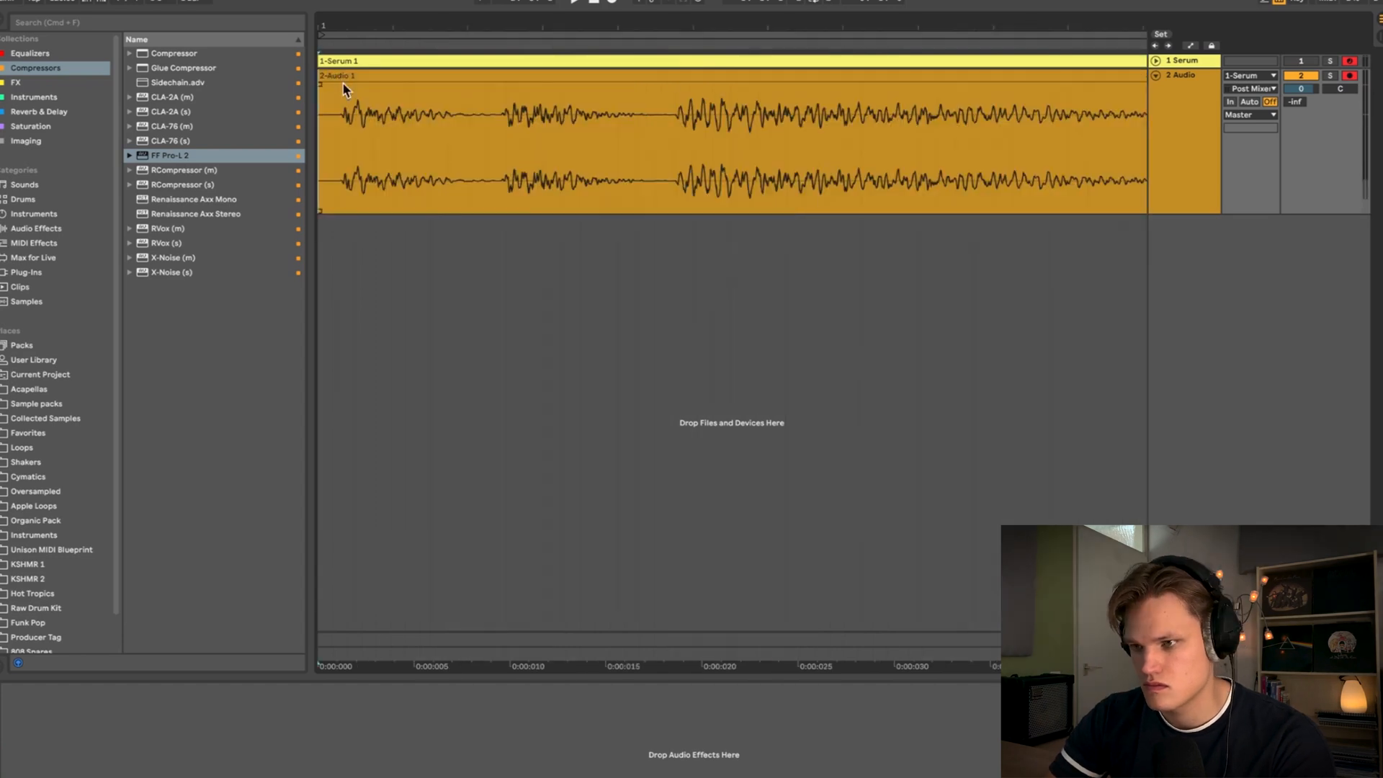
- Move the remaining noise clip to the start of the arrangement and play it back
left_click(321, 78)
left_click_drag(320, 75, 324, 77)
key("space")
key("space")
- Trim the noise hit's tail by splitting and deleting its end, and add a fade-out to the clip
scroll(392, 131, "down", 5)
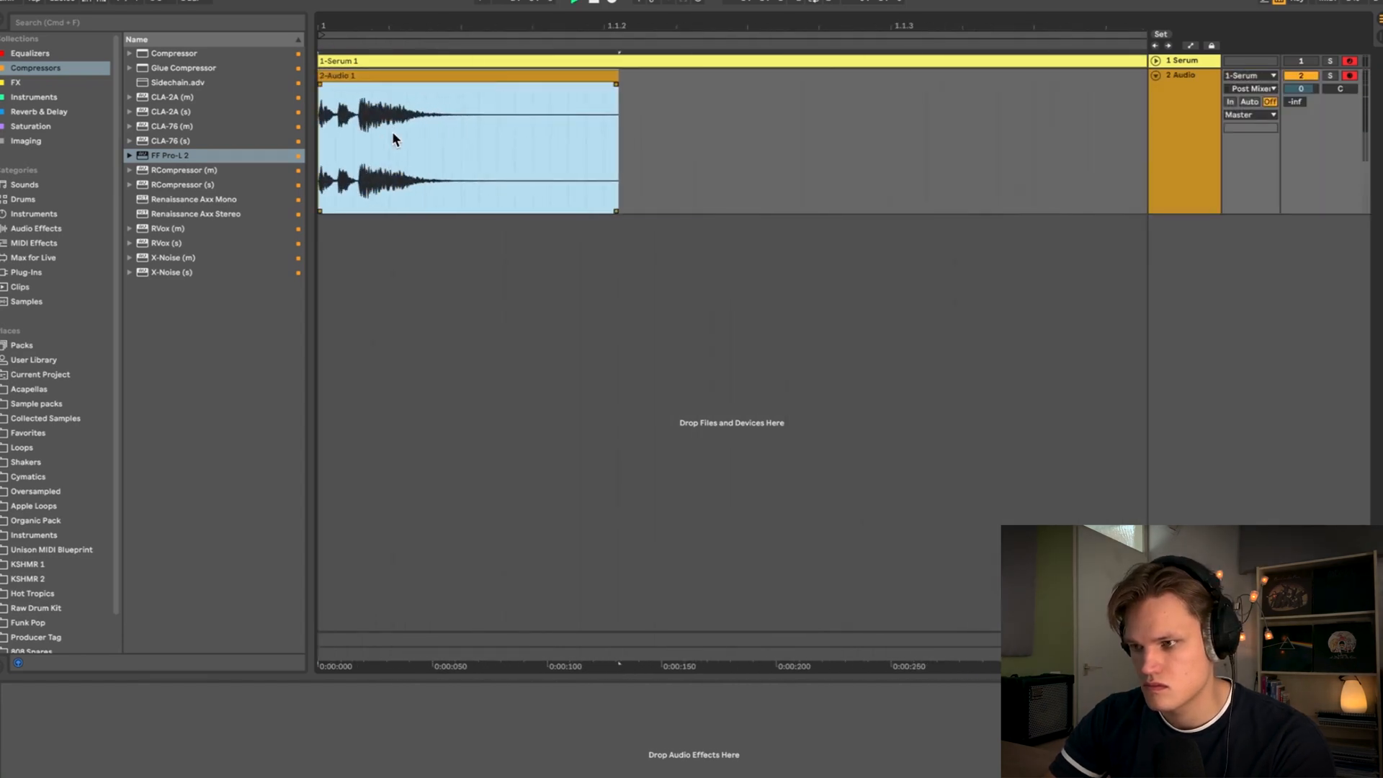
left_click(497, 115)
key("super+e")
left_click(539, 75)
key("Delete")
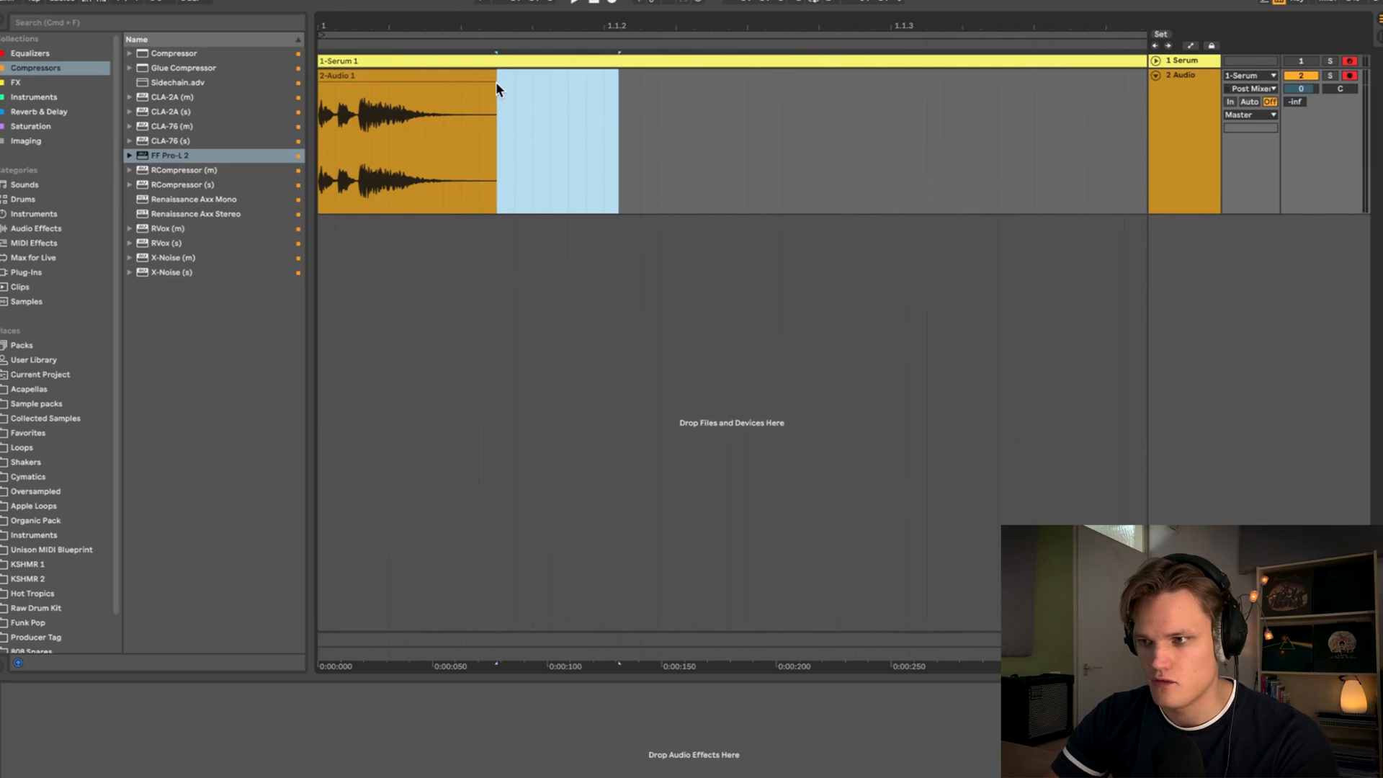
left_click_drag(495, 82, 417, 87)
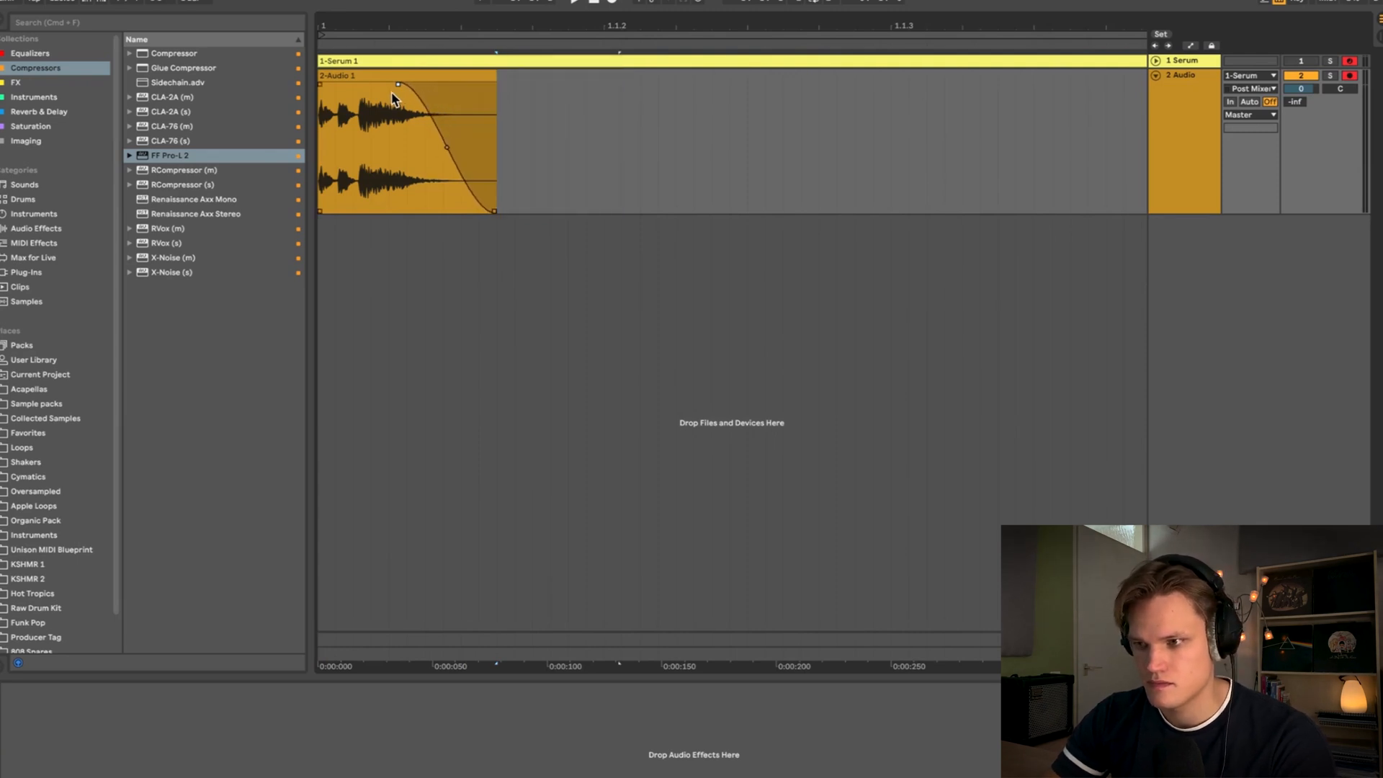
key("space")
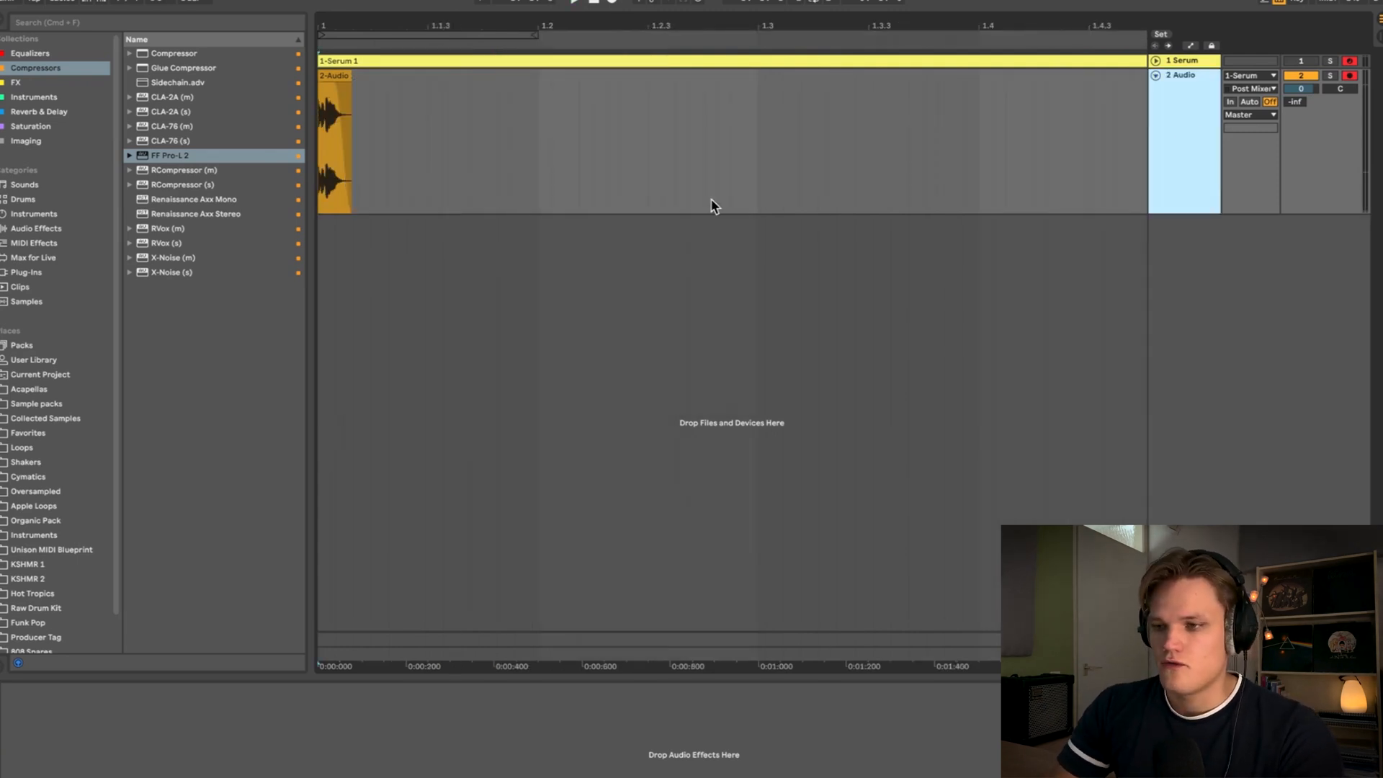
- Load FabFilter Pro-Q 3 from the Equalizers collection onto the Audio track
left_click(29, 56)
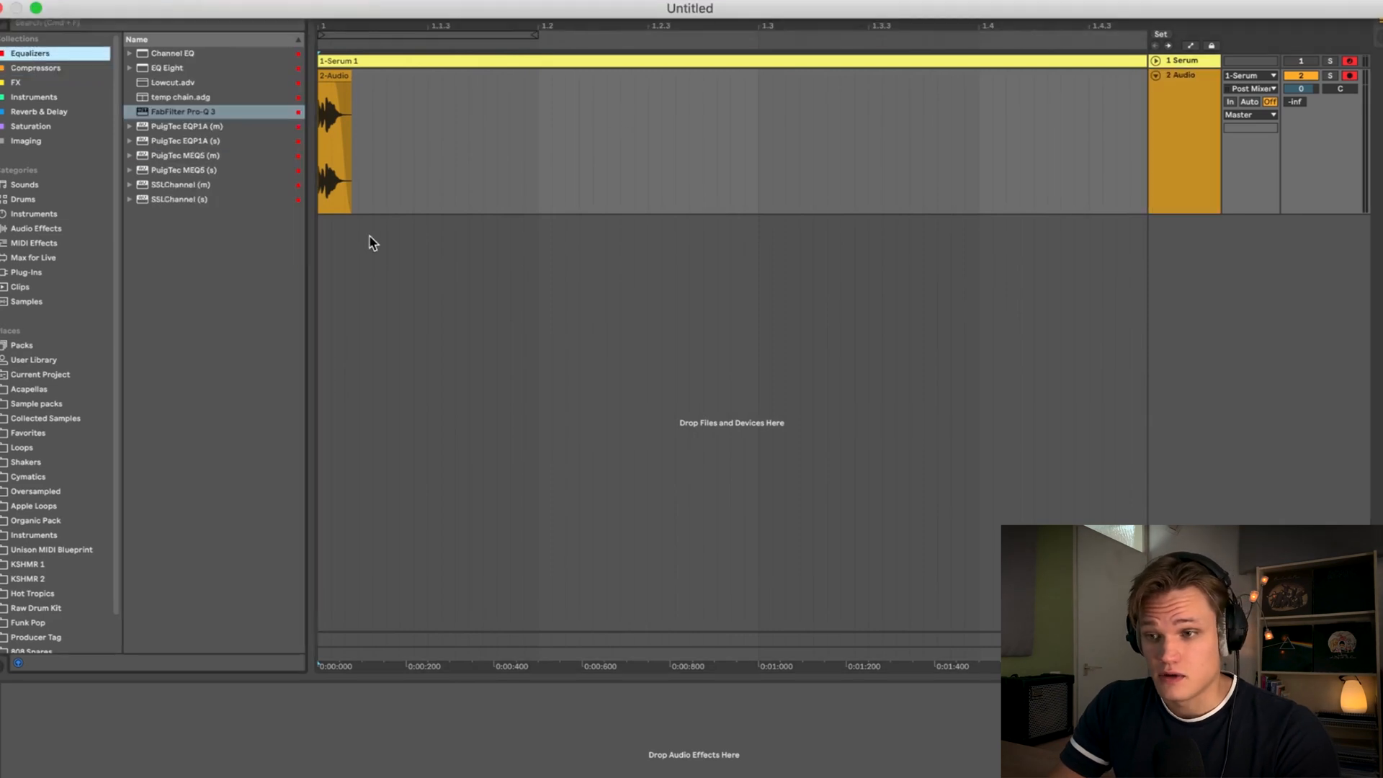
left_click(193, 113)
left_click_drag(193, 115, 374, 169)
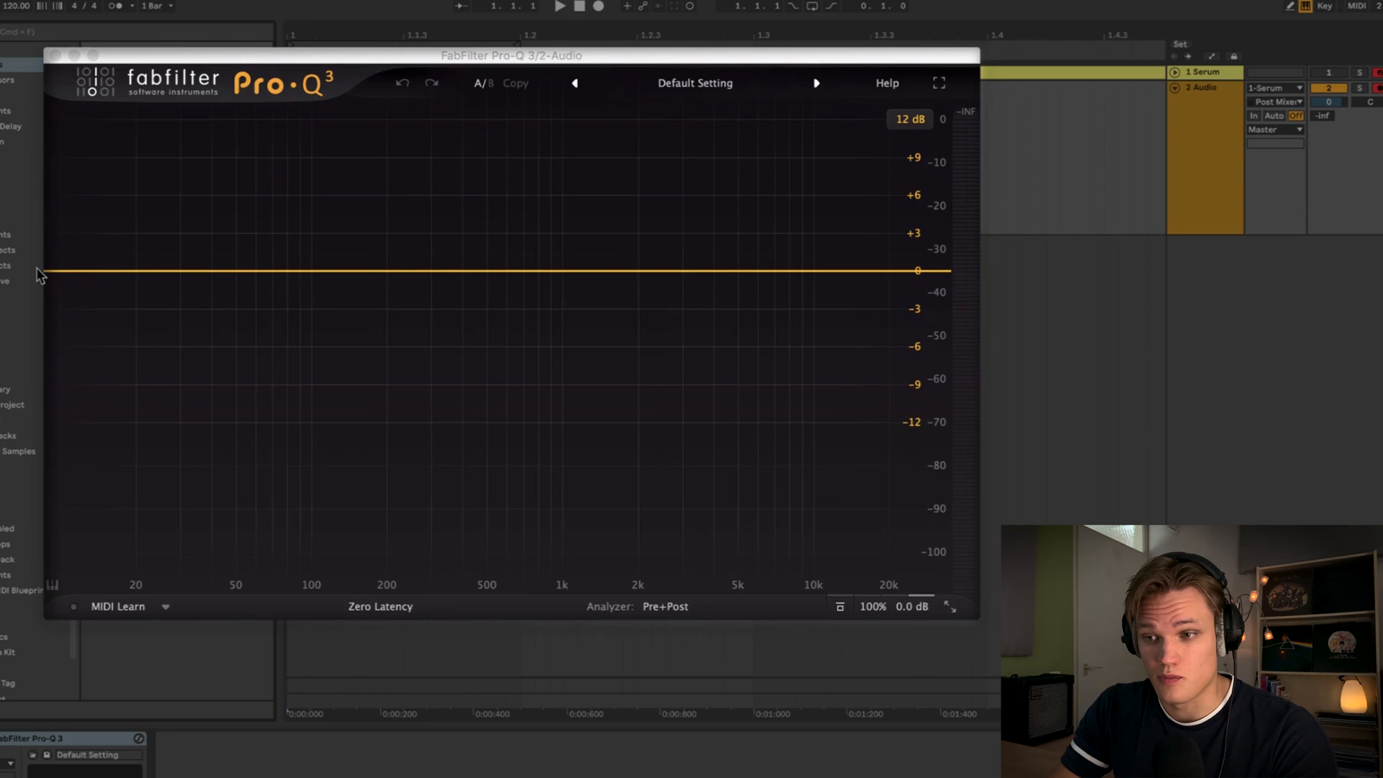
left_click(59, 271)
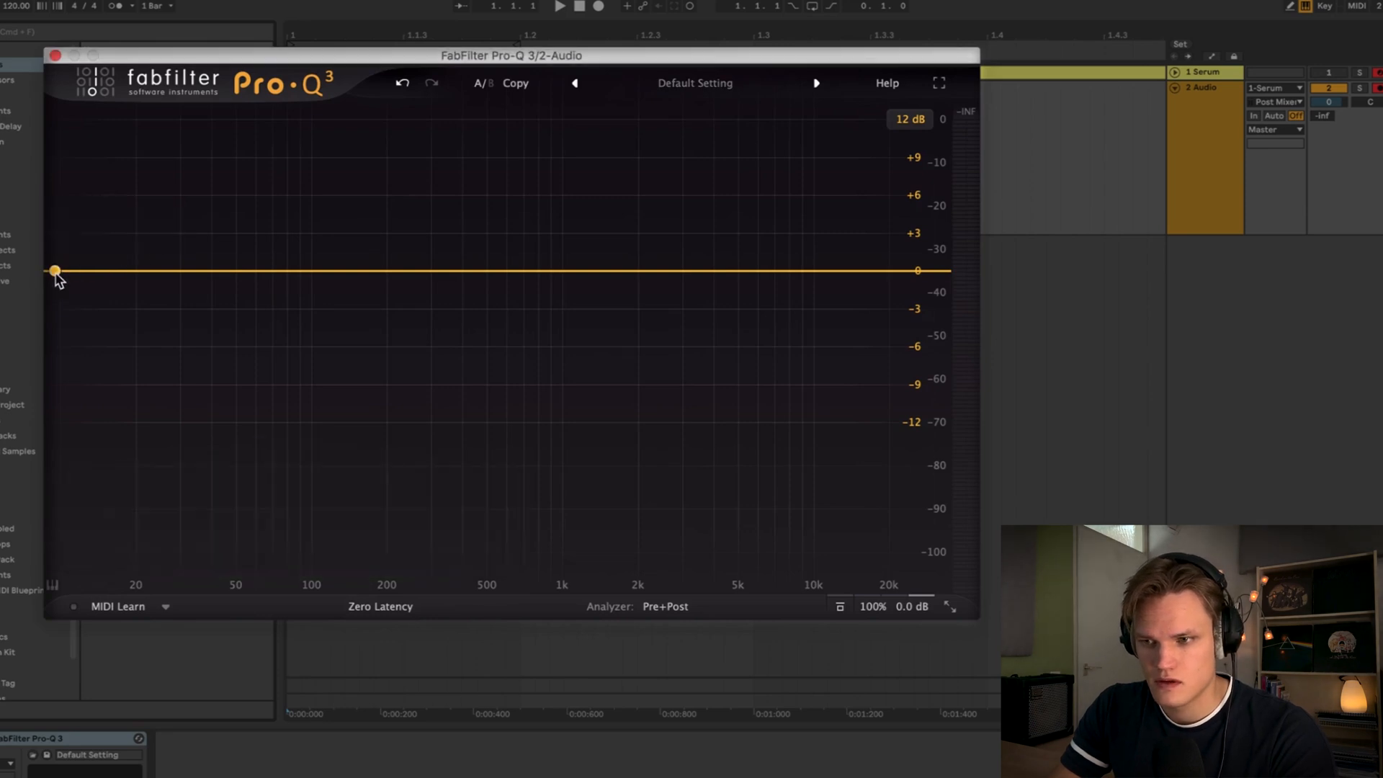
- In Pro-Q 3, add a low cut around 230 Hz and a bell boost of about +2.4 dB at 1541.5 Hz
key("space")
left_click_drag(58, 271, 411, 278)
left_click_drag(584, 274, 608, 243)
left_click(634, 182)
left_click_drag(632, 184, 636, 188)
key("space")
key("space")
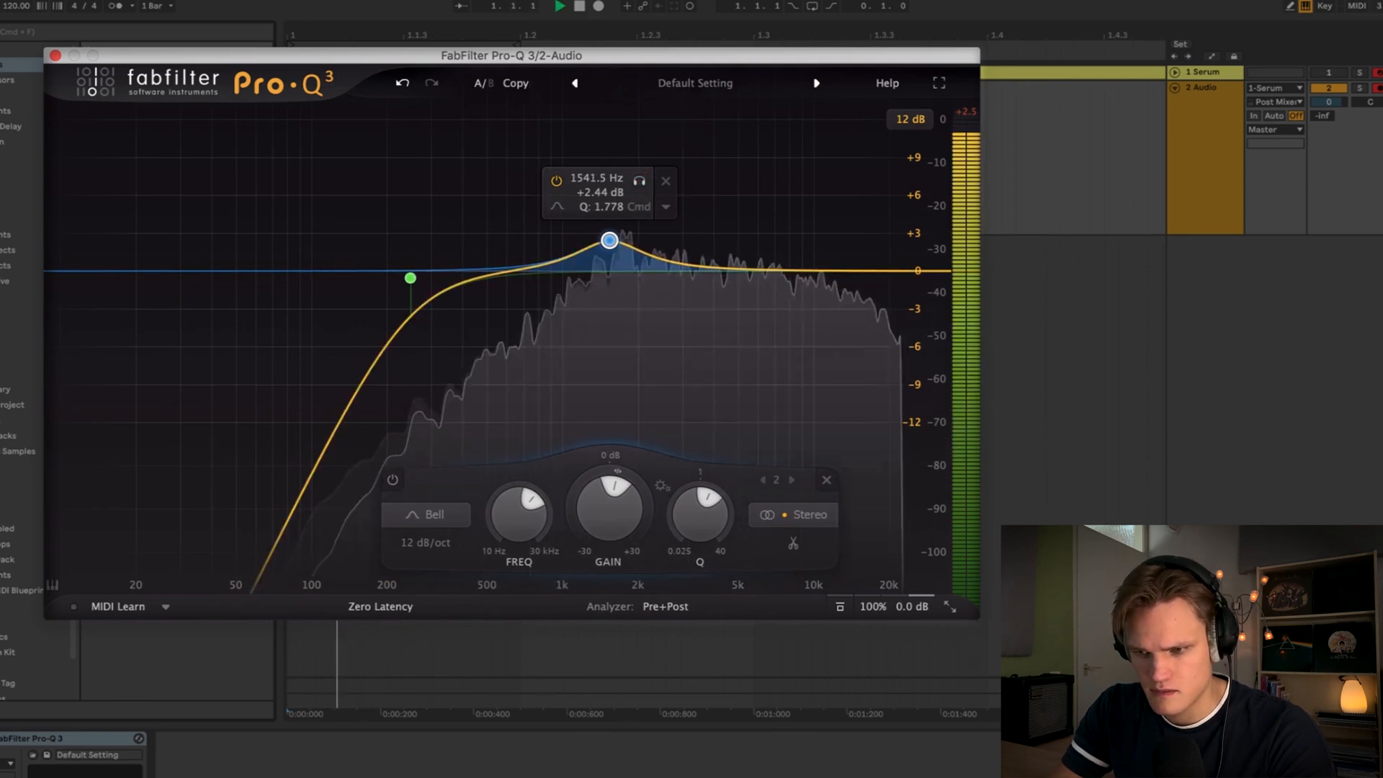
key("space")
key("space")
key("space")
left_click(3, 738)
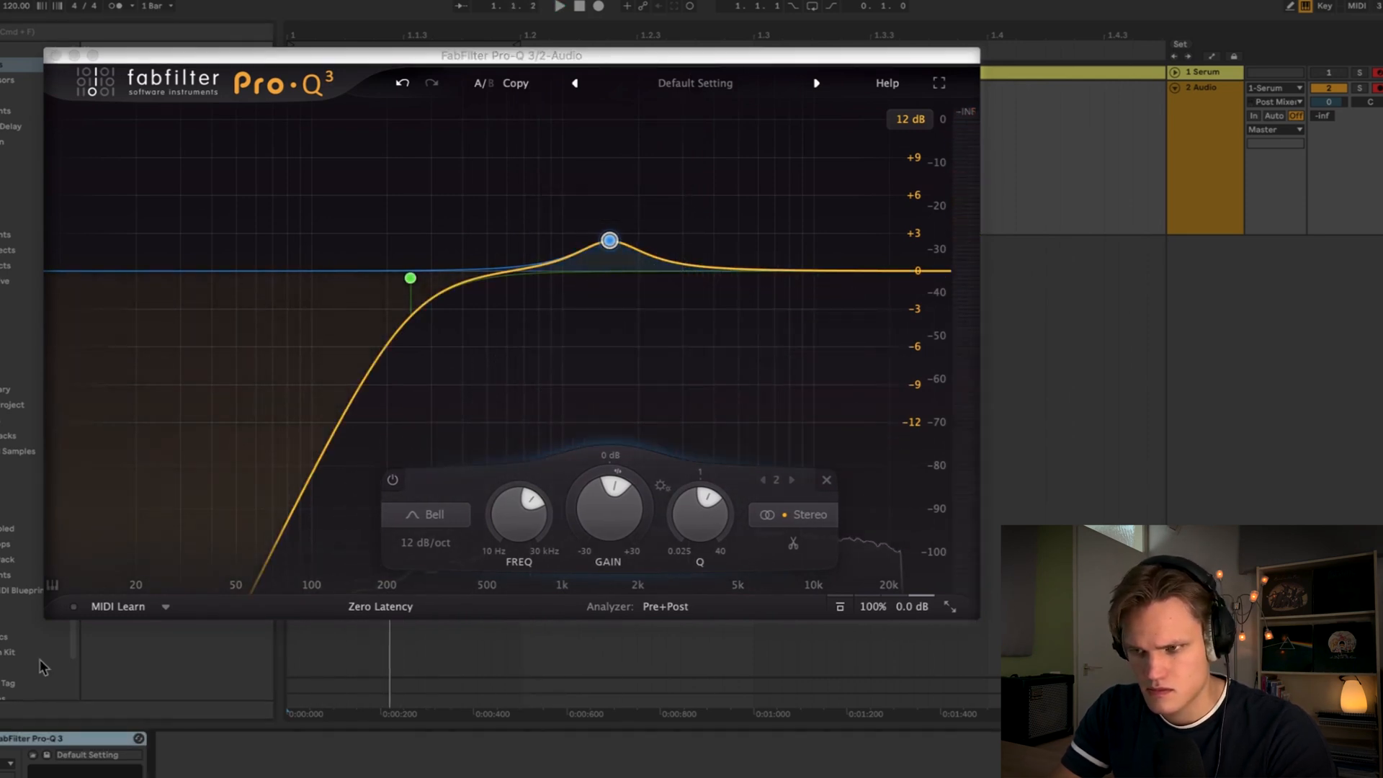
key("space")
left_click(56, 55)
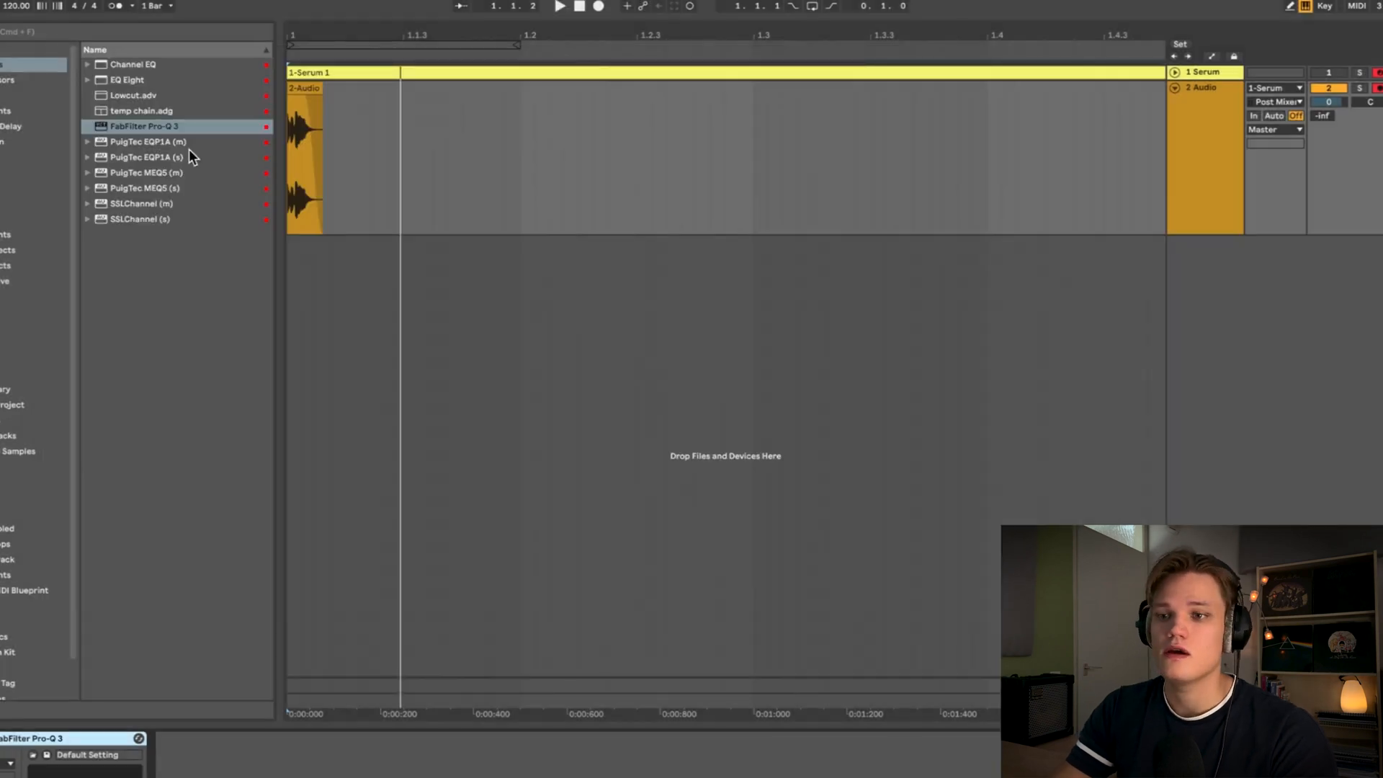
- Load FabFilter Saturn 2 from the Saturation collection and set its style to Clean Tube
left_click(150, 170)
left_click(58, 142)
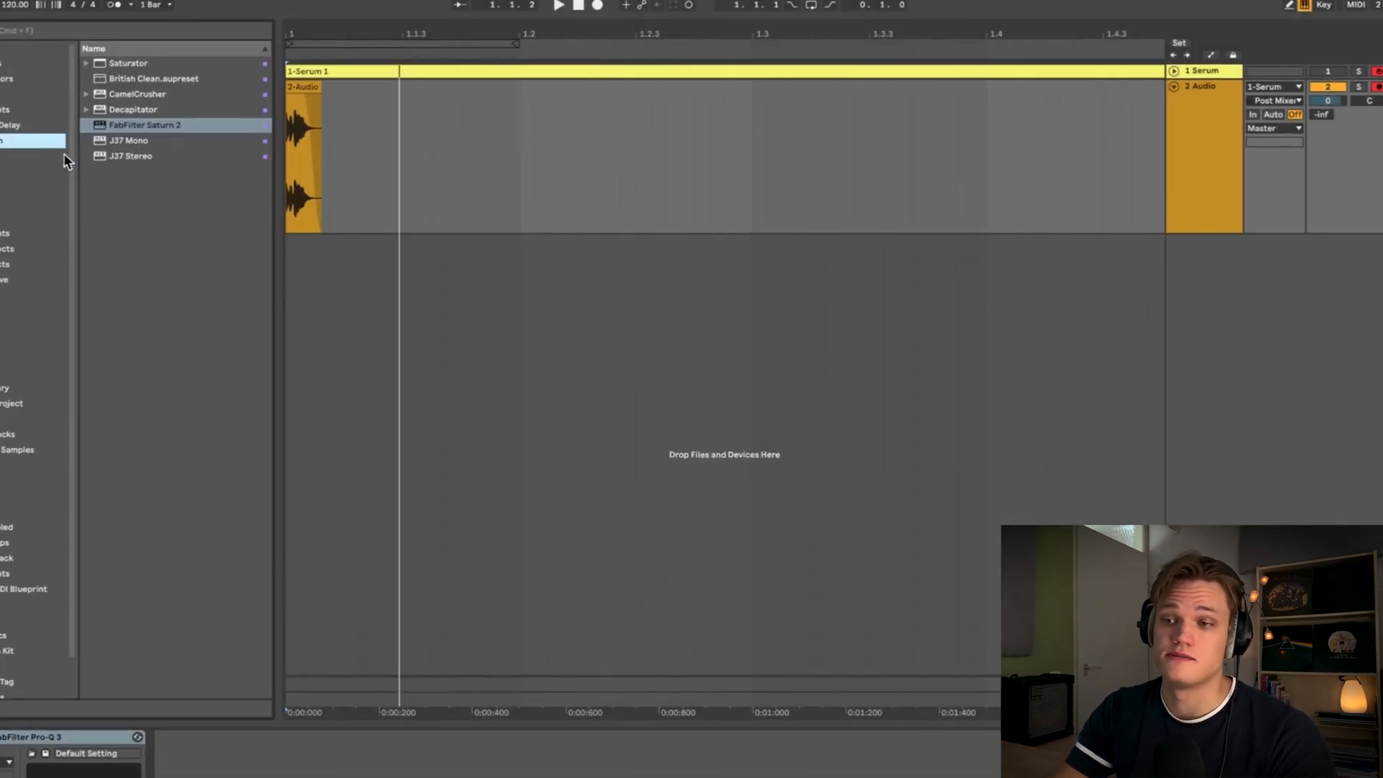
double_click(162, 116)
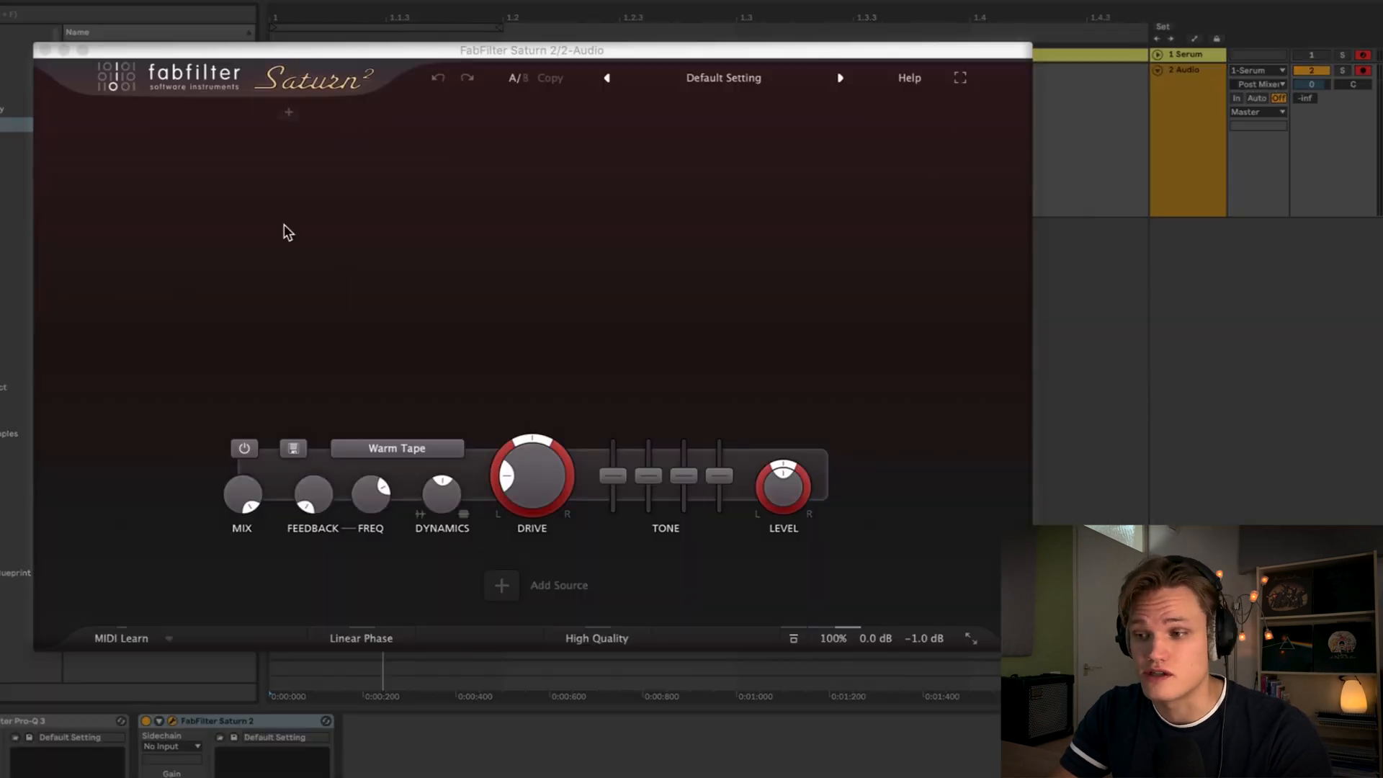
left_click(418, 448)
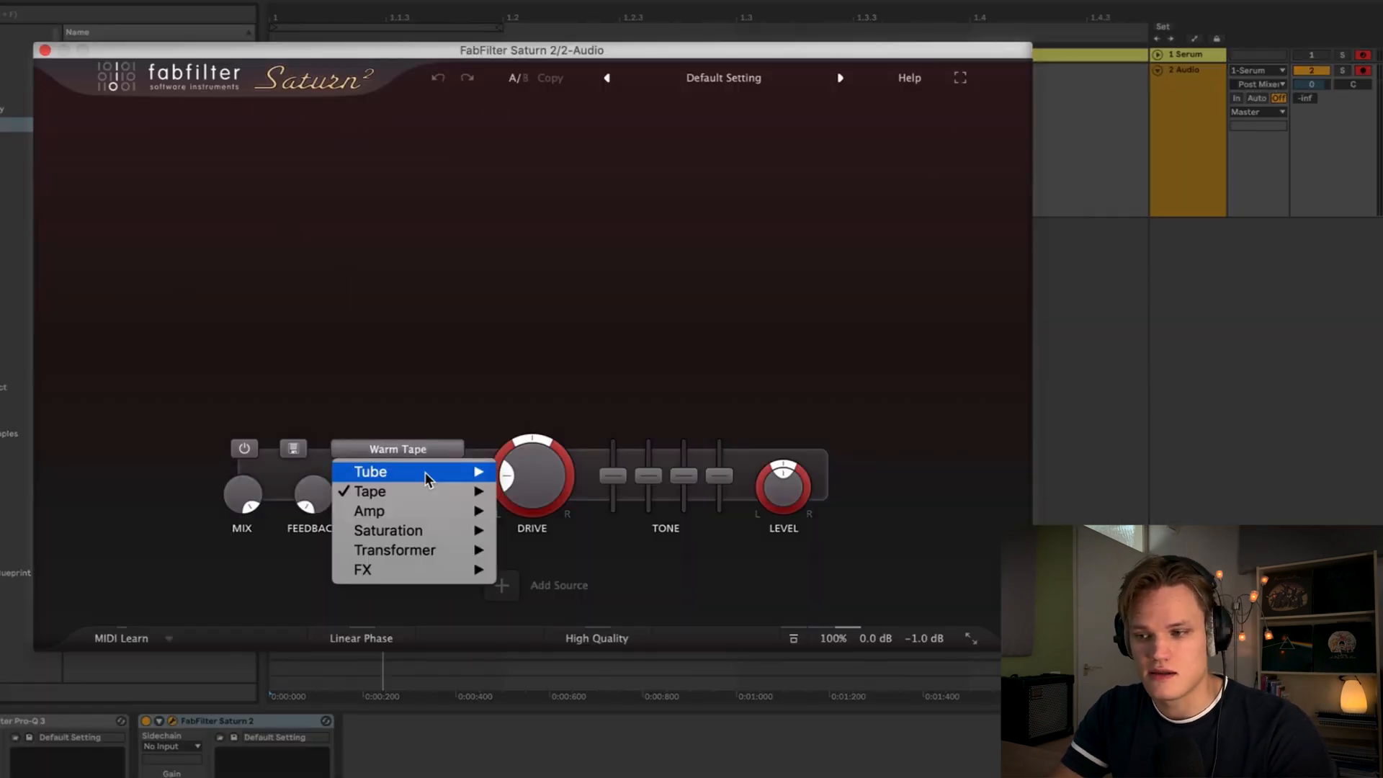
mouse_move(425, 479)
left_click(558, 491)
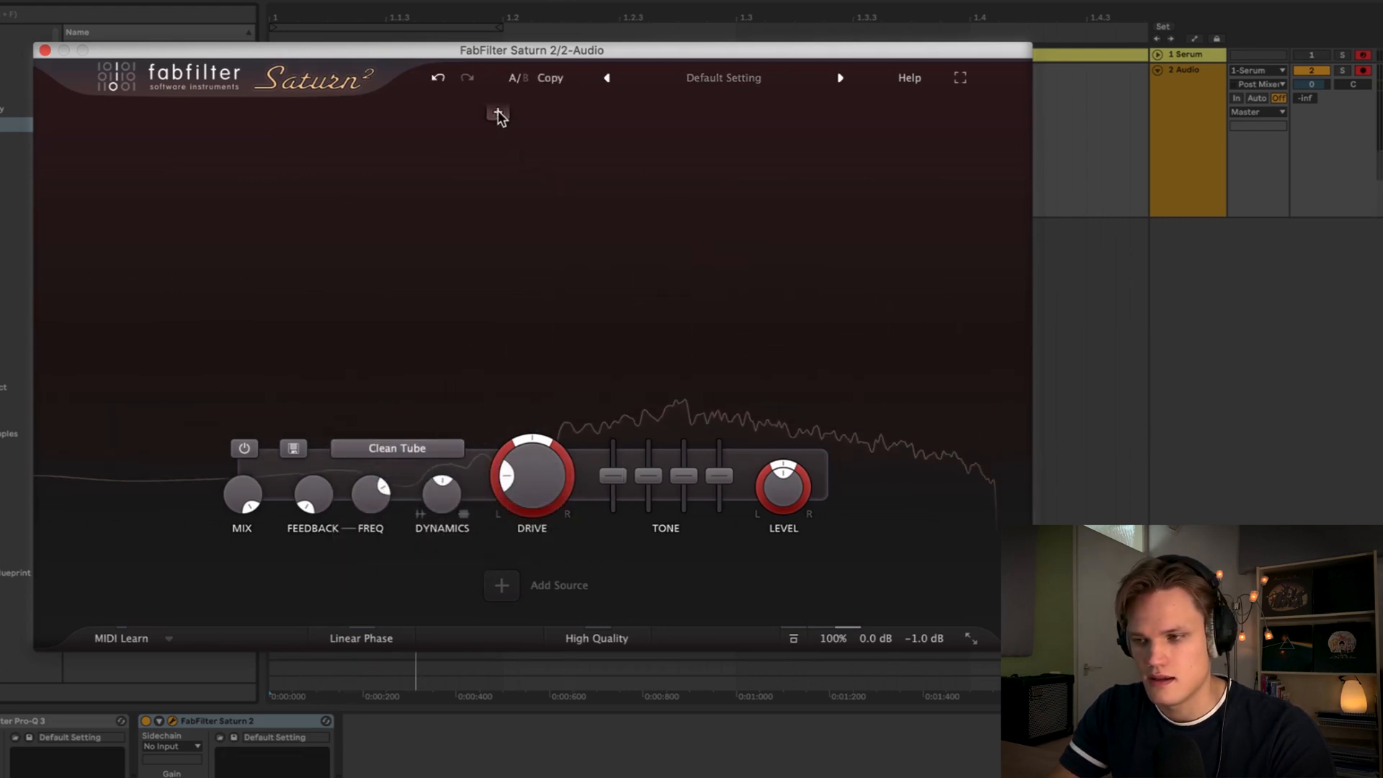
- Split Saturn 2 into three bands and raise the middle band's level to about +10 dB
left_click(495, 113)
left_click(697, 116)
left_click_drag(583, 253, 638, 196)
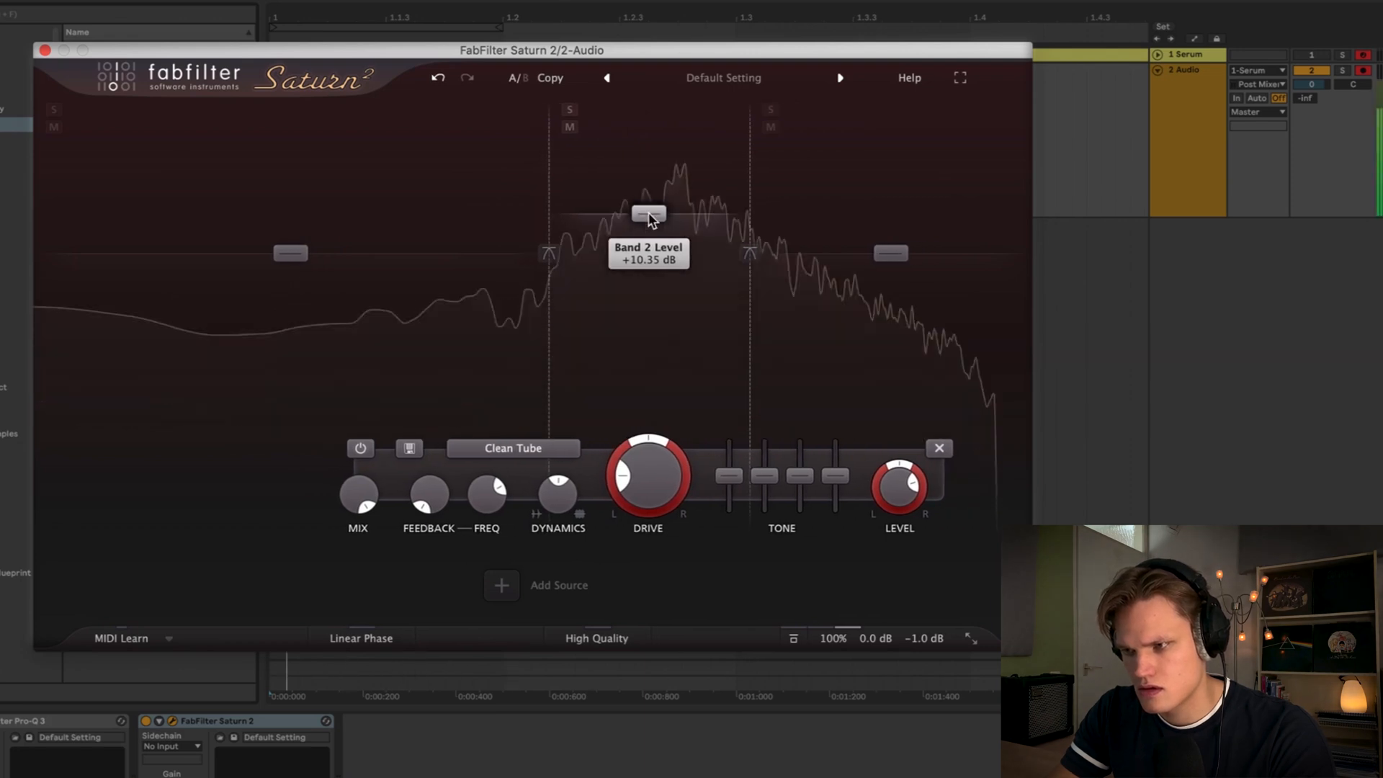
- Lower the middle band's drive and compare Saturn 2 bypassed and active
key("space")
mouse_move(647, 461)
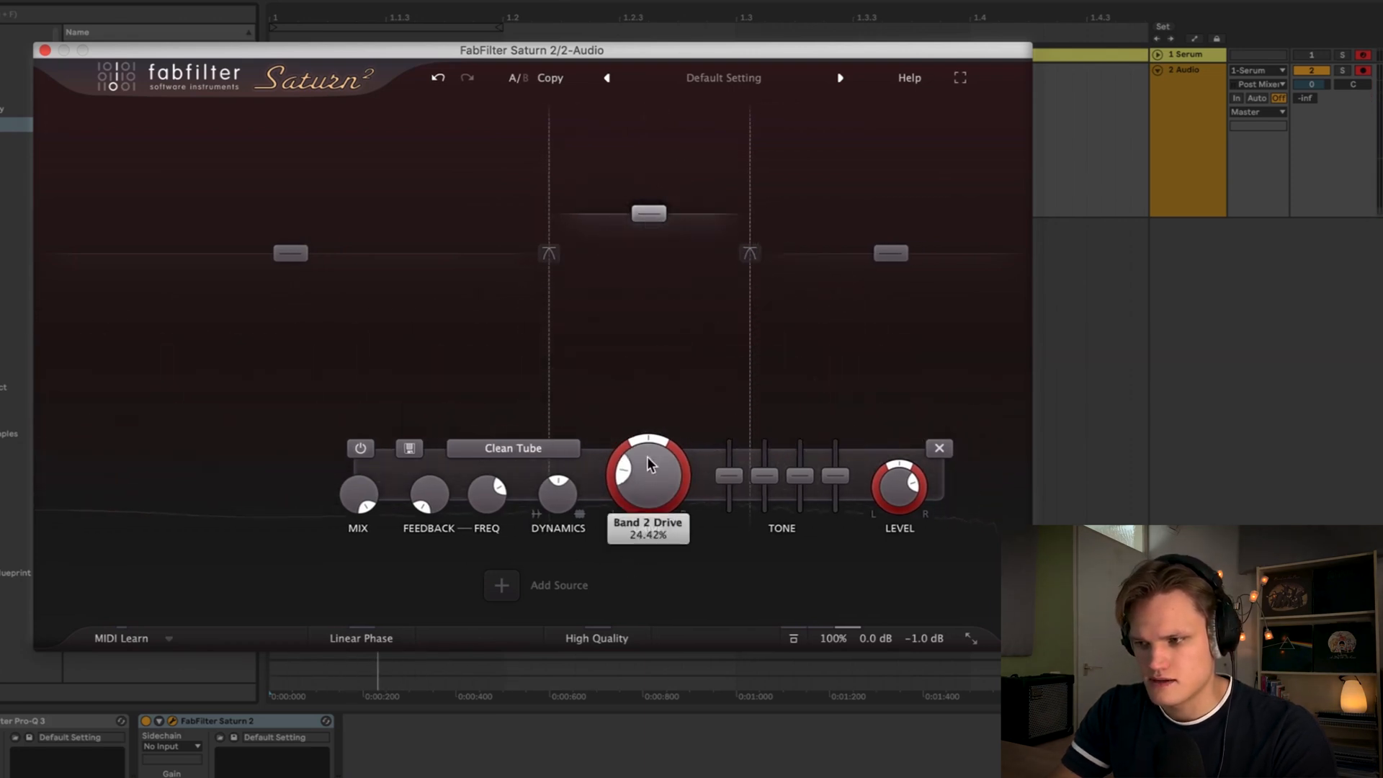
mouse_move(663, 357)
left_mouse_down()
mouse_move(663, 329)
mouse_move(664, 352)
left_mouse_up()
key("space")
left_click_drag(649, 465, 635, 535)
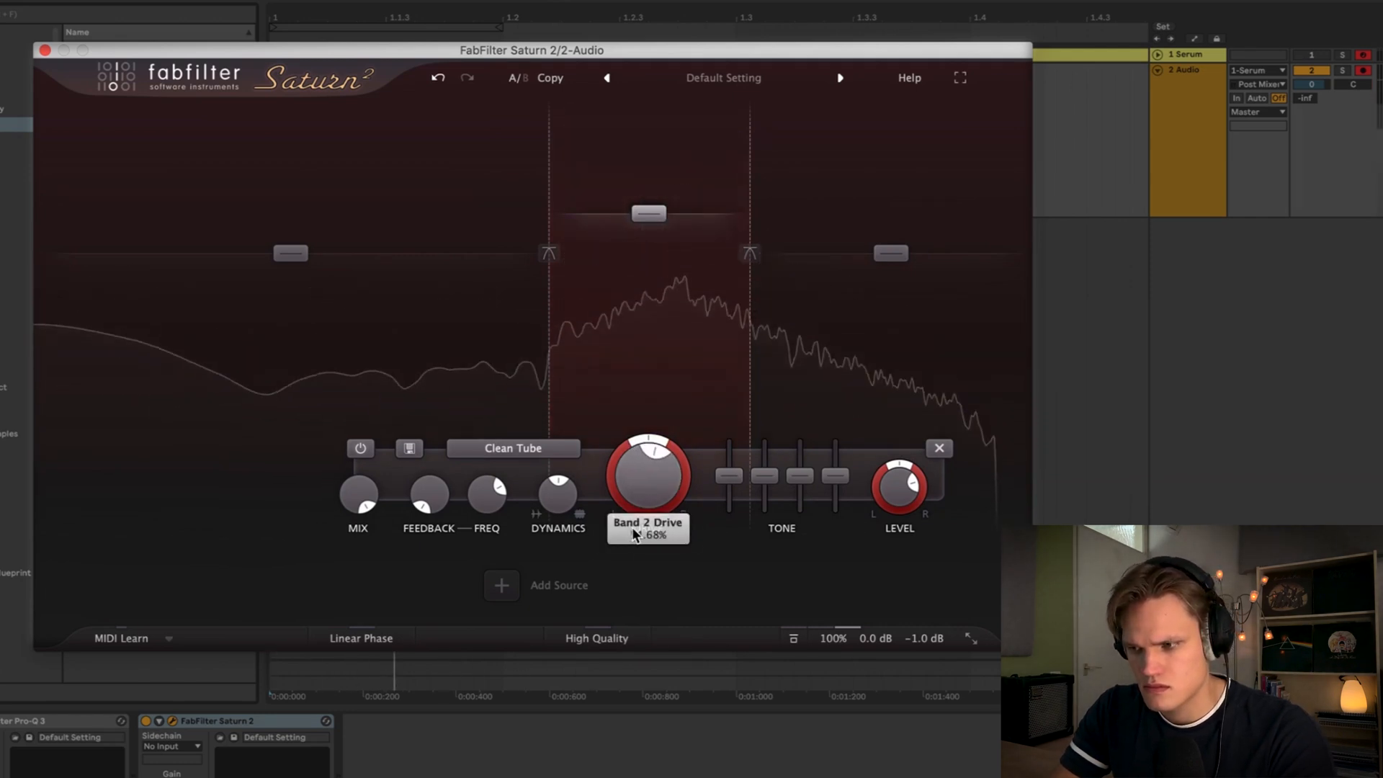
left_click(147, 720)
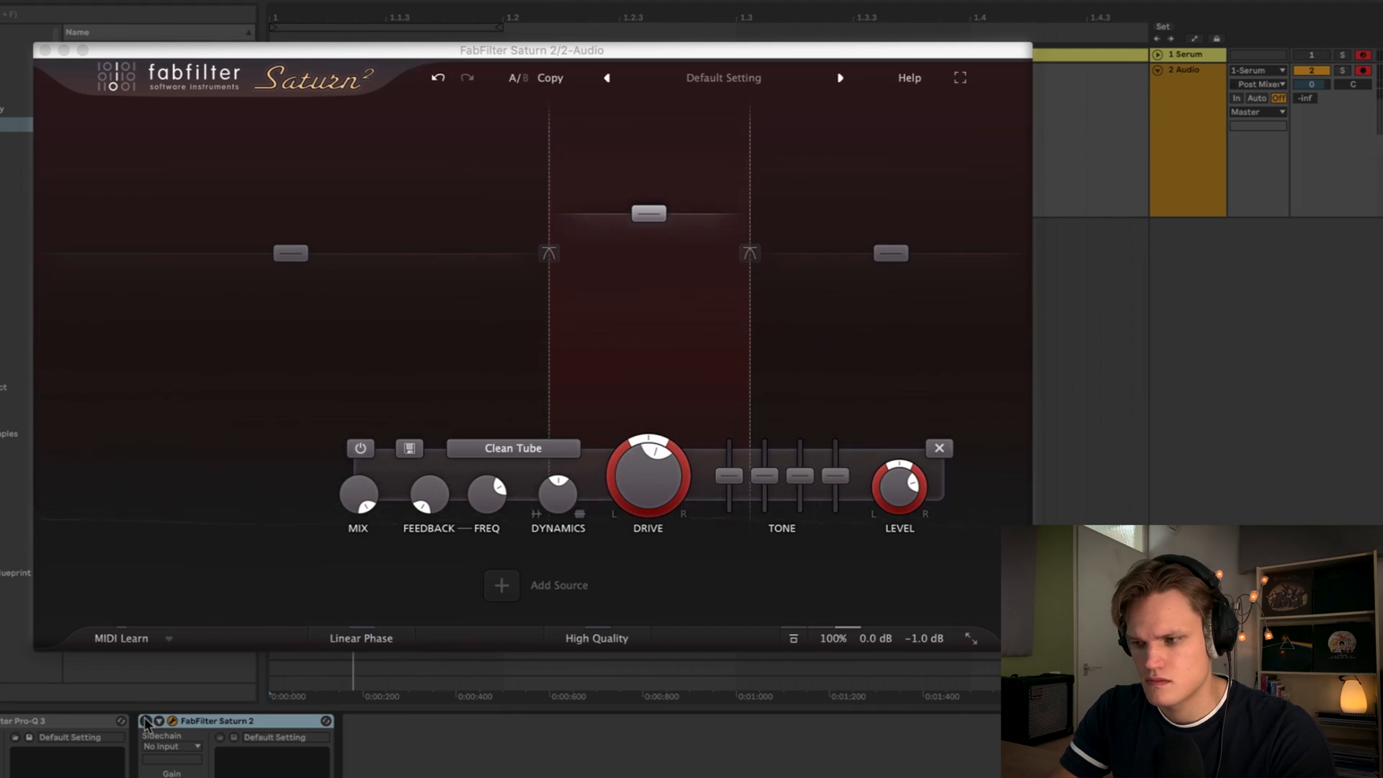
left_click(147, 720)
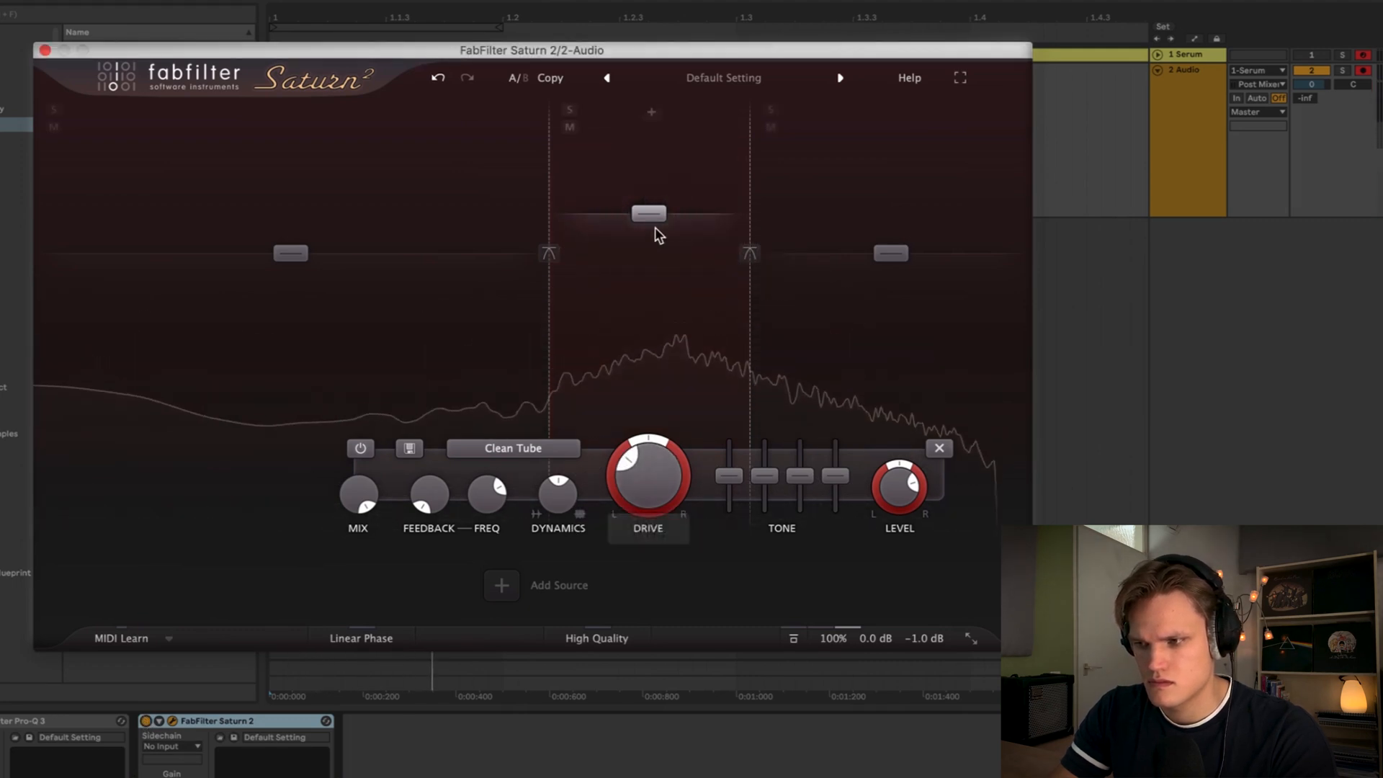
- Set the middle band's drive to about 48% and its level to about +8.8 dB
left_click_drag(654, 219, 654, 232)
left_click_drag(664, 500, 662, 449)
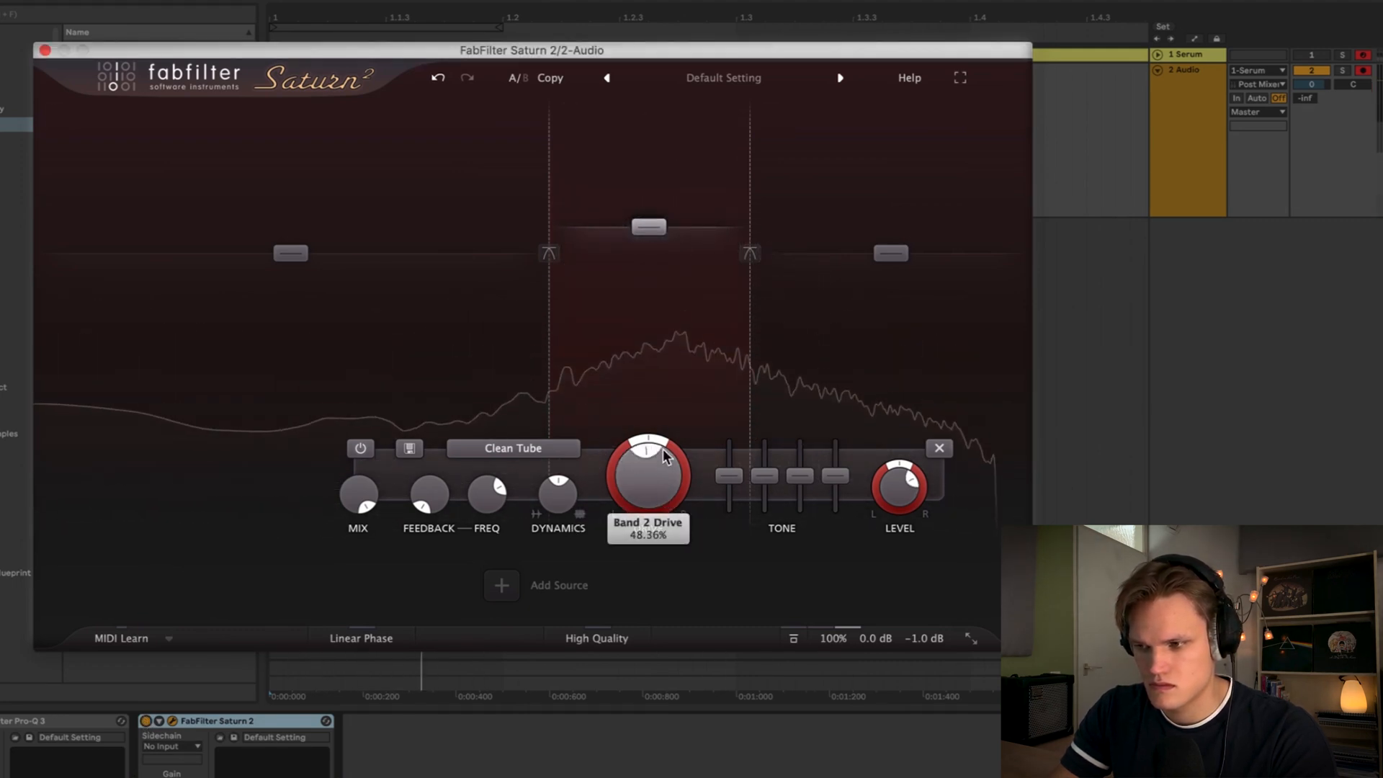
left_click_drag(648, 225, 648, 214)
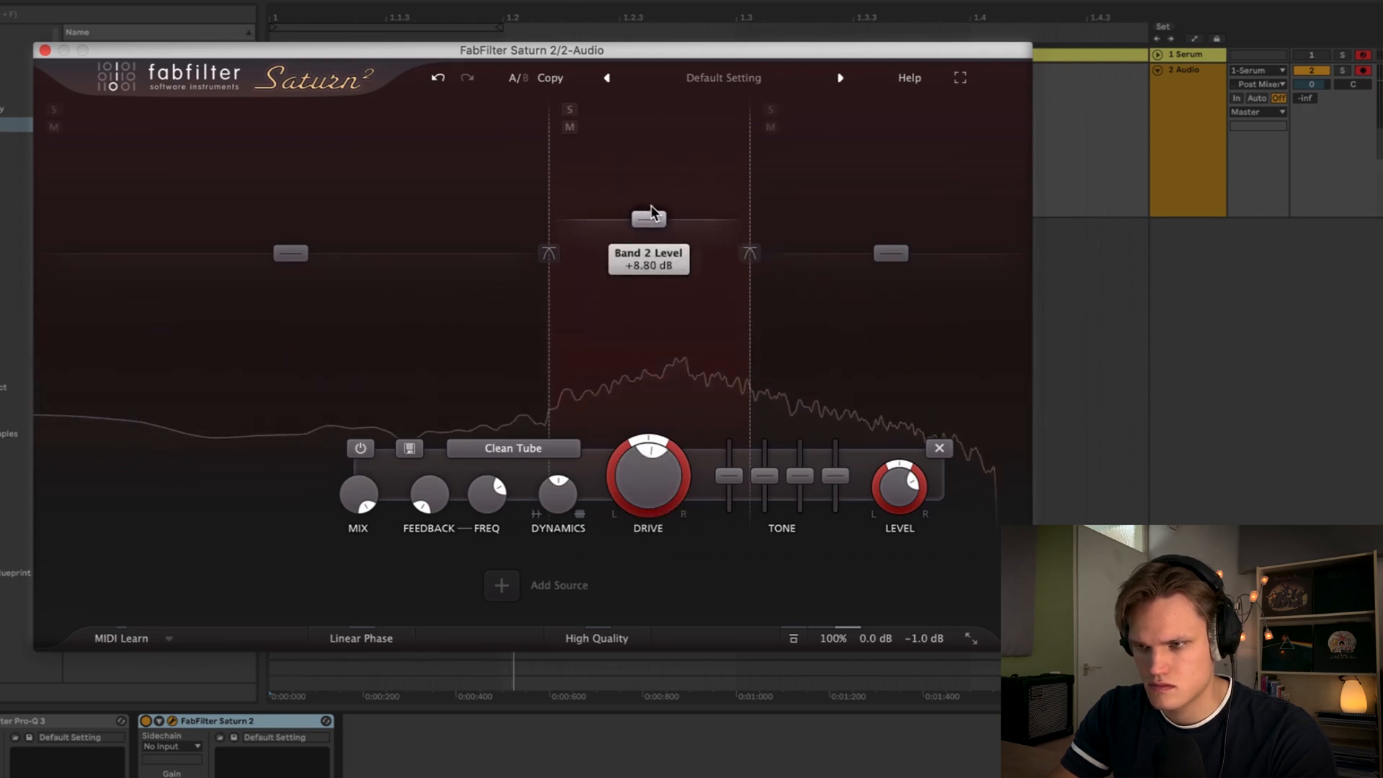
- Raise the middle band's drive to about 52% and slightly lower its level before closing Saturn 2
left_click(147, 720)
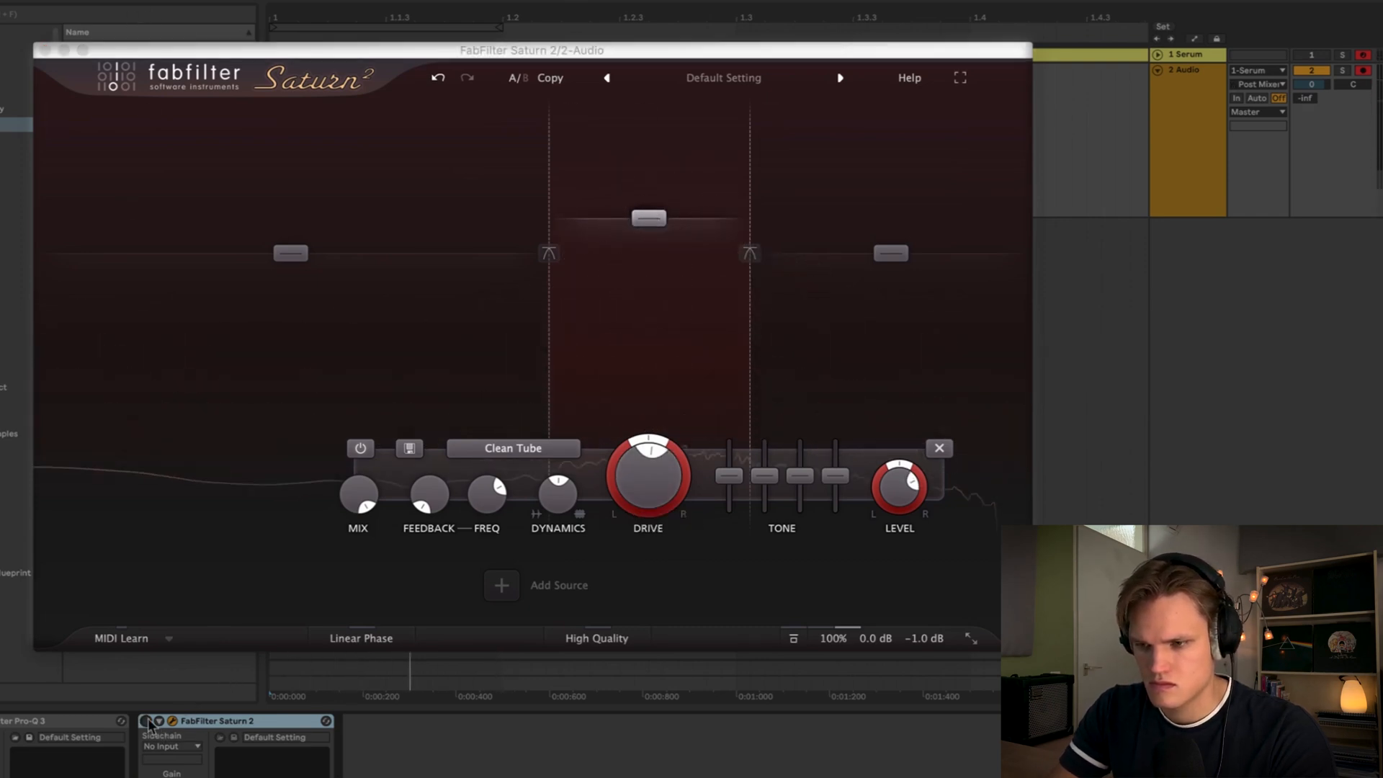
left_click(147, 720)
scroll(617, 309, "up", 2)
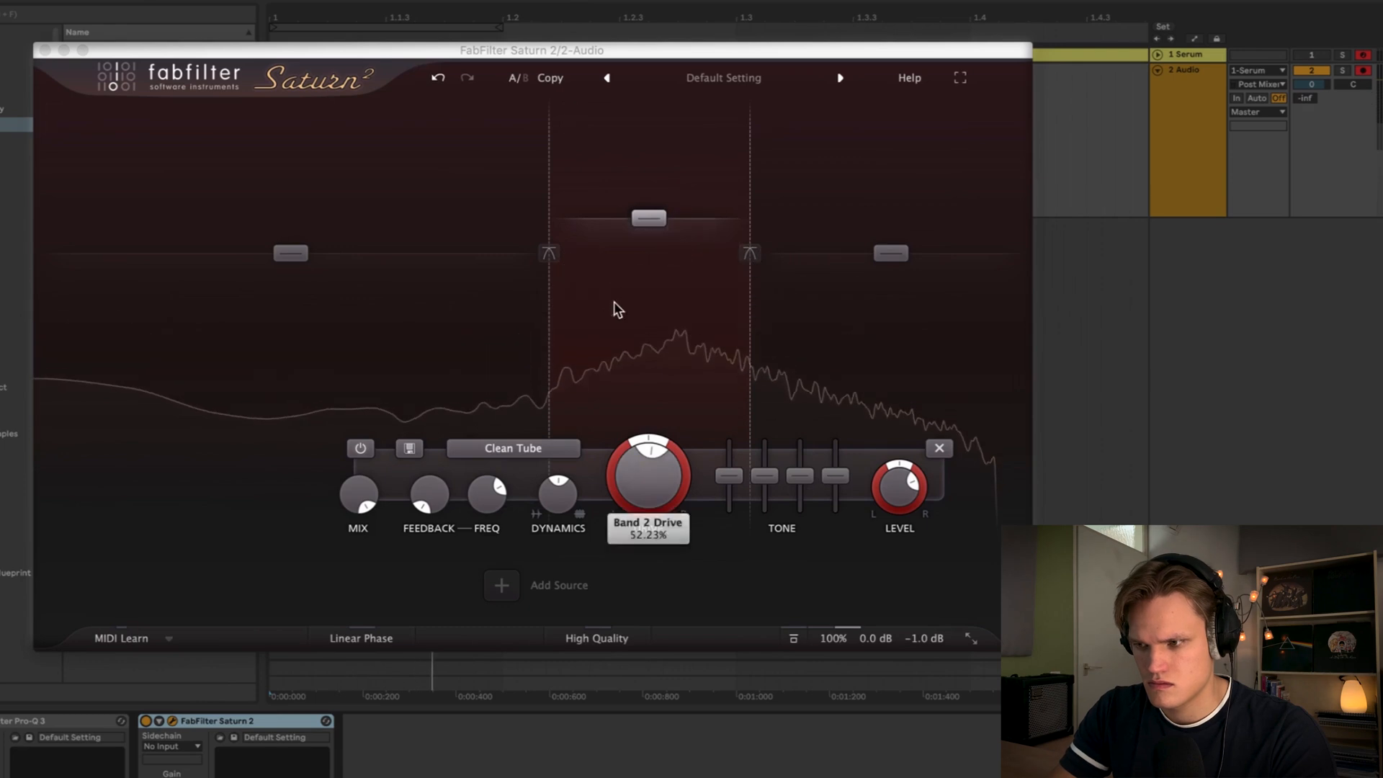
left_click_drag(648, 219, 648, 231)
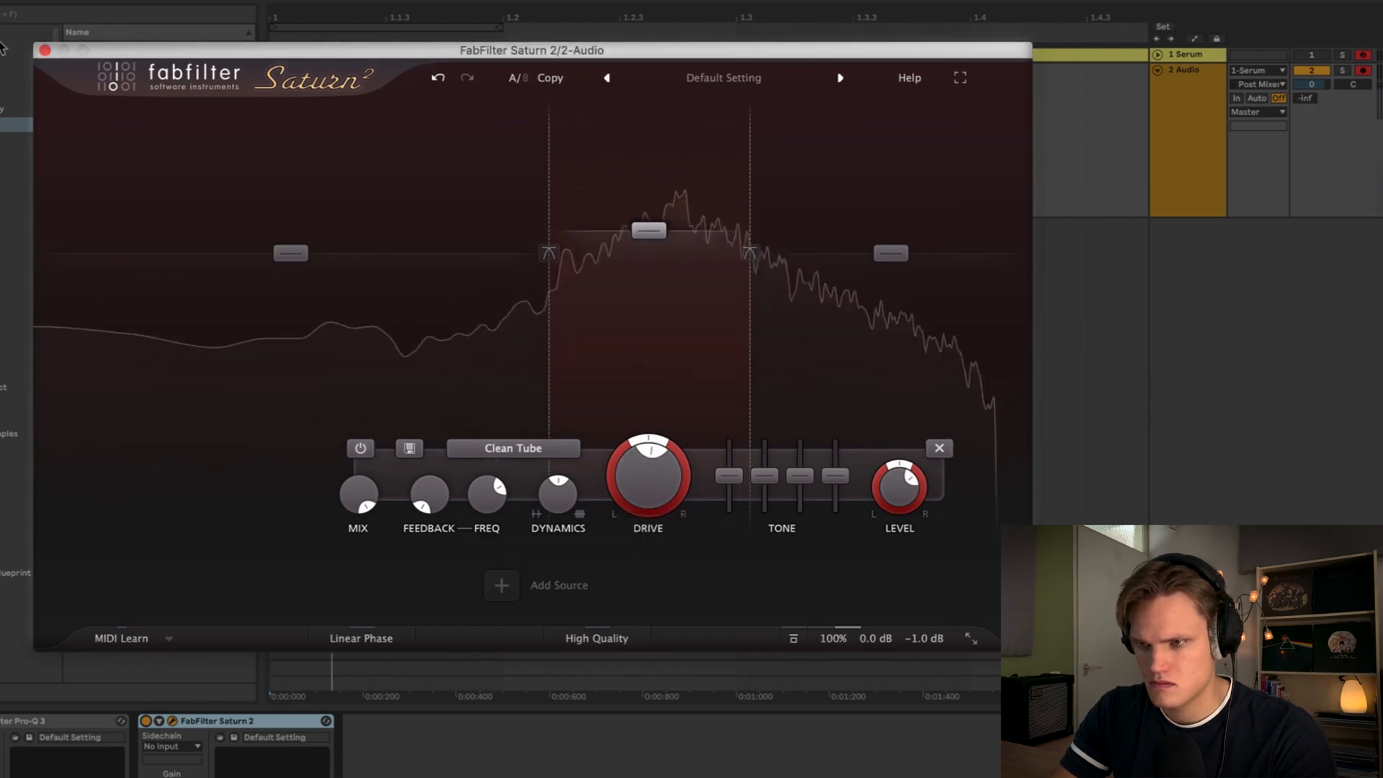
key("space")
left_click(44, 50)
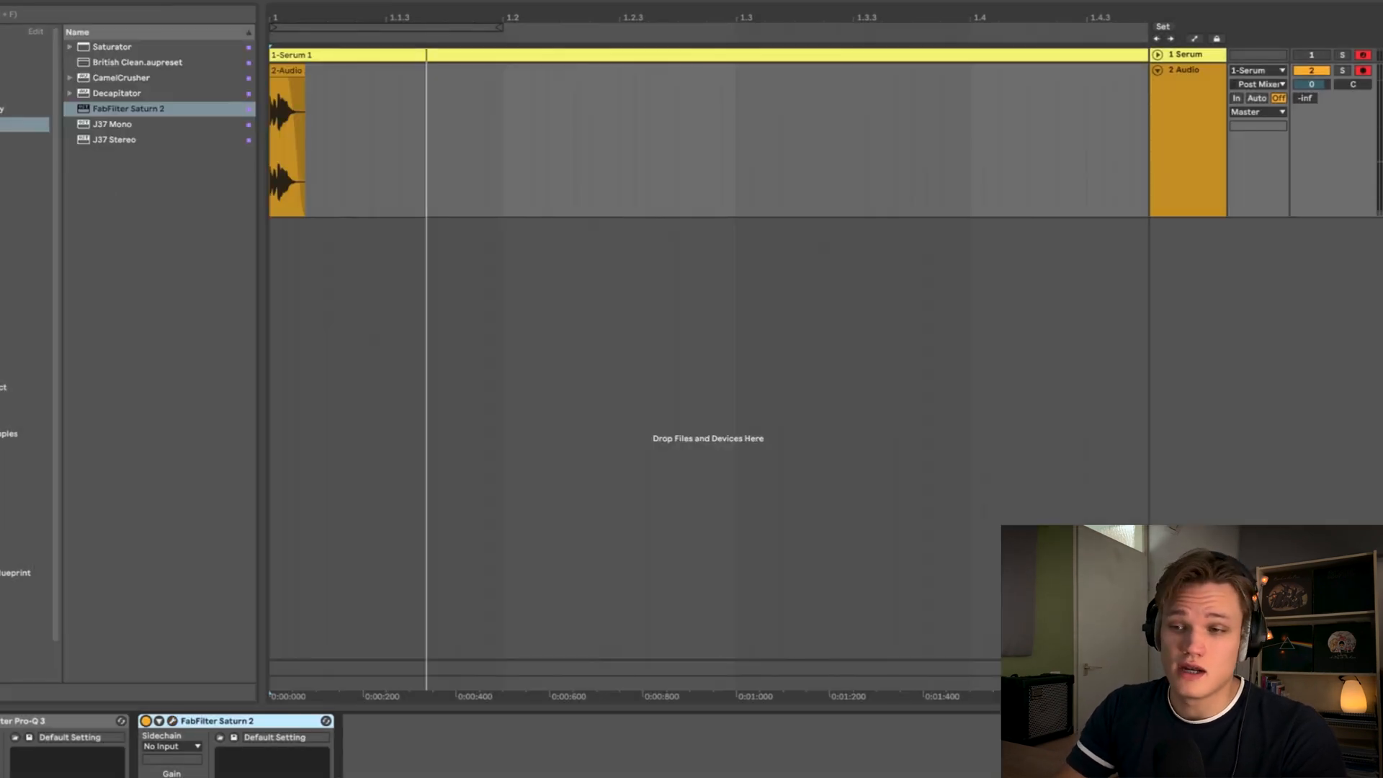
- Add the Lowcut EQ preset after Saturn 2 and adjust its filter bands
left_click(22, 47)
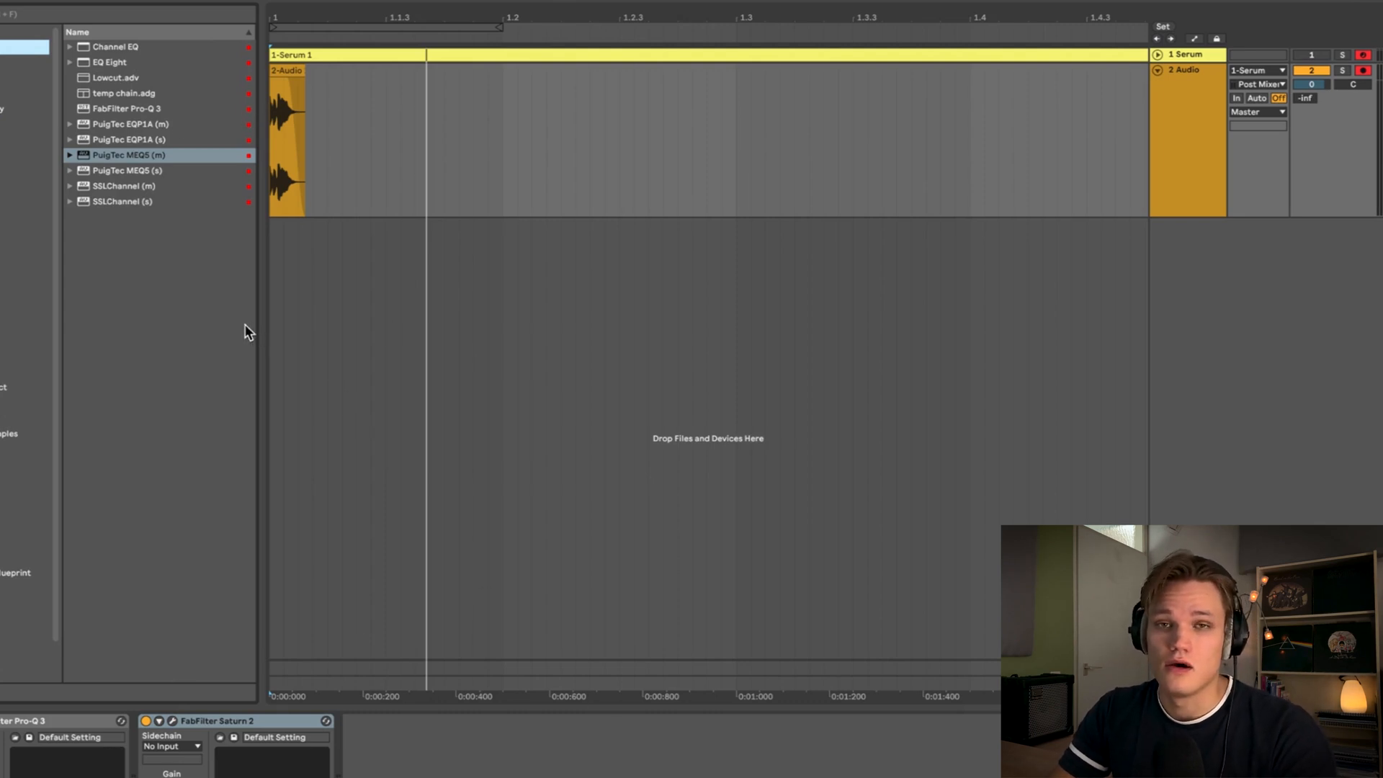
left_click_drag(119, 79, 418, 764)
mouse_move(491, 684)
left_mouse_down()
mouse_move(534, 683)
mouse_move(469, 683)
mouse_move(524, 669)
mouse_move(507, 679)
left_mouse_up()
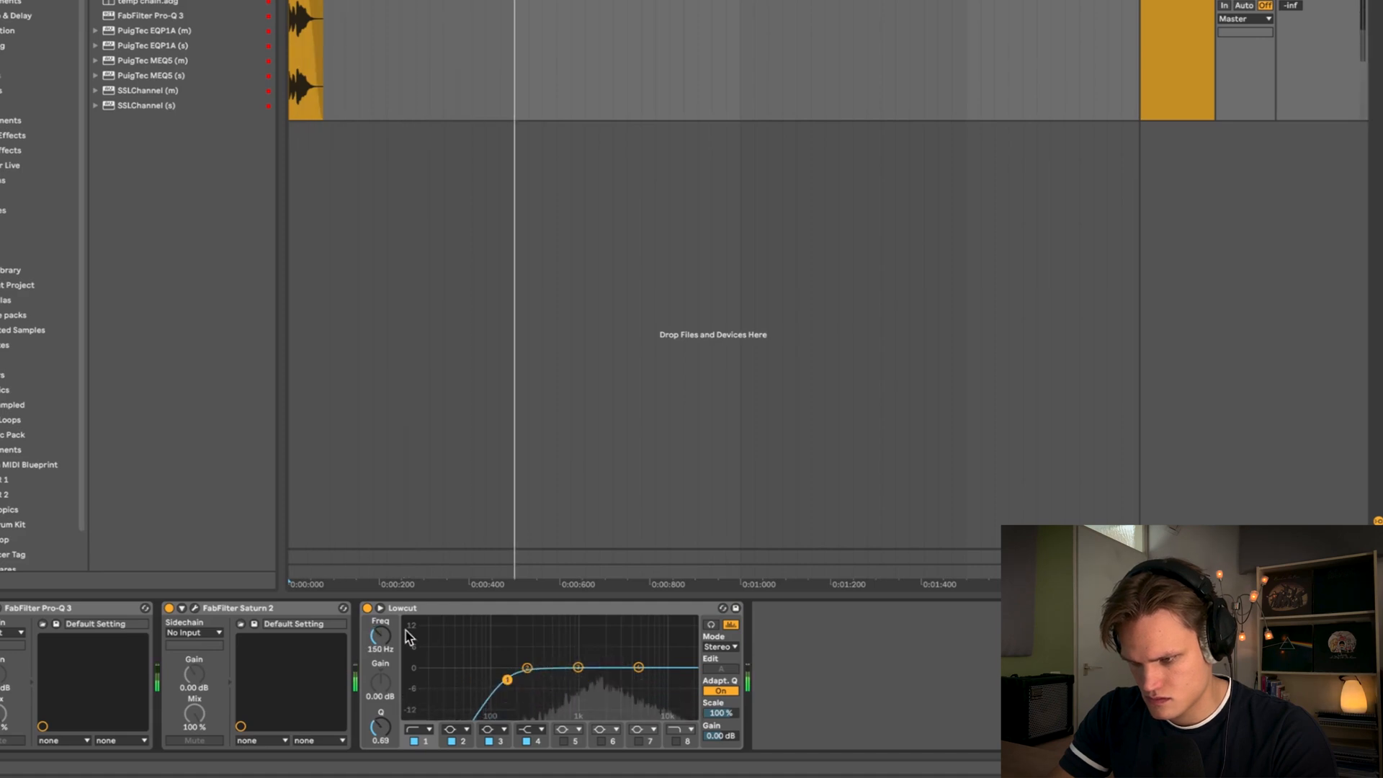
left_click(368, 608)
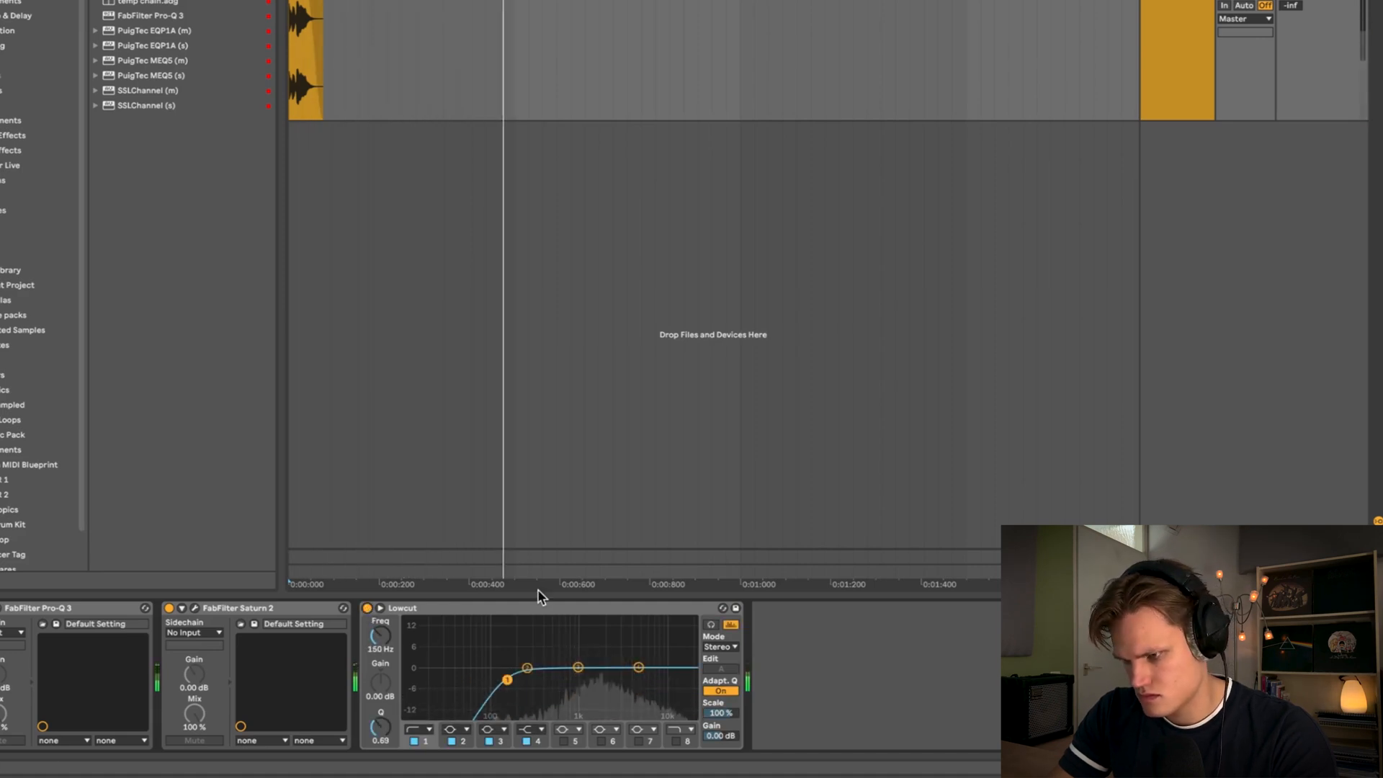
left_click(638, 667)
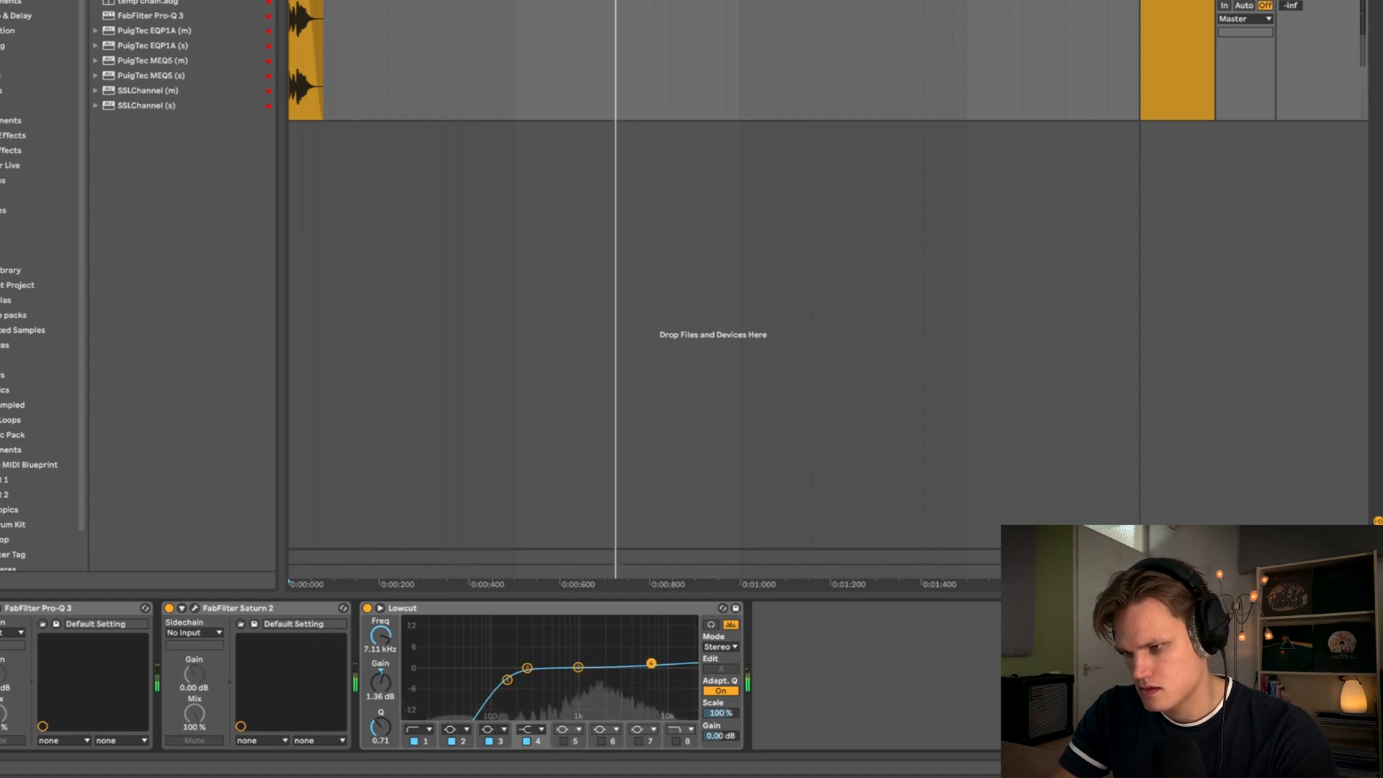
- Play the processed noise hit back from the start of the arrangement to audition it
key("space")
key("space")
key("space")
key("space")
key("space")
key("space")
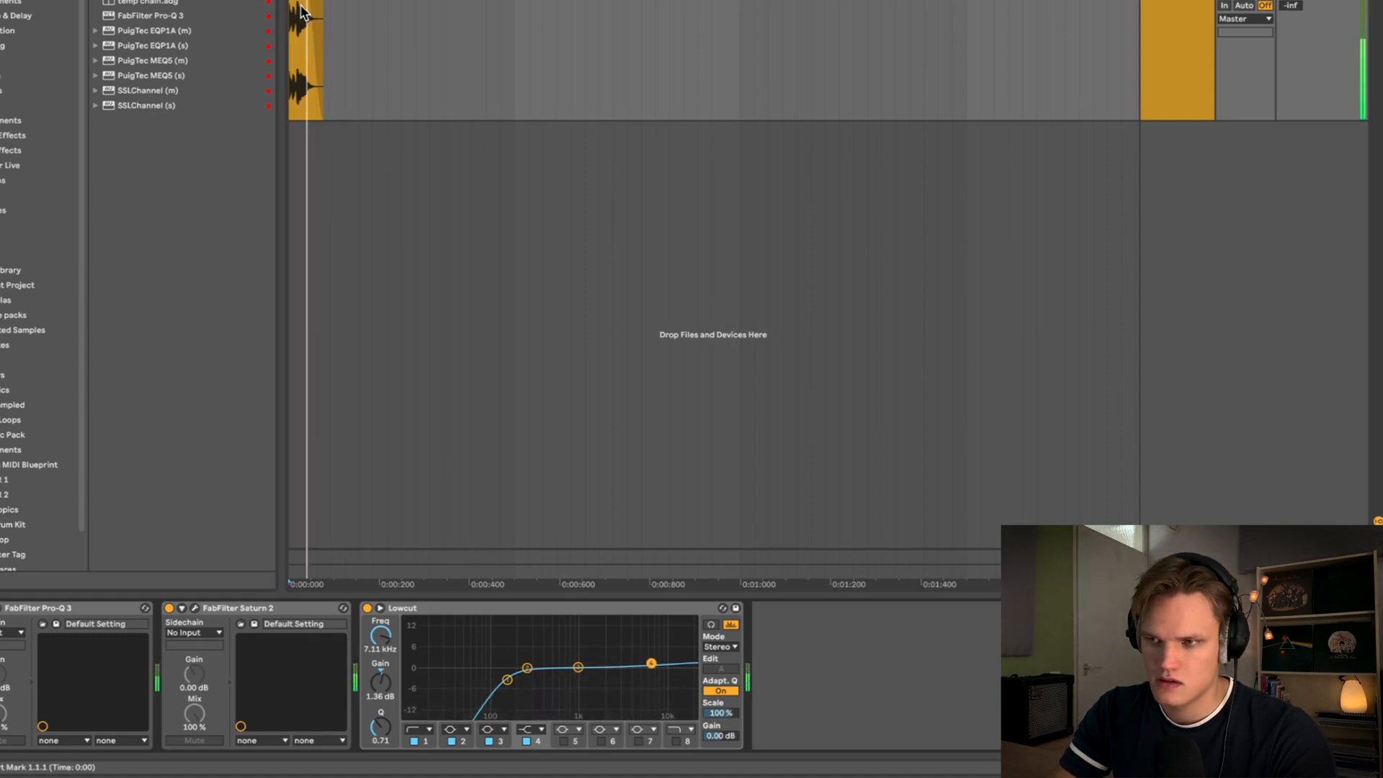
left_click(298, 11)
key("space")
key("space")
key("space")
left_click(291, 11)
key("space")
key("space")
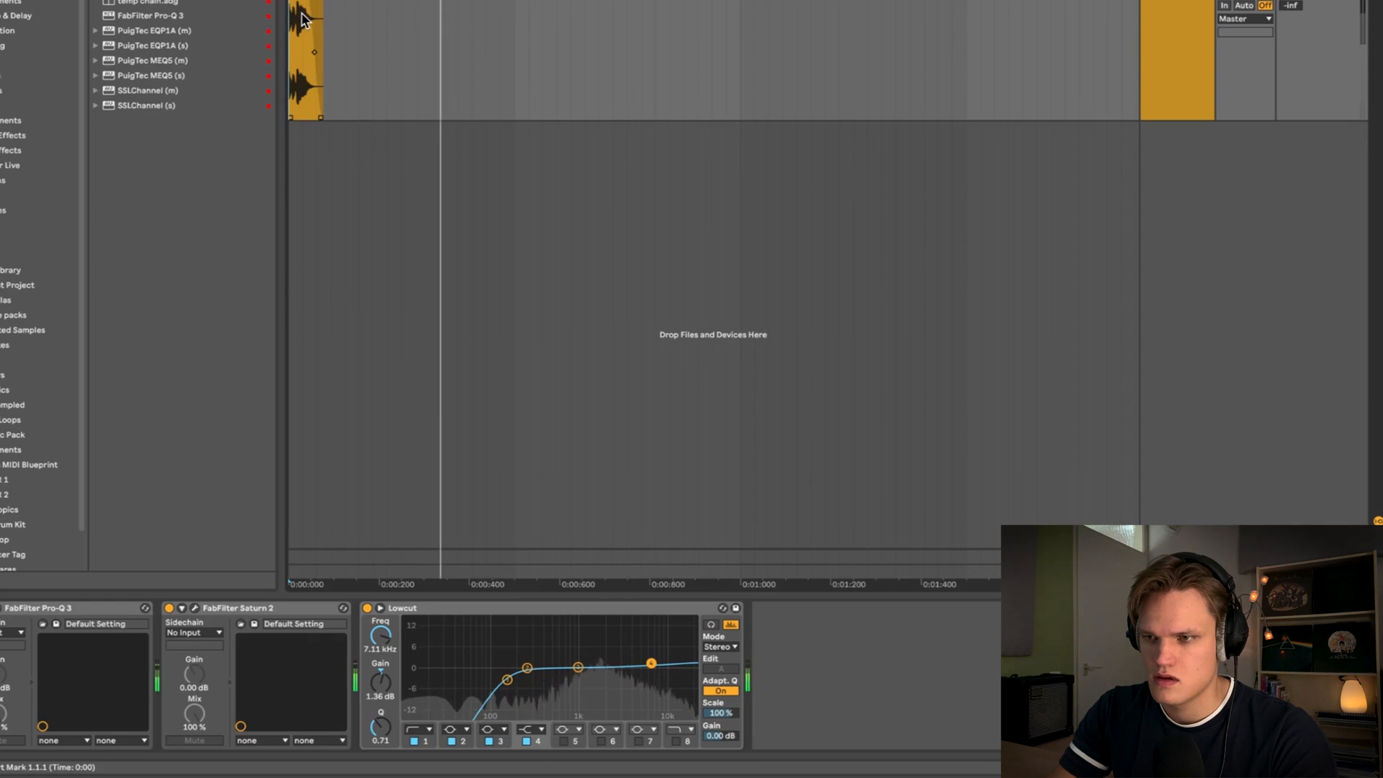
- Load the FF Pro-L 2 limiter on the Audio track and raise its gain to about +3.5 dB
left_click(47, 0)
double_click(137, 61)
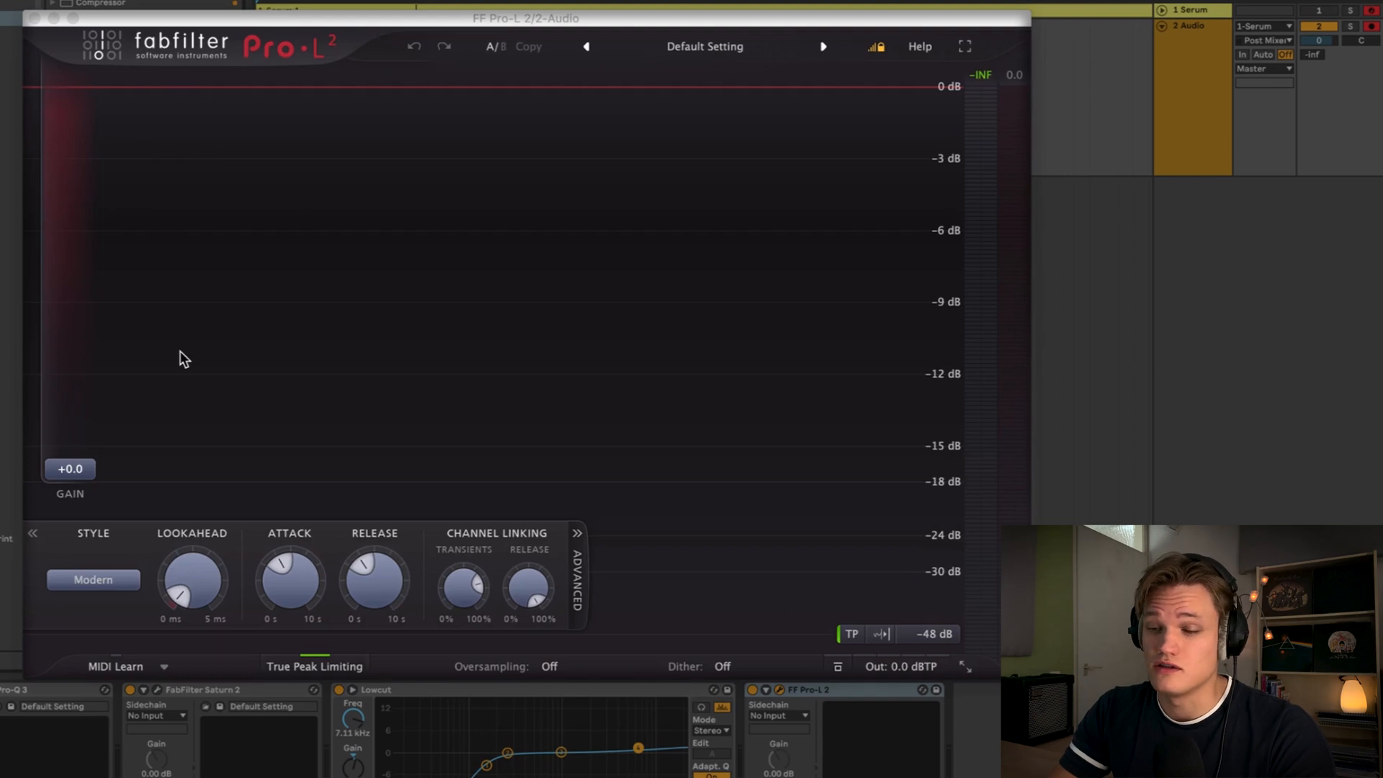
left_click_drag(80, 469, 84, 434)
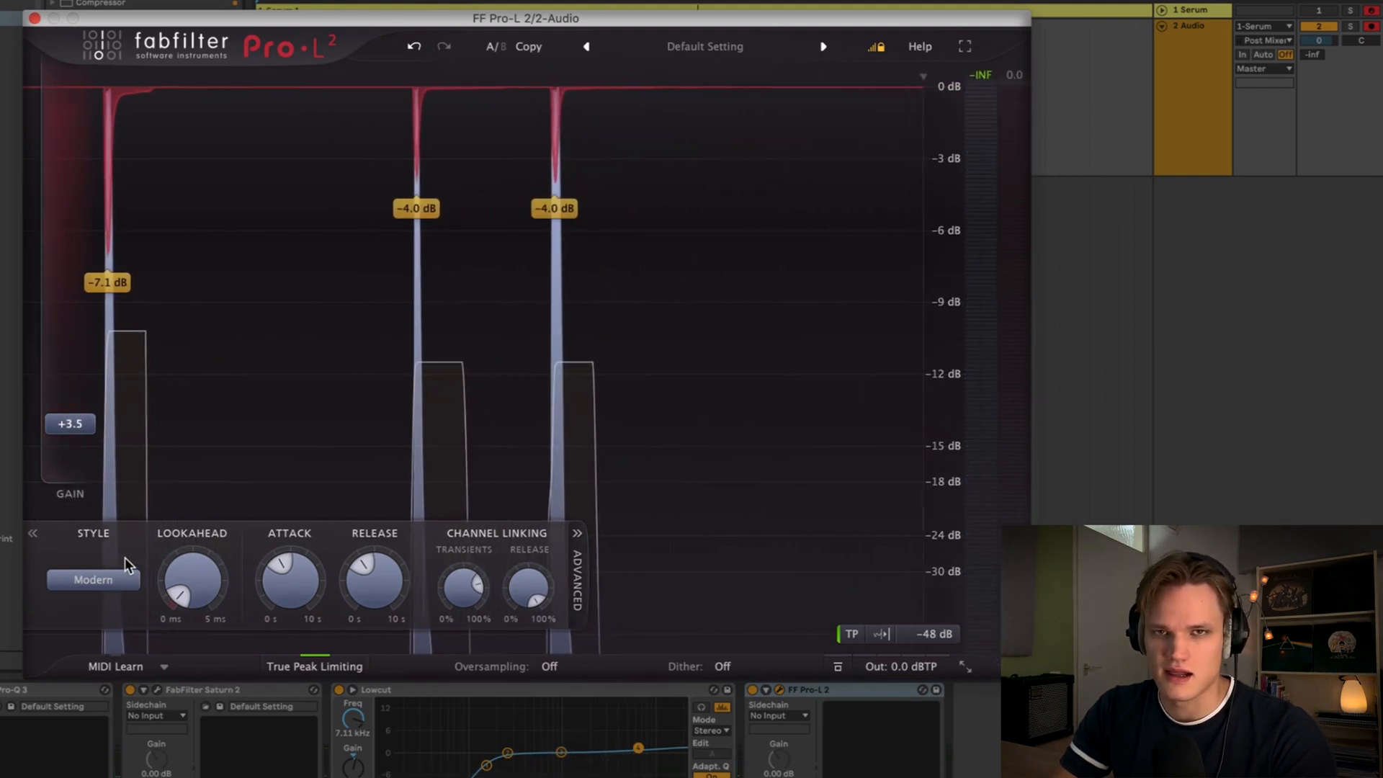
- Compare limiter styles and settle on the Allround style in Pro-L 2
left_click(119, 580)
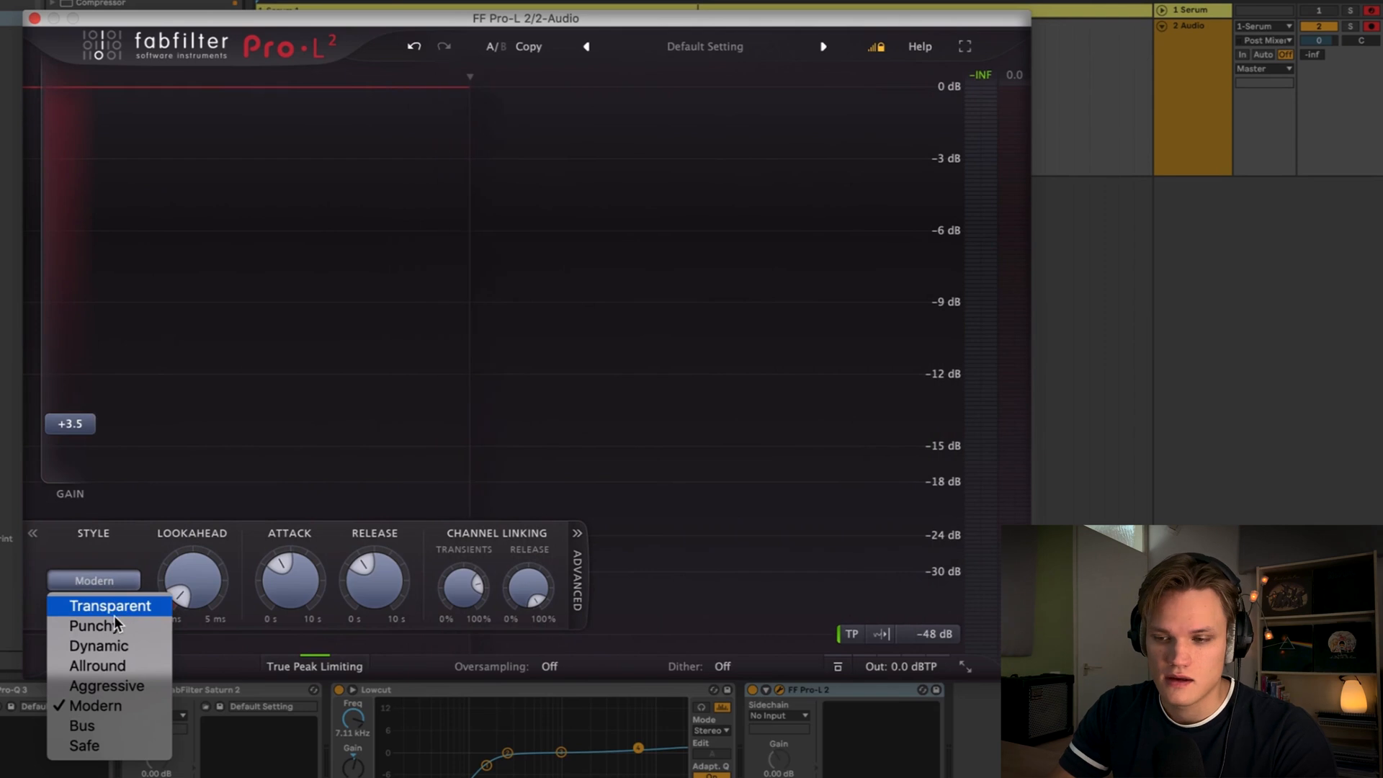
left_click(119, 666)
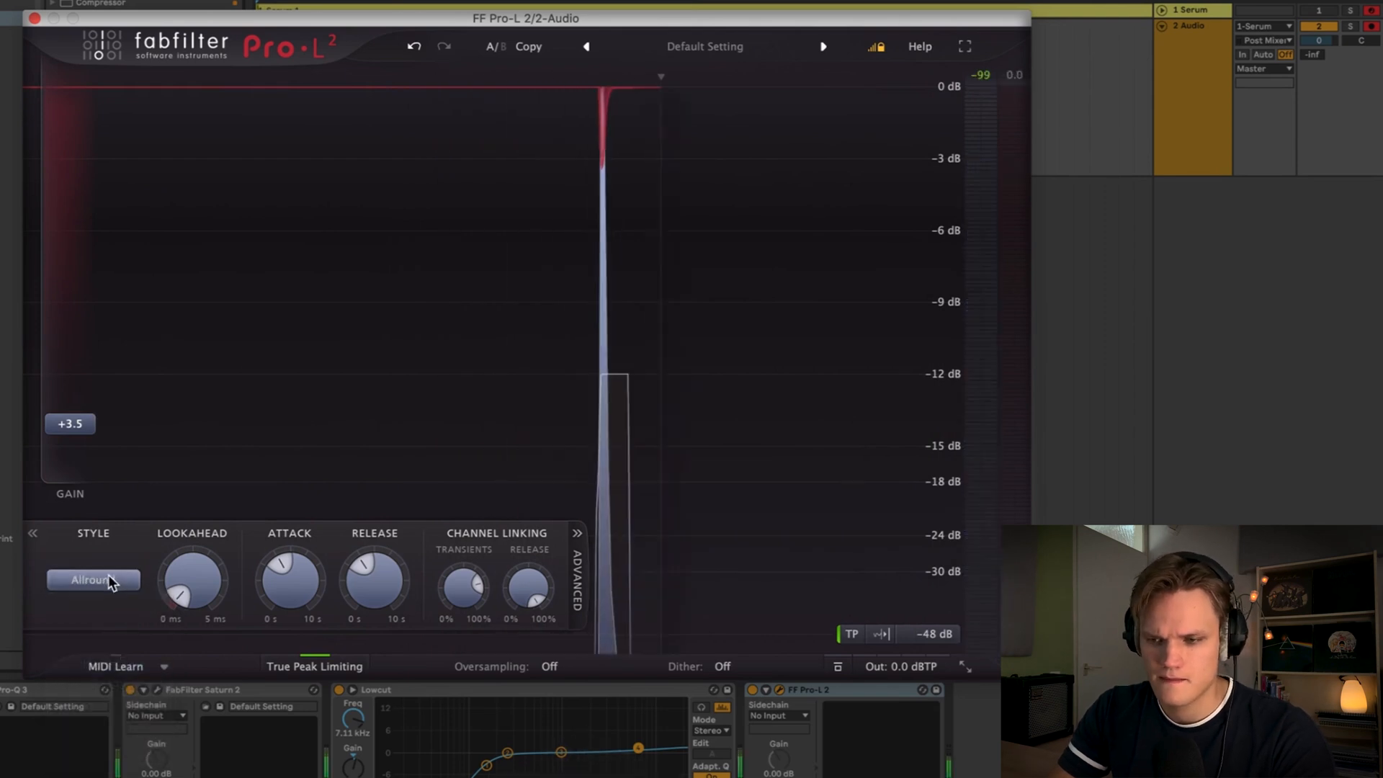
left_click(107, 582)
left_click(106, 608)
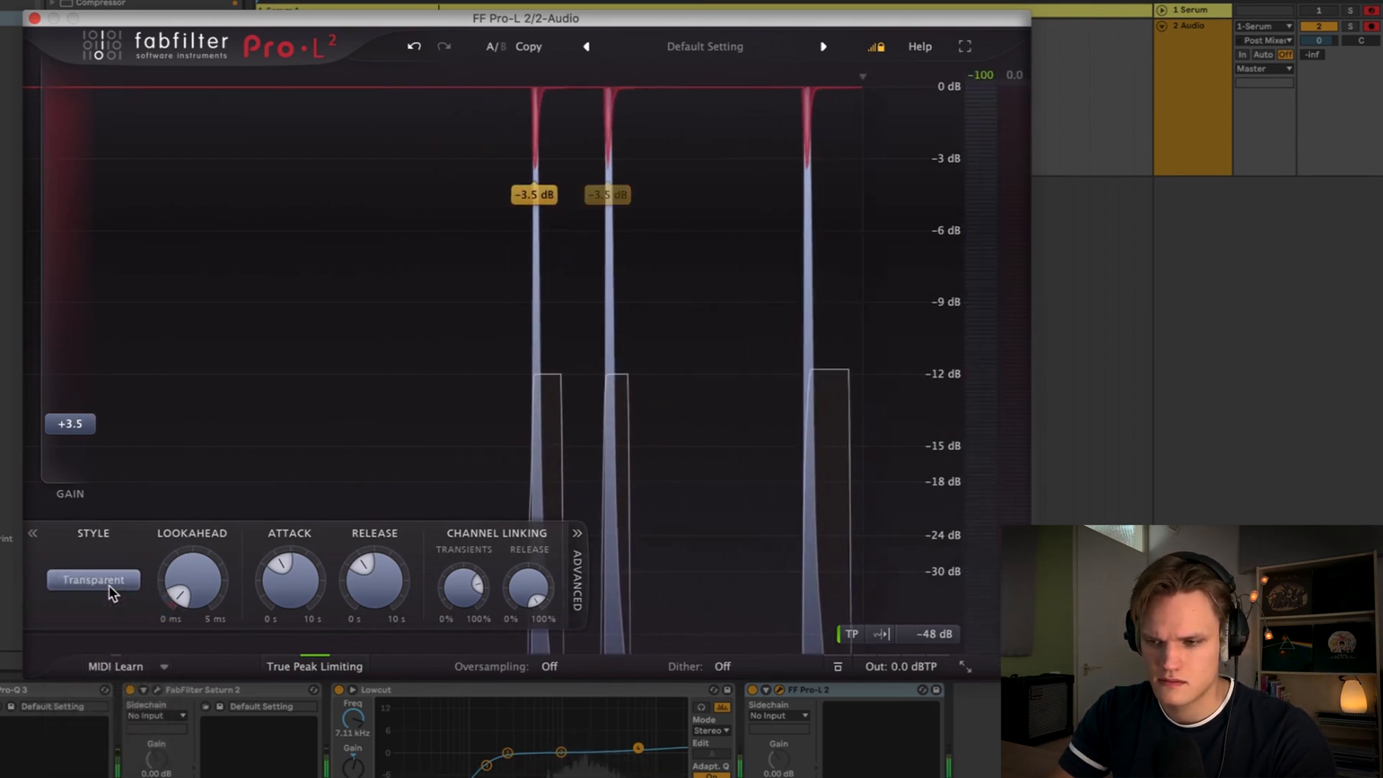
left_click(110, 585)
left_click(111, 666)
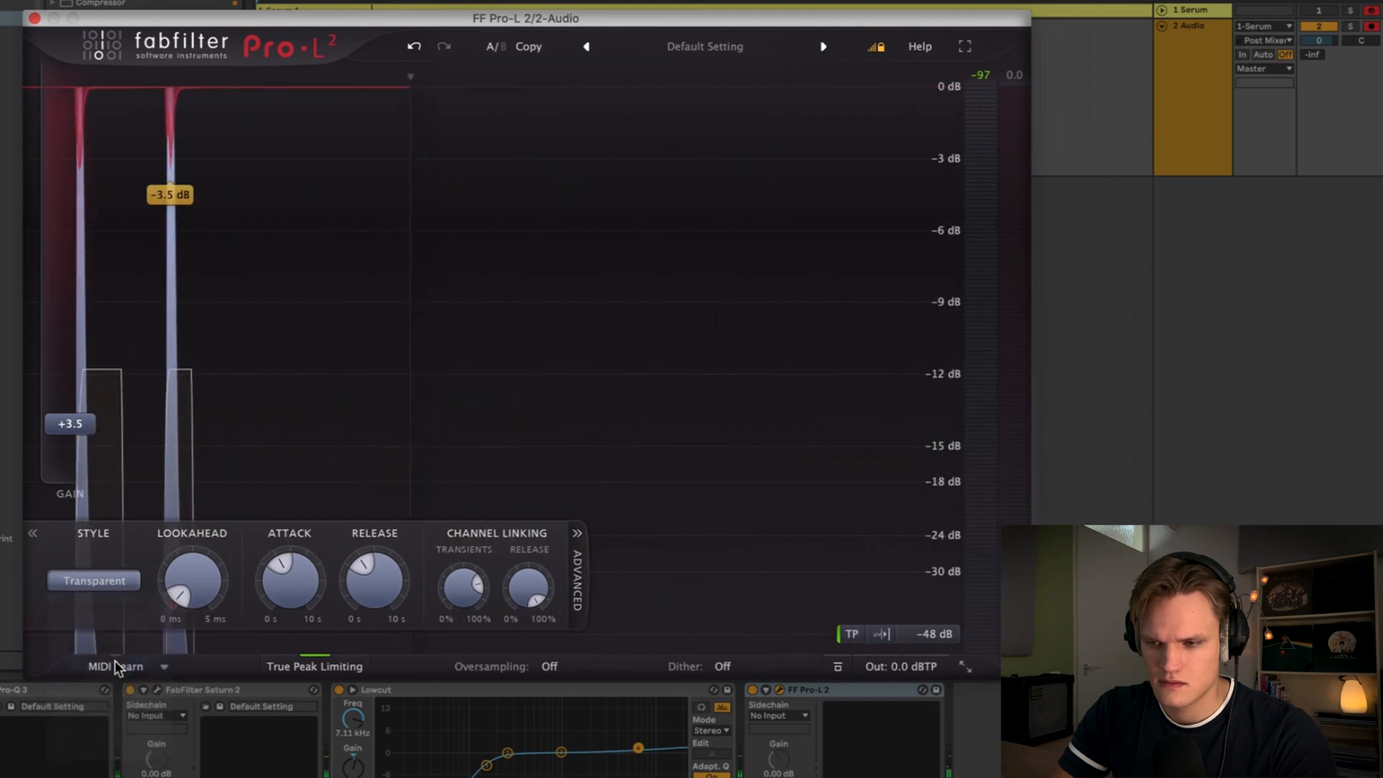
- Lower the limiter gain to about +1.8 dB and set oversampling to 4x
left_click_drag(70, 423, 78, 445)
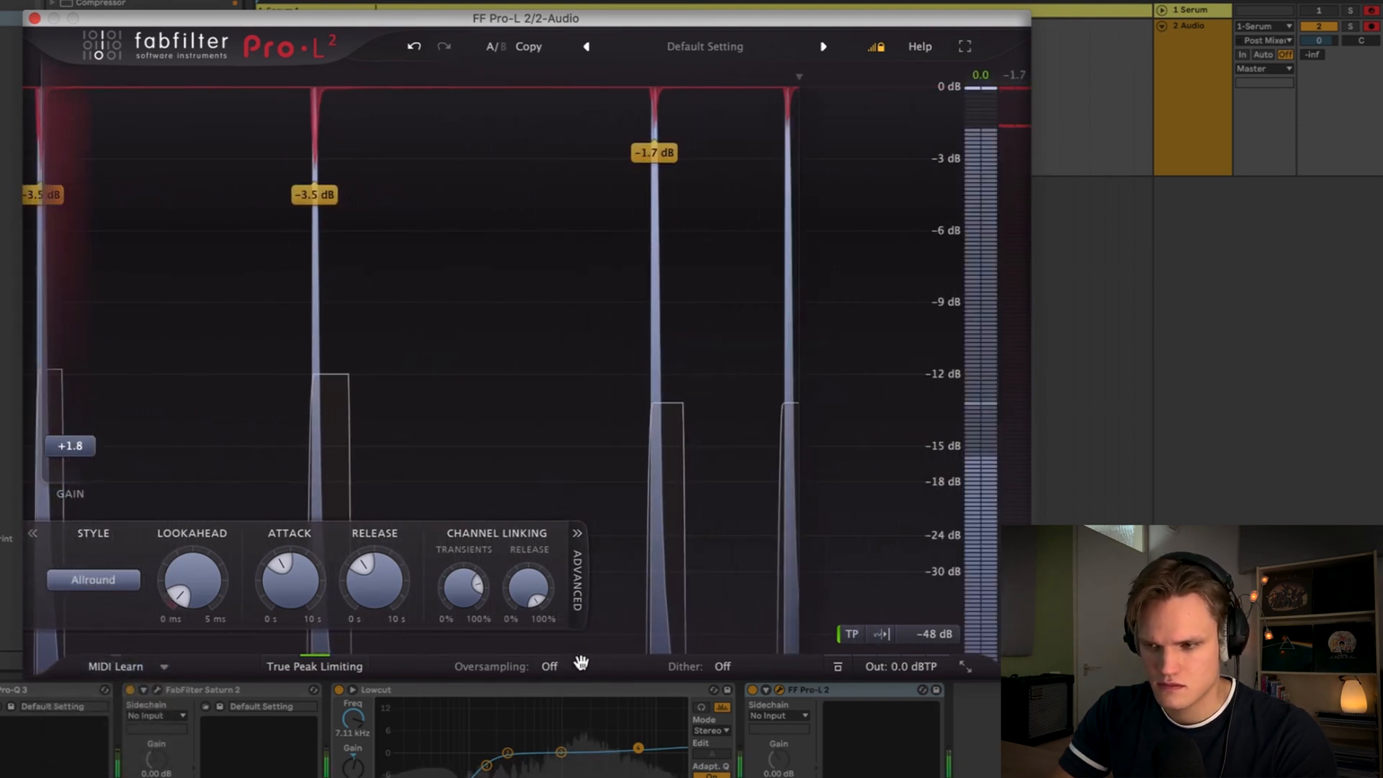
left_click(550, 666)
left_click(565, 731)
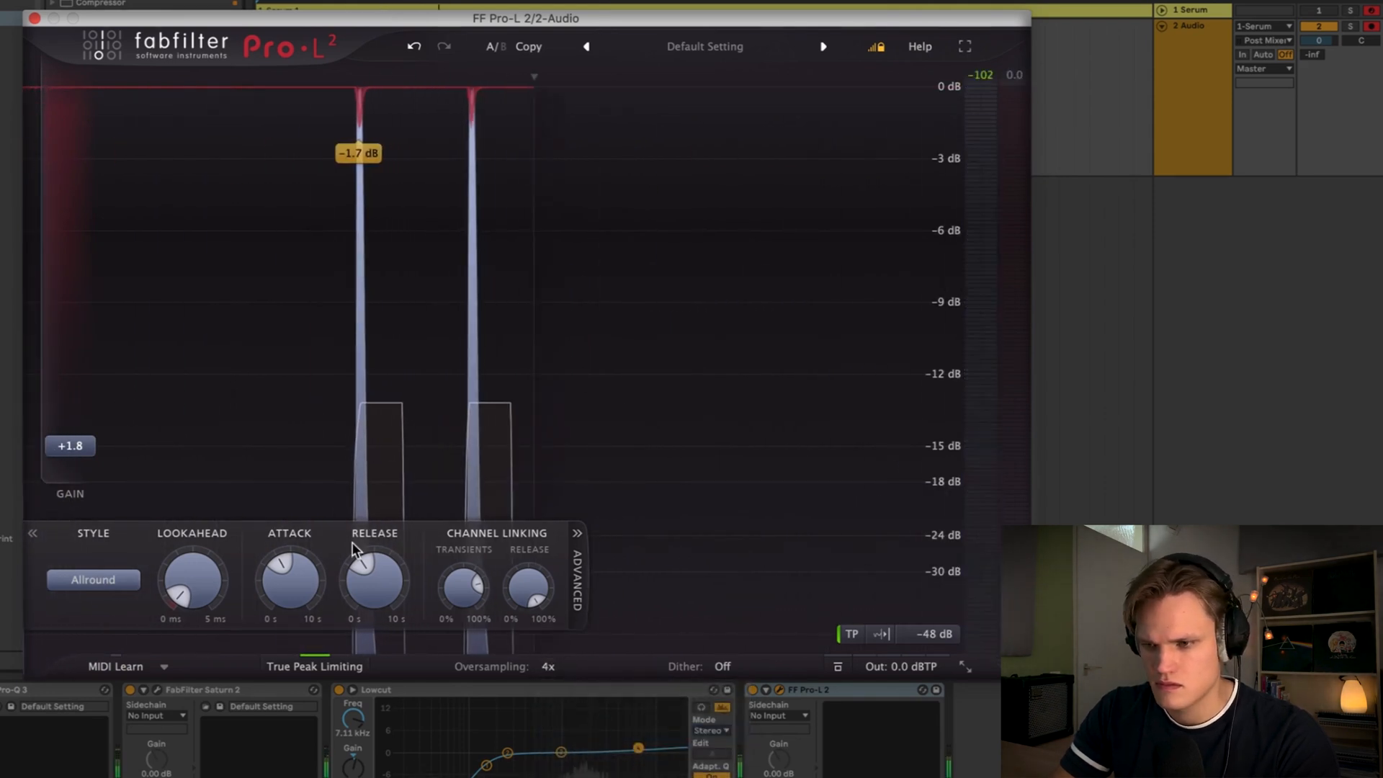
- Close the Pro-L 2 window and play the noise layer to audition the limiting
left_click(34, 18)
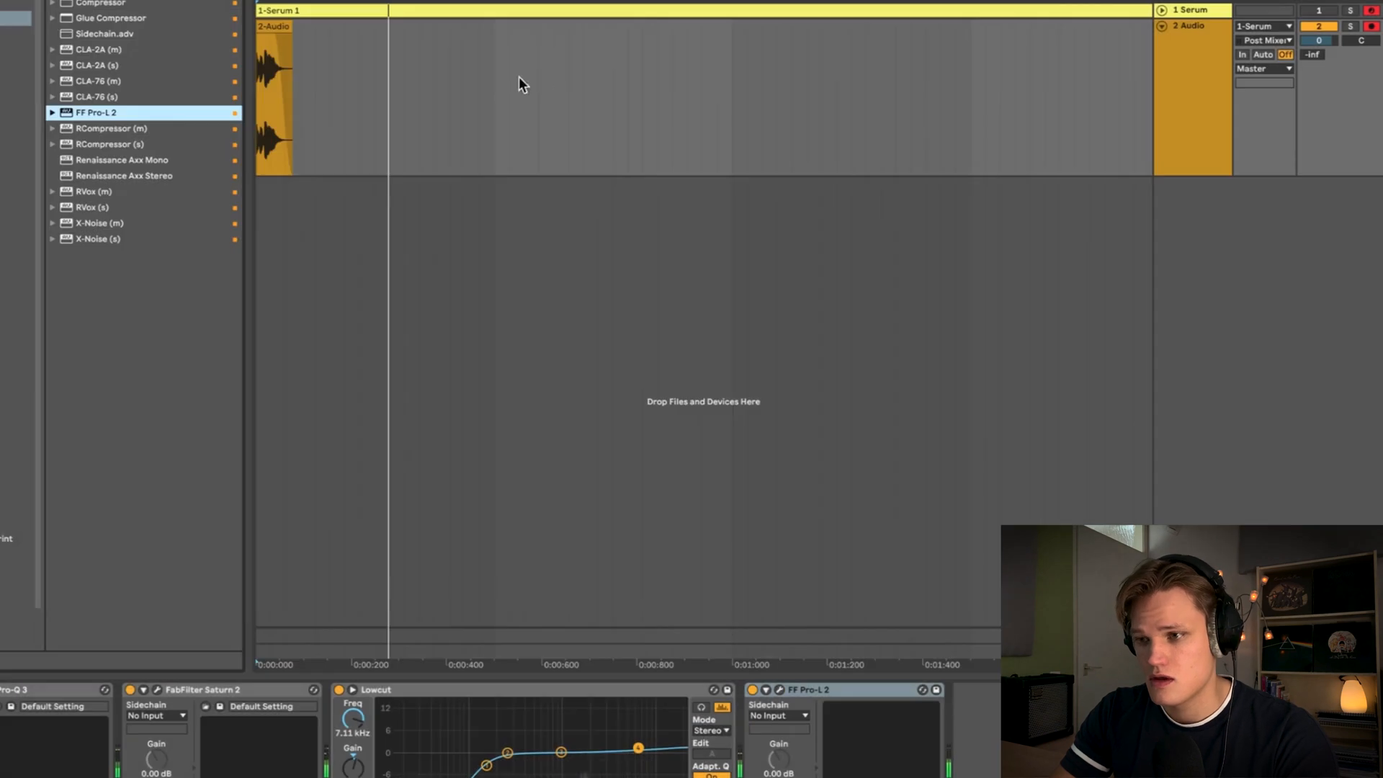
key("space")
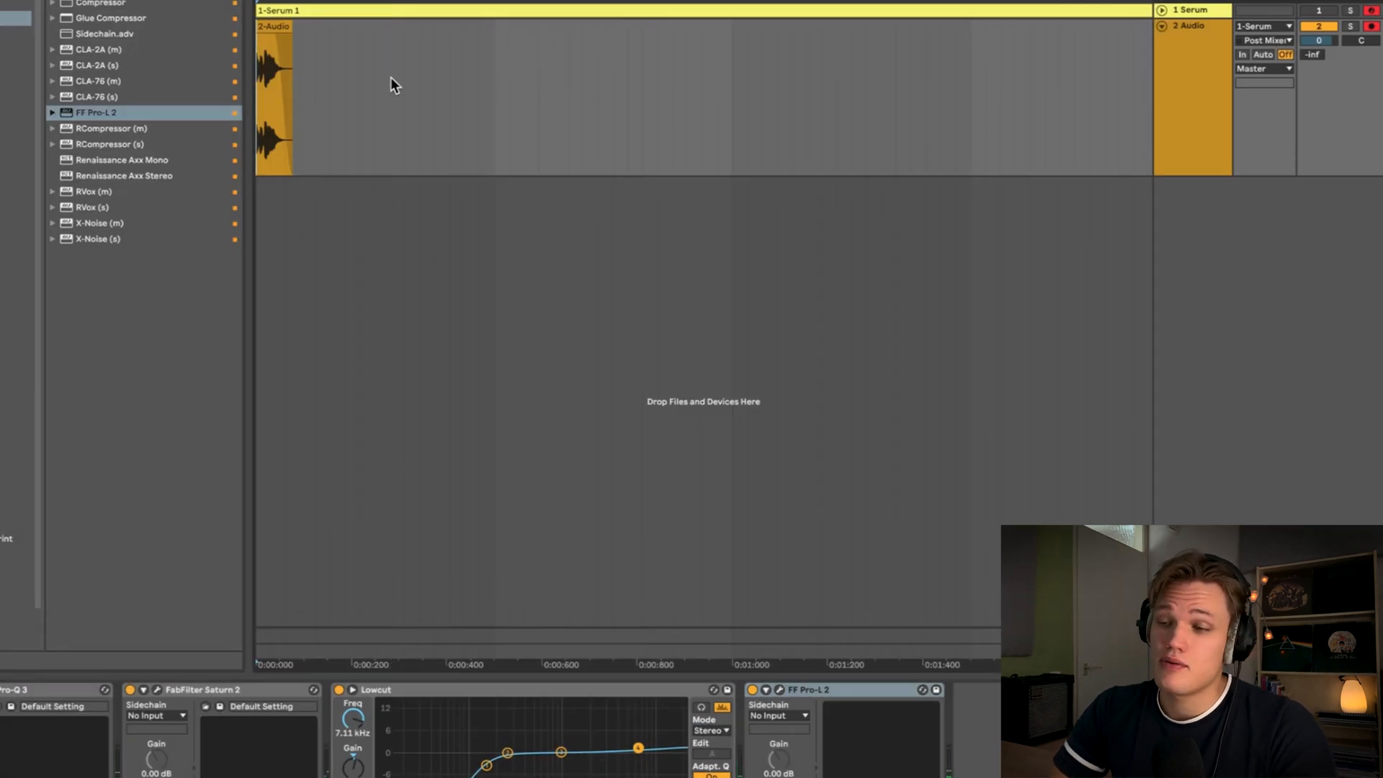
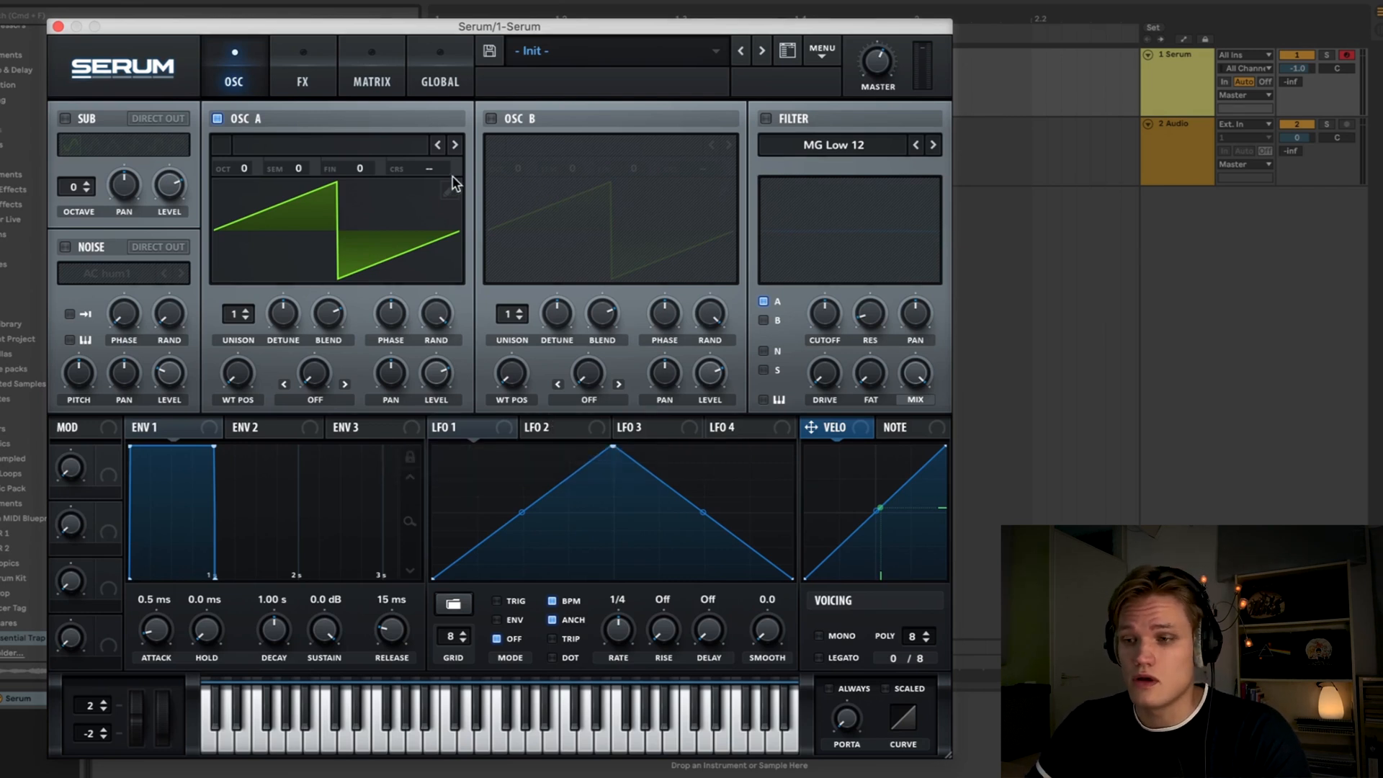
- Load the Analog_BD_Sin wavetable into oscillator A and set its octave to -3
left_click(309, 137)
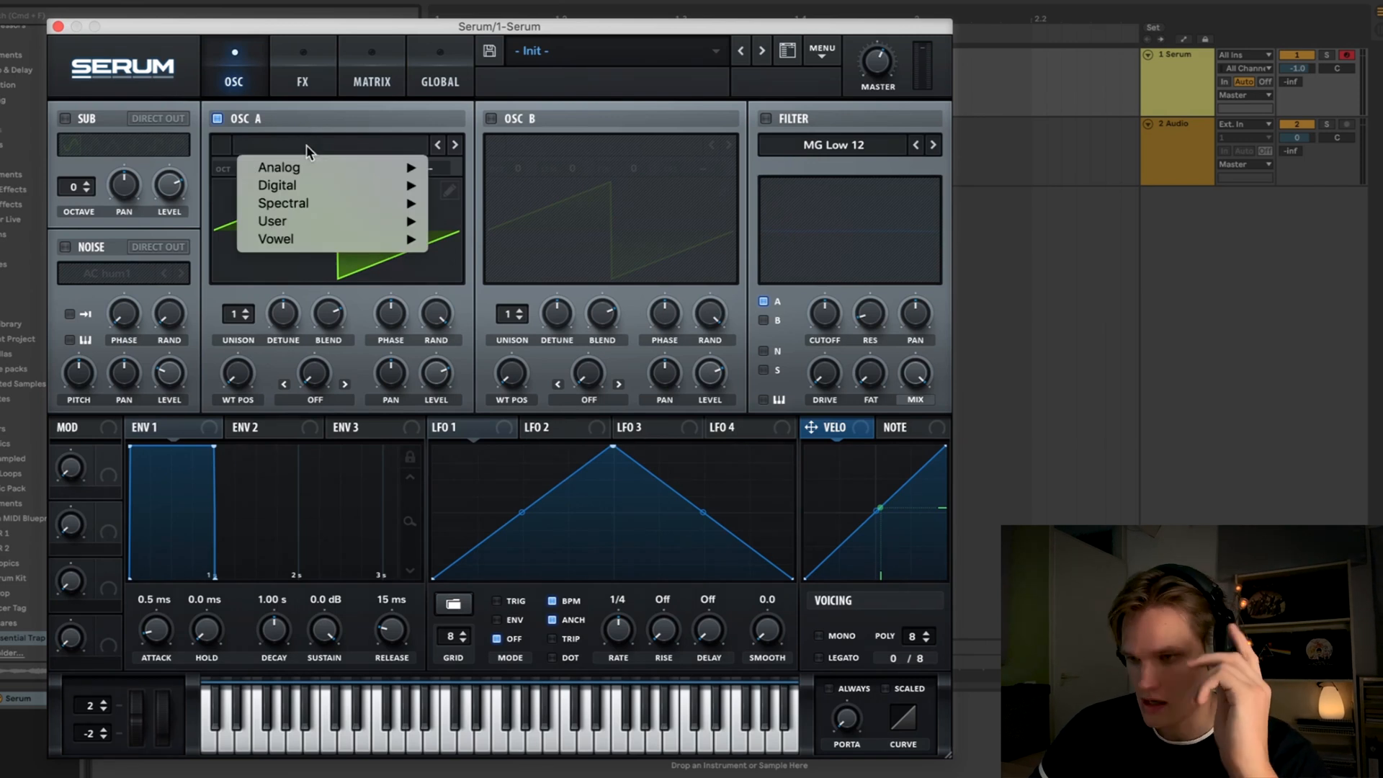
mouse_move(310, 169)
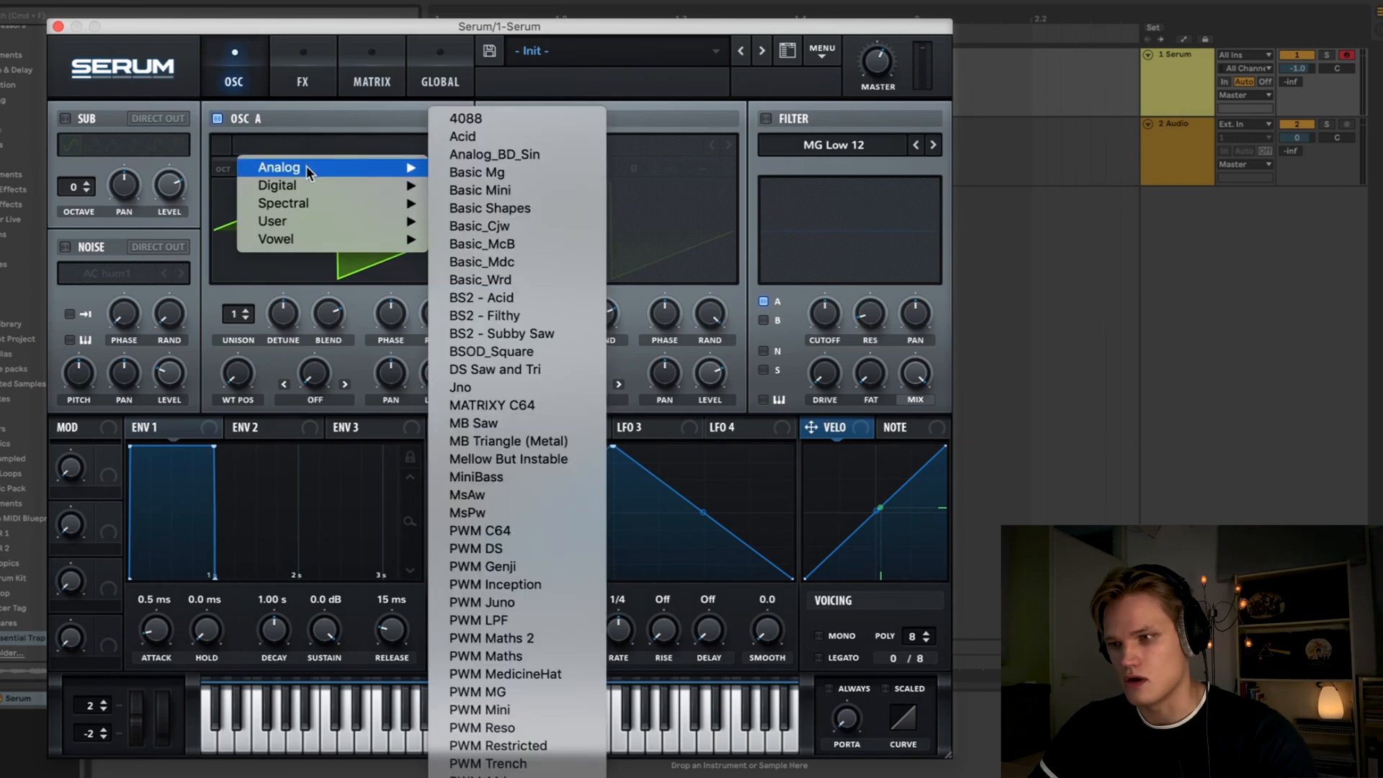
left_click(478, 152)
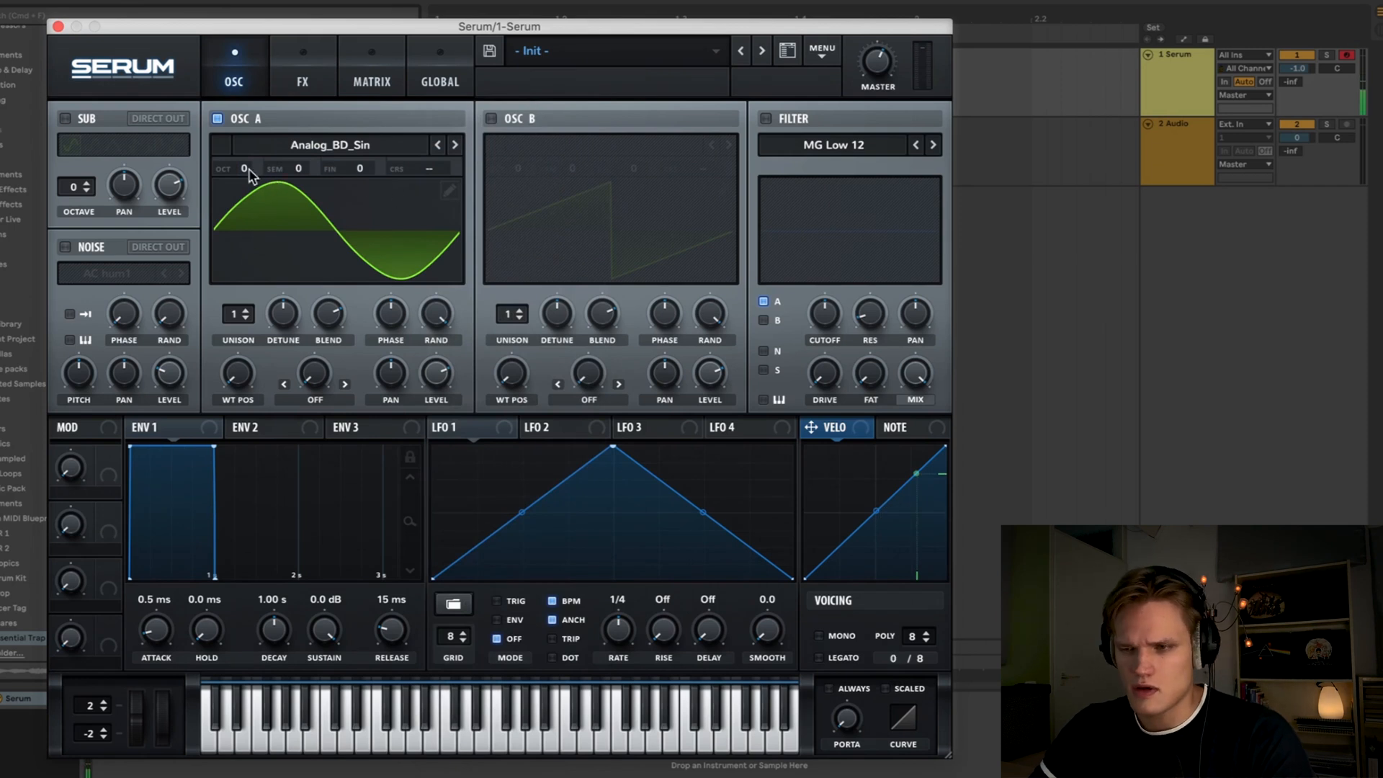
left_click_drag(245, 167, 250, 218)
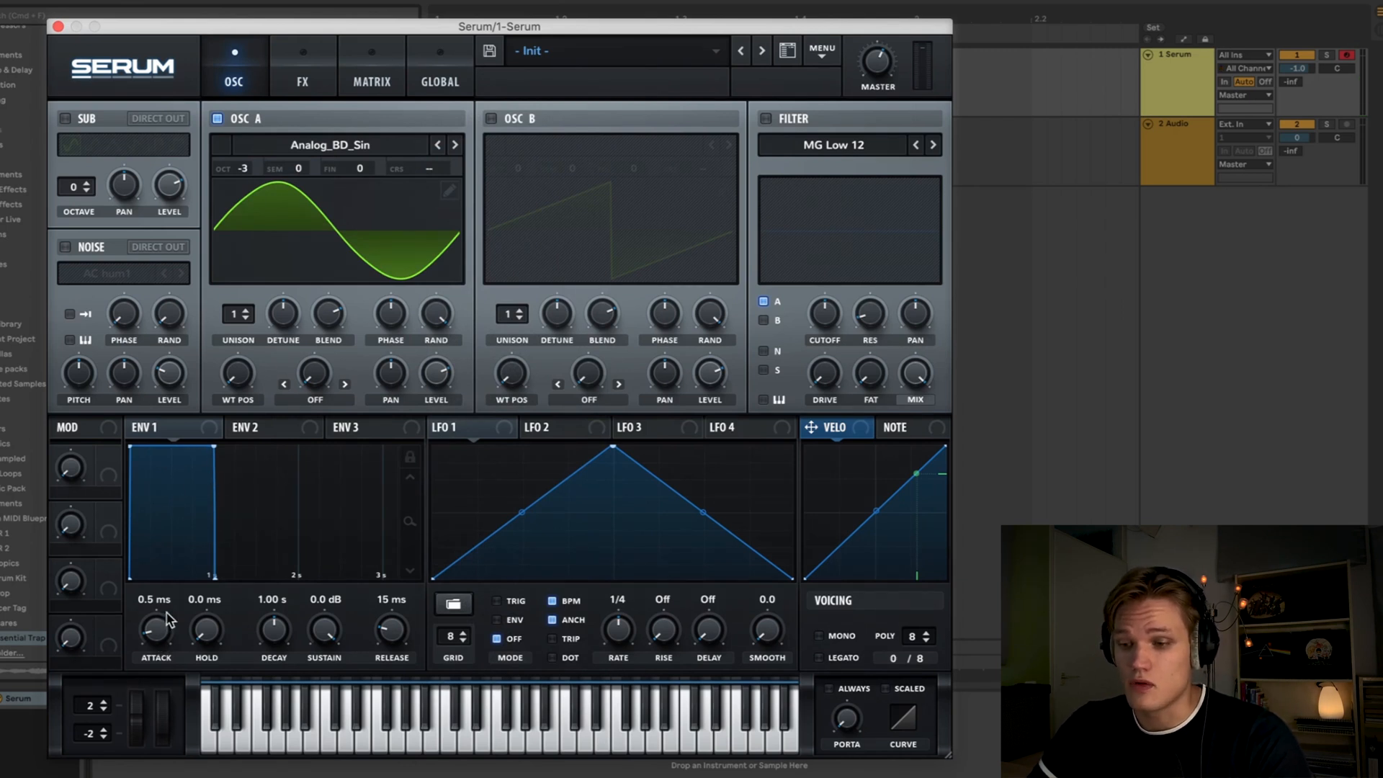
- Set envelope 1's attack to about 5.3 ms and its release to about 1.44 s
left_click_drag(151, 643, 153, 637)
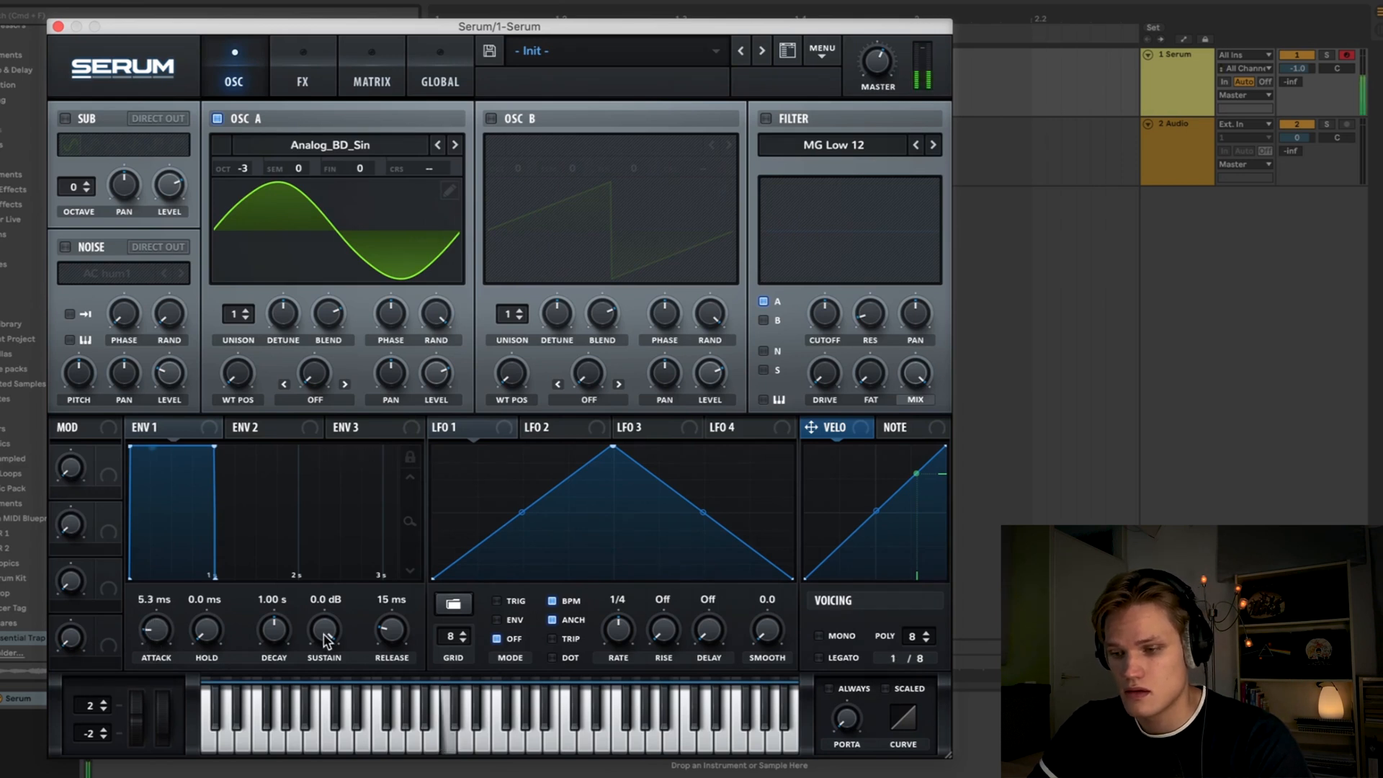
left_click_drag(404, 628, 408, 576)
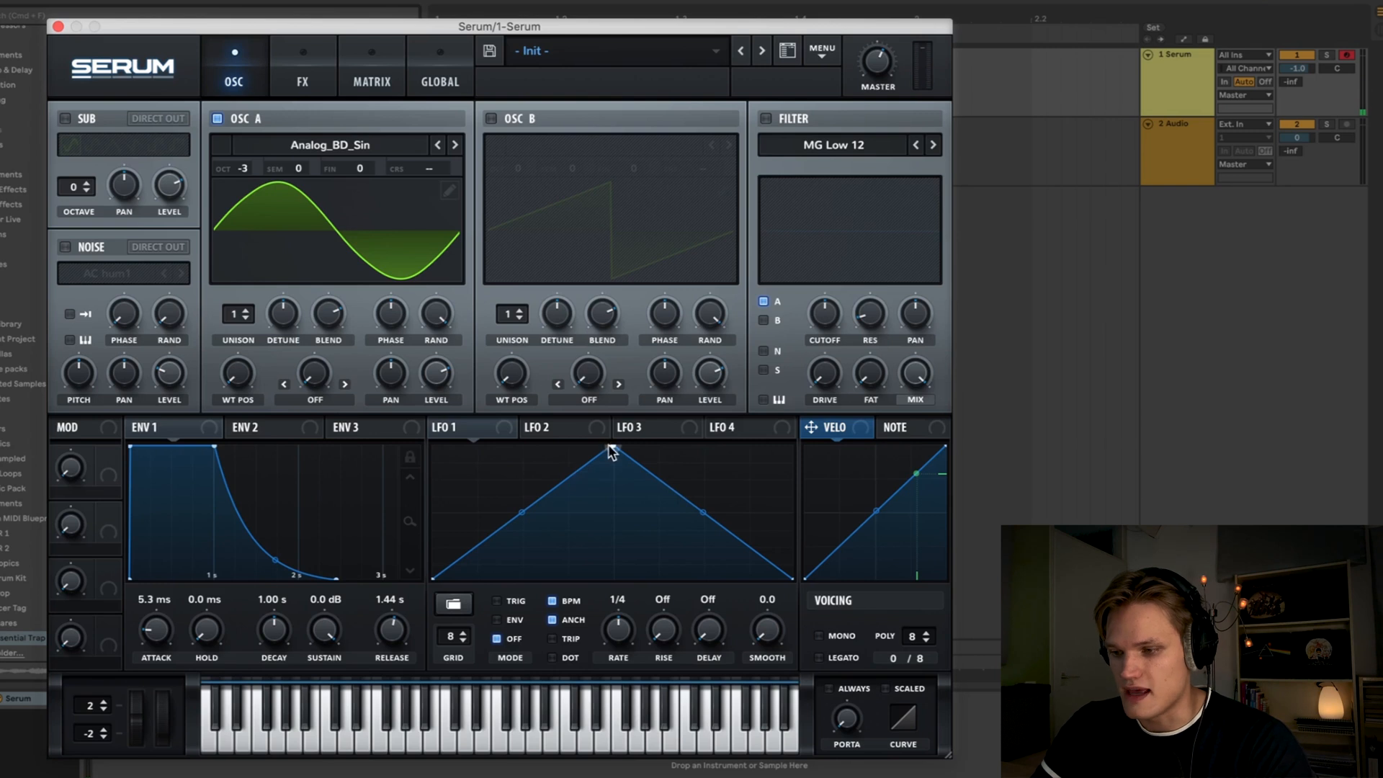
- Reshape LFO 1 into a decaying curve, switch it to envelope mode and turn off BPM sync
left_click_drag(610, 449, 389, 441)
left_click_drag(613, 512, 605, 569)
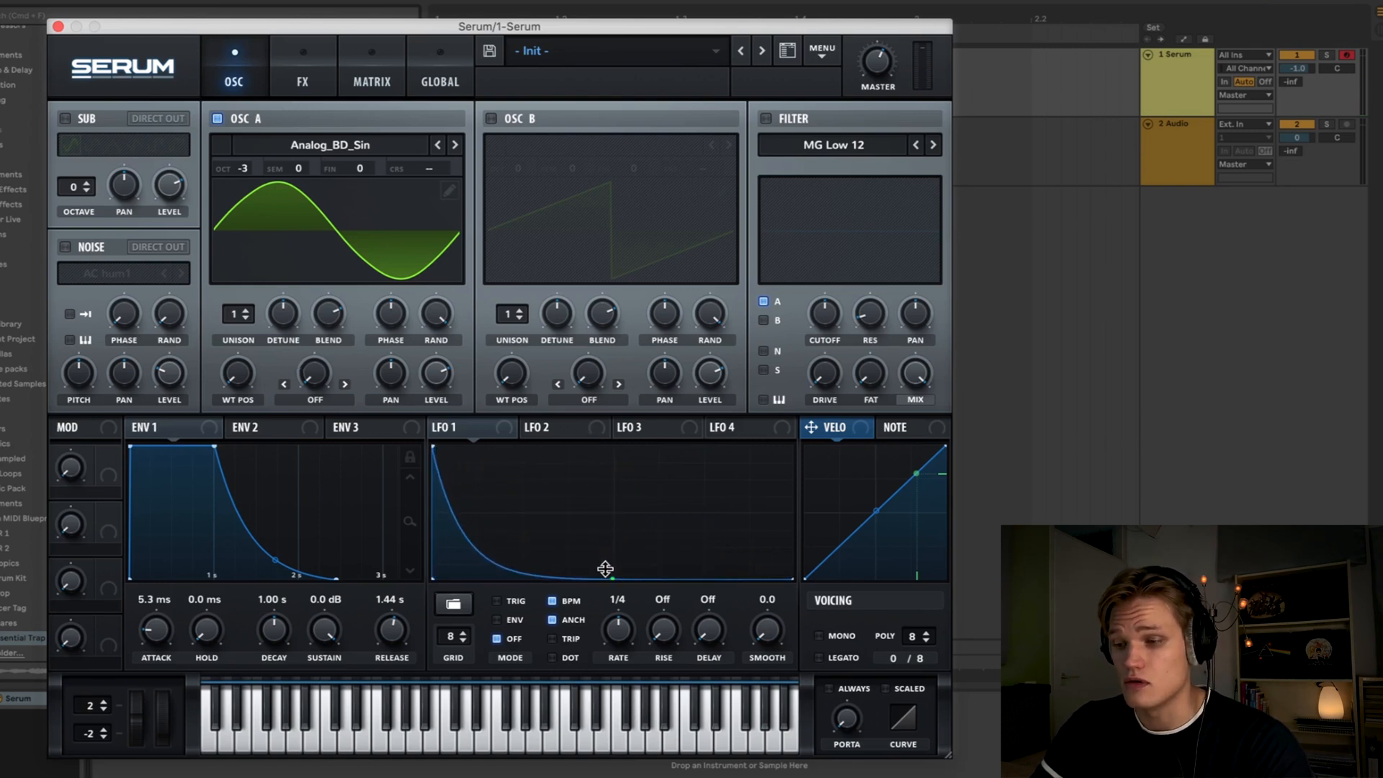
left_click(498, 620)
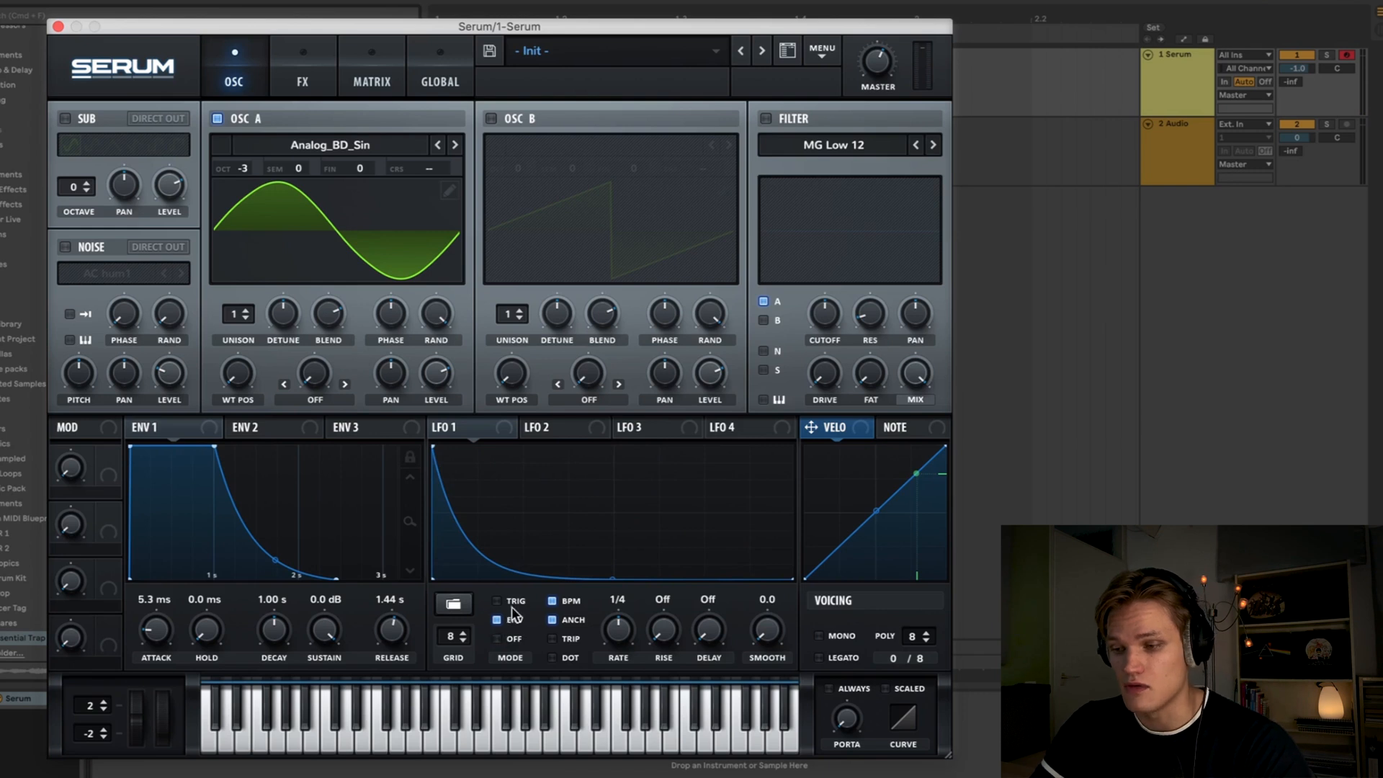
left_click(550, 601)
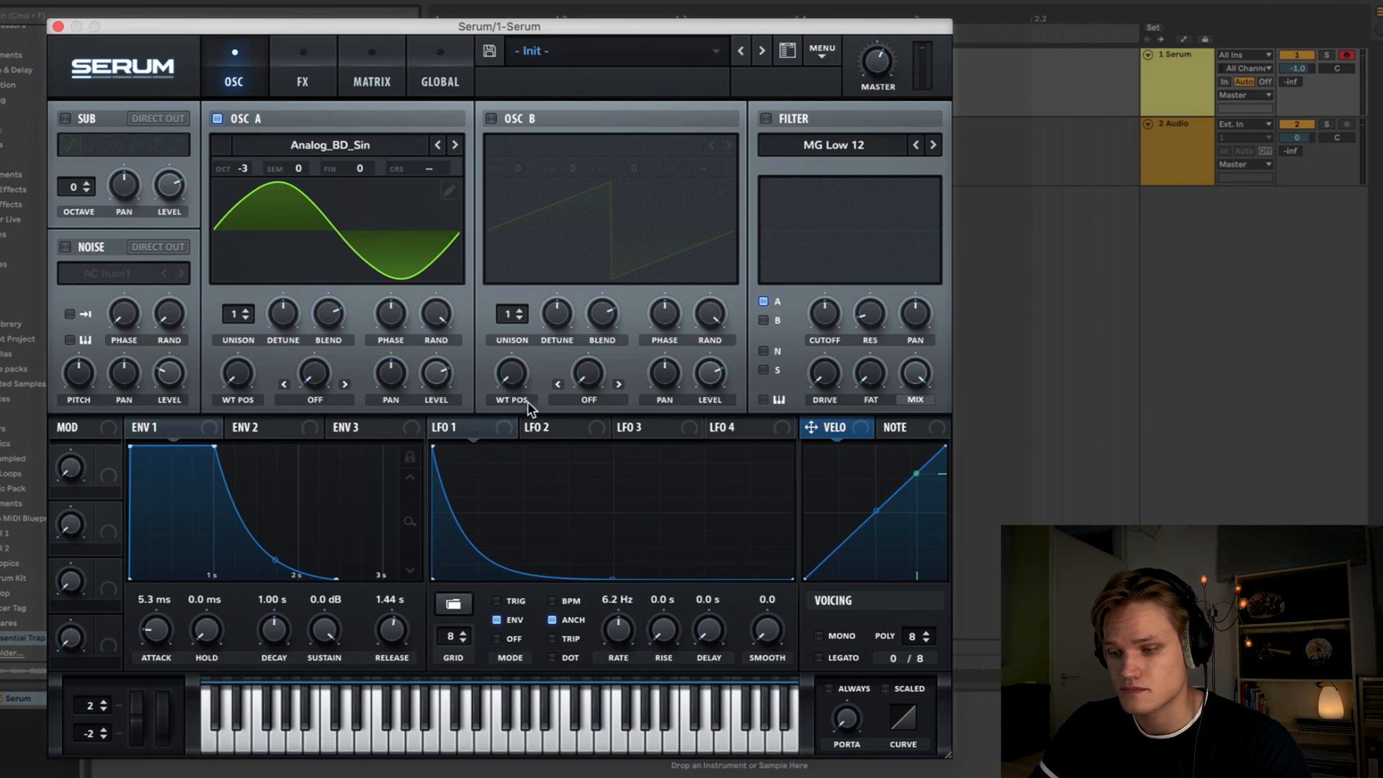
- Route LFO 1 to oscillator A's coarse pitch and play notes to audition the pitch drop
left_click_drag(508, 427, 433, 175)
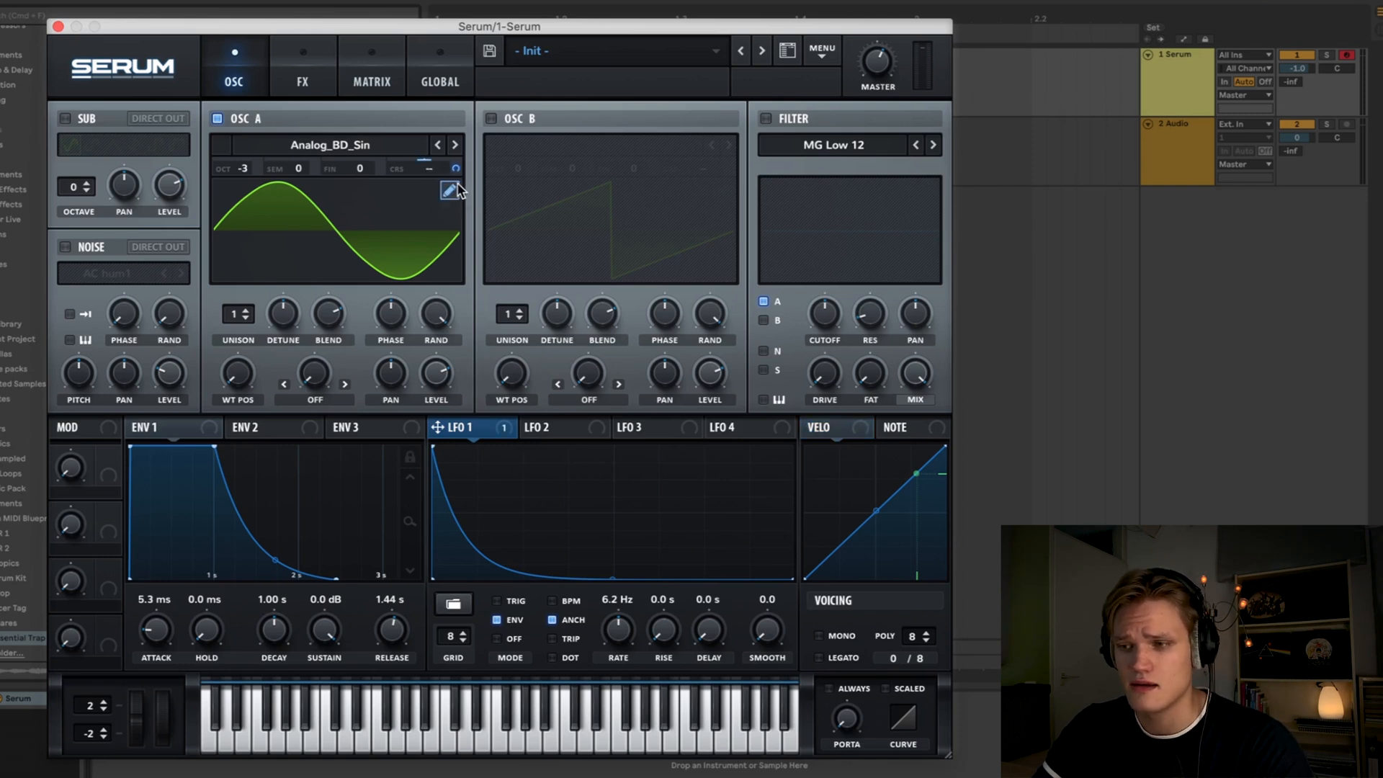
key("a")
key("a")
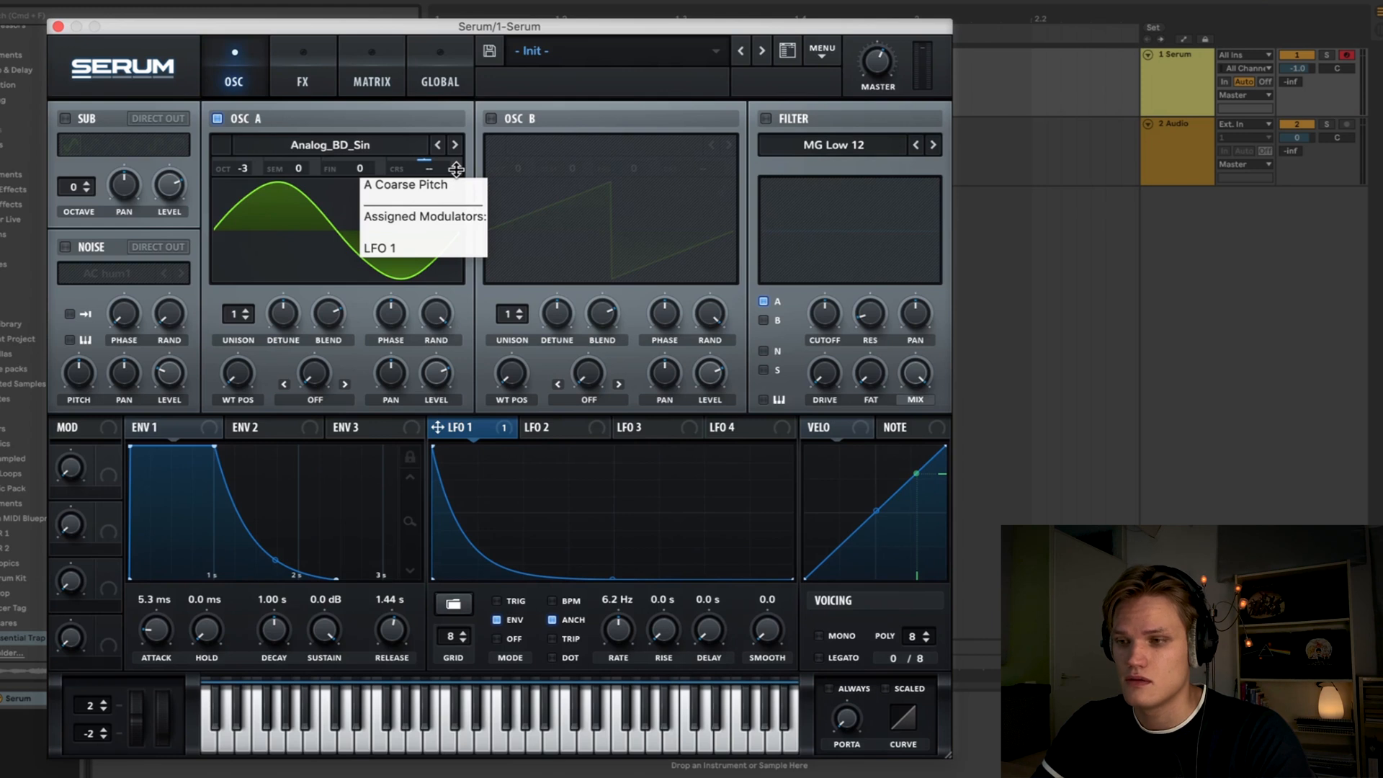
key("a")
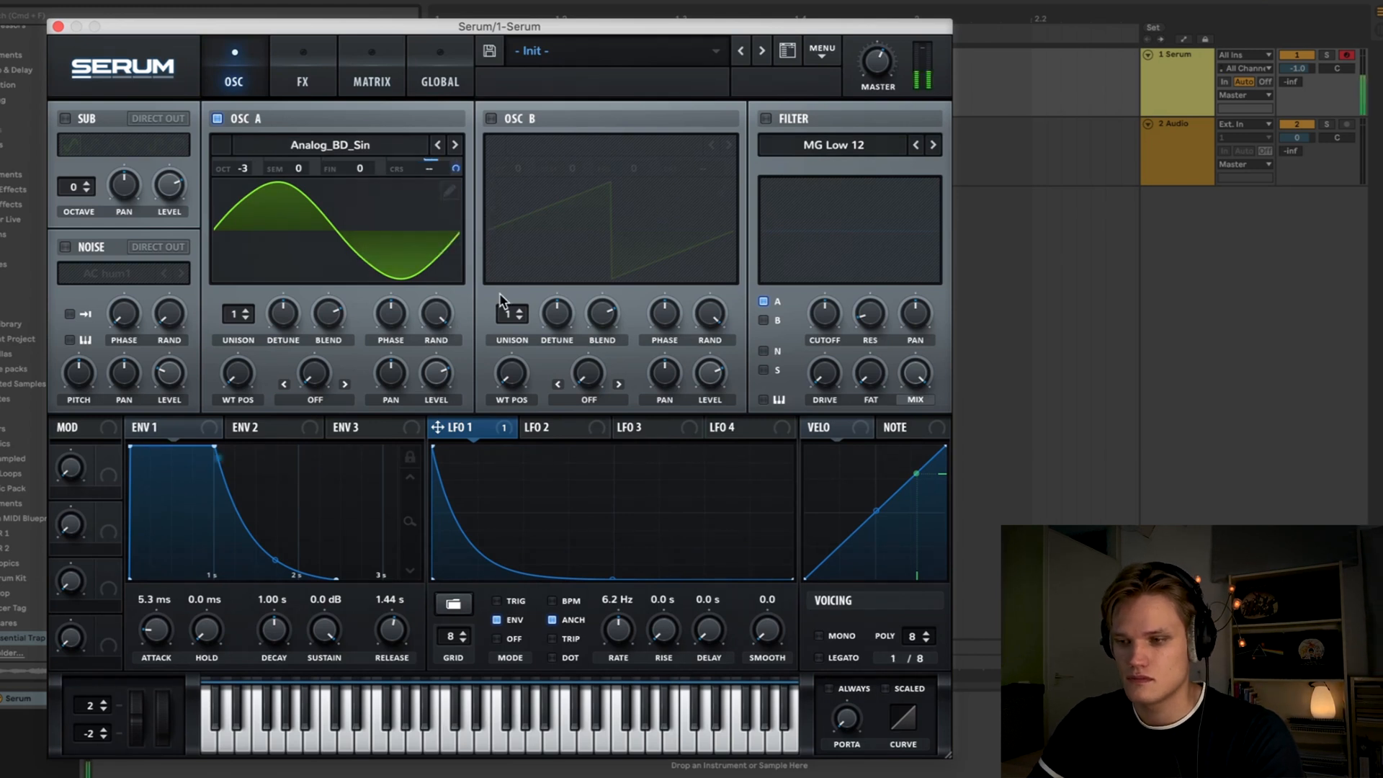
key("a")
key("a")
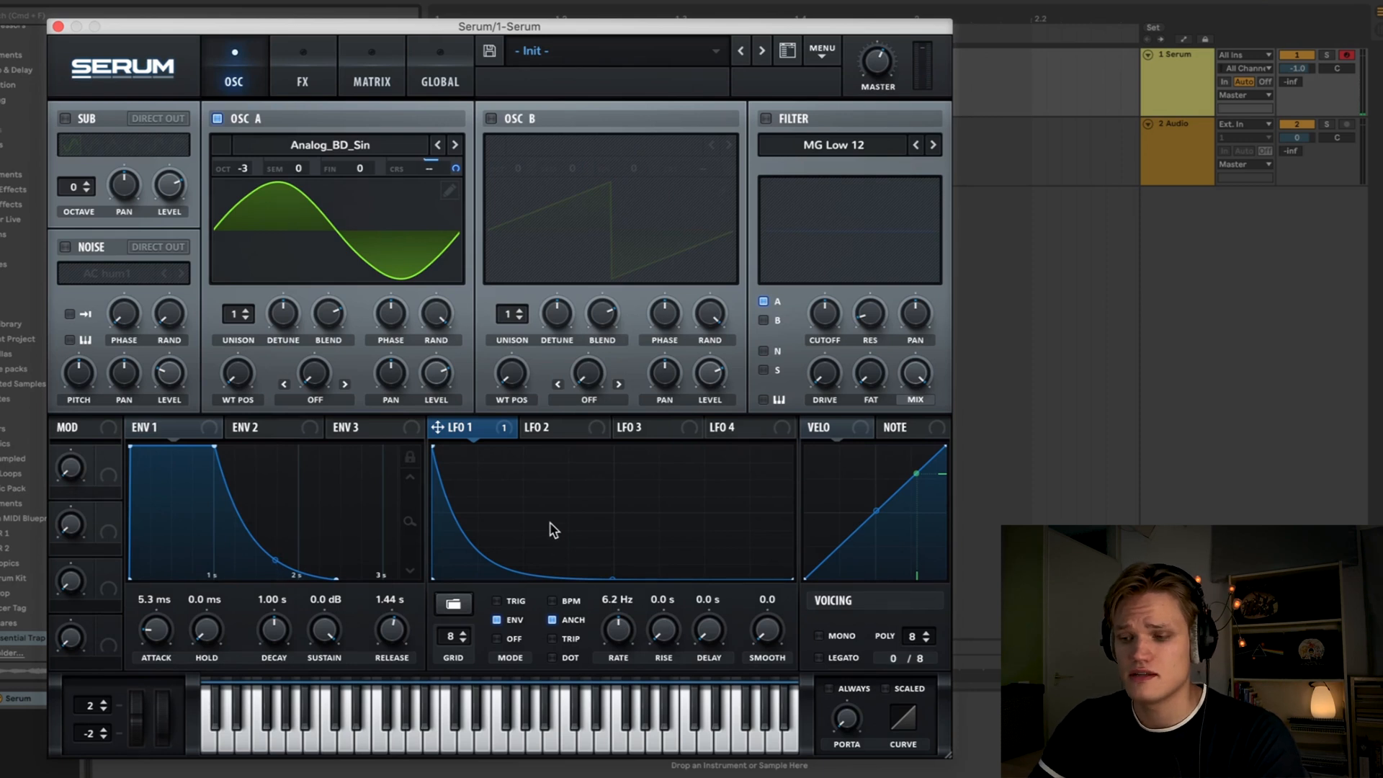
key("a")
- Set LFO 1's rate to about 2.0 Hz while auditioning notes
left_click_drag(618, 640, 616, 660)
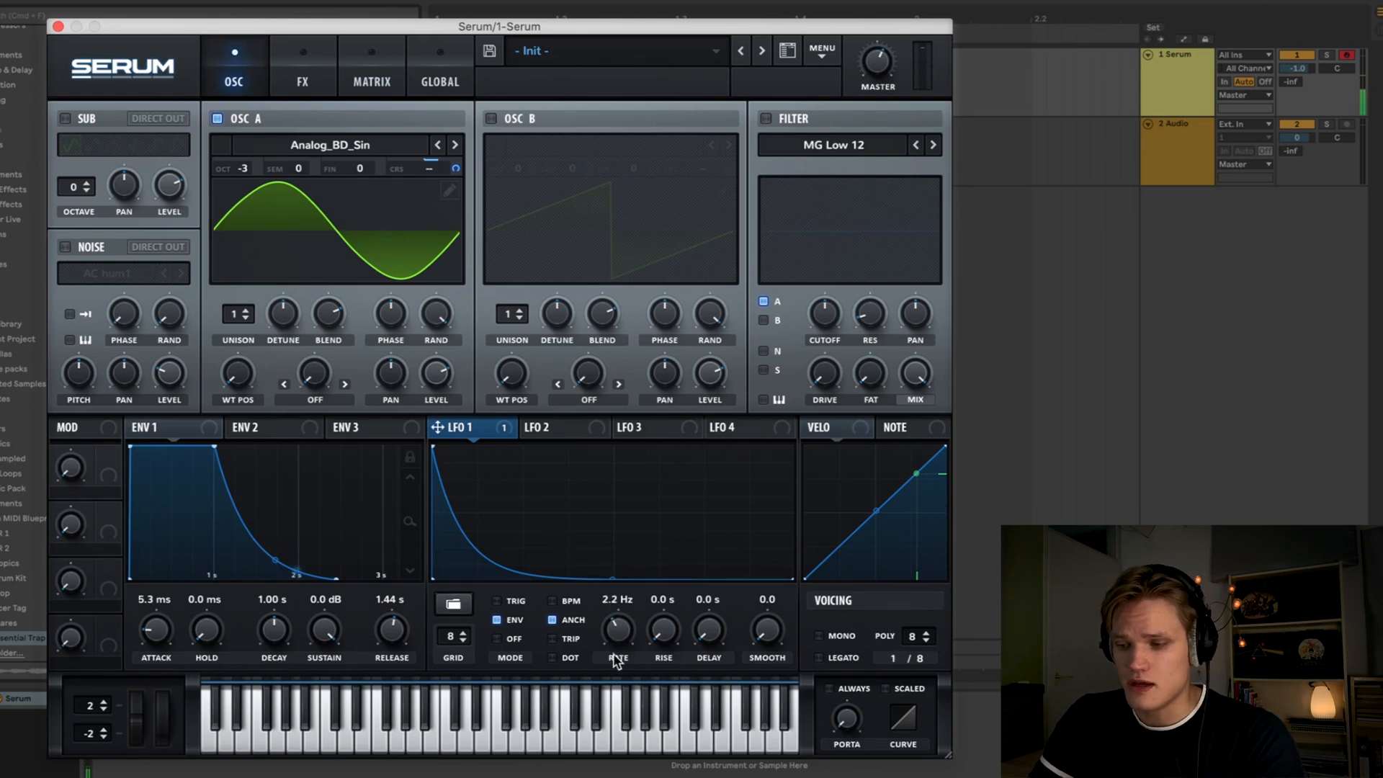
key("a")
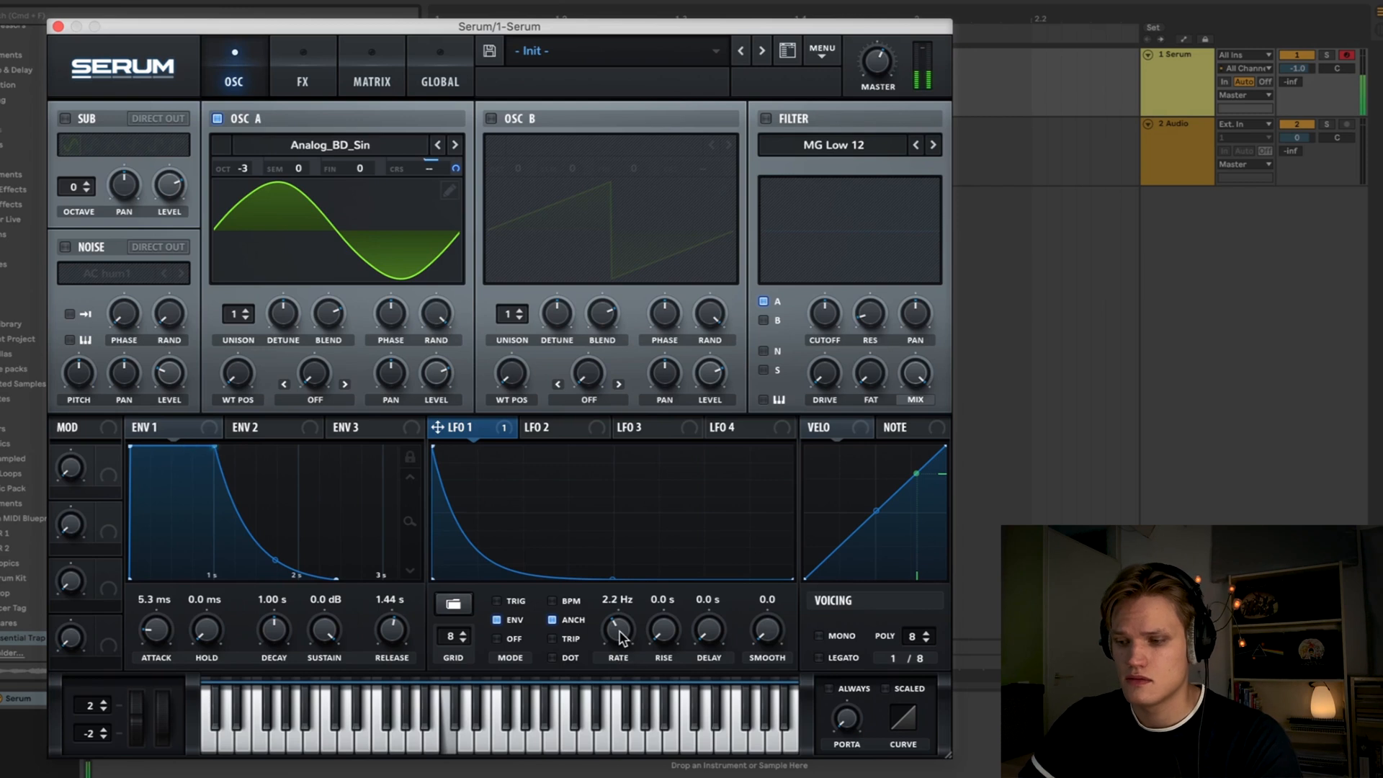
mouse_move(619, 637)
left_mouse_down()
mouse_move(615, 658)
mouse_move(619, 633)
left_mouse_up()
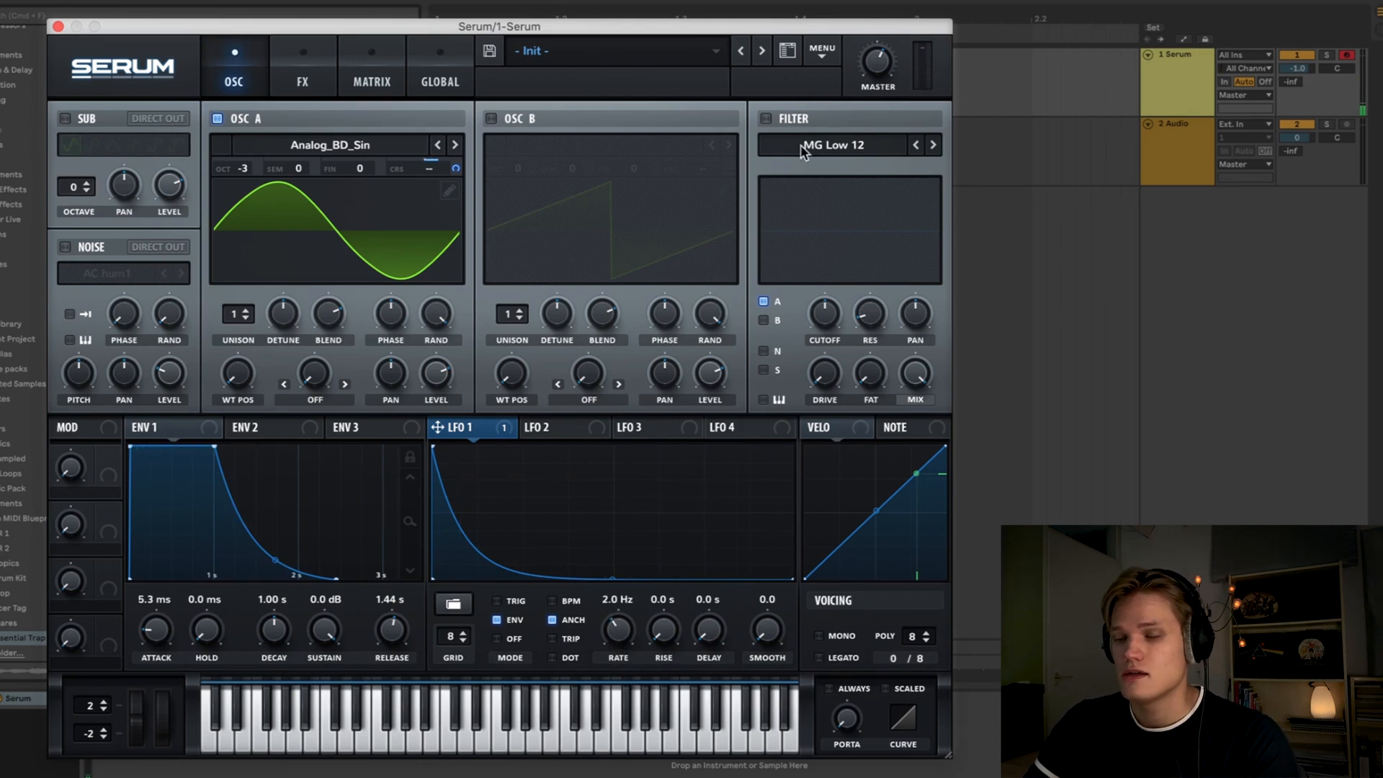
- Enable the MG Low 12 filter, raise its cutoff, fat and drive, and switch voicing to mono
left_click(766, 119)
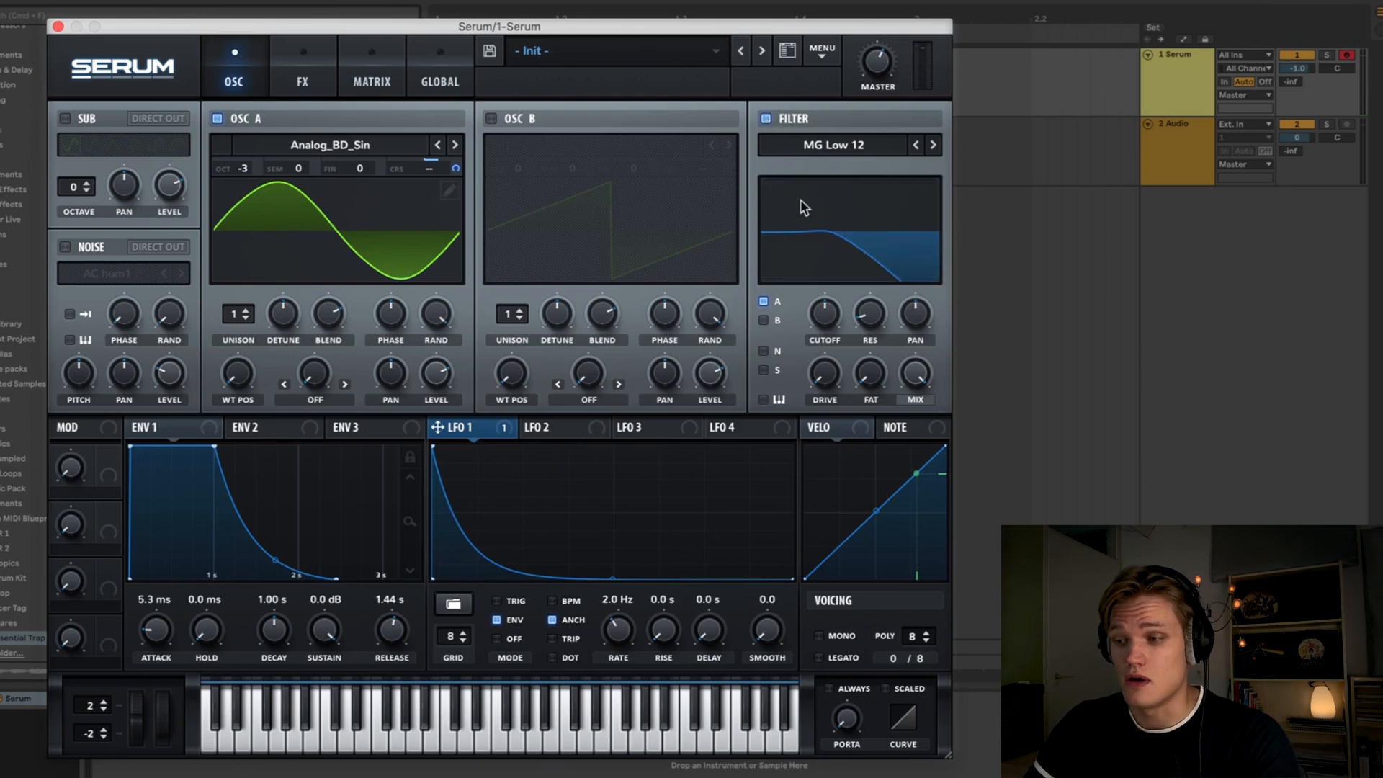
left_click_drag(830, 323, 838, 259)
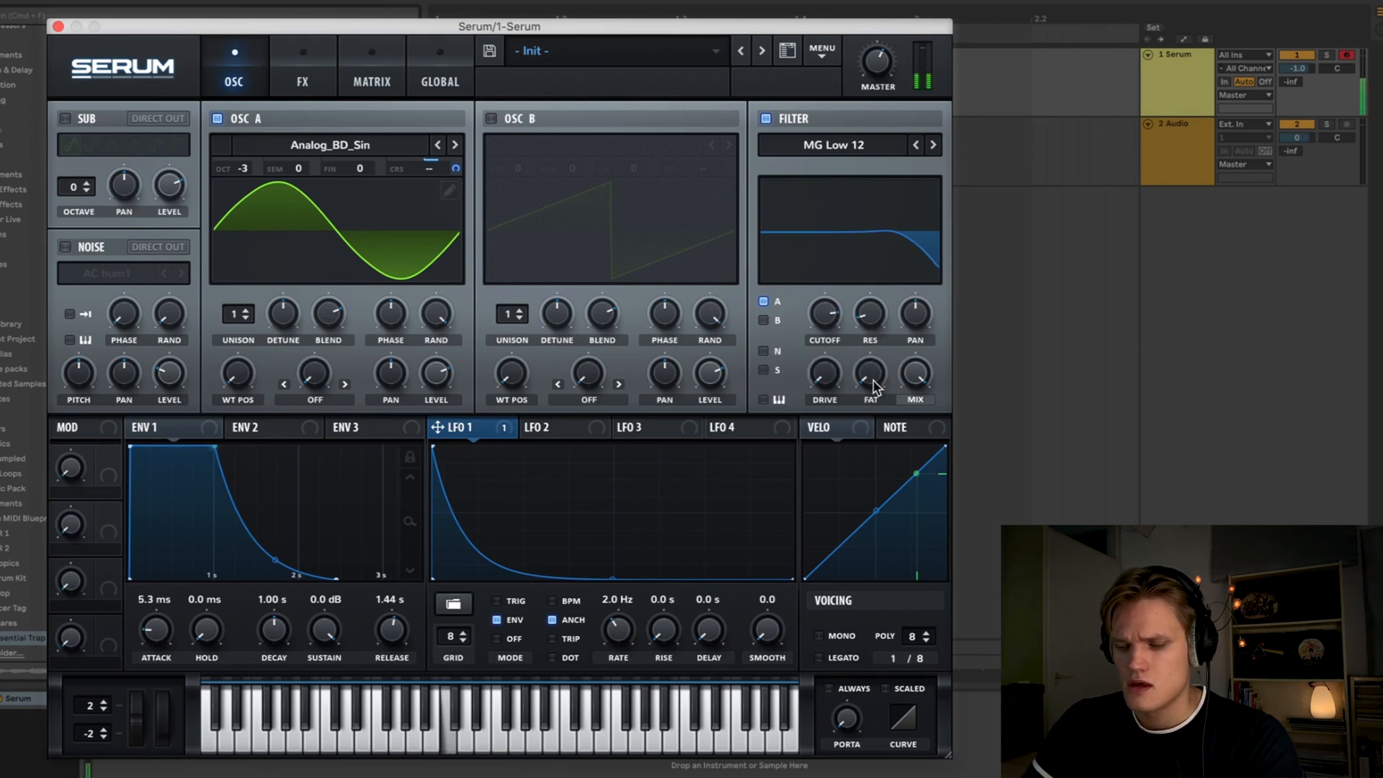
left_click_drag(869, 376, 864, 230)
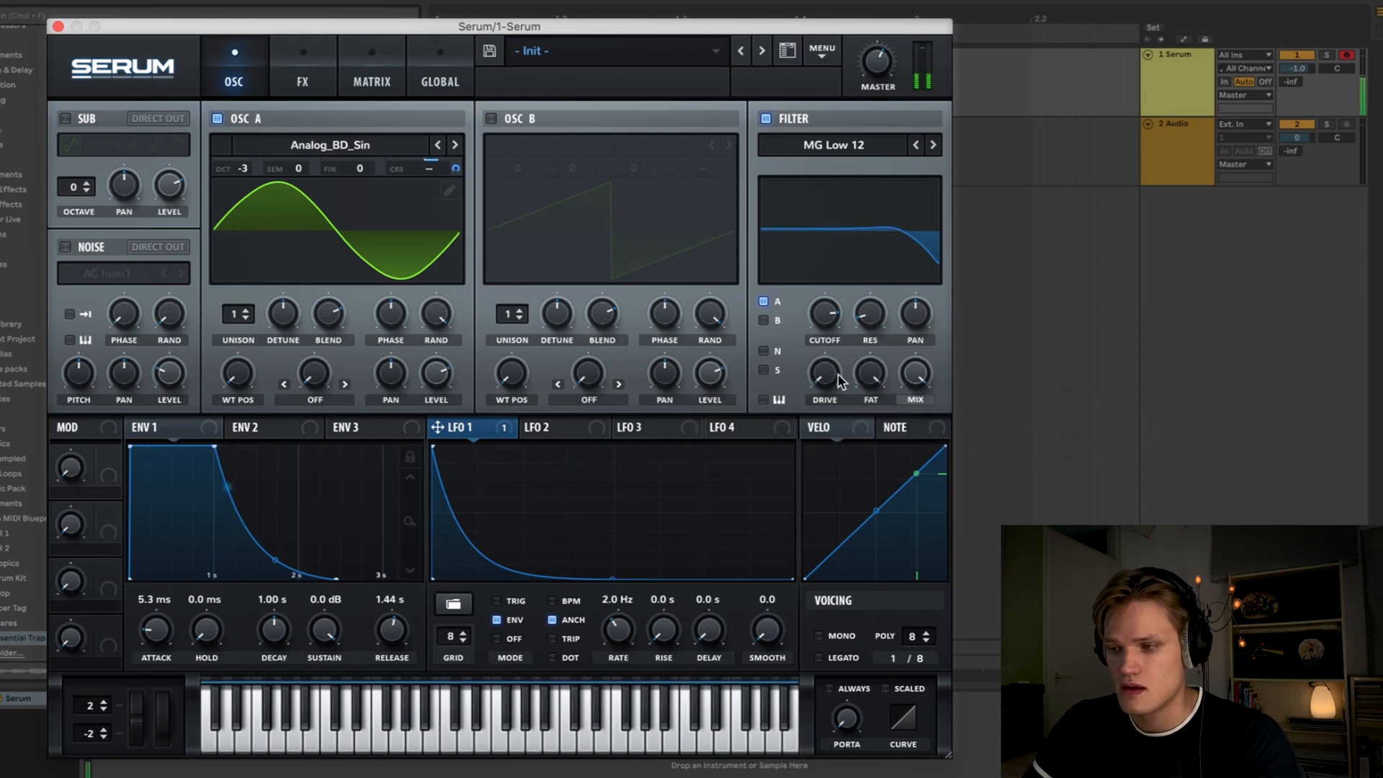
left_click_drag(824, 374, 824, 306)
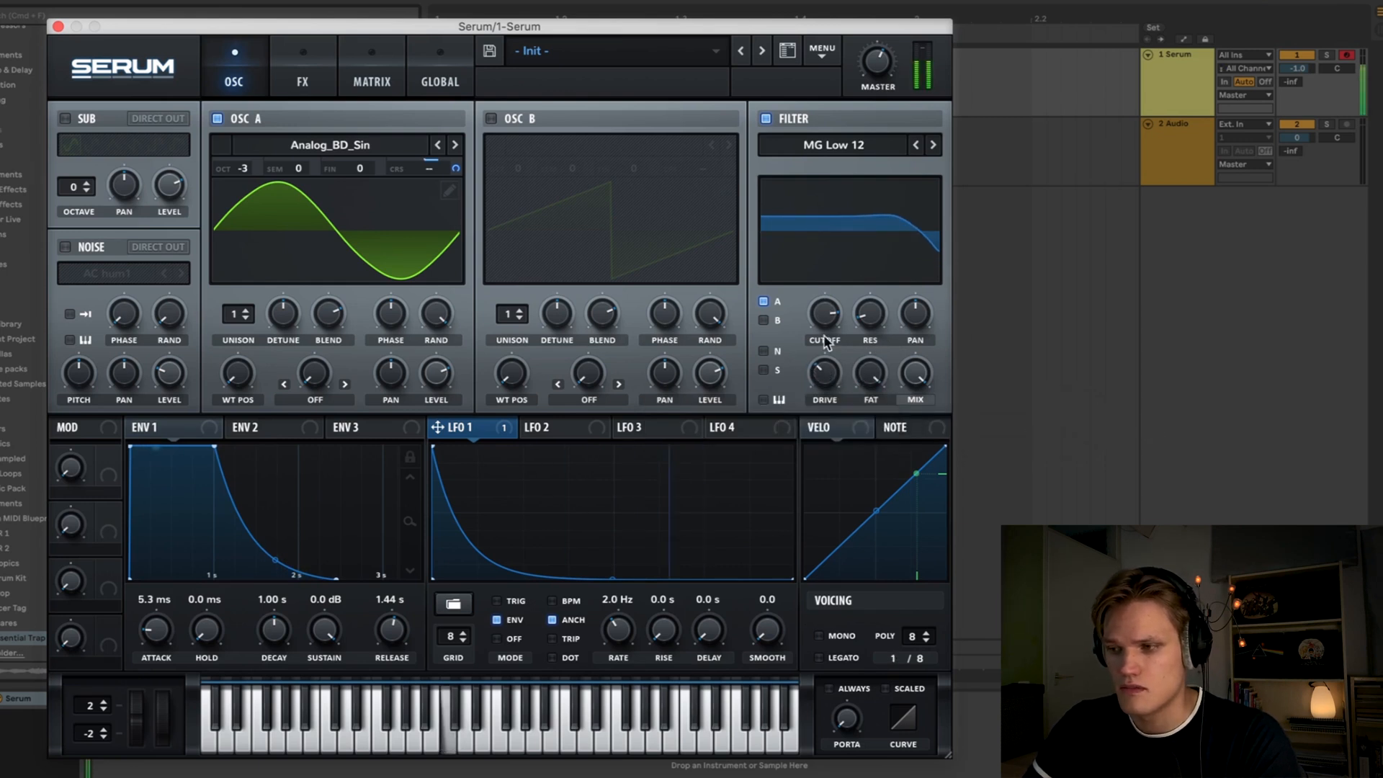
left_click_drag(828, 375, 831, 351)
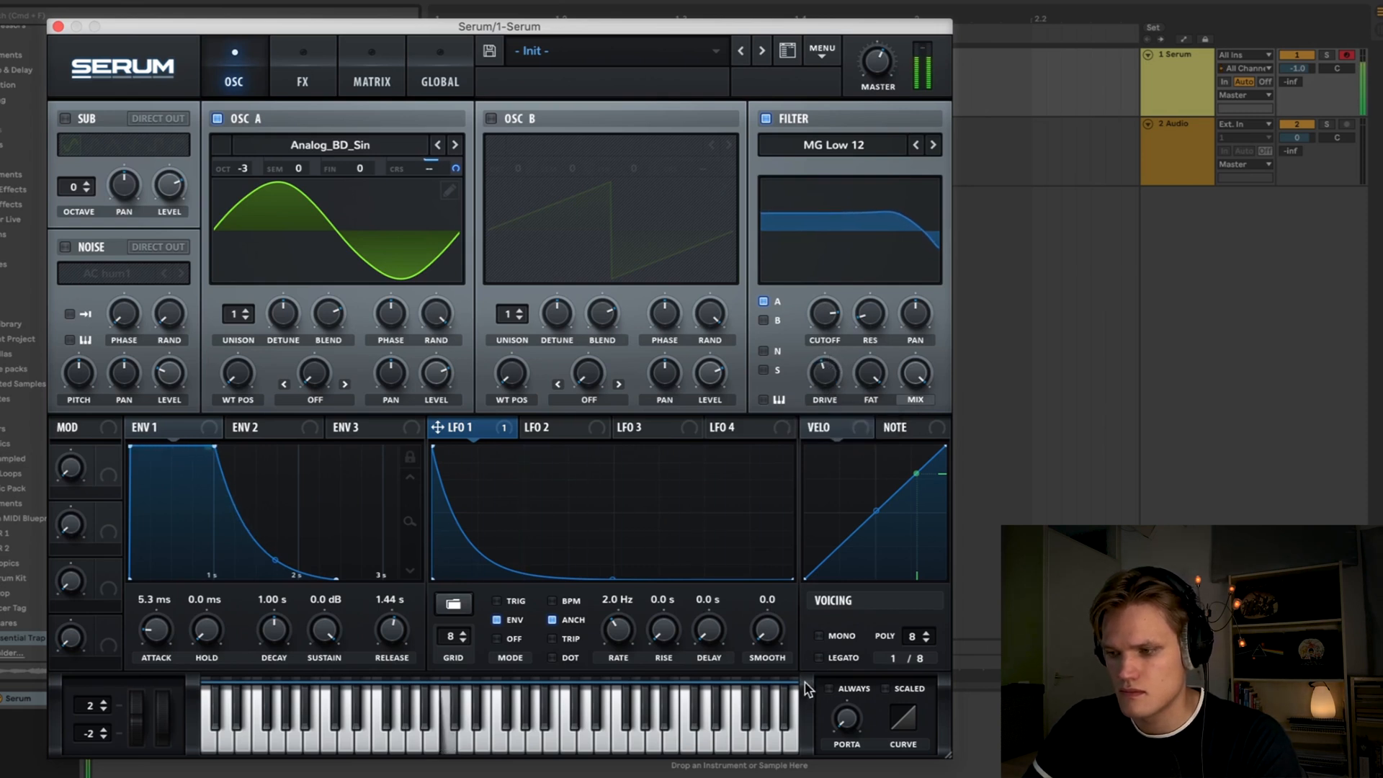
left_click(813, 631)
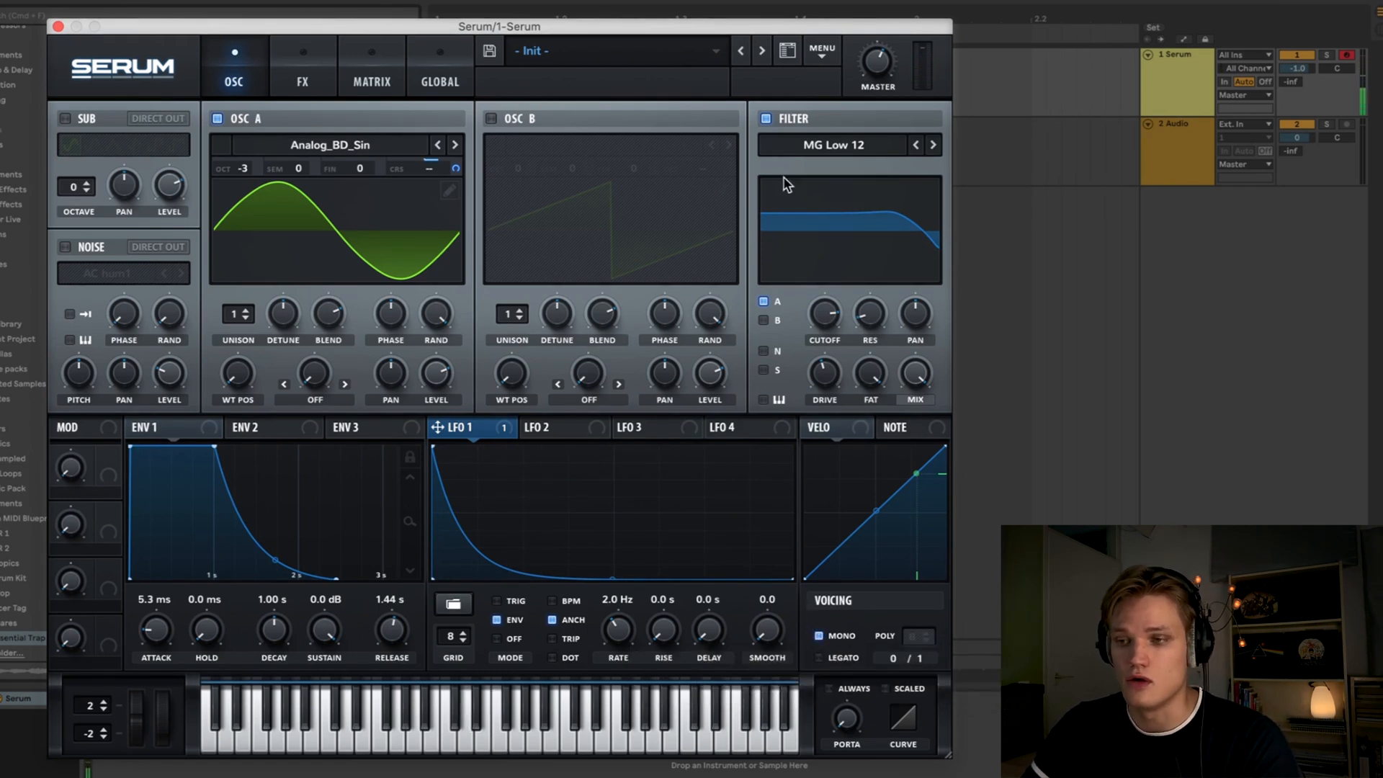
- Add a Distortion effect in Asym mode, adjust its mix and toggle it off and on to compare
left_click(308, 75)
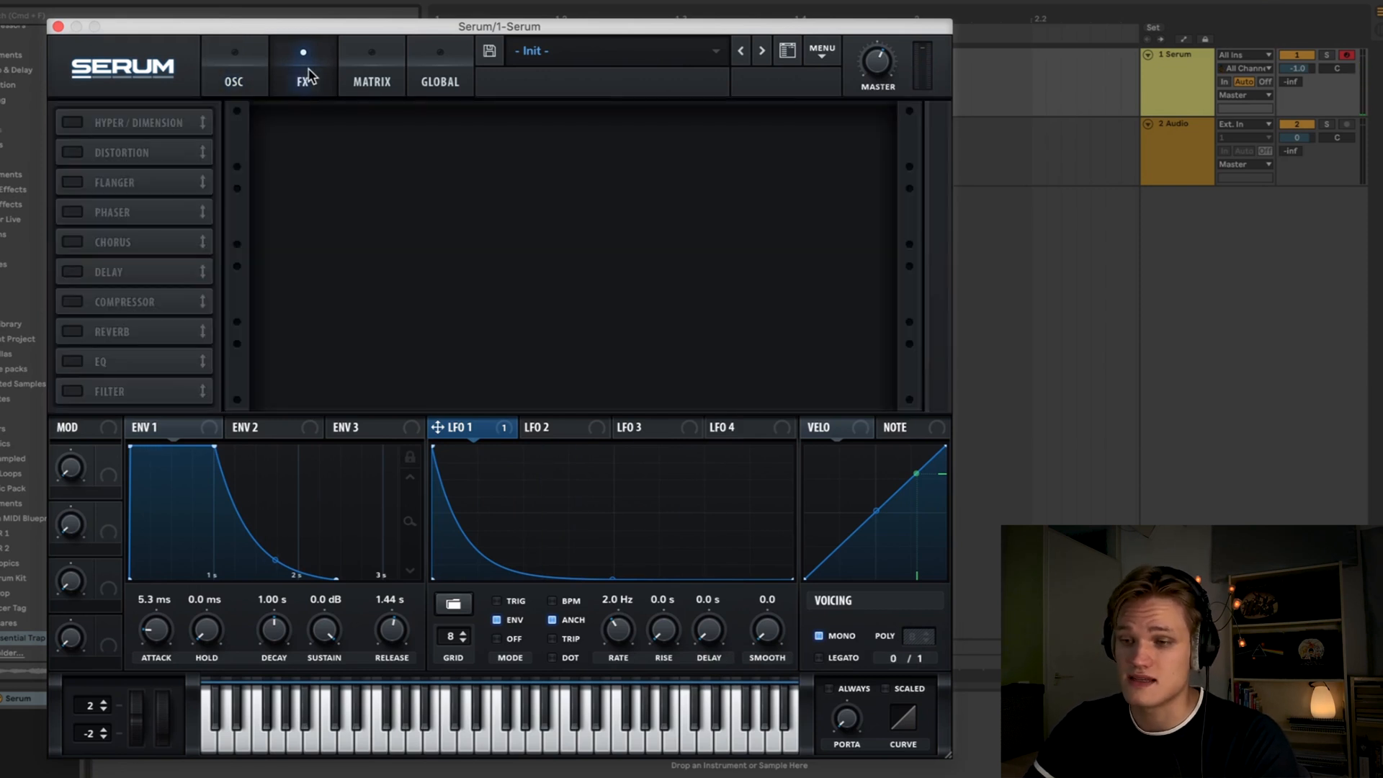
left_click(68, 152)
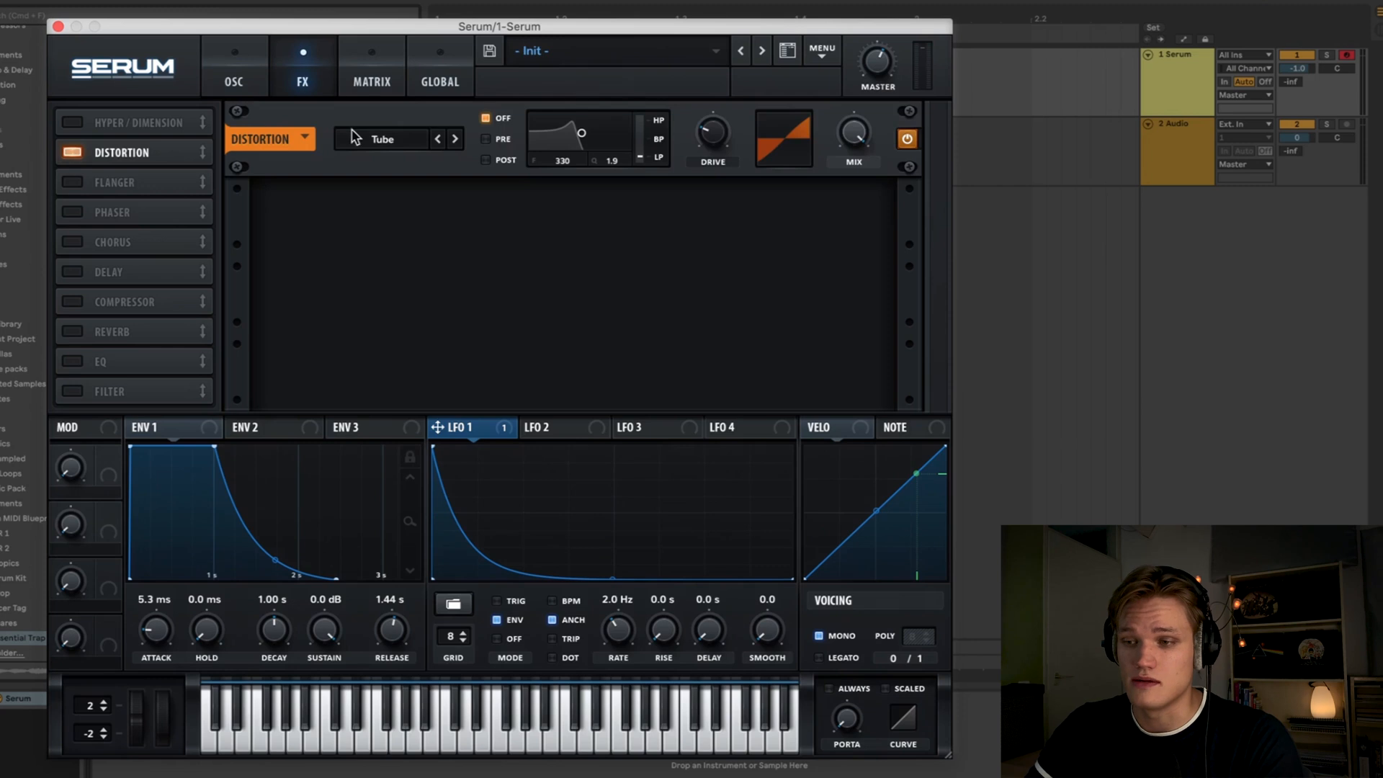
left_click(387, 140)
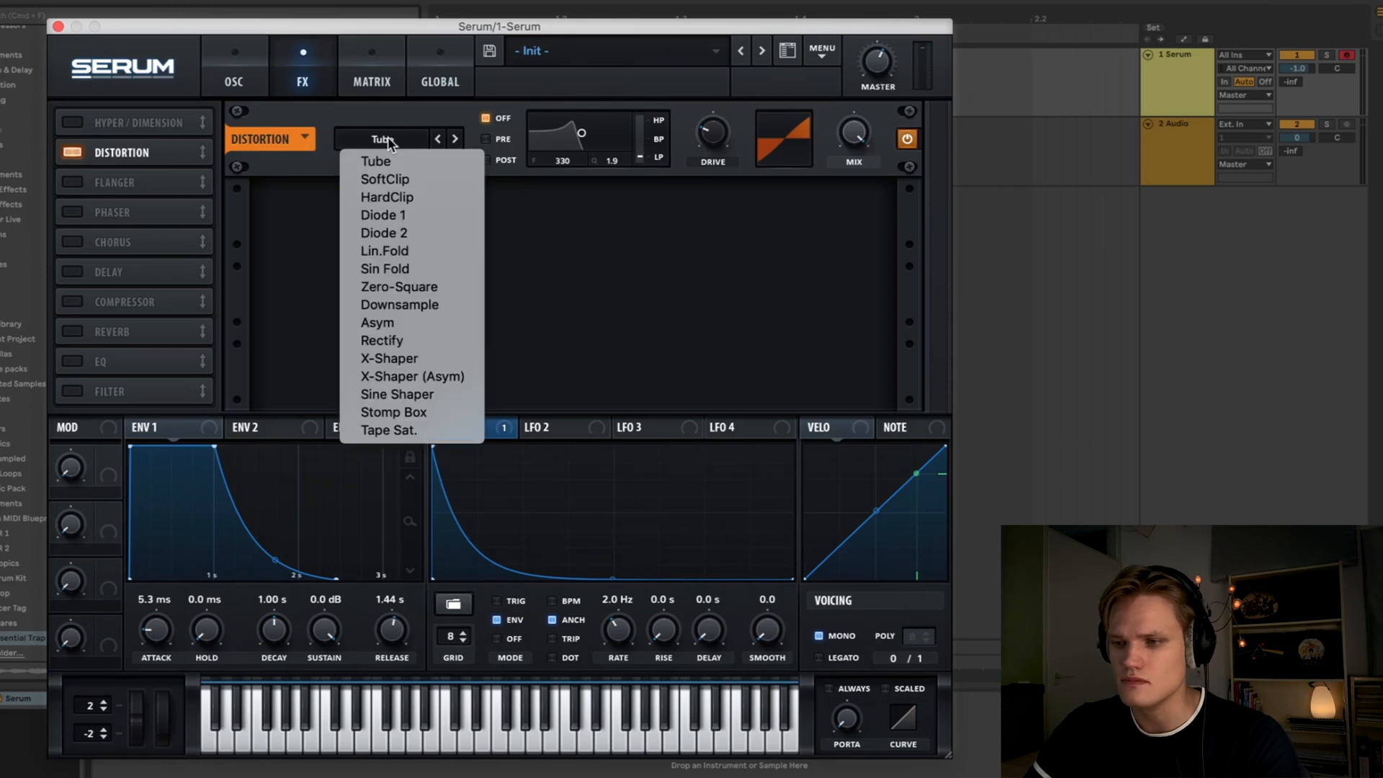
left_click(393, 323)
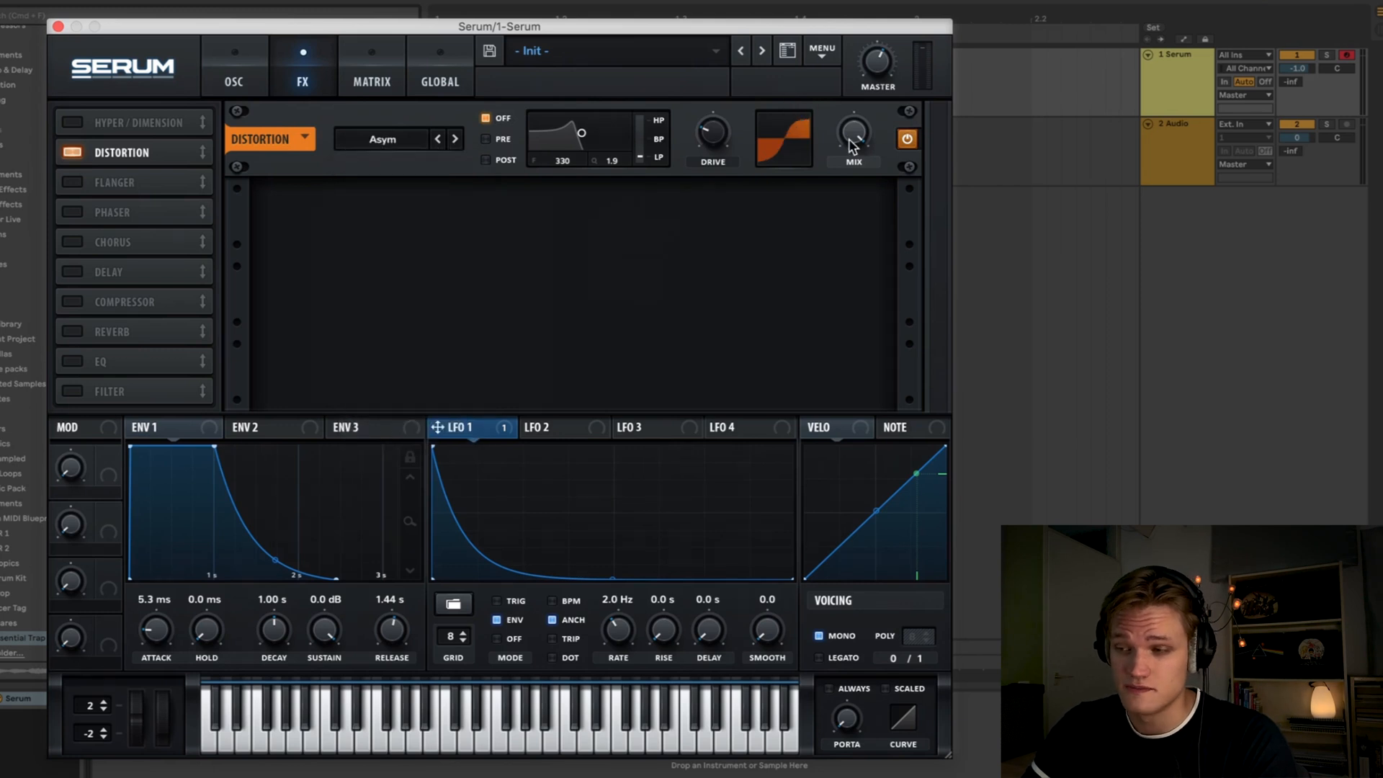
left_click_drag(848, 137, 841, 243)
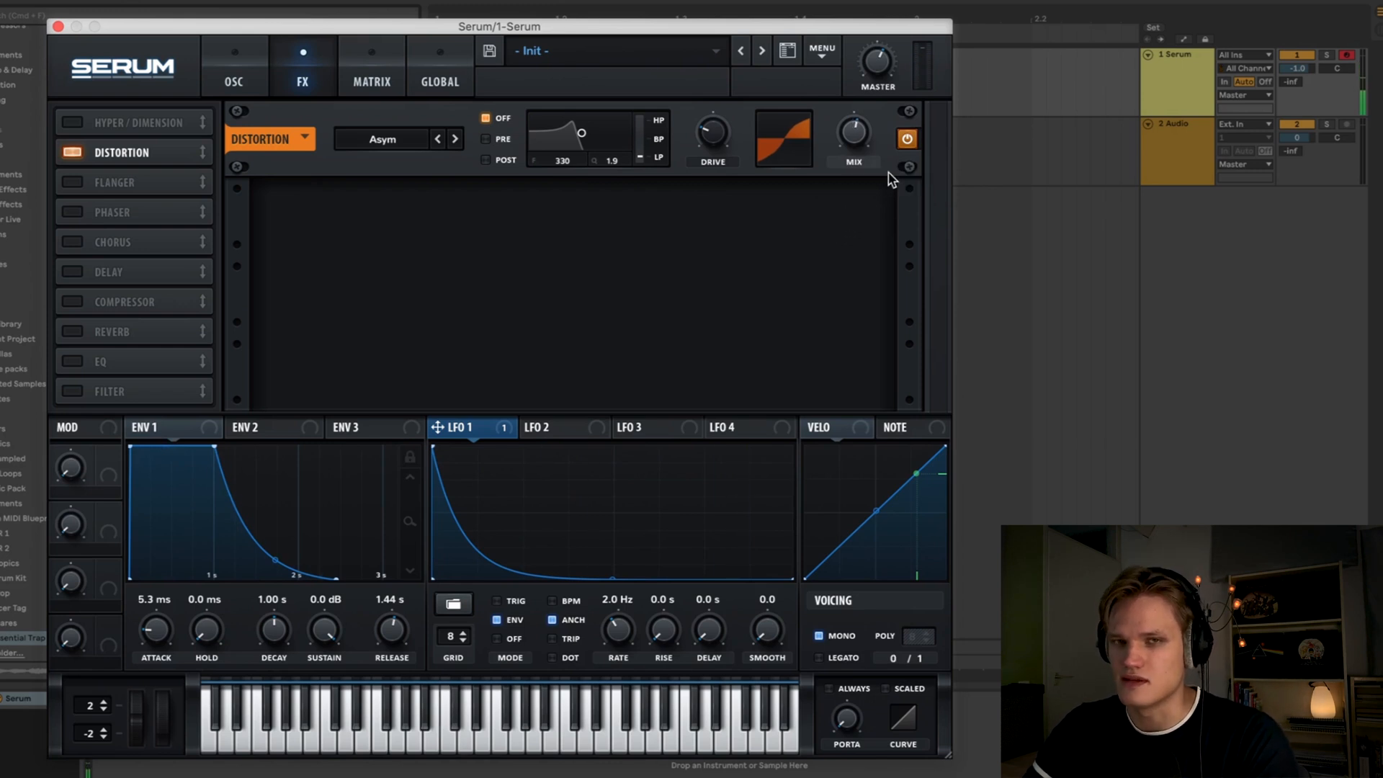
left_click(906, 139)
left_click(907, 140)
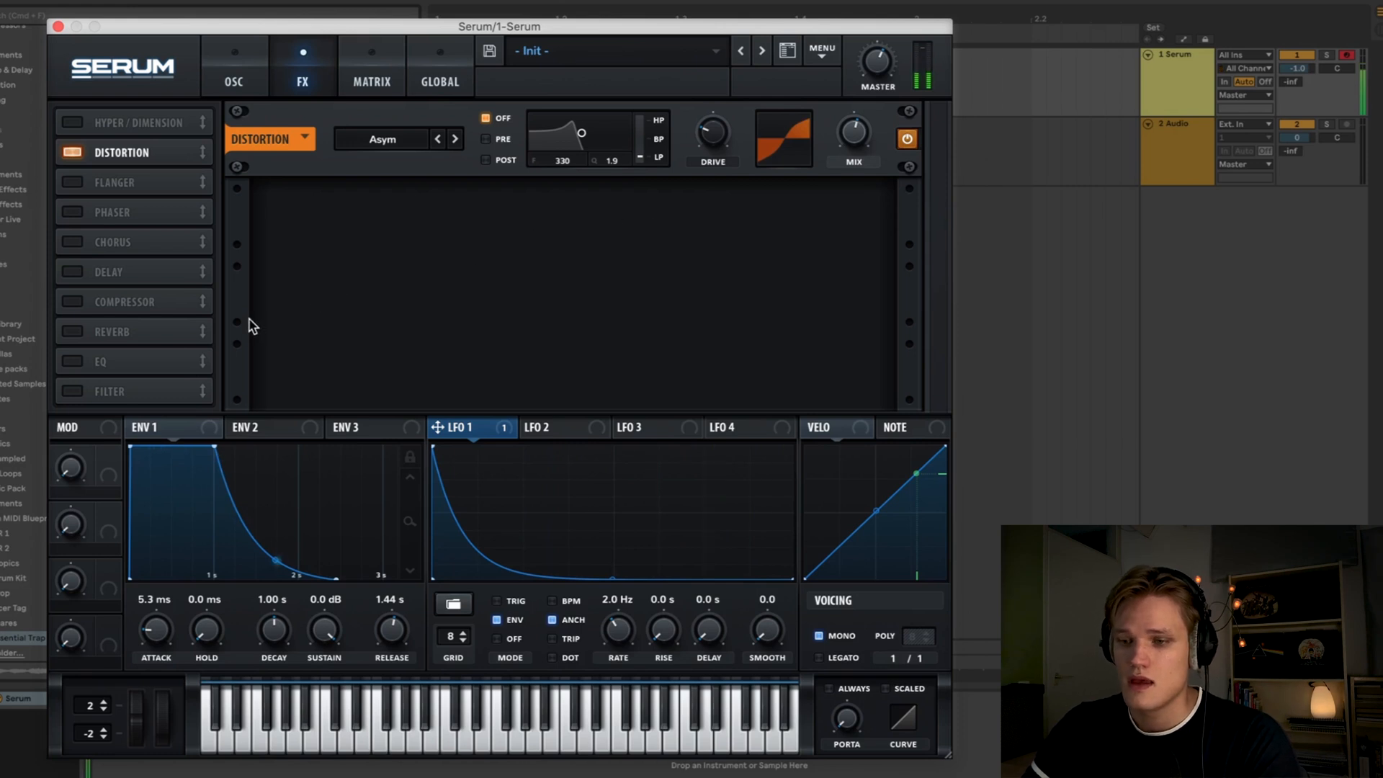
- Enable the EQ effect and close the Serum window
left_click(72, 362)
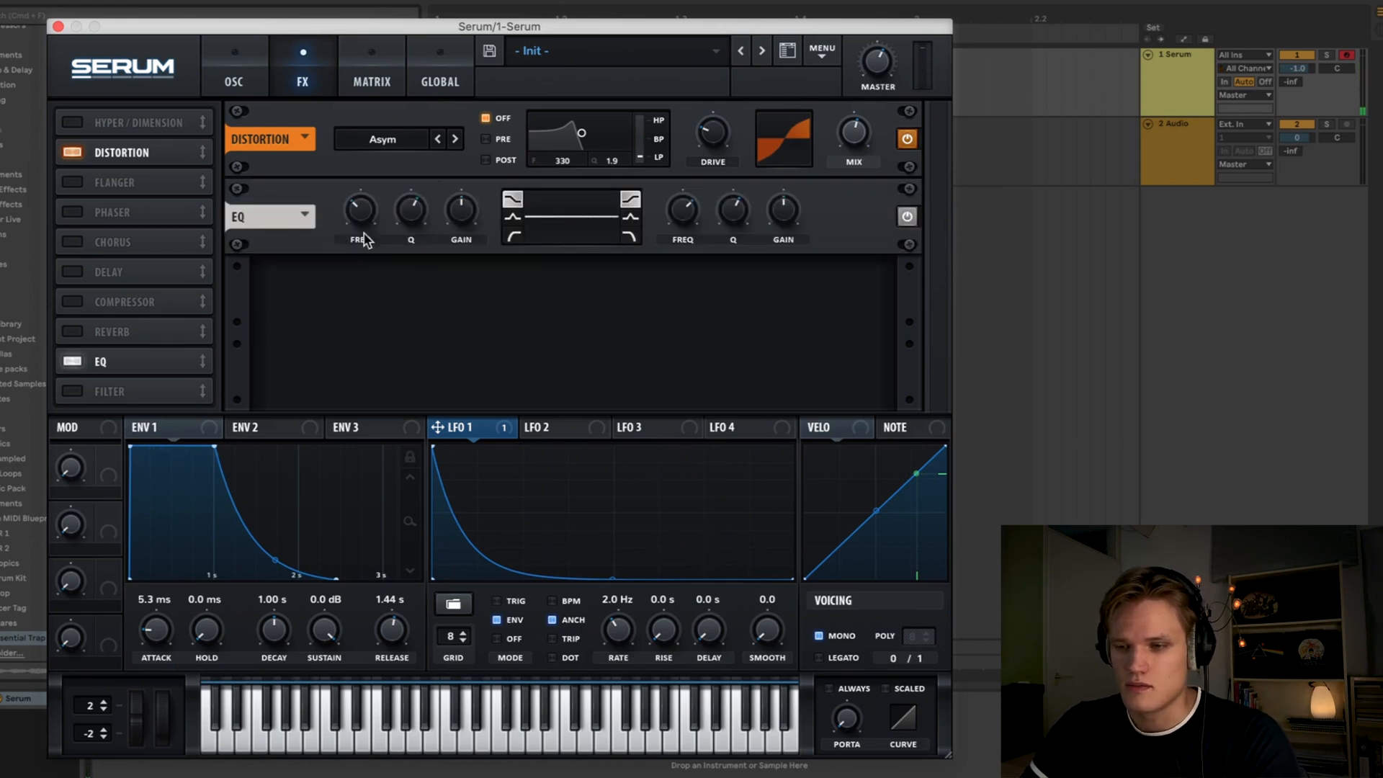
mouse_move(463, 221)
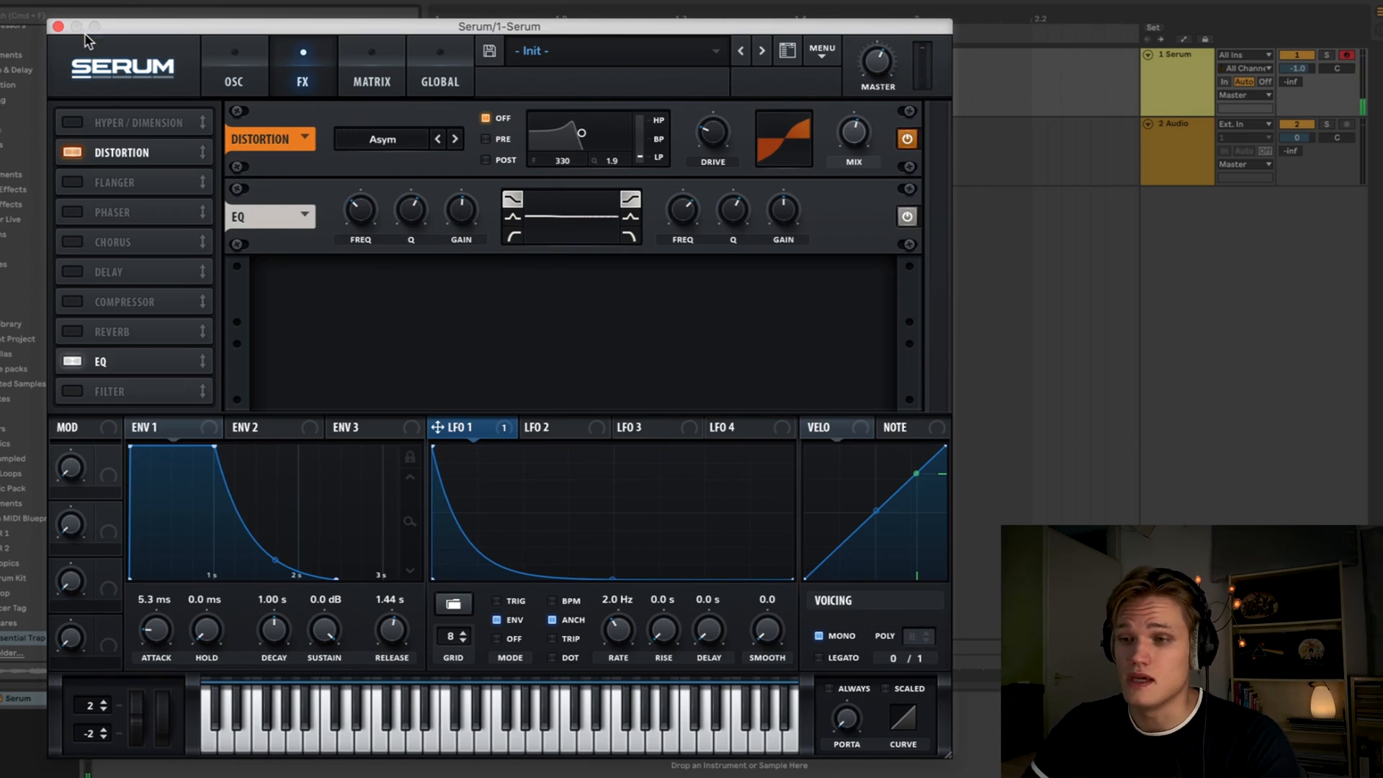
left_click(57, 27)
- Set the Audio track's input to 1-Serum and arm it for recording
left_click(1187, 176)
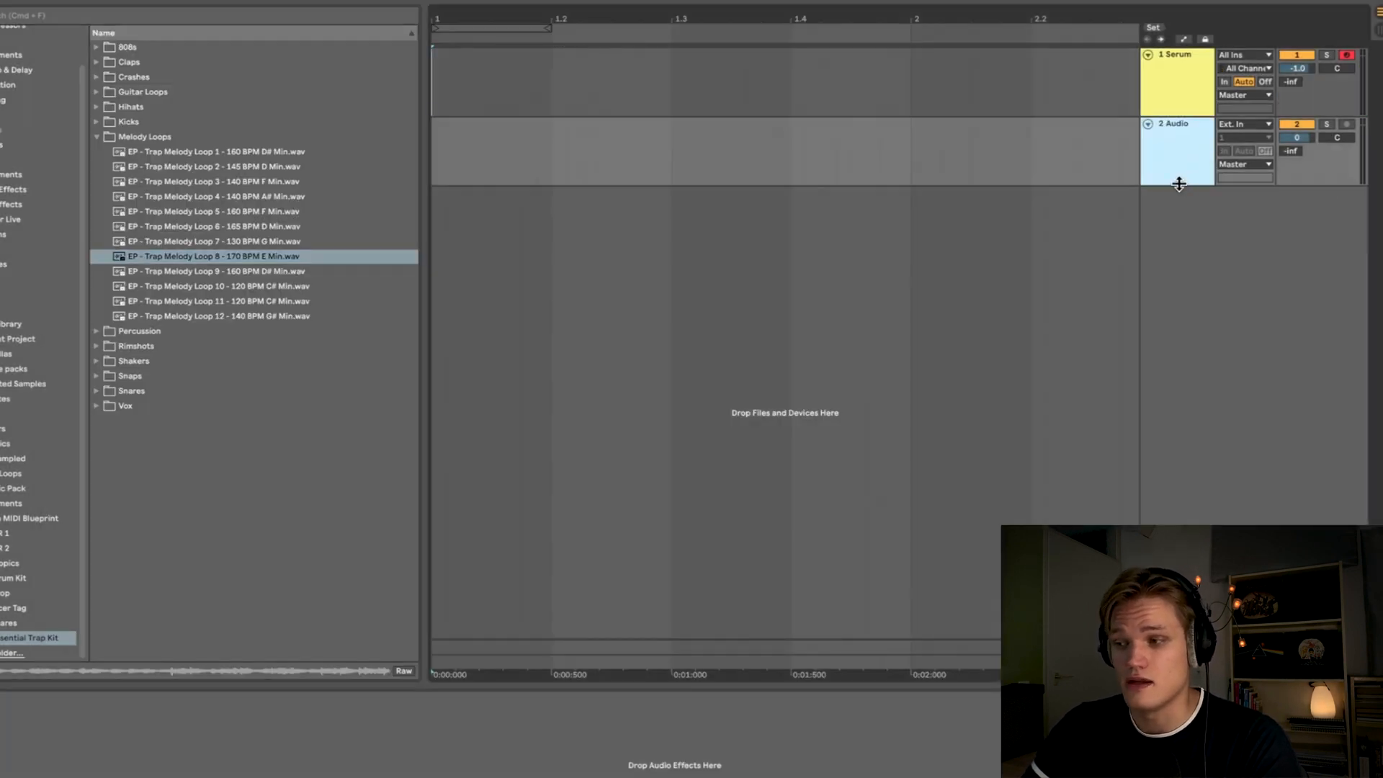
left_click_drag(1178, 184, 1173, 241)
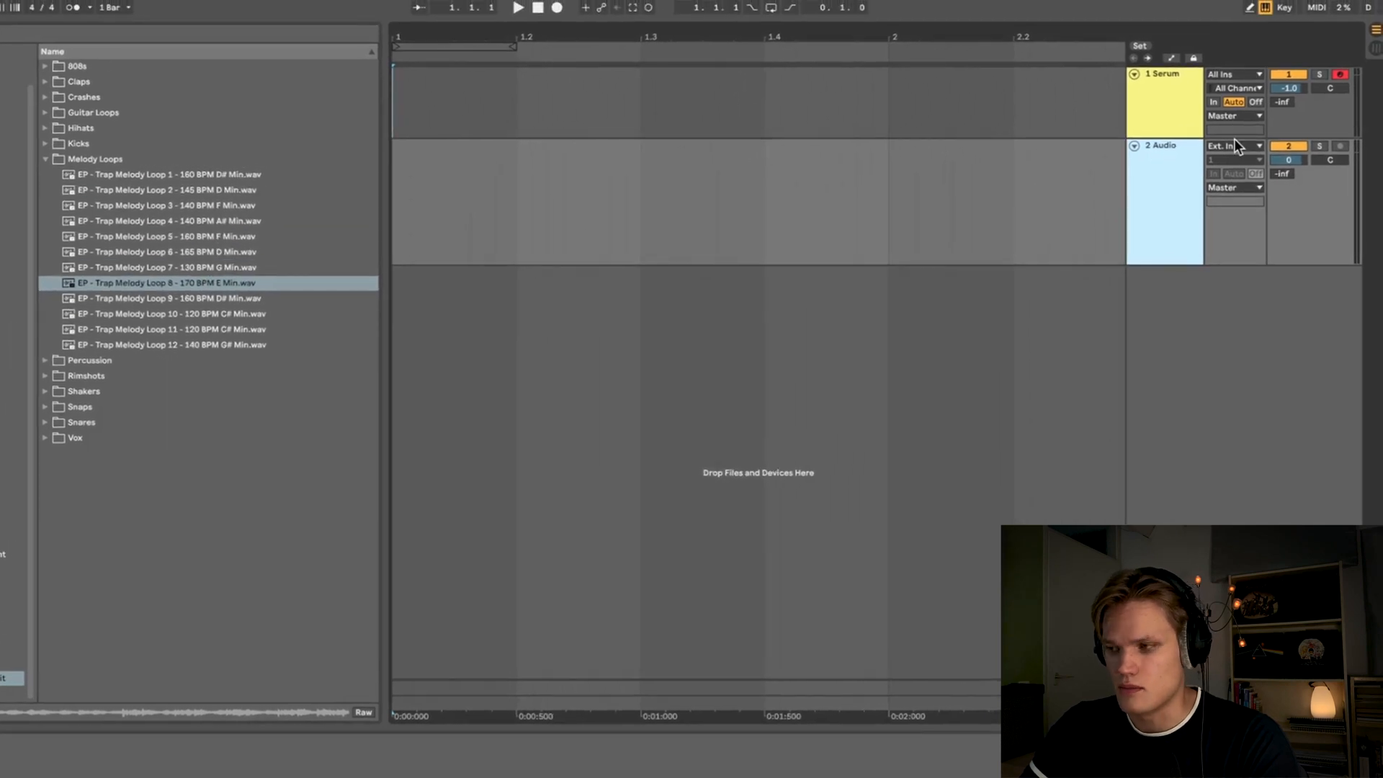
left_click(1229, 146)
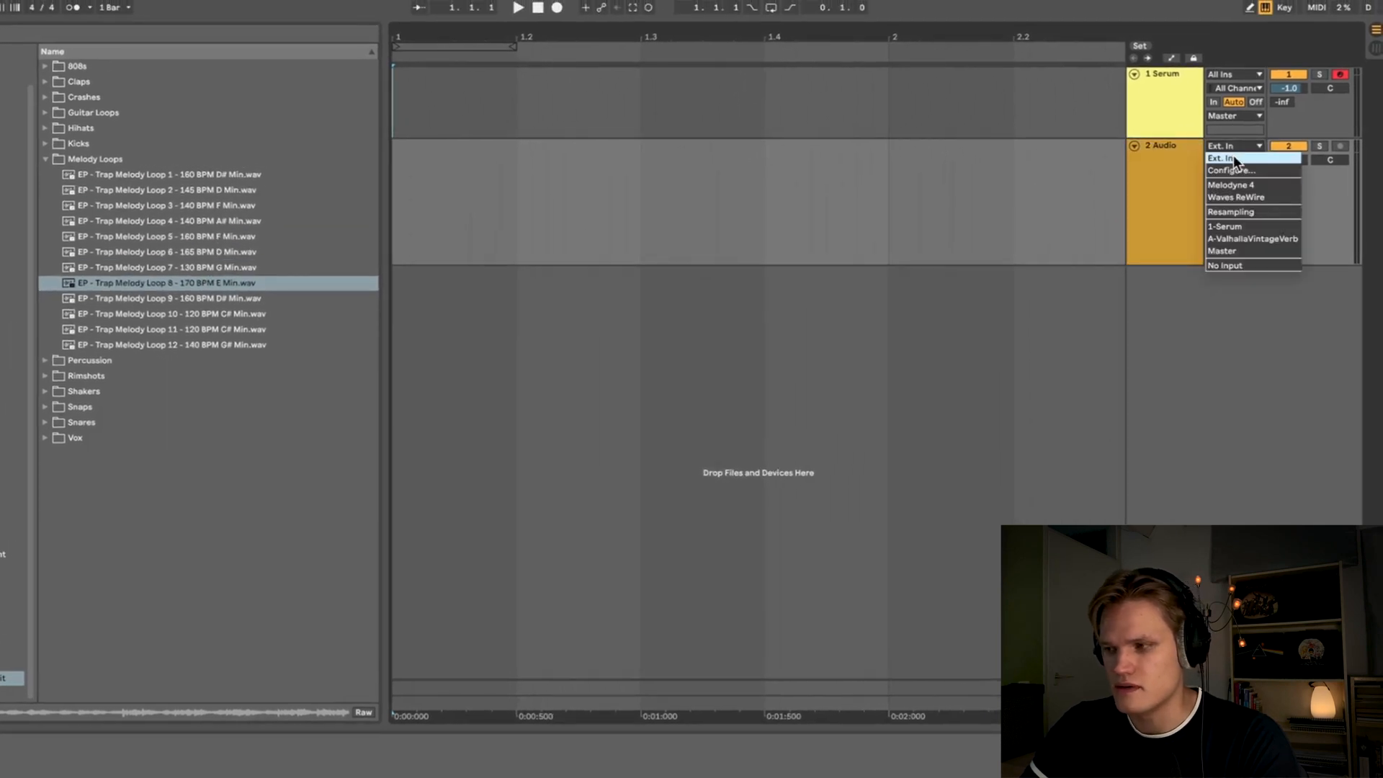
left_click(1238, 223)
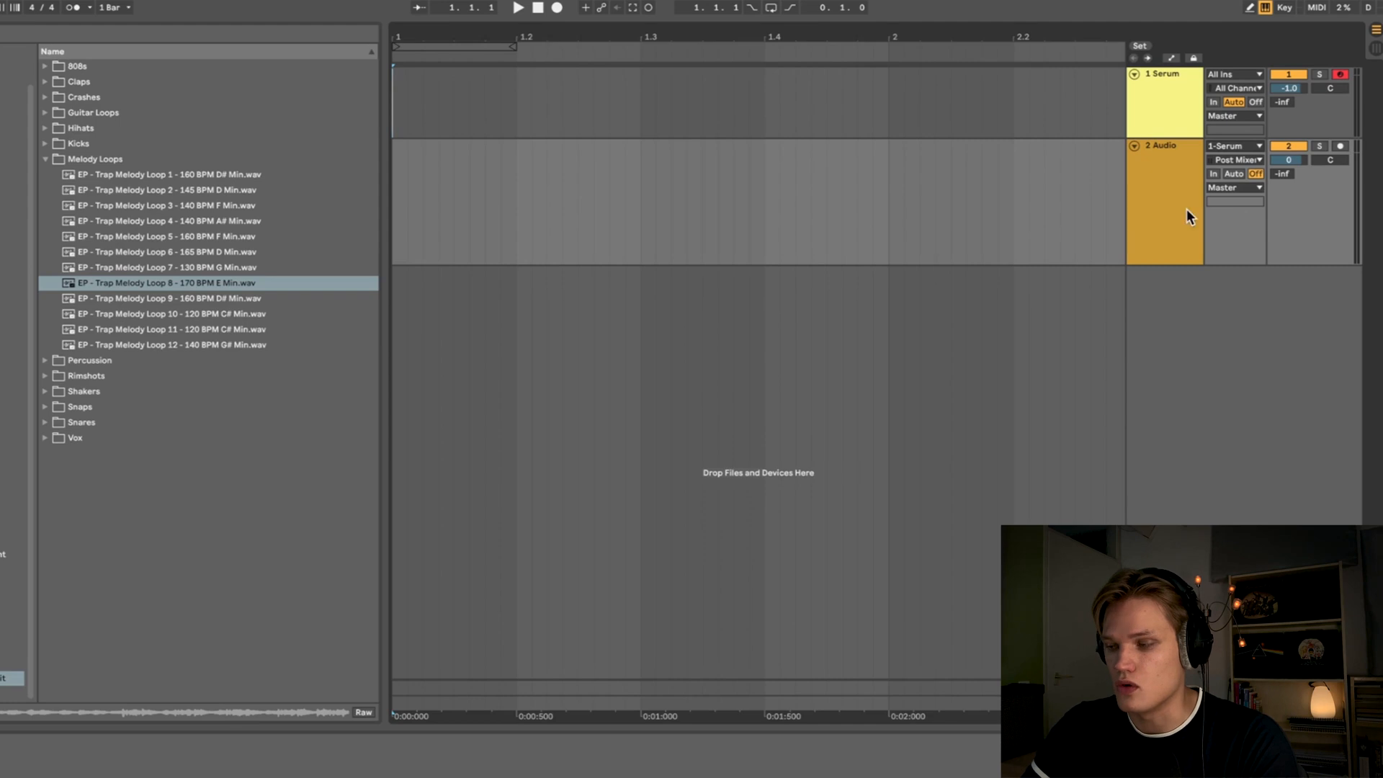
left_click(1340, 147)
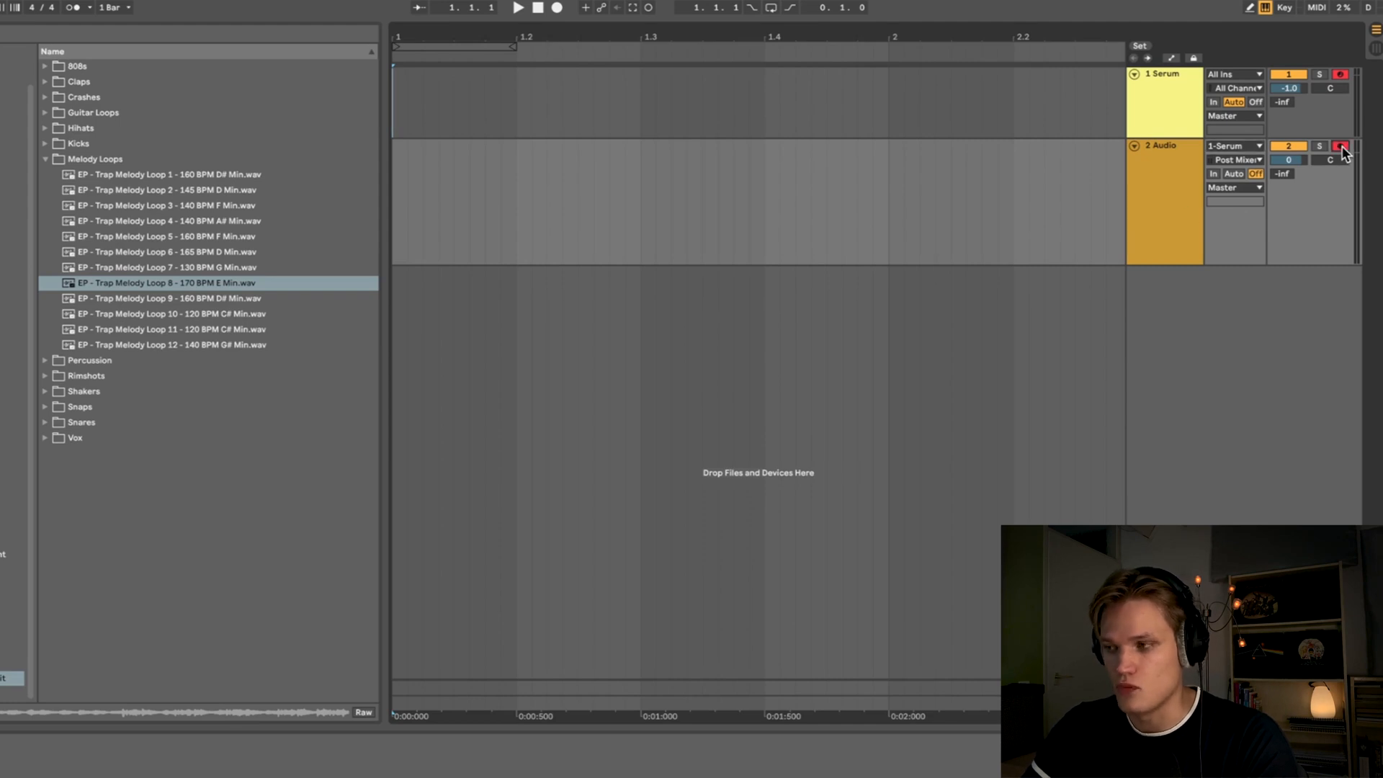
- Record the Serum sine layer onto the armed Audio track
left_click(503, 106)
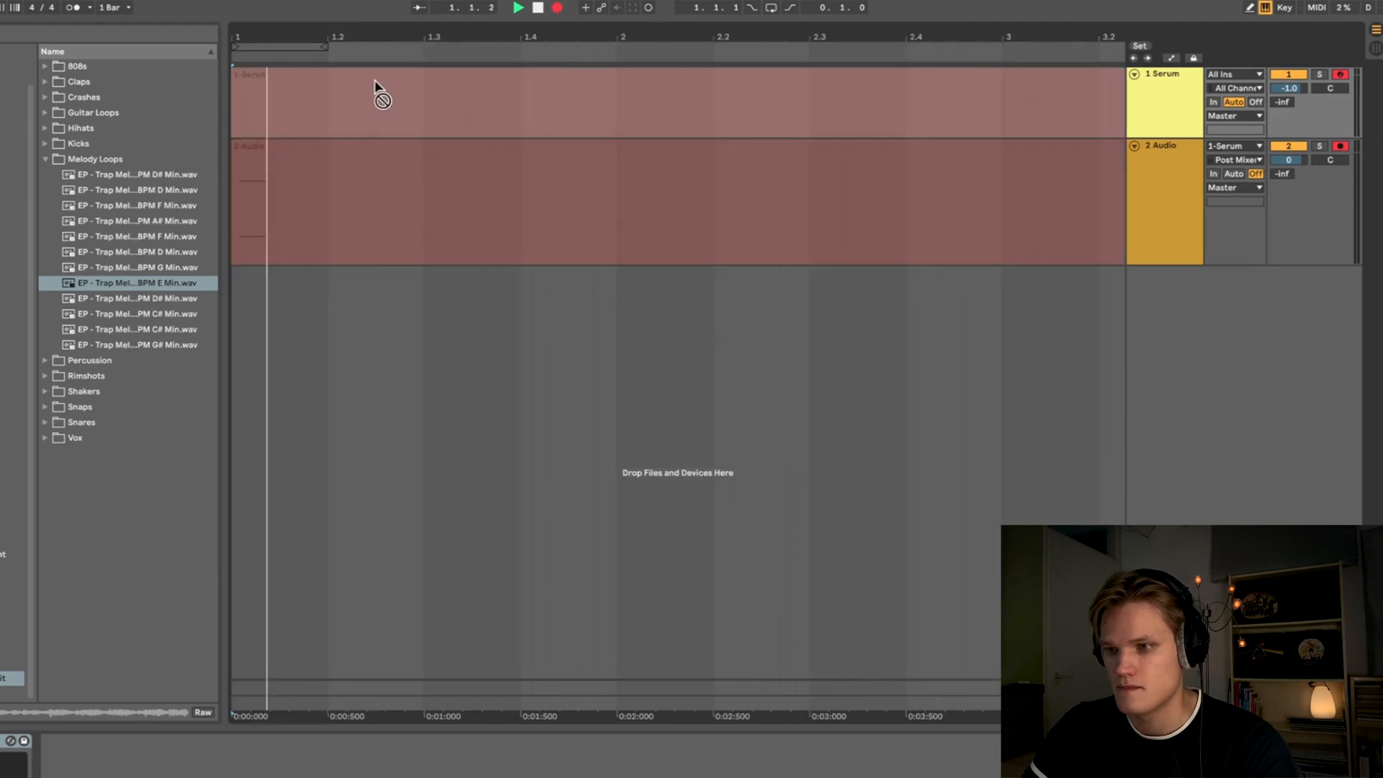
key("a")
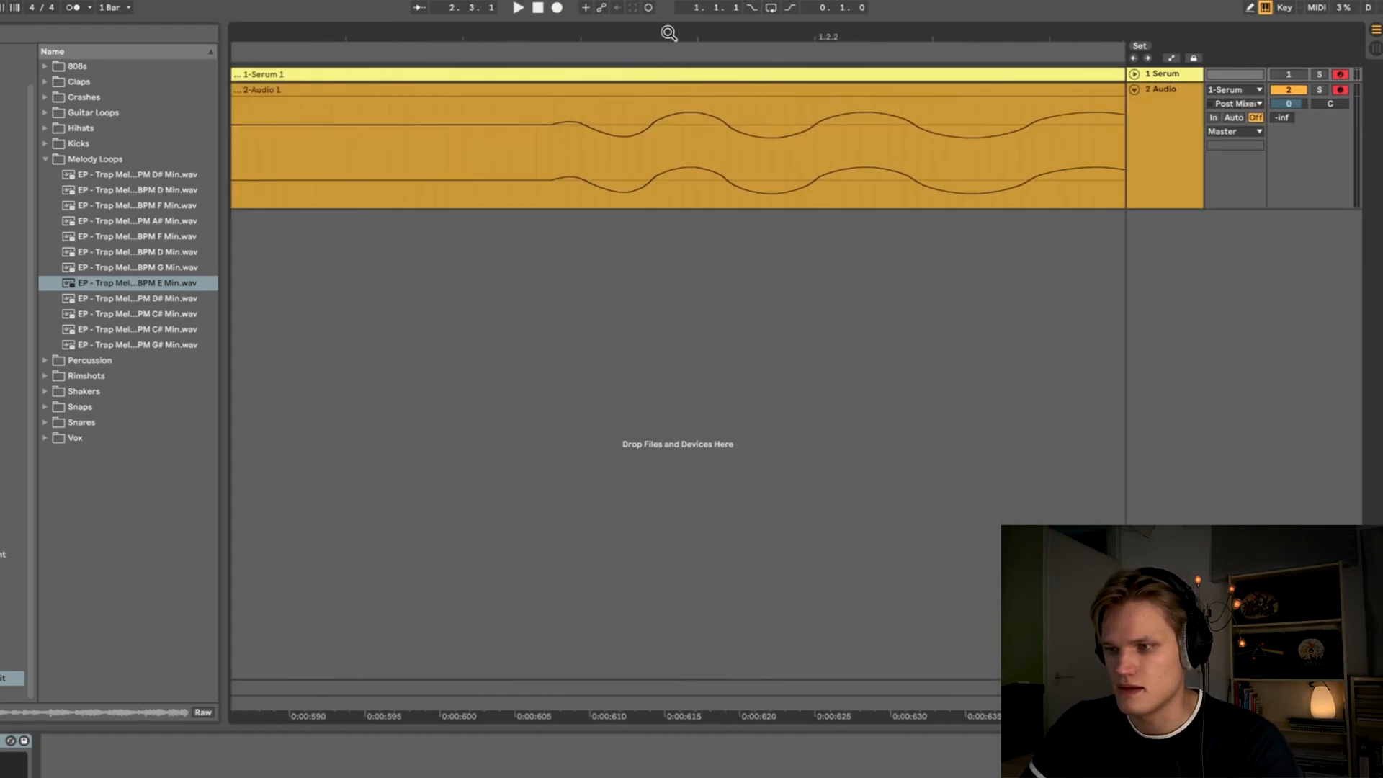
- Split off and delete the silent start of the recorded clip, move the clip to the bar start and play it back
left_click(521, 150)
key("ctrl+e")
left_click(477, 97)
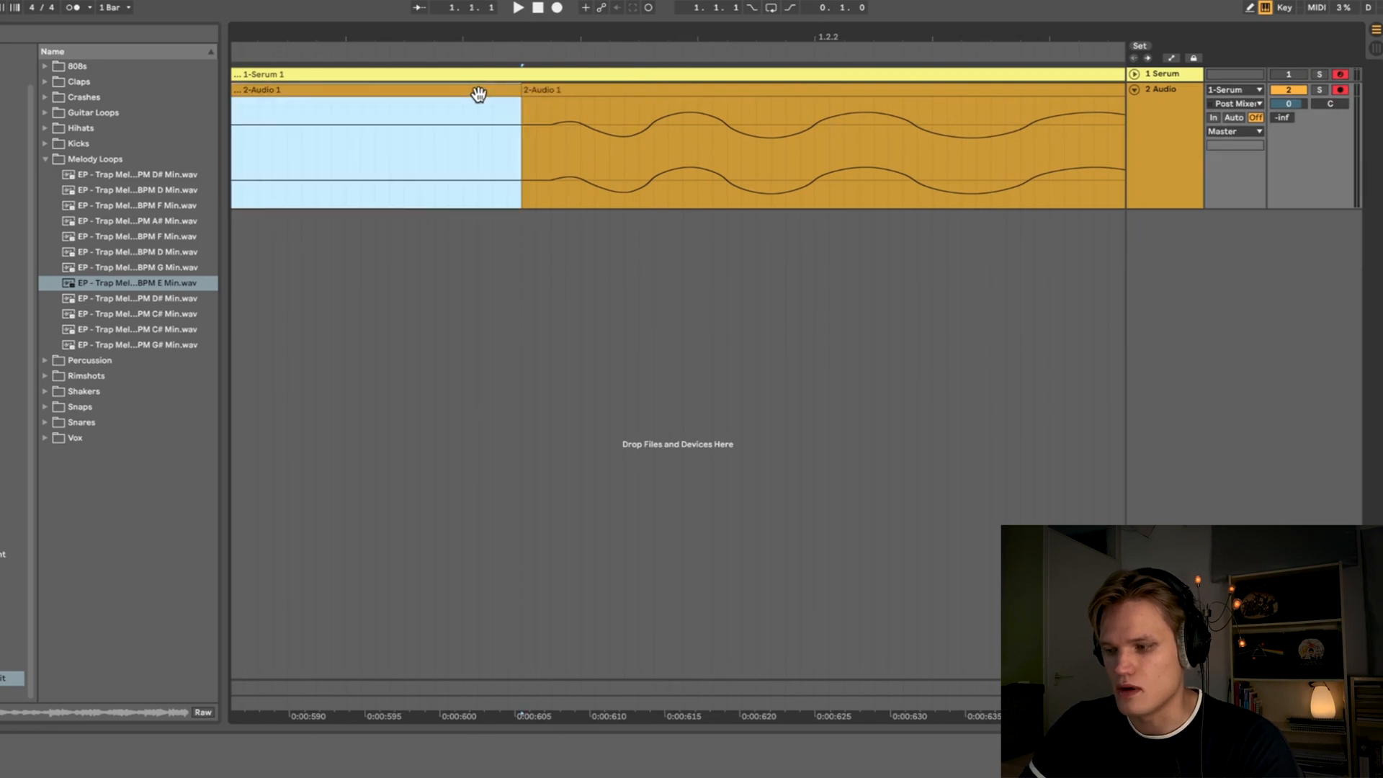
key("Delete")
left_click(561, 139)
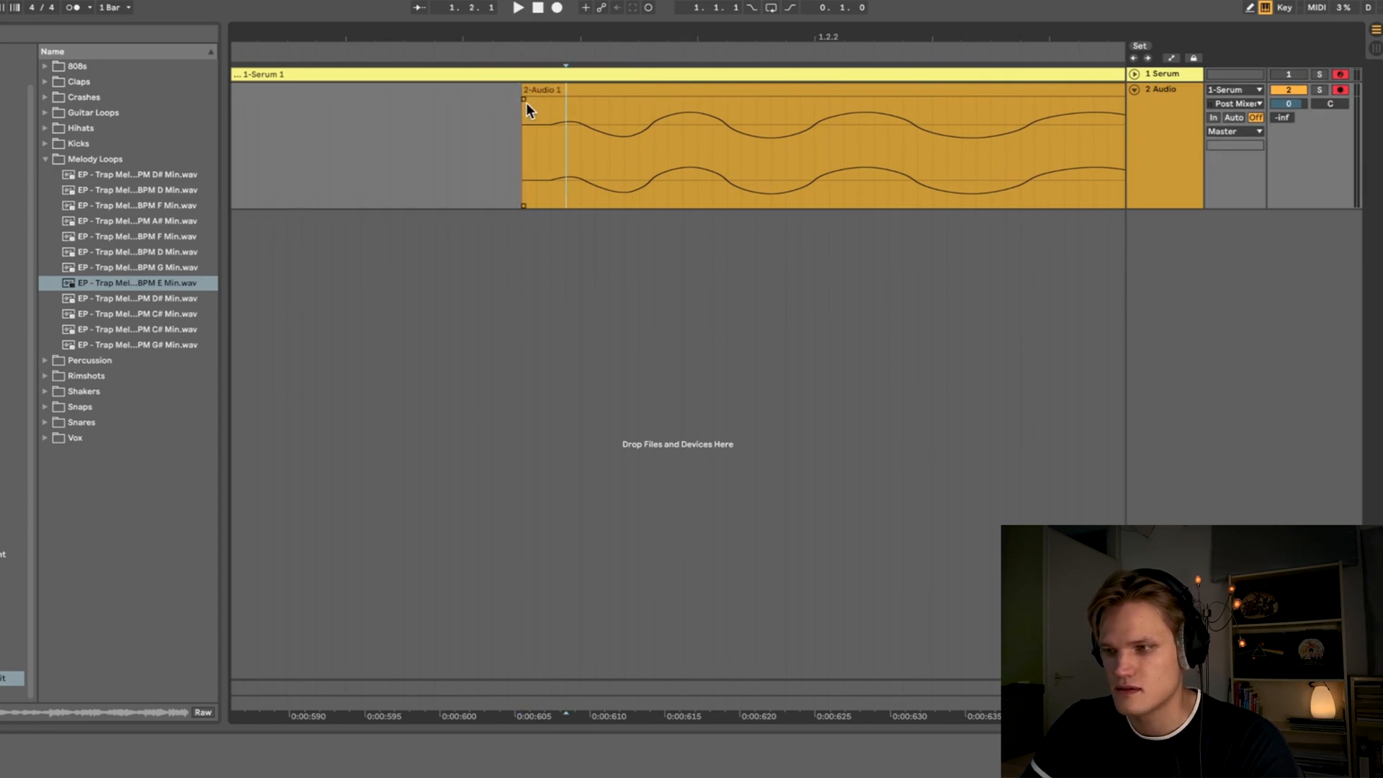
left_click_drag(525, 102, 546, 109)
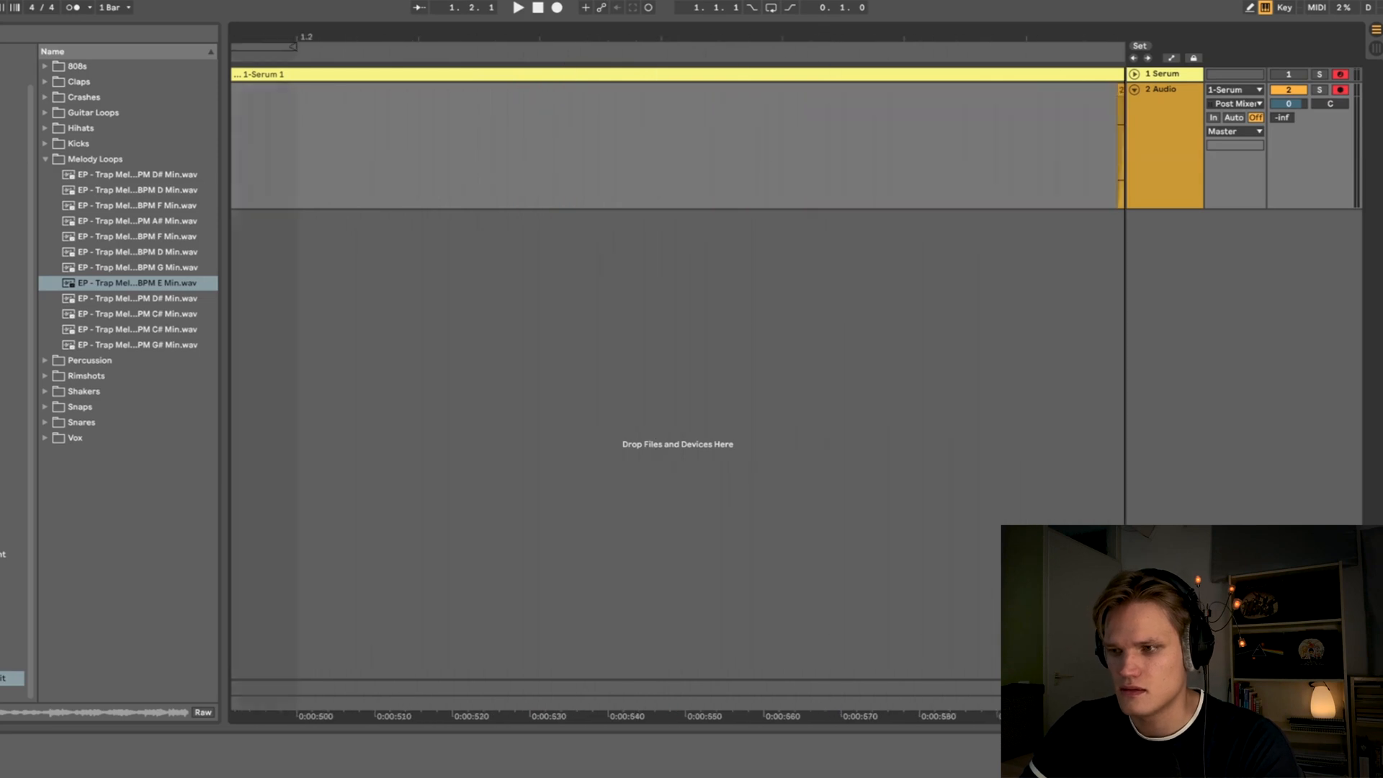
left_click_drag(771, 102, 652, 119)
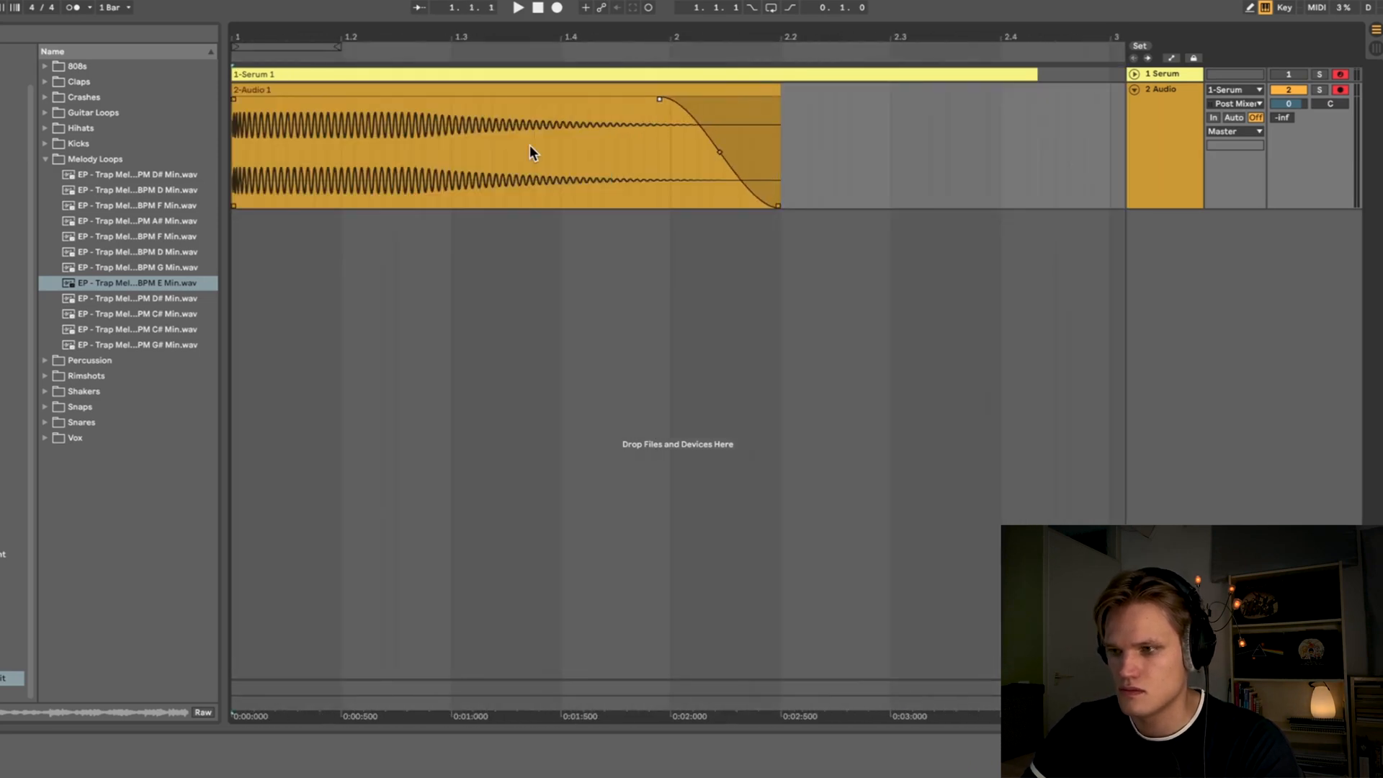
key("space")
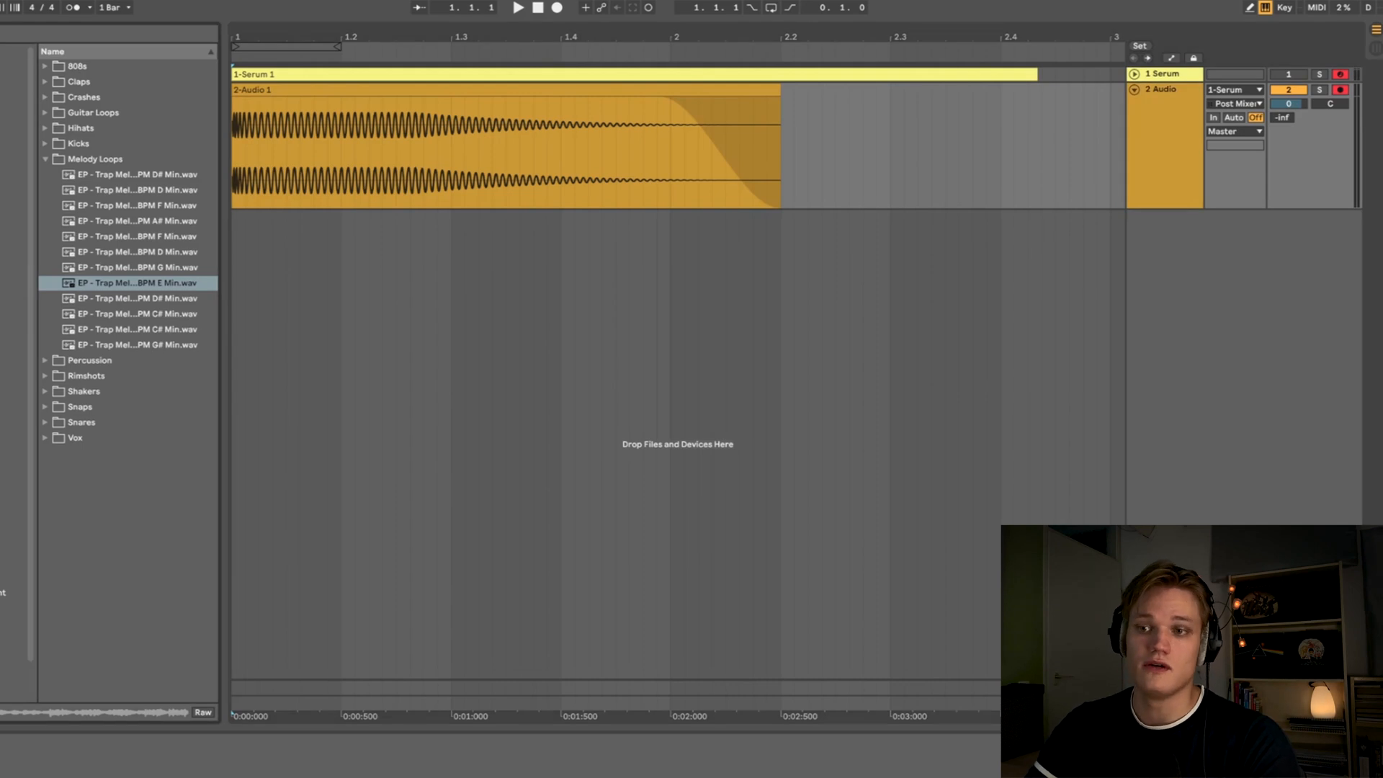
- Load Decapitator on the Audio track and choose its Beefy preset from the 01 Bass bank
left_click(12, 143)
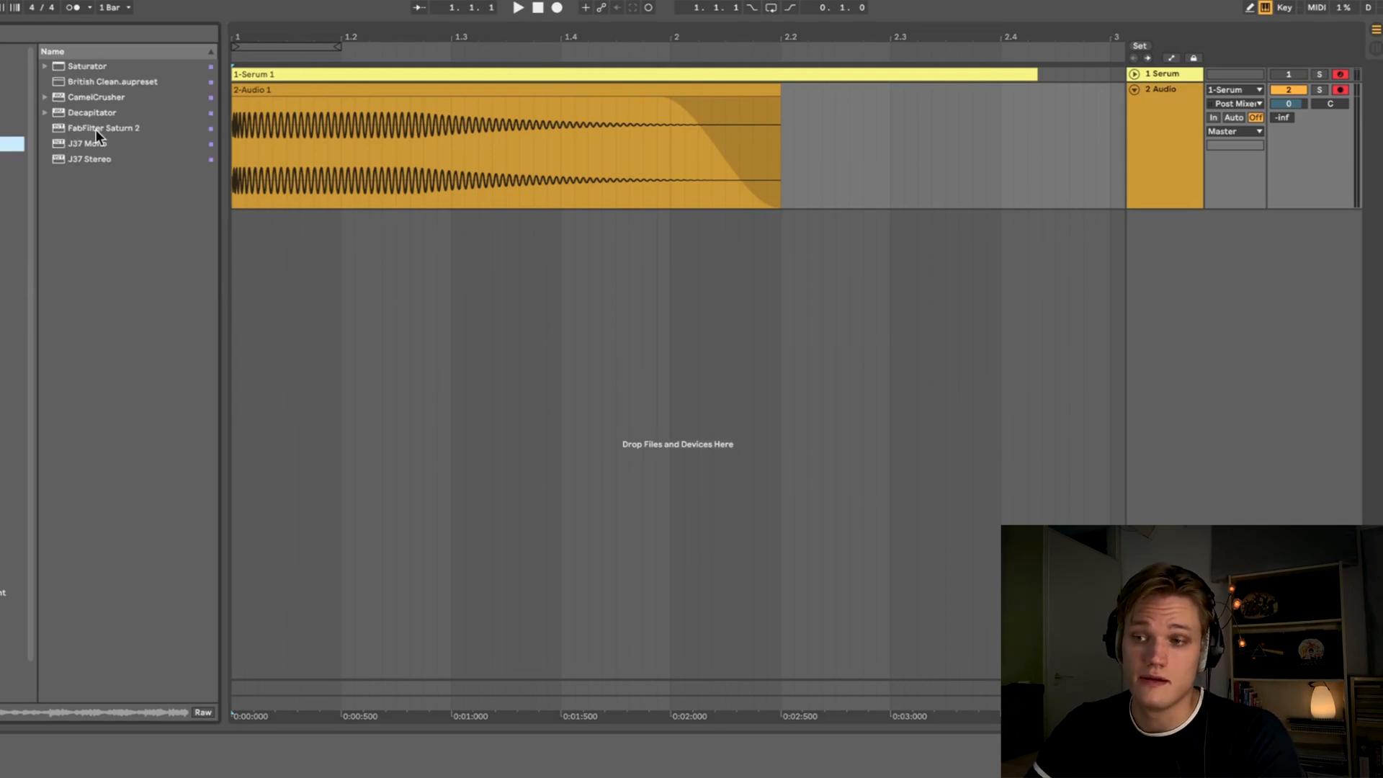
double_click(93, 113)
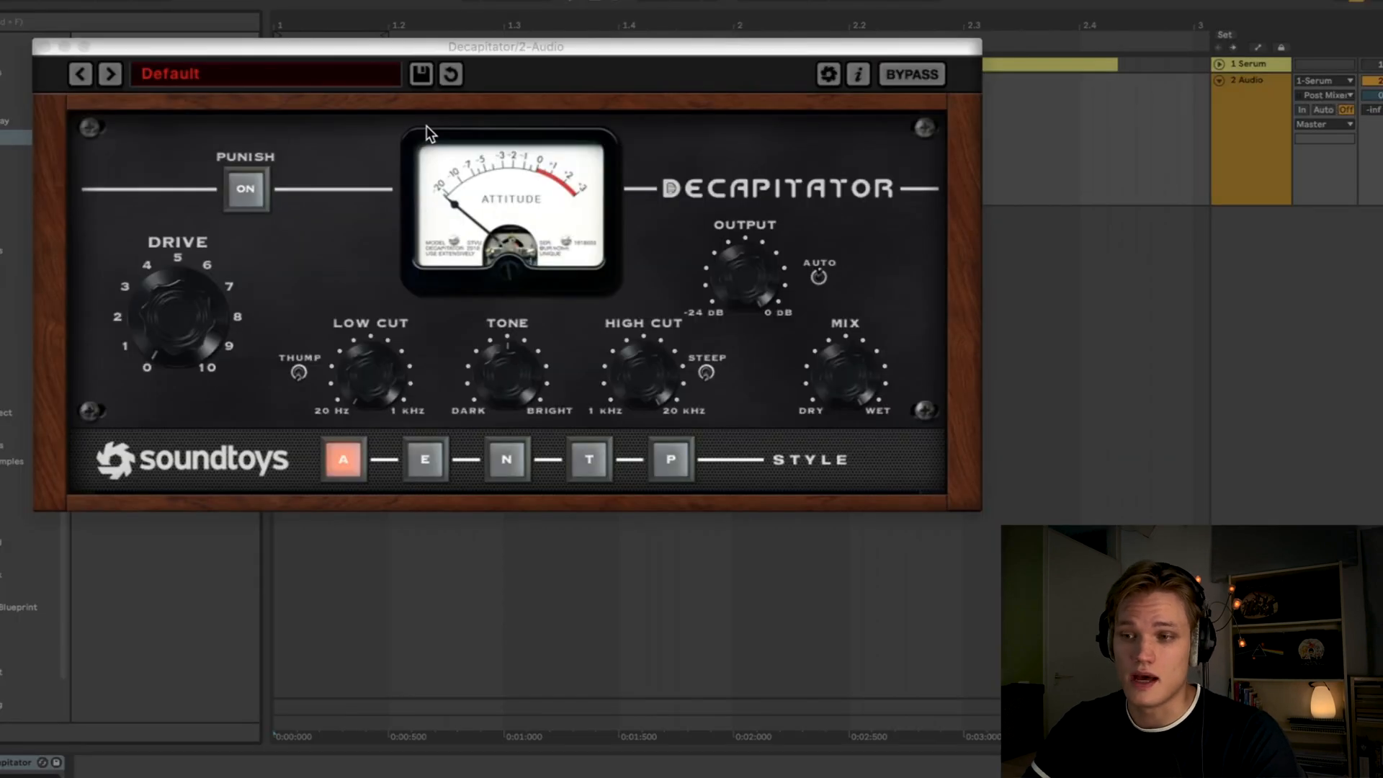
left_click(217, 73)
mouse_move(217, 75)
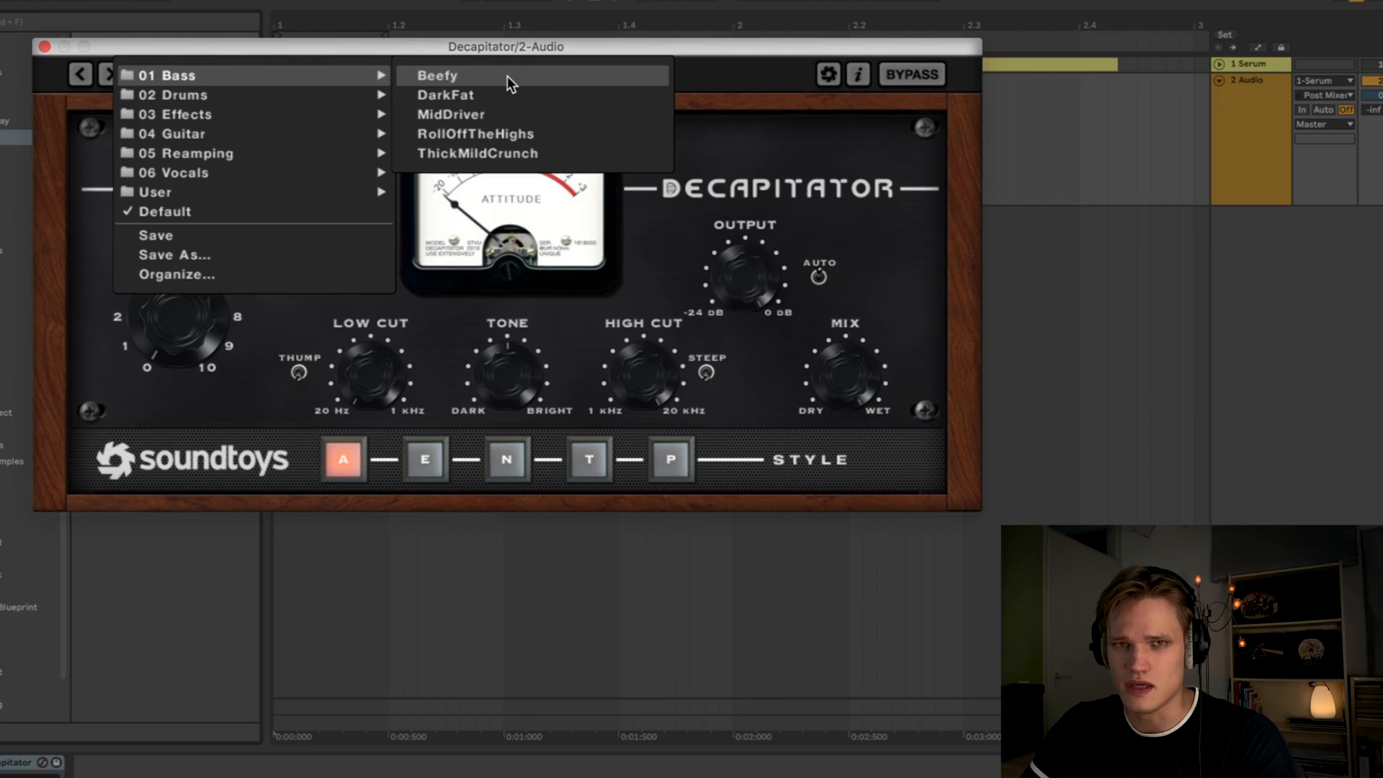
left_click(481, 78)
key("space")
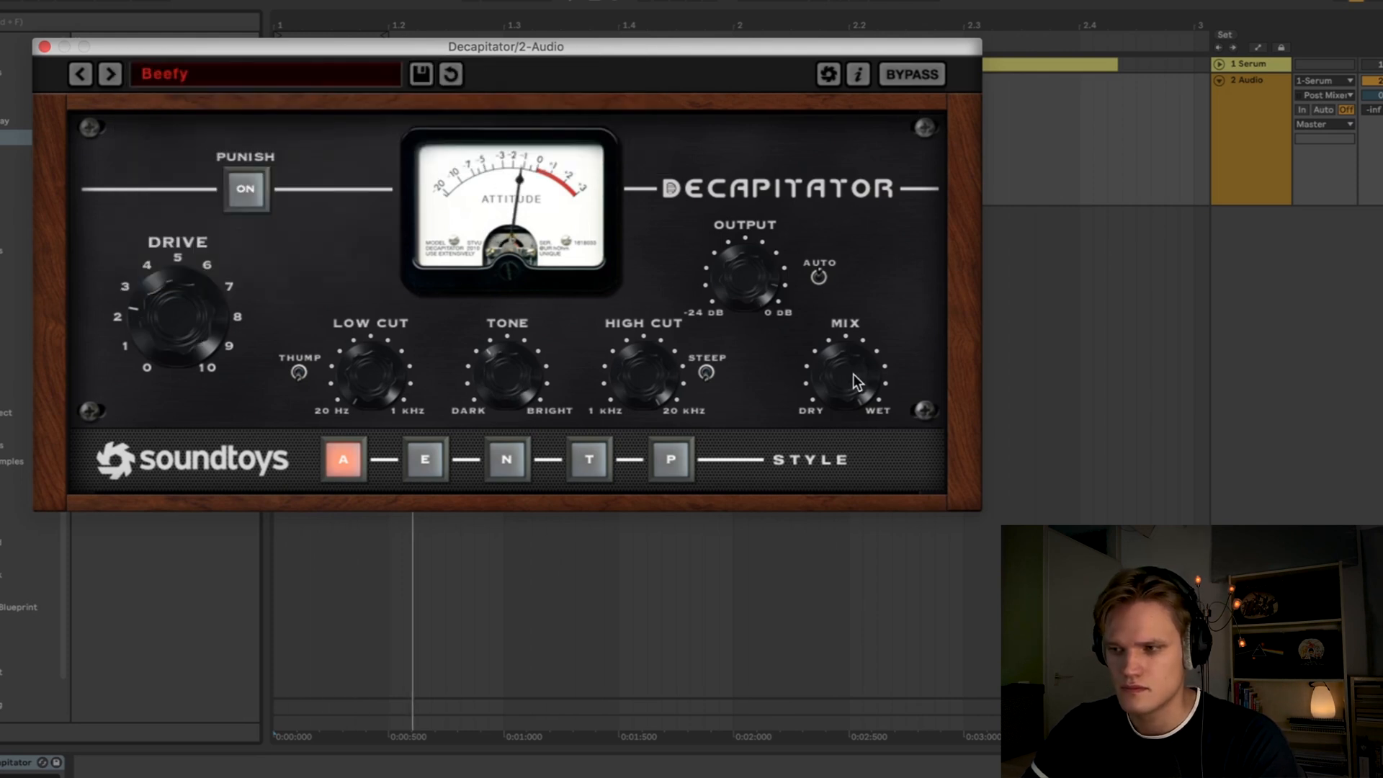
- Adjust Decapitator's mix and drive knobs, then close the plugin window
left_click_drag(844, 370, 857, 324)
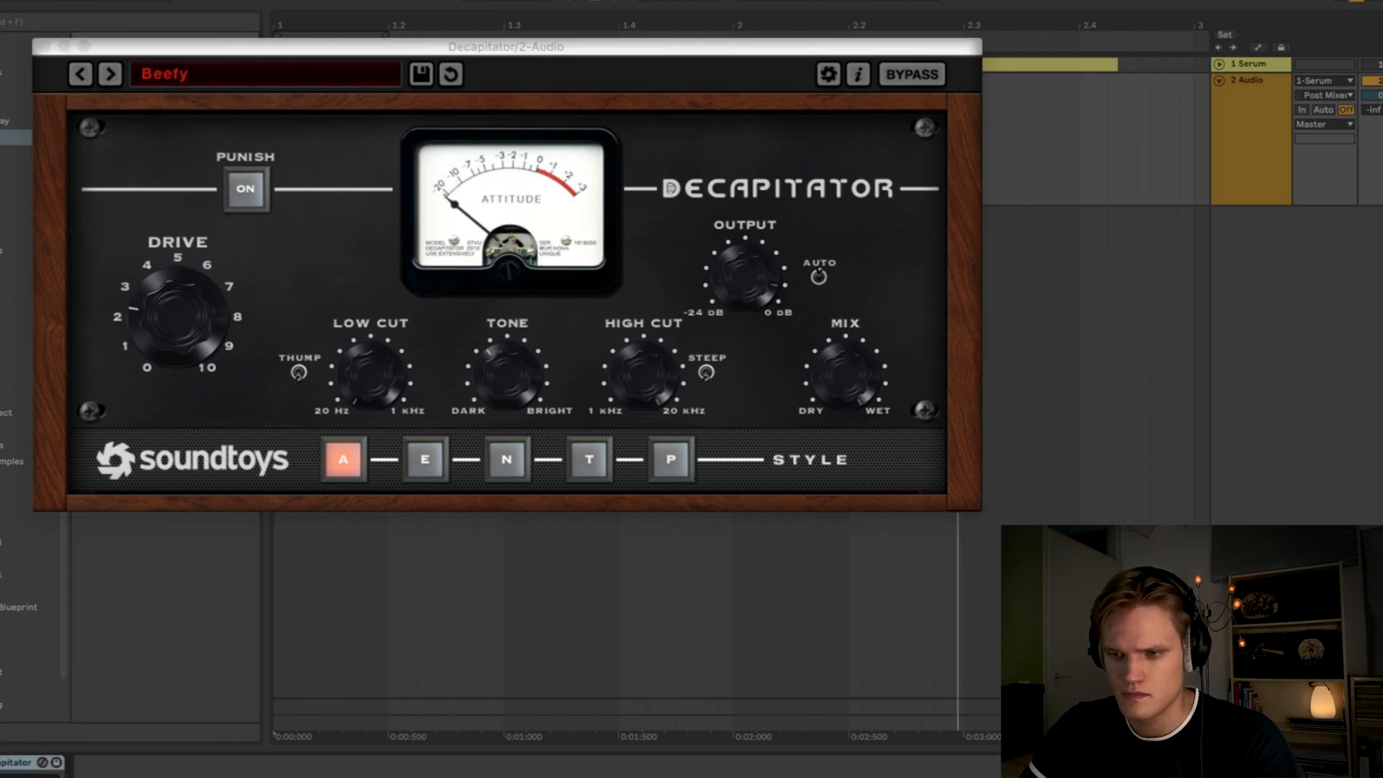
left_click_drag(172, 321, 173, 316)
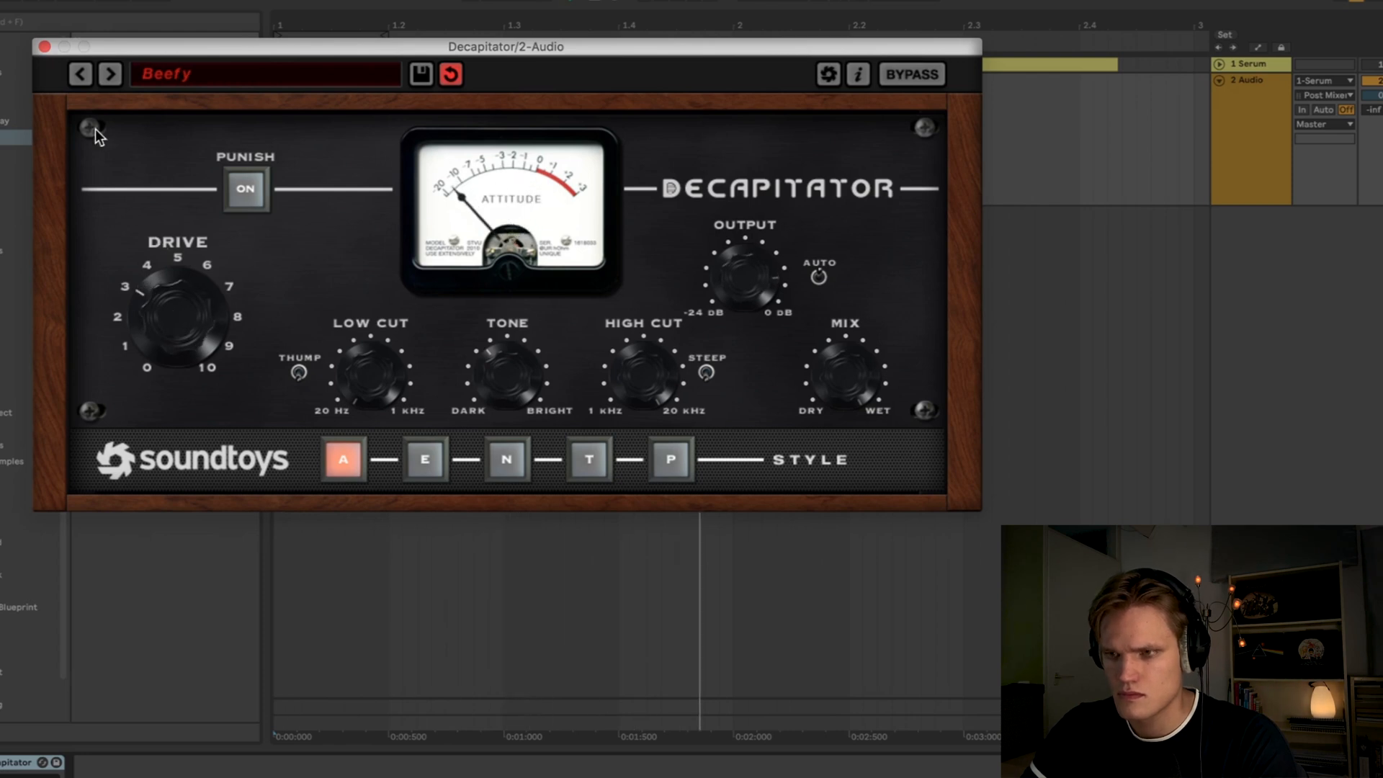
left_click(44, 46)
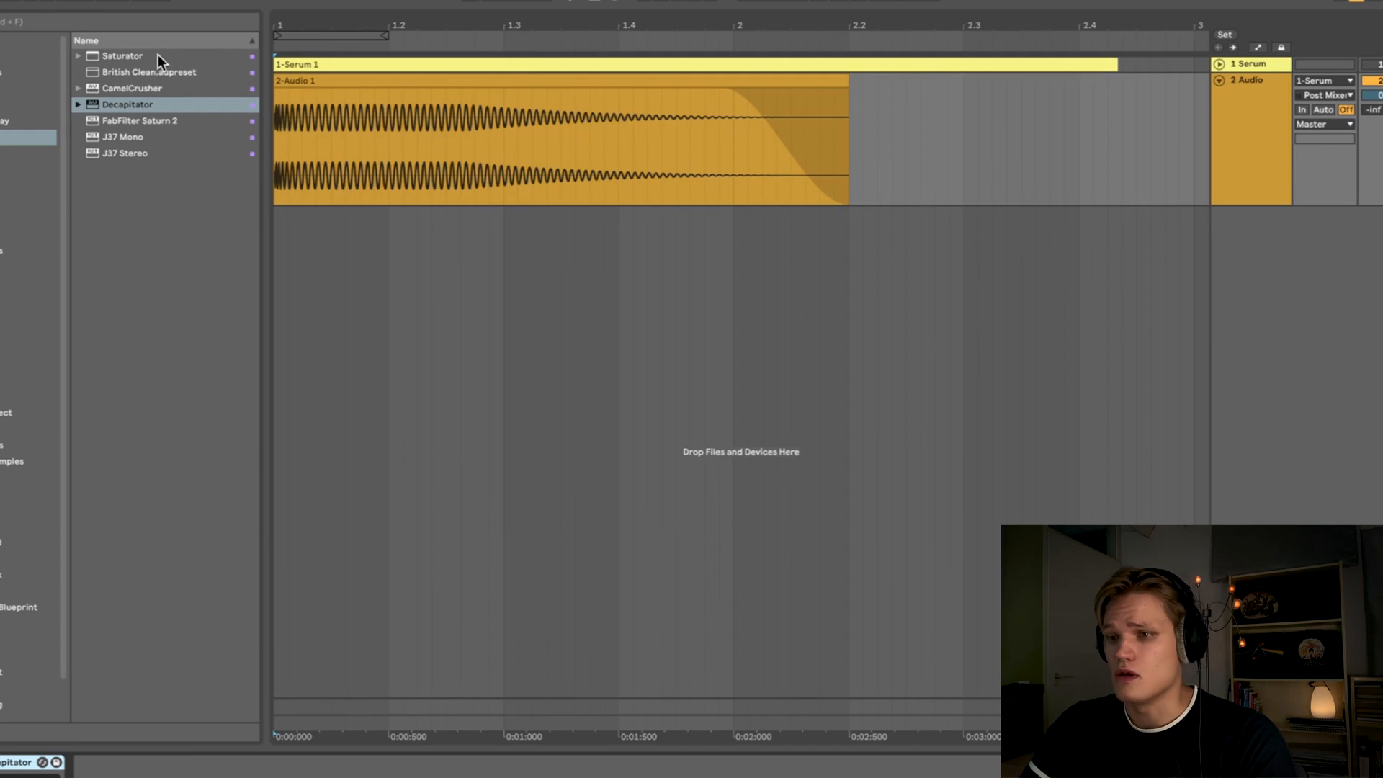
- Add a Saturator after Decapitator and raise its drive to about 1.89 dB while auditioning playback
left_click_drag(157, 56, 318, 593)
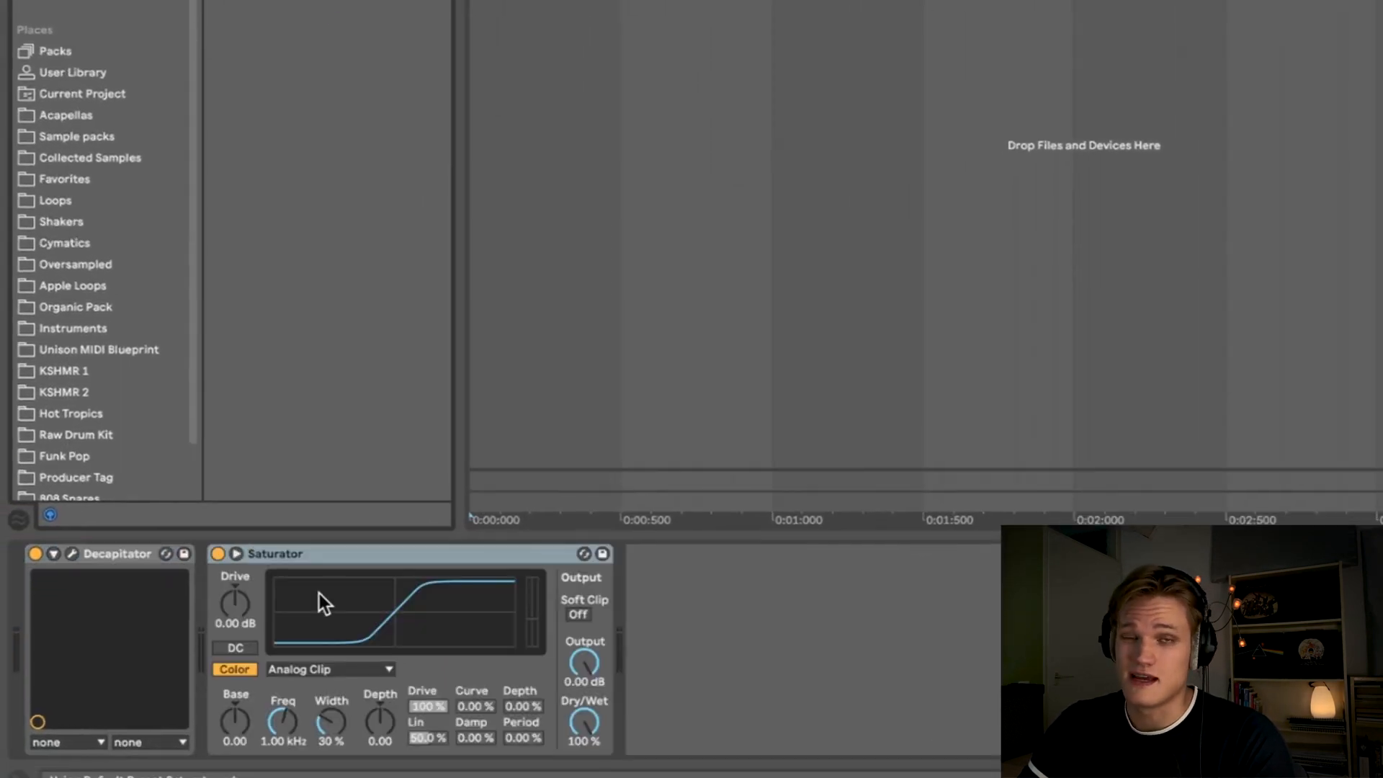
left_click_drag(234, 609, 235, 603)
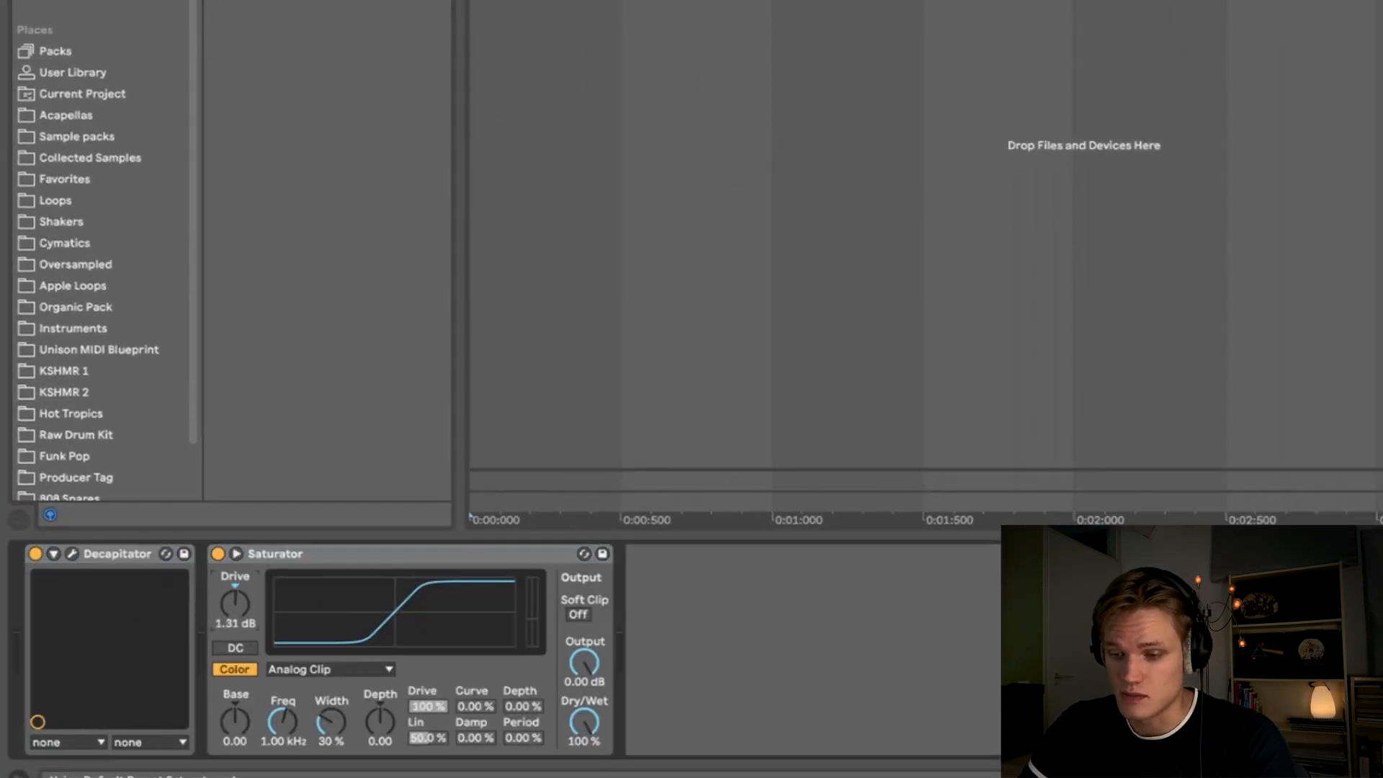
key("space")
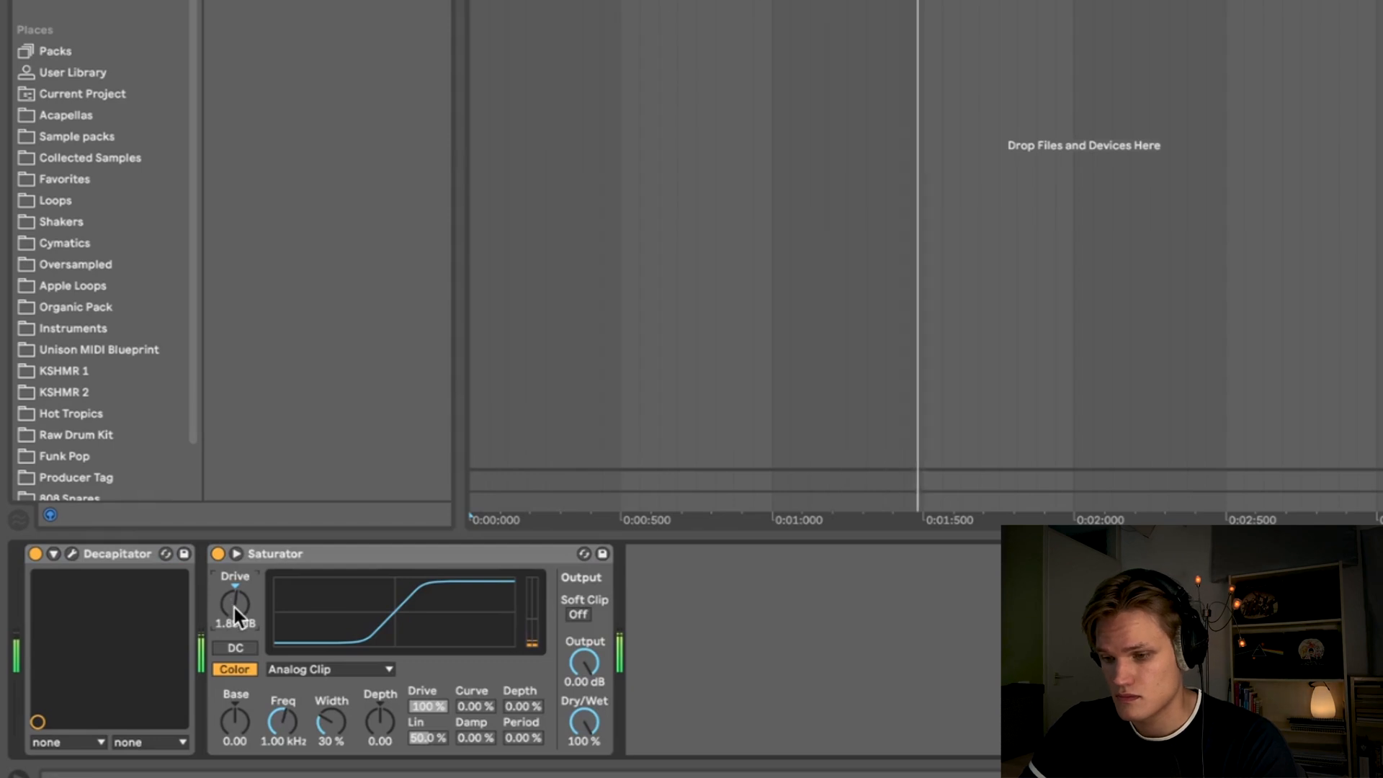
key("space")
key("space")
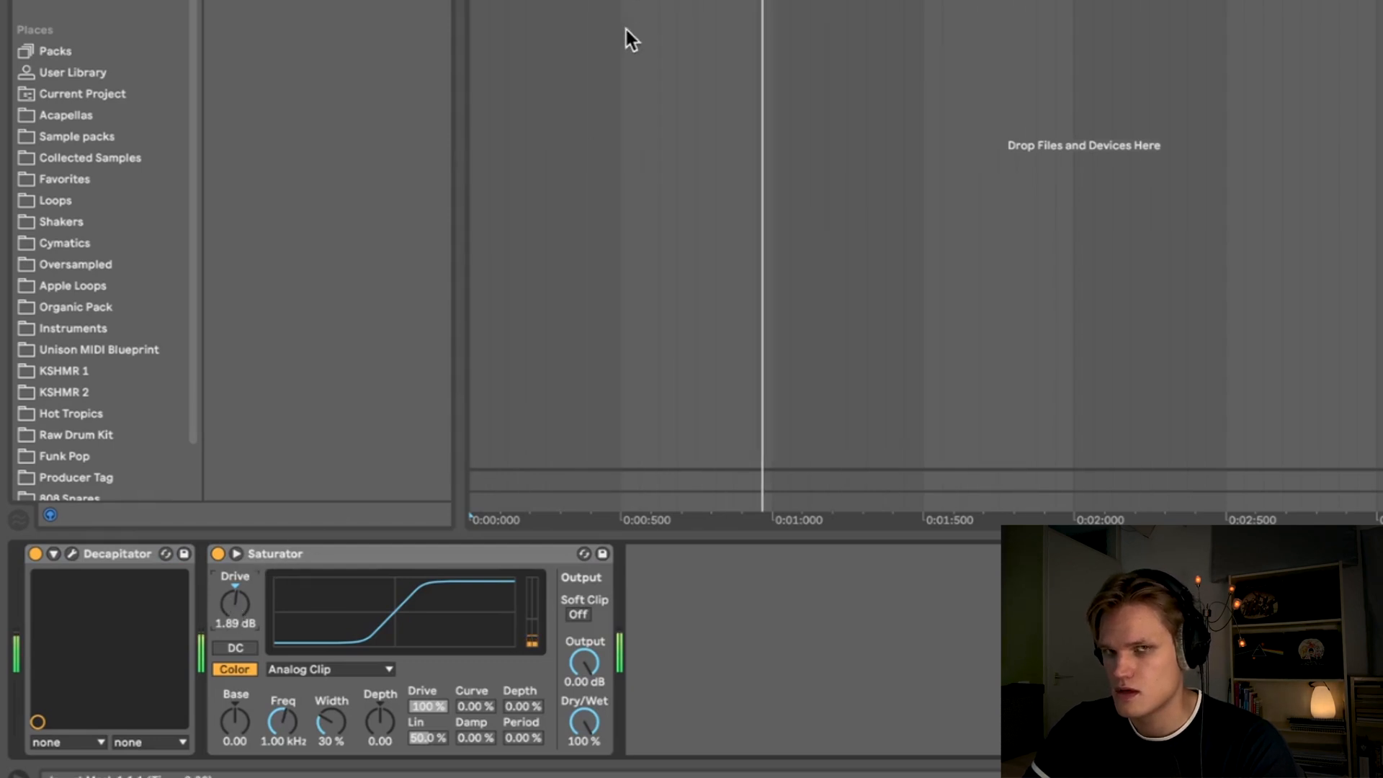
key("space")
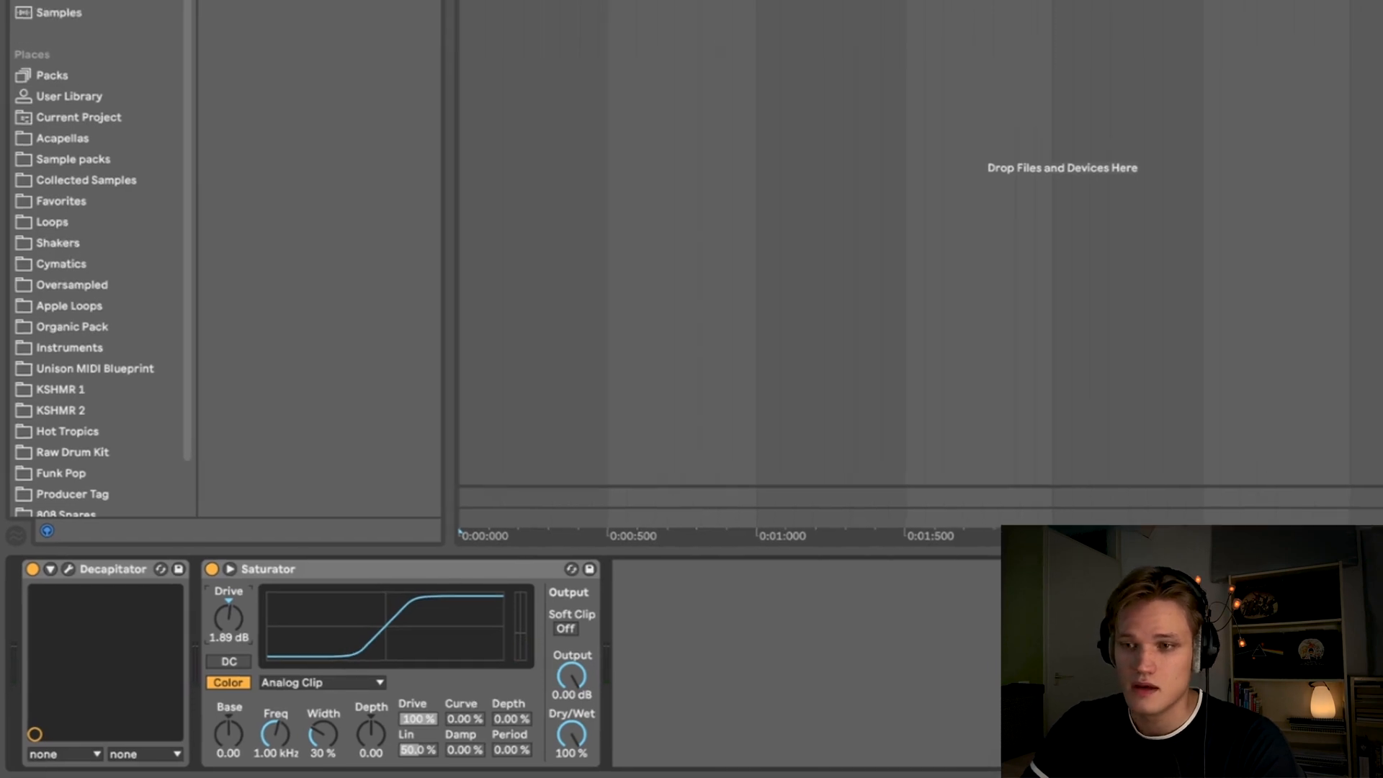
- Add FabFilter Pro-L 2 to the chain and raise its gain to +7.5 dB
left_click(26, 54)
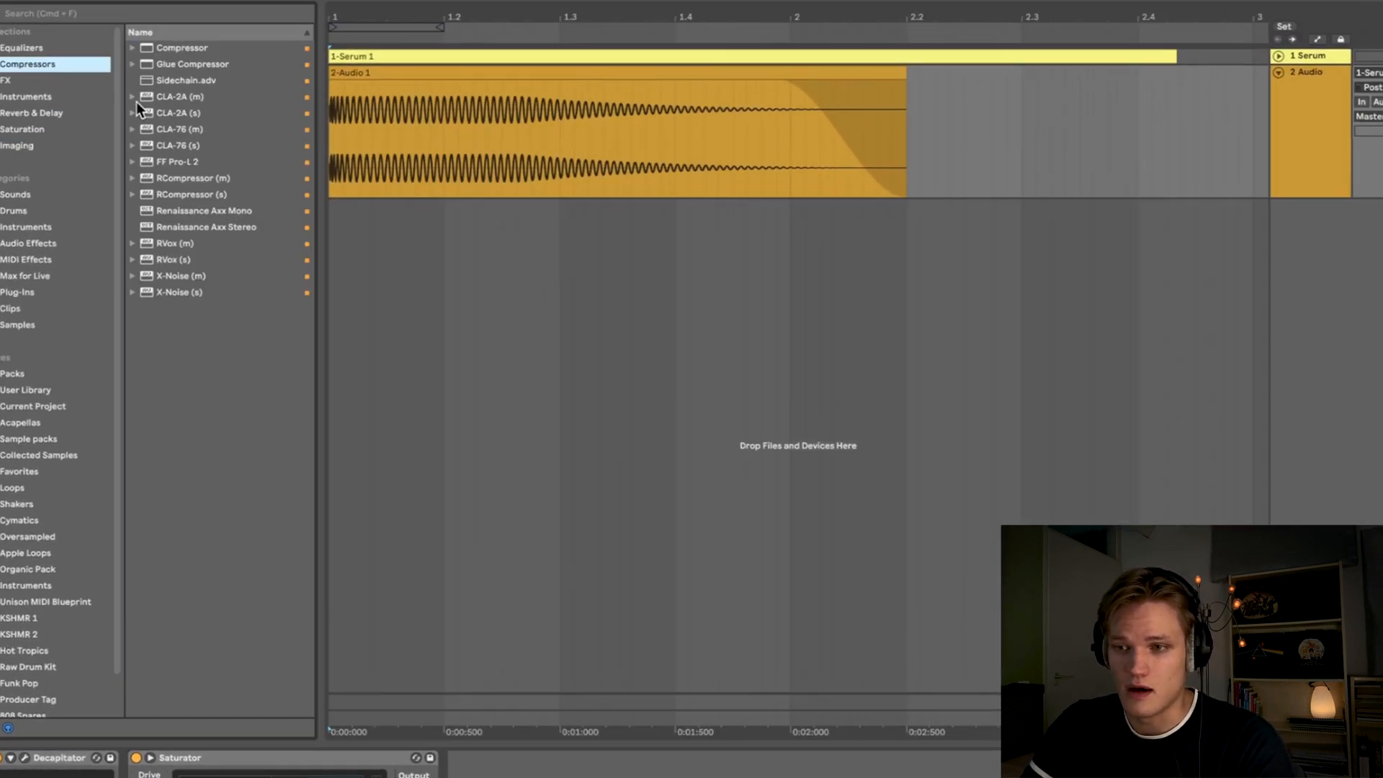
double_click(183, 164)
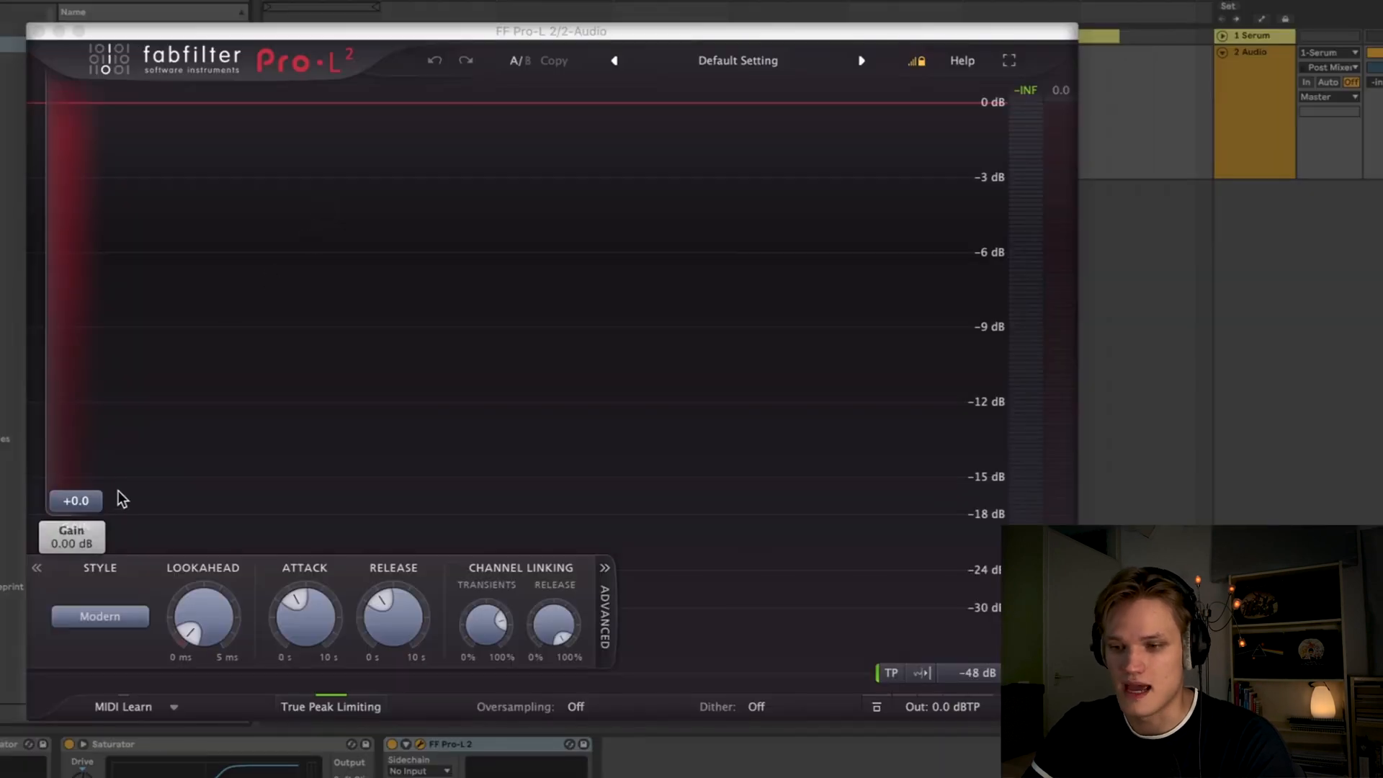
left_click_drag(100, 501, 93, 396)
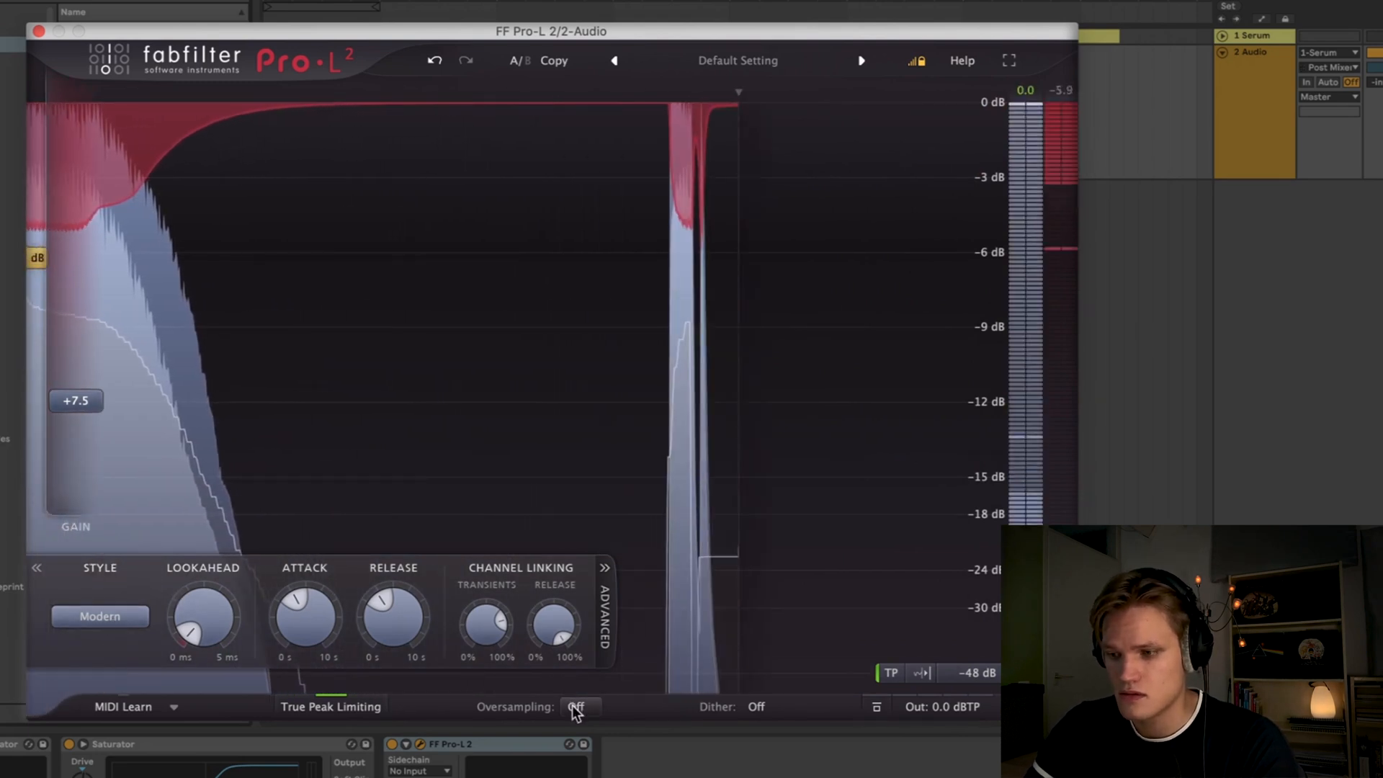
- Set the limiter's oversampling to 4x and close its window
mouse_move(575, 710)
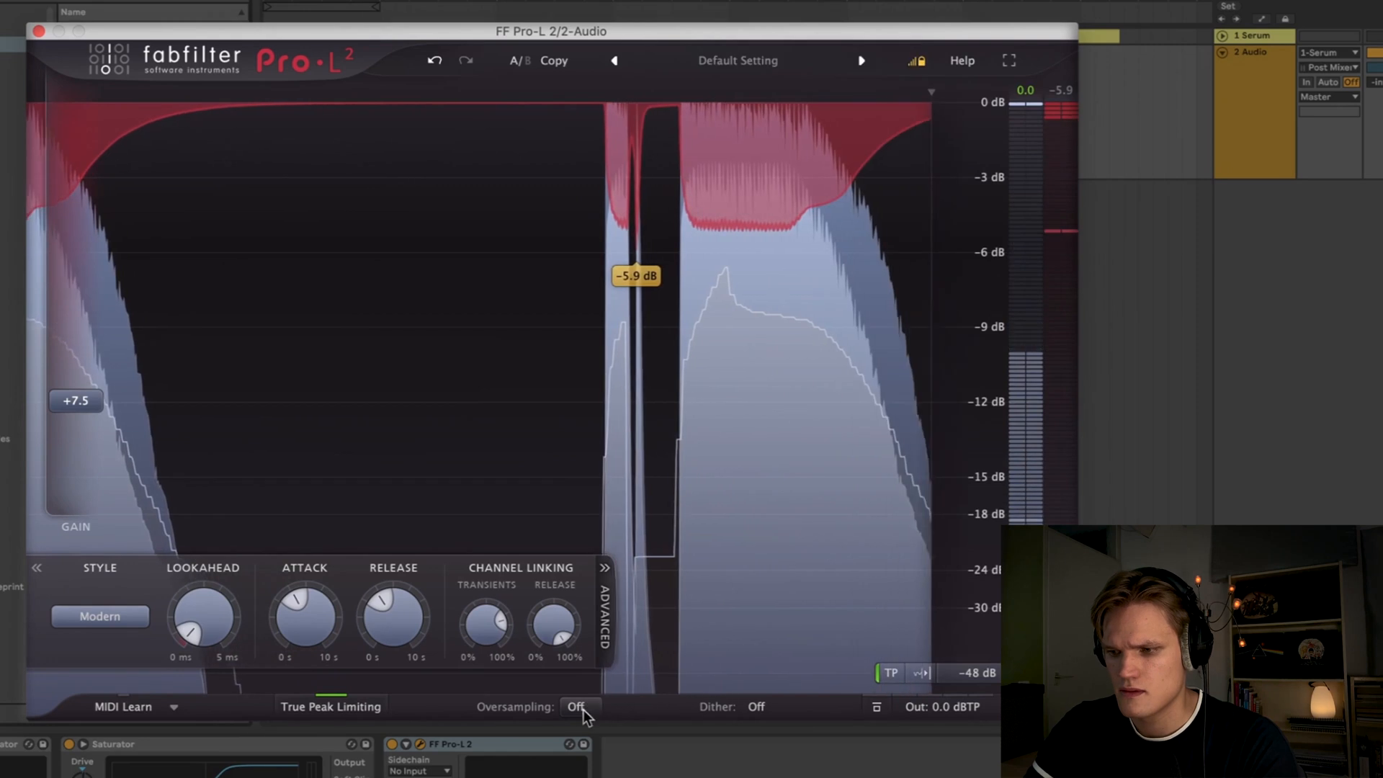
left_click(575, 708)
left_click(612, 771)
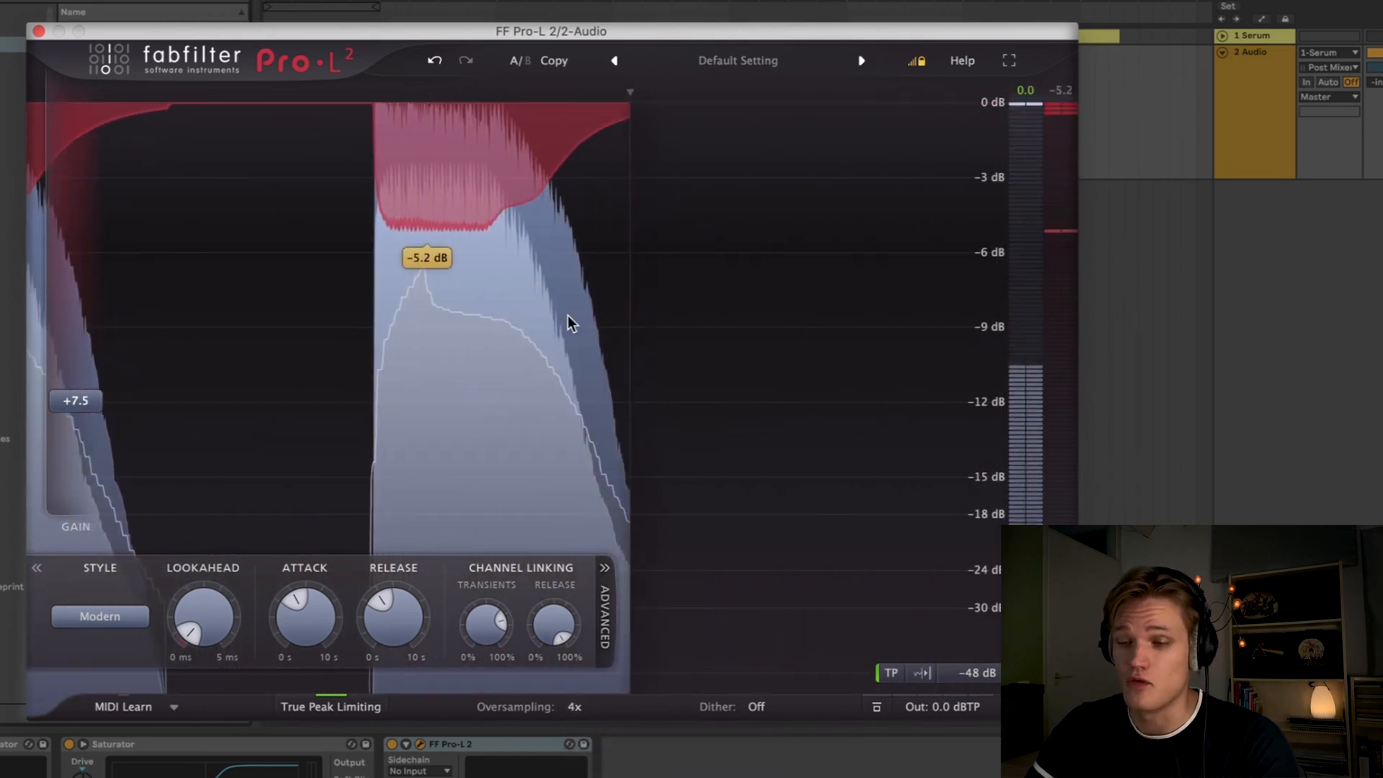
left_click(39, 32)
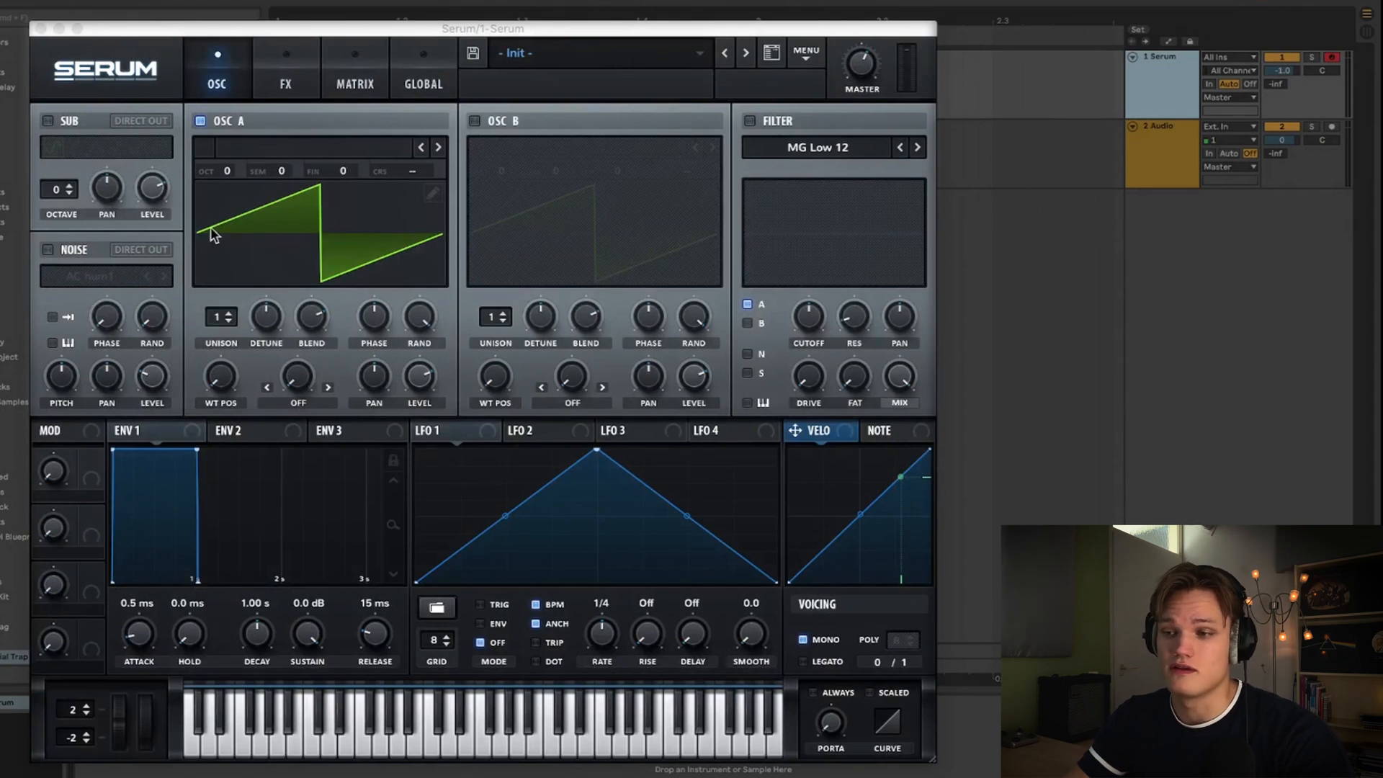
- In Serum, disable Osc A, enable the Noise oscillator and choose the ARP white noise
left_click(200, 120)
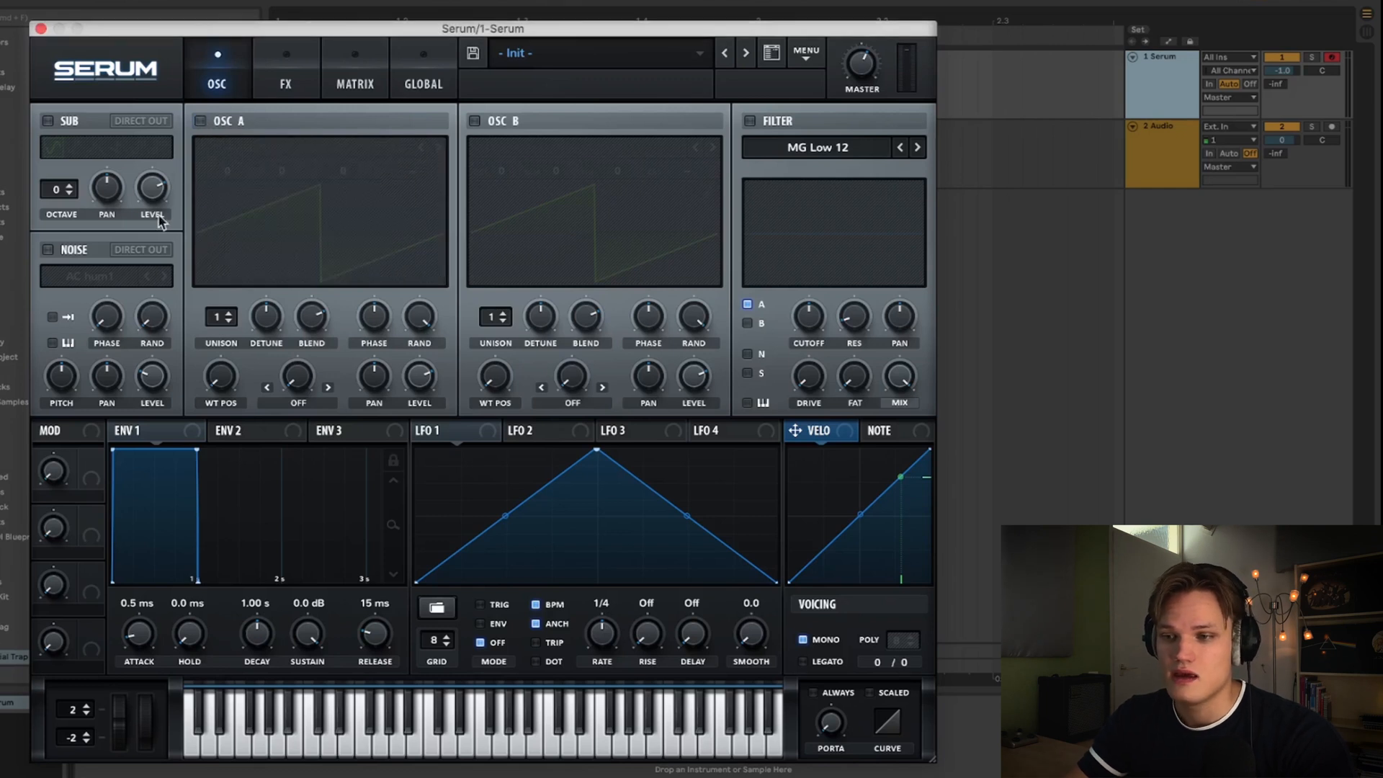
left_click(48, 250)
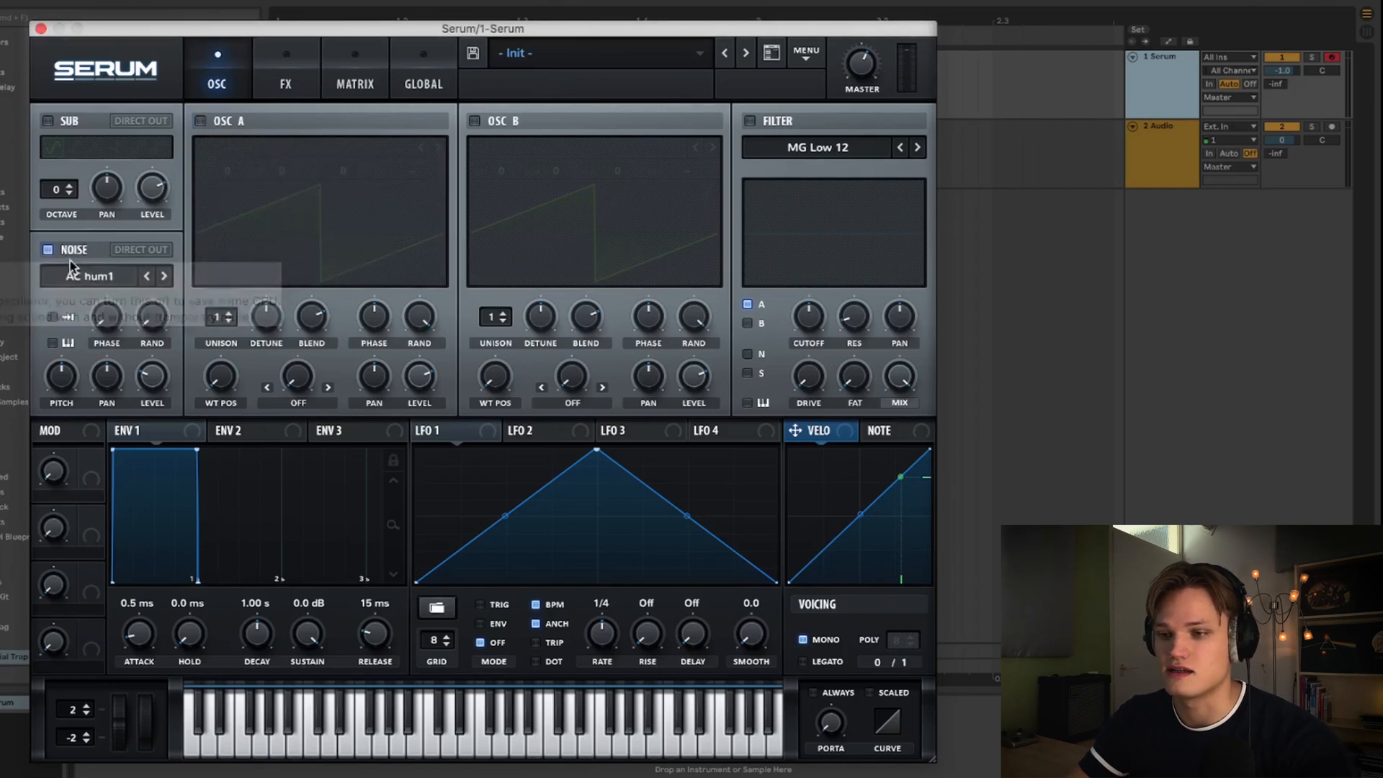
left_click(110, 281)
mouse_move(104, 300)
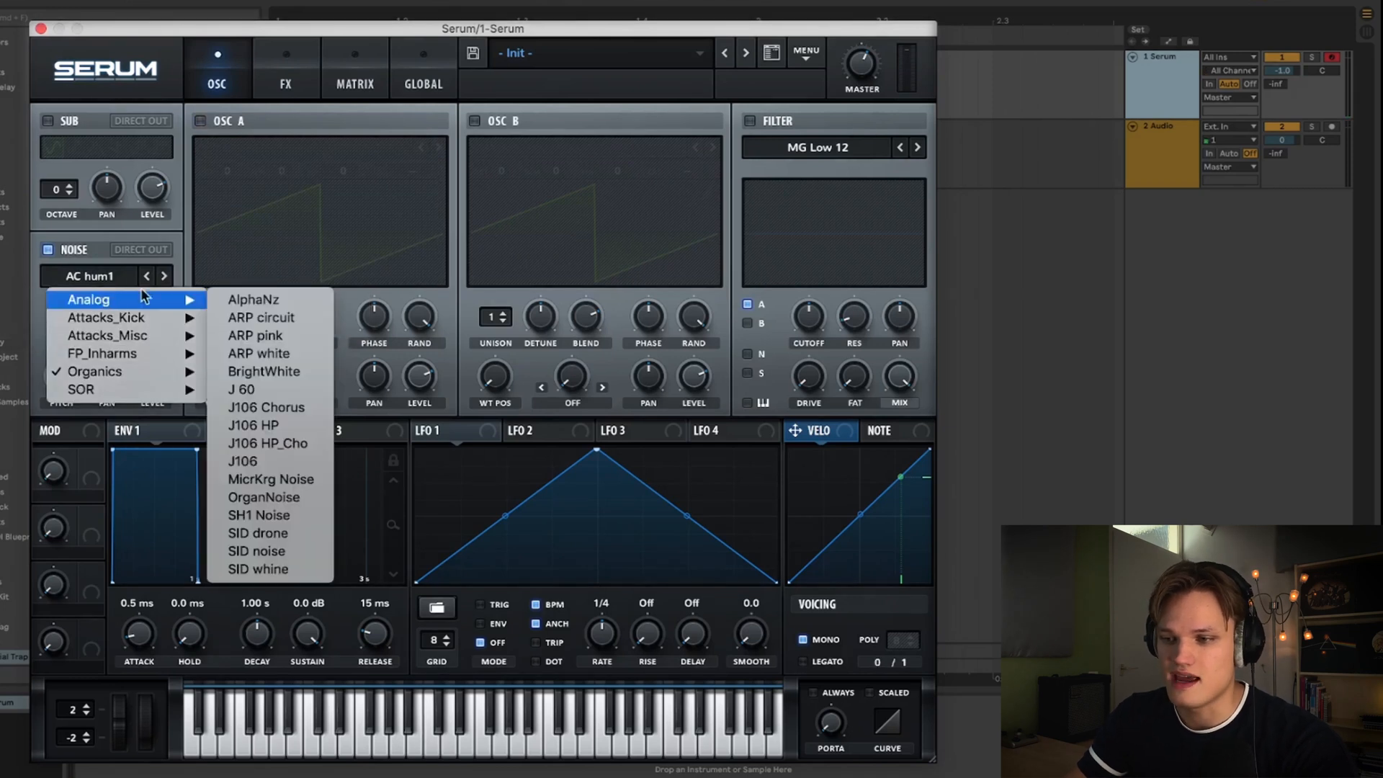
left_click(301, 356)
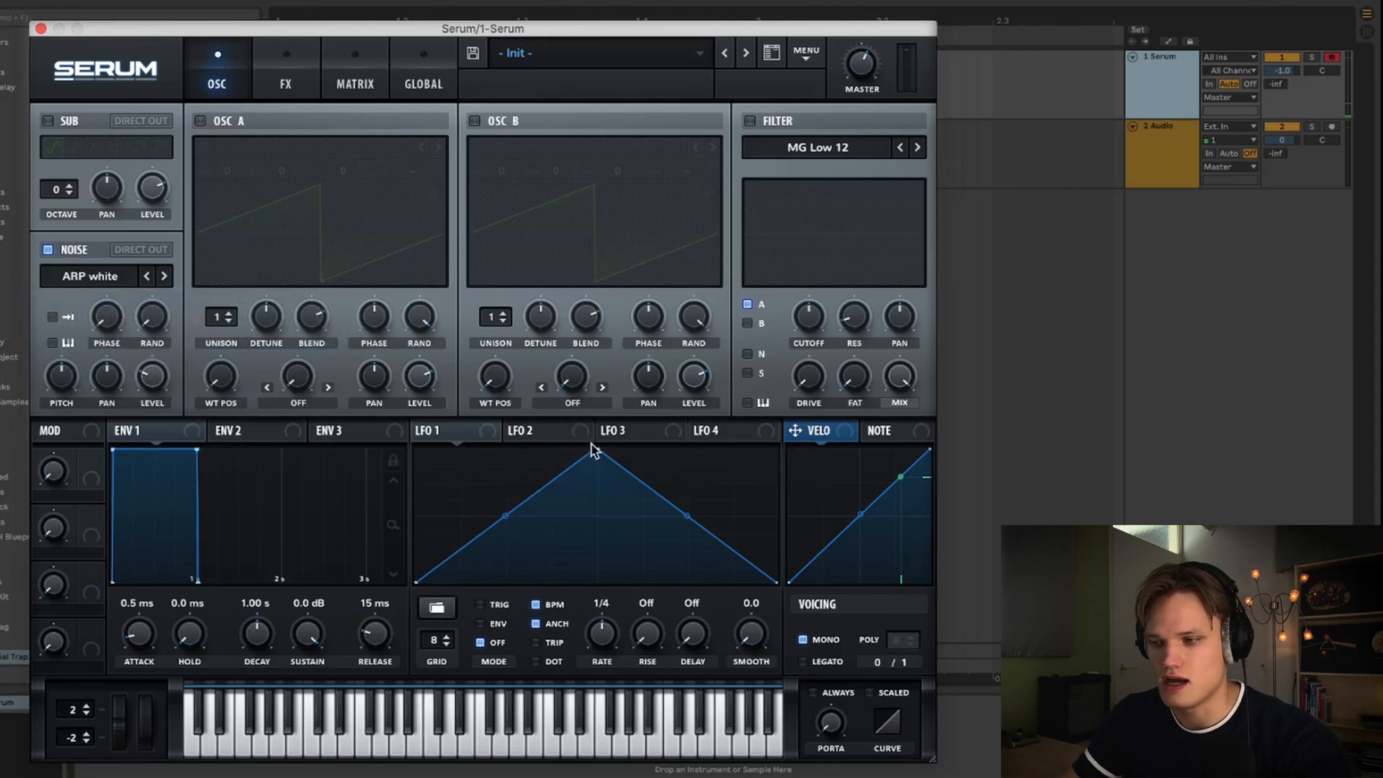
- Reshape LFO 1 into a fast decaying curve used as an envelope
left_click_drag(595, 449, 358, 406)
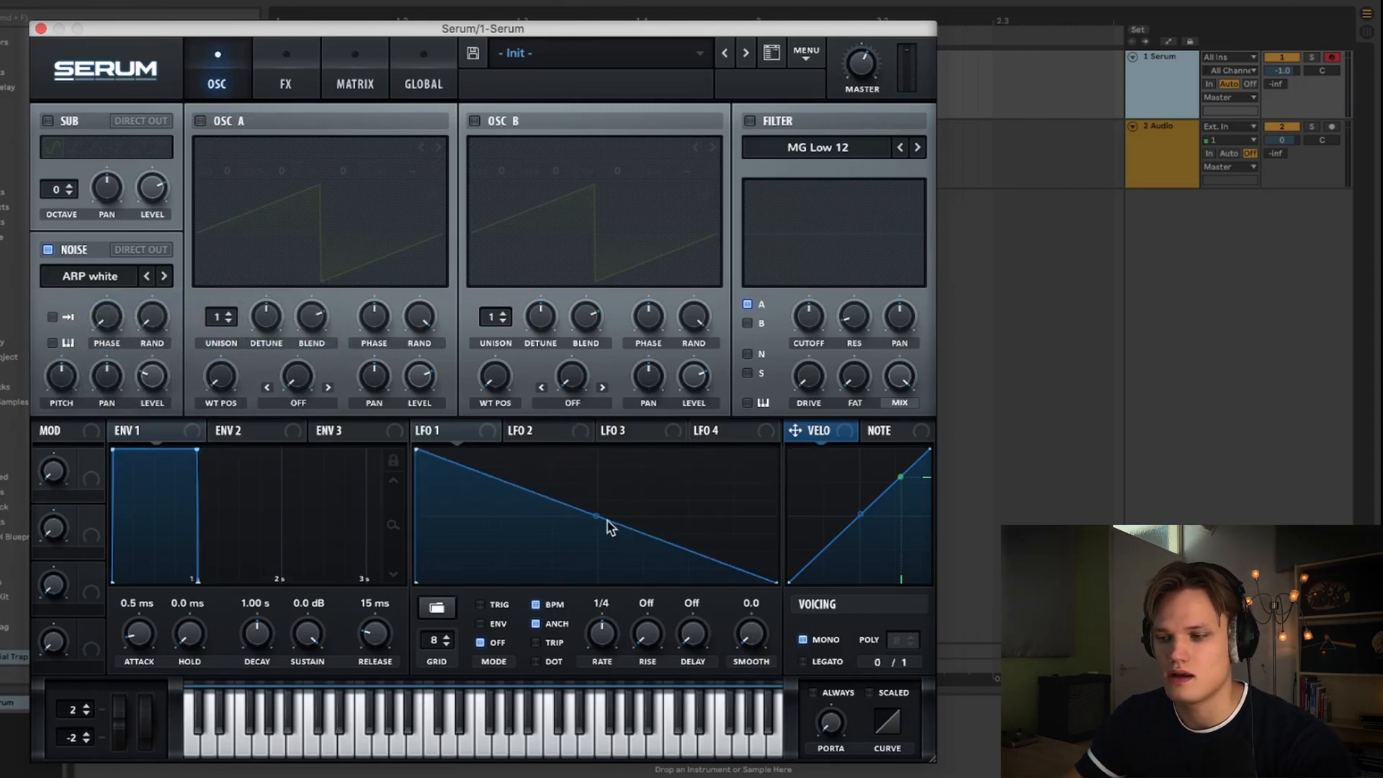
left_click_drag(596, 516, 578, 583)
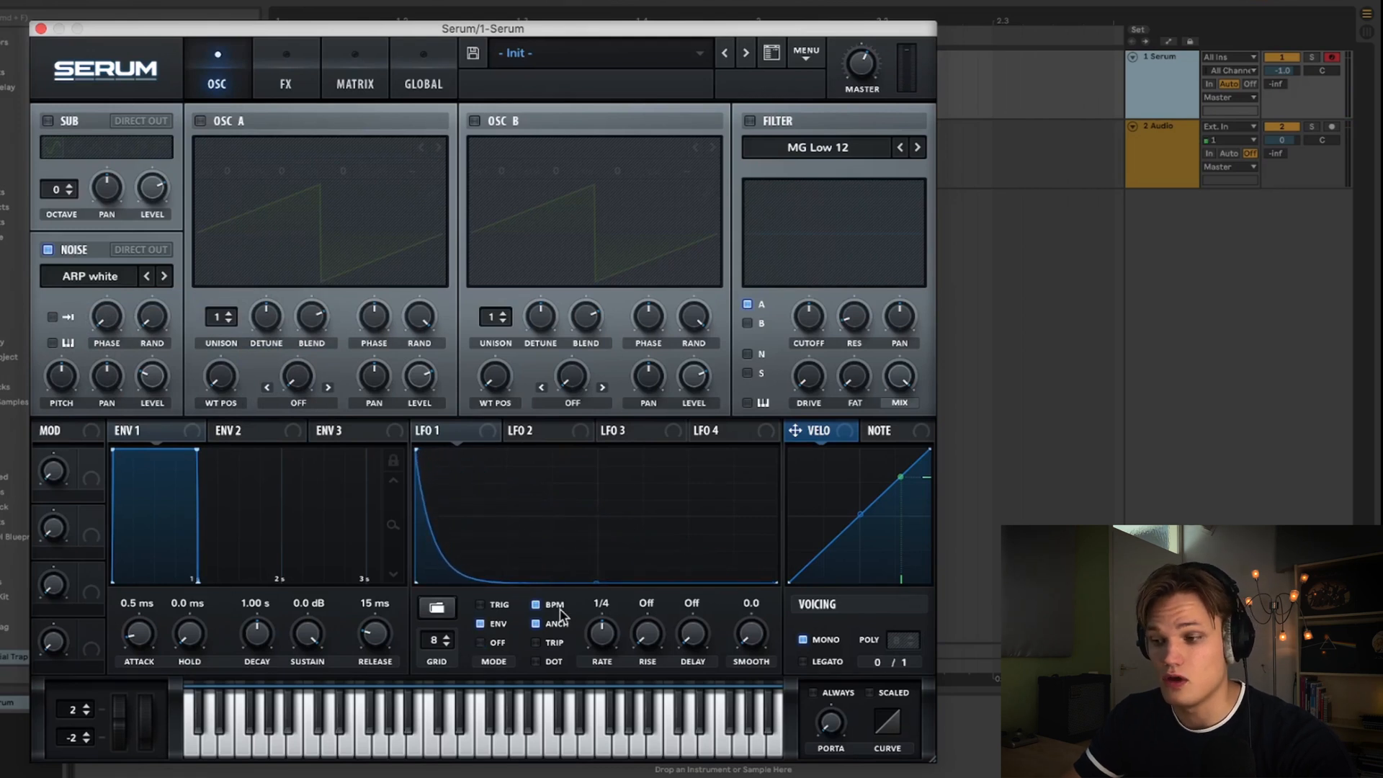
key("a")
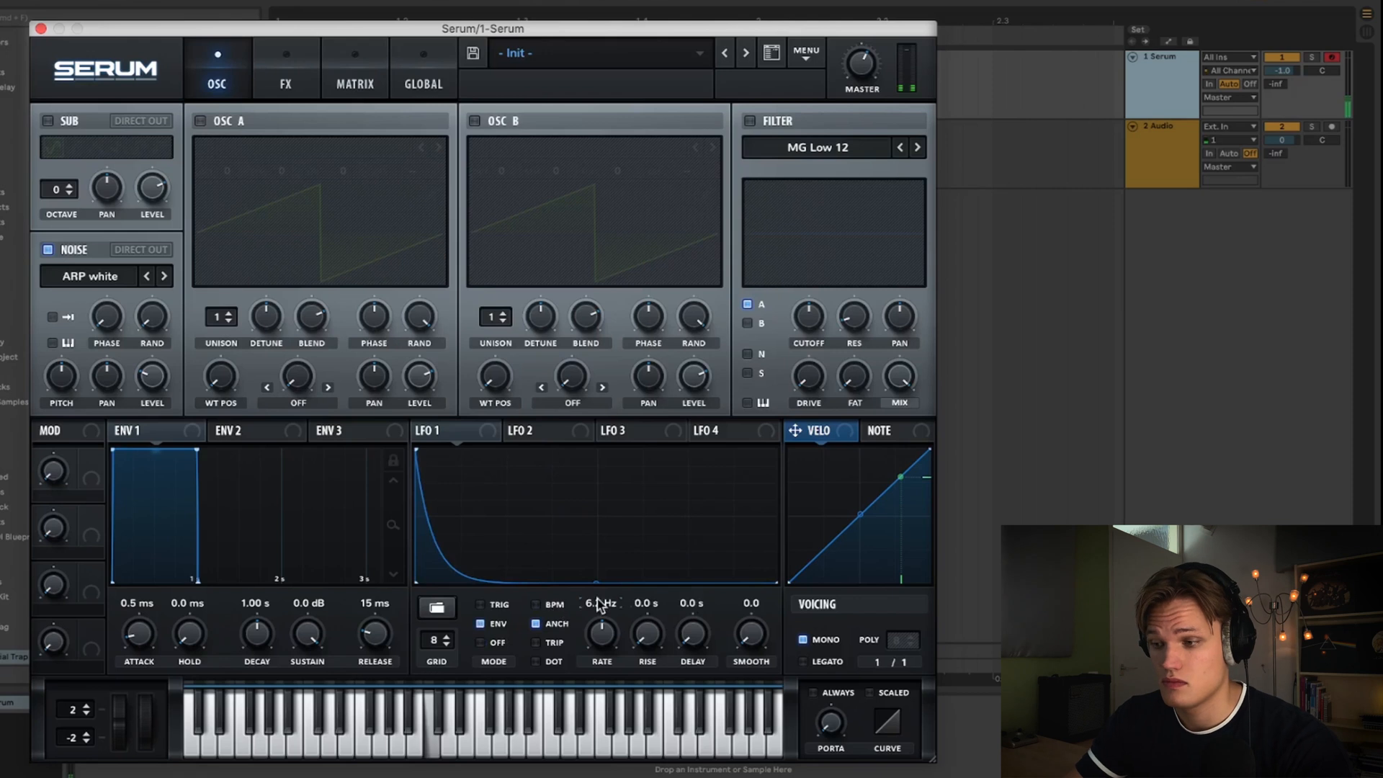
- Assign LFO 1 to the noise oscillator's level and set the LFO rate to about 5.2 Hz
left_click_drag(496, 435, 163, 383)
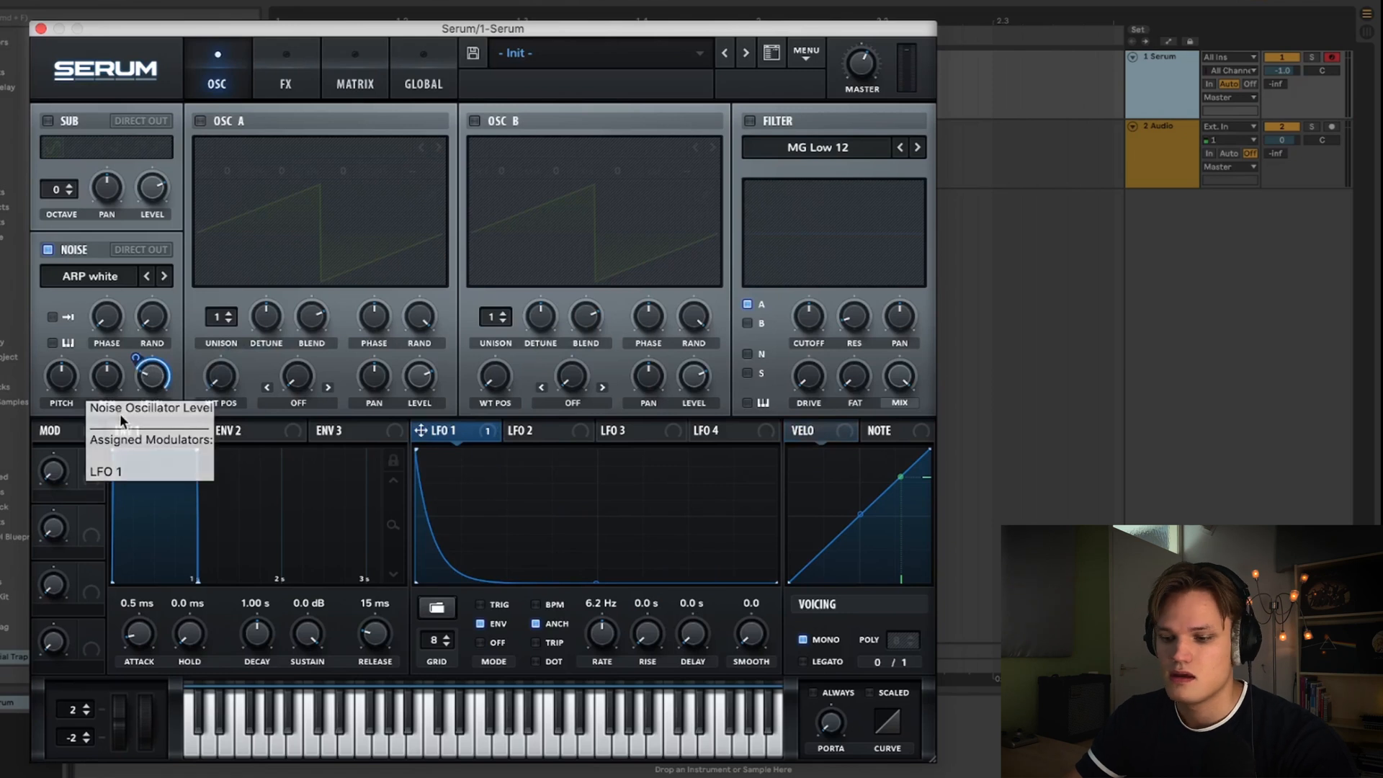
left_click(134, 359, "alt+shift")
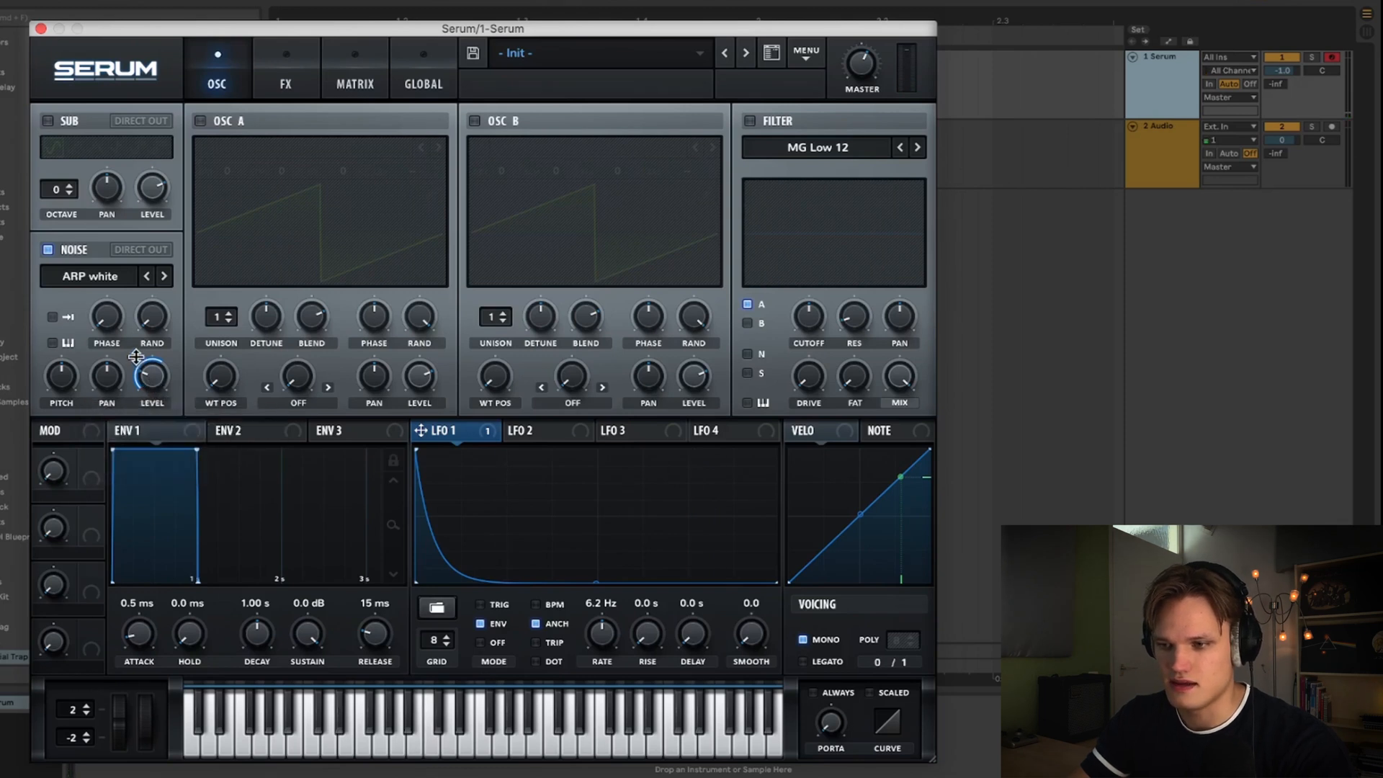
mouse_move(136, 355)
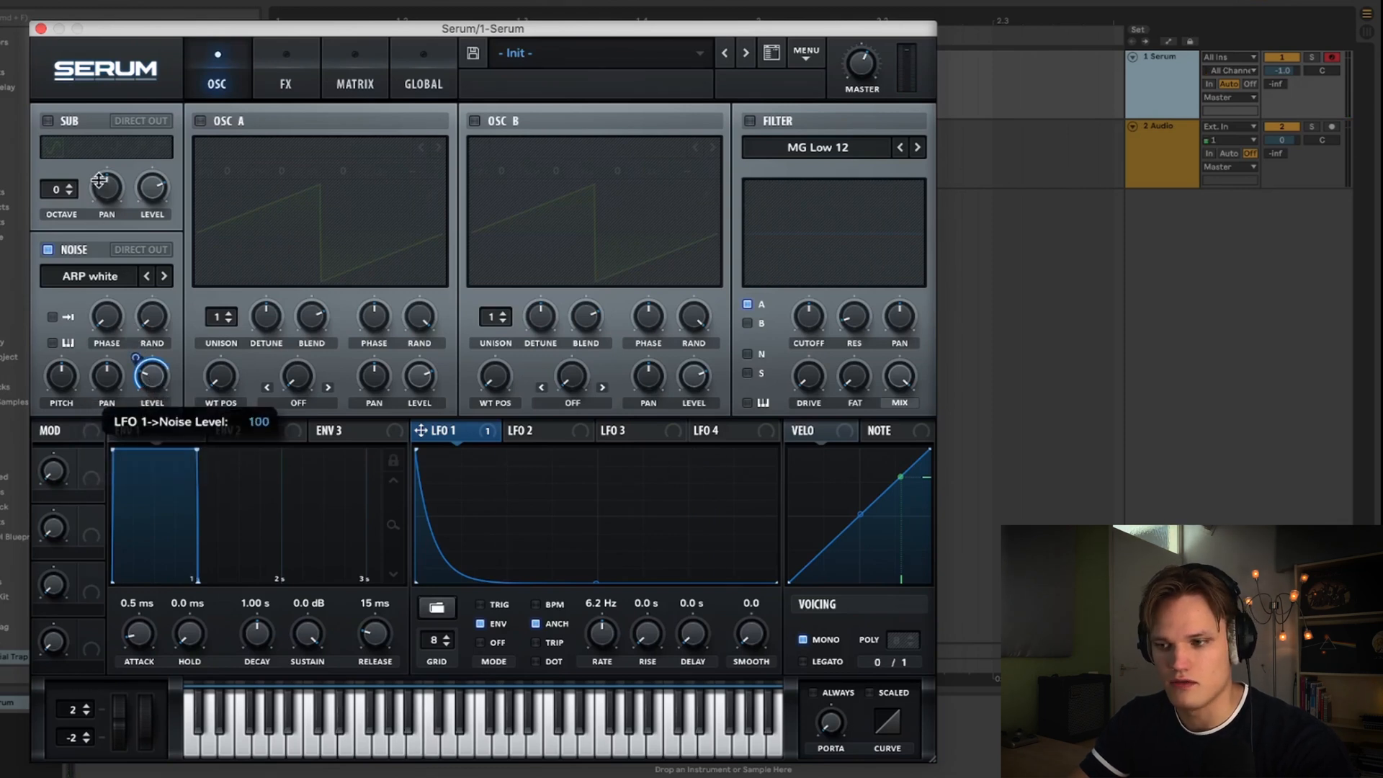
left_click(159, 378)
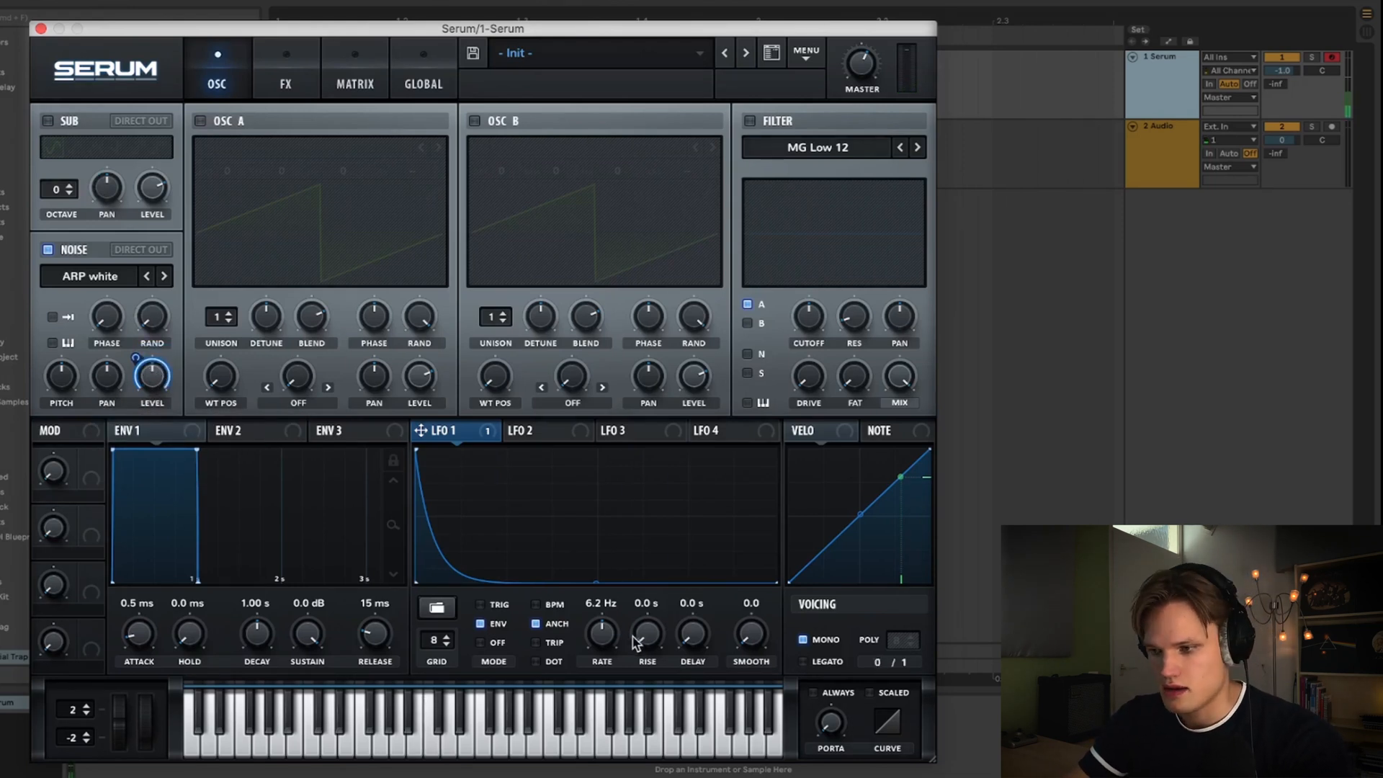
left_click_drag(608, 648, 612, 638)
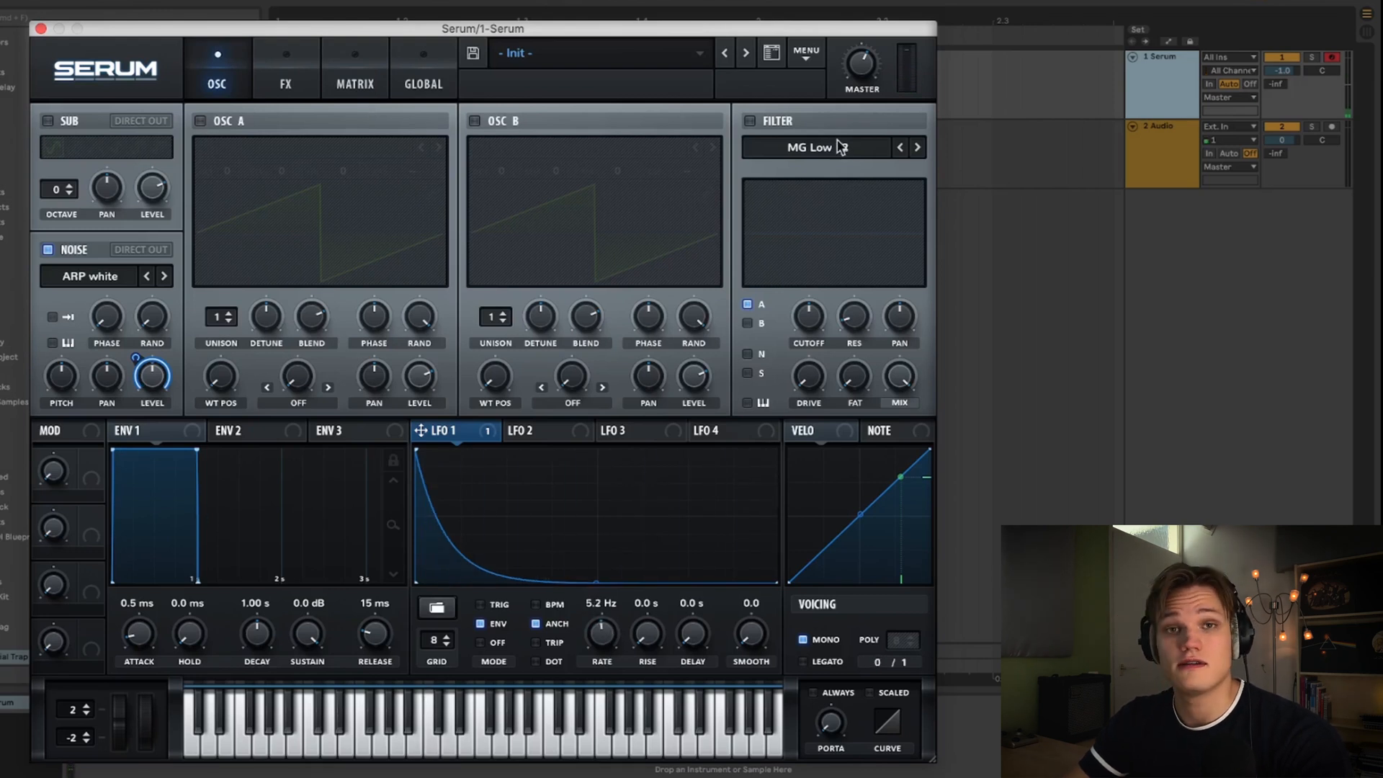
- Enable the filter, set its type to Band 12 and route the noise oscillator through it
left_click(749, 121)
left_click(796, 147)
mouse_move(790, 167)
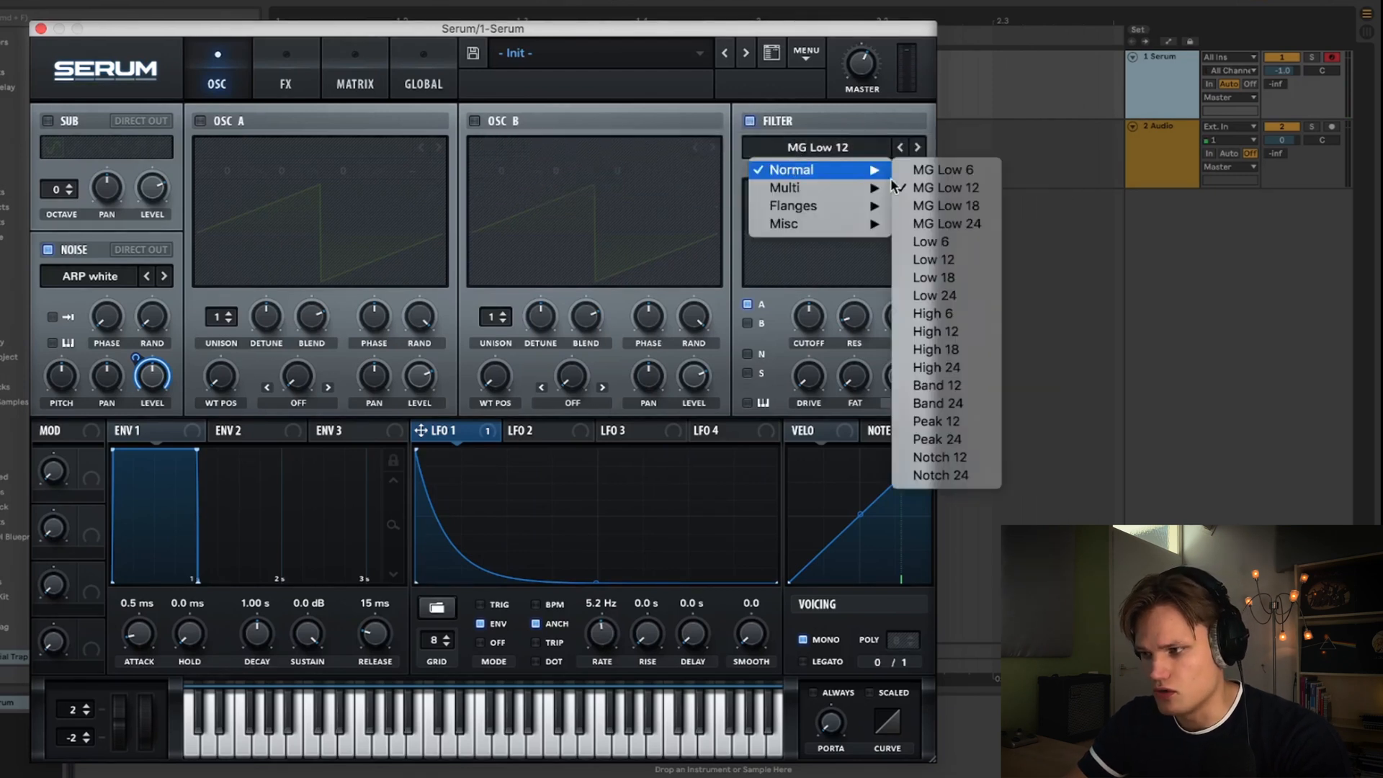
left_click(974, 385)
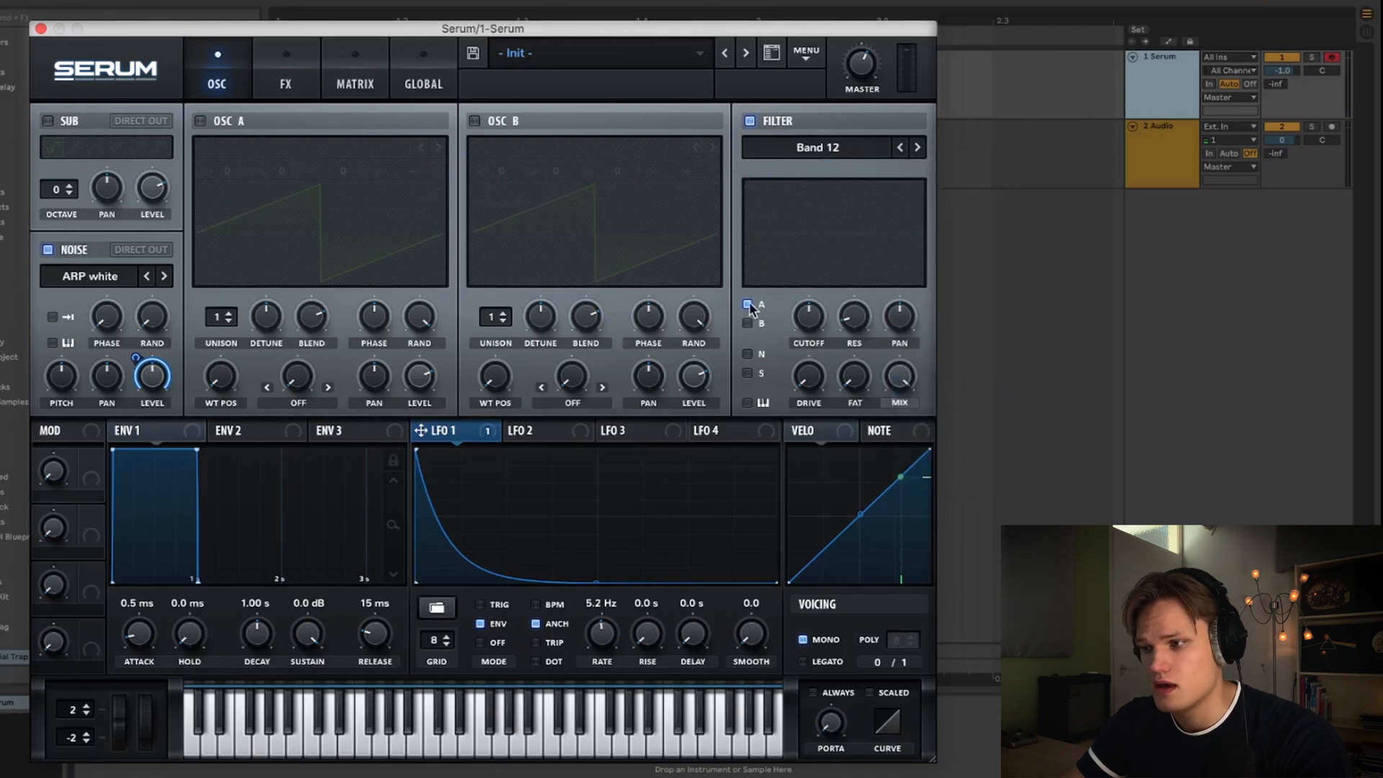
left_click(747, 353)
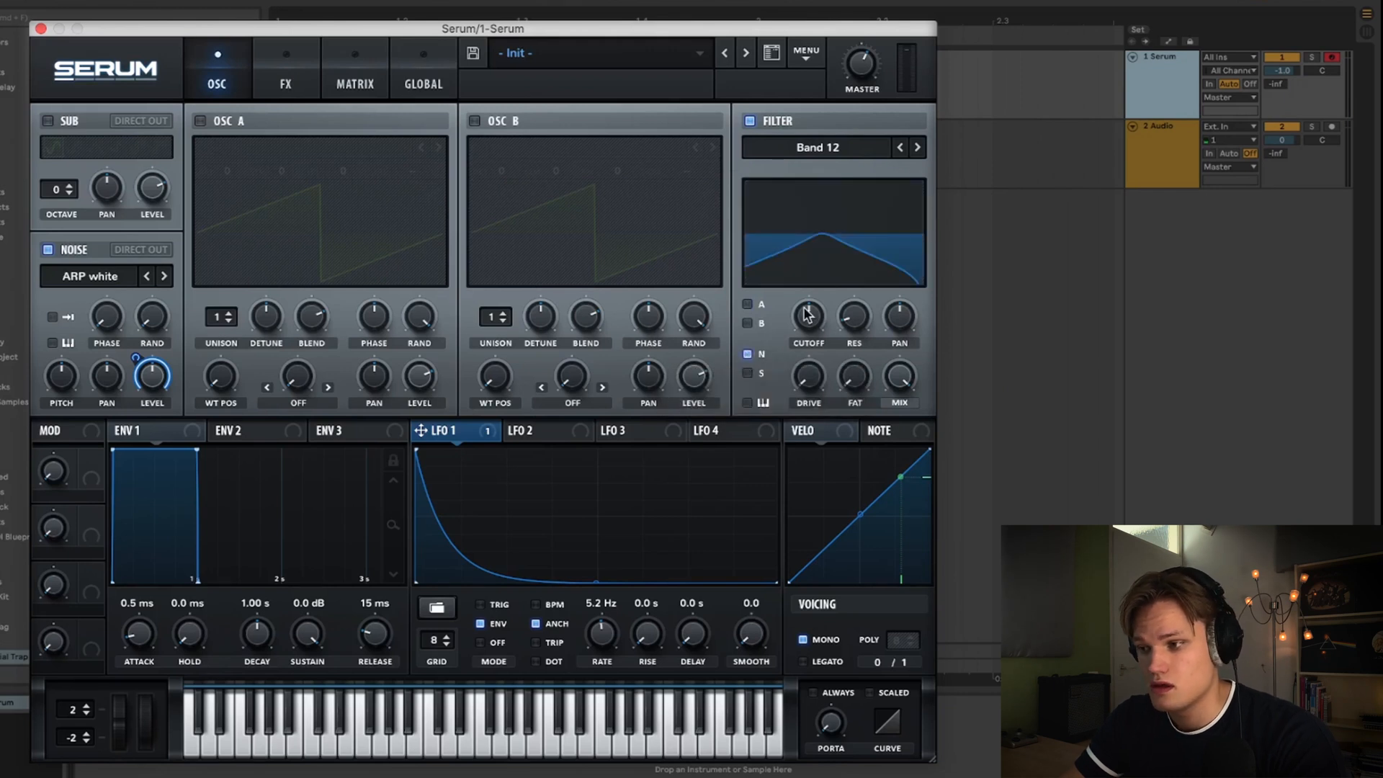
- Raise the filter cutoff to about 7500 Hz and increase its resonance, fat and drive
left_click_drag(807, 315, 860, 284)
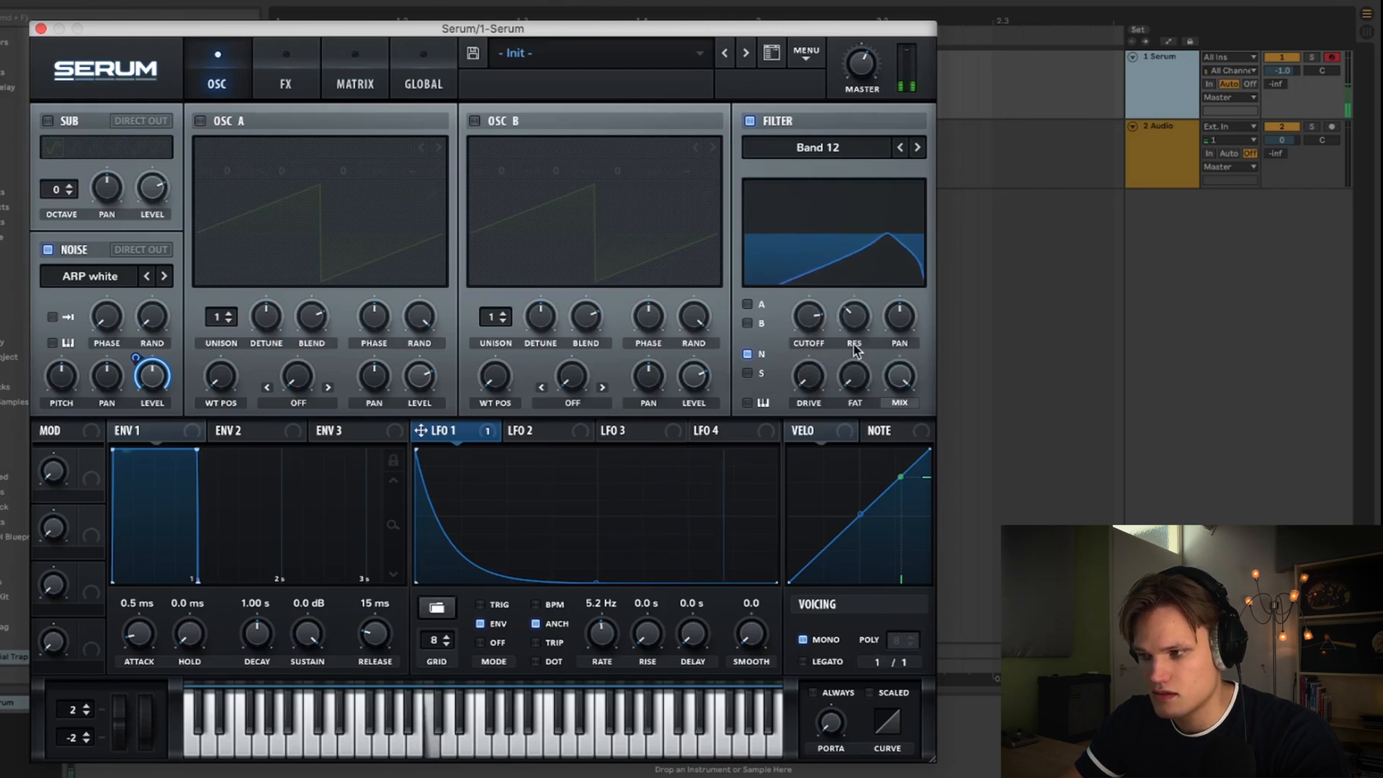
left_click_drag(815, 324, 812, 309)
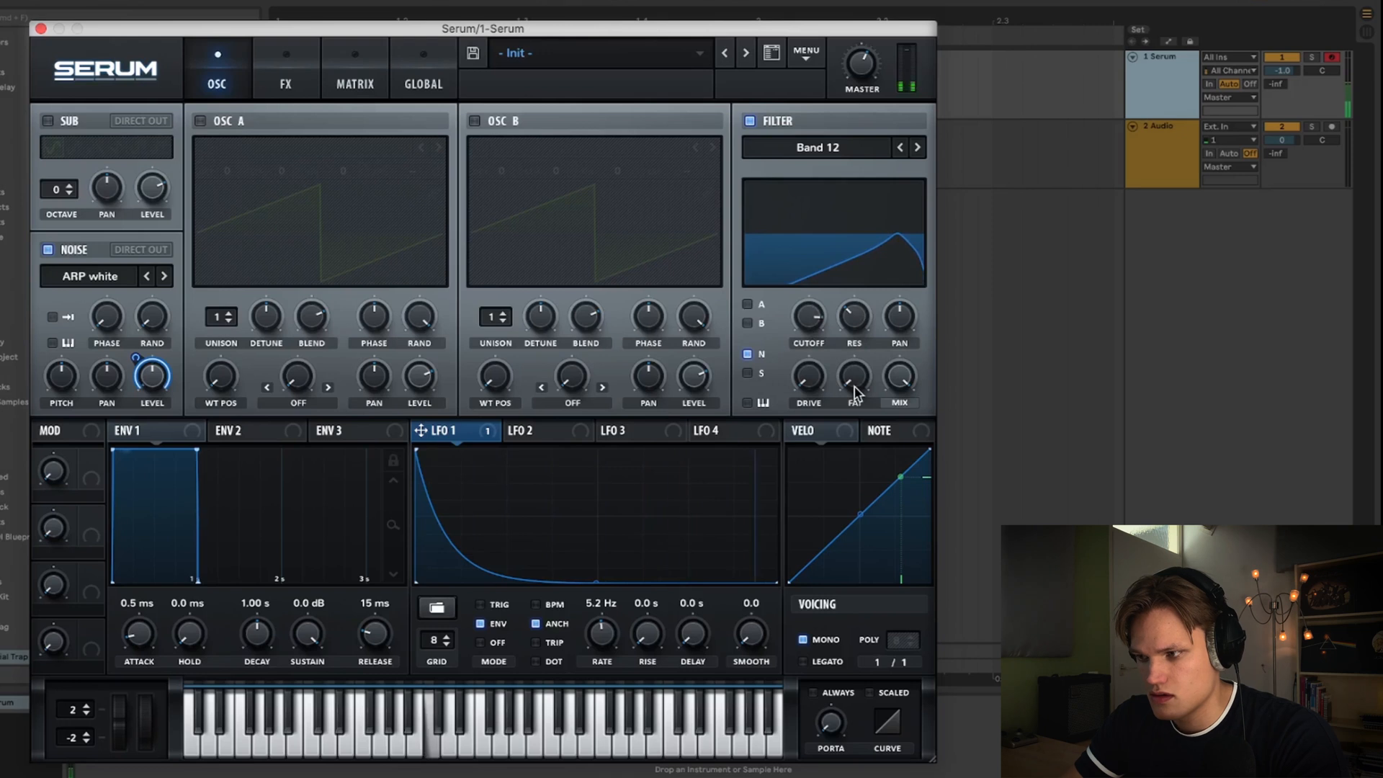
left_click_drag(854, 388, 853, 82)
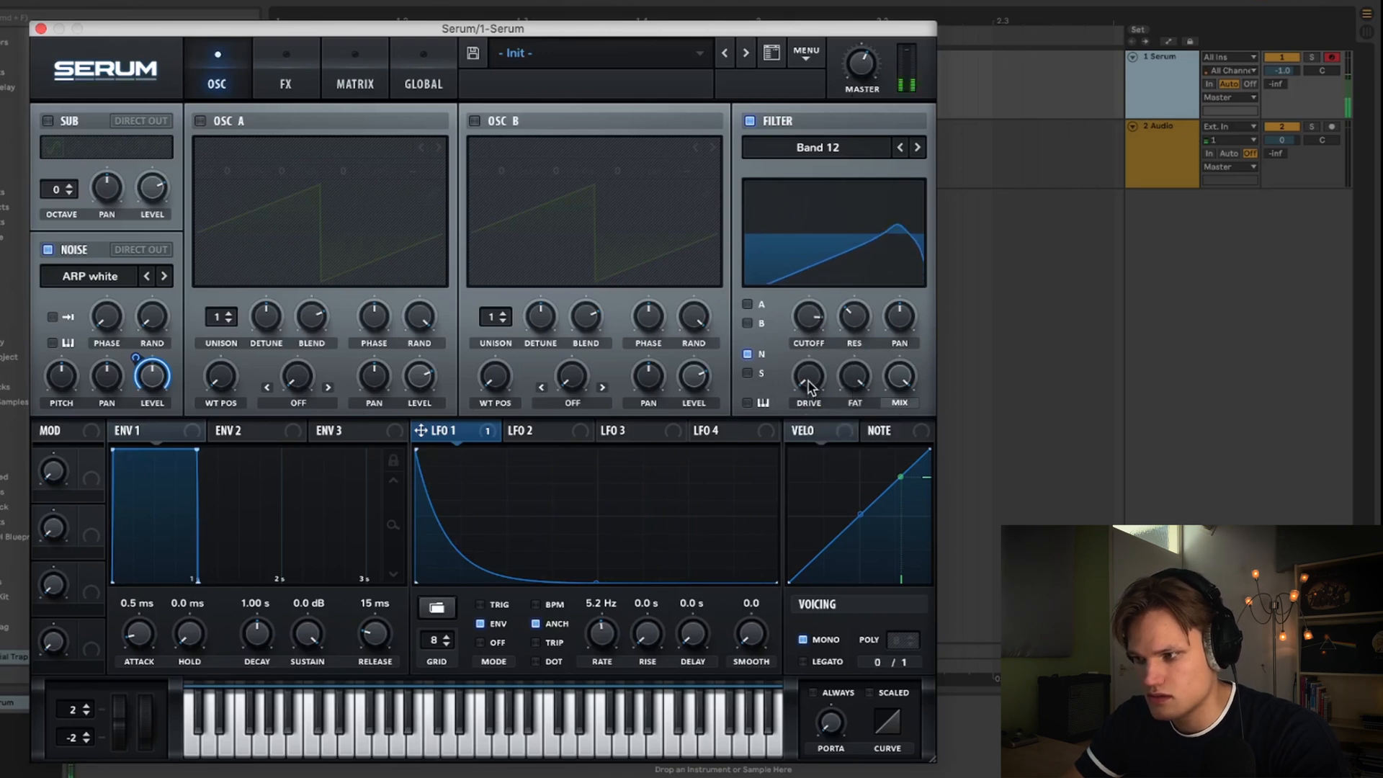
left_click_drag(810, 386, 816, 312)
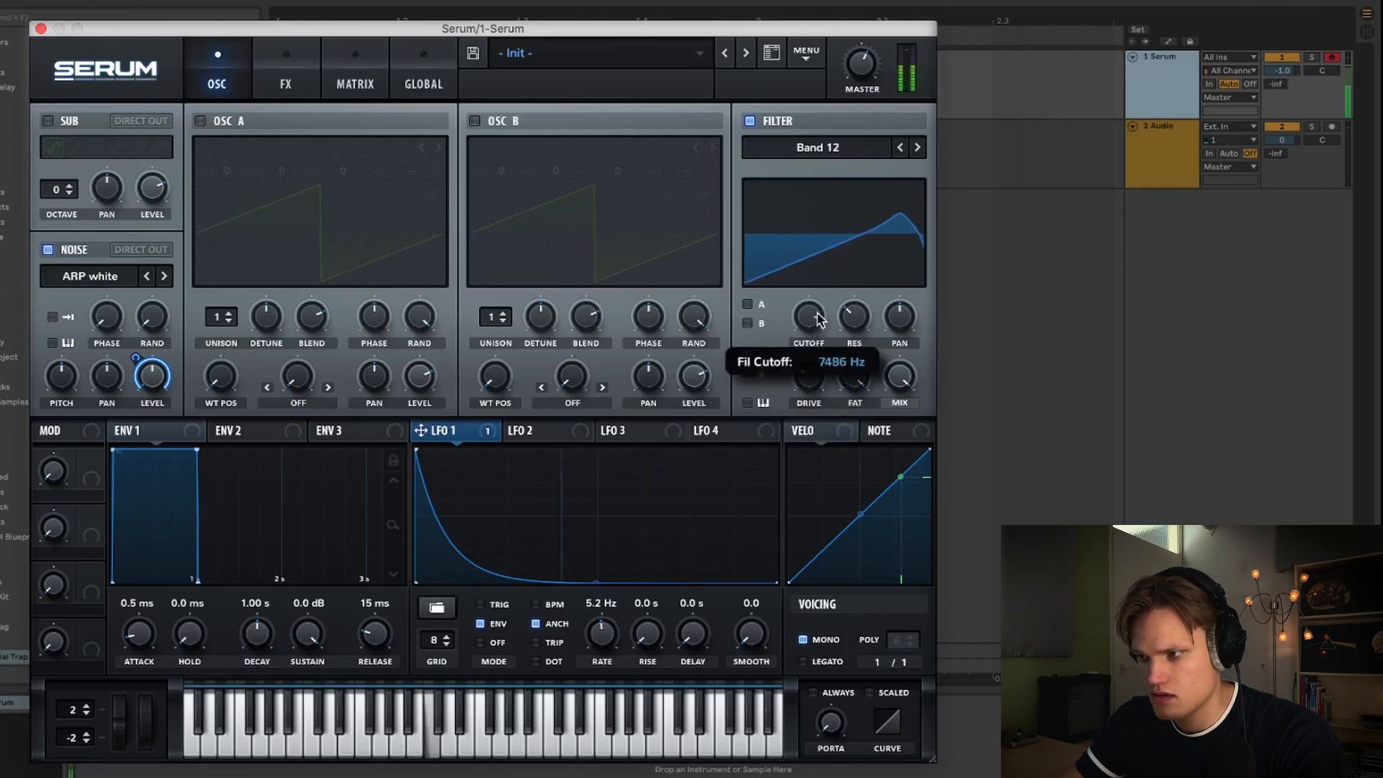
left_click_drag(807, 375, 806, 382)
left_click_drag(809, 315, 810, 319)
- Lengthen the envelope 1 attack to 1.8 ms
mouse_move(140, 639)
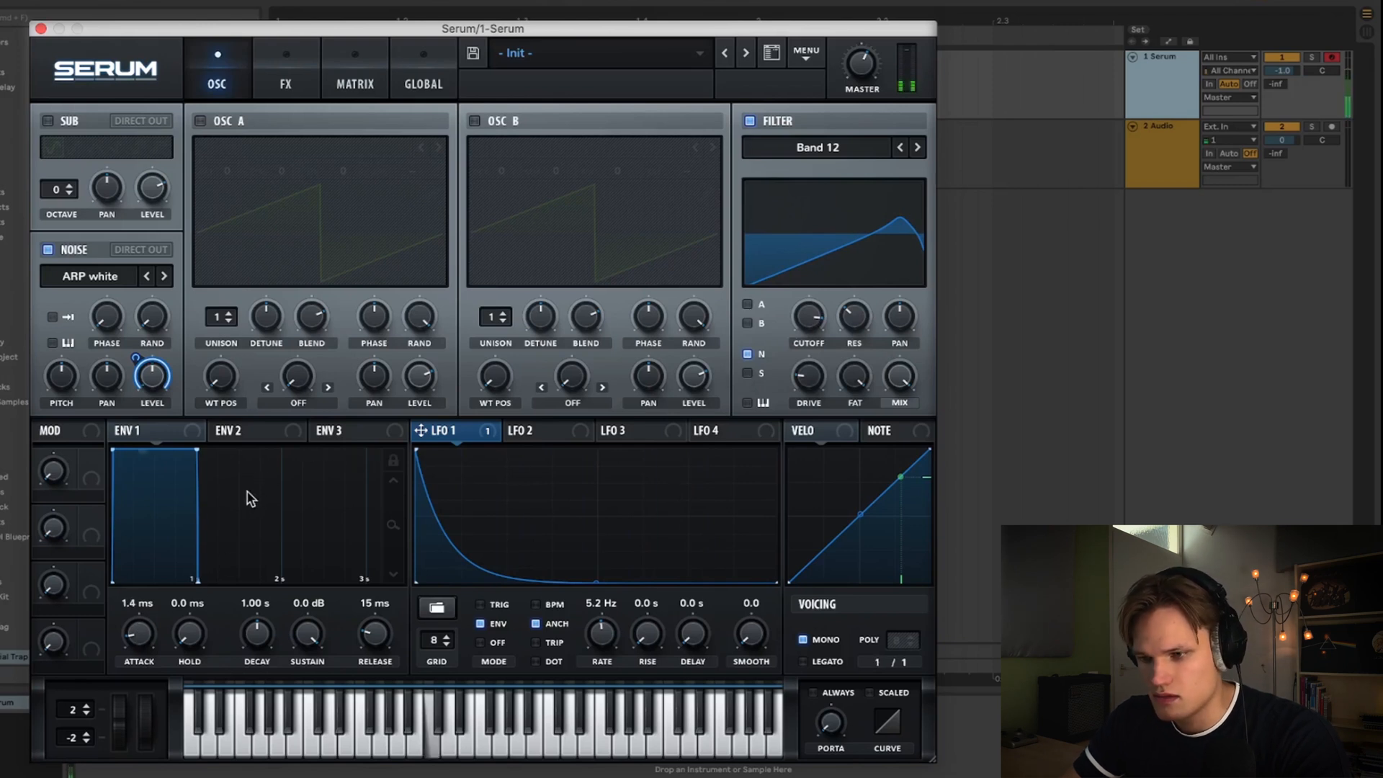
left_click_drag(146, 637, 146, 642)
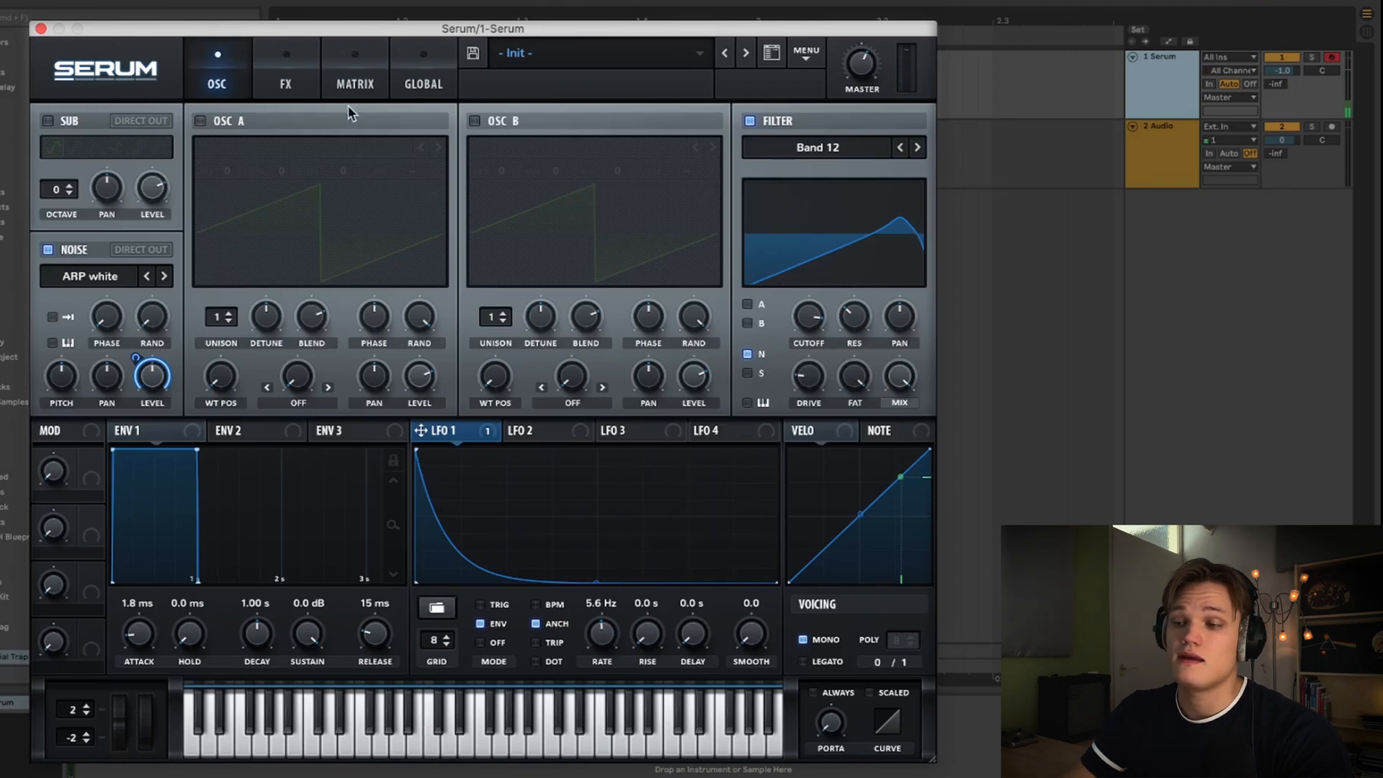
- Add a Distortion effect with the Asym type and adjust its mix
left_click(301, 68)
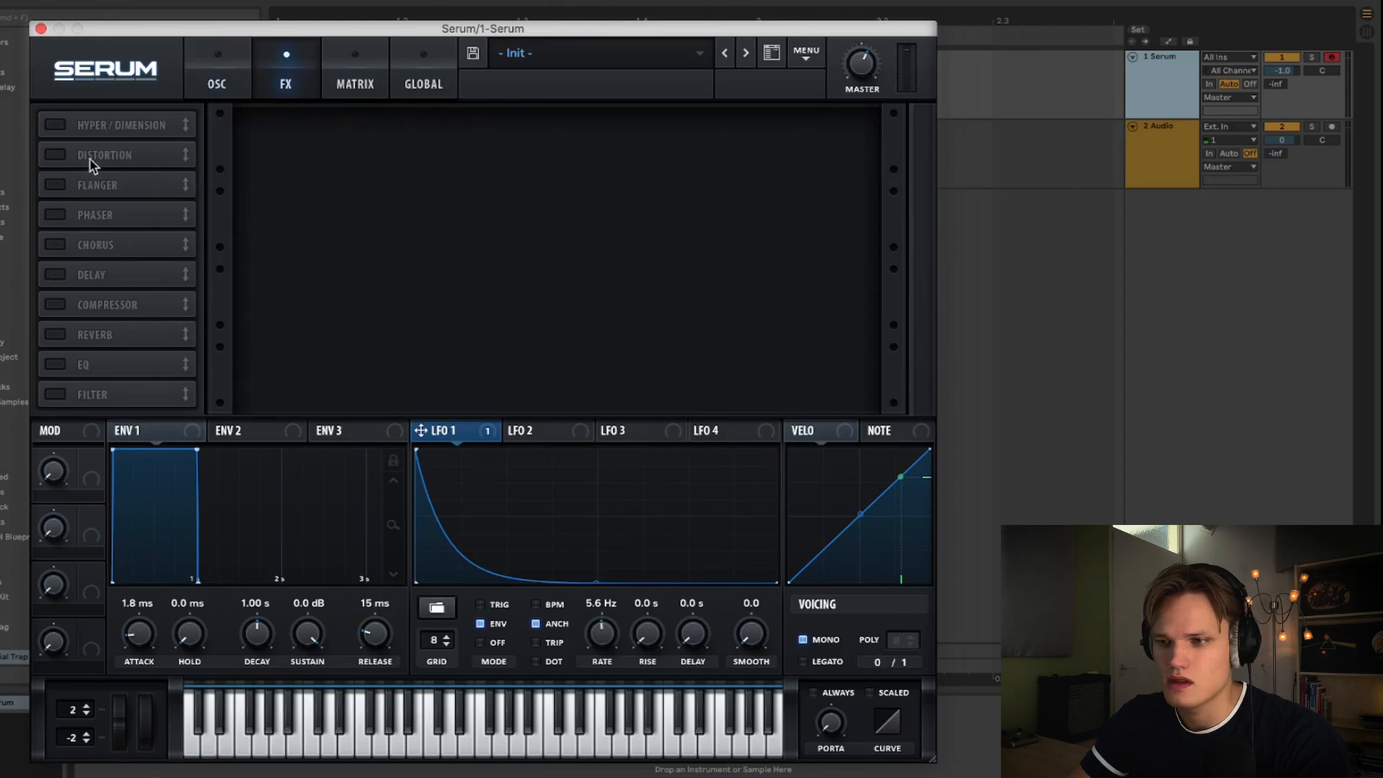
left_click(61, 155)
left_click(371, 147)
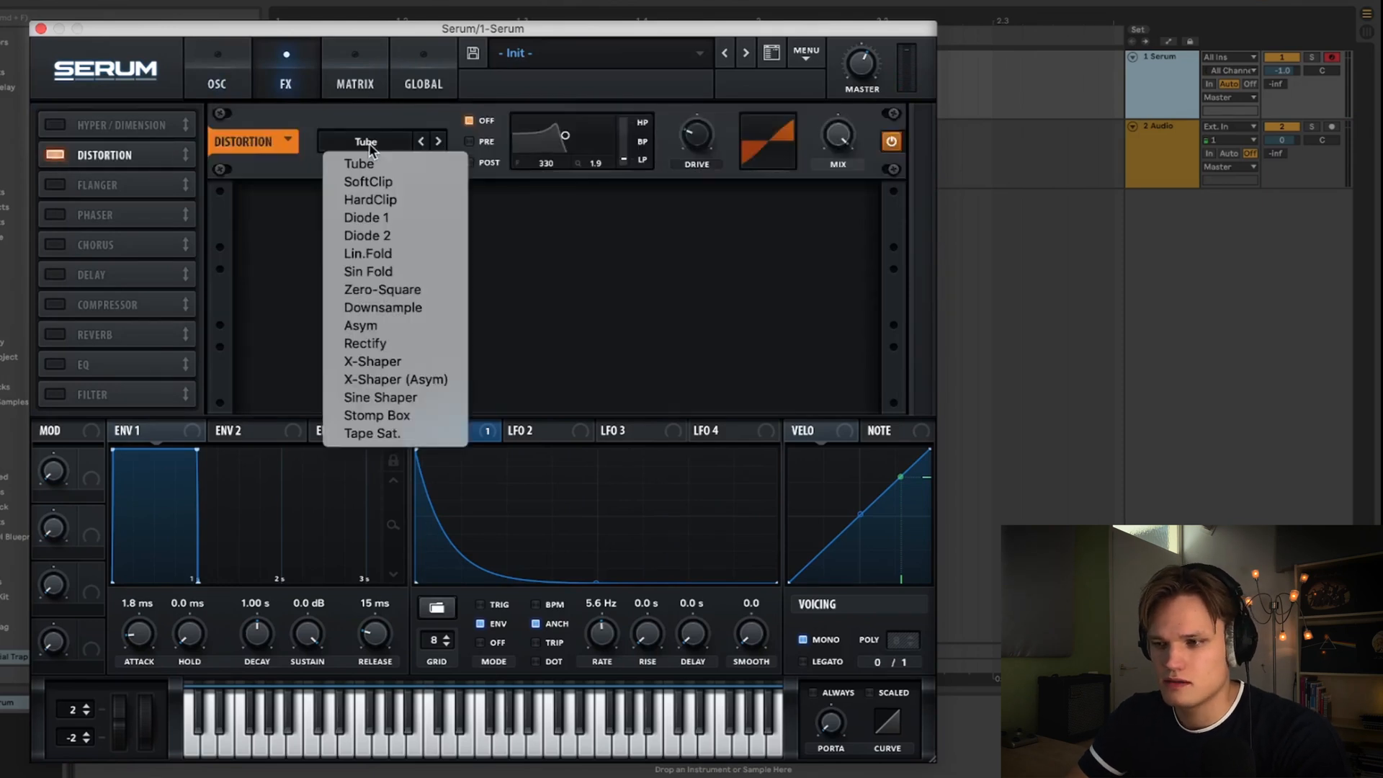
left_click(377, 328)
left_click_drag(832, 131, 790, 353)
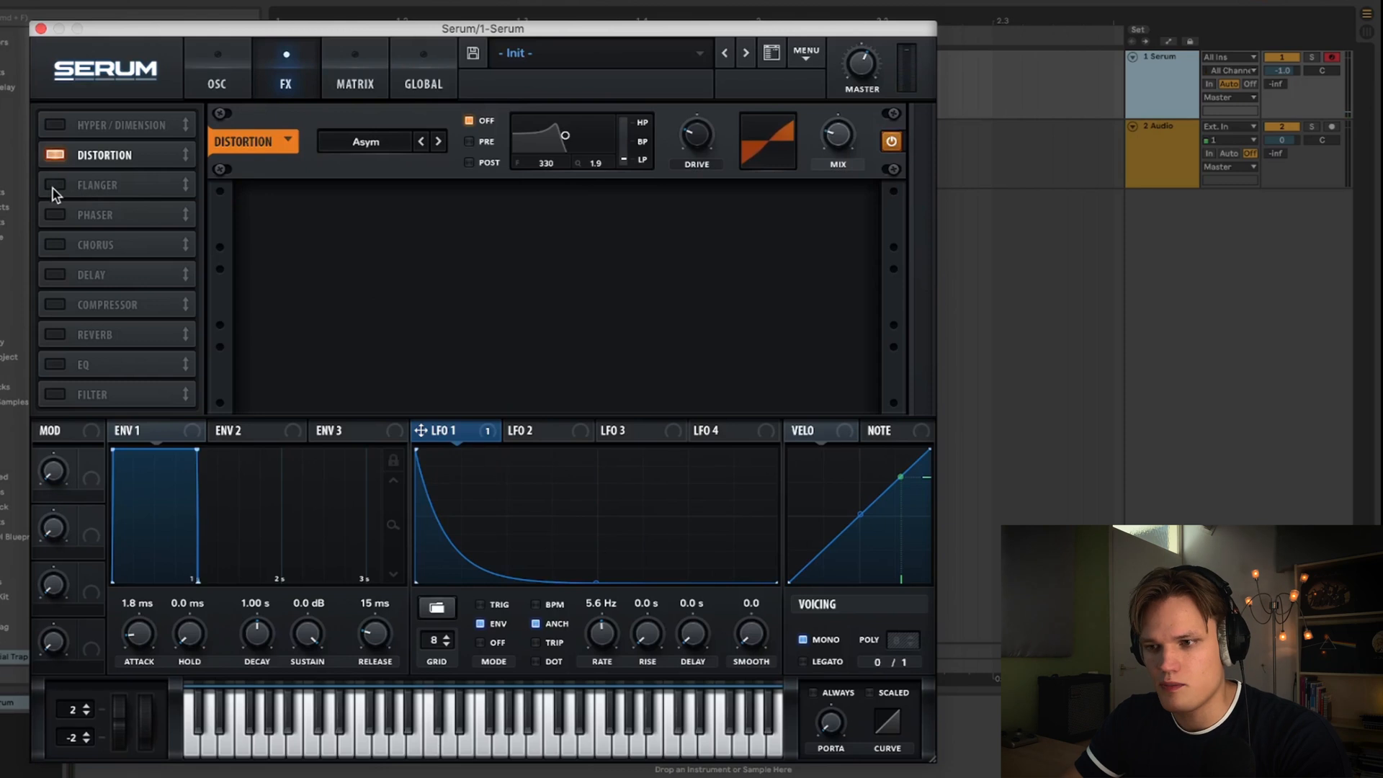
- Enable the Phaser and EQ effects, switching the EQ's first band to a low cut and raising its frequency
left_click(54, 216)
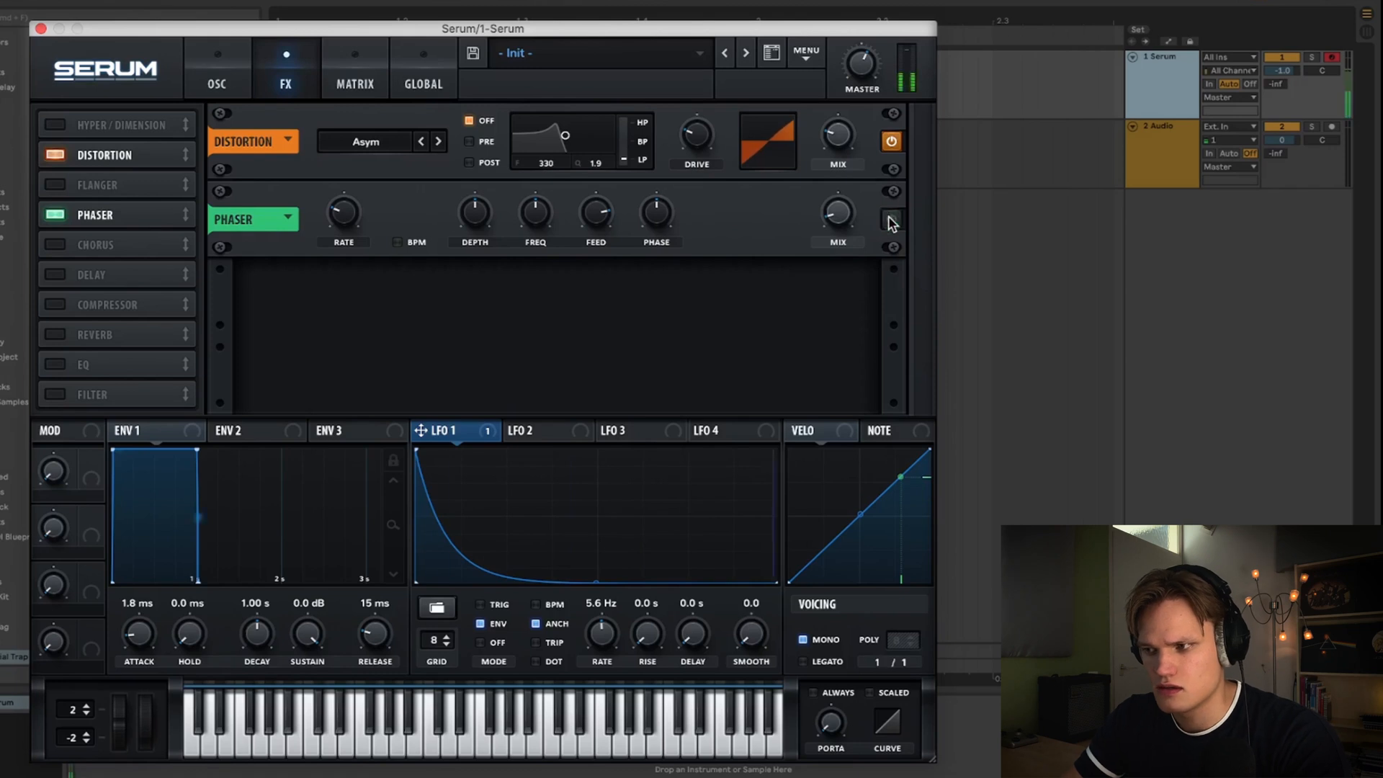
left_click(58, 366)
left_click(497, 317)
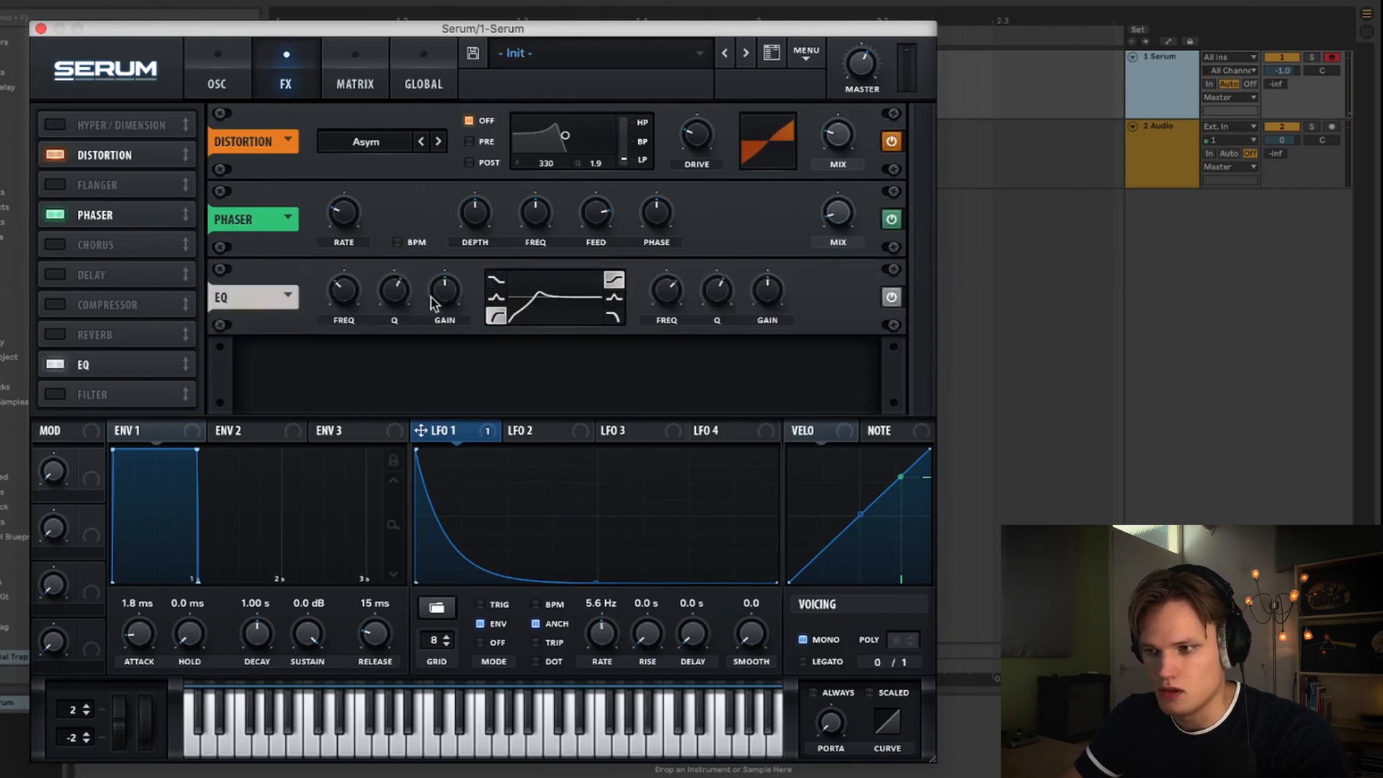
left_click_drag(344, 288, 357, 213)
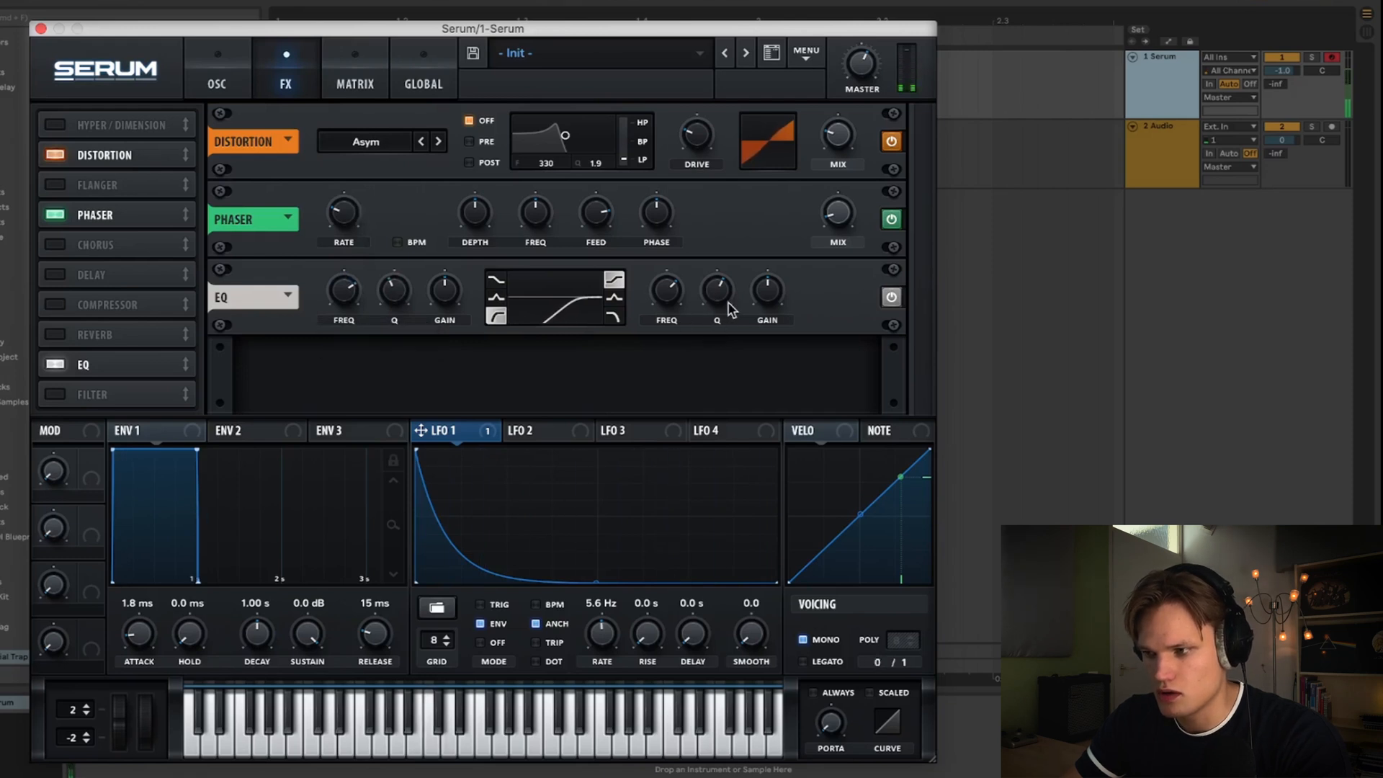
left_click(892, 297)
left_click(891, 297)
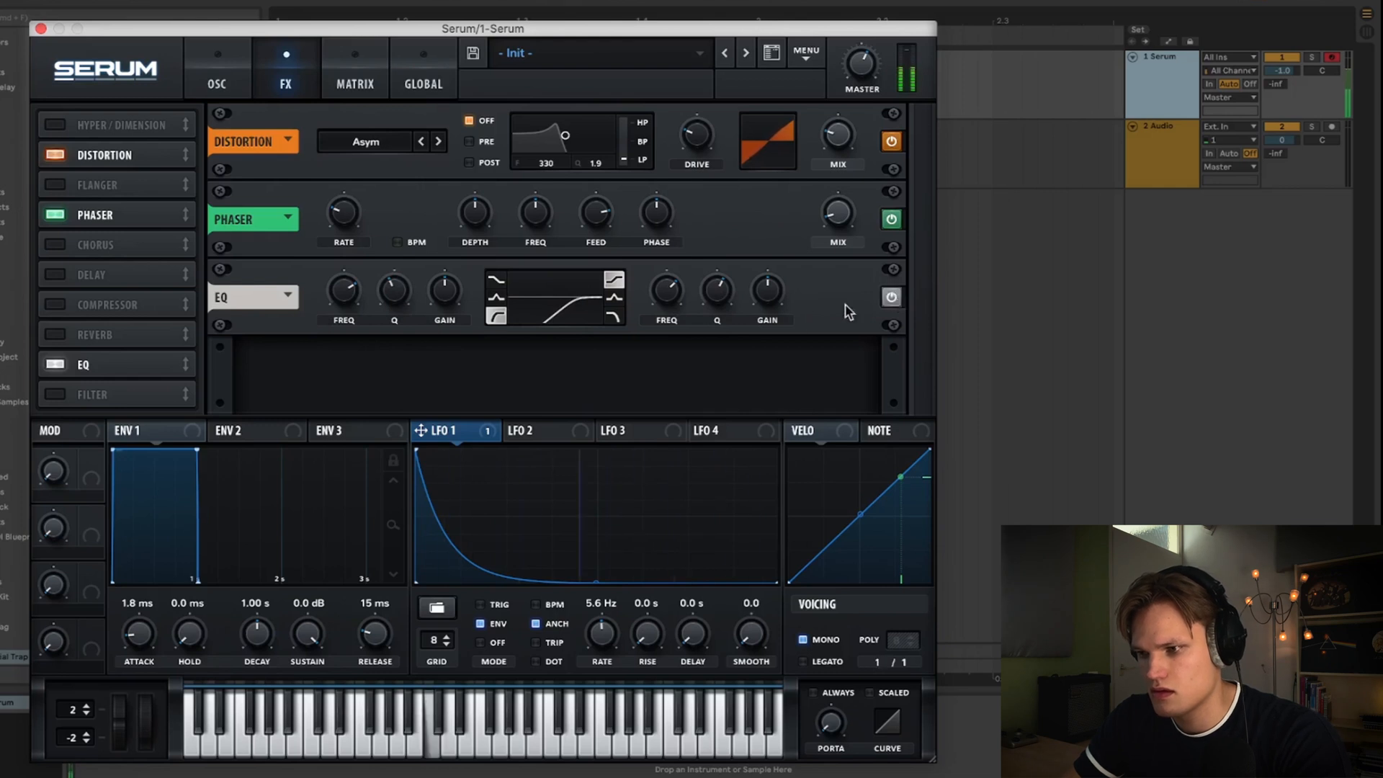
left_click_drag(336, 295, 336, 295)
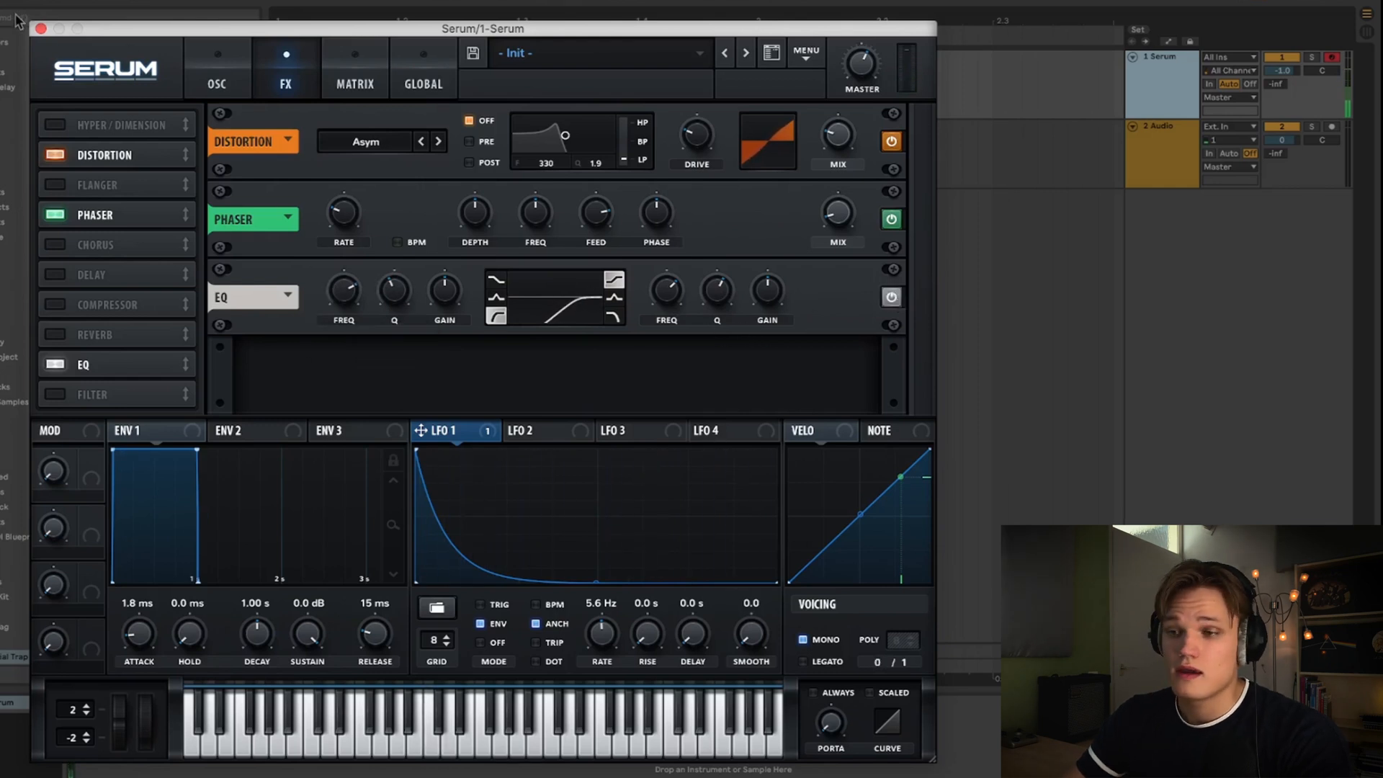
- Close Serum, arm the Audio track for recording and set its input to 1-Serum
left_click(40, 29)
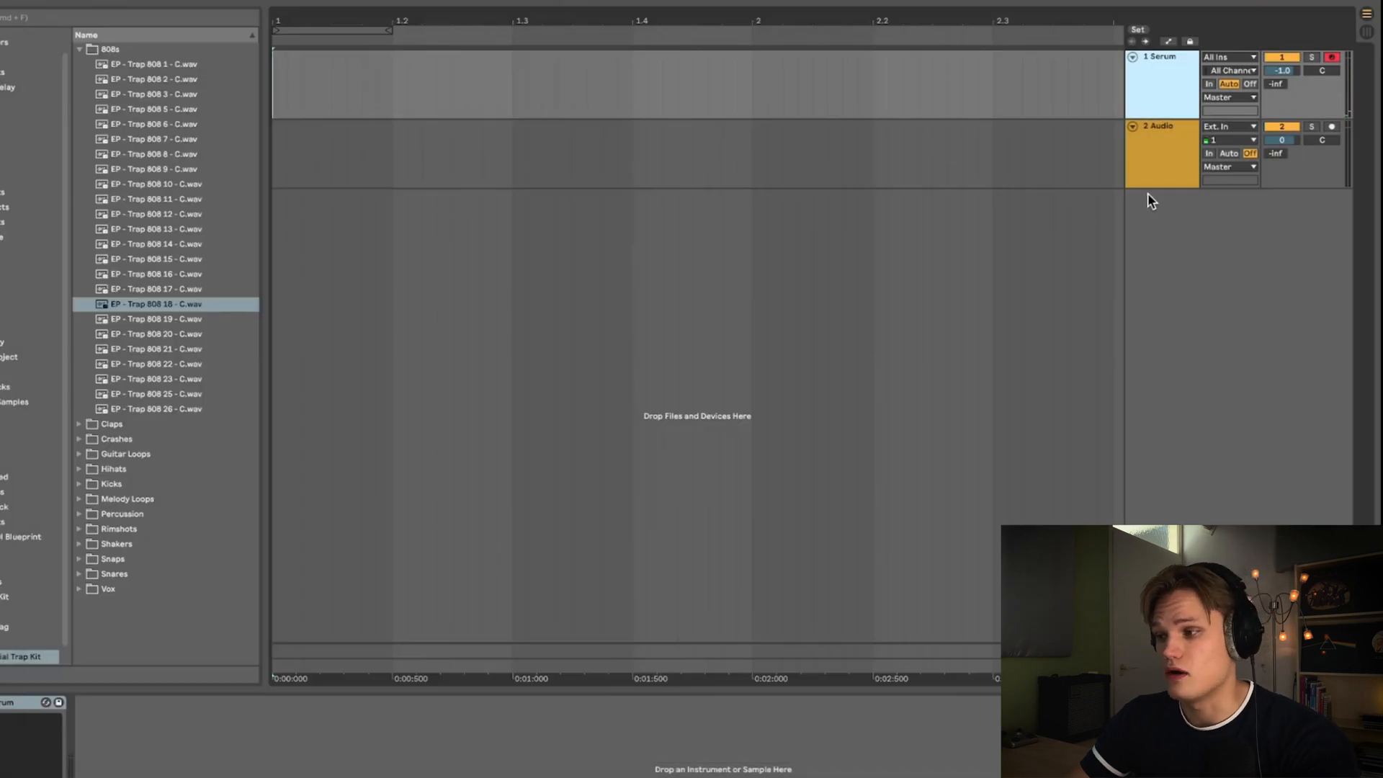
left_click_drag(1148, 189, 1148, 256)
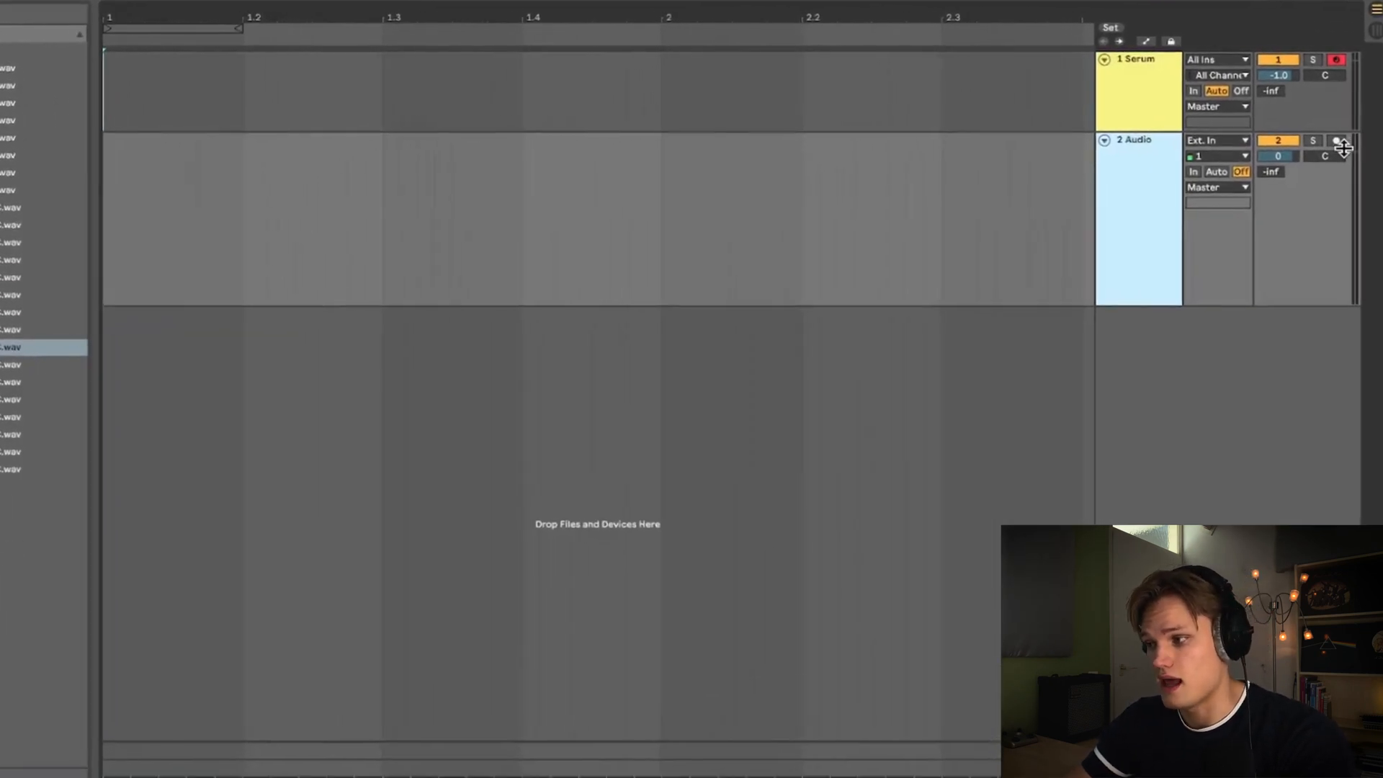
left_click(1336, 140)
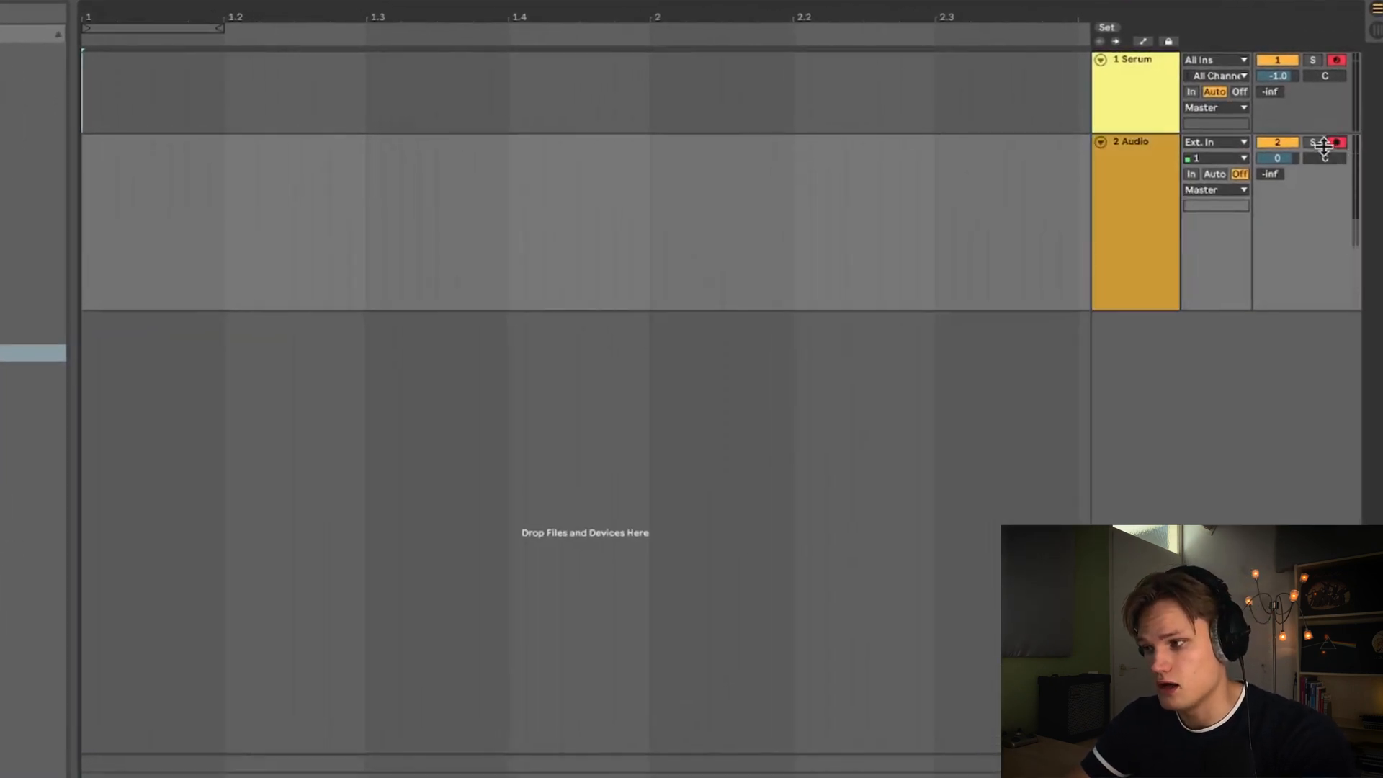
left_click(1207, 144)
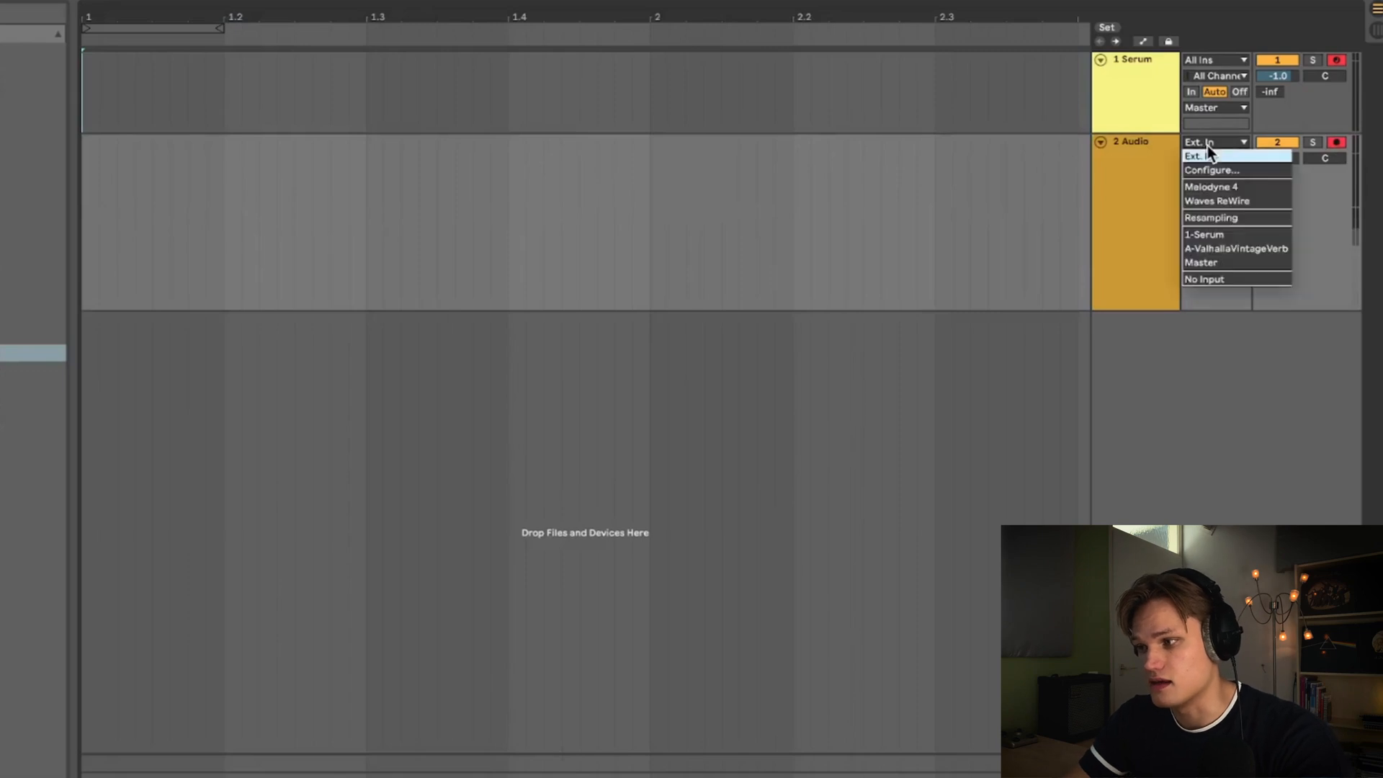
left_click(1212, 234)
- Record the Serum output onto the Audio track and delete everything after the first hit
key("F9")
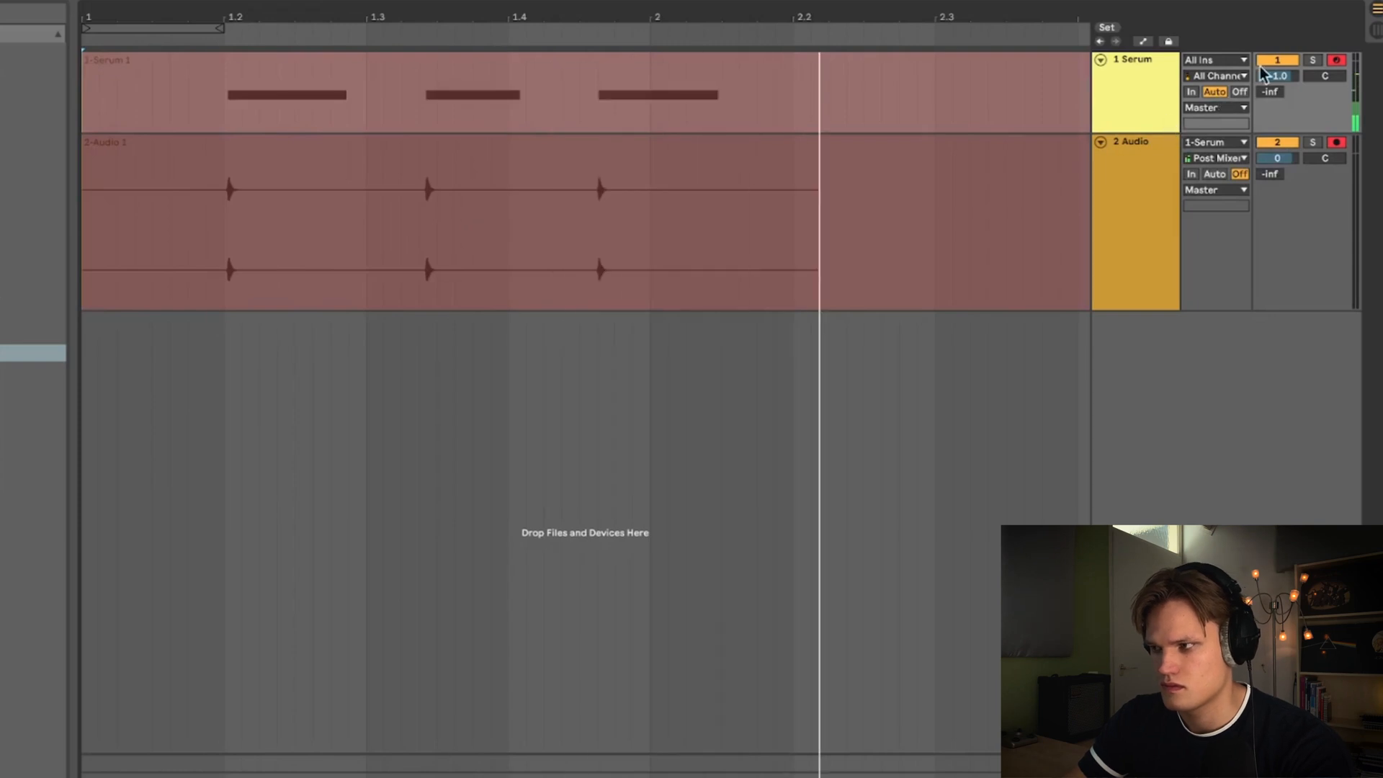
key("space")
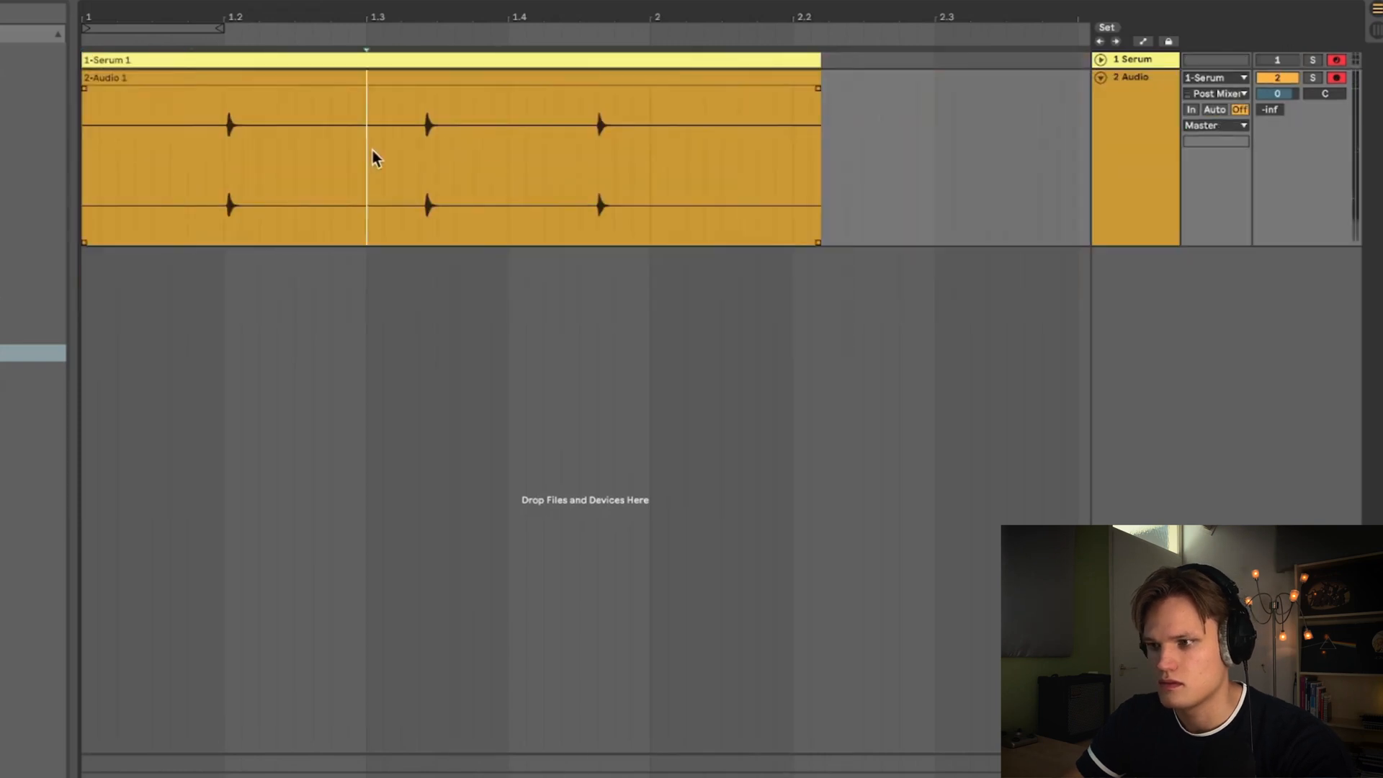
left_click_drag(373, 149, 937, 114)
key("Delete")
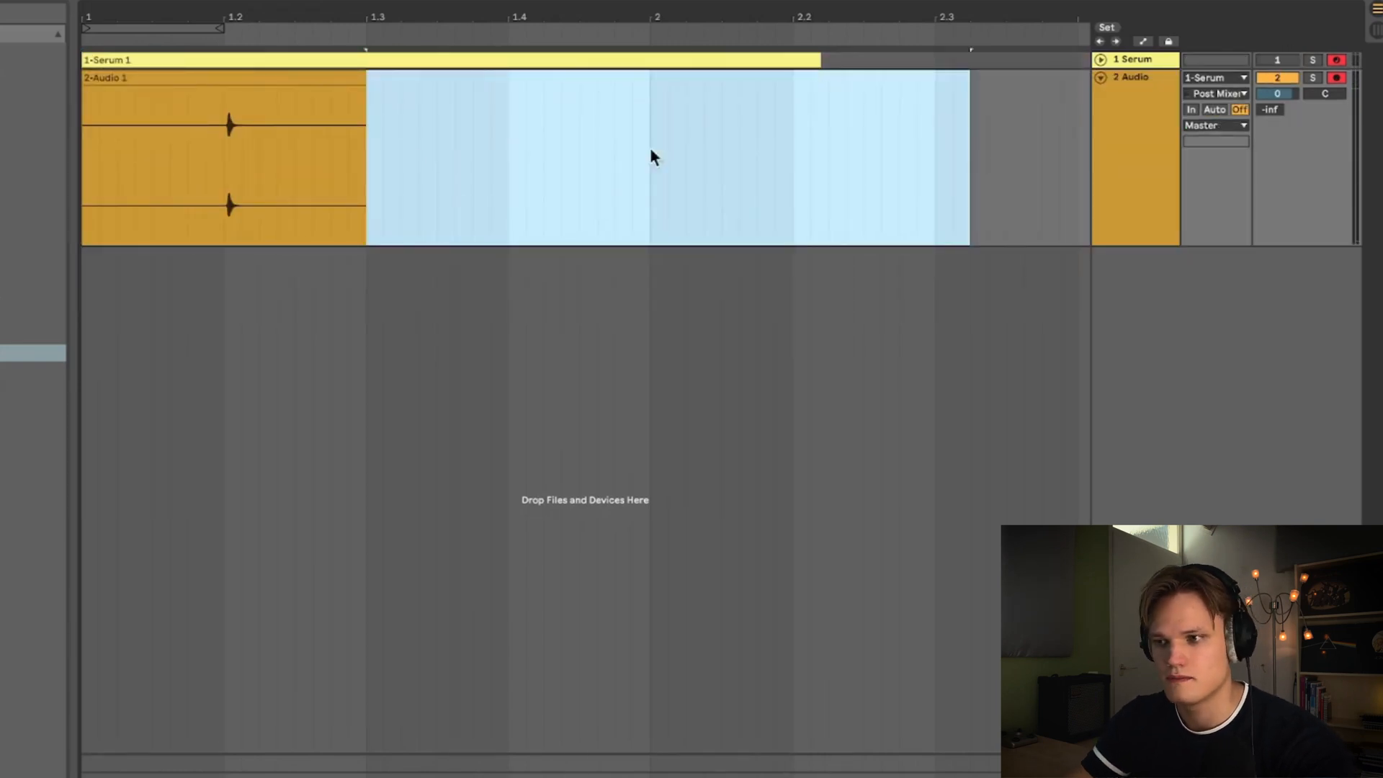
- Split the recording at the hit's onset, delete the silence before it and move the hit to the start
left_click(203, 135)
key("plus")
key("plus")
key("plus")
left_click(532, 170)
key("super+e")
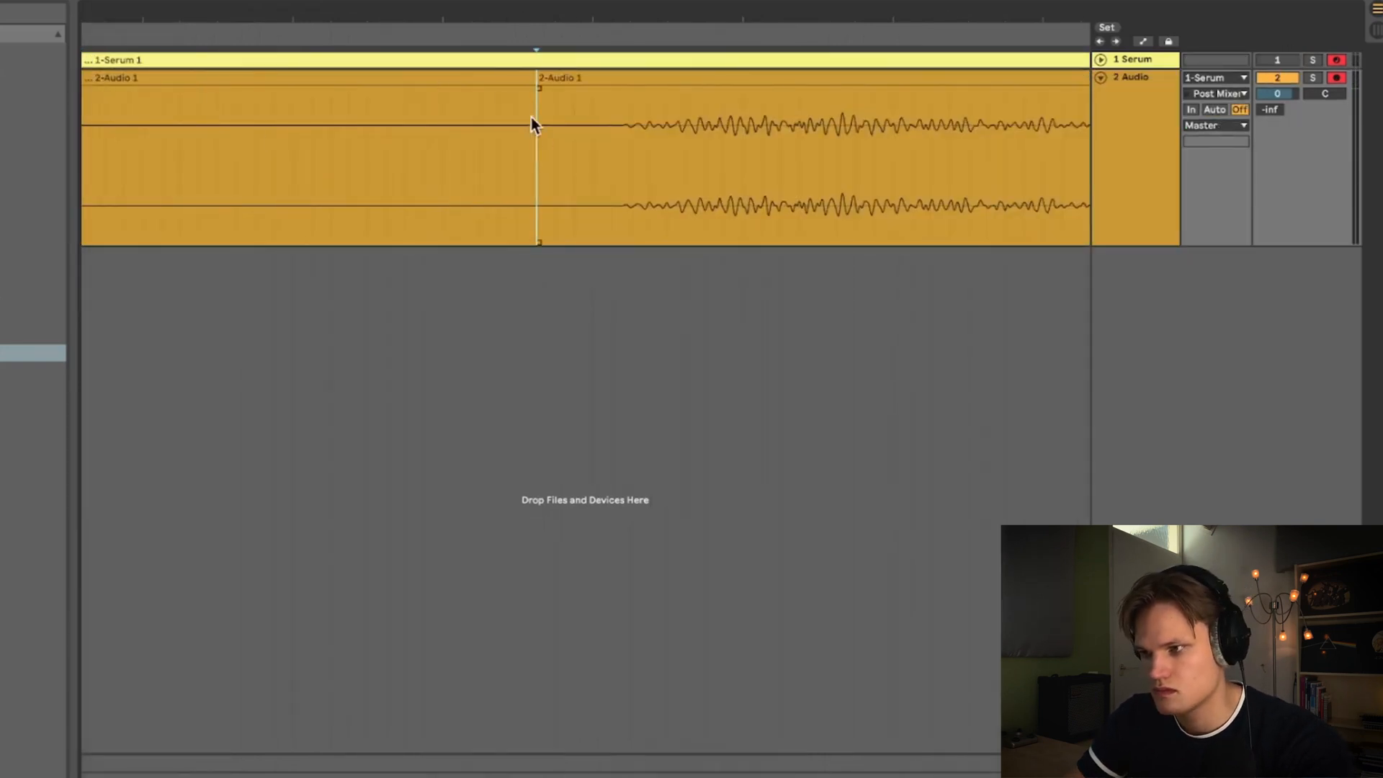
left_click(491, 75)
key("Delete")
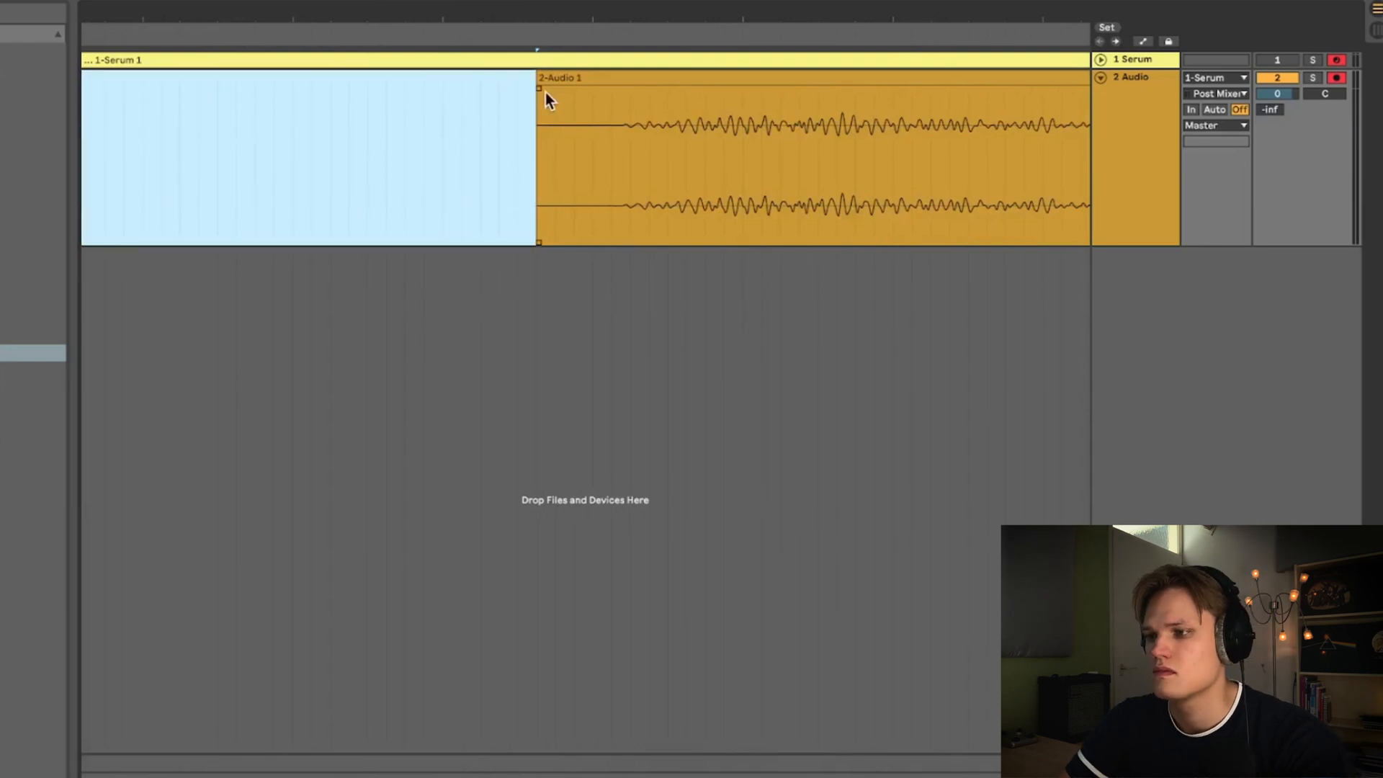
left_click_drag(546, 90, 605, 89)
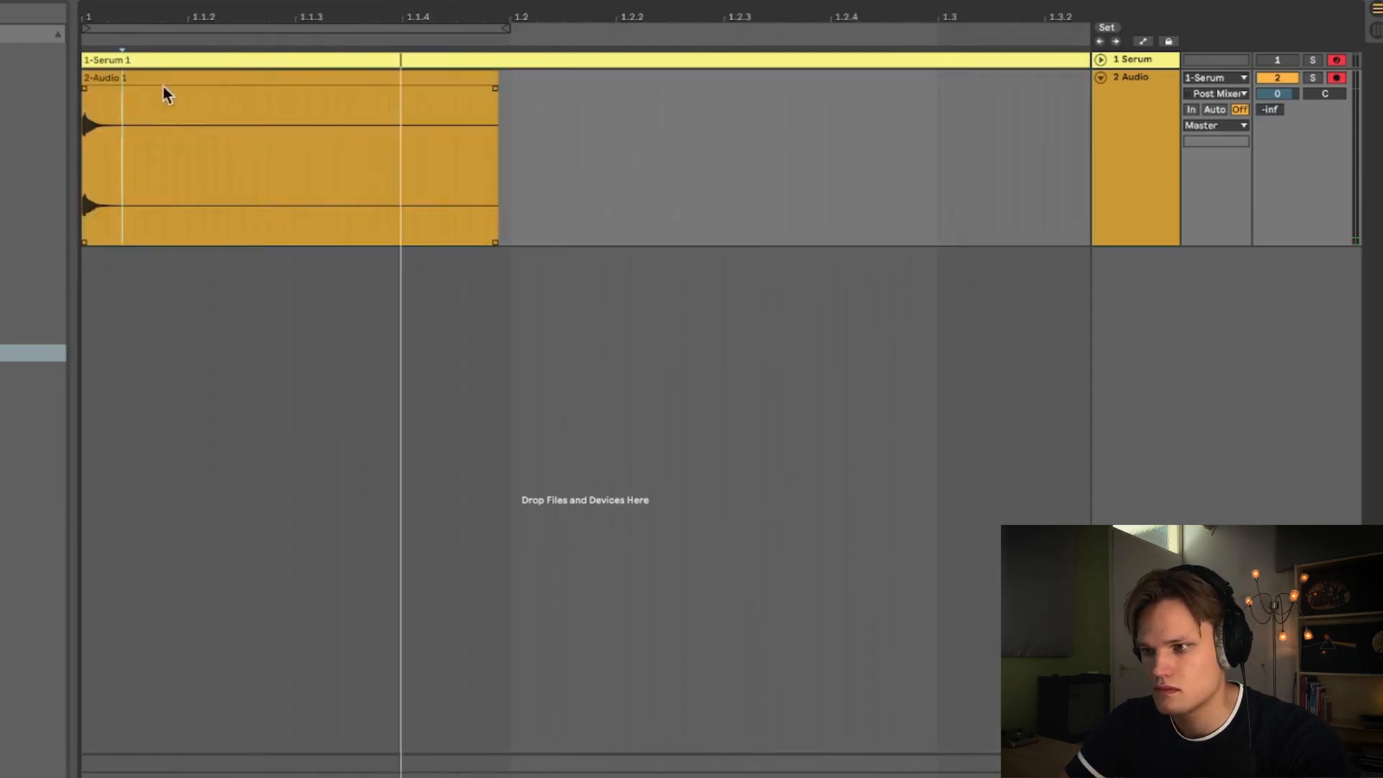
- Shorten the hit by splitting off and deleting its tail, adding a fade-out to the clip
key("super+e")
left_click(186, 77)
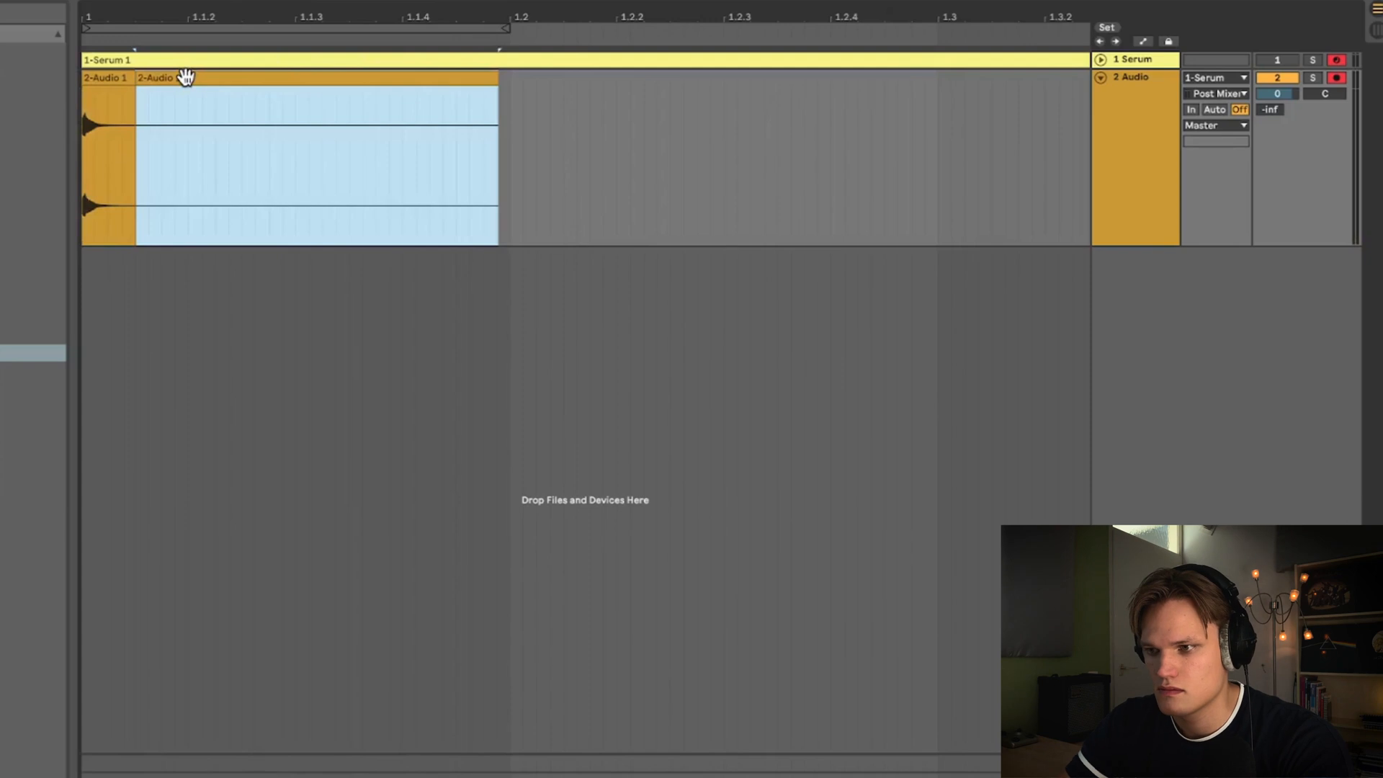
key("Delete")
left_click(106, 99)
key("Home")
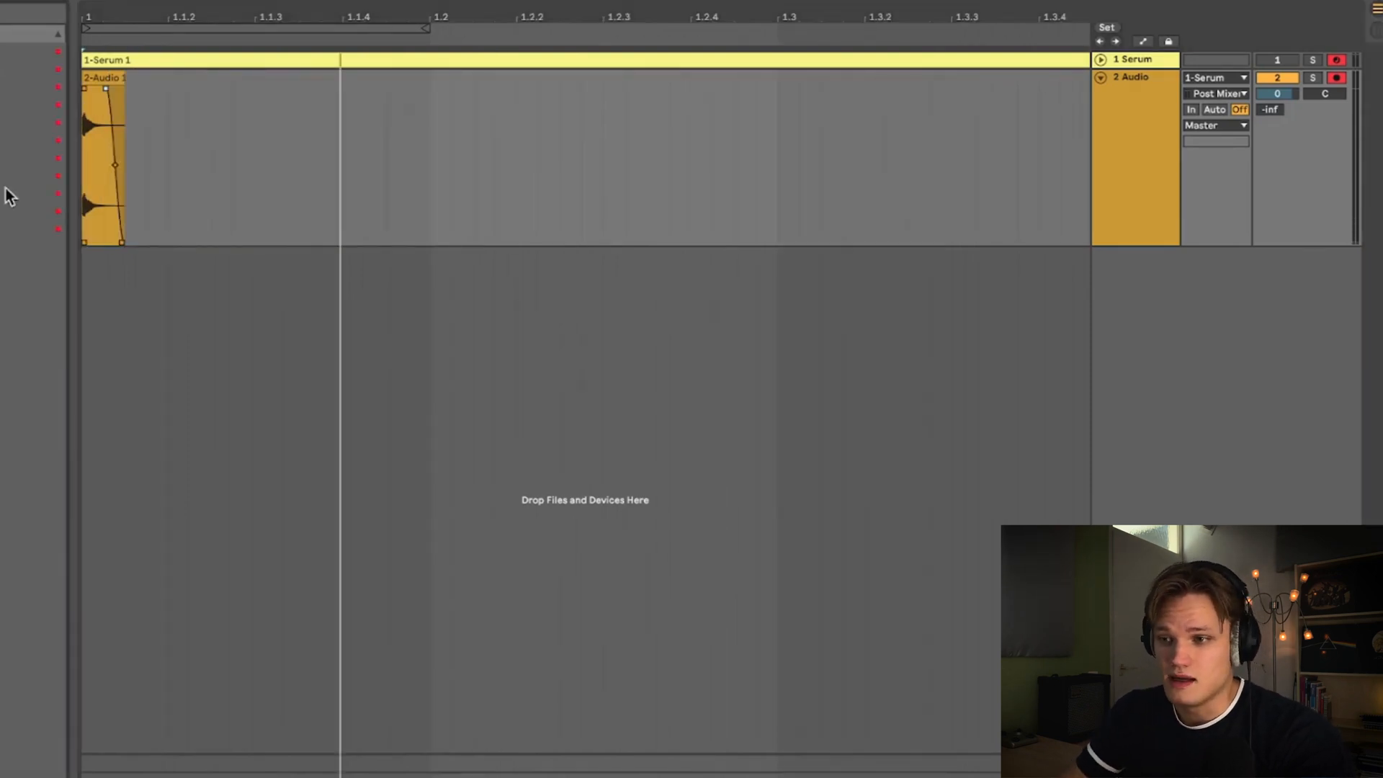
- Load FabFilter Pro-Q 3 on the Audio track and add a low cut at about 2.4 kHz
double_click(85, 117)
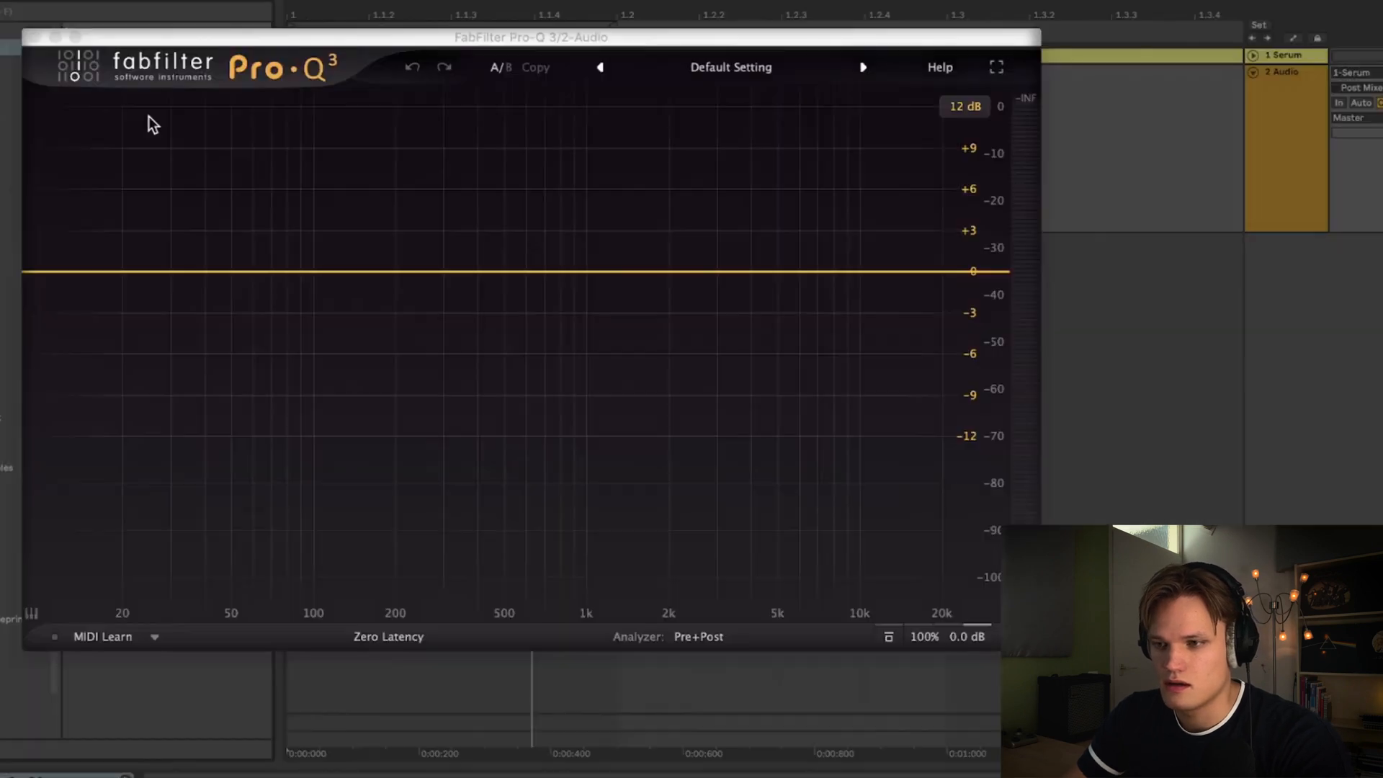
left_click_drag(84, 266, 692, 274)
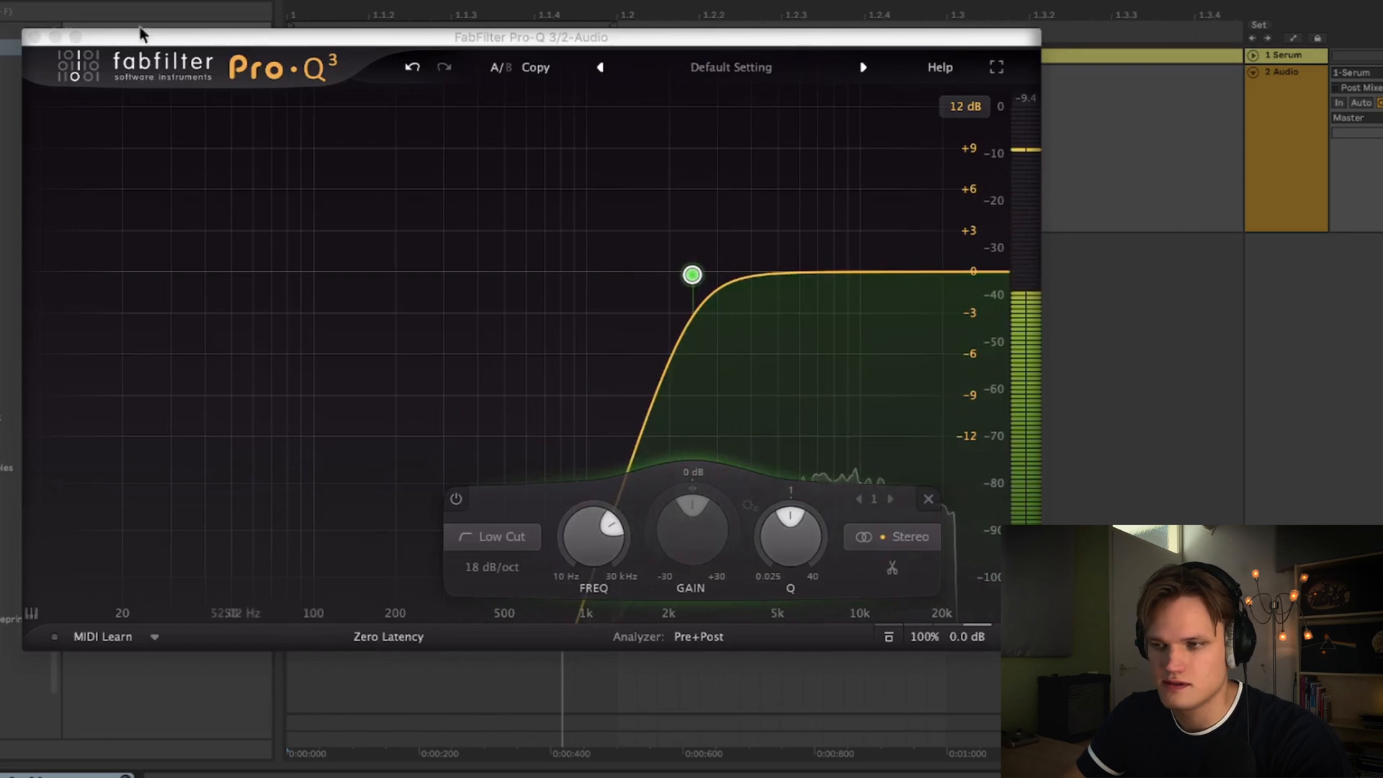
- Load Polyverse Wider on the Audio track and set its width to 100%
left_click(33, 36)
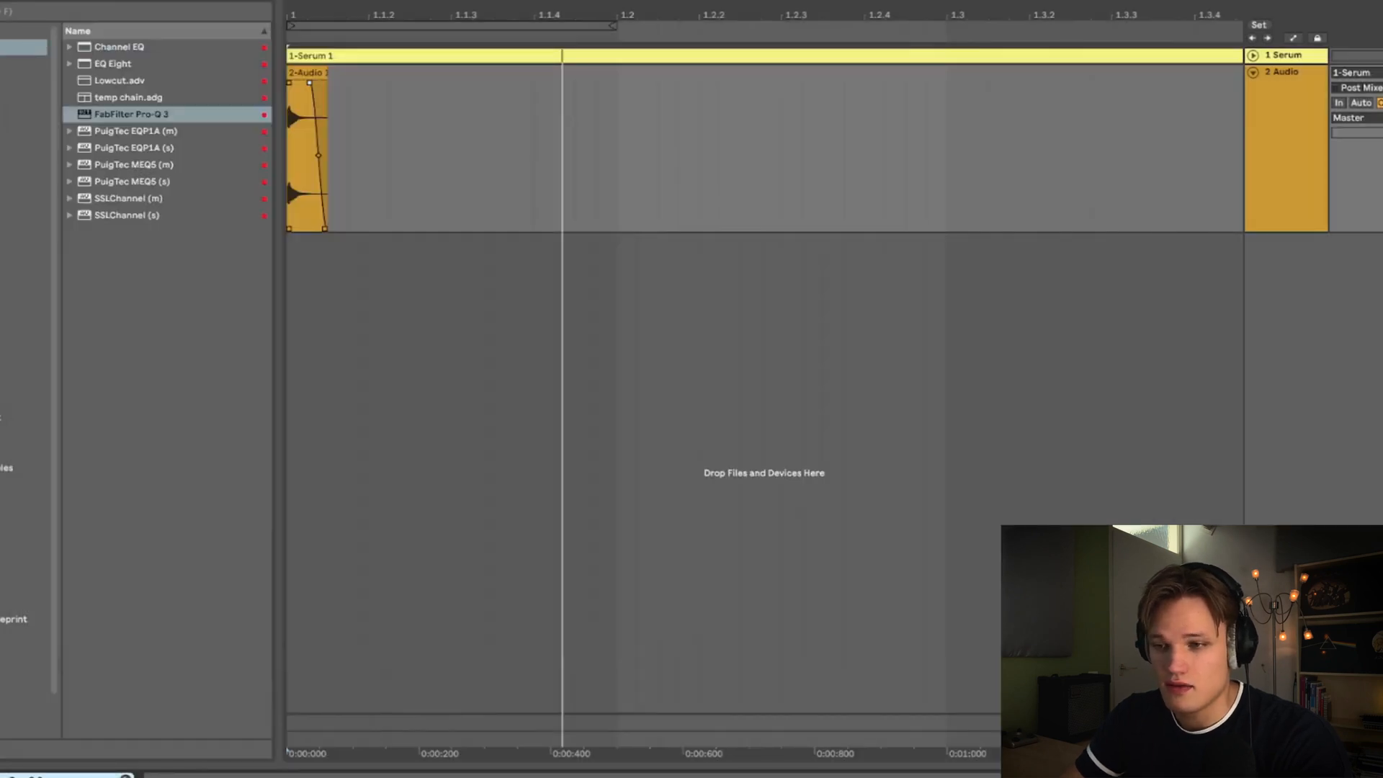
left_click(23, 131)
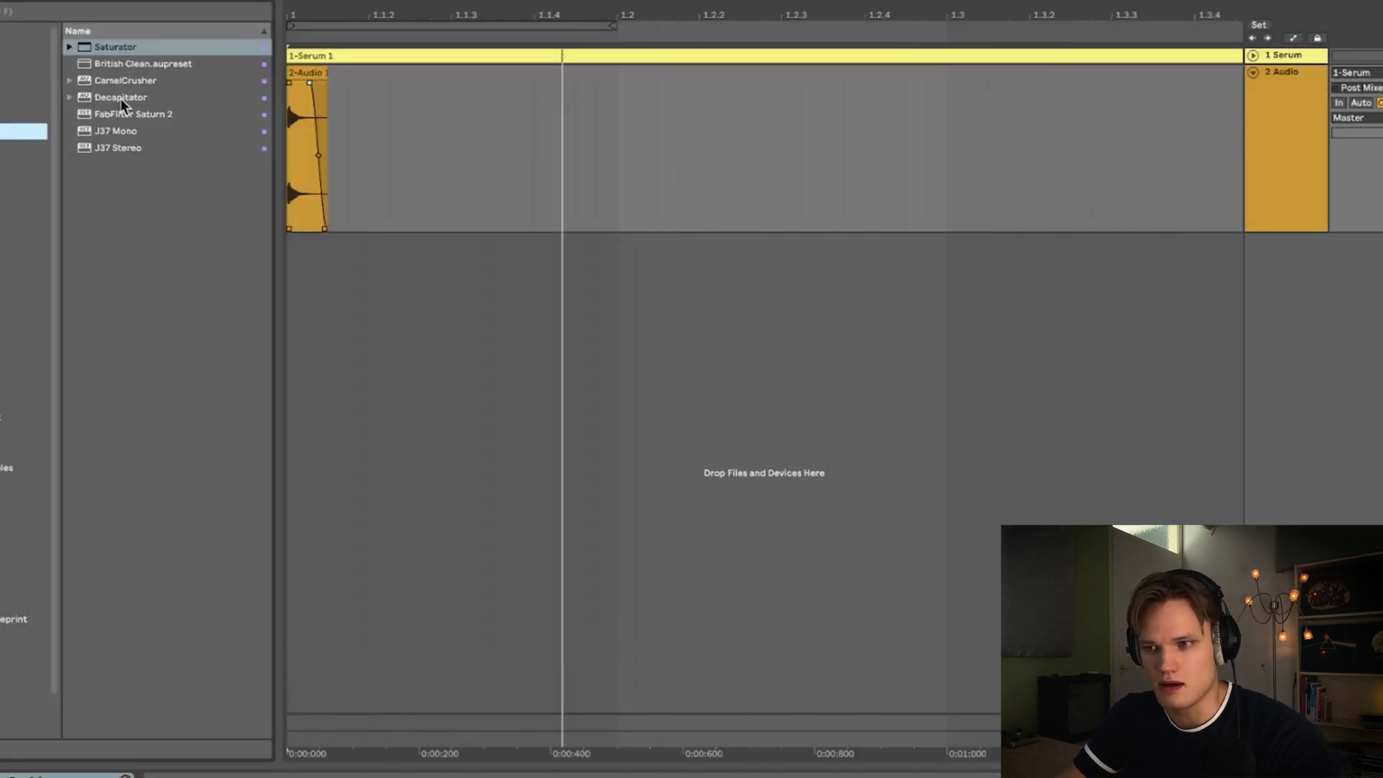
left_click(15, 148)
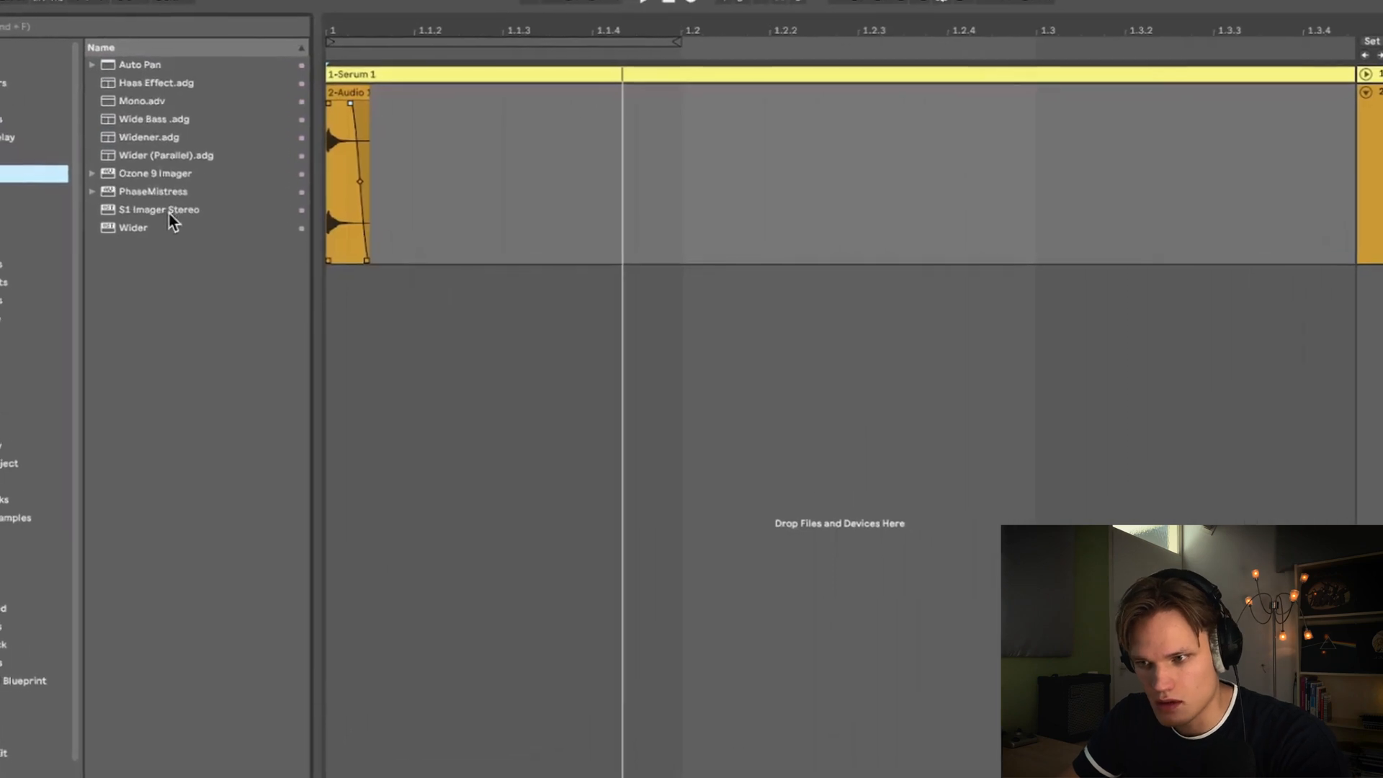
double_click(108, 198)
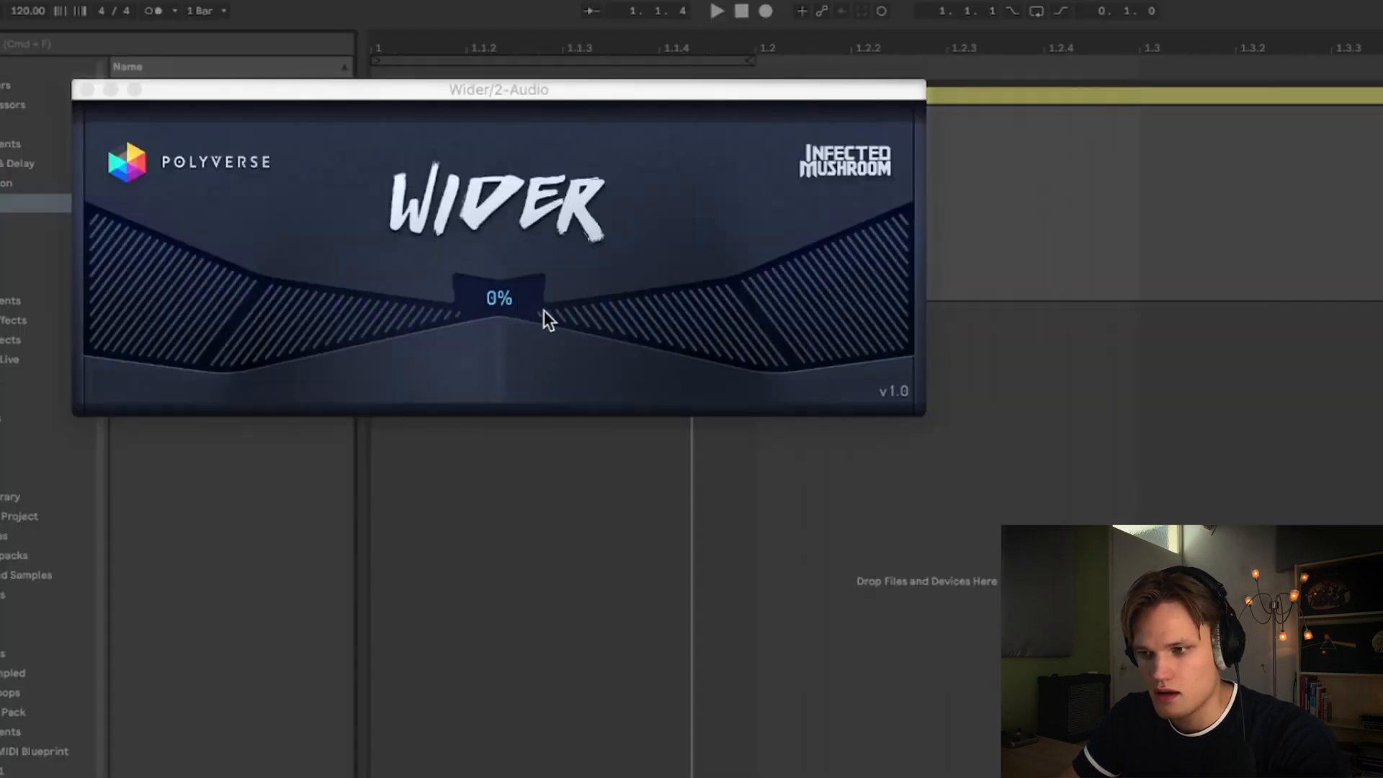
double_click(546, 312)
key("space")
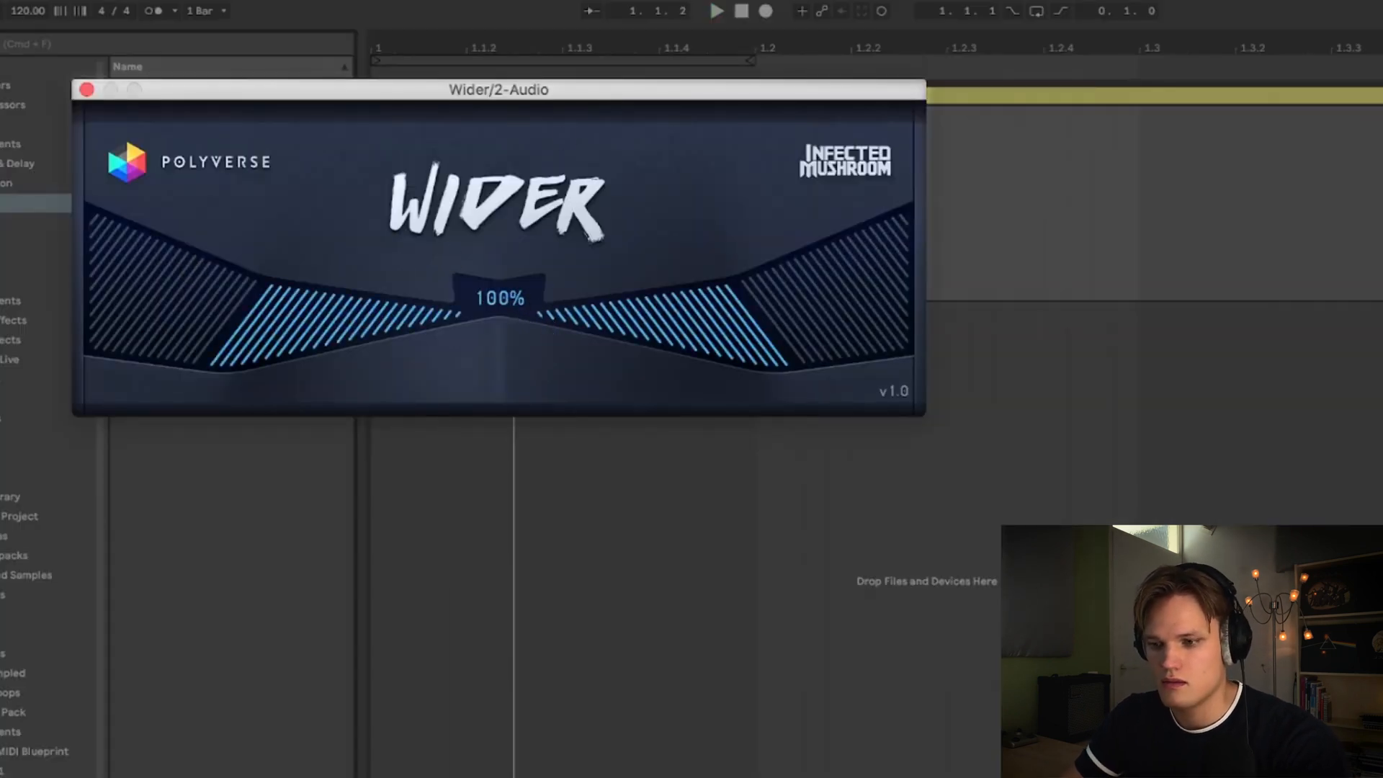
left_click(87, 90)
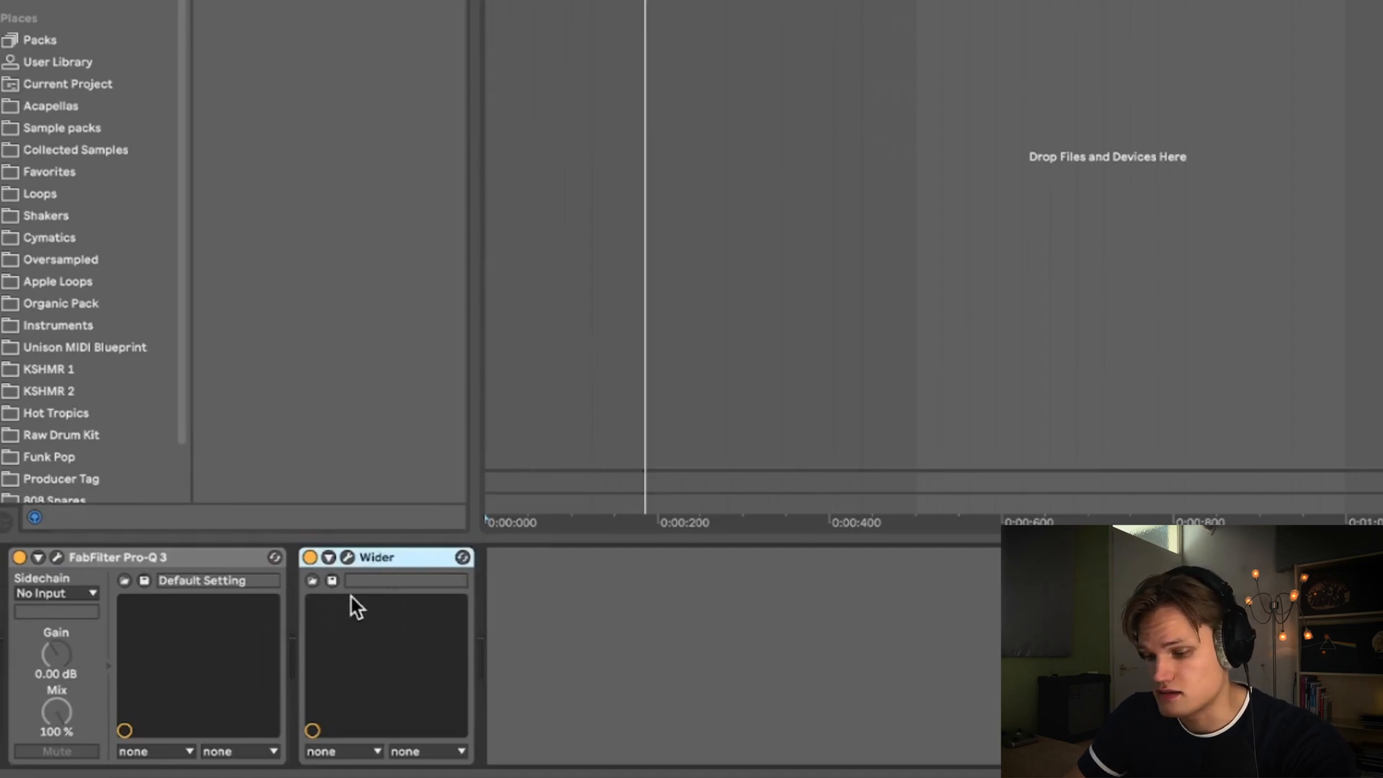
- Group Wider into an Audio Effect Rack, add a parallel dry chain, and lower the wider chain to -22.6 dB
key("super+g")
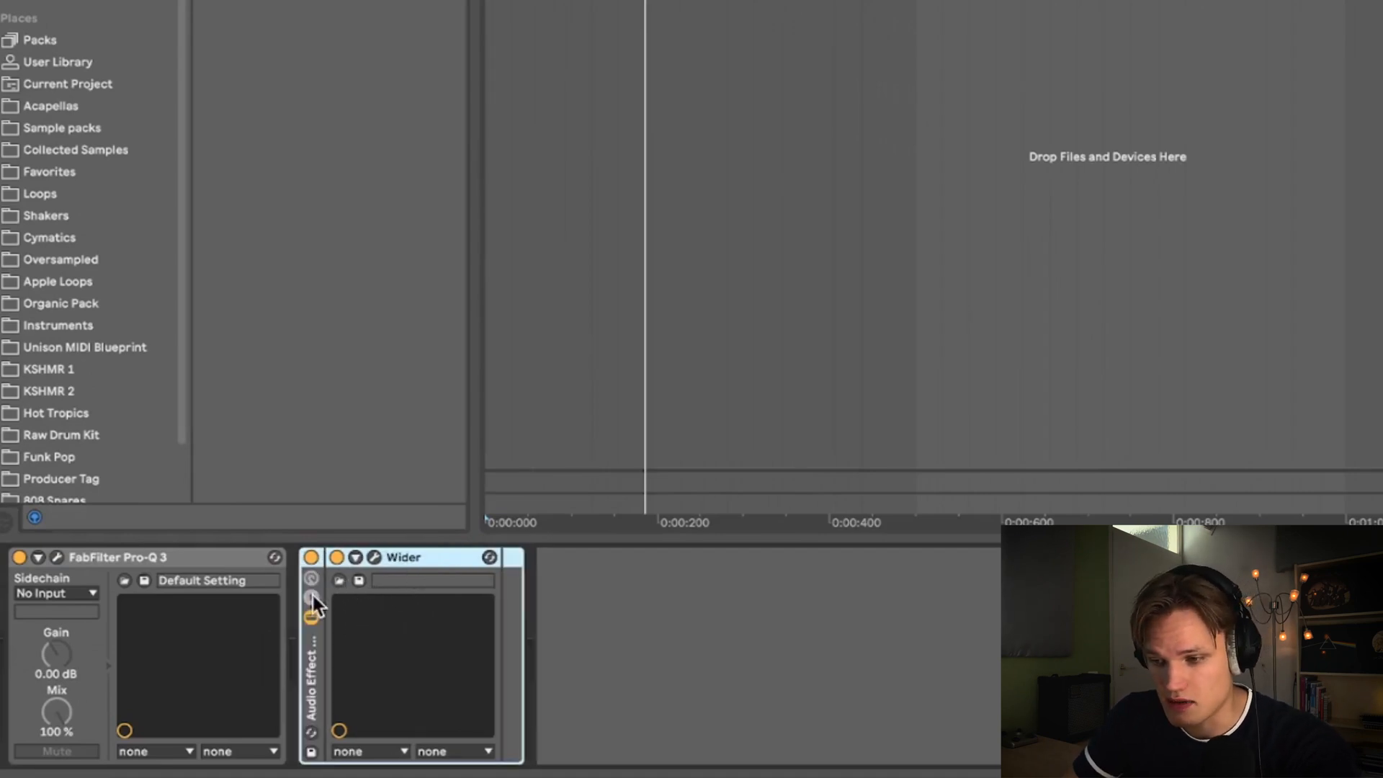
left_click(312, 597)
left_click(378, 654)
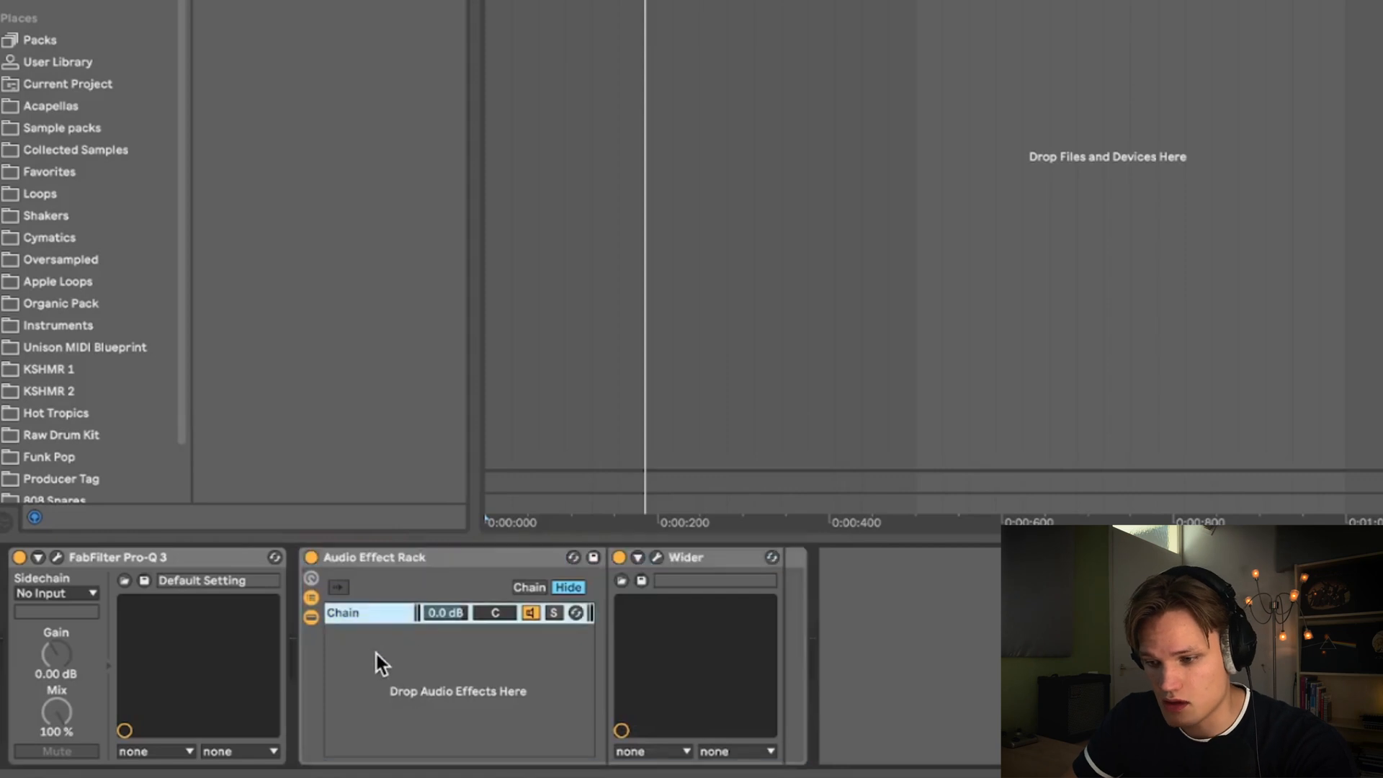
right_click(403, 651)
left_click(443, 664)
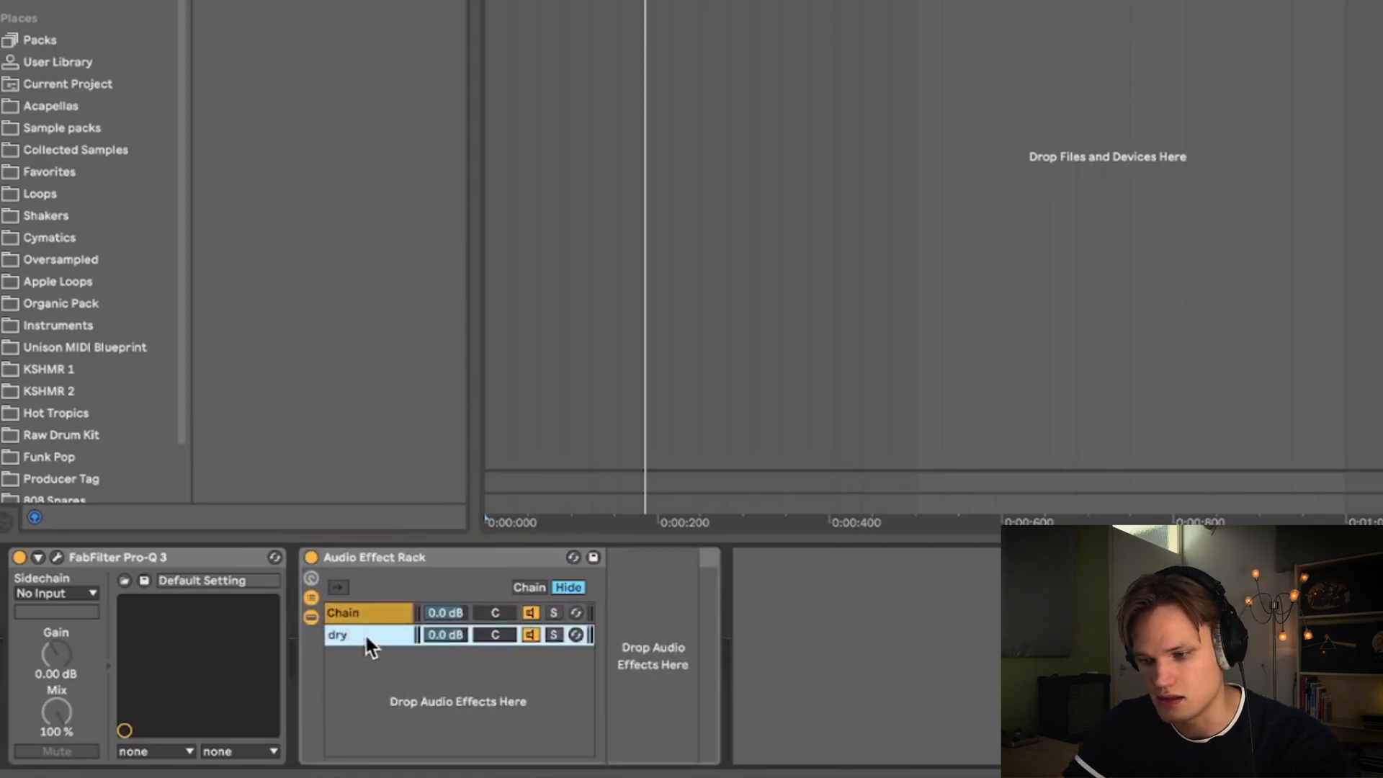
left_click(365, 607)
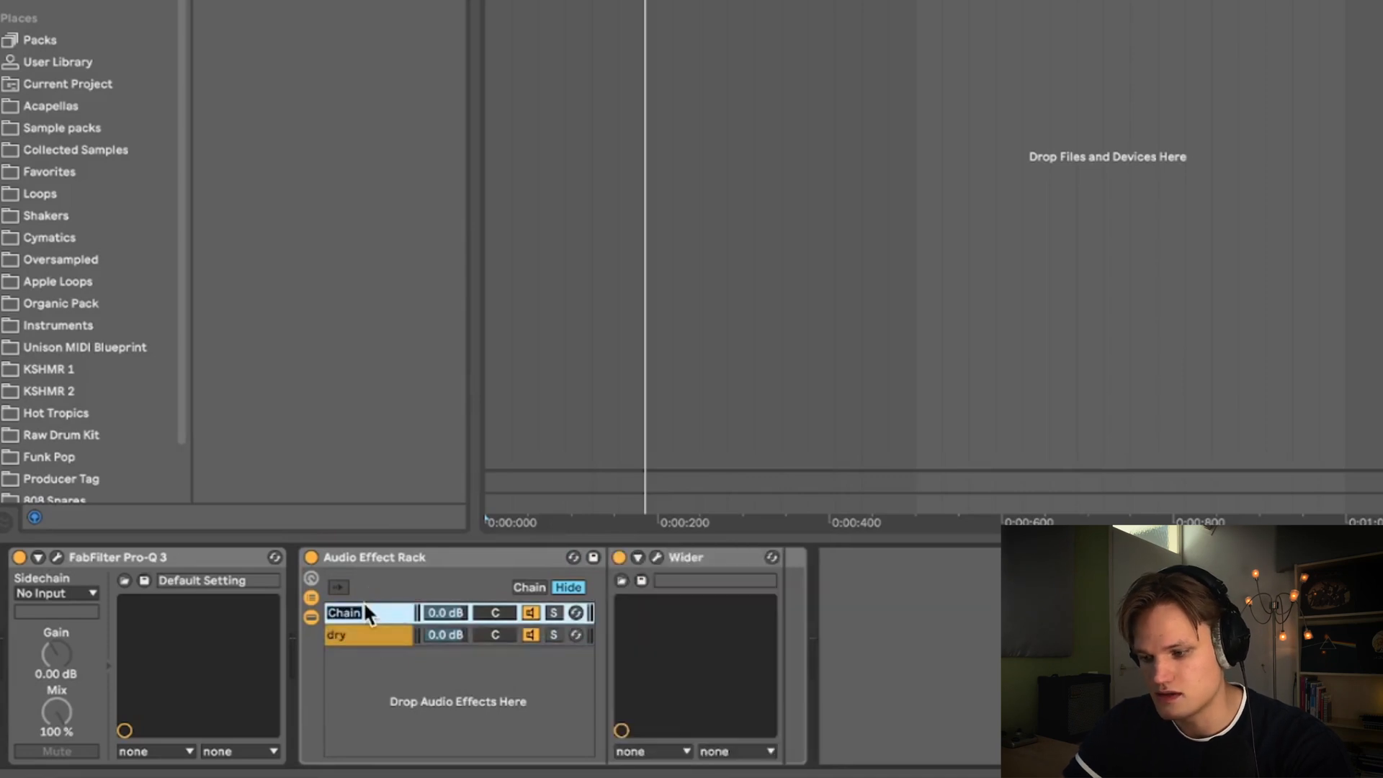
mouse_move(445, 612)
left_mouse_down()
mouse_move(445, 635)
mouse_move(460, 612)
left_mouse_up()
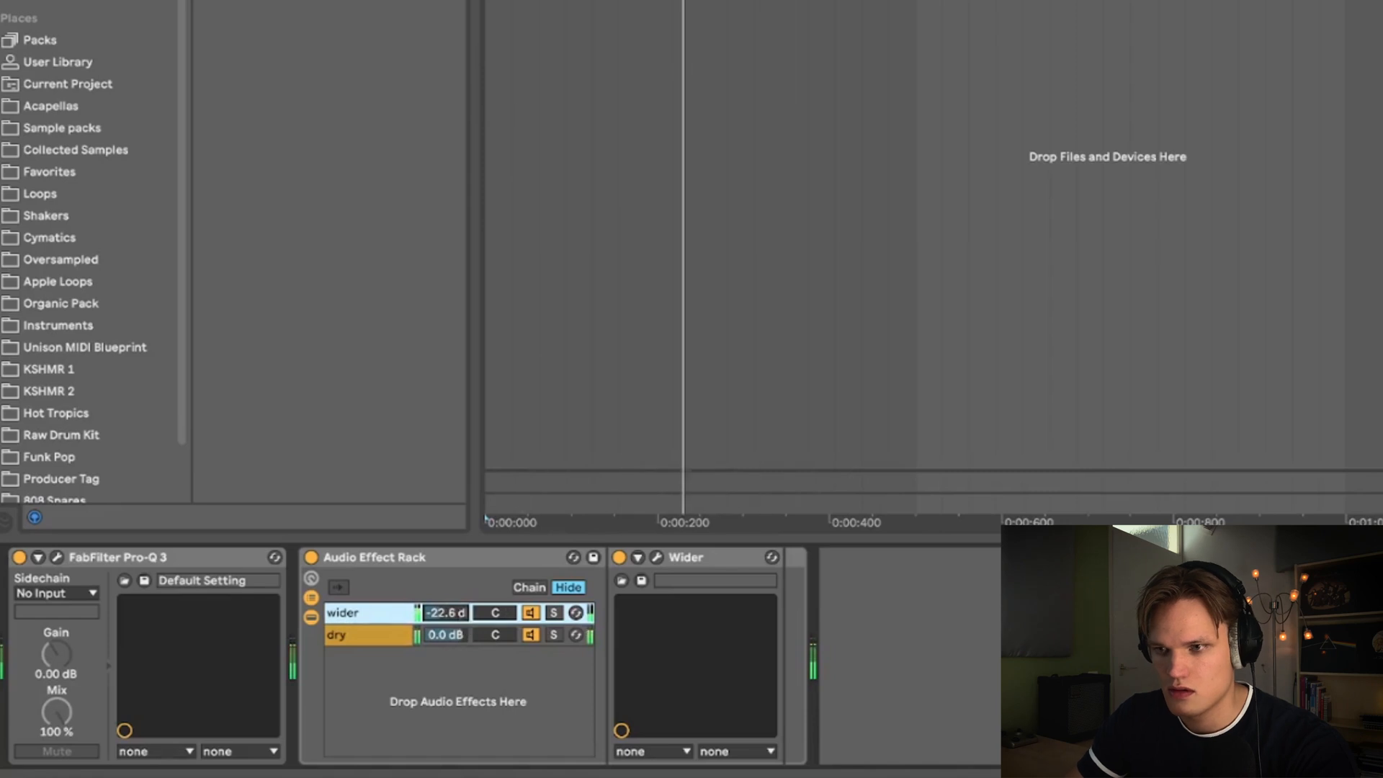
- Load FabFilter Pro-L 2 after the rack, set its style to Allround and its gain to +9.6 dB
left_click(179, 2)
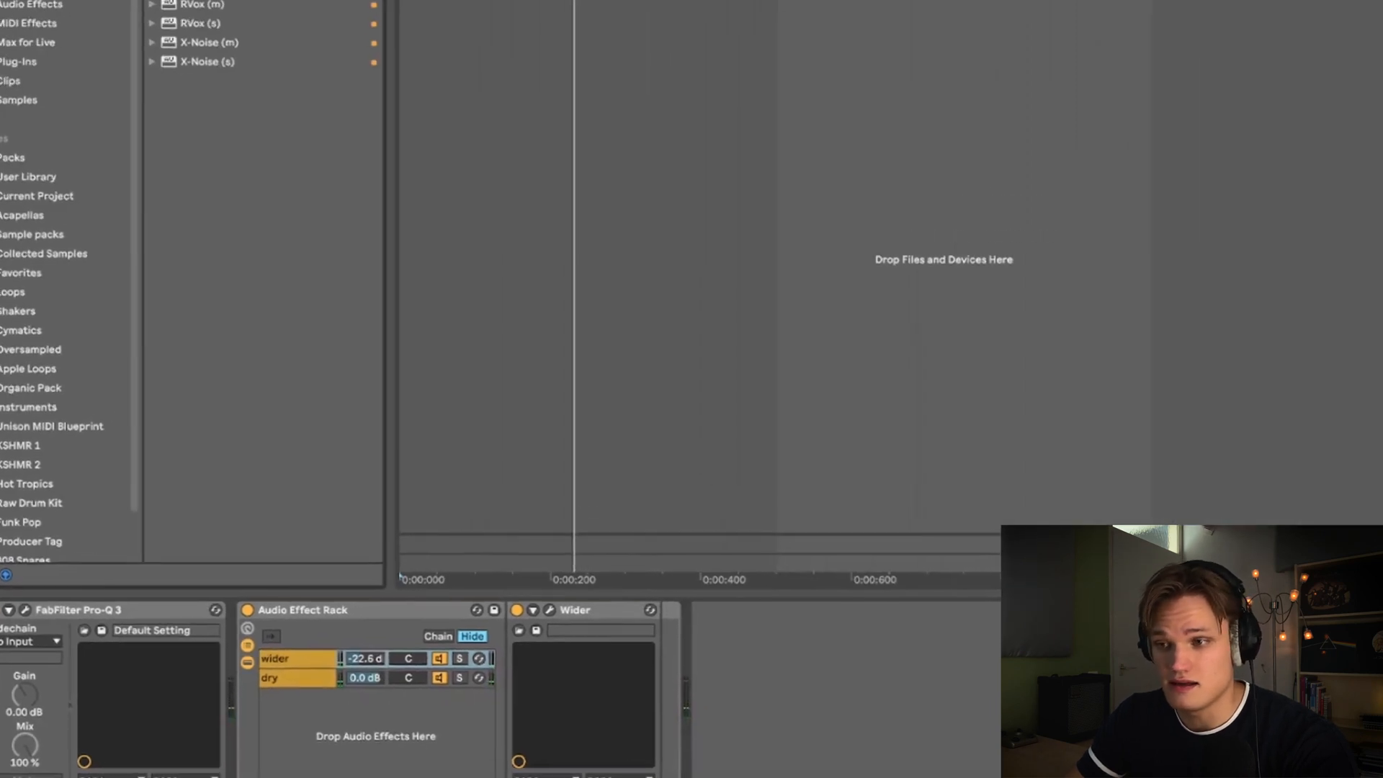
double_click(179, 1)
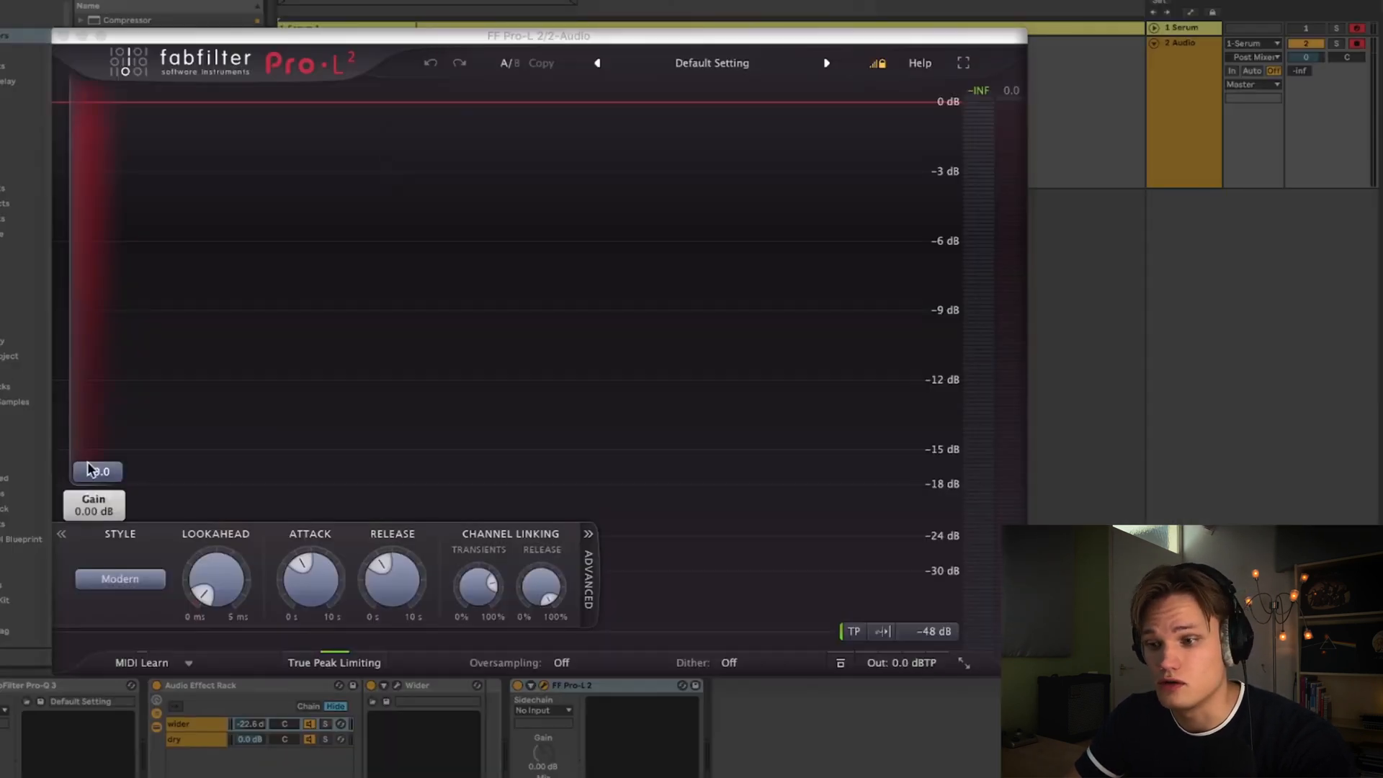
left_click_drag(93, 460, 105, 385)
left_click(107, 587)
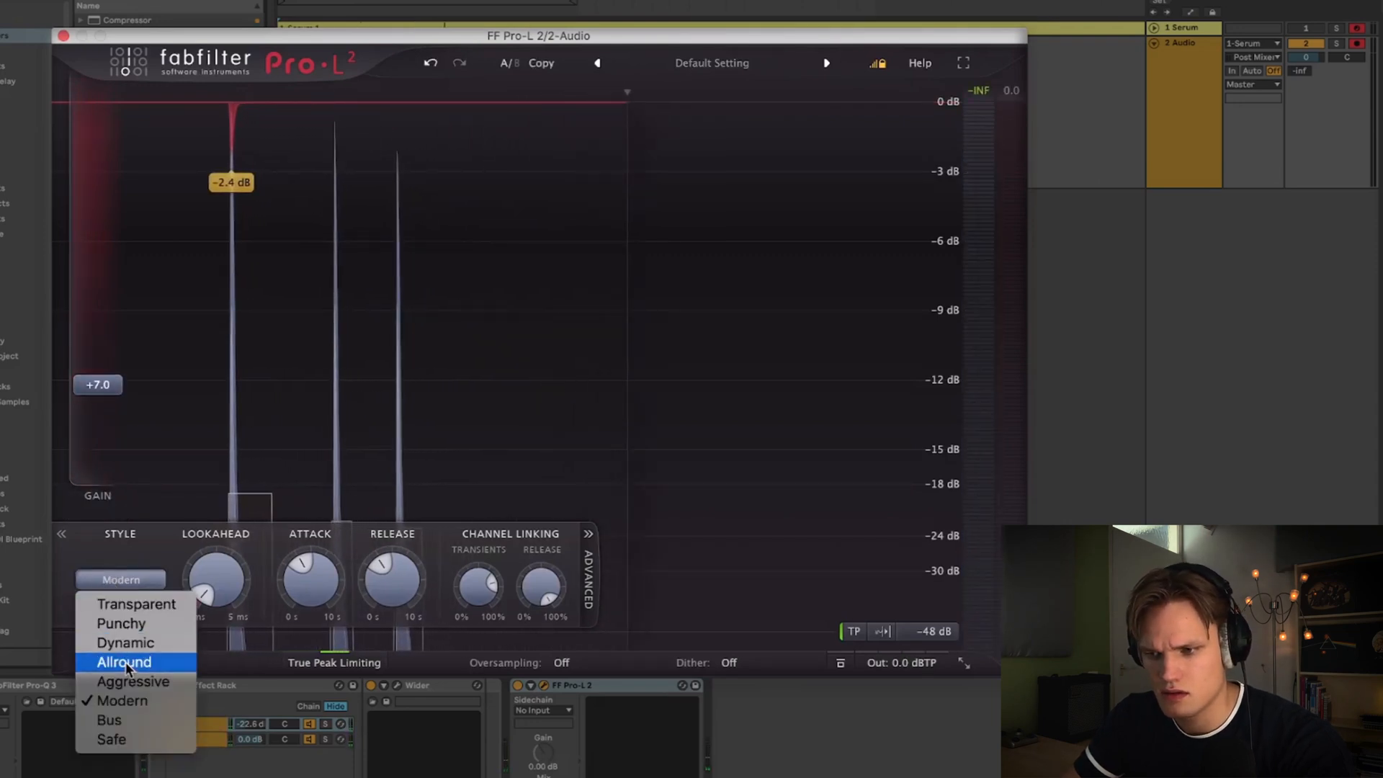
left_click(219, 432)
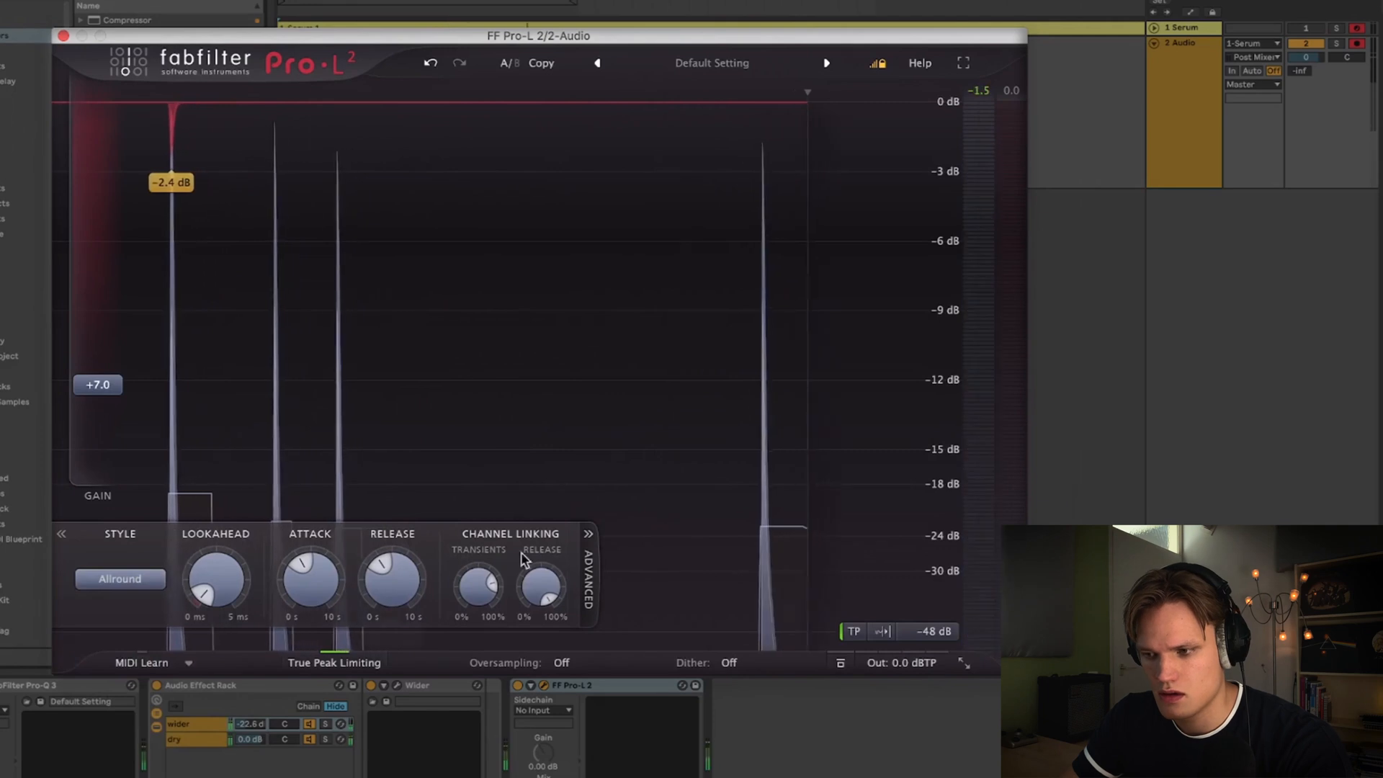
left_click_drag(99, 384, 103, 353)
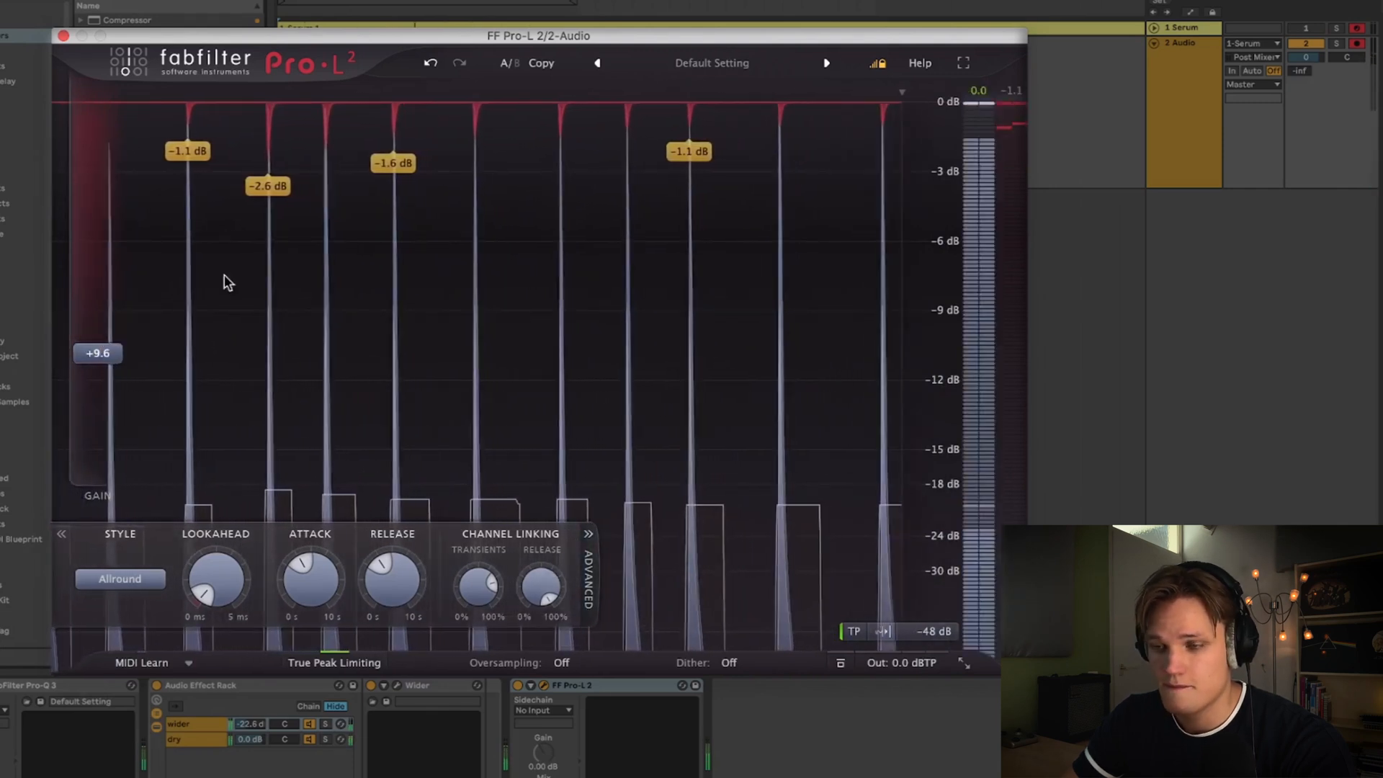
left_click(63, 35)
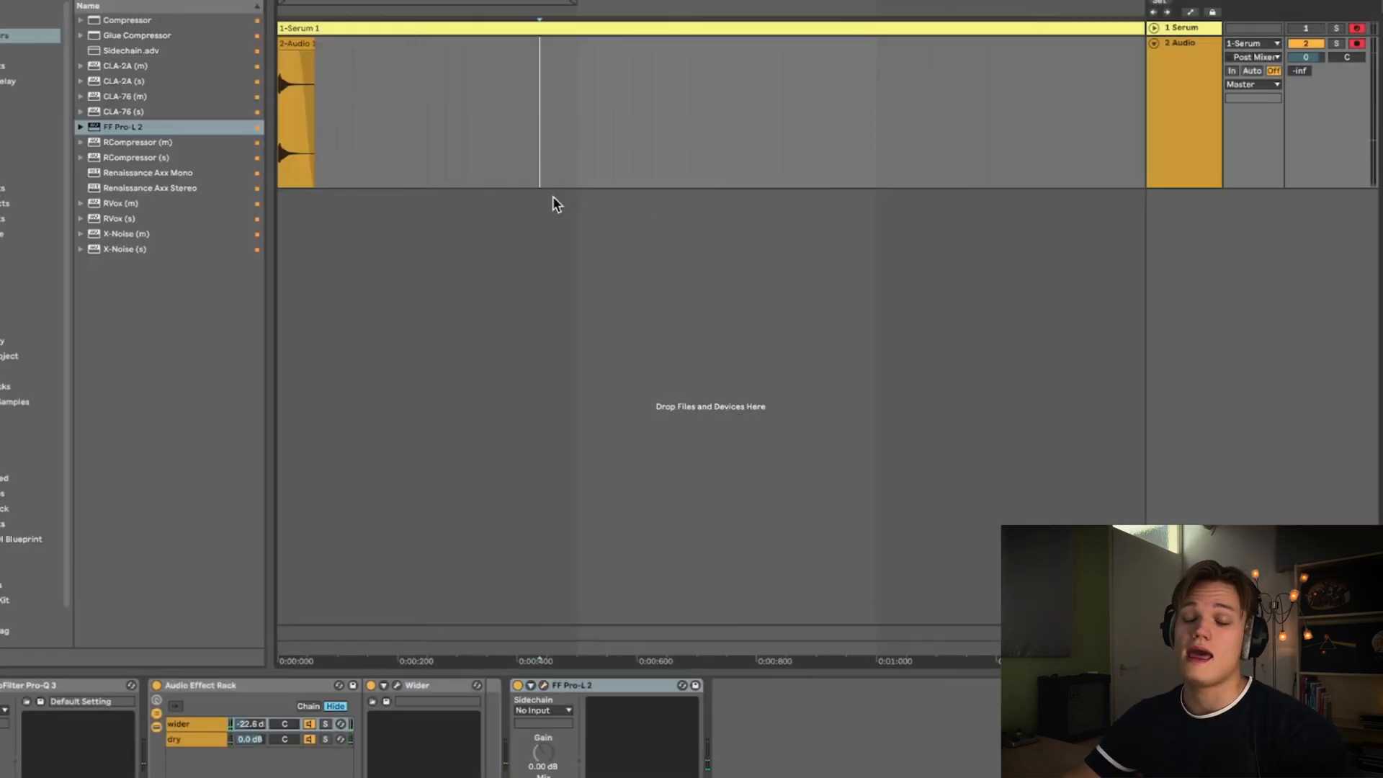
- In Serum, disable oscillator A, enable the noise oscillator with the ARP pink sample, and set the envelope attack to 7.7 ms
key("Home")
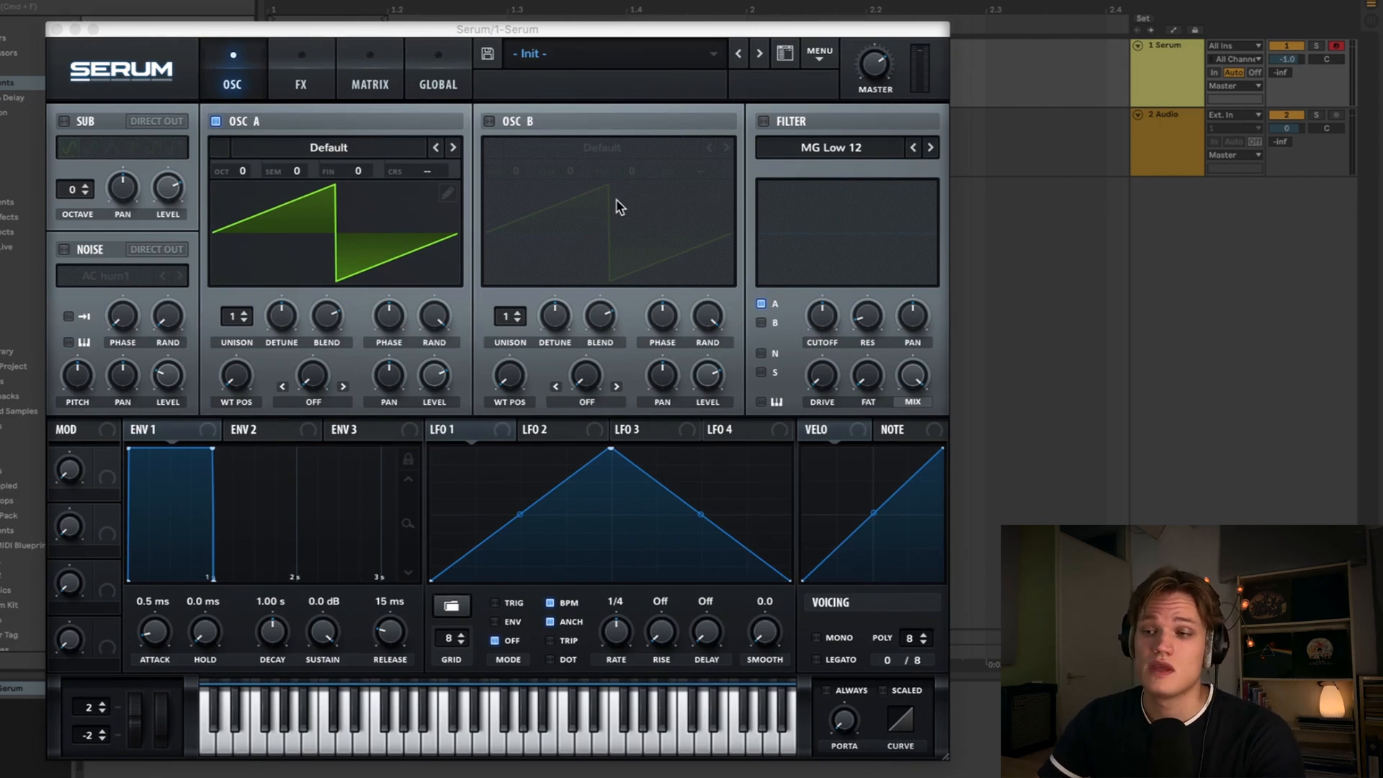
left_click(216, 122)
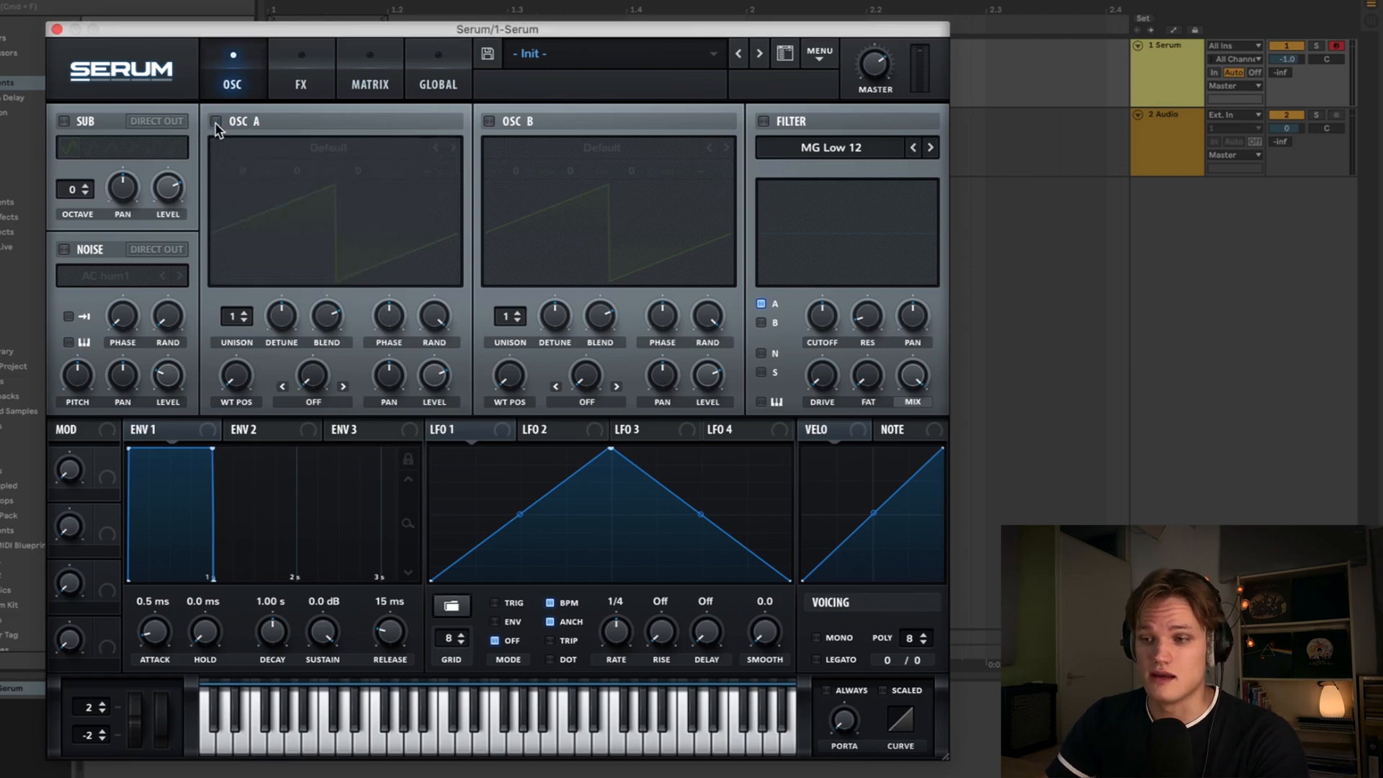
left_click(69, 249)
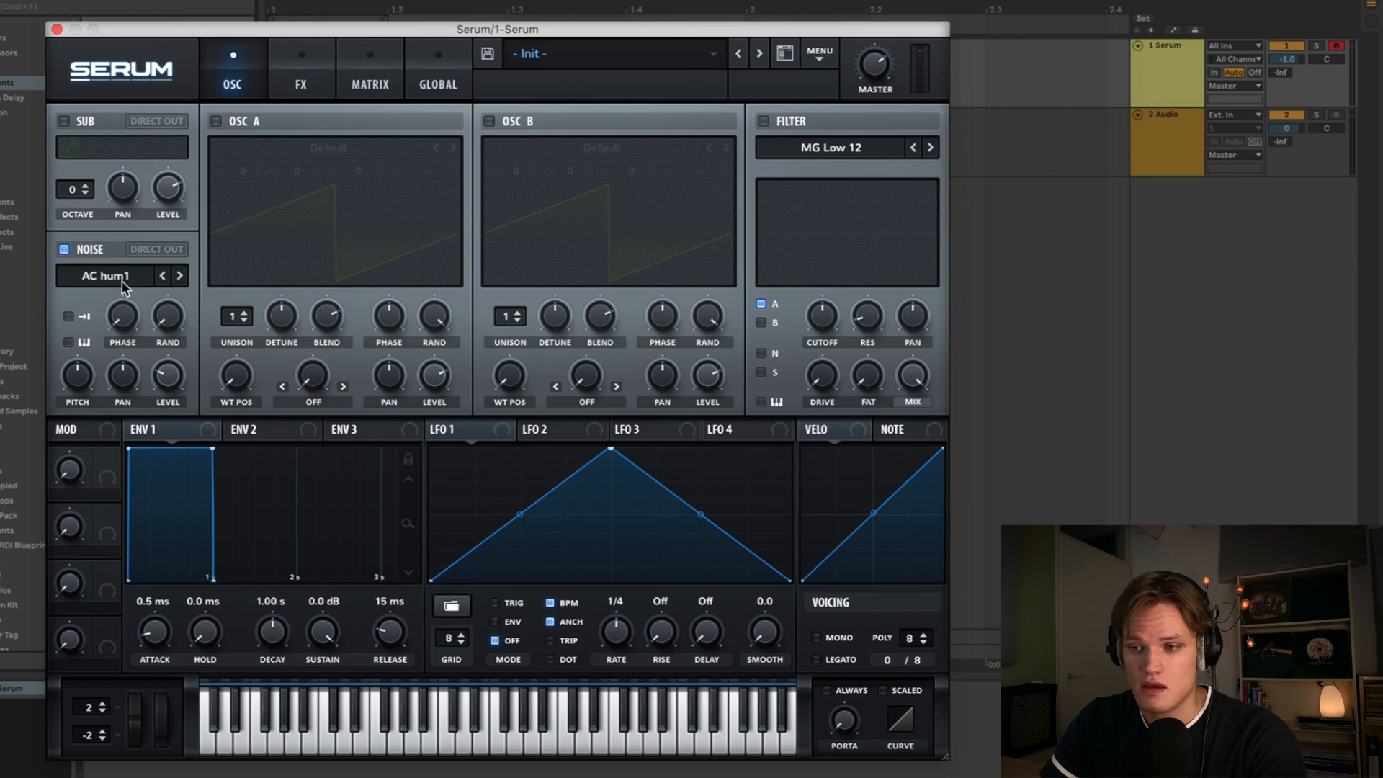
left_click(115, 287)
mouse_move(121, 299)
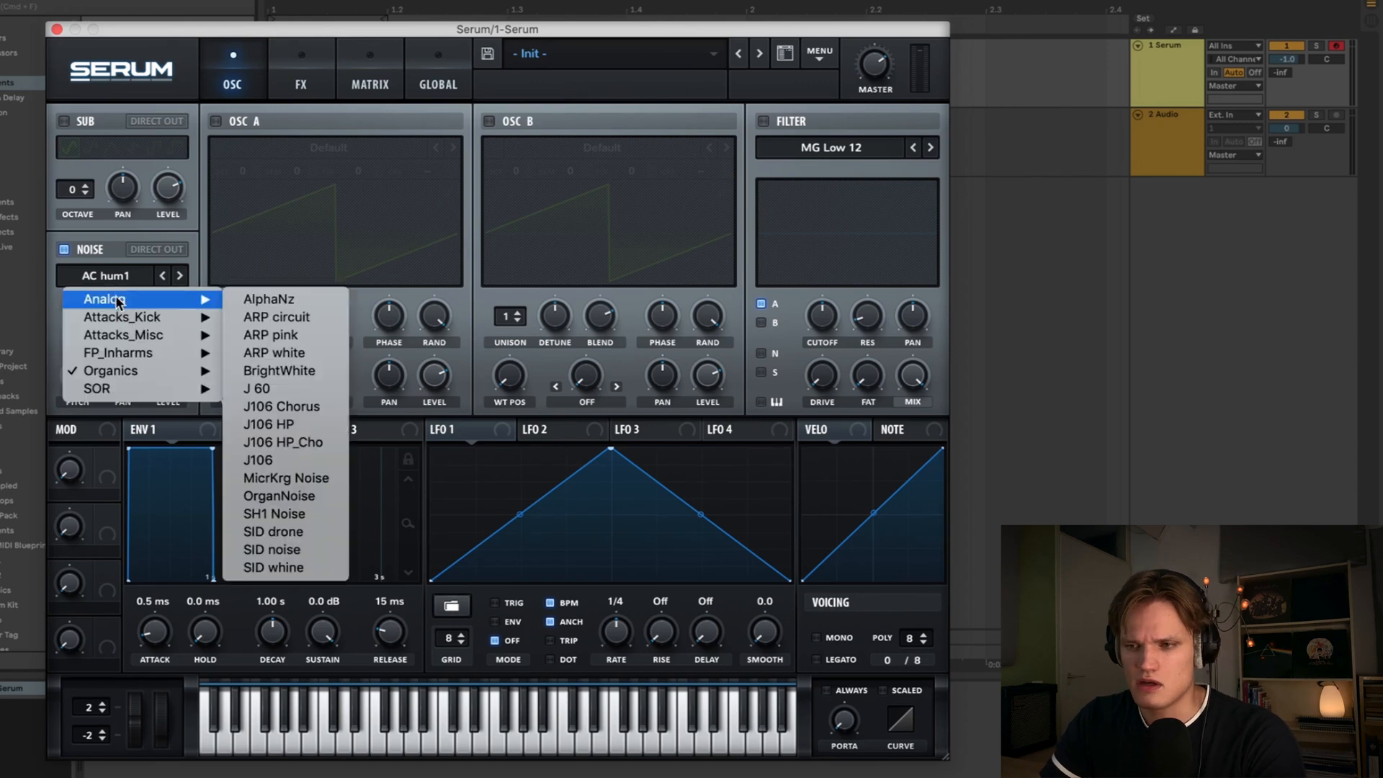
left_click(265, 336)
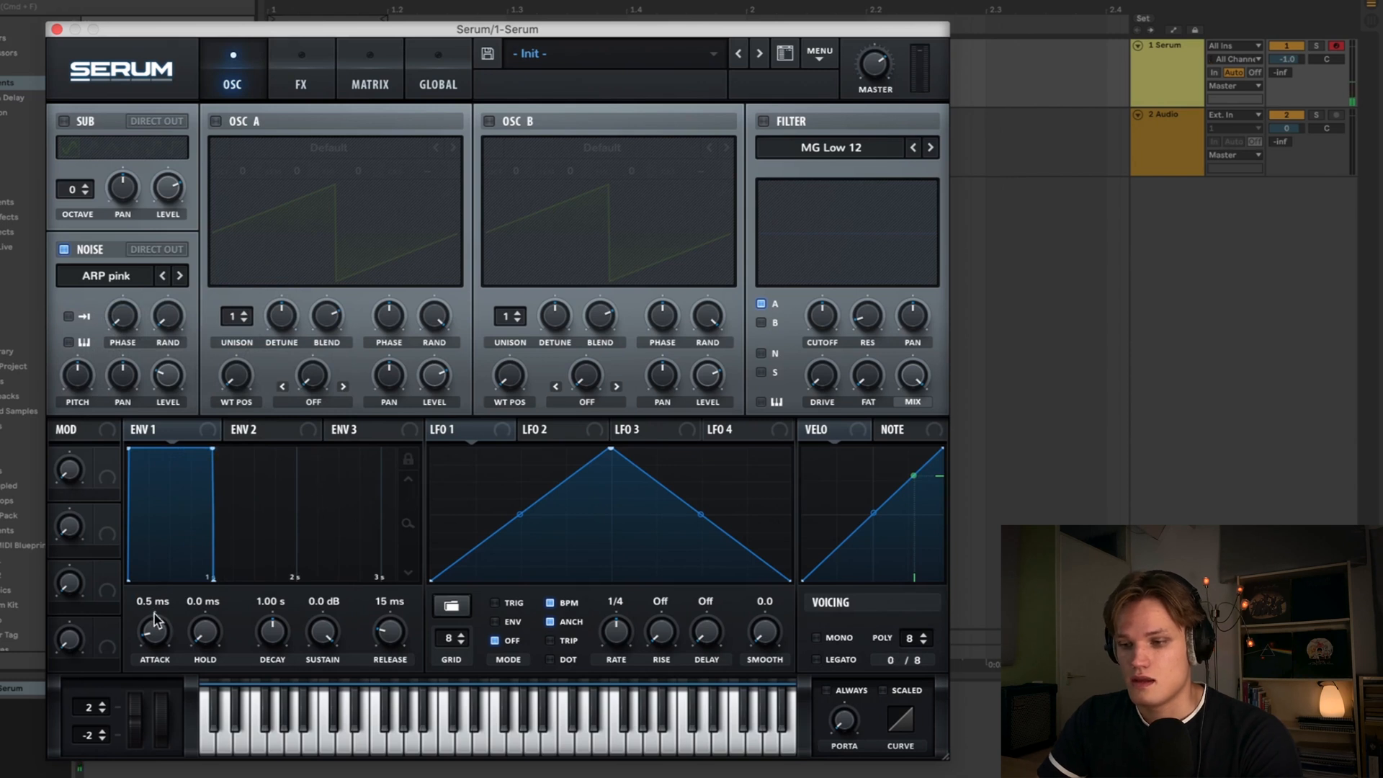
scroll(153, 627, "up", 2)
scroll(154, 626, "up", 2)
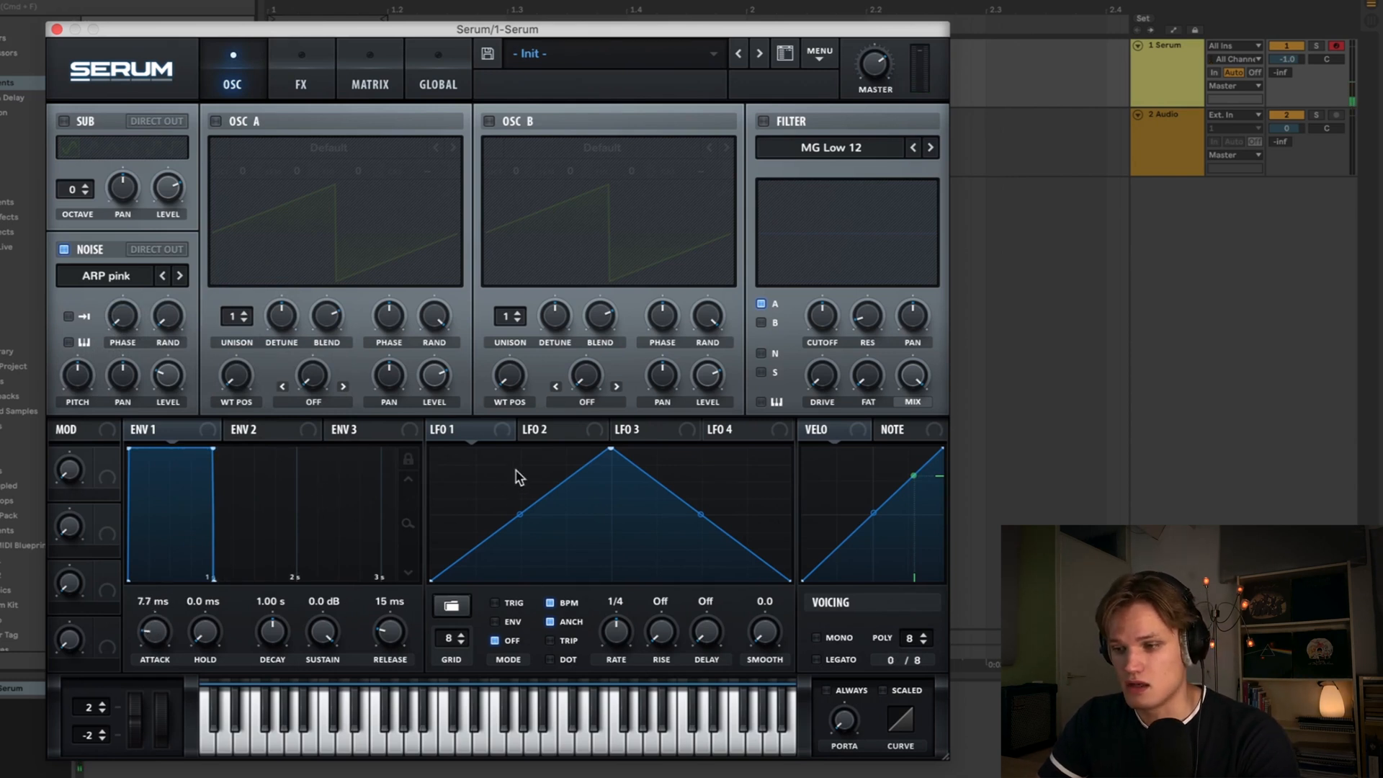
- Reshape LFO 1 into a fast exponential decay, switch it to Env mode and turn off BPM sync
left_click_drag(610, 452, 393, 388)
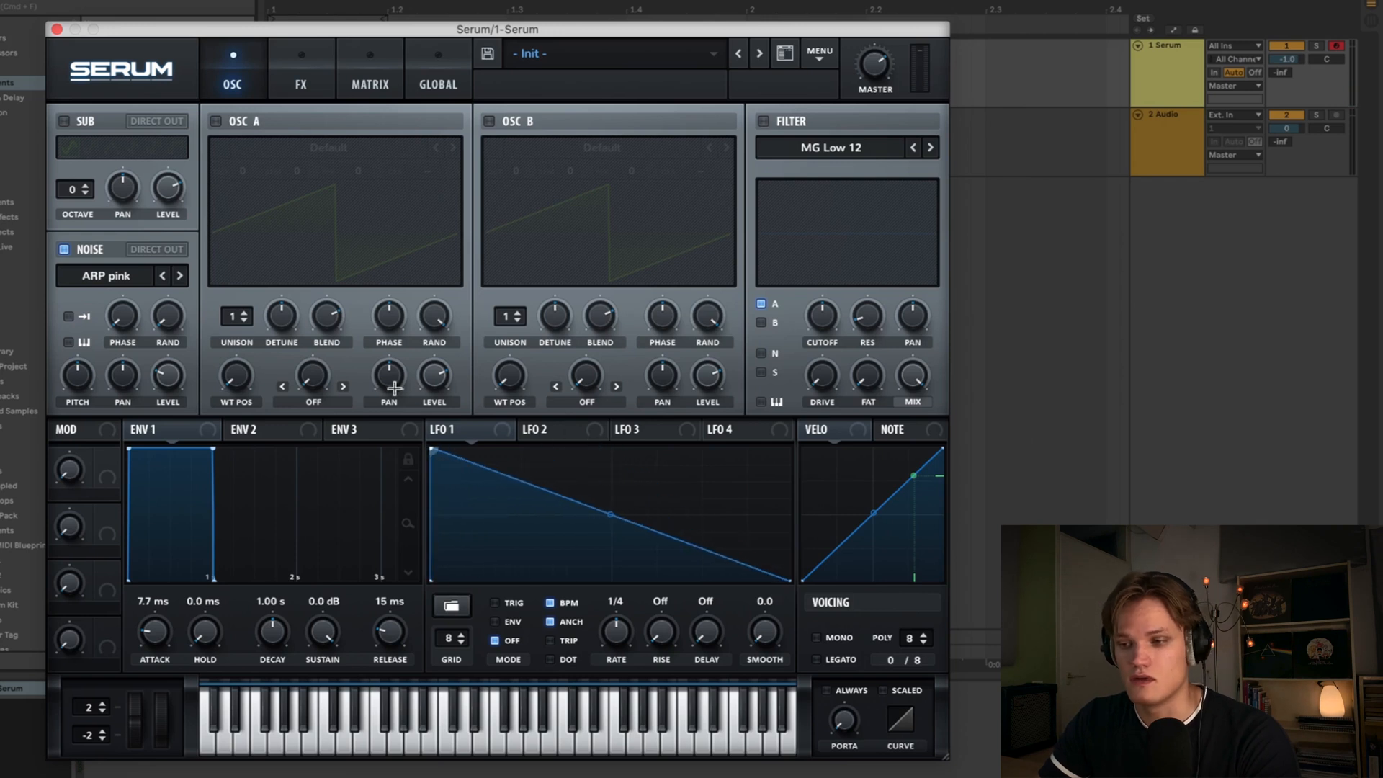
double_click(483, 481)
left_click_drag(484, 481, 489, 432)
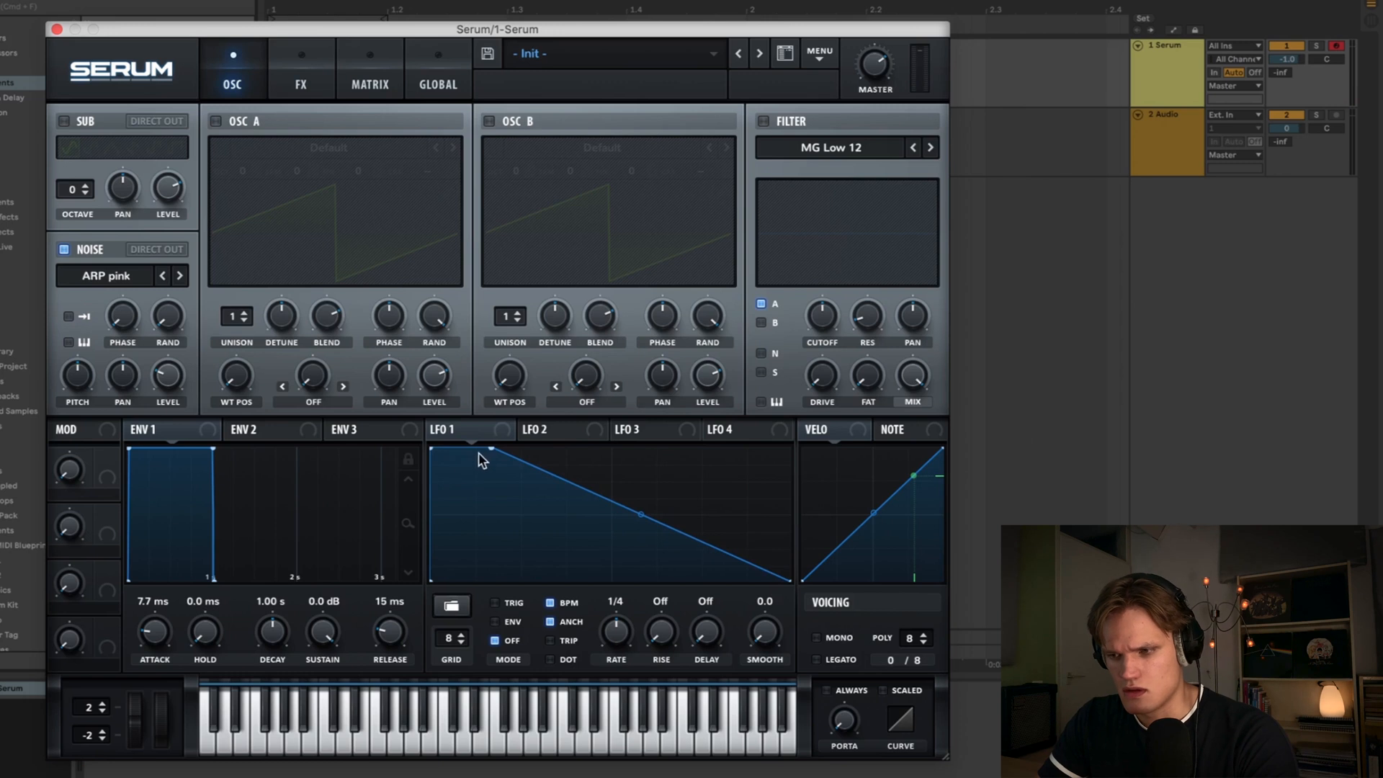
left_click_drag(640, 514, 635, 563)
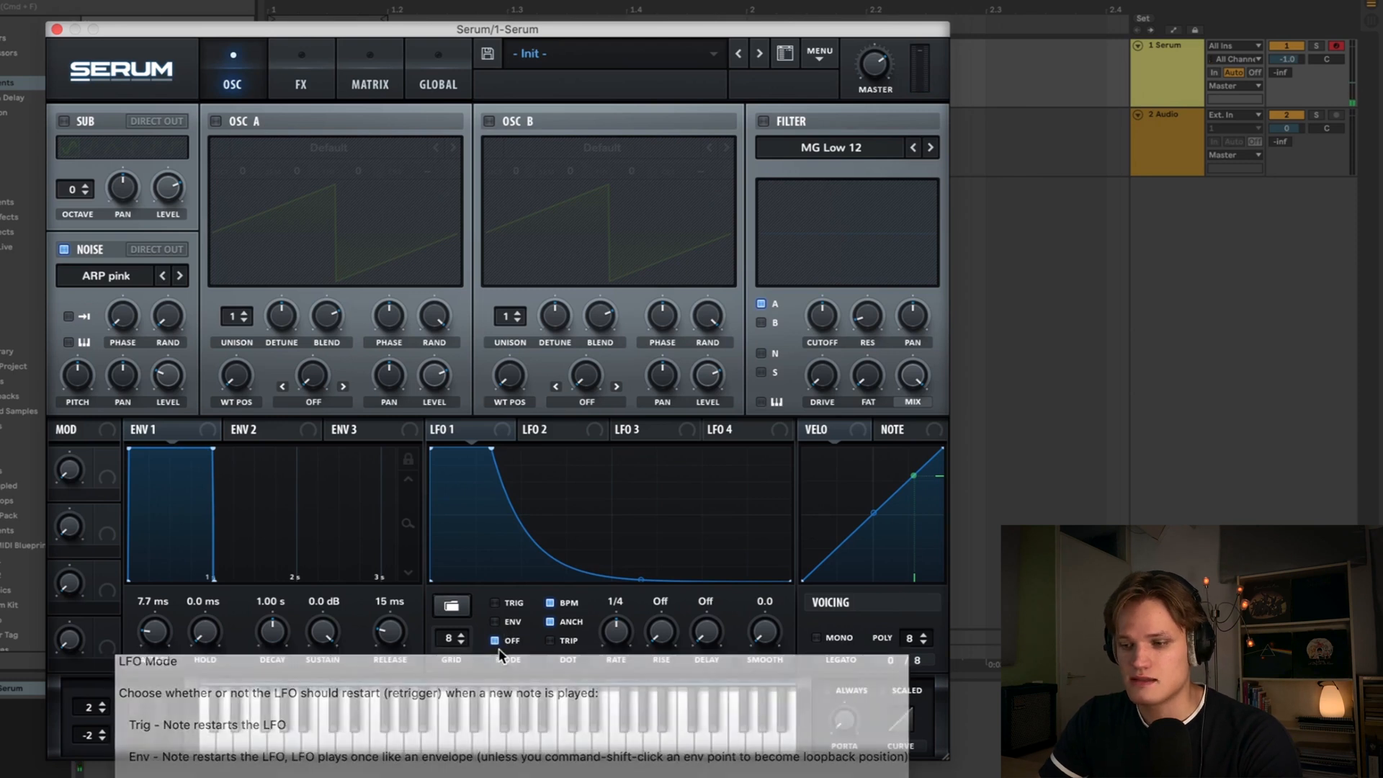
left_click(494, 621)
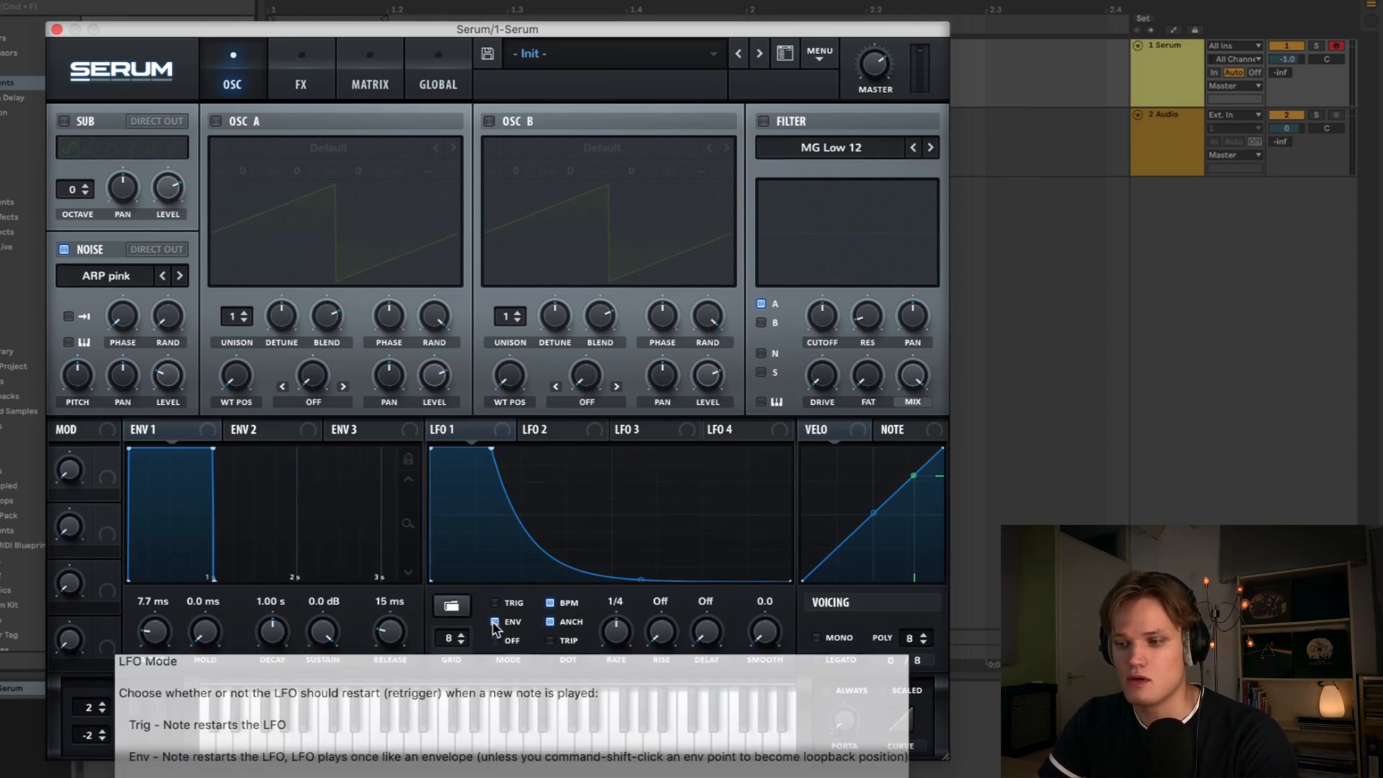
left_click(550, 603)
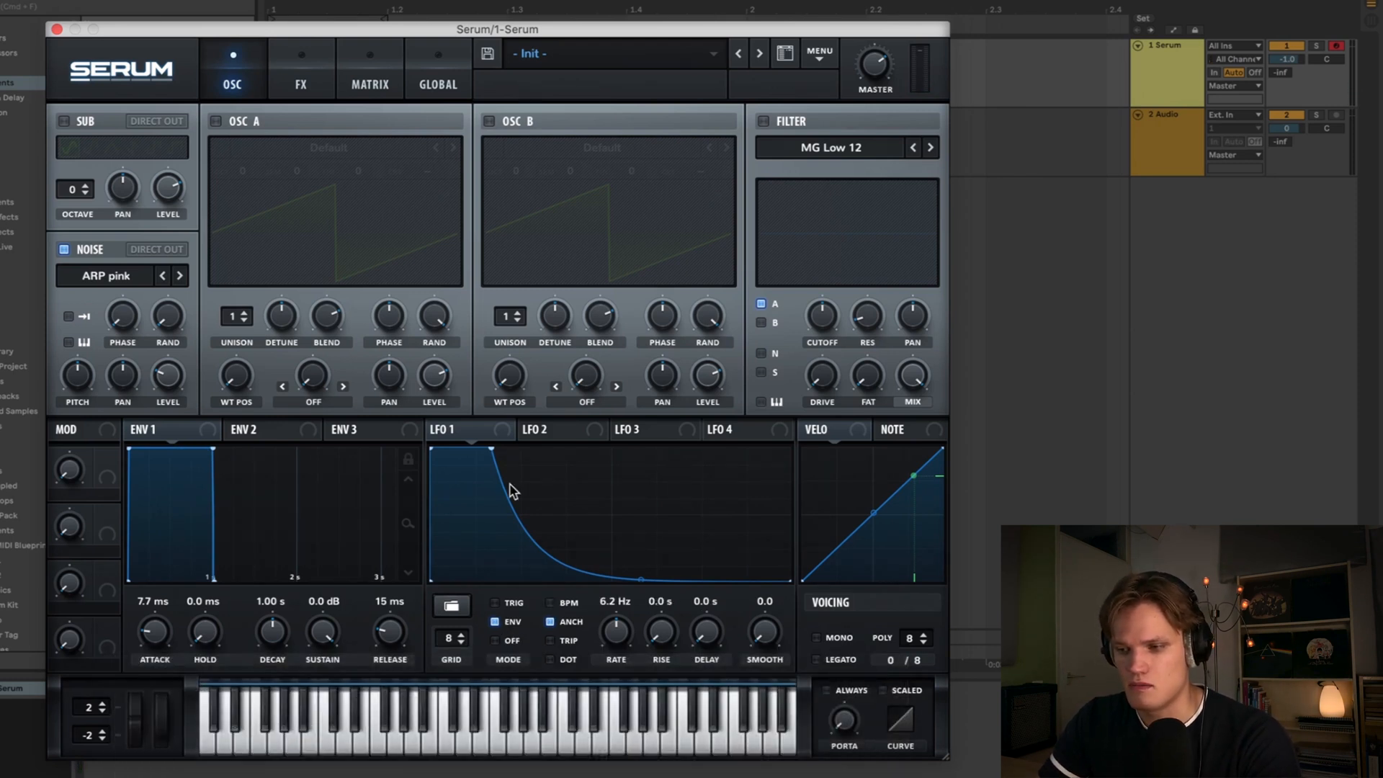
- Assign LFO 1 to modulate the noise oscillator's level
left_click_drag(502, 433, 167, 385)
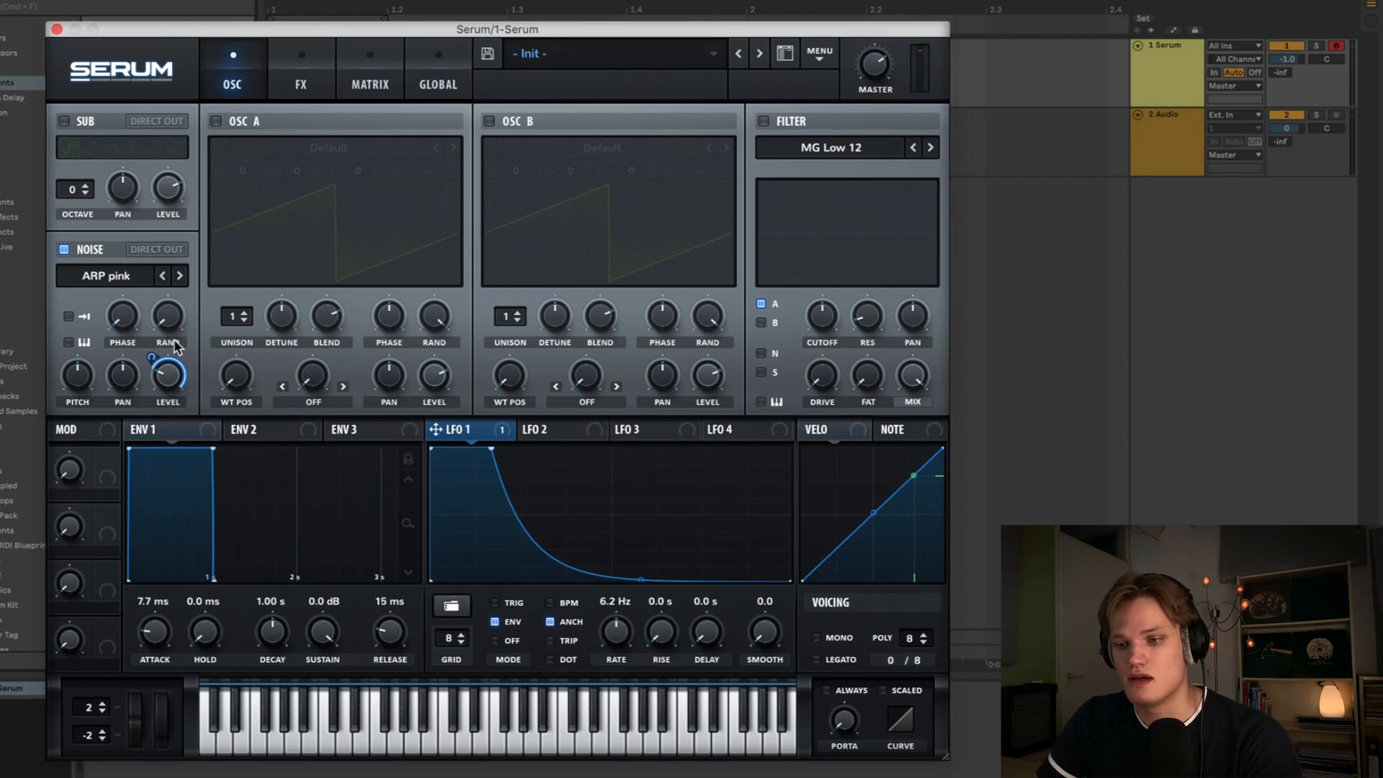
left_click(168, 377)
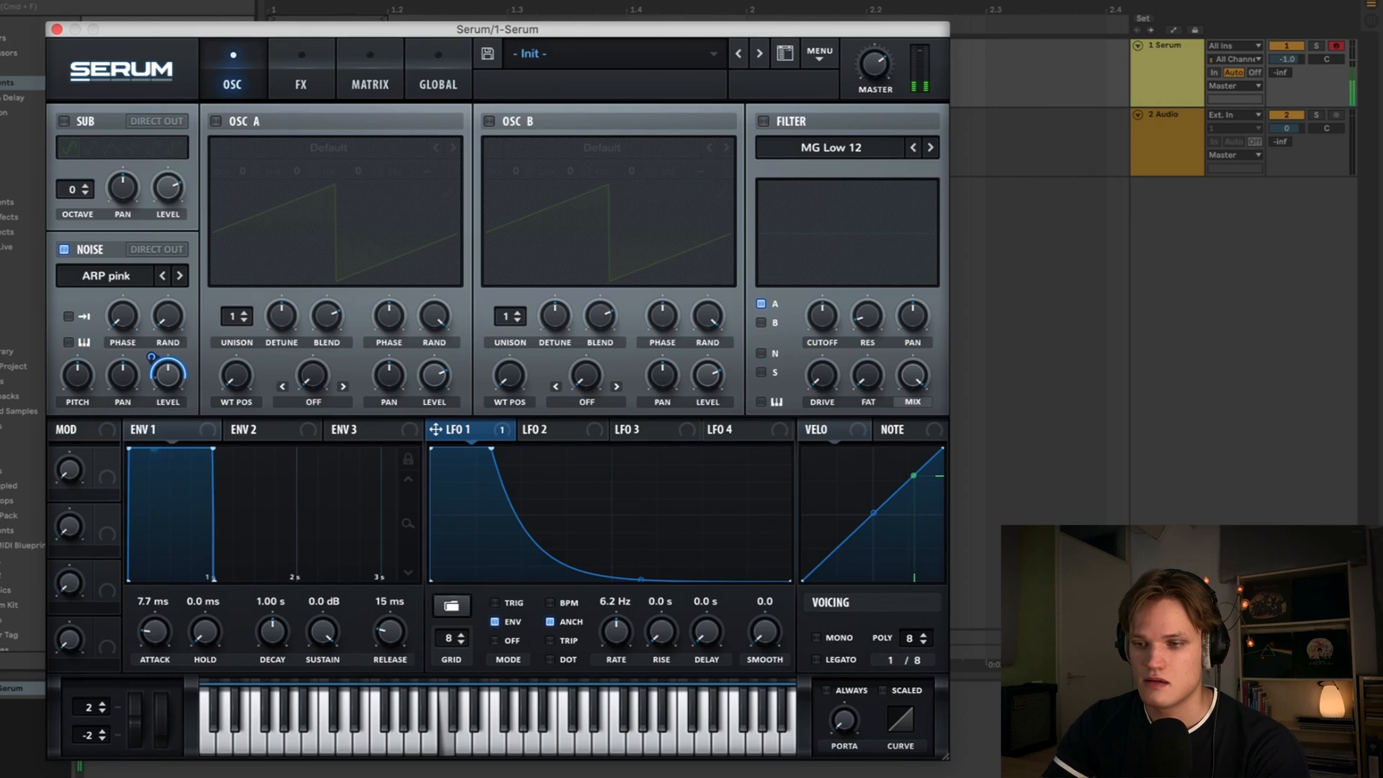
mouse_move(156, 352)
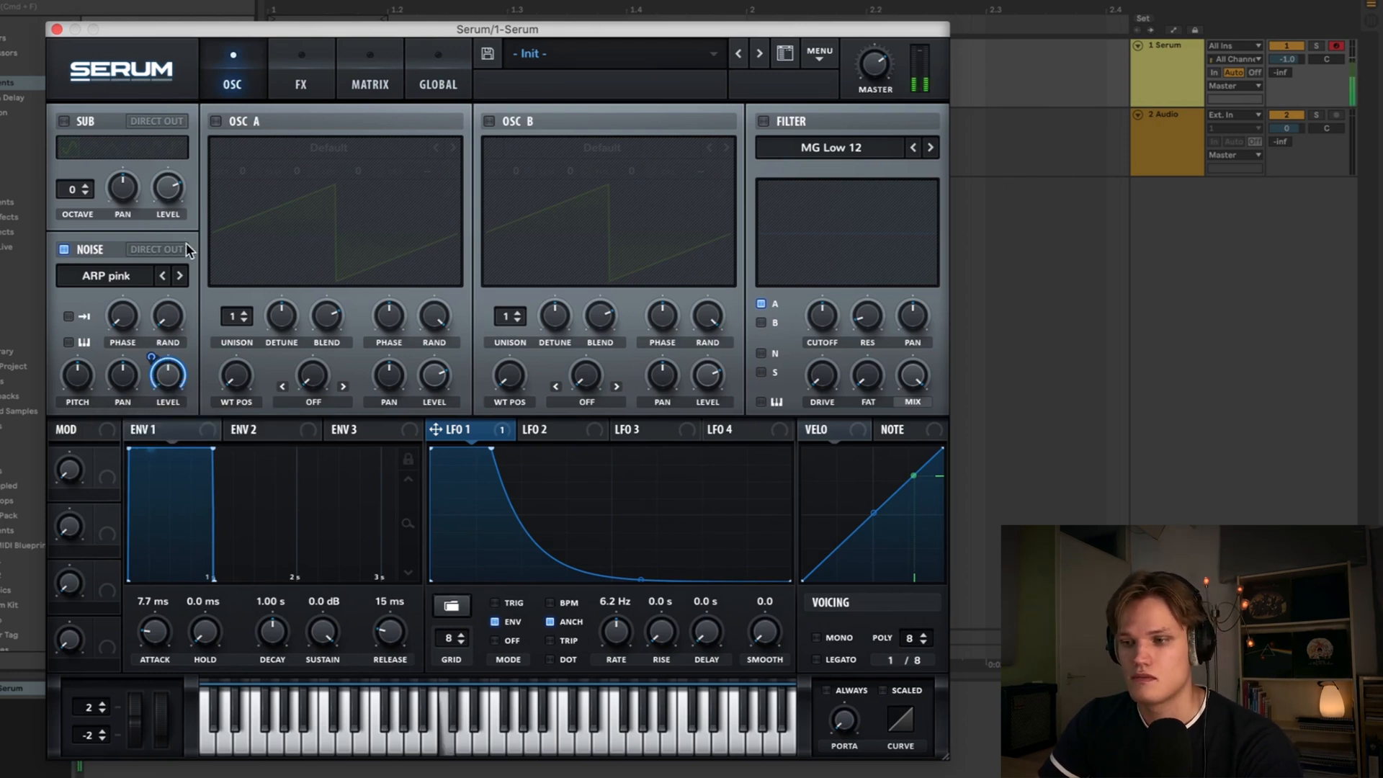
mouse_move(173, 380)
left_mouse_down()
mouse_move(173, 356)
mouse_move(170, 382)
left_mouse_up()
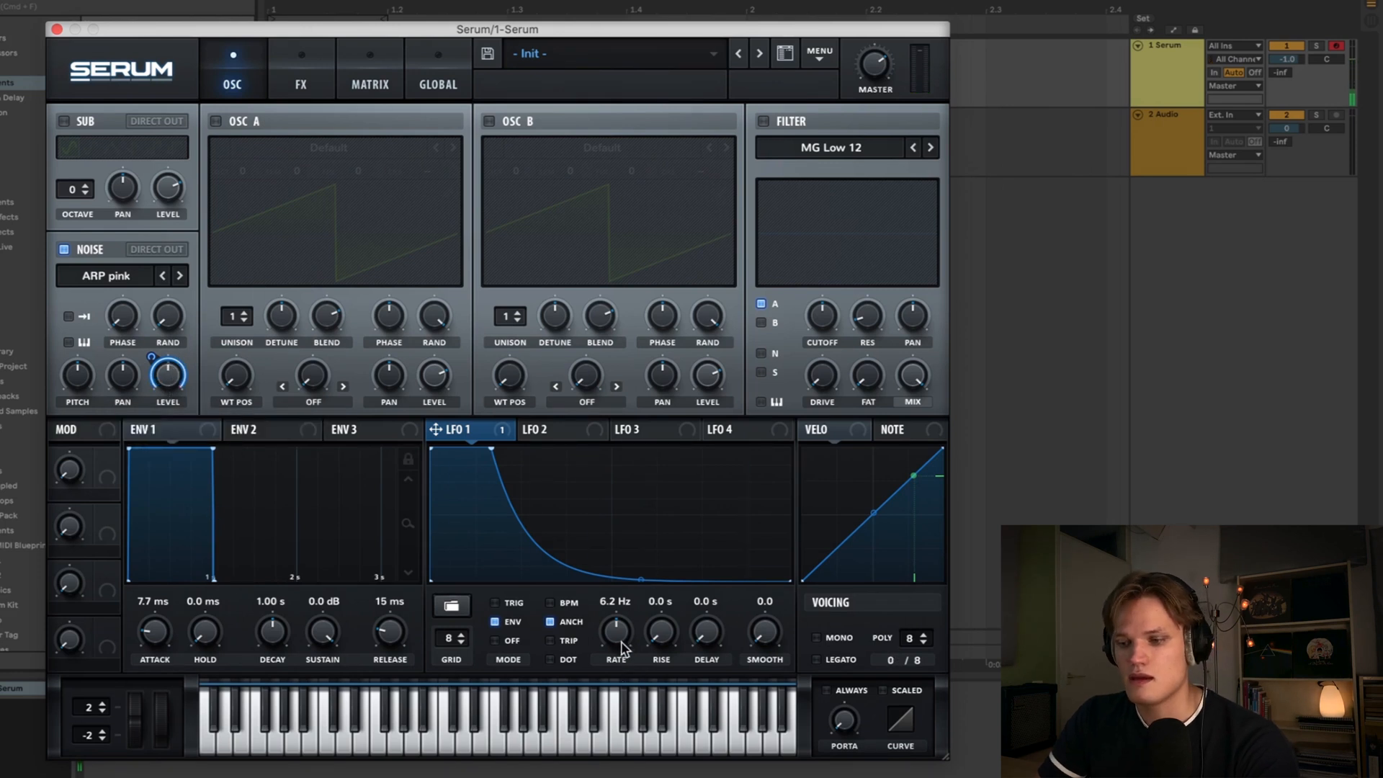
- Set the LFO 1 rate to 1.5 Hz and route the noise oscillator through the filter
left_click_drag(621, 667, 621, 675)
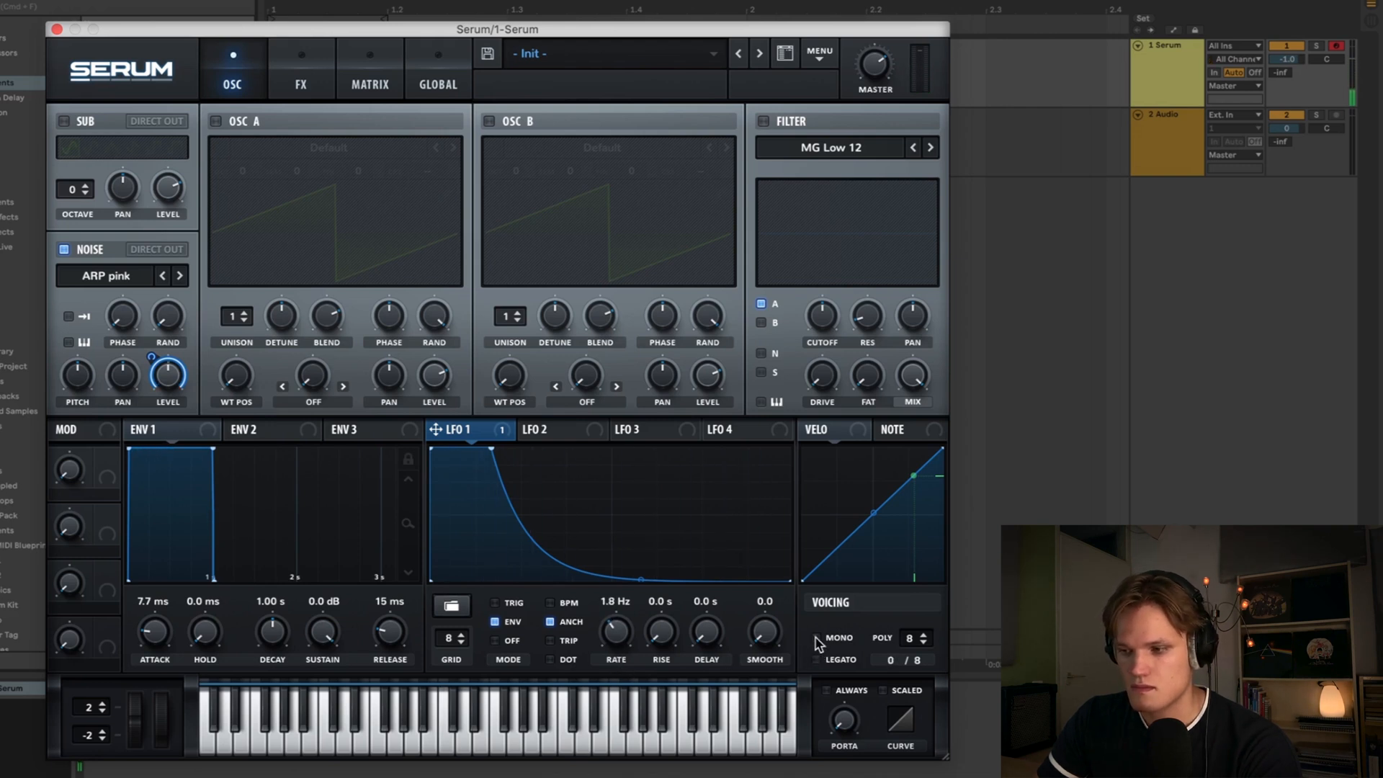
left_click_drag(623, 635, 617, 641)
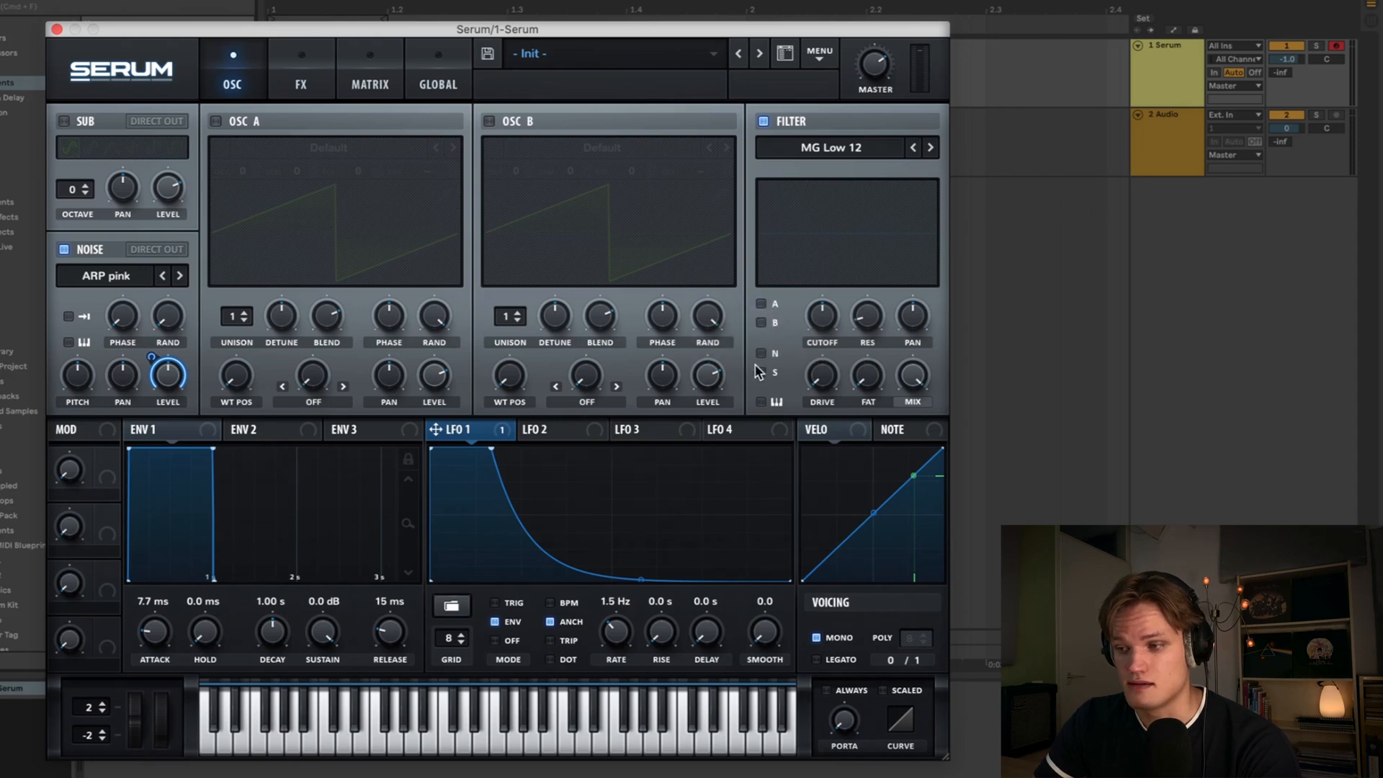
left_click(761, 353)
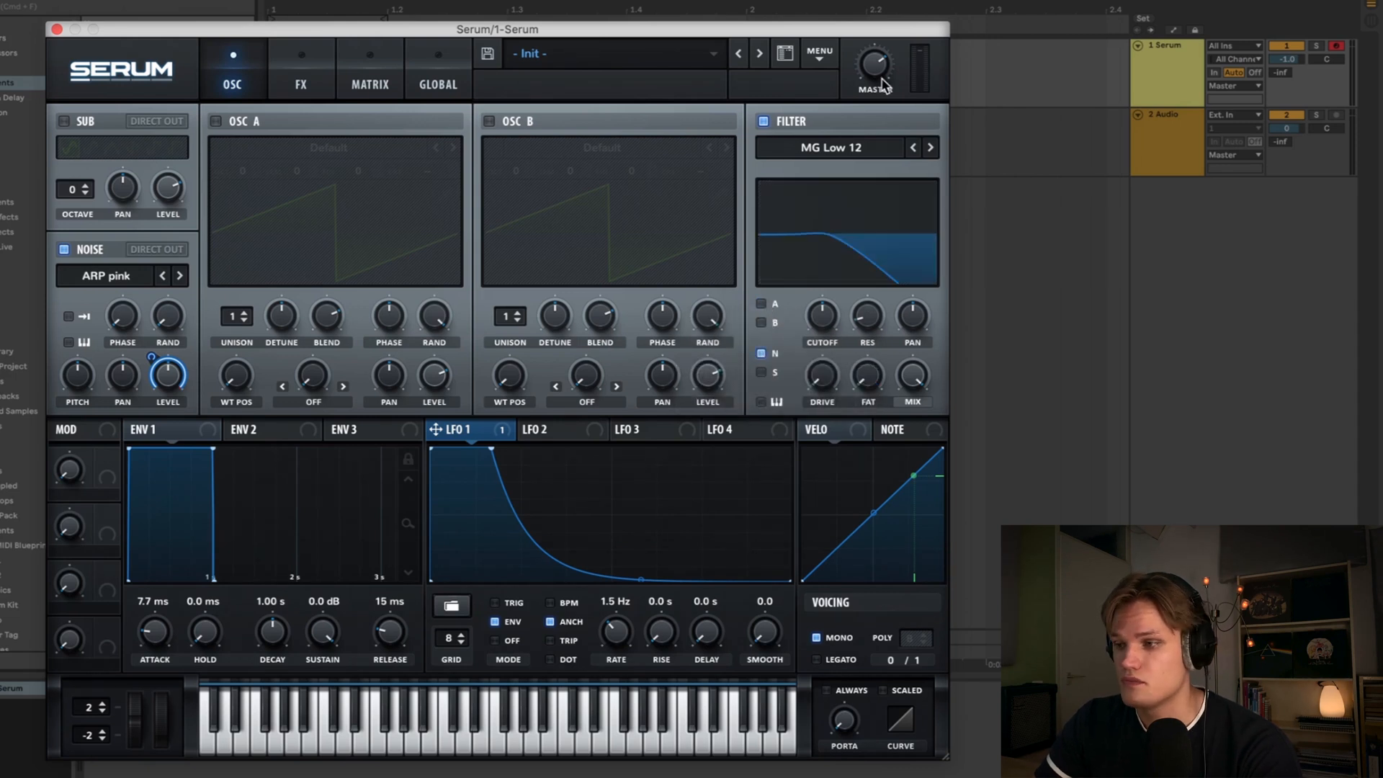
- Switch the filter type to Band 12 and adjust its cutoff and resonance
left_click(829, 144)
mouse_move(821, 169)
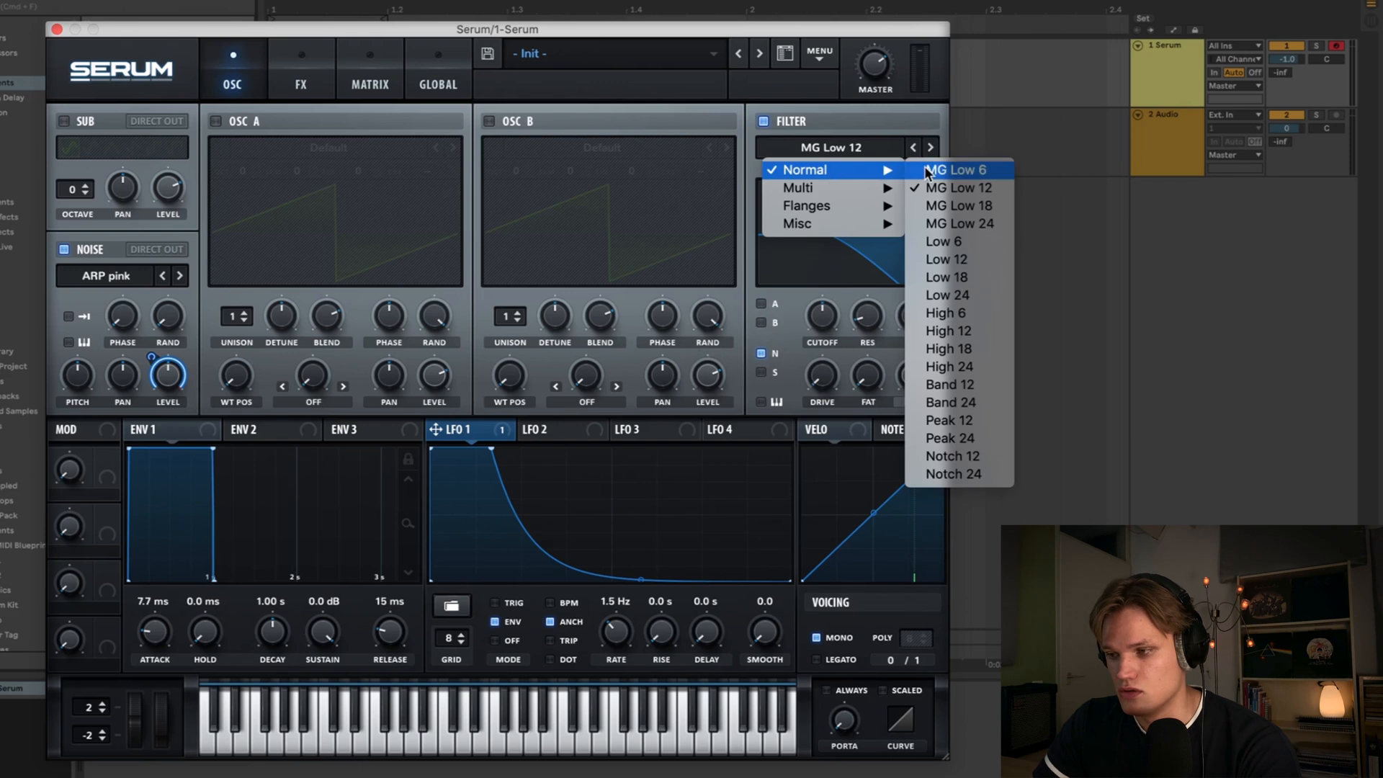
left_click(956, 388)
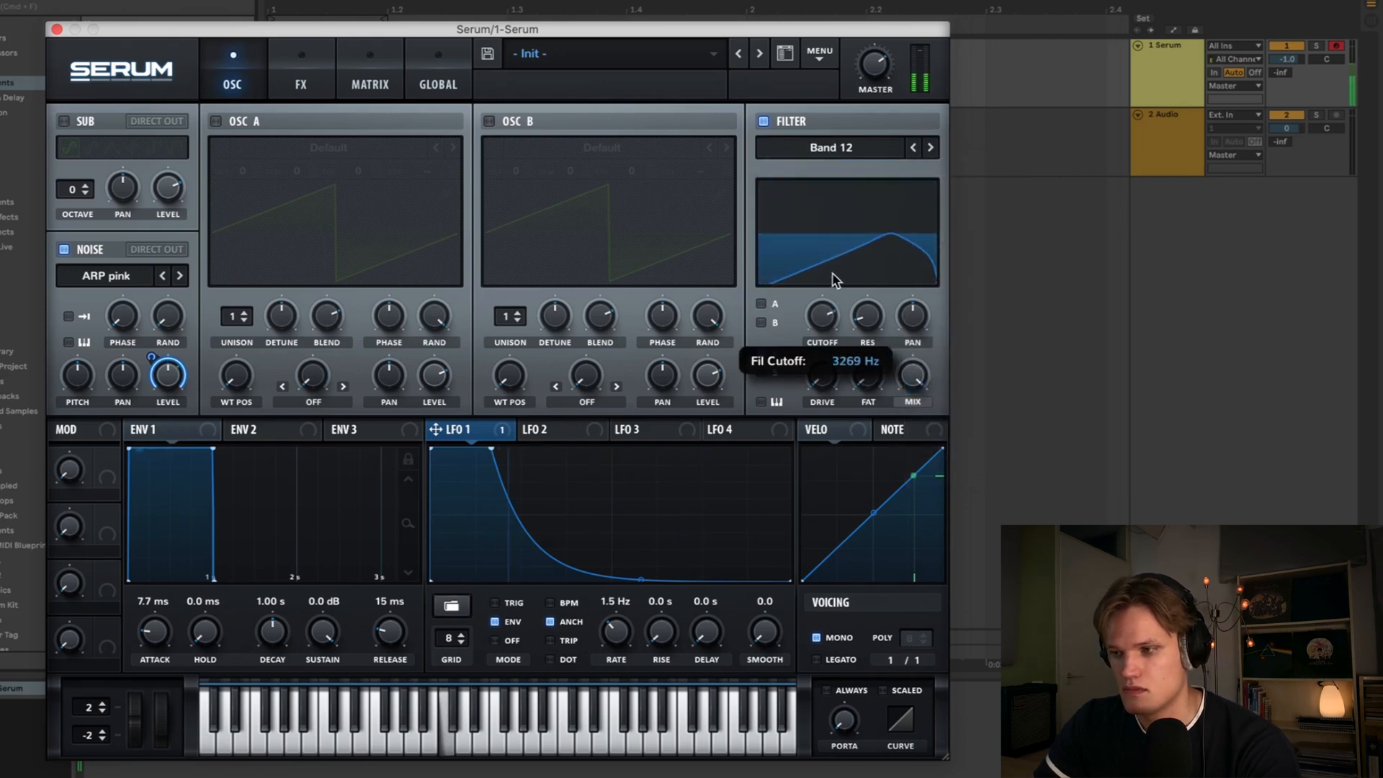
left_click_drag(831, 274, 828, 263)
left_click_drag(867, 313, 822, 366)
left_click_drag(820, 314, 824, 325)
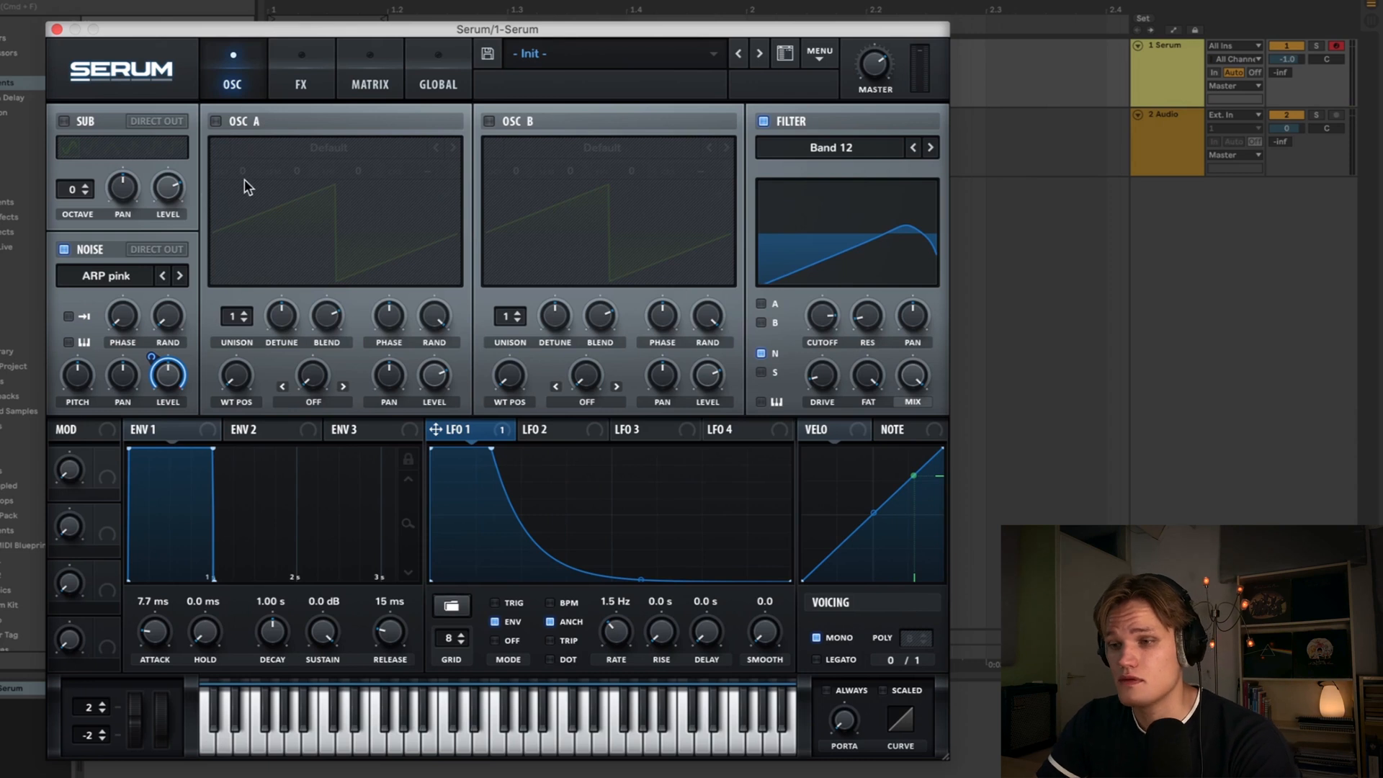
- Enable the Flanger effect and lower its mix
left_click(301, 59)
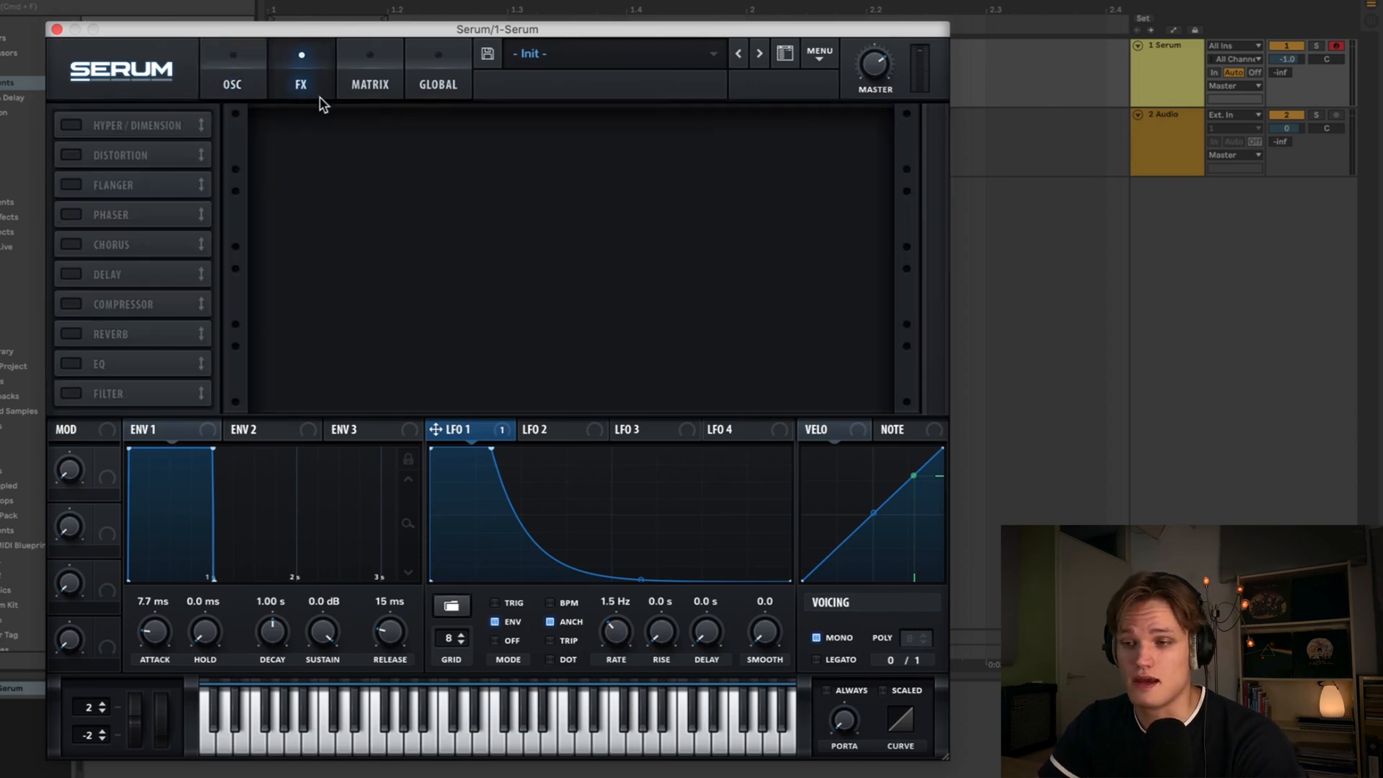
left_click(72, 186)
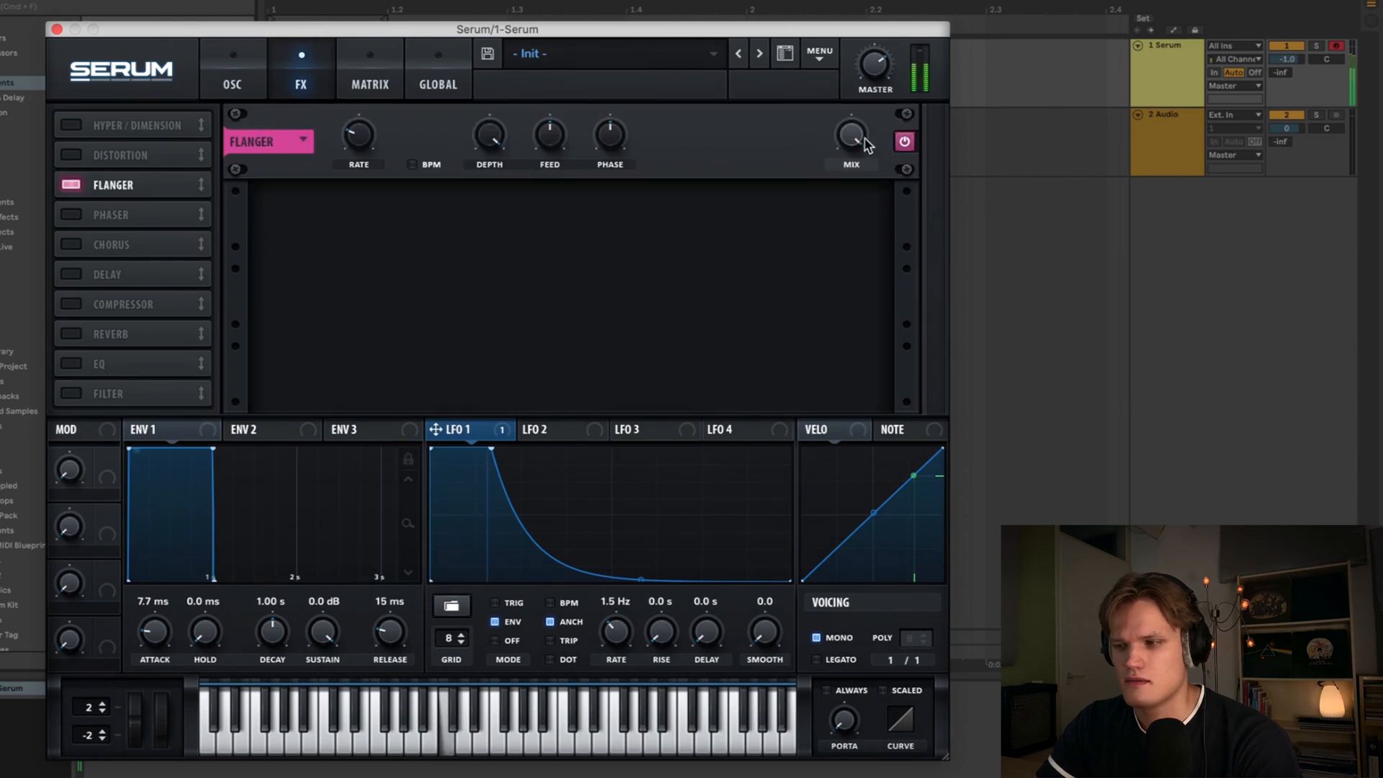
left_click_drag(860, 138, 835, 207)
left_click_drag(812, 297, 812, 295)
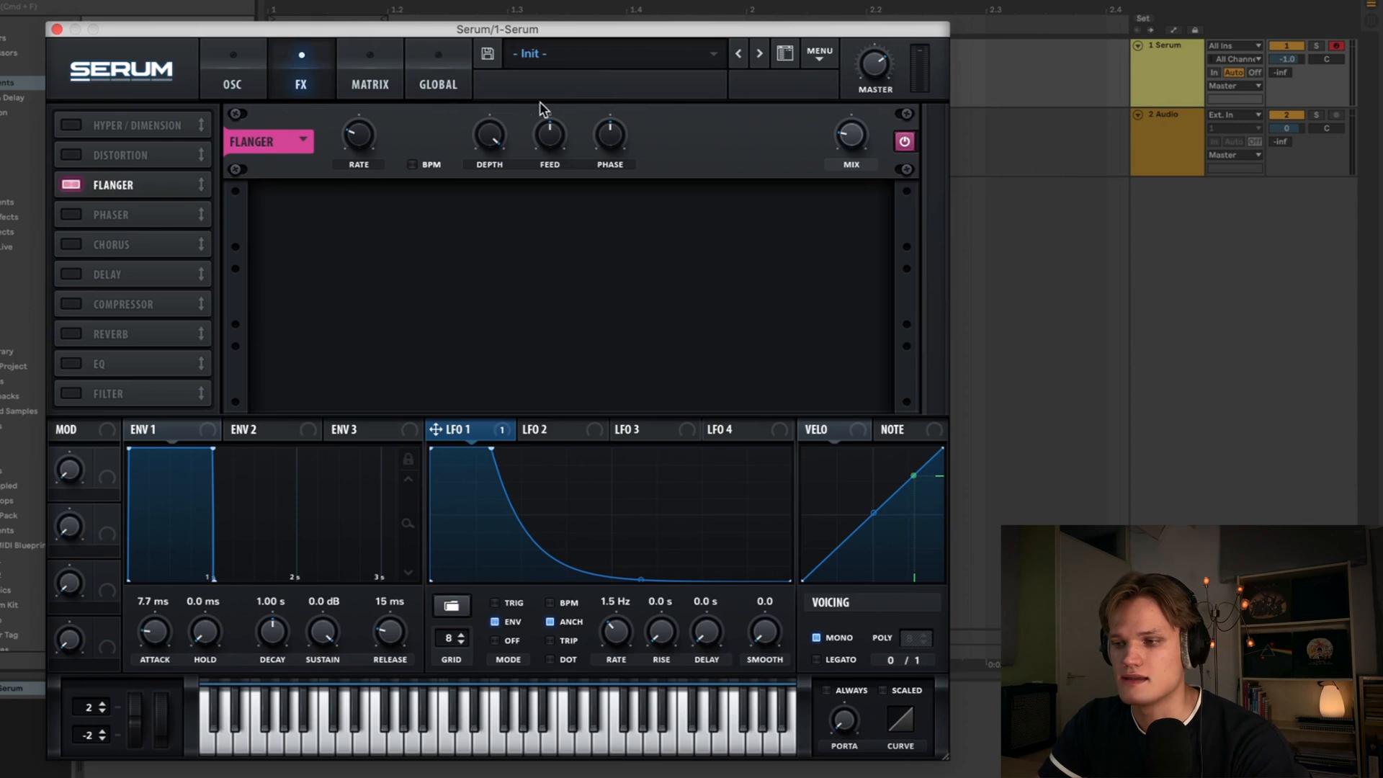
- Enable the Phaser and Chorus effects and lower their mix levels, the Chorus mix to 20%
left_click(69, 217)
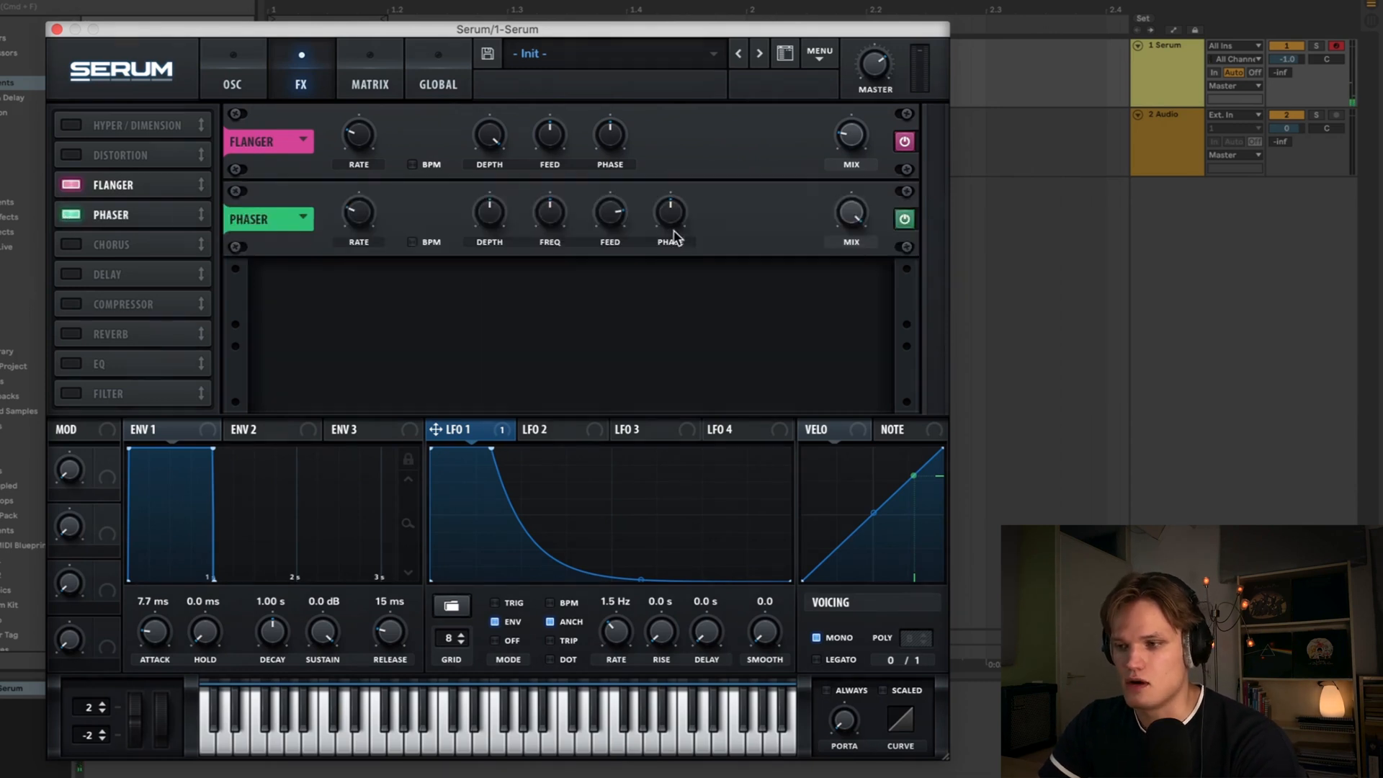
left_click_drag(850, 213, 834, 375)
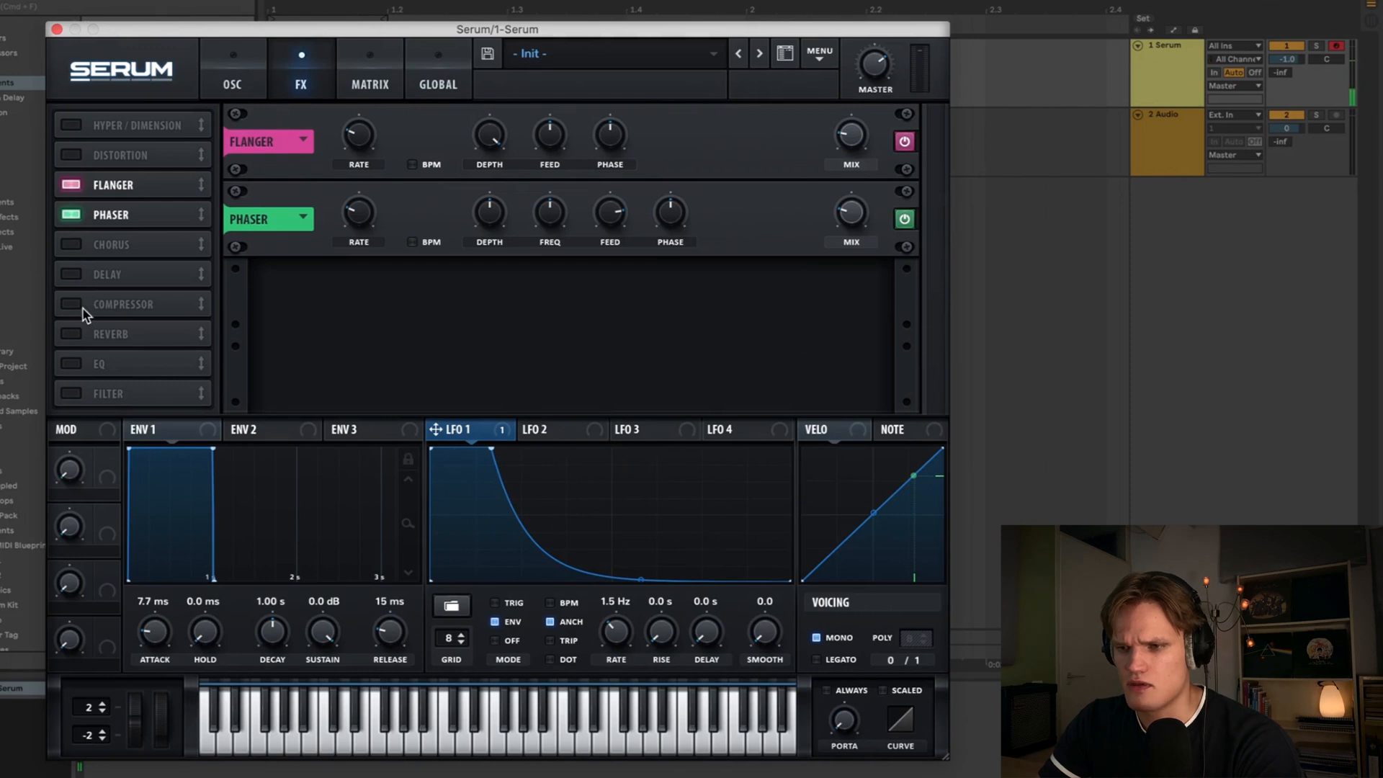
left_click(70, 245)
mouse_move(848, 311)
left_mouse_down()
mouse_move(848, 364)
mouse_move(858, 331)
left_mouse_up()
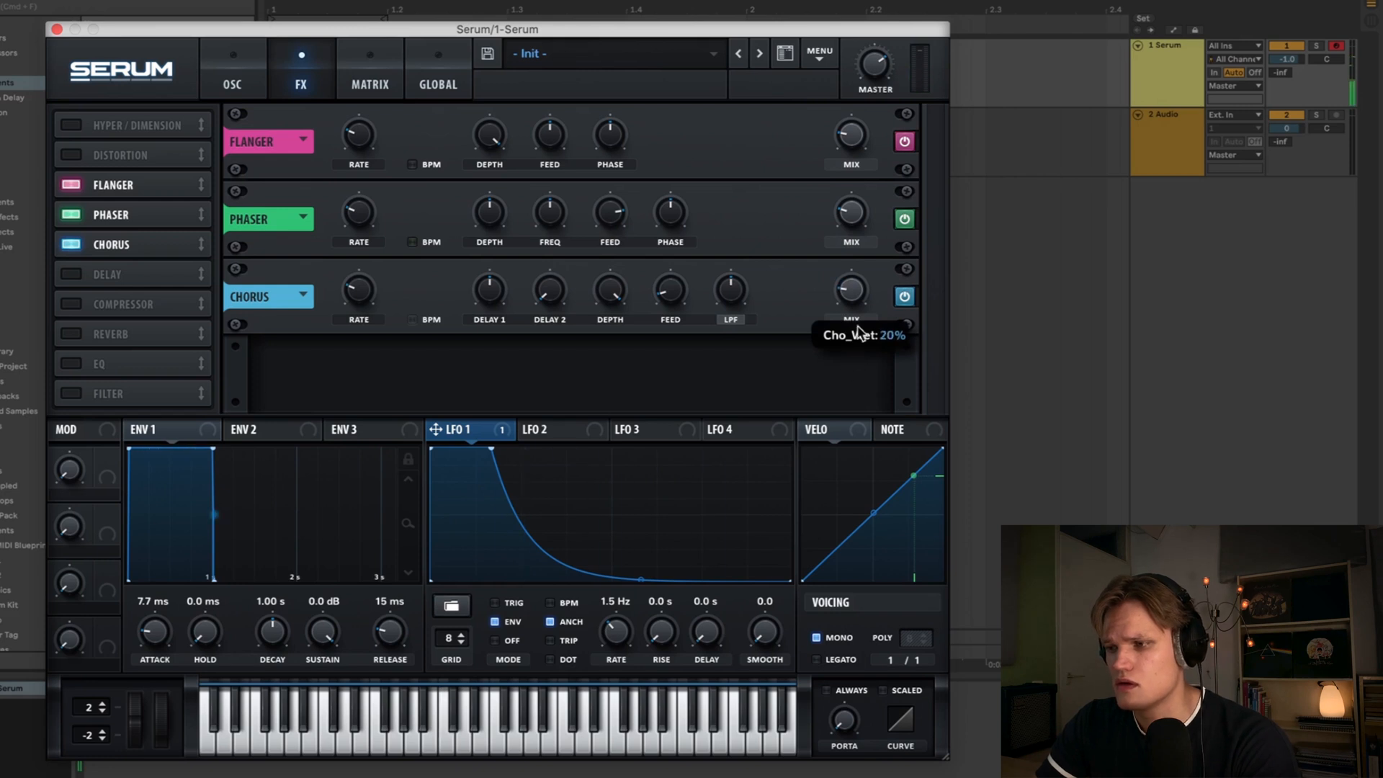
left_click_drag(850, 216, 857, 261)
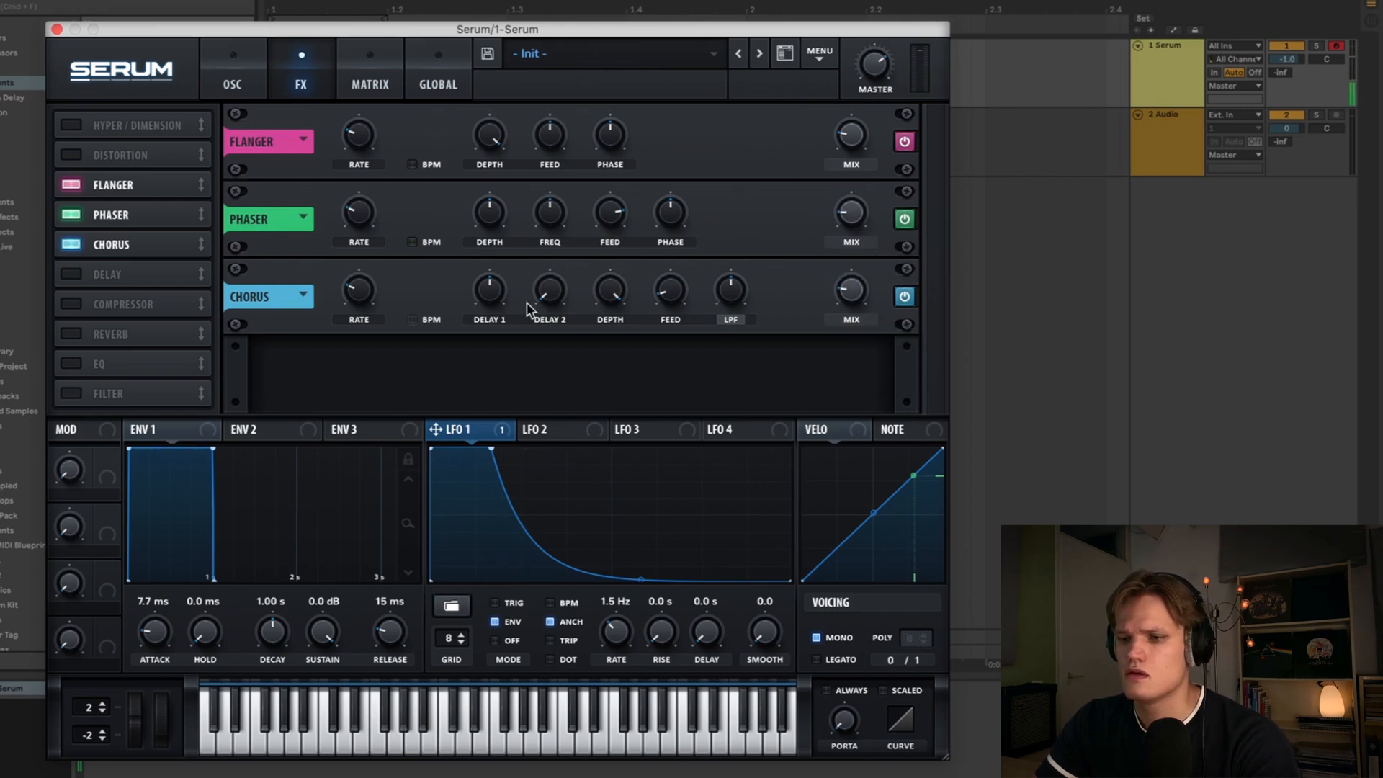
- Enable the EQ effect, switch its low band to a low-cut shape and raise its frequency
left_click(70, 364)
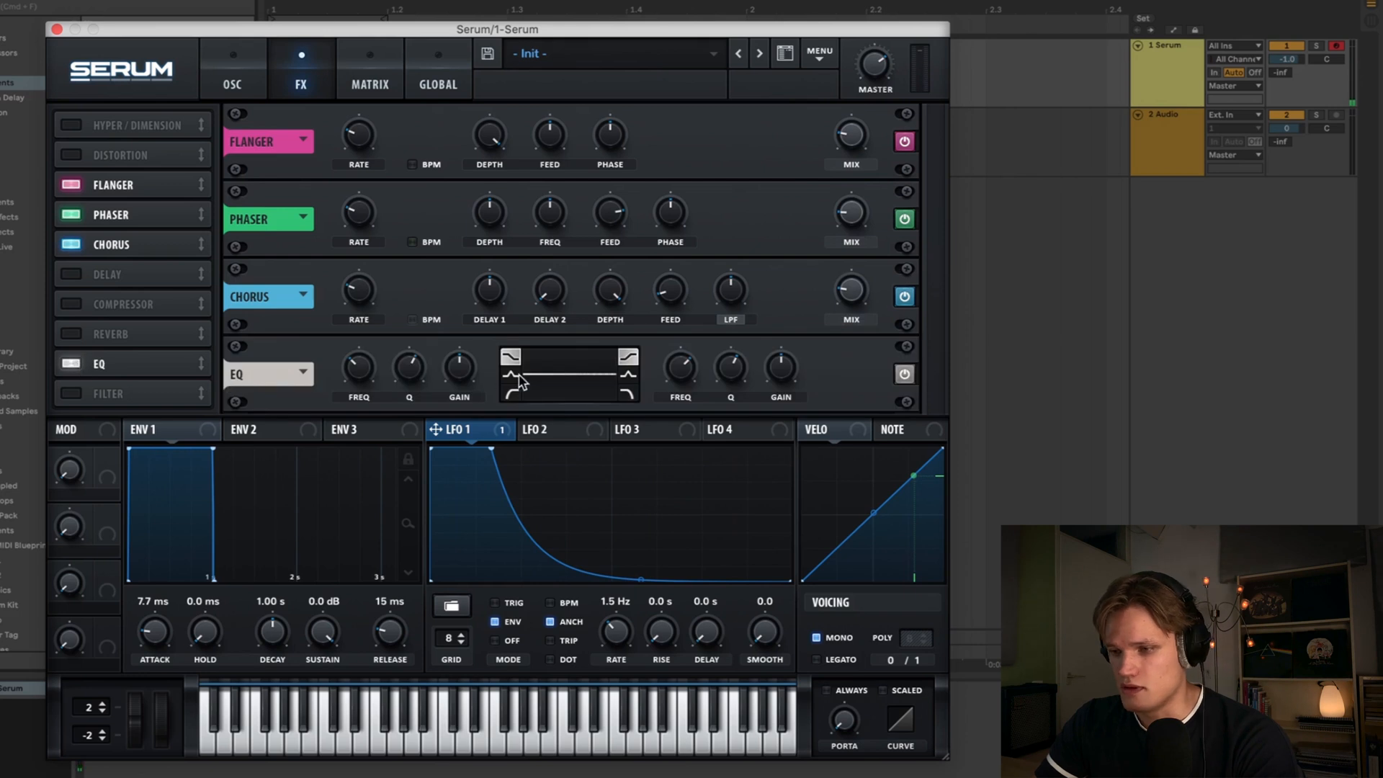
left_click(510, 392)
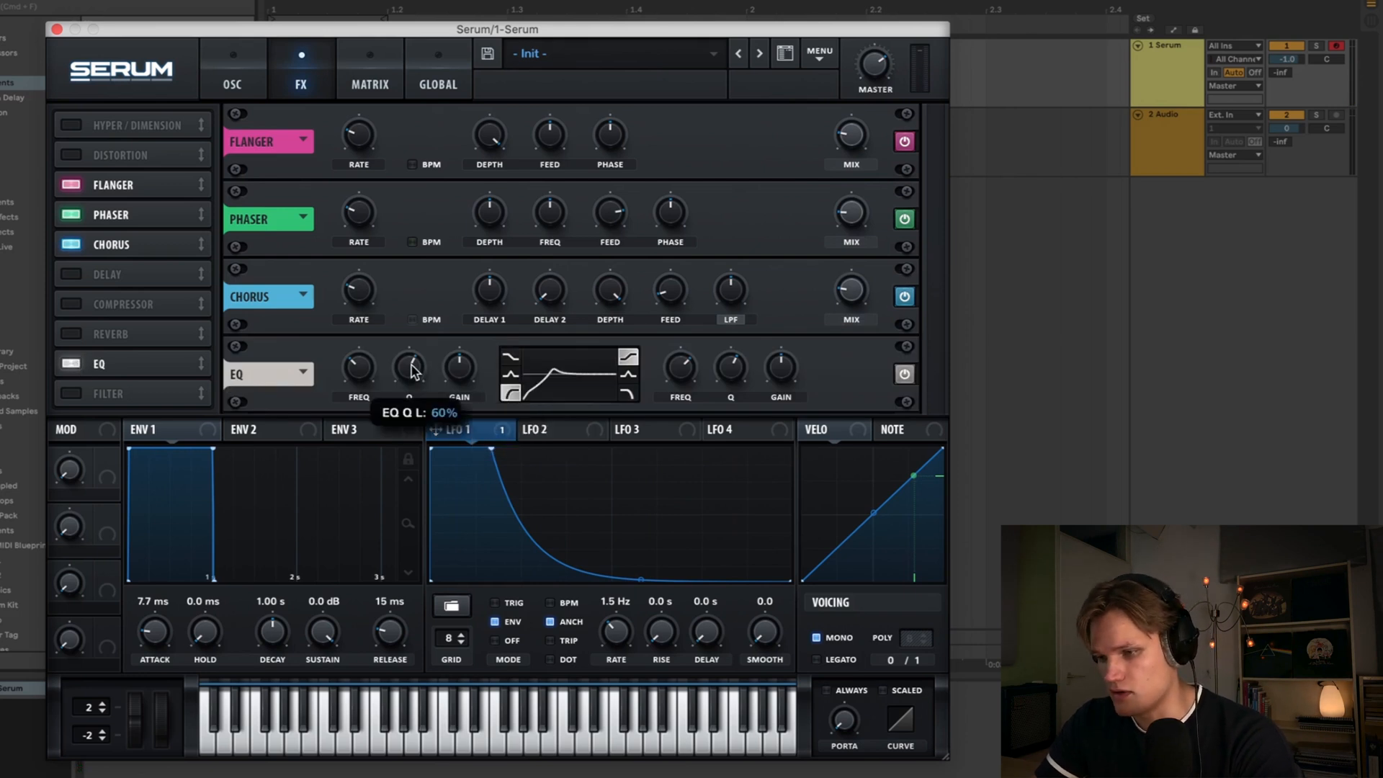
left_click_drag(358, 365, 371, 318)
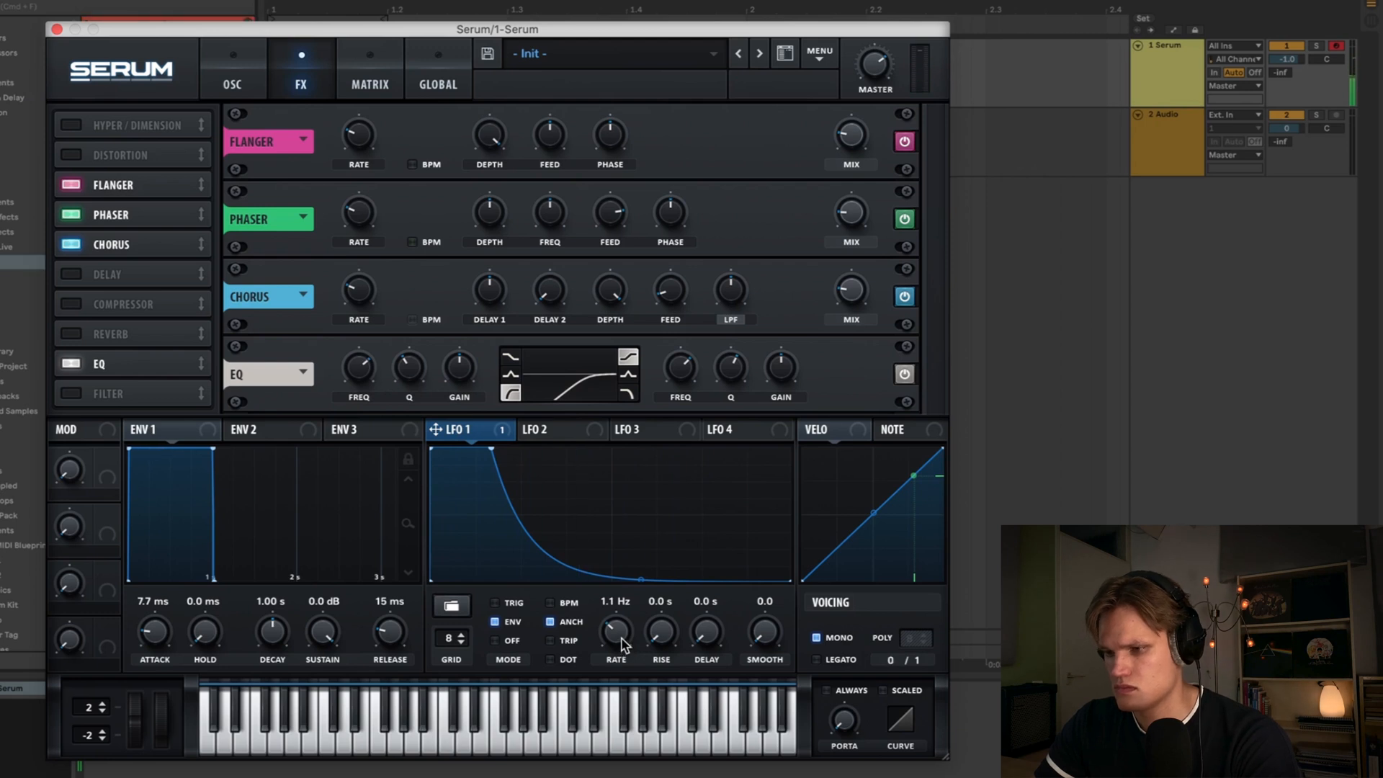
- Set the LFO 1 rate to 1.1 Hz and close Serum
left_click_drag(617, 629, 617, 632)
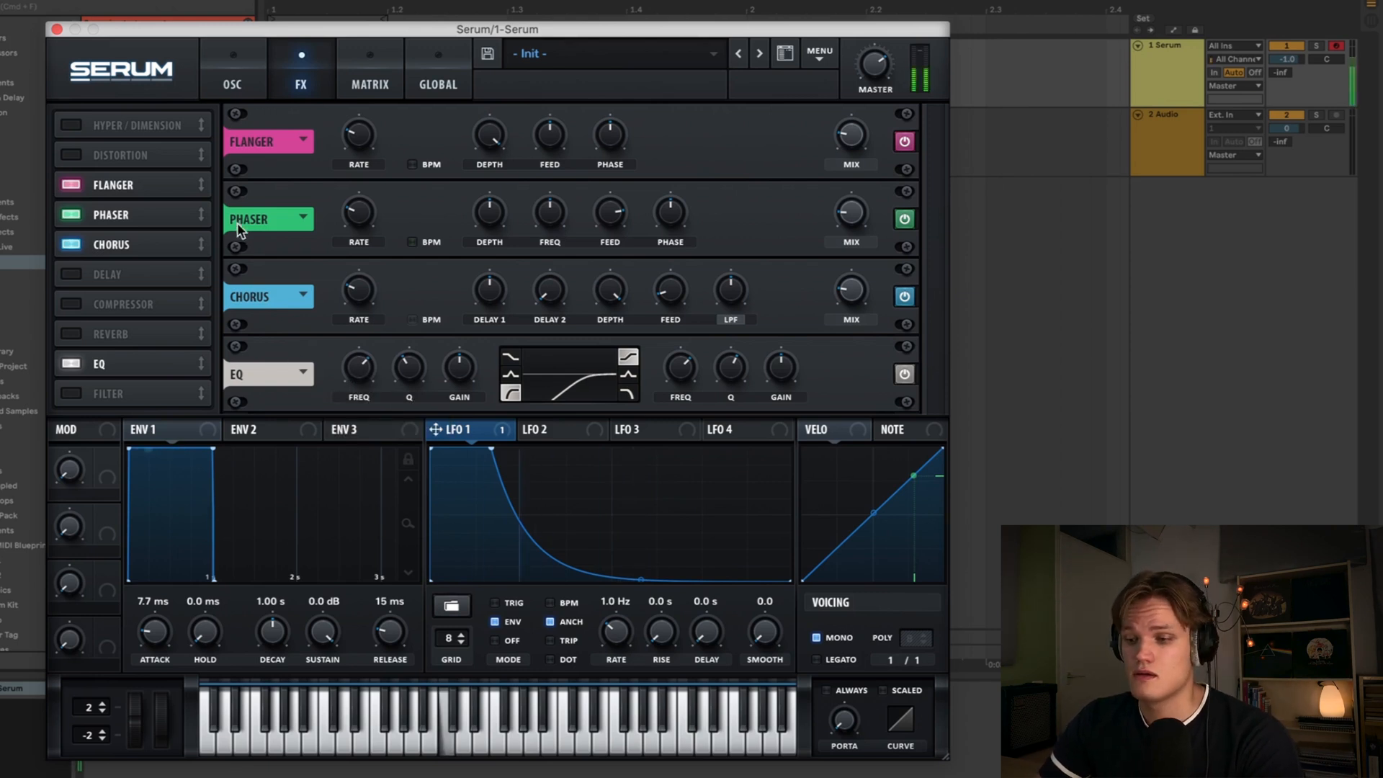
left_click(56, 30)
- Set the audio track's input to 1-Serum
left_click(1149, 158)
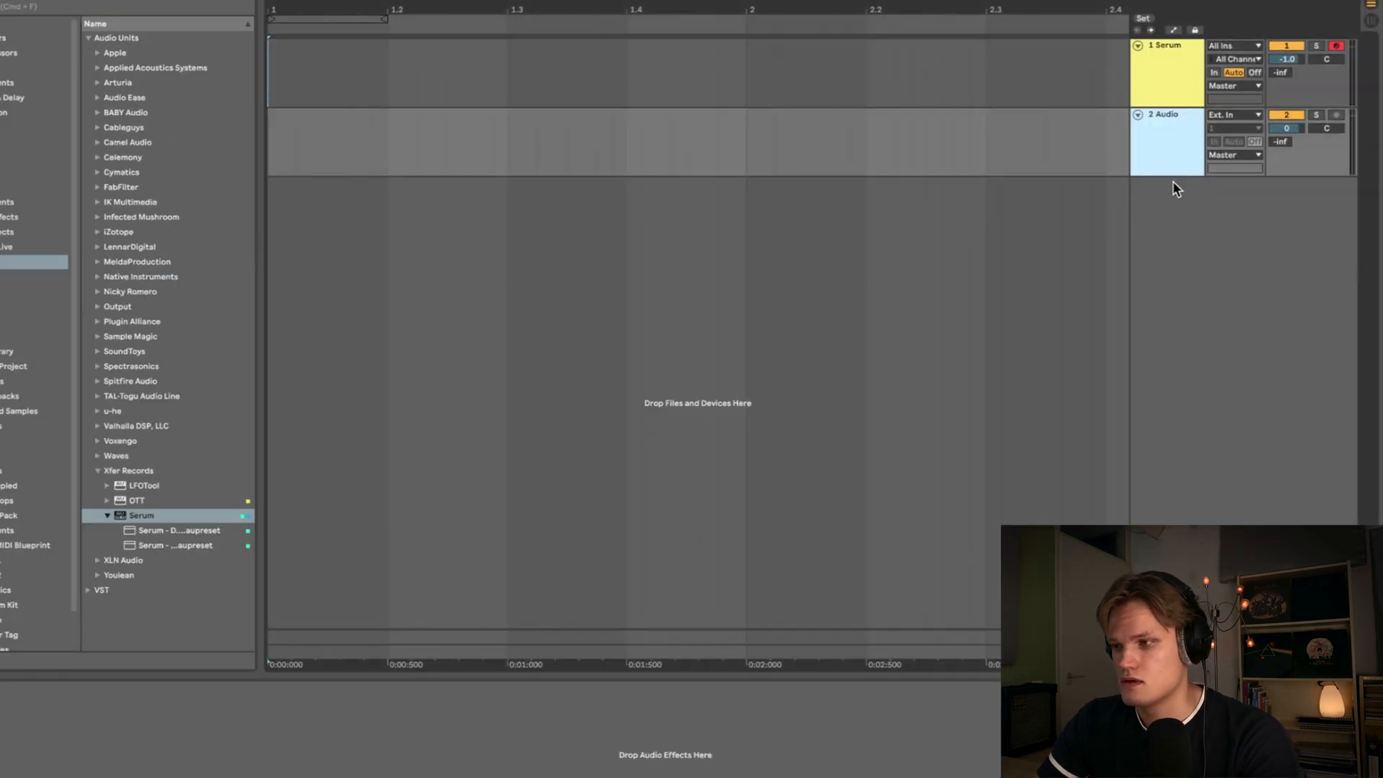
left_click_drag(1174, 179, 1181, 236)
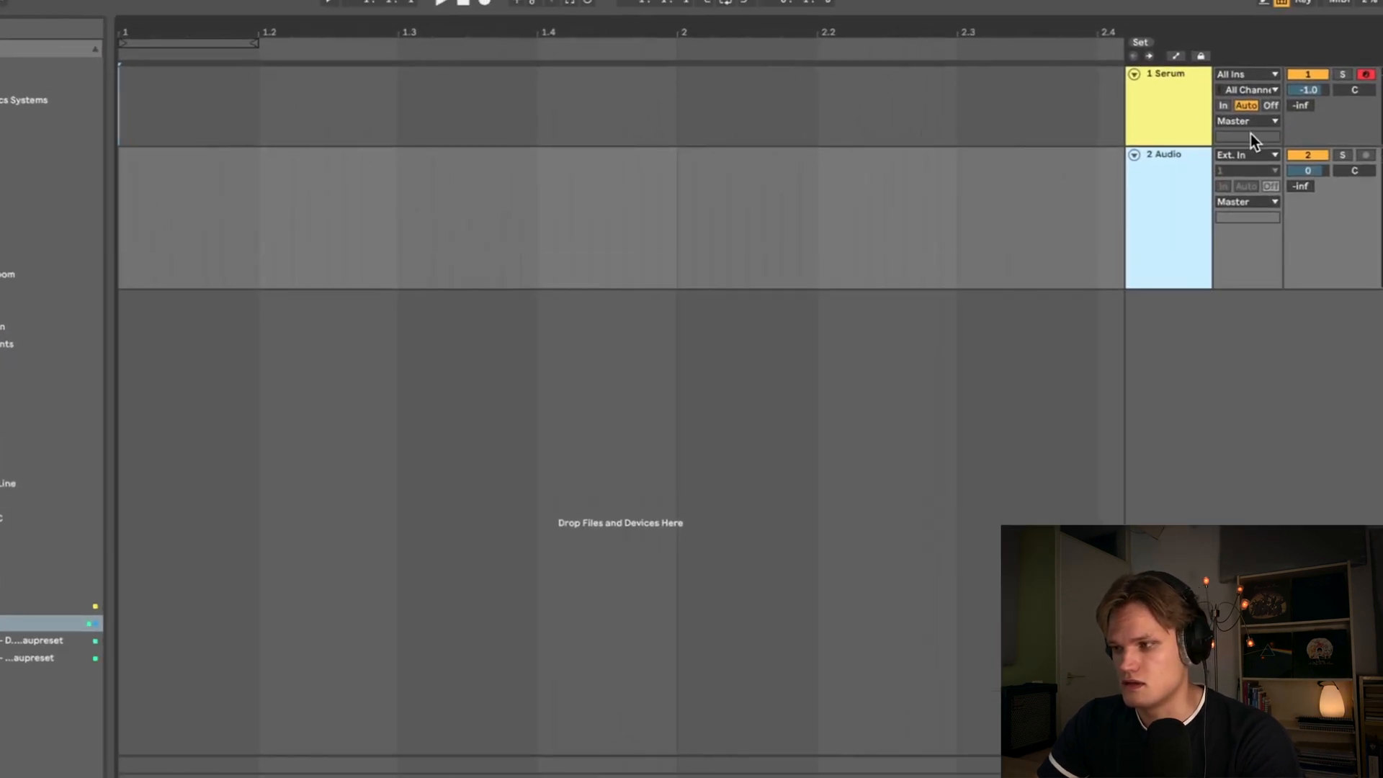
left_click(1253, 155)
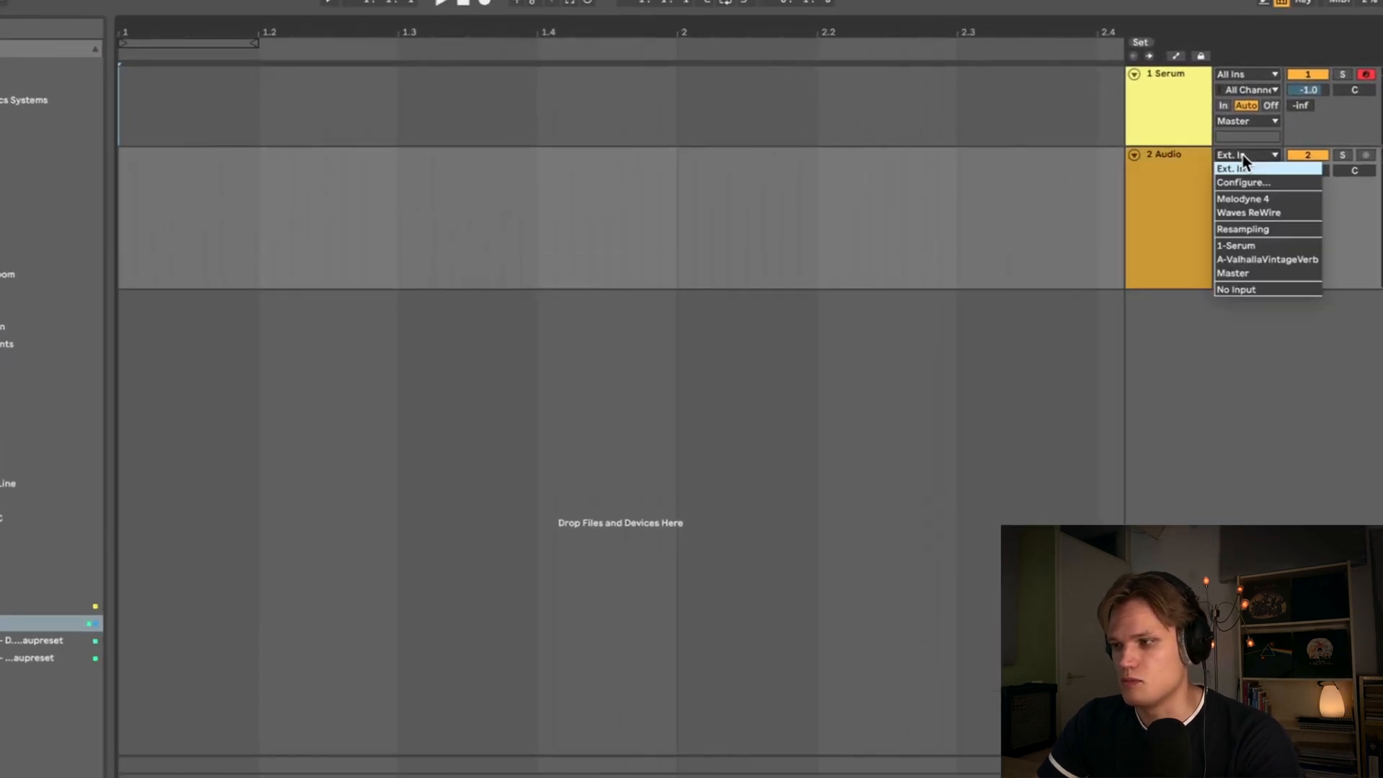
left_click(1260, 237)
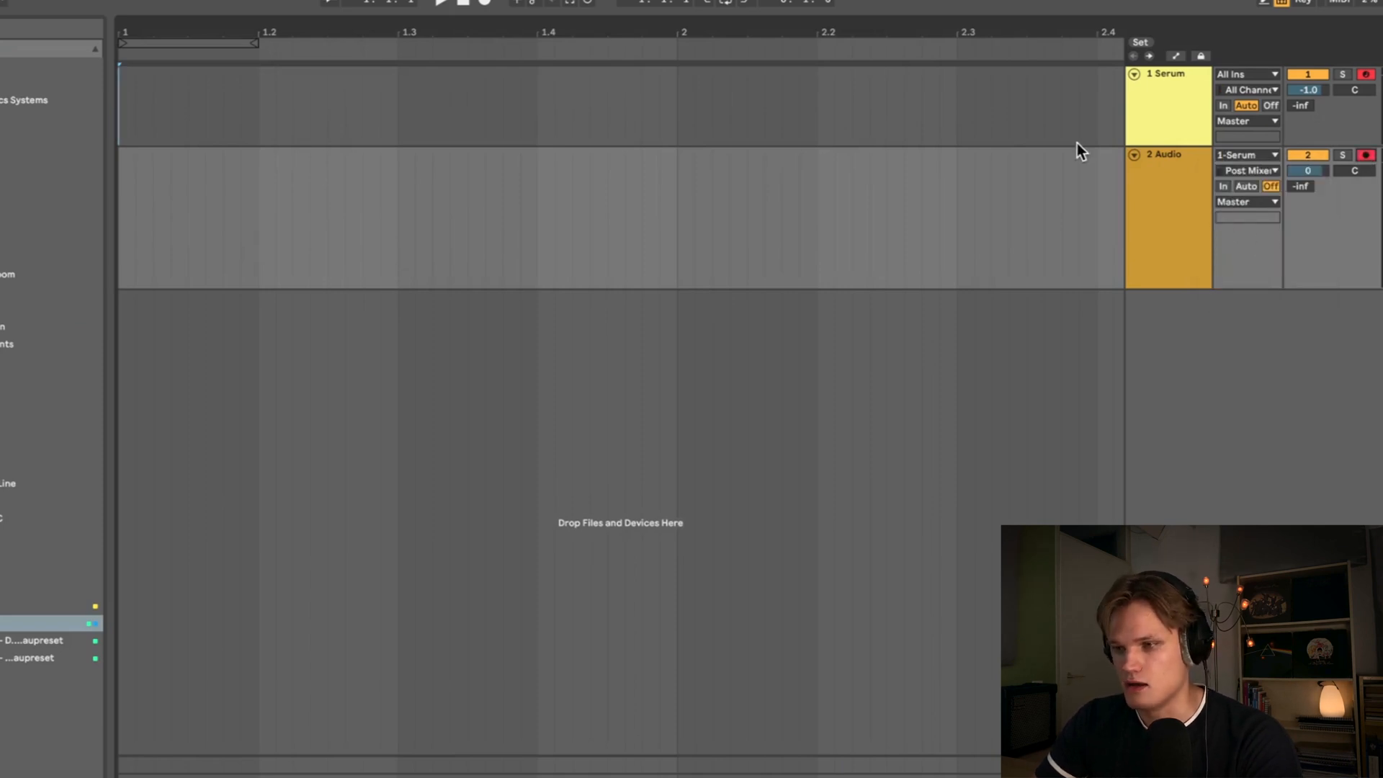
- Record the Serum output from the start of the arrangement onto the audio track
left_click(126, 94)
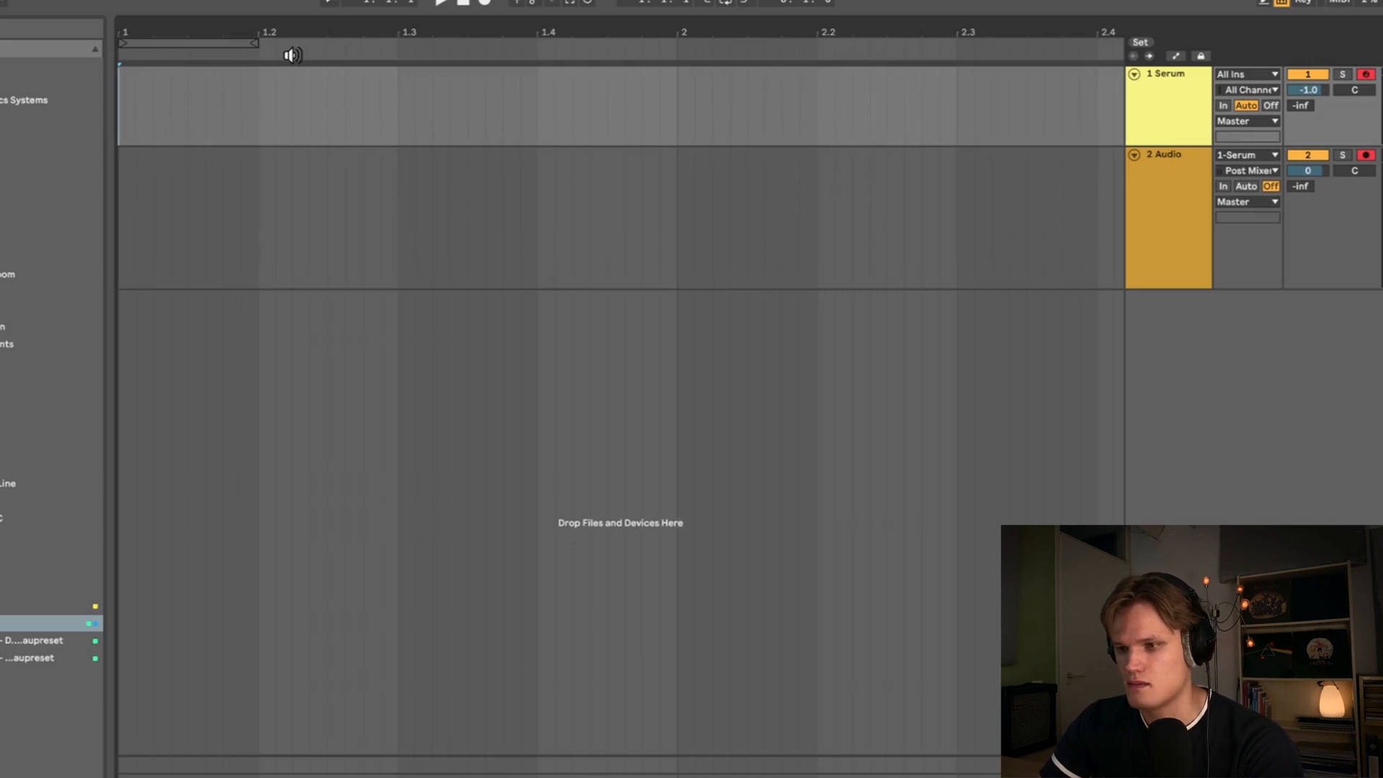
key("F9")
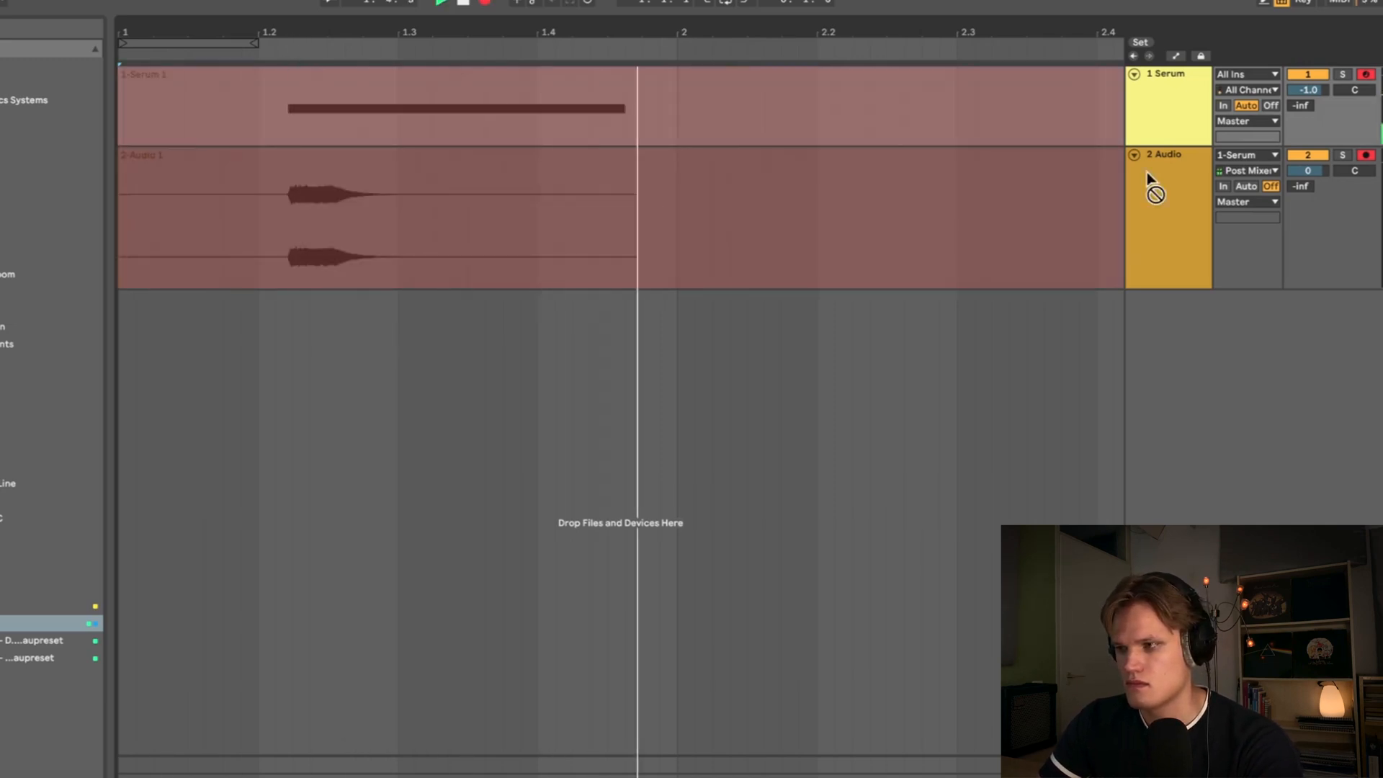
key("space")
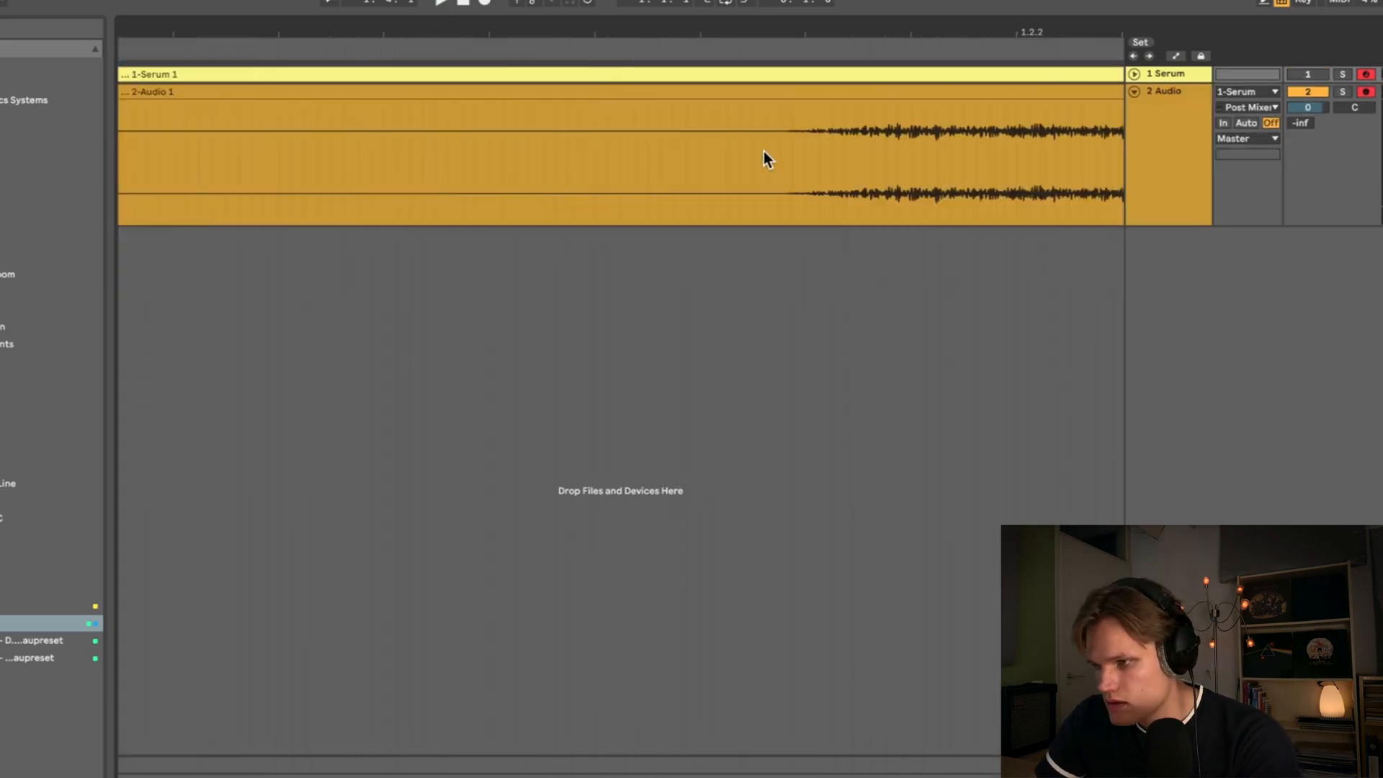
- Split the recorded clip at the hit and delete the empty part before it, moving the clip to the start
left_click(765, 151)
key("super+e")
left_click(729, 92)
key("Delete")
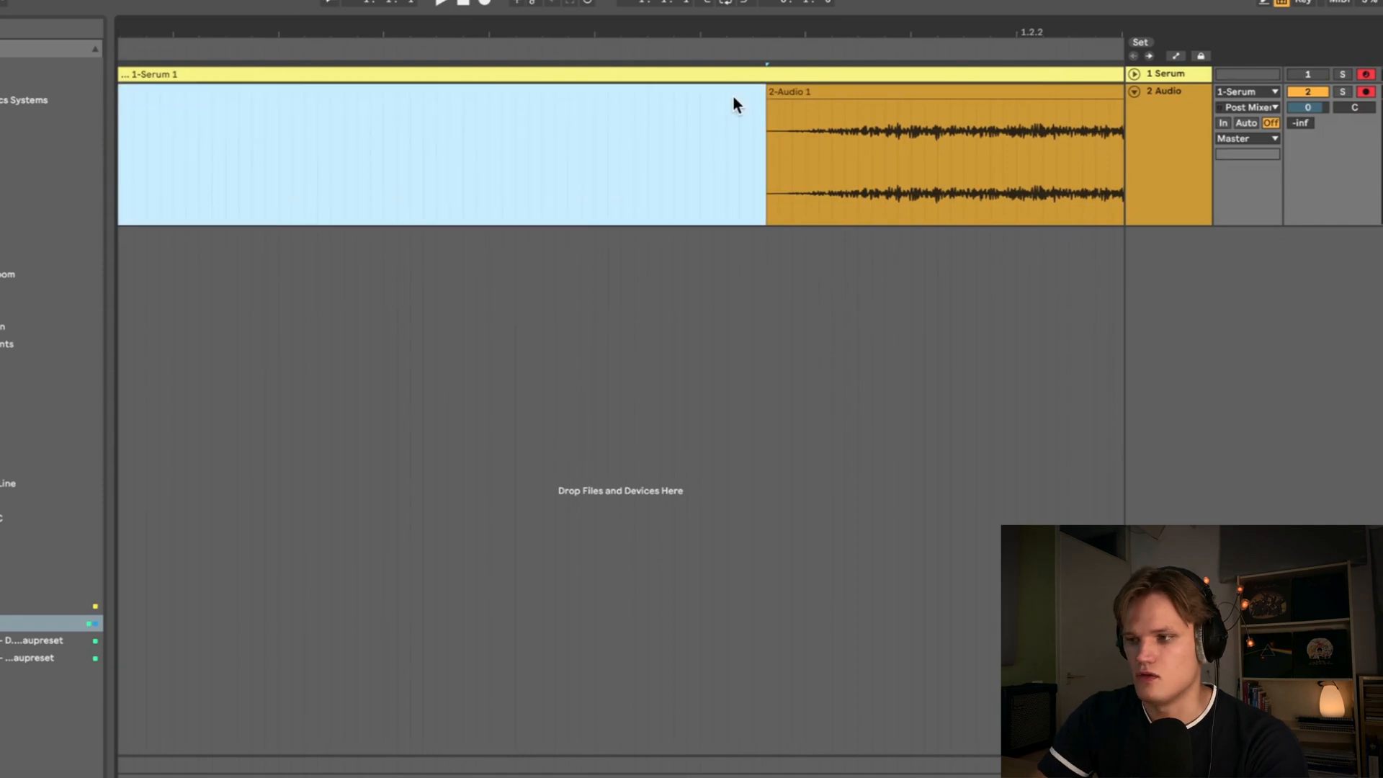
mouse_move(768, 102)
left_mouse_down()
mouse_move(785, 90)
mouse_move(931, 123)
mouse_move(901, 127)
left_mouse_up()
scroll(901, 127, "down", 10)
scroll(264, 131, "up", 5)
- Split off the clip's tail, add a fade-out to its end and play it back
left_click(264, 131)
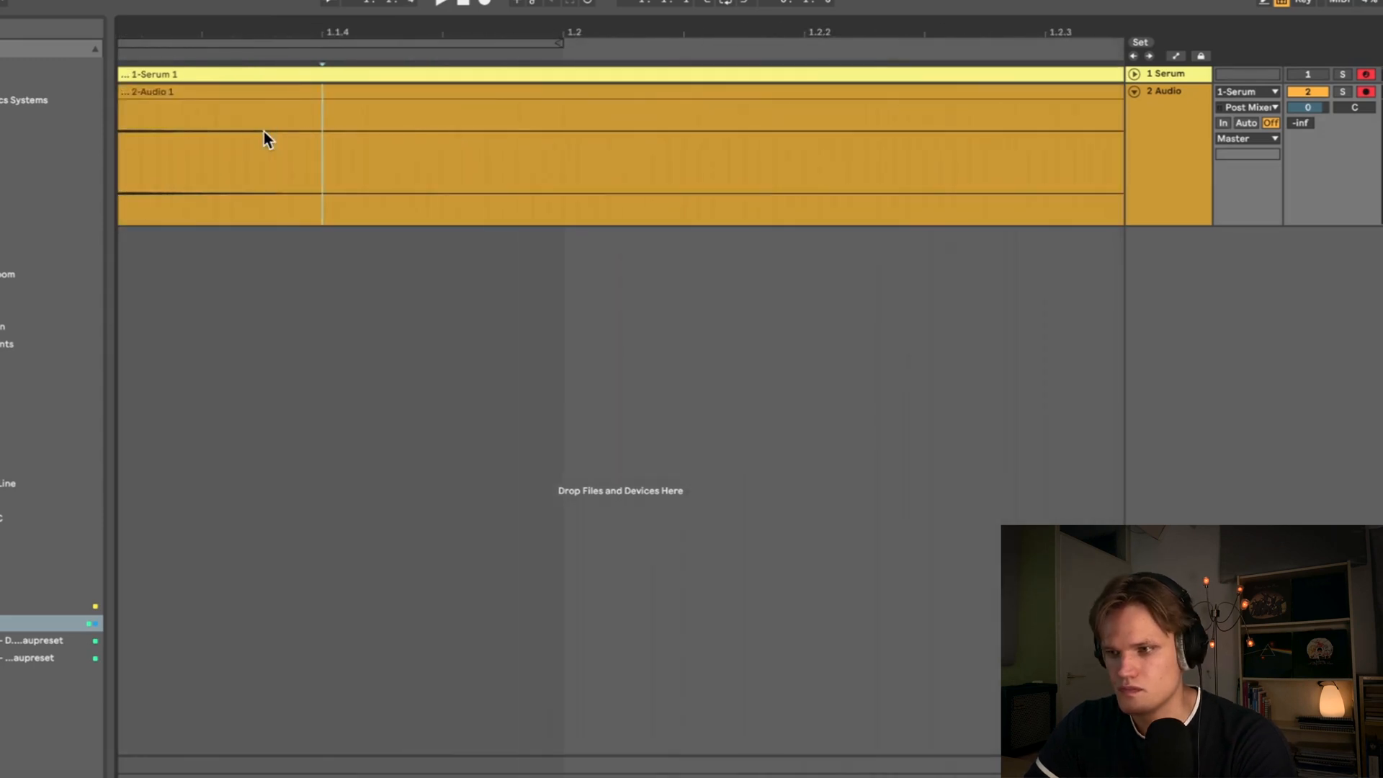
key("super+e")
left_click(350, 94)
scroll(895, 171, "left", 5)
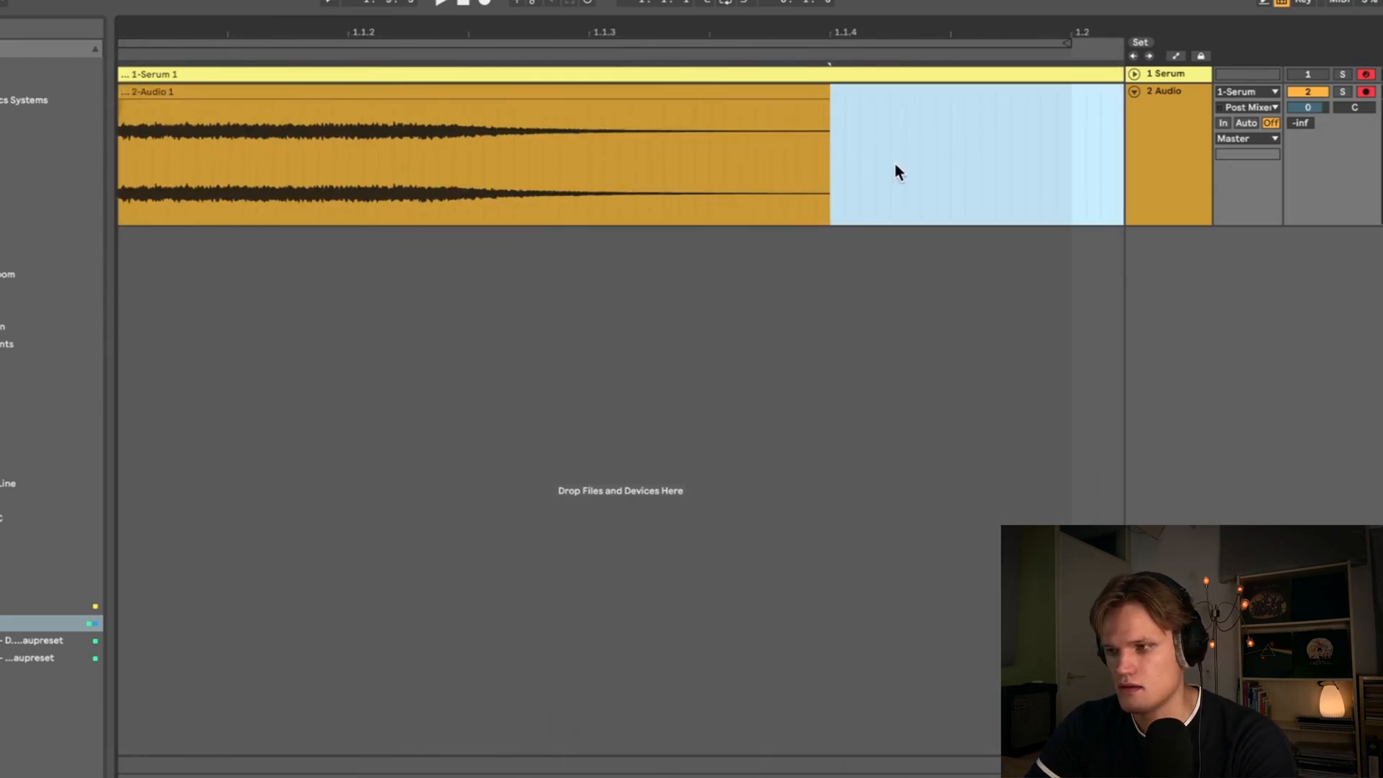
left_click_drag(825, 103, 531, 161)
scroll(531, 161, "down", 5)
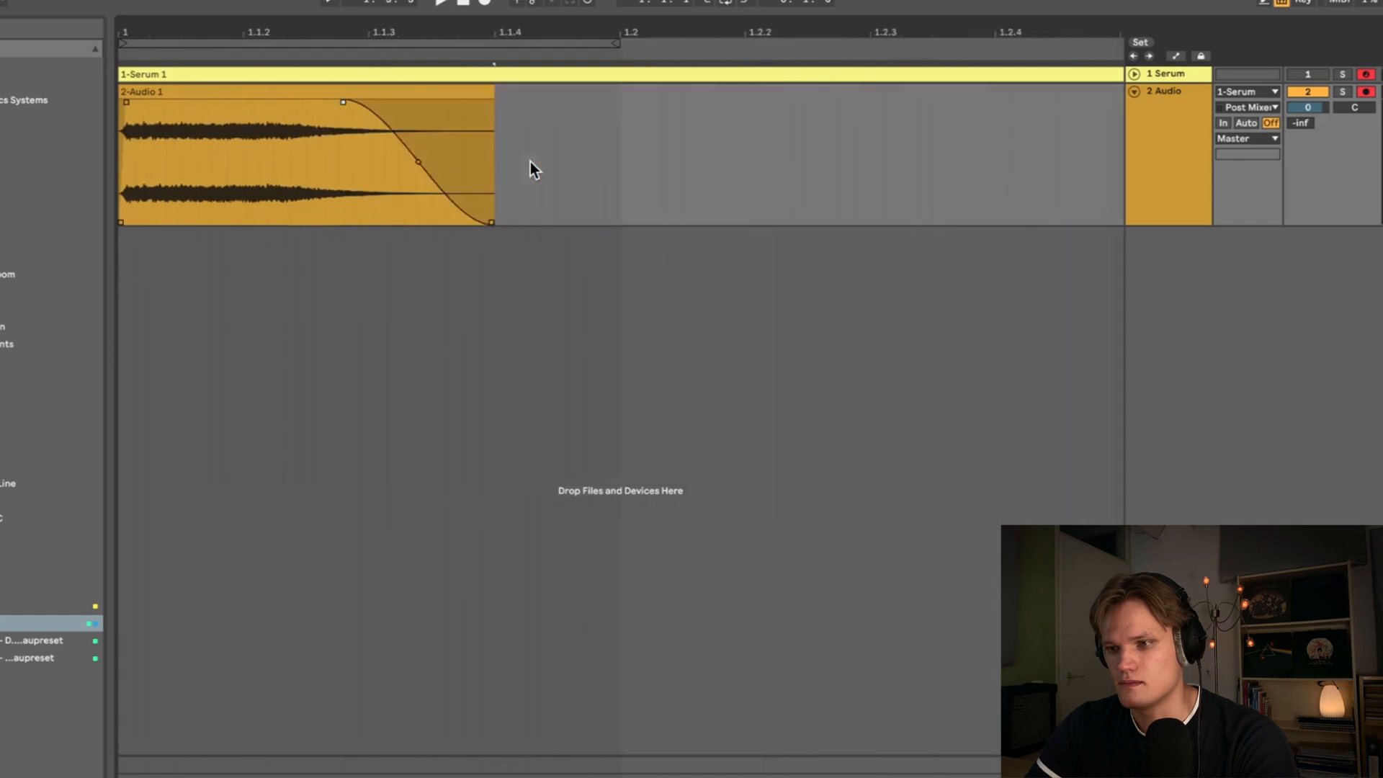
key("space")
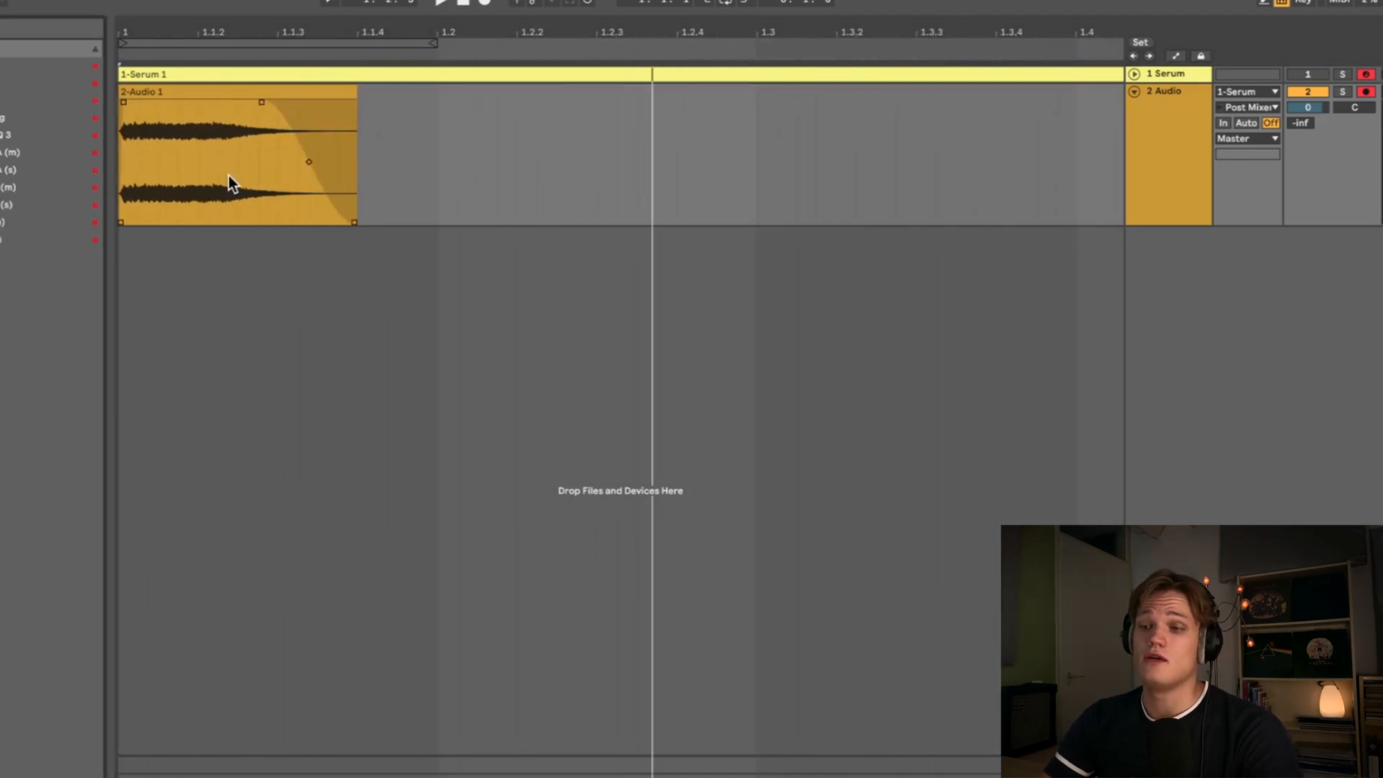
- Add FabFilter Pro-Q 3 to the audio track and apply a 12 dB/oct low cut near 1 kHz
left_click_drag(9, 135, 447, 176)
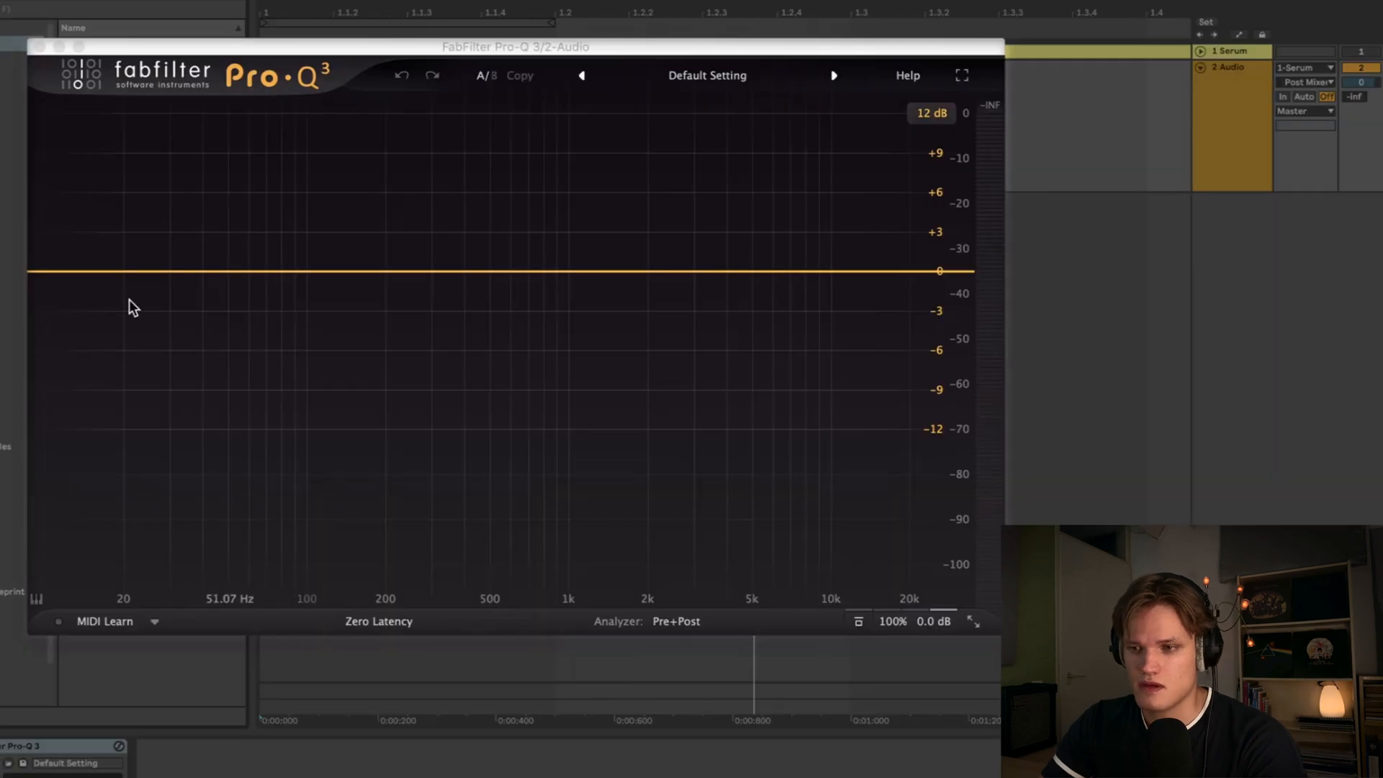
left_click_drag(40, 274, 558, 267)
left_click(593, 275, "alt+shift")
scroll(559, 267, "down", 1)
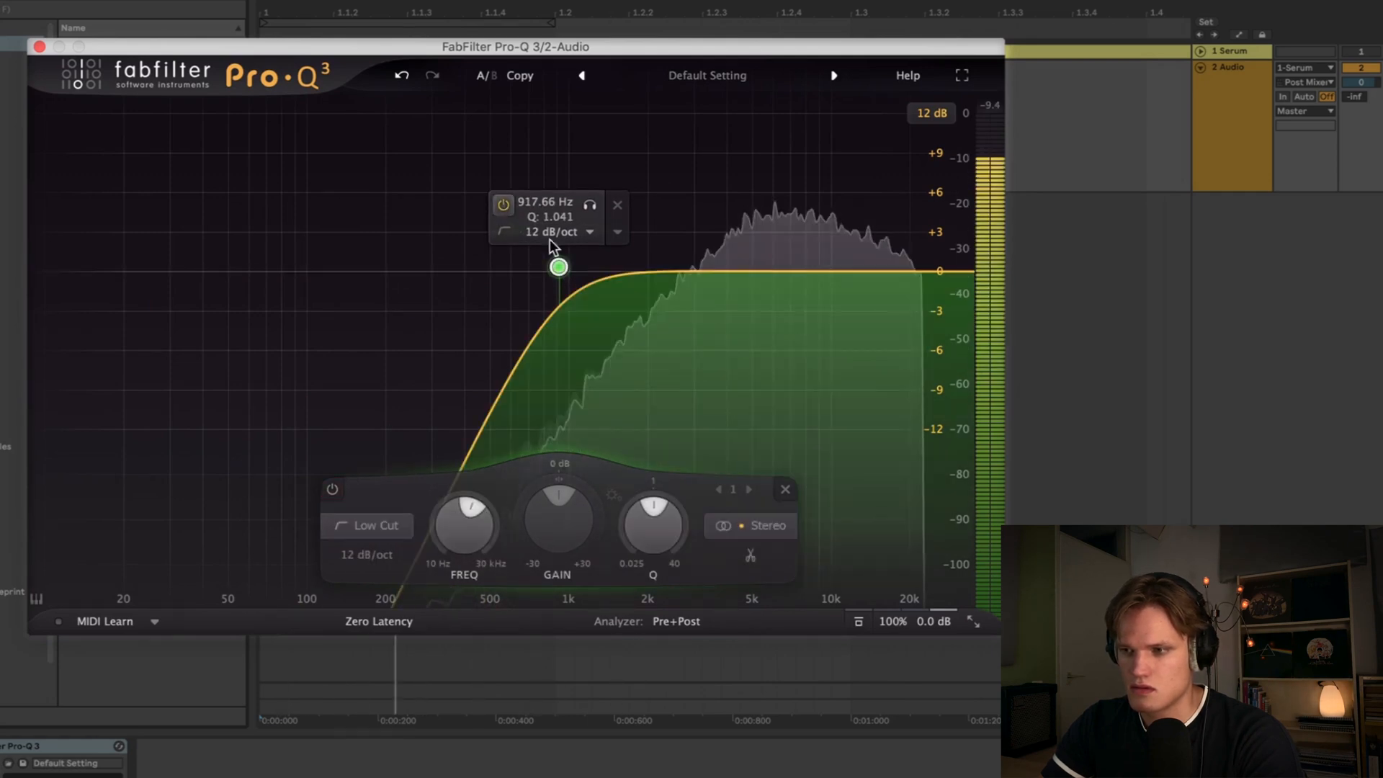
left_click_drag(558, 267, 602, 264)
left_click(65, 746)
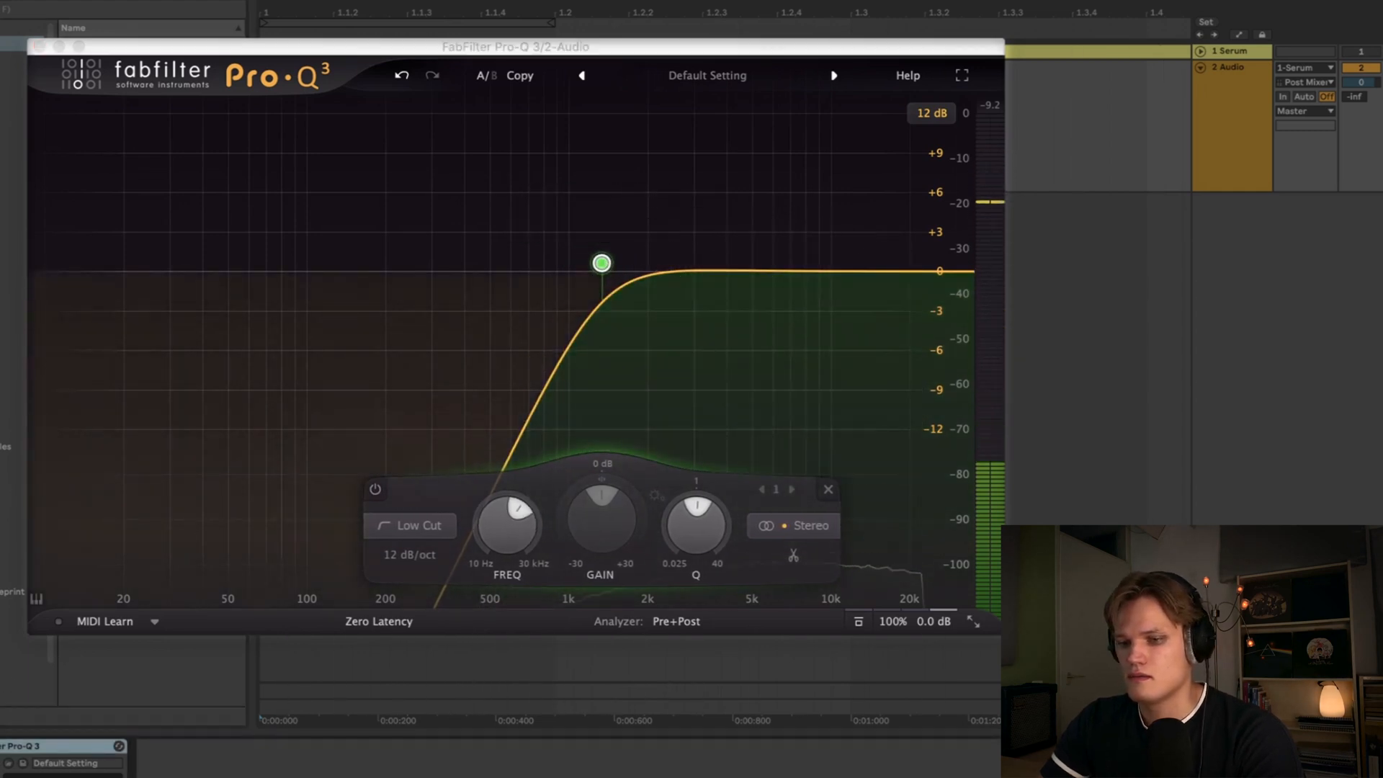
key("space")
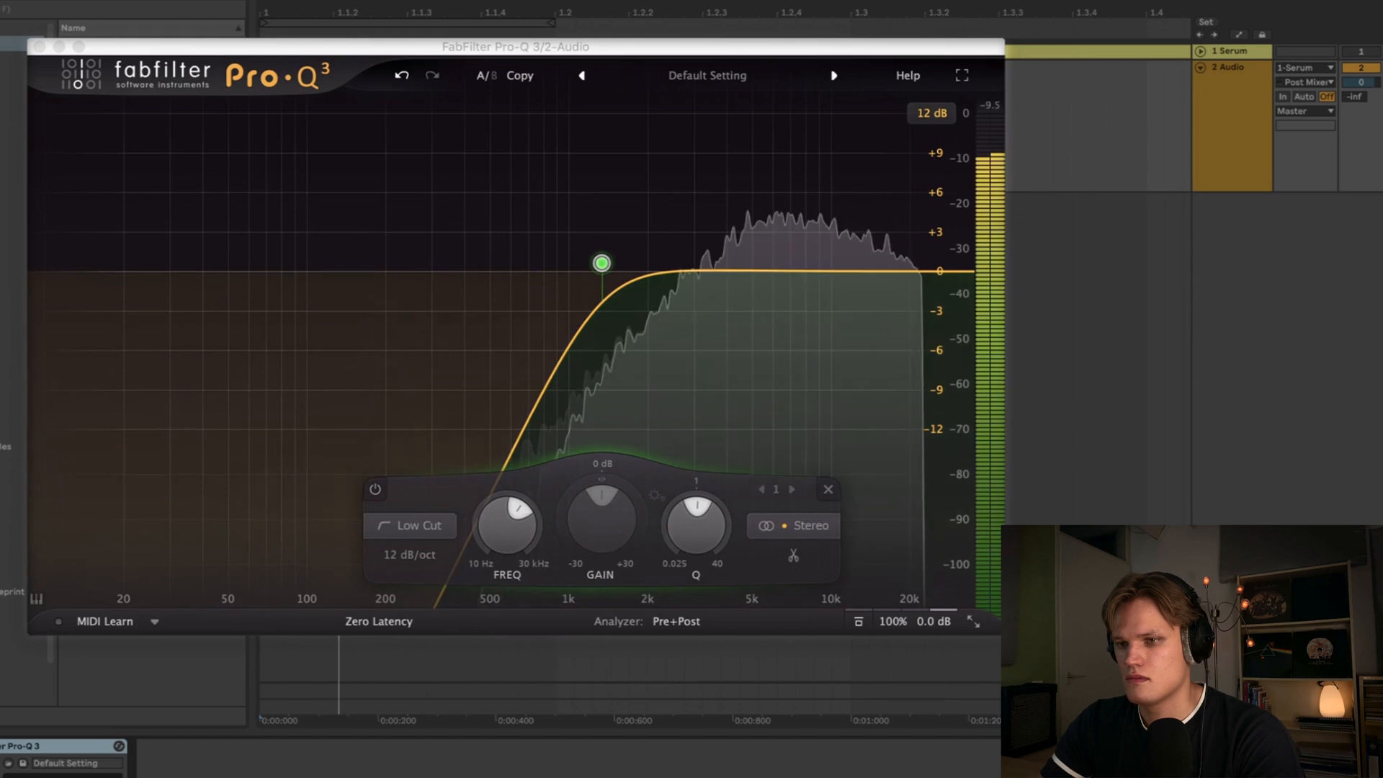
left_click(39, 48)
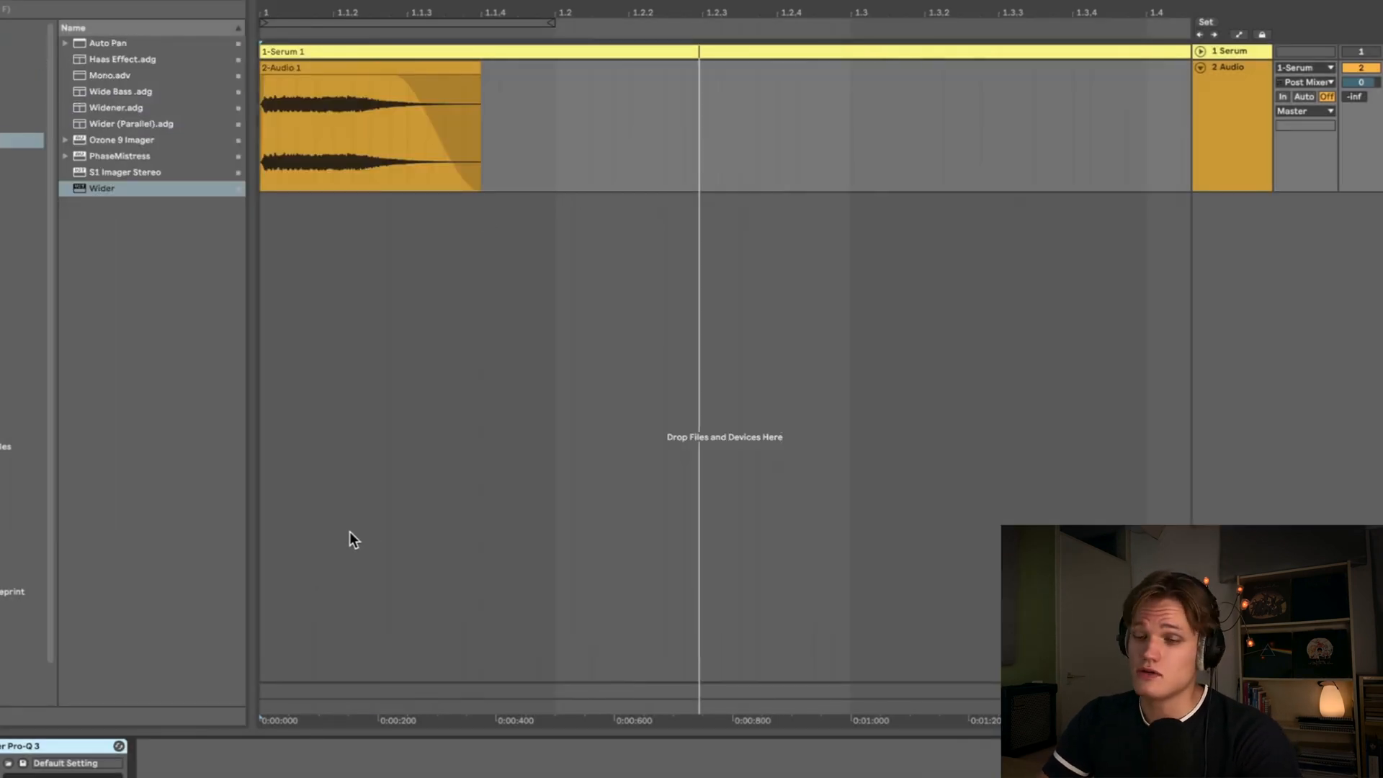
- Load the Wider plug-in onto the audio track and set its width to 100%
left_click(348, 537)
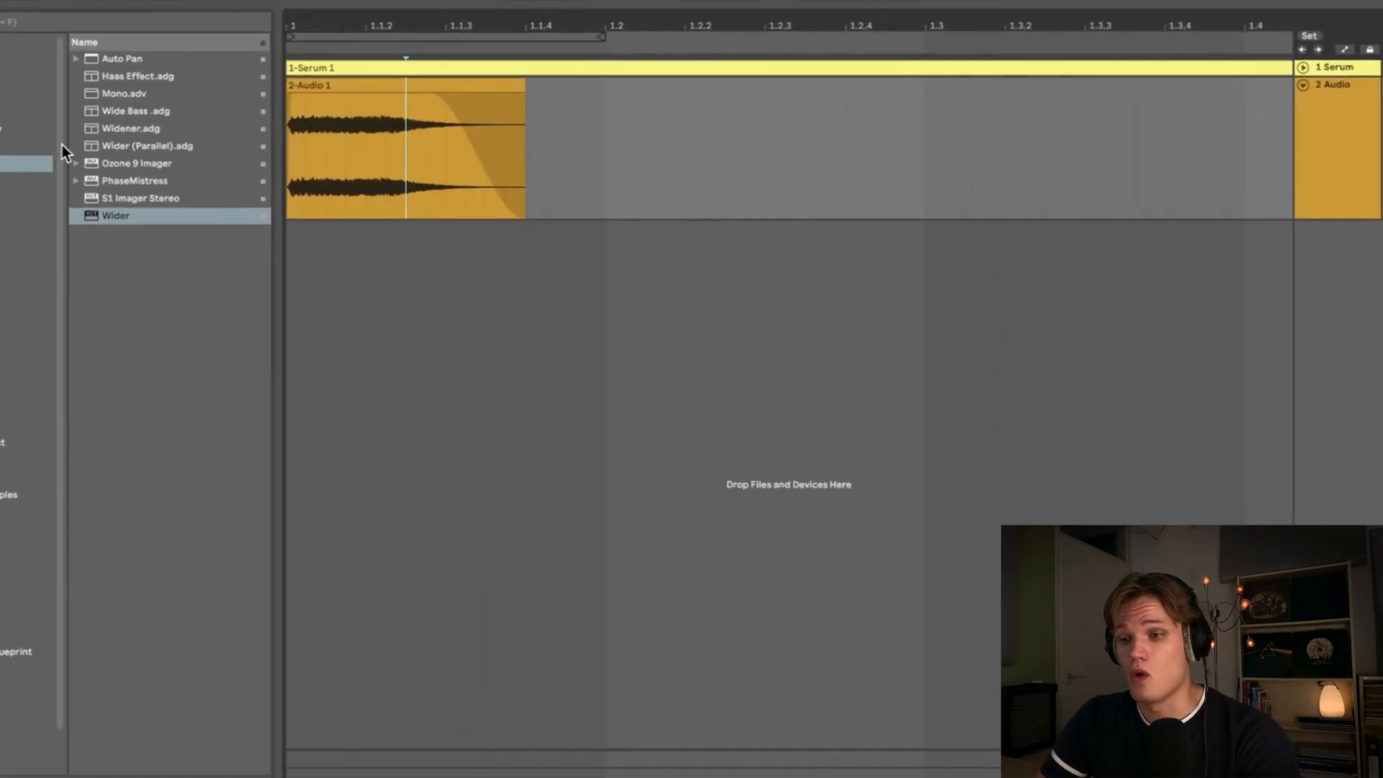
double_click(119, 217)
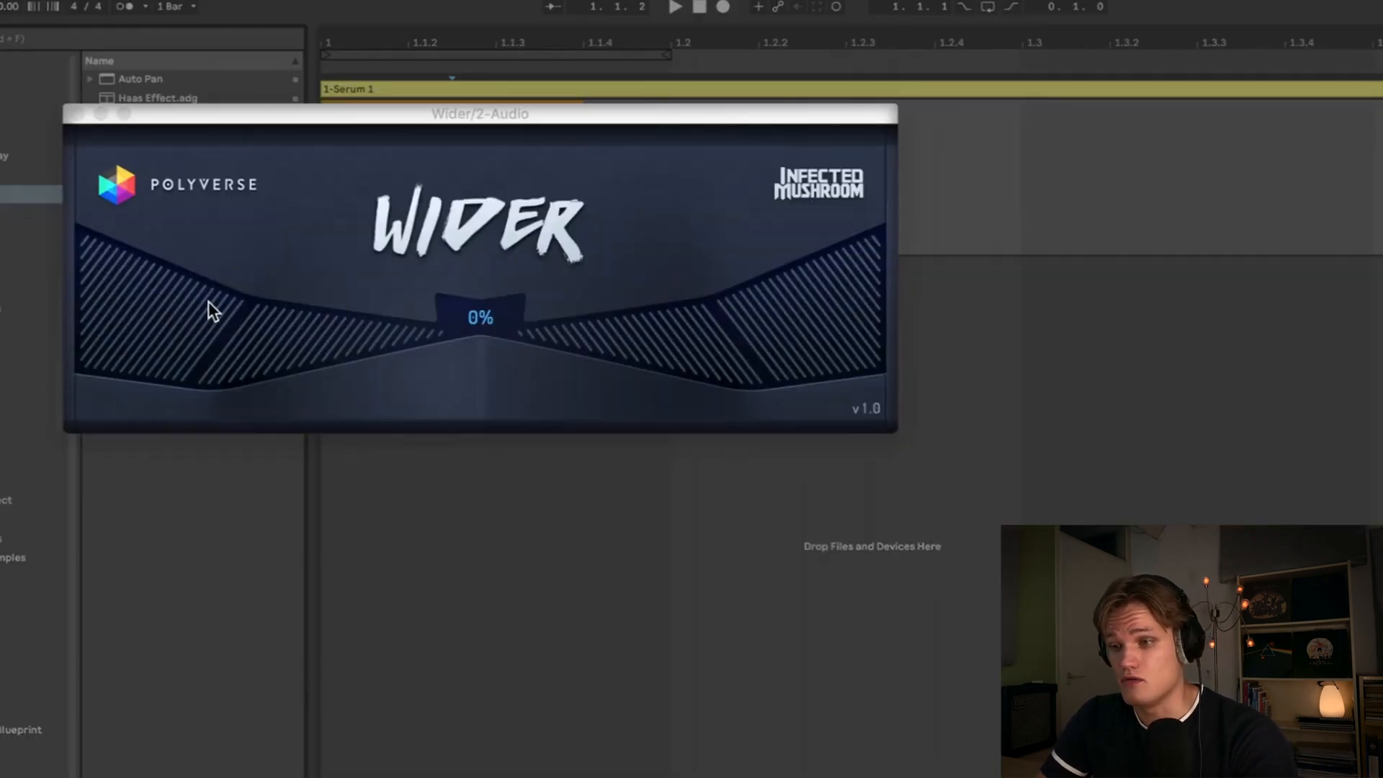
double_click(525, 337)
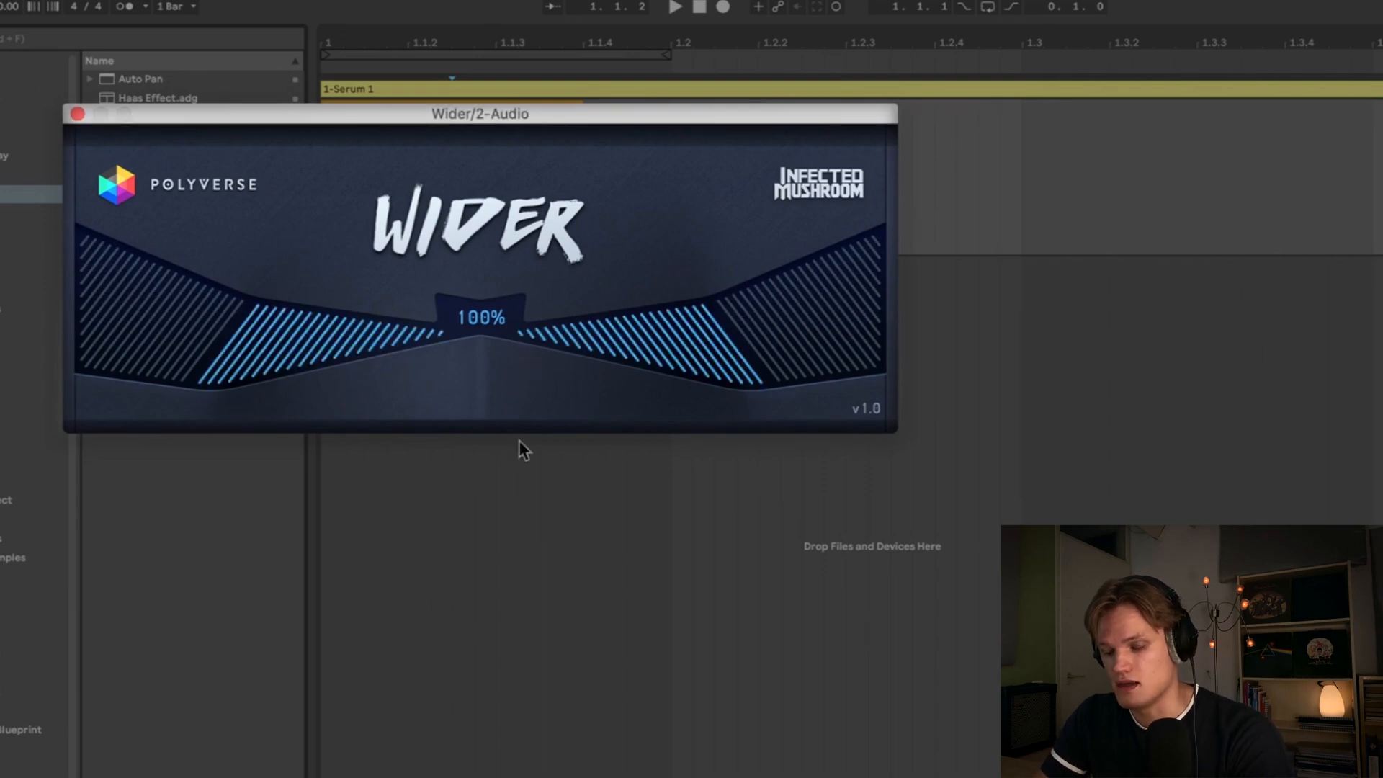
left_click(77, 113)
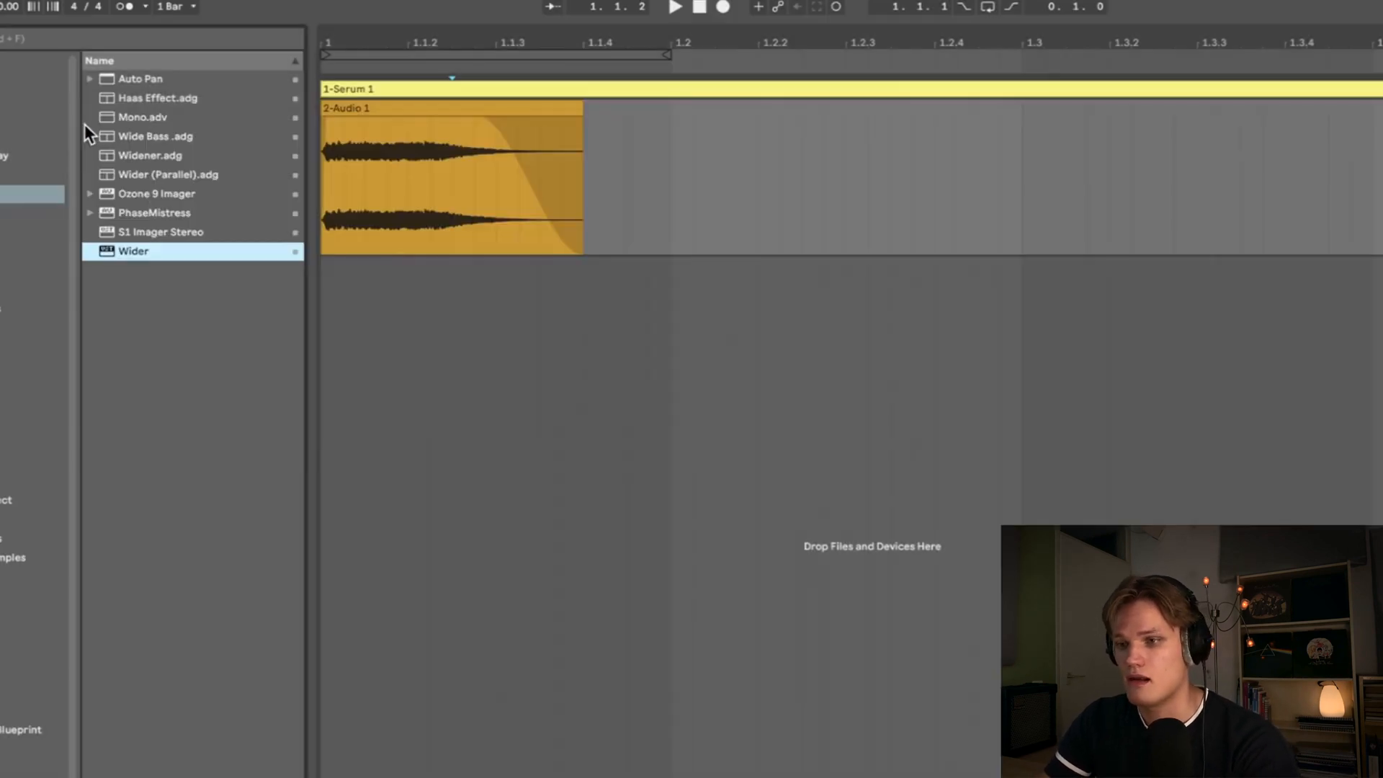
- Wrap the Wider plug-in in an Audio Effect Rack and add a second, empty chain named dry
key("space")
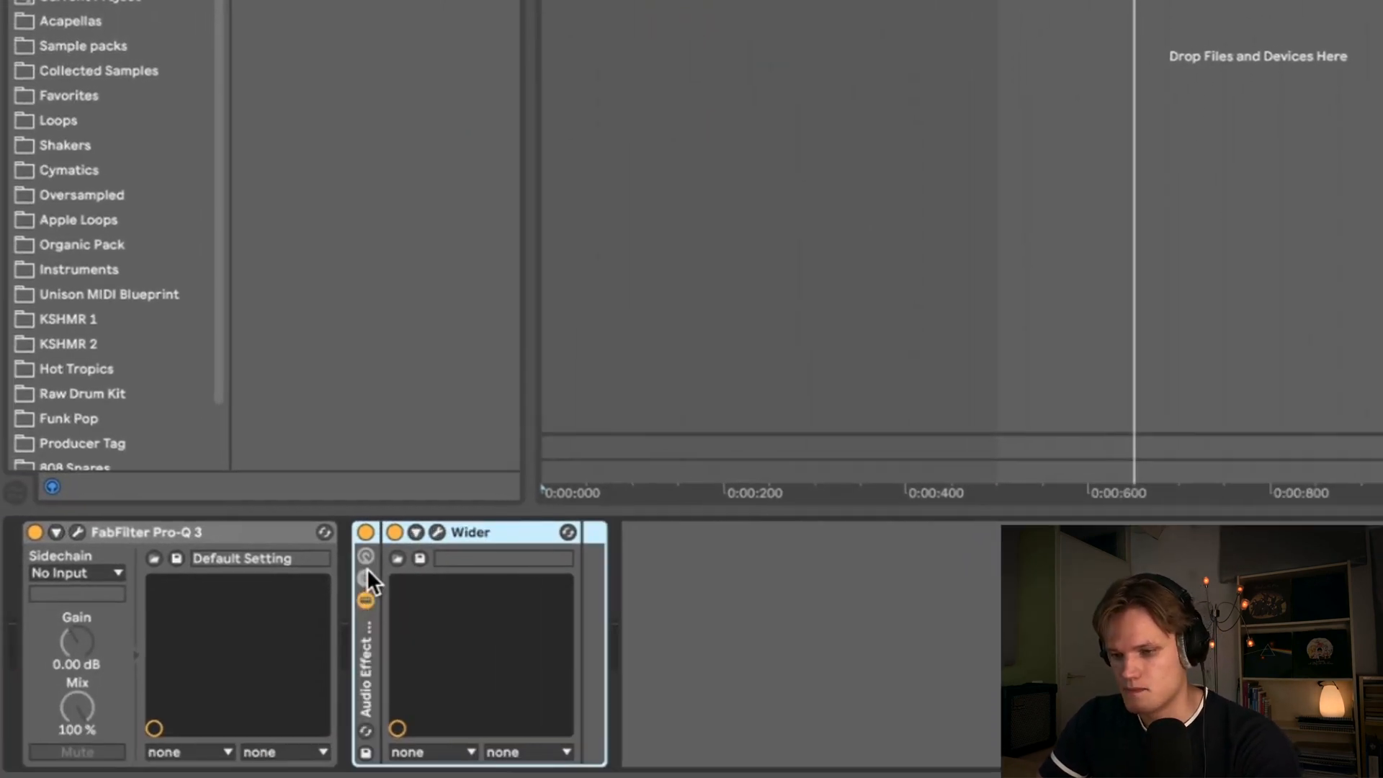
left_click(365, 576)
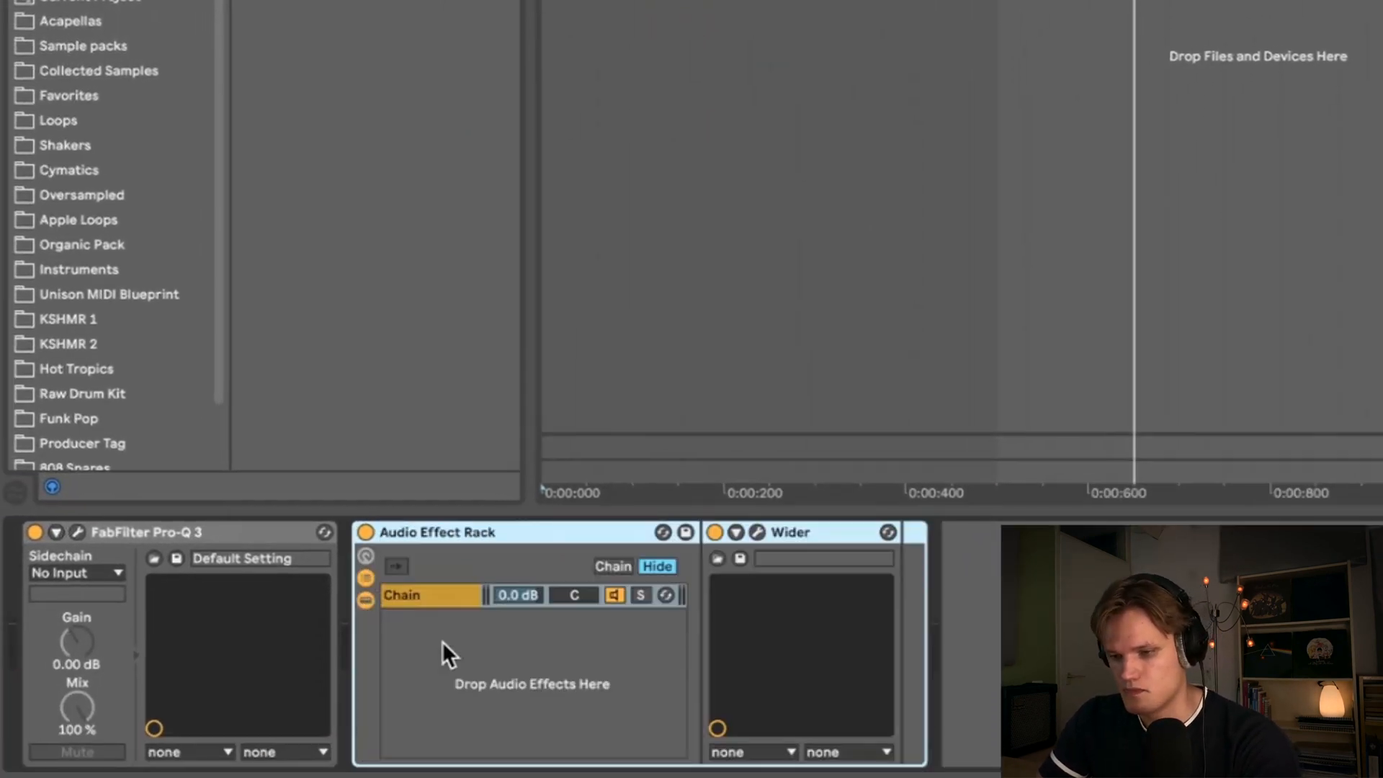
left_click(501, 663)
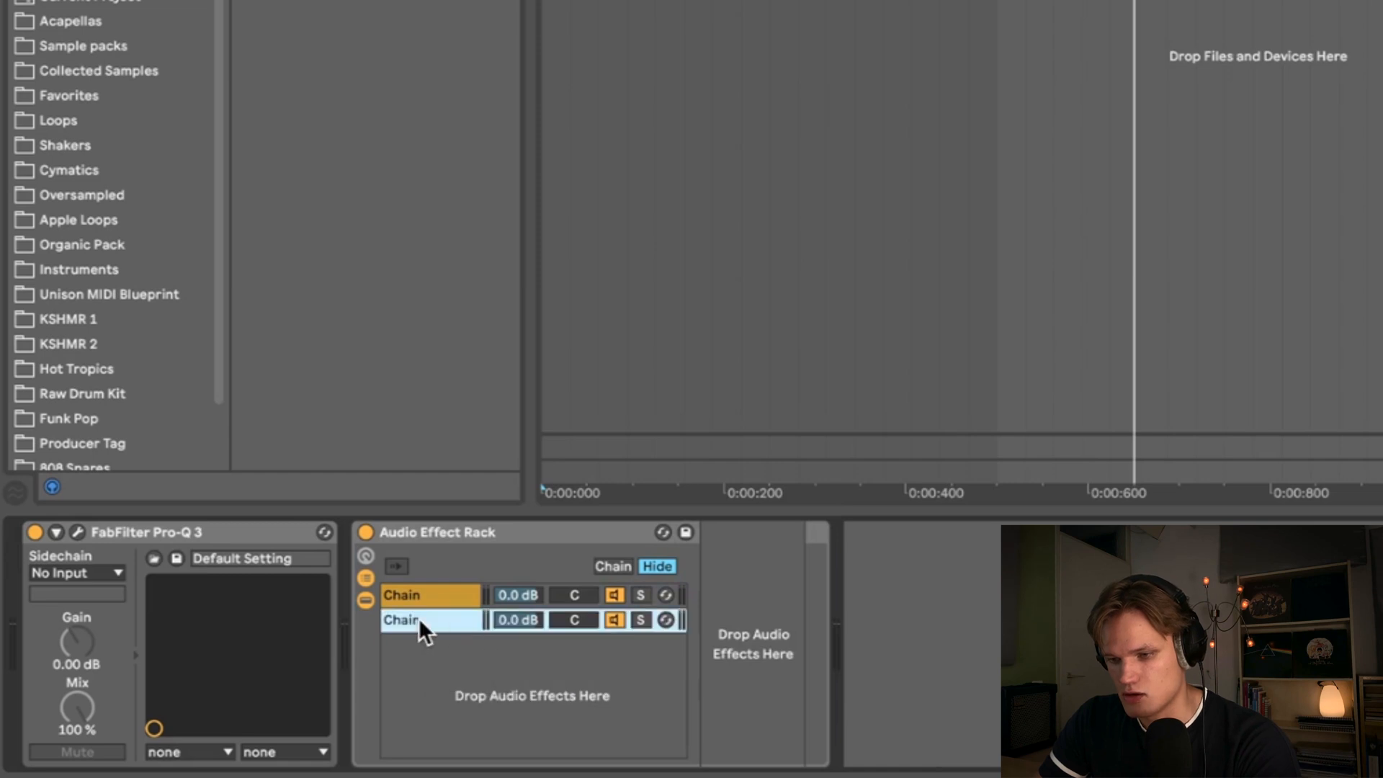
key("super+r")
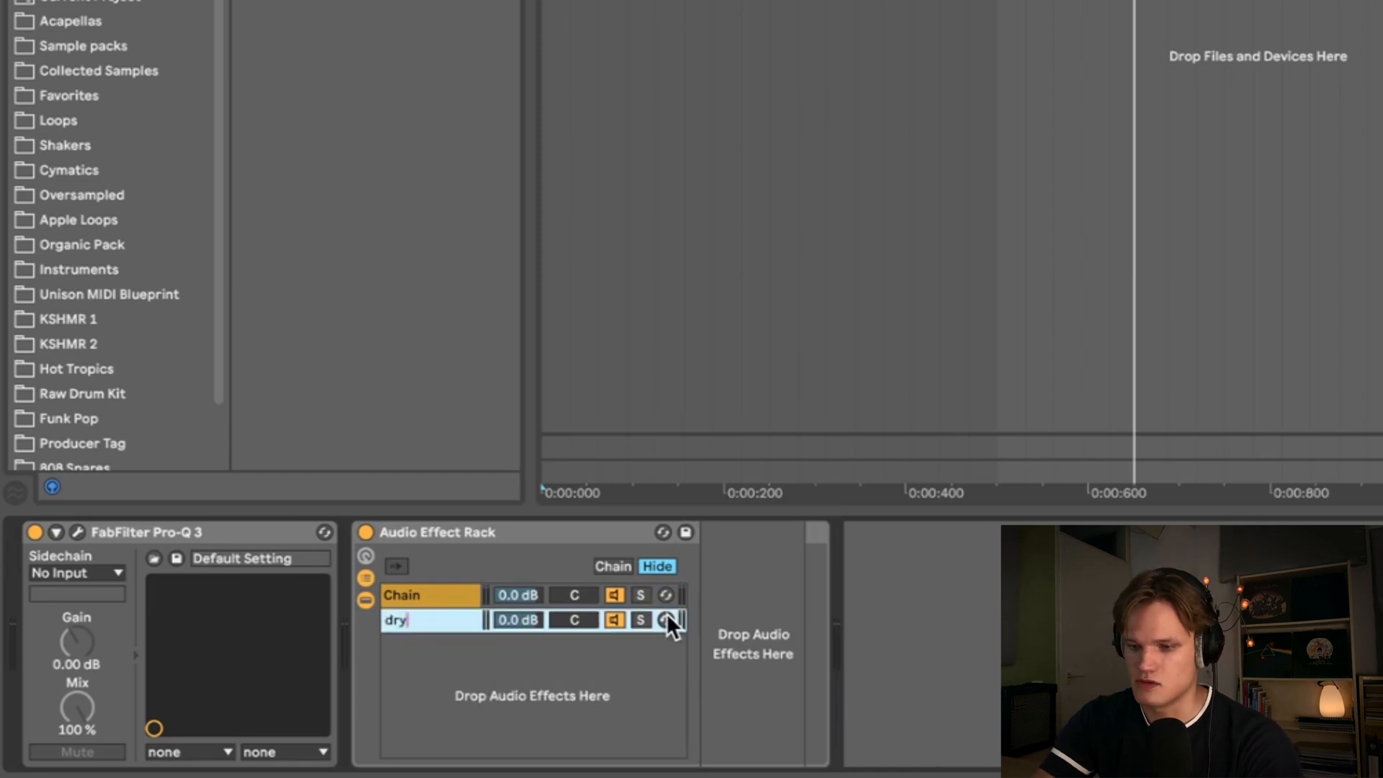
- Rename the rack's first chain to wider
left_click(404, 597)
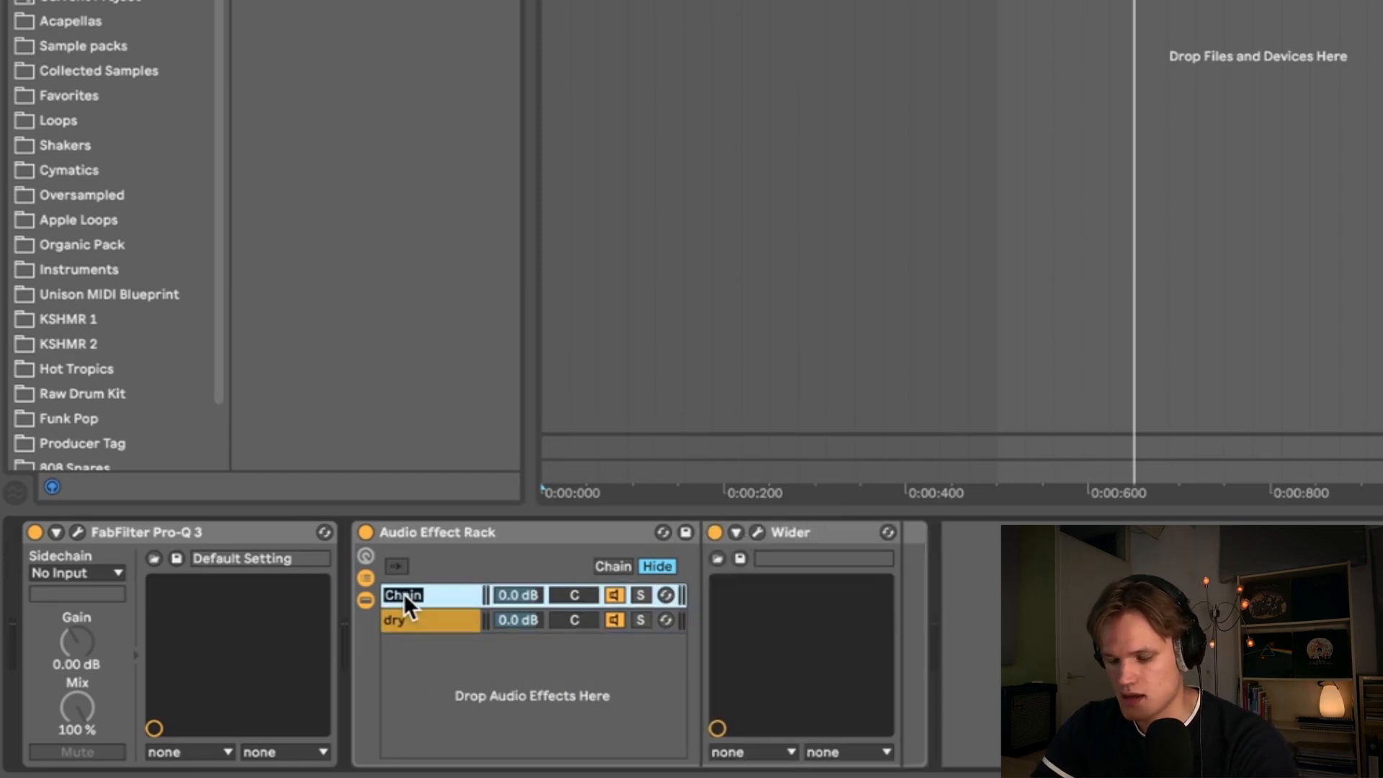
type("wide")
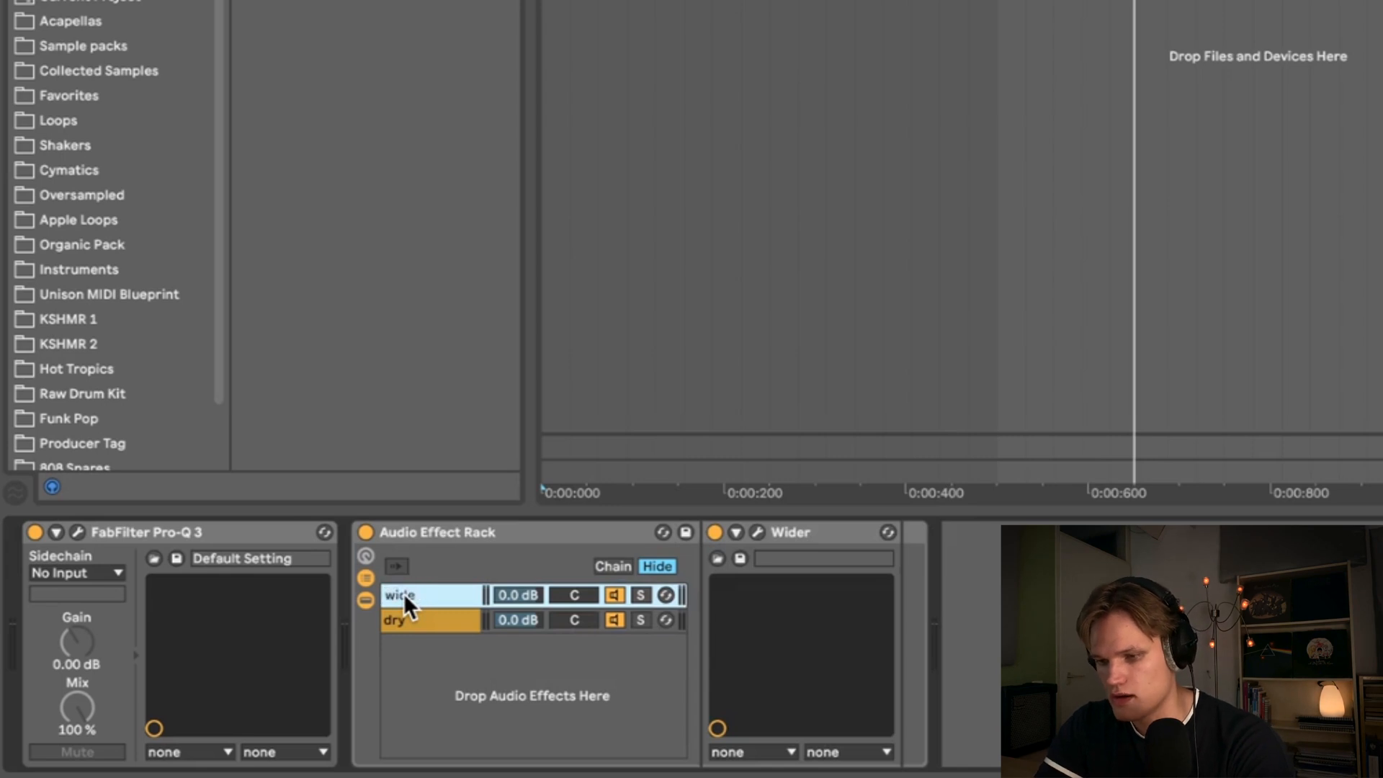
type("r")
key("Return")
- Lower the wider chain's volume and compare the rack switched on and off during playback
key("space")
left_click_drag(524, 591, 519, 641)
left_click(366, 532)
left_click(366, 532)
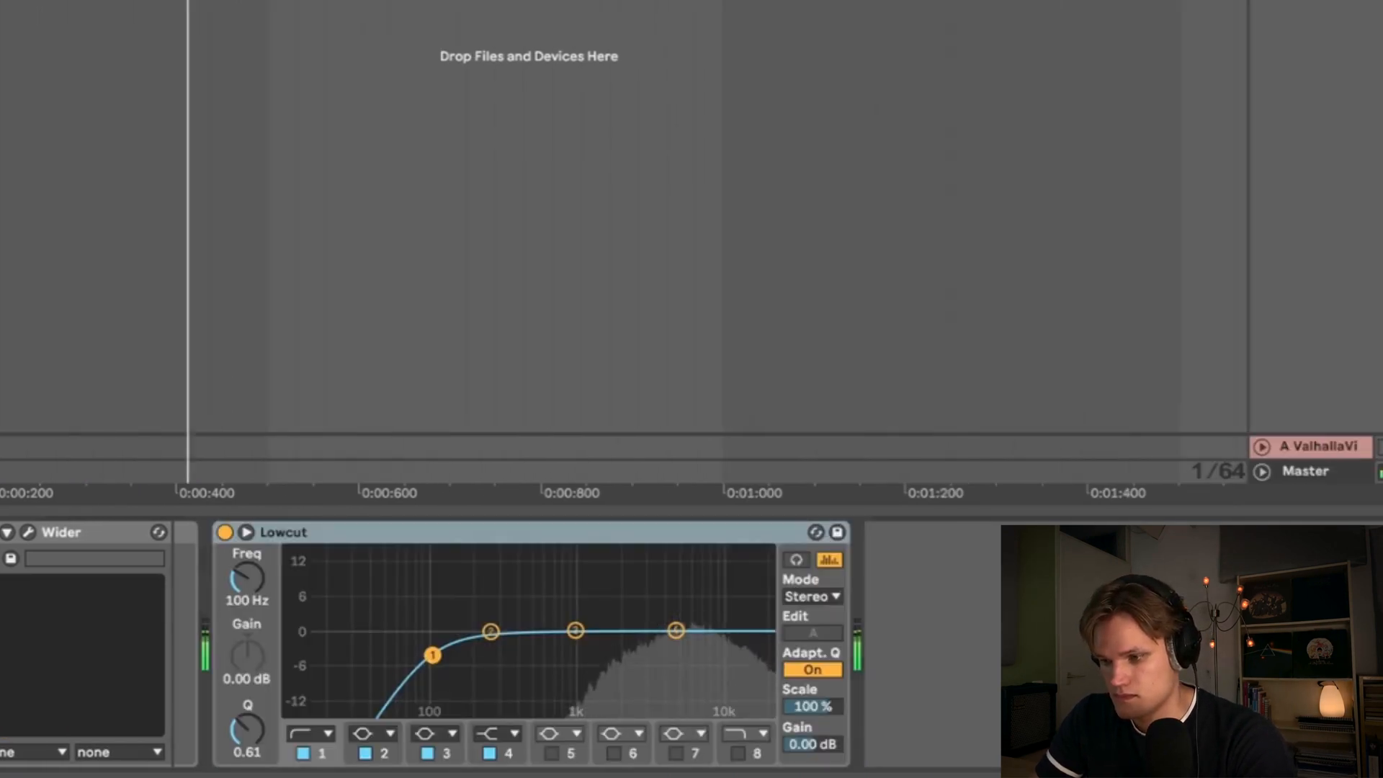
- Raise the Lowcut EQ's cut frequency to about 625 Hz and compare the device bypassed and active
left_click_drag(432, 654, 544, 647)
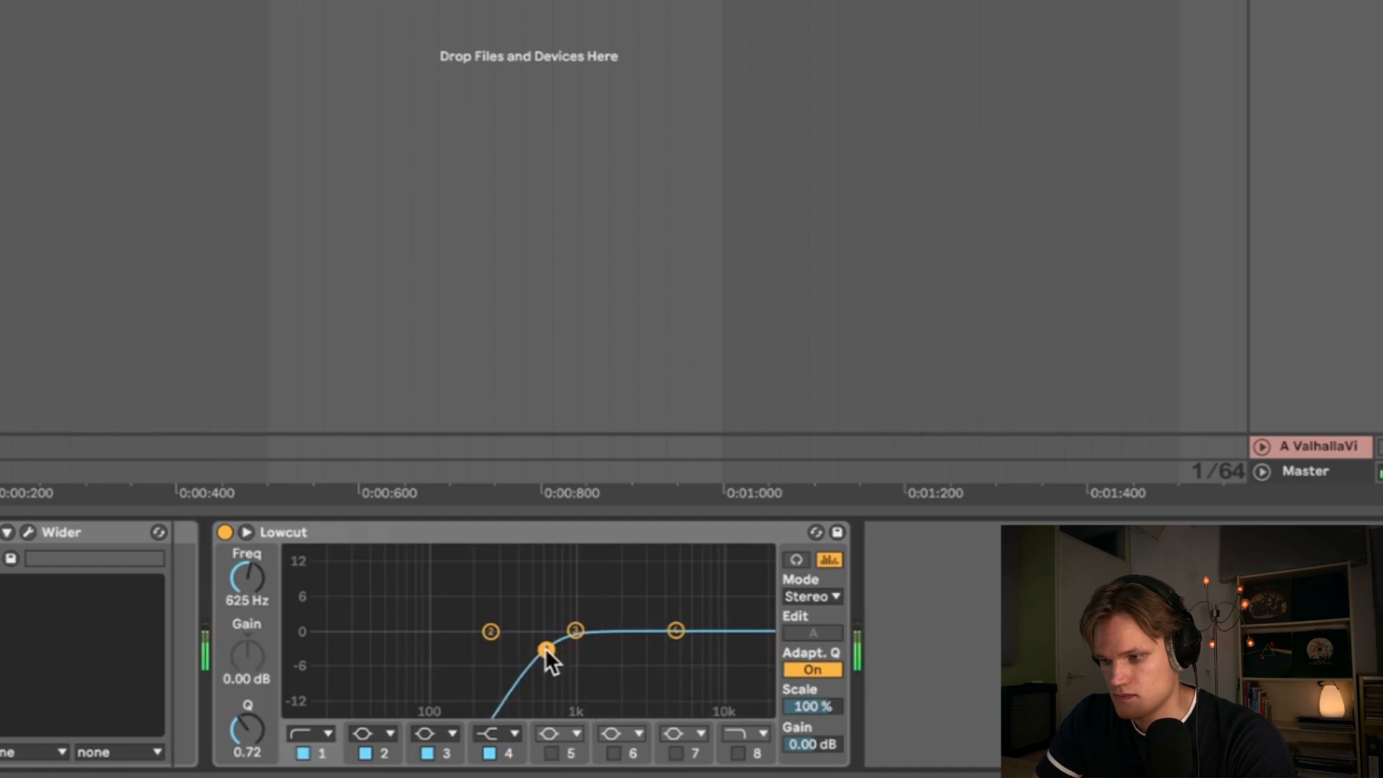
left_click(224, 530)
left_click(224, 530)
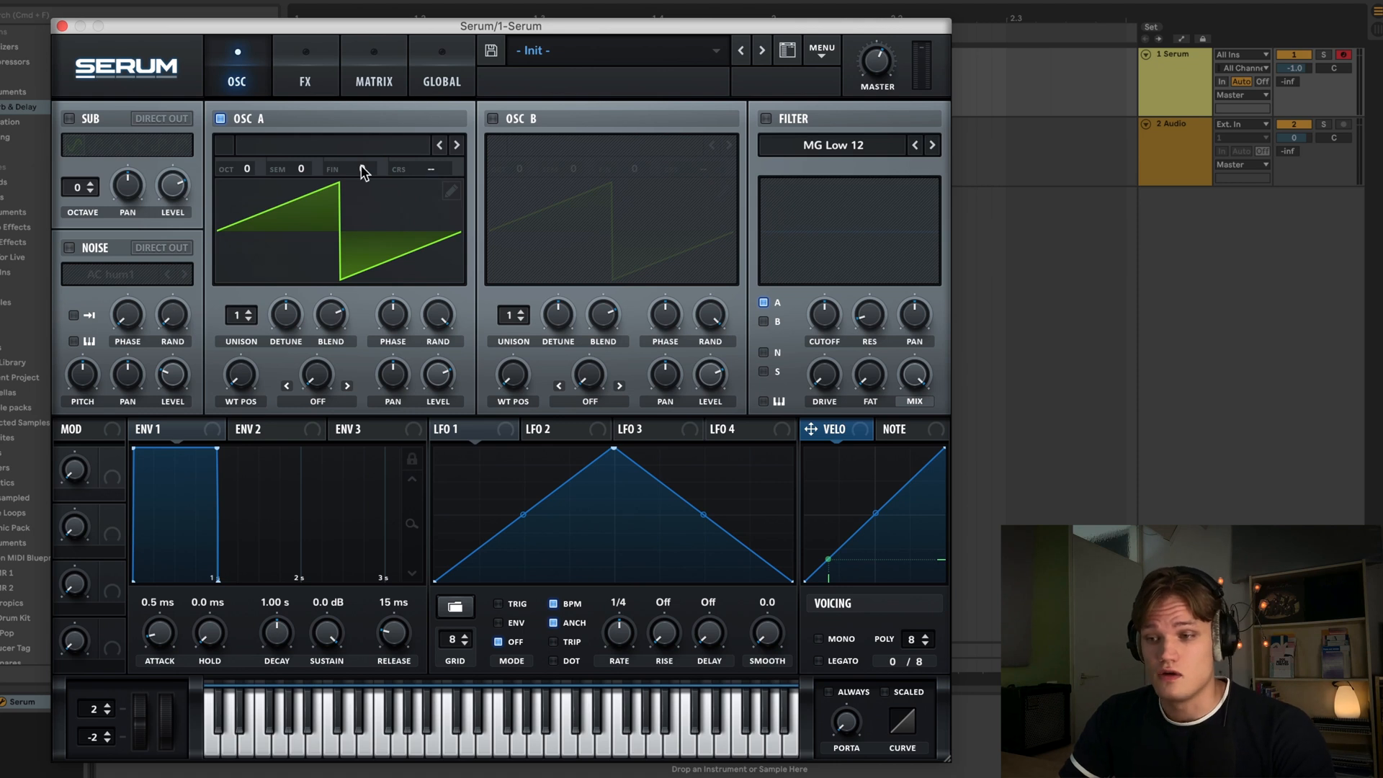
- Load the Analog_BD_Sin wavetable into oscillator A in Serum
left_click(302, 147)
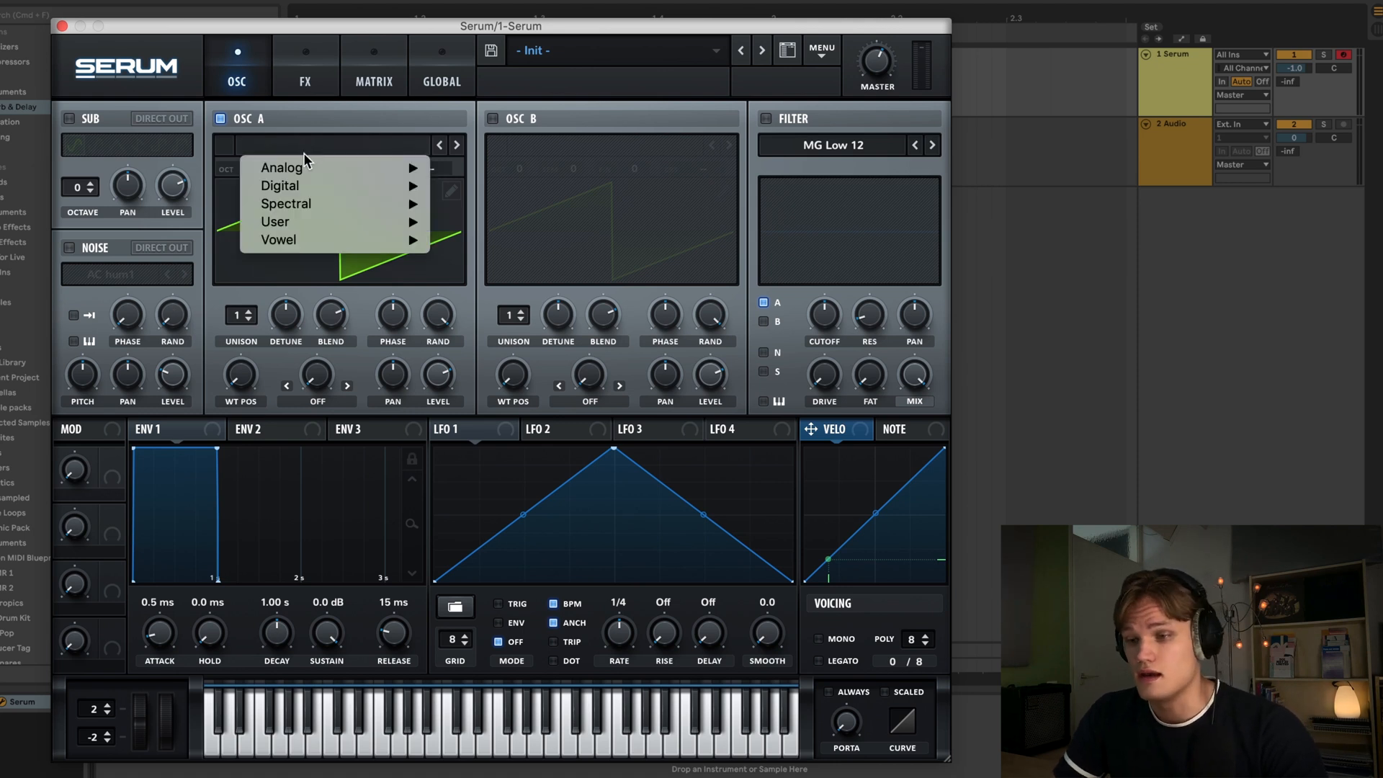
mouse_move(297, 171)
left_click(550, 160)
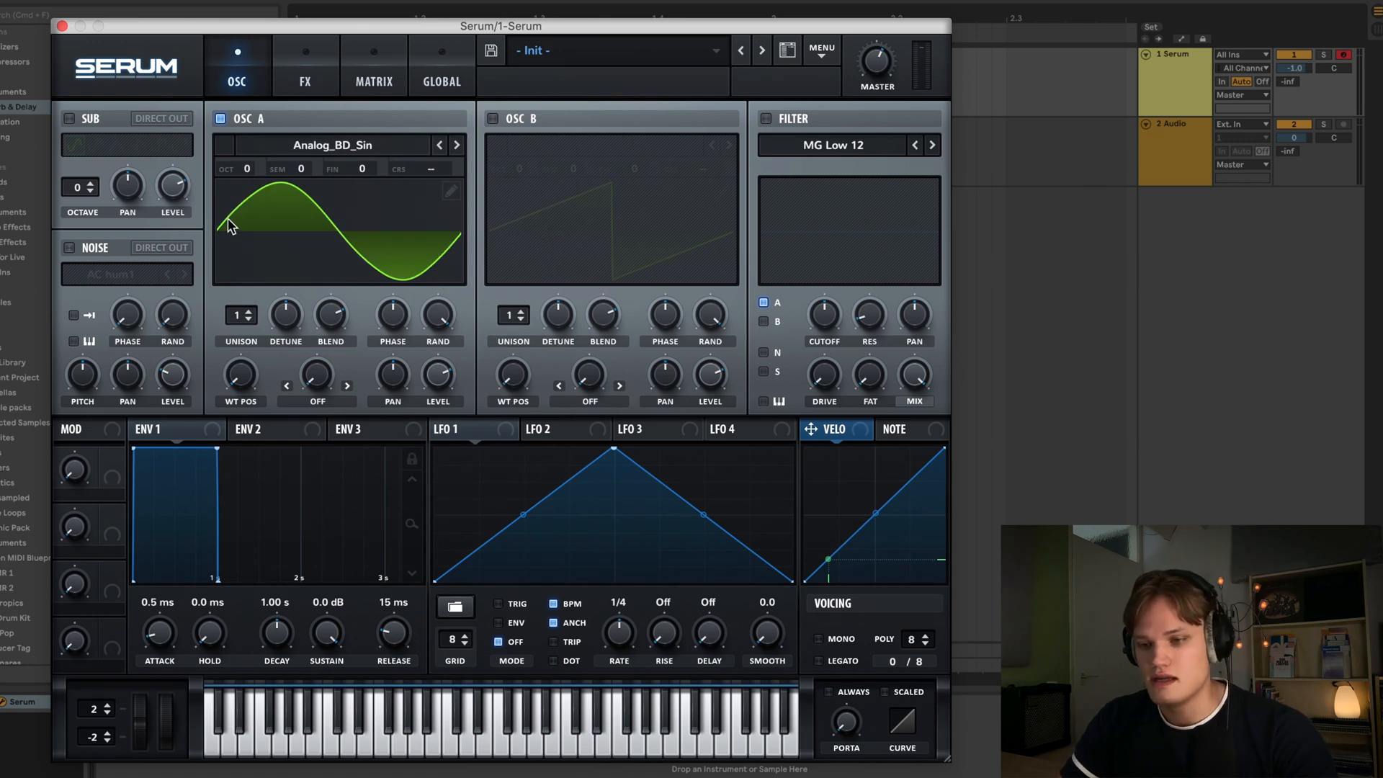
- Enable the noise oscillator and choose the ARP pink noise from the Analog category
left_click(69, 247)
left_click(100, 275)
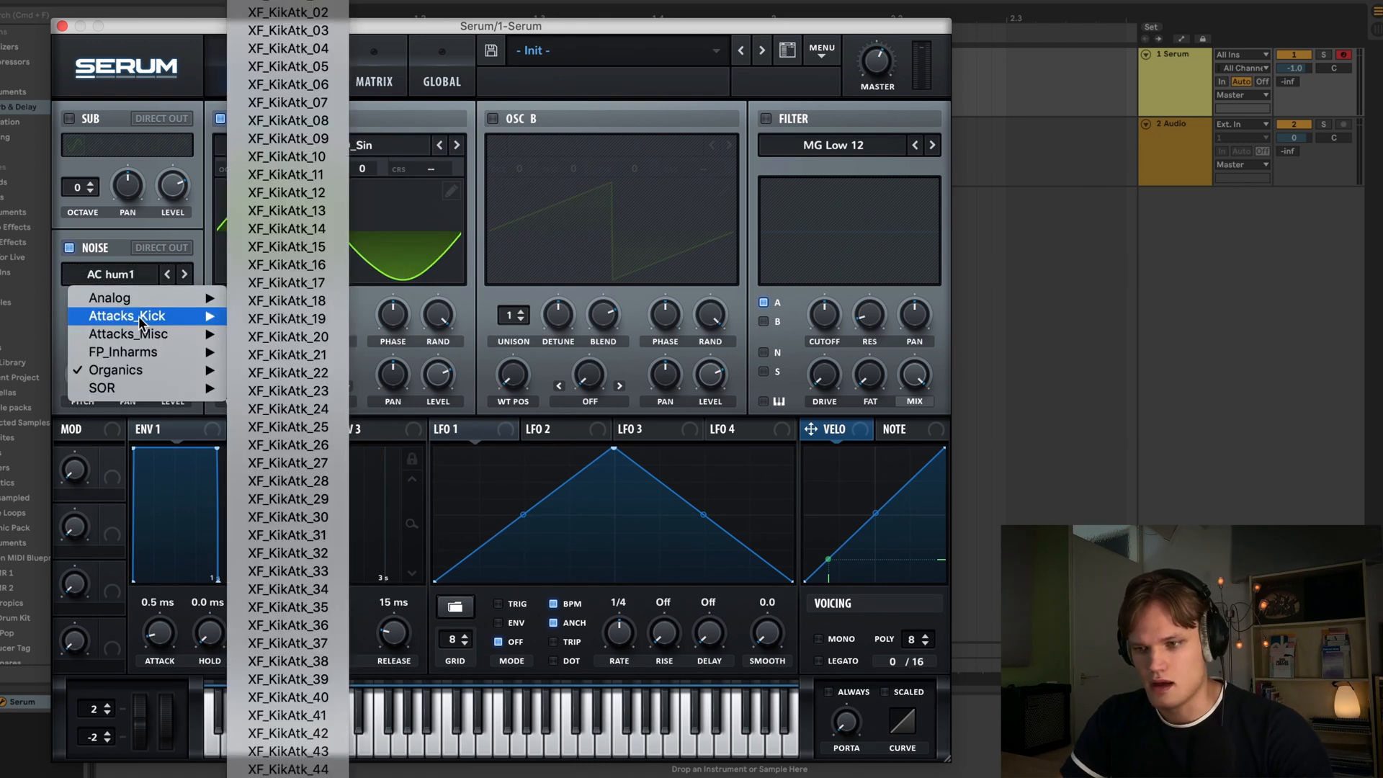
mouse_move(144, 299)
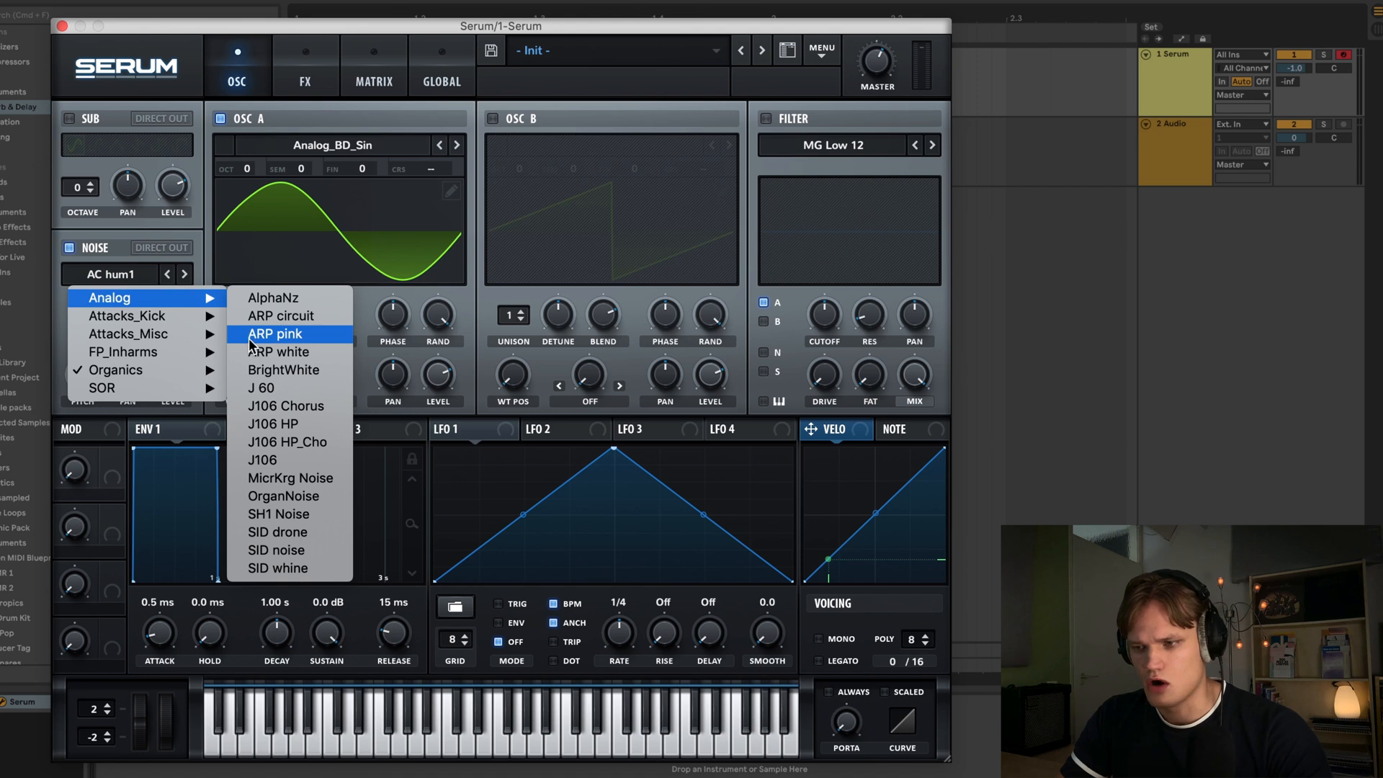
left_click(275, 334)
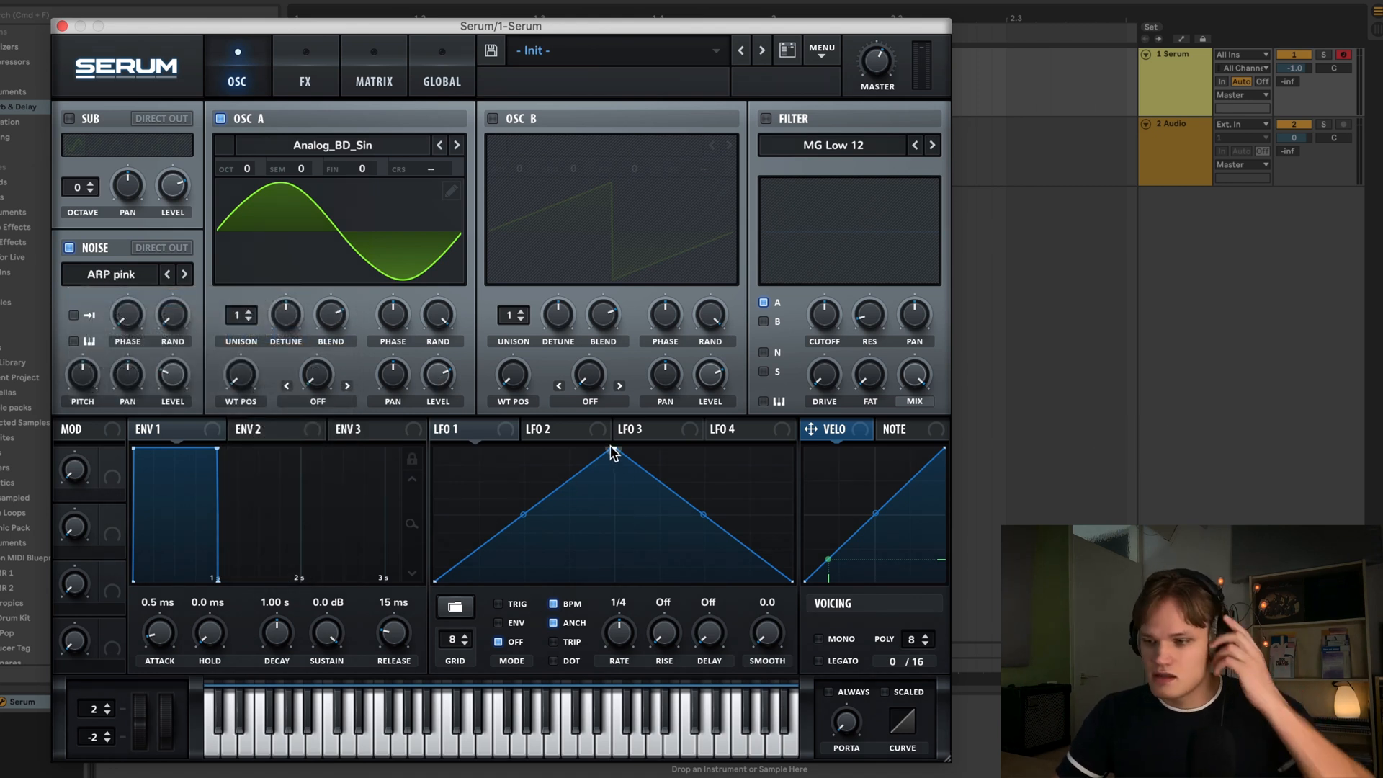
- Reshape LFO 1 into a fast decaying curve, switch it to envelope mode and turn off BPM sync
left_click_drag(613, 448, 374, 442)
left_click_drag(612, 513, 529, 675)
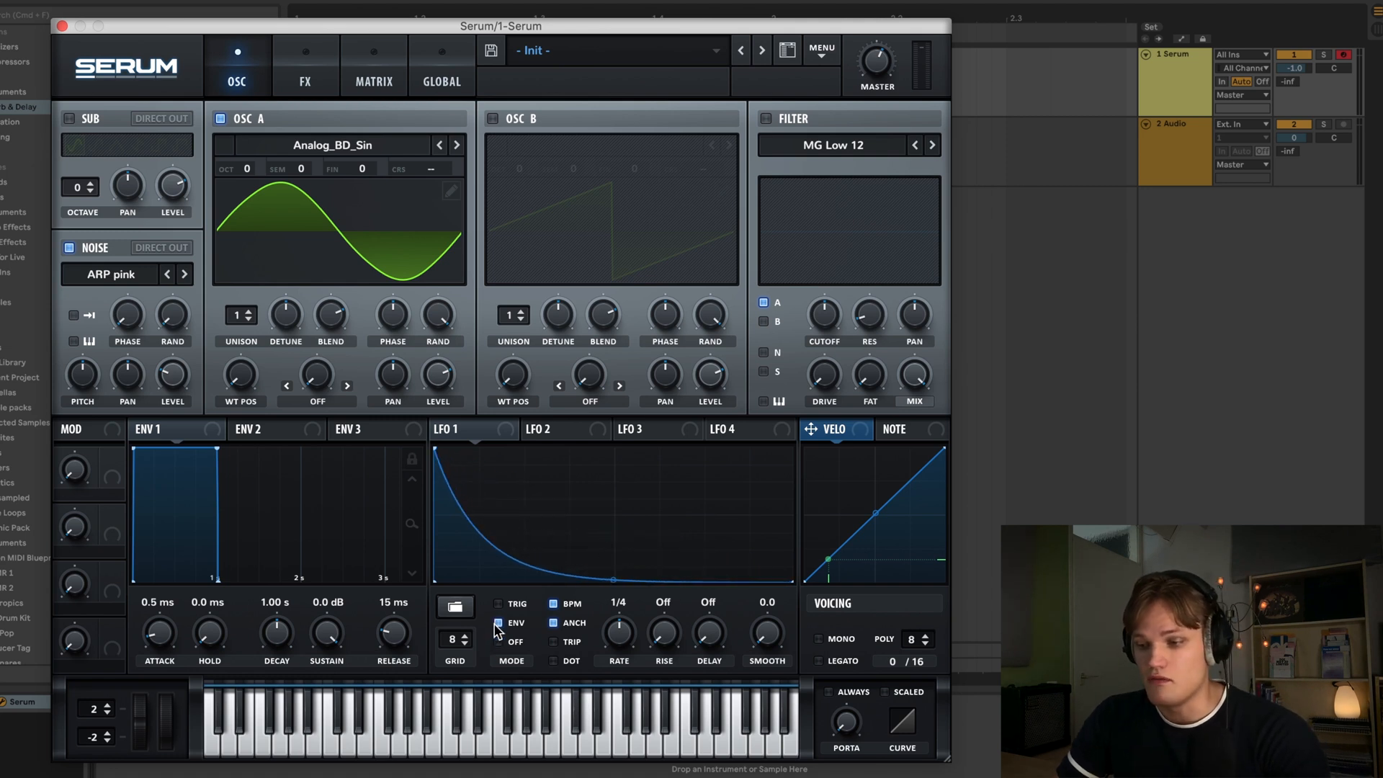
left_click(553, 605)
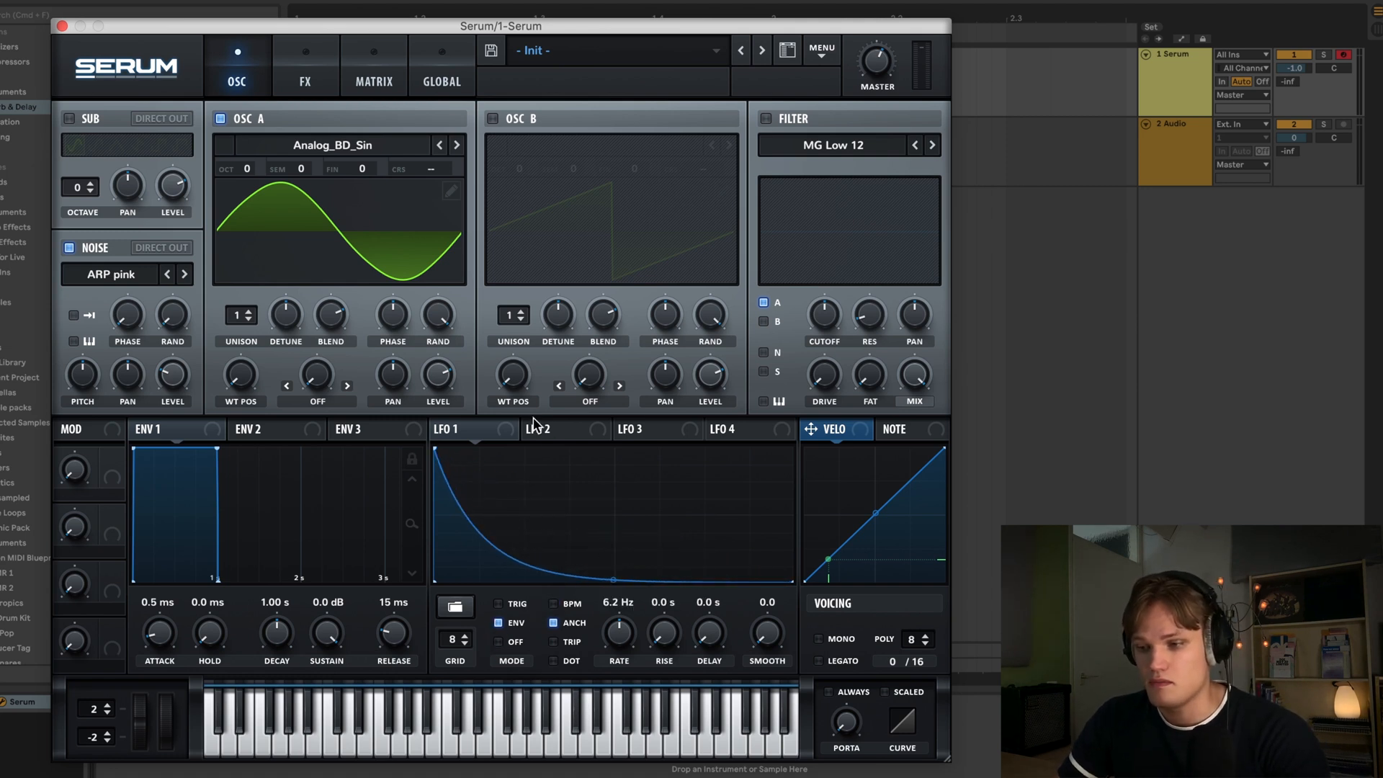
- Assign LFO 1 to the noise and oscillator A levels, setting both modulation amounts to 50%
left_click_drag(499, 436, 172, 381)
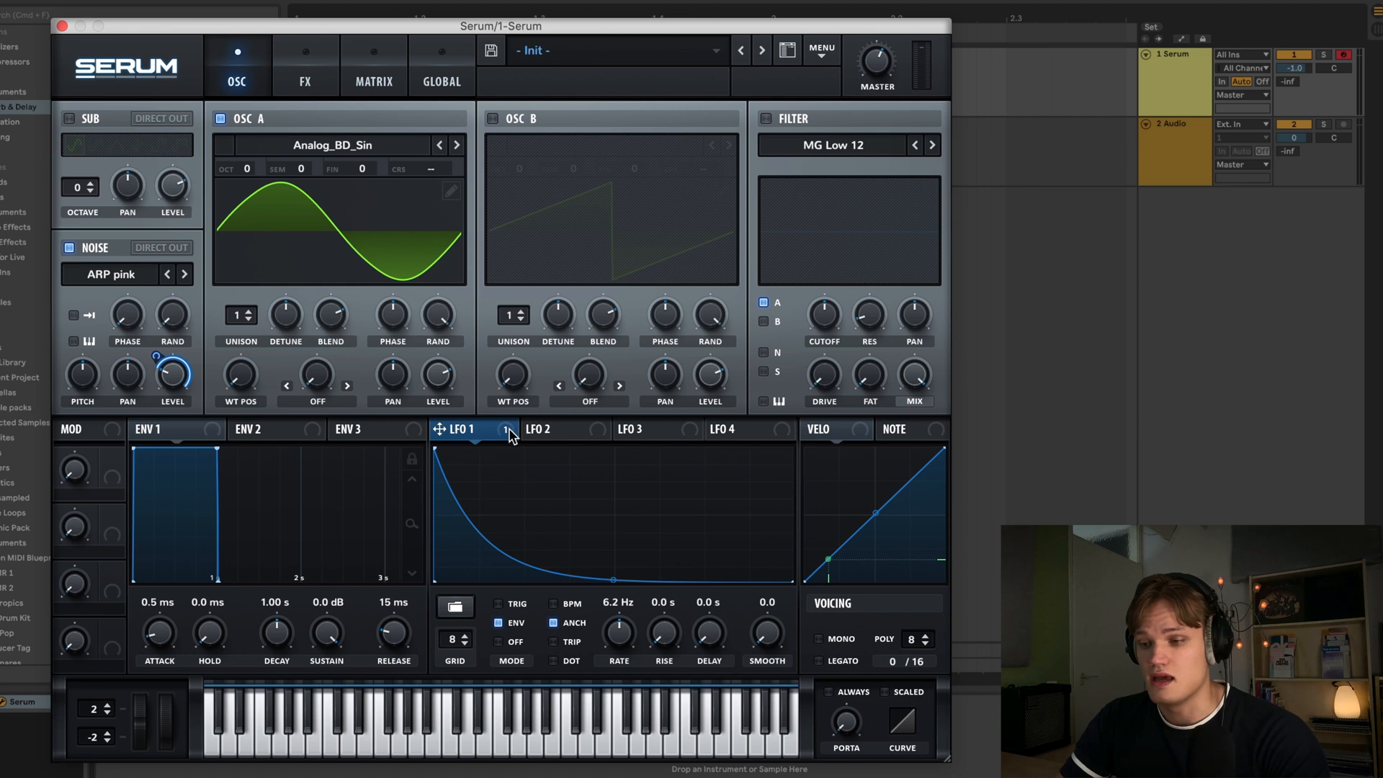
left_click_drag(509, 436, 438, 377)
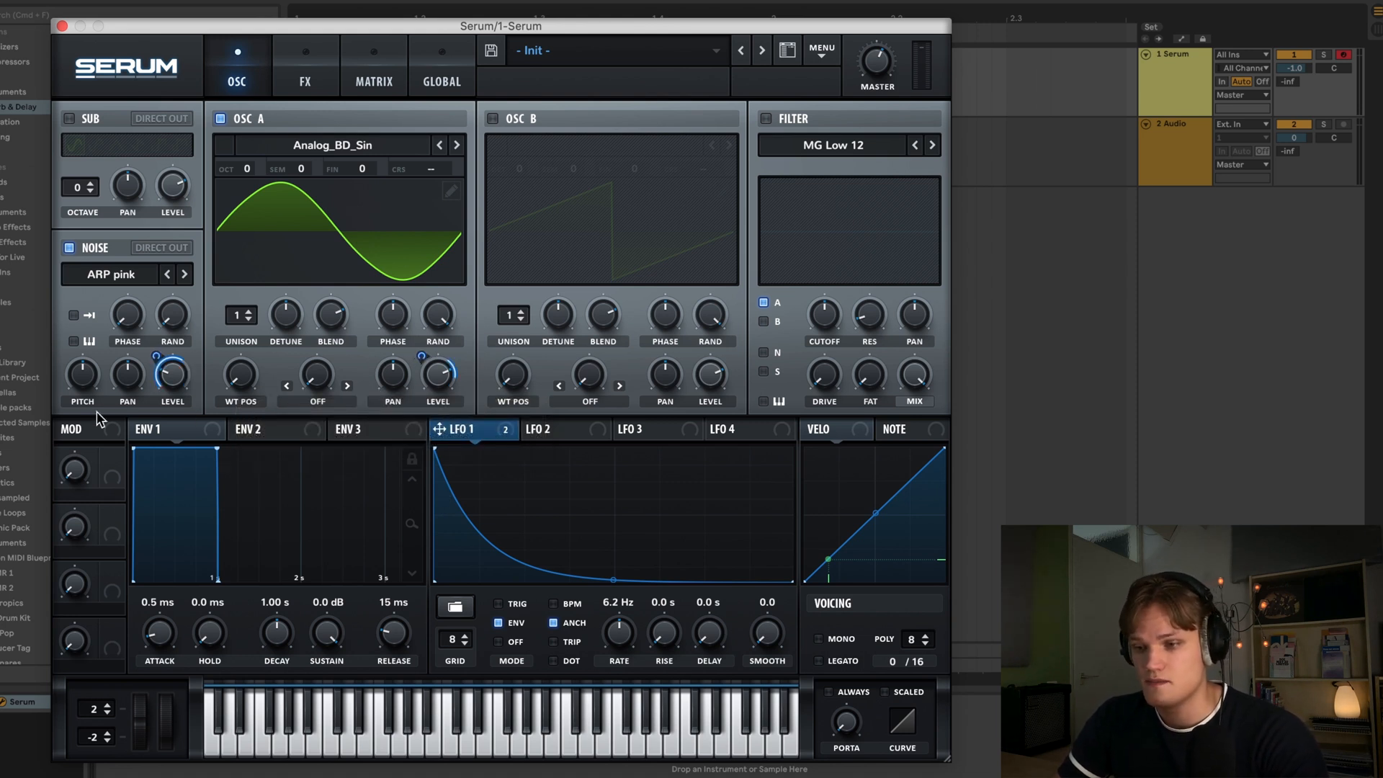
double_click(178, 376)
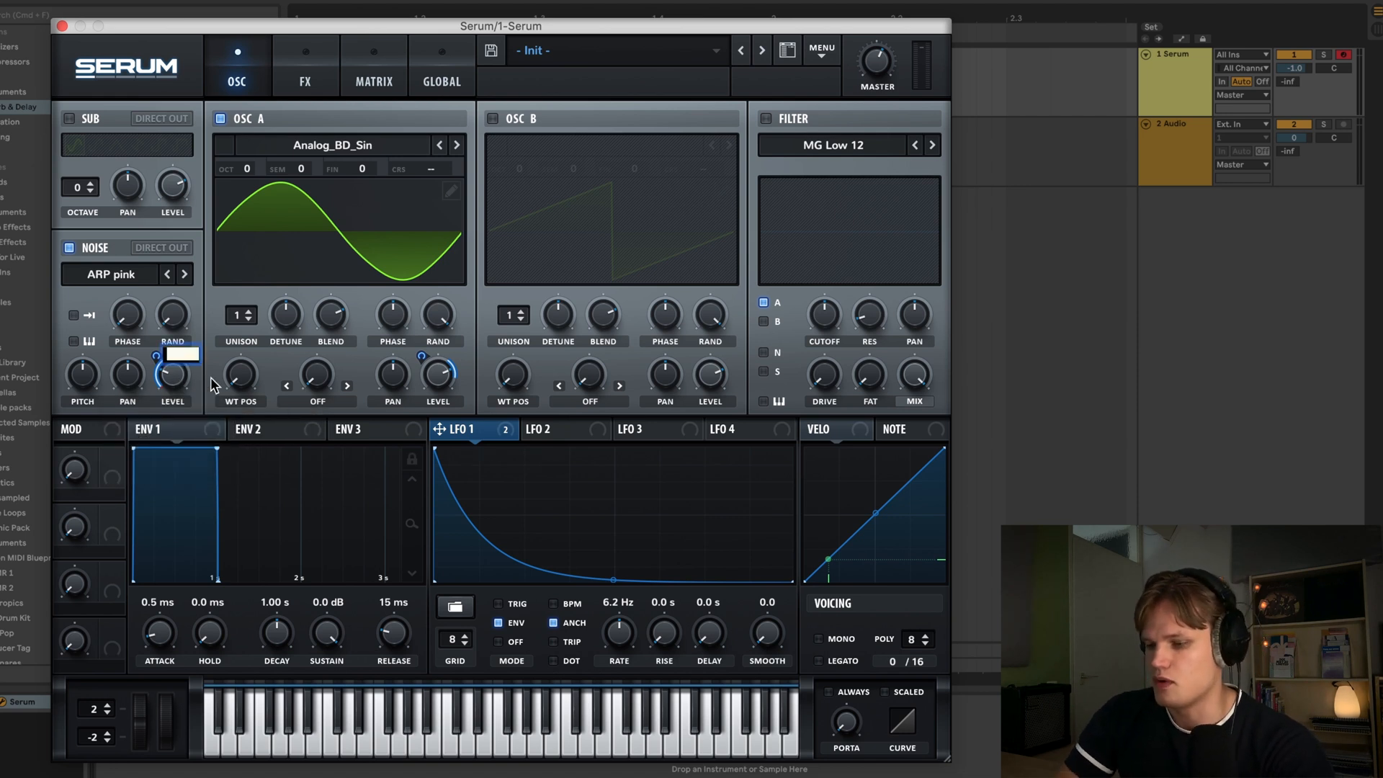
type("50%")
key("Return")
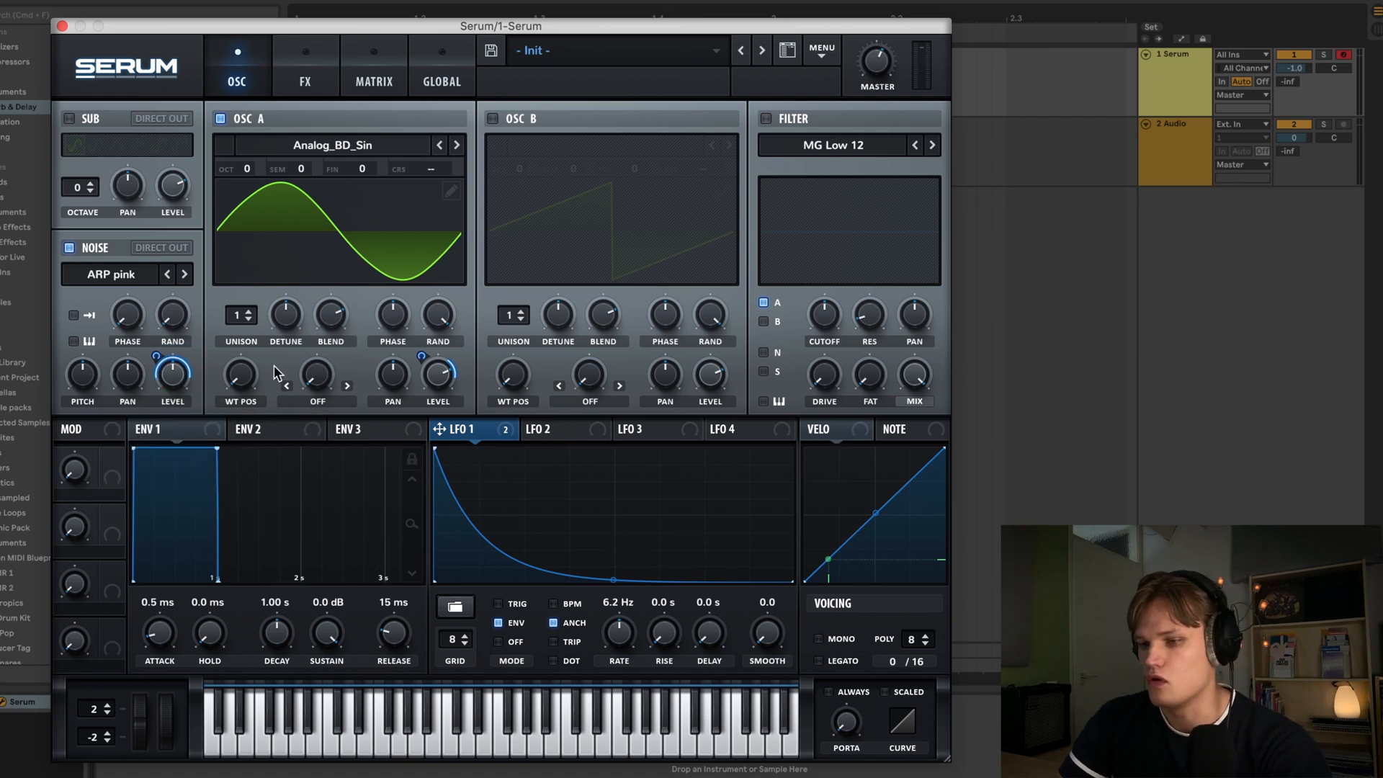
double_click(439, 378)
type("50%")
key("Return")
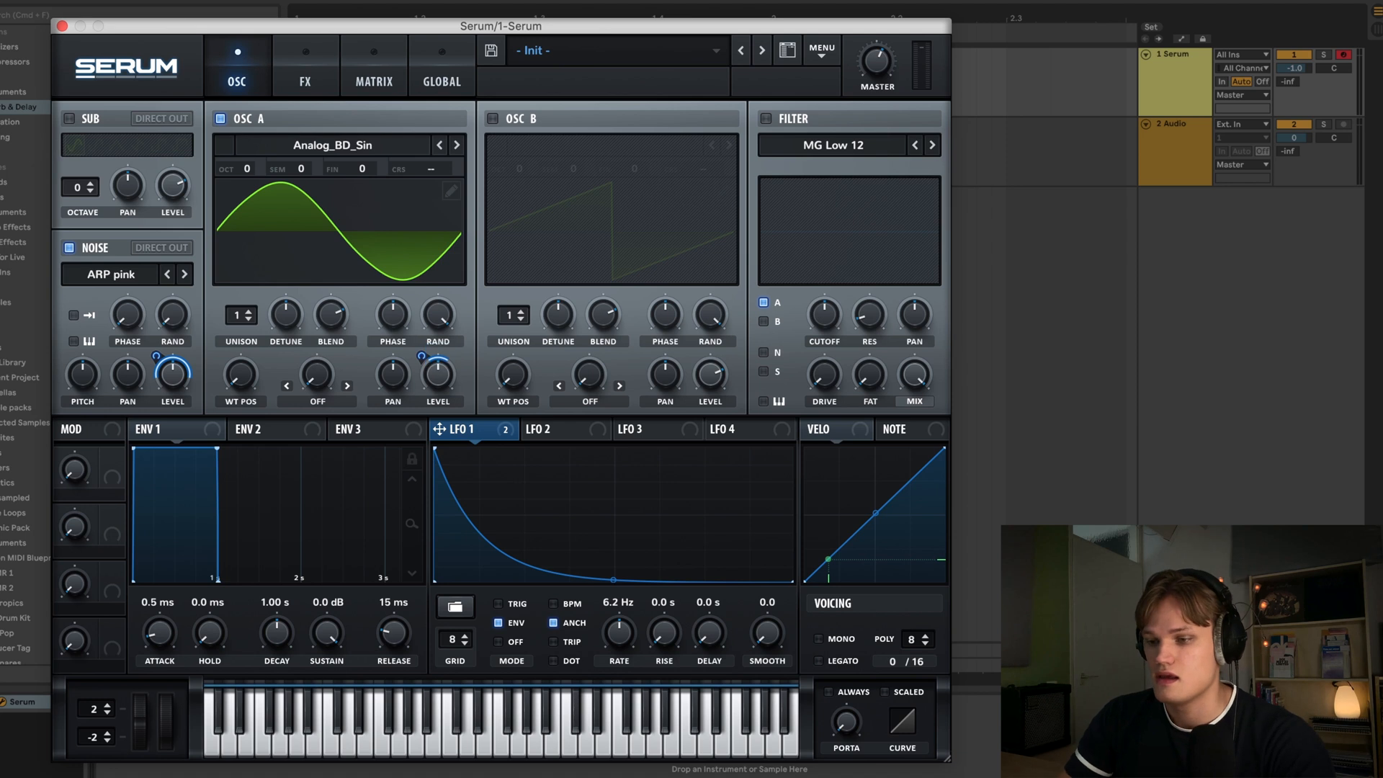
- Increase LFO 1's modulation depth on both the oscillator A and noise level knobs
left_click_drag(420, 355, 419, 33)
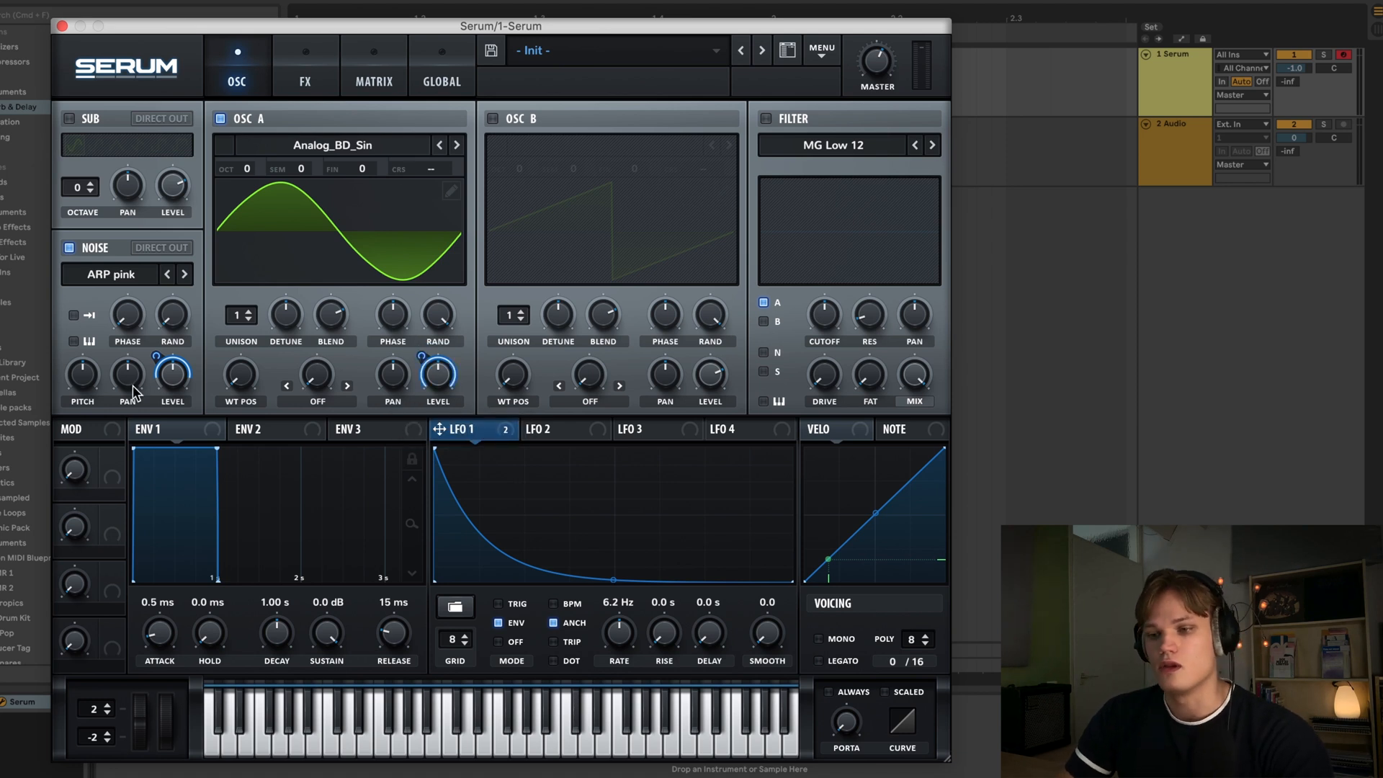
left_click_drag(155, 358, 175, 32)
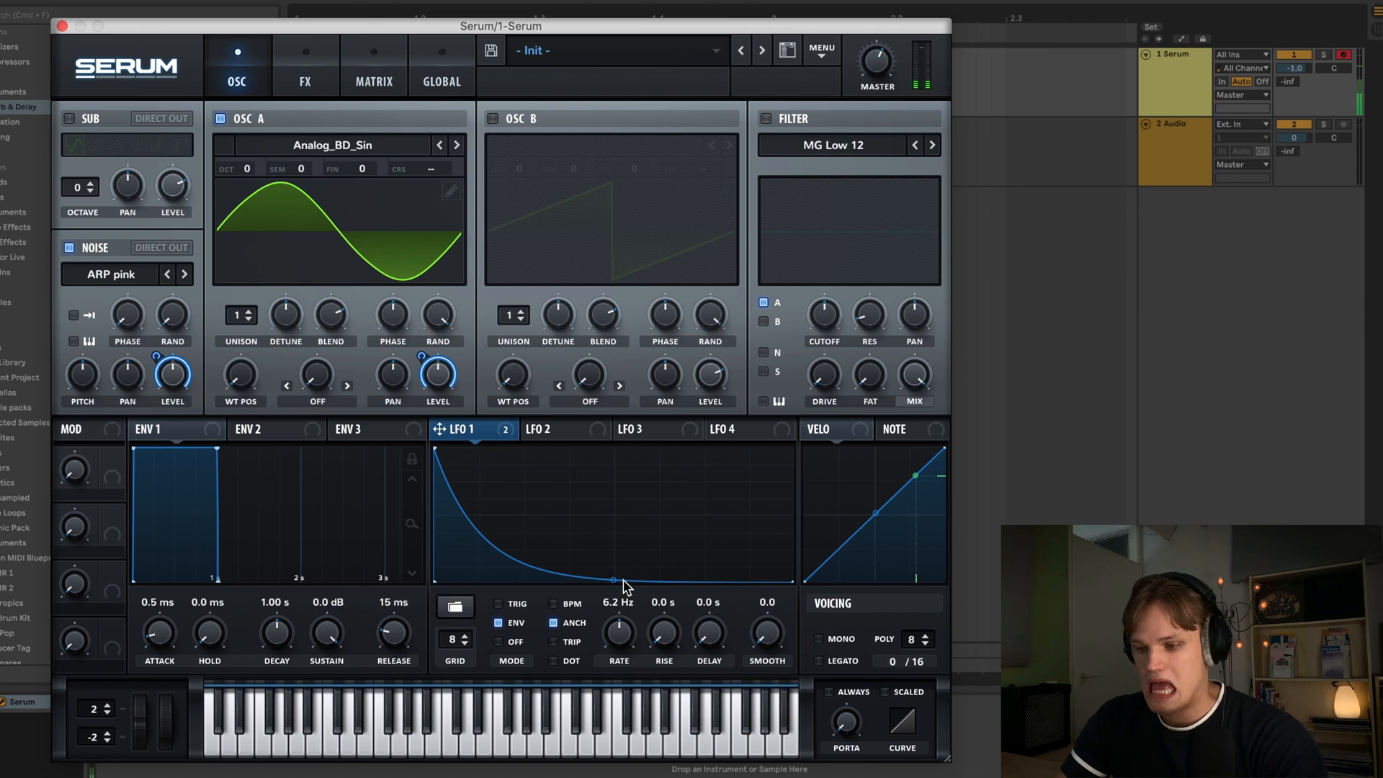
- Slow LFO 1's rate to 0.2 Hz and lengthen envelope 1's attack to 17 ms
left_click_drag(624, 653, 628, 673)
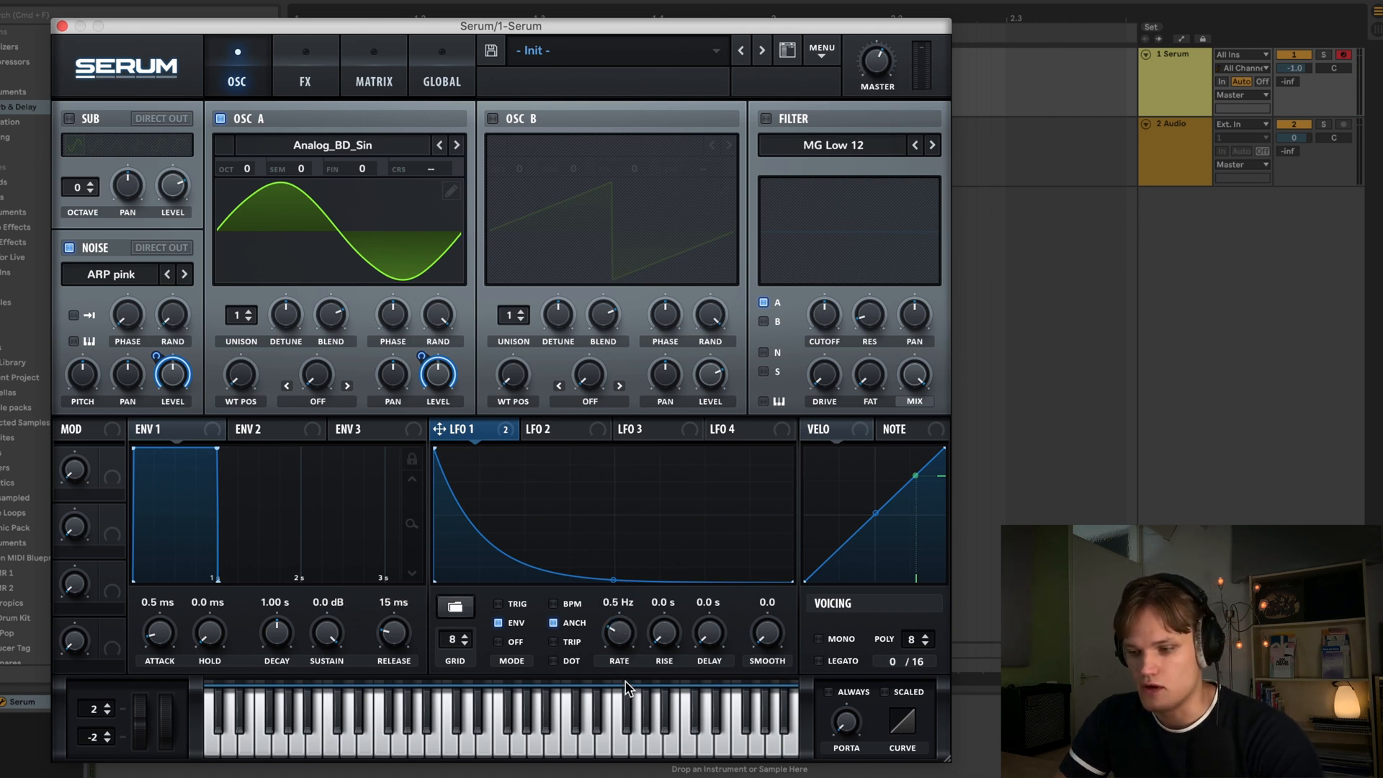
left_click_drag(623, 635, 624, 643)
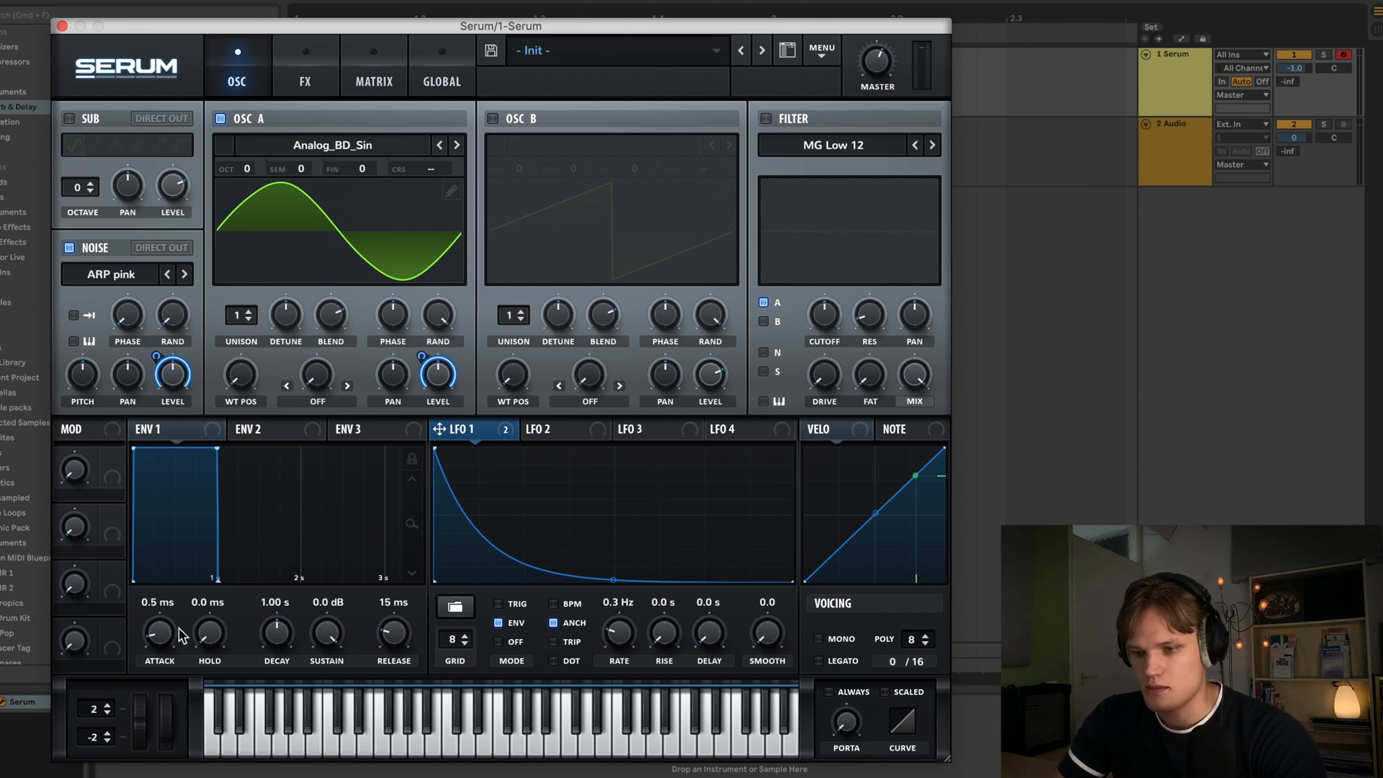
mouse_move(167, 634)
left_mouse_down()
mouse_move(168, 617)
mouse_move(163, 630)
left_mouse_up()
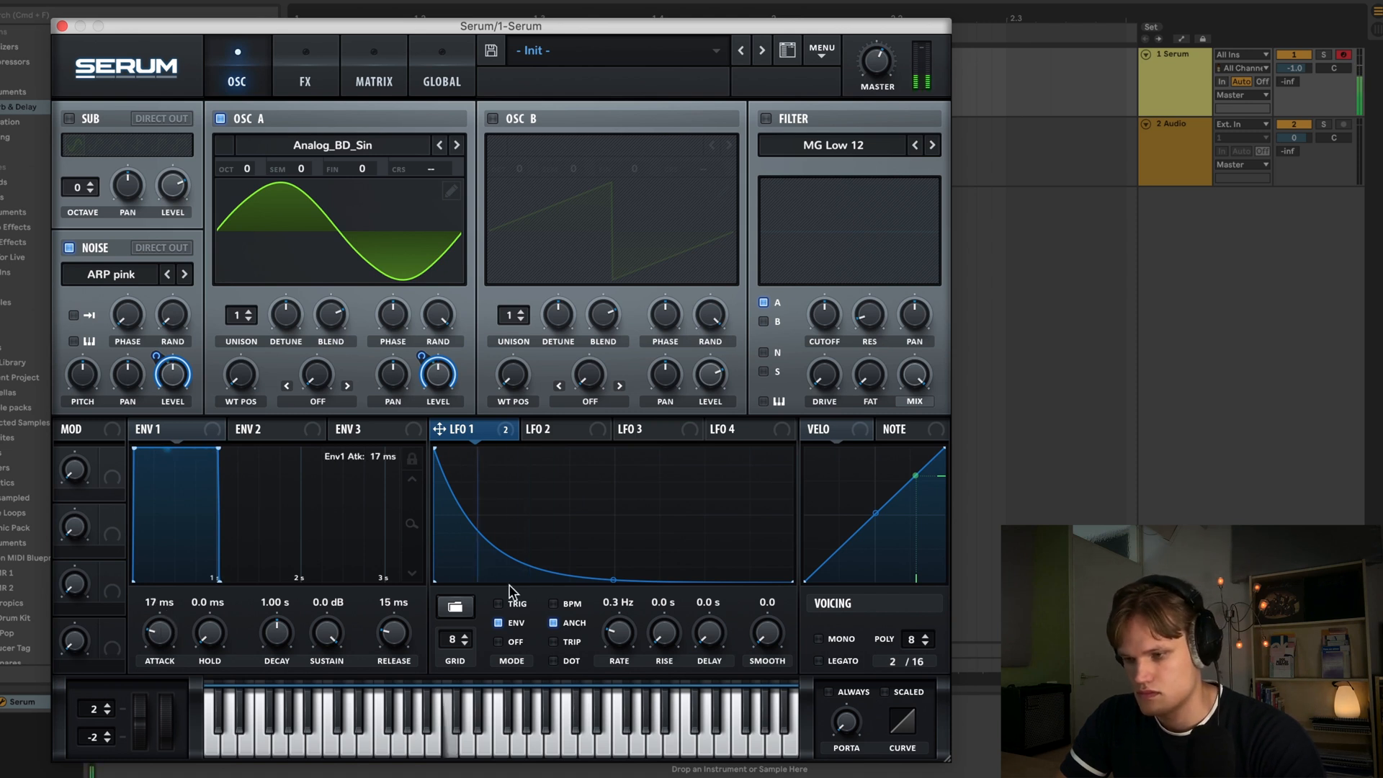
left_click_drag(633, 635, 632, 638)
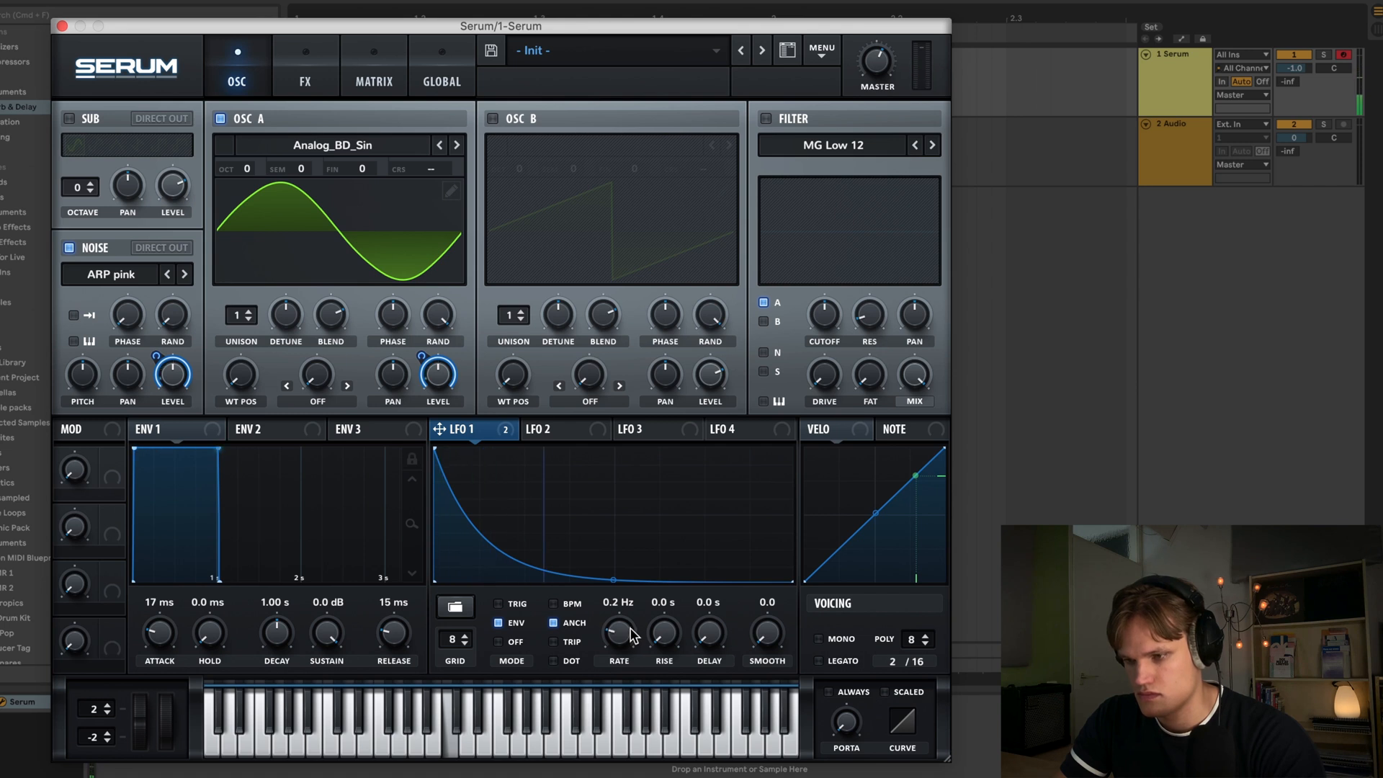
- Set oscillator A's unison to 16 voices, turn the blend down and audition the sound
left_click(242, 319)
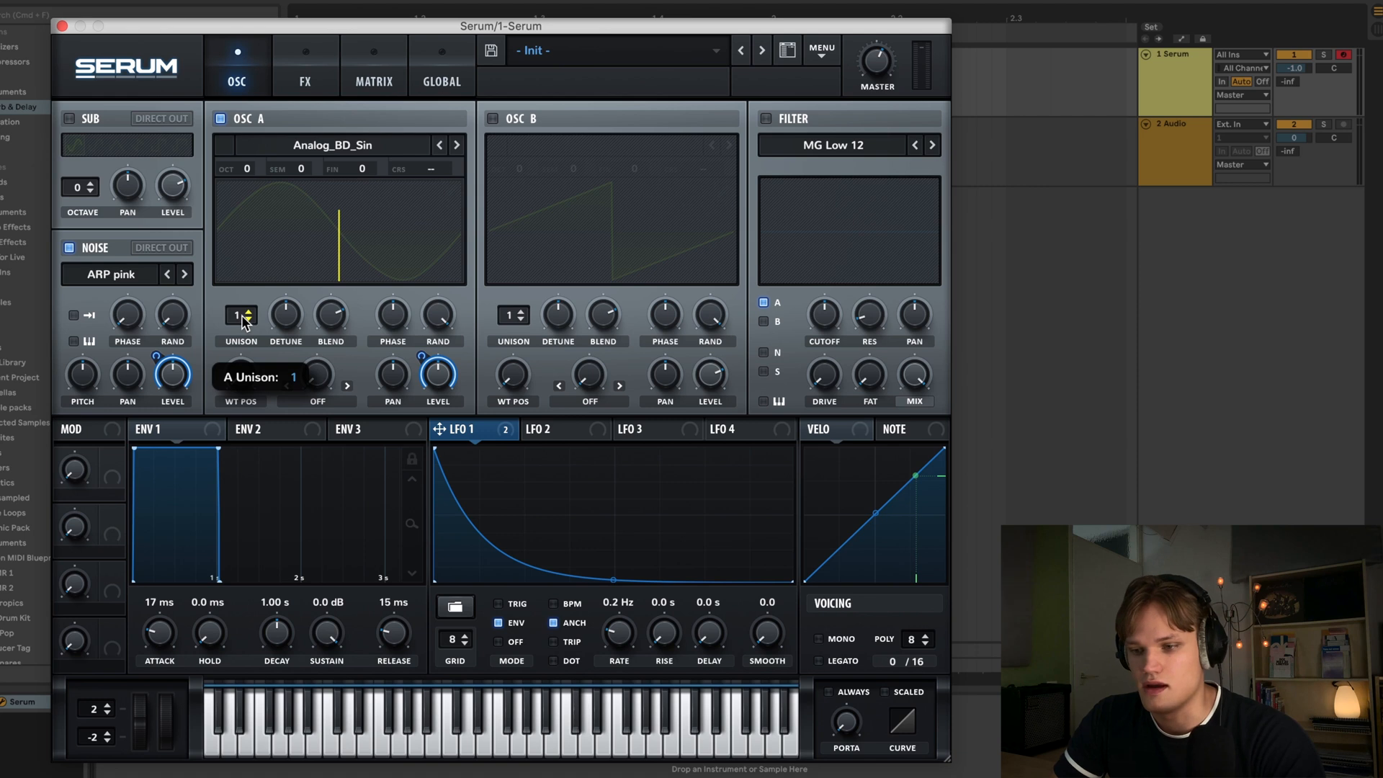
left_click_drag(240, 319, 261, 108)
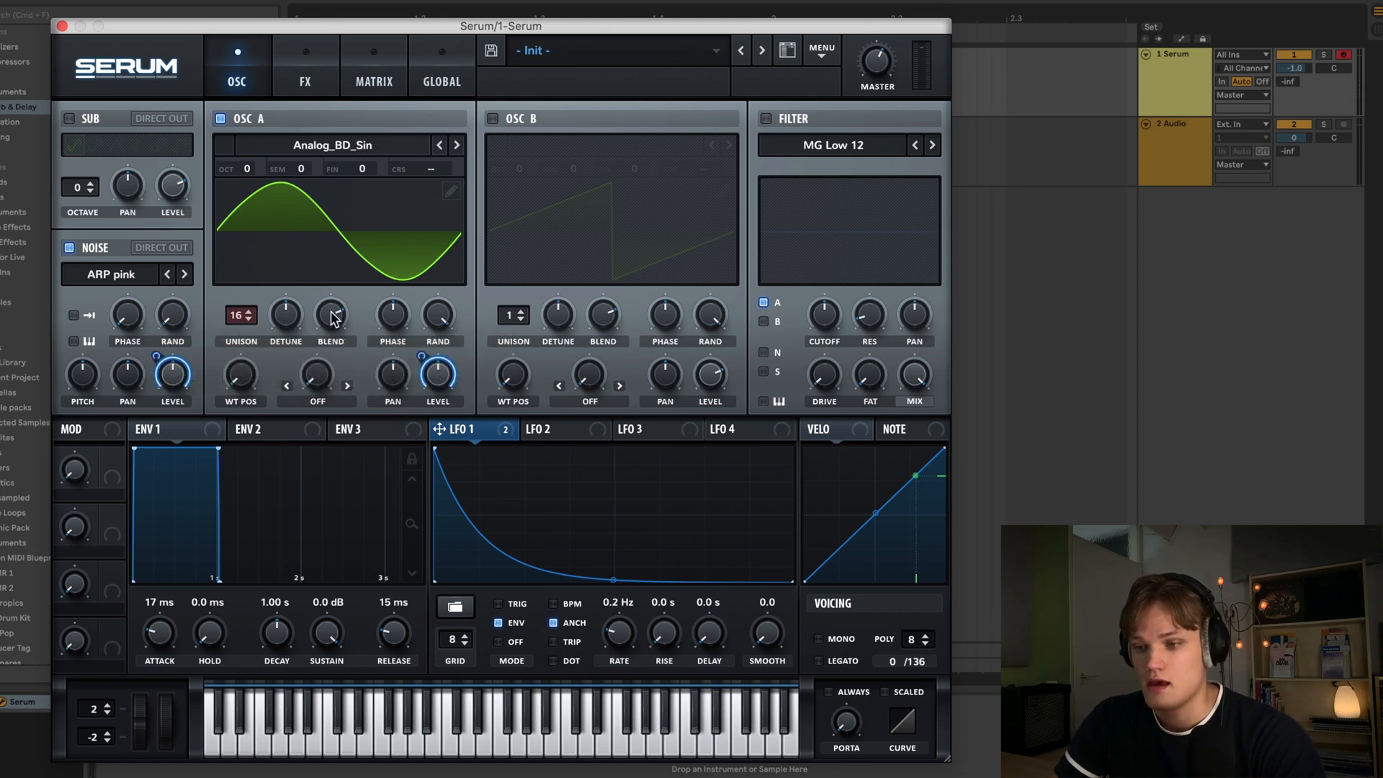
left_click_drag(332, 312, 381, 664)
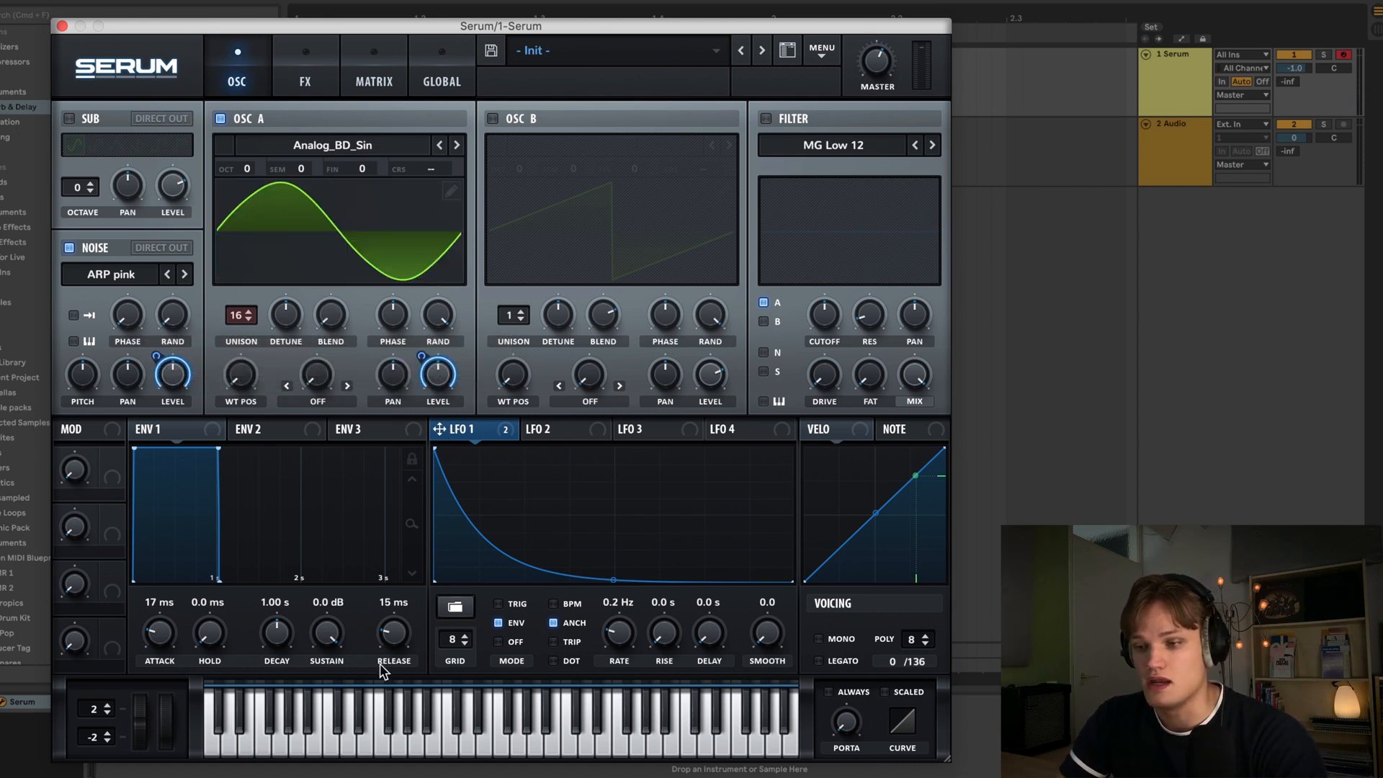
key("a")
key("a")
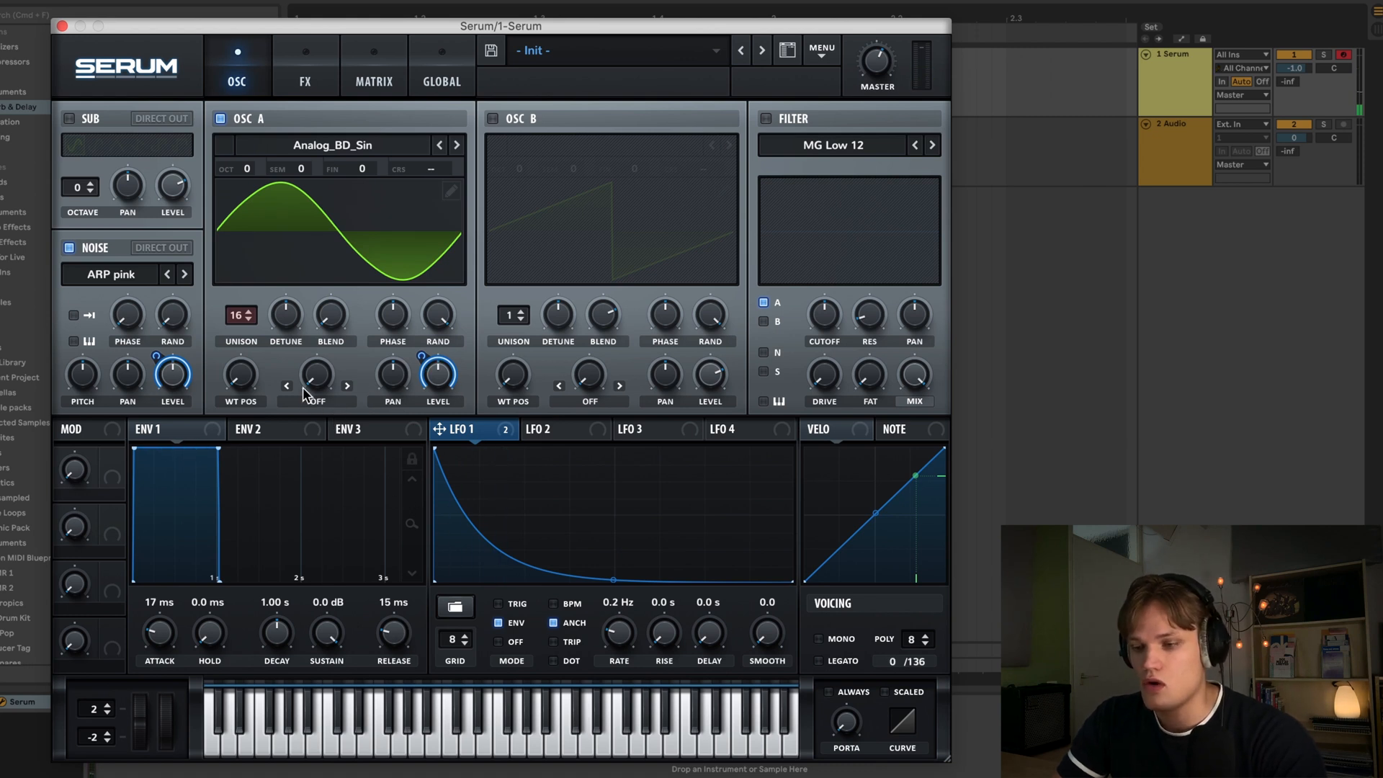
- Set oscillator A's warp mode to FM (Noise) and turn the warp amount fully up
left_click(316, 401)
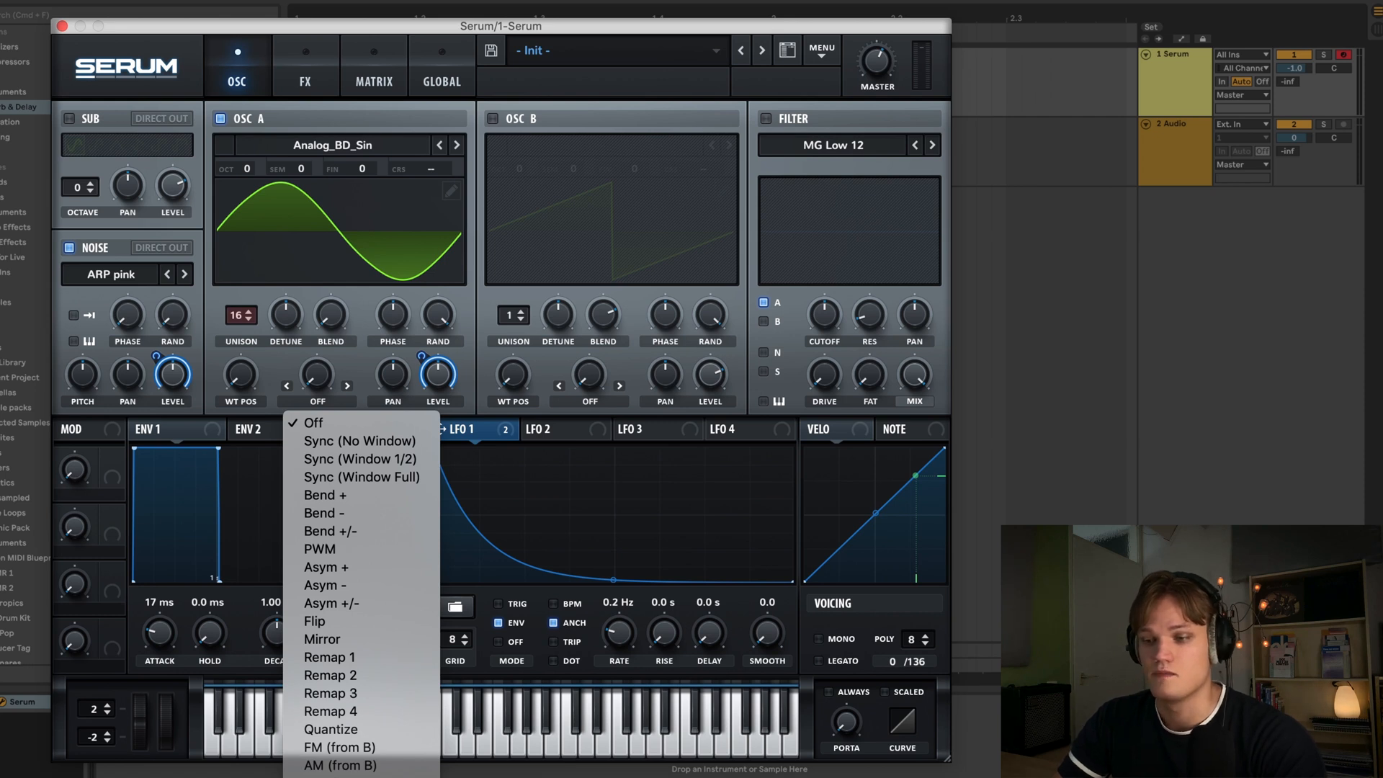
left_click(337, 777)
left_click_drag(310, 373, 337, 50)
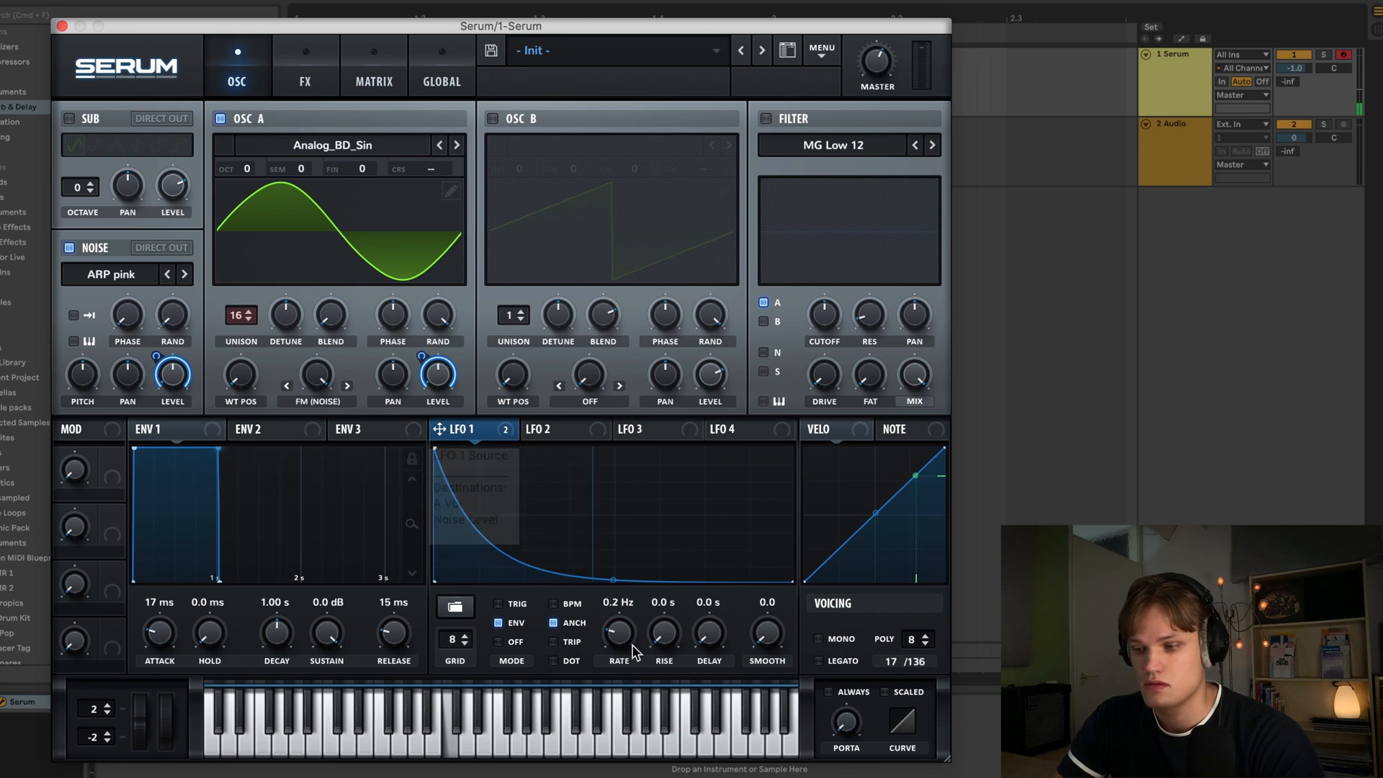
- Enable the MG Low 12 filter
left_click_drag(617, 640, 617, 648)
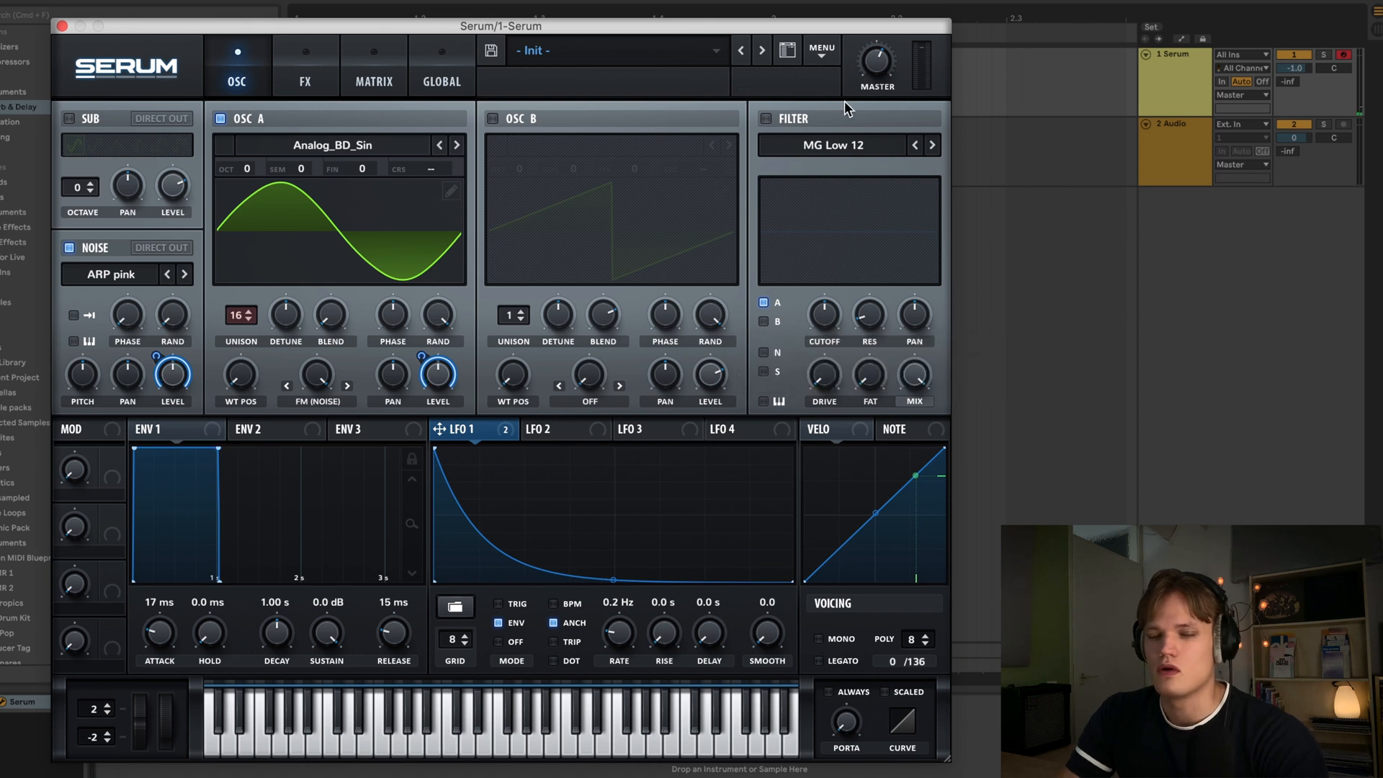
left_click(767, 119)
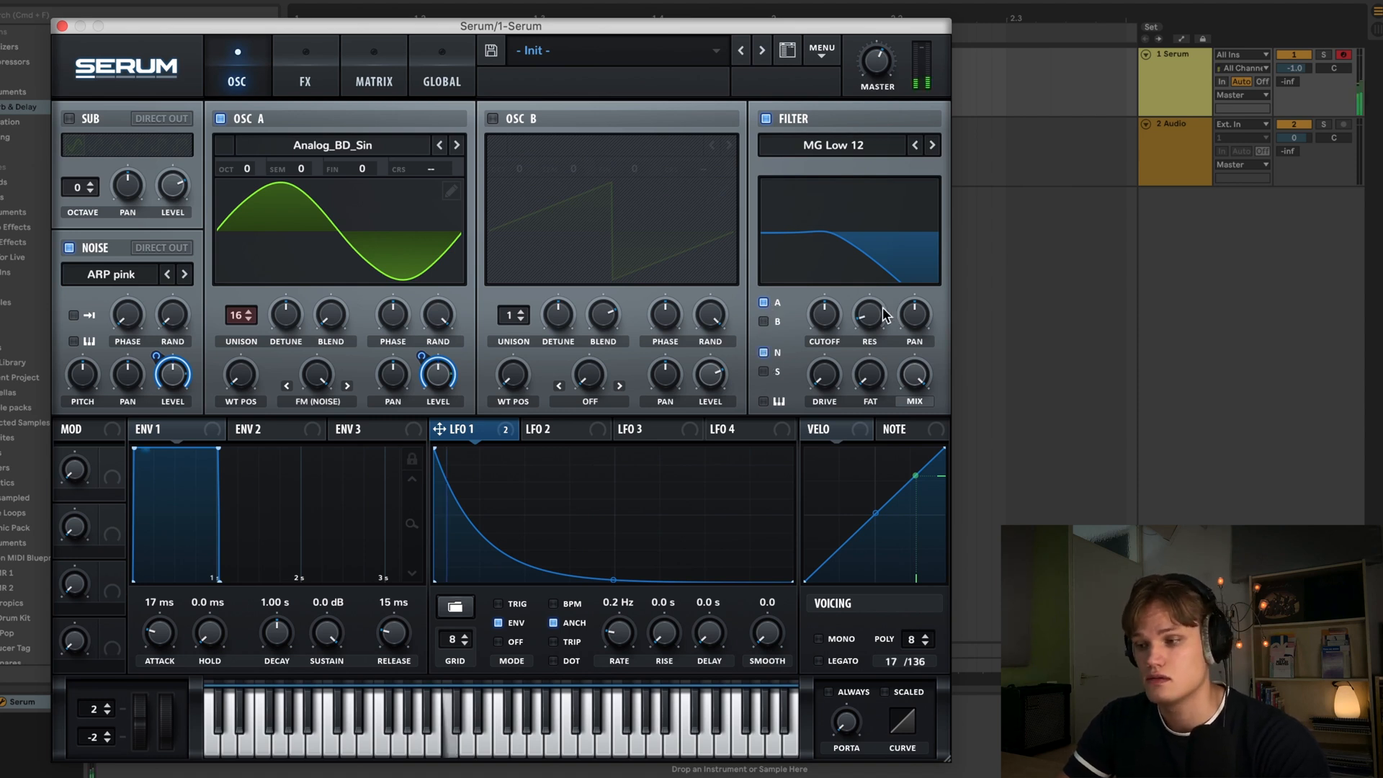
- Raise the filter cutoff and modulate it from LFO 1 with an amount of -15
left_click_drag(824, 317, 829, 271)
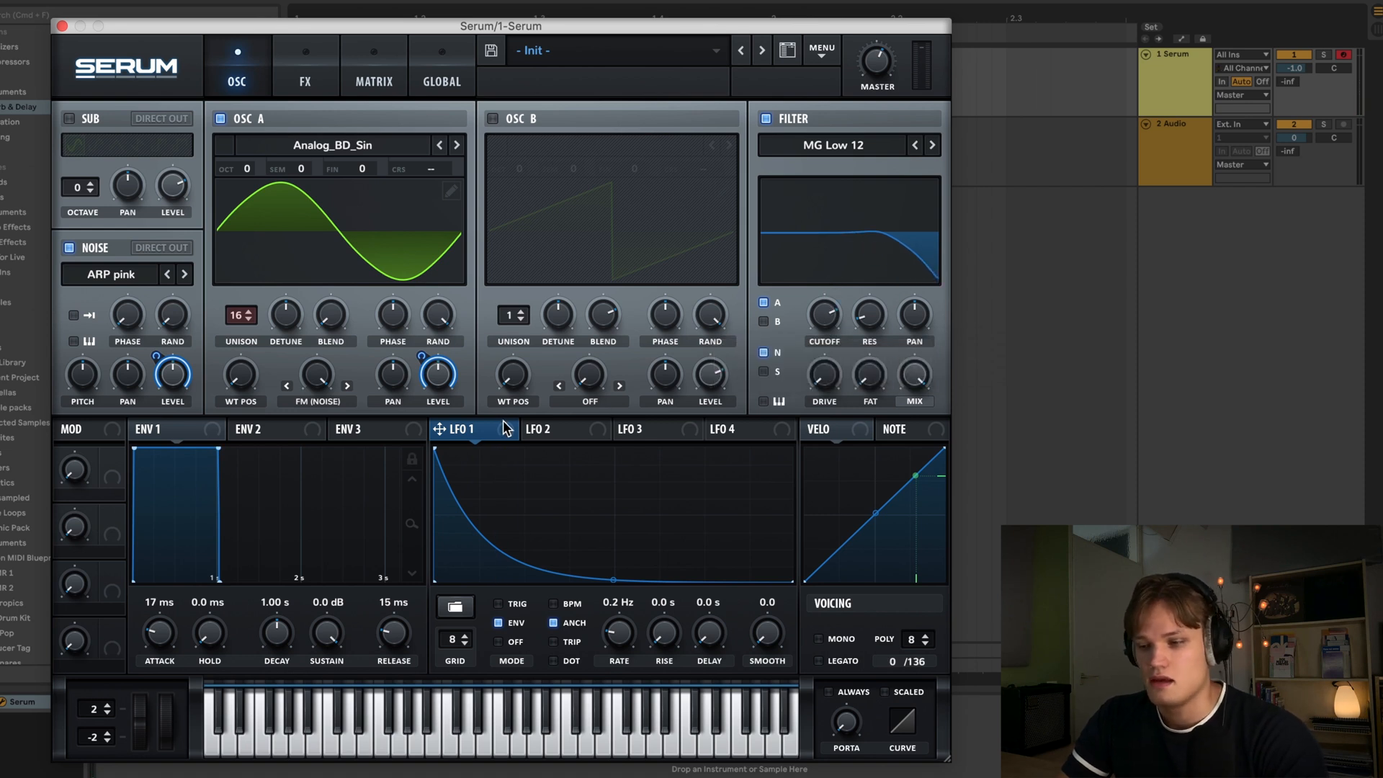
left_click_drag(507, 429, 832, 327)
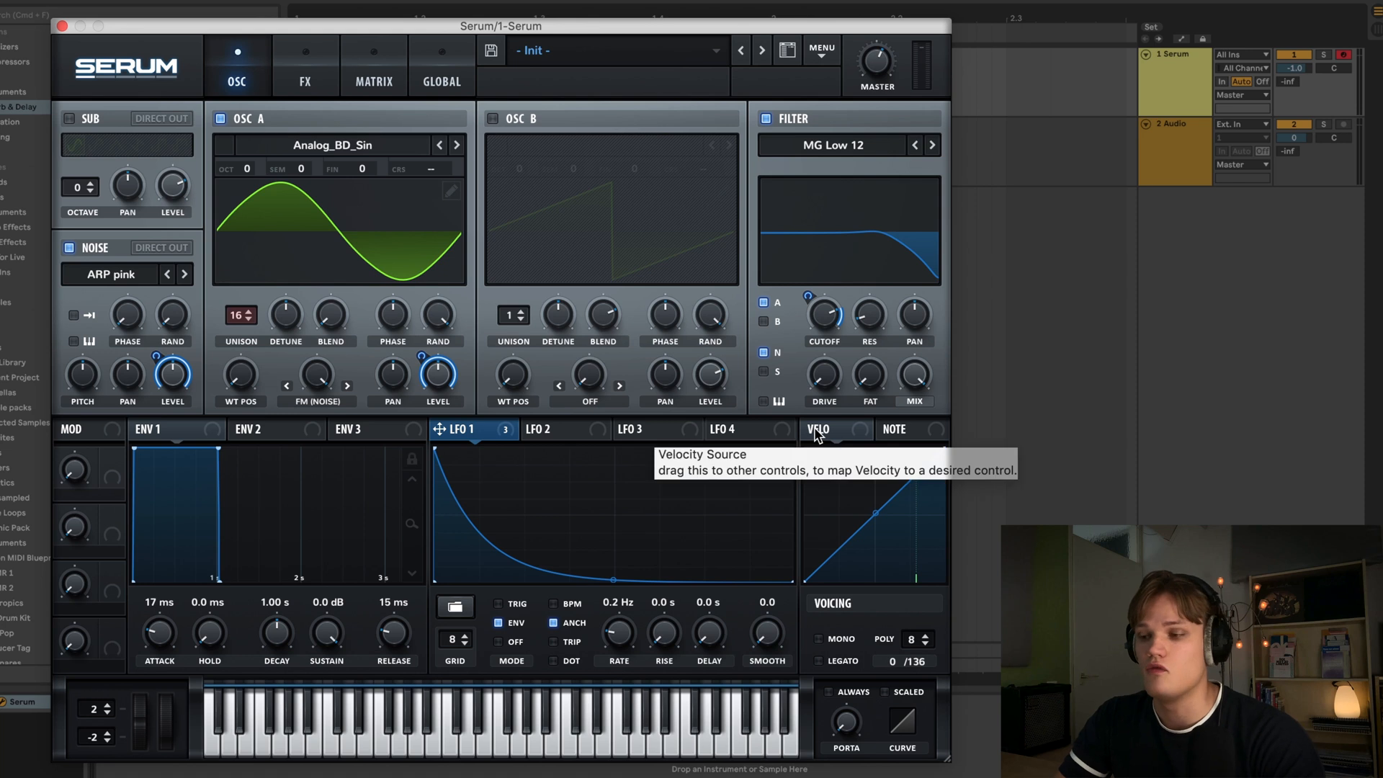
mouse_move(809, 293)
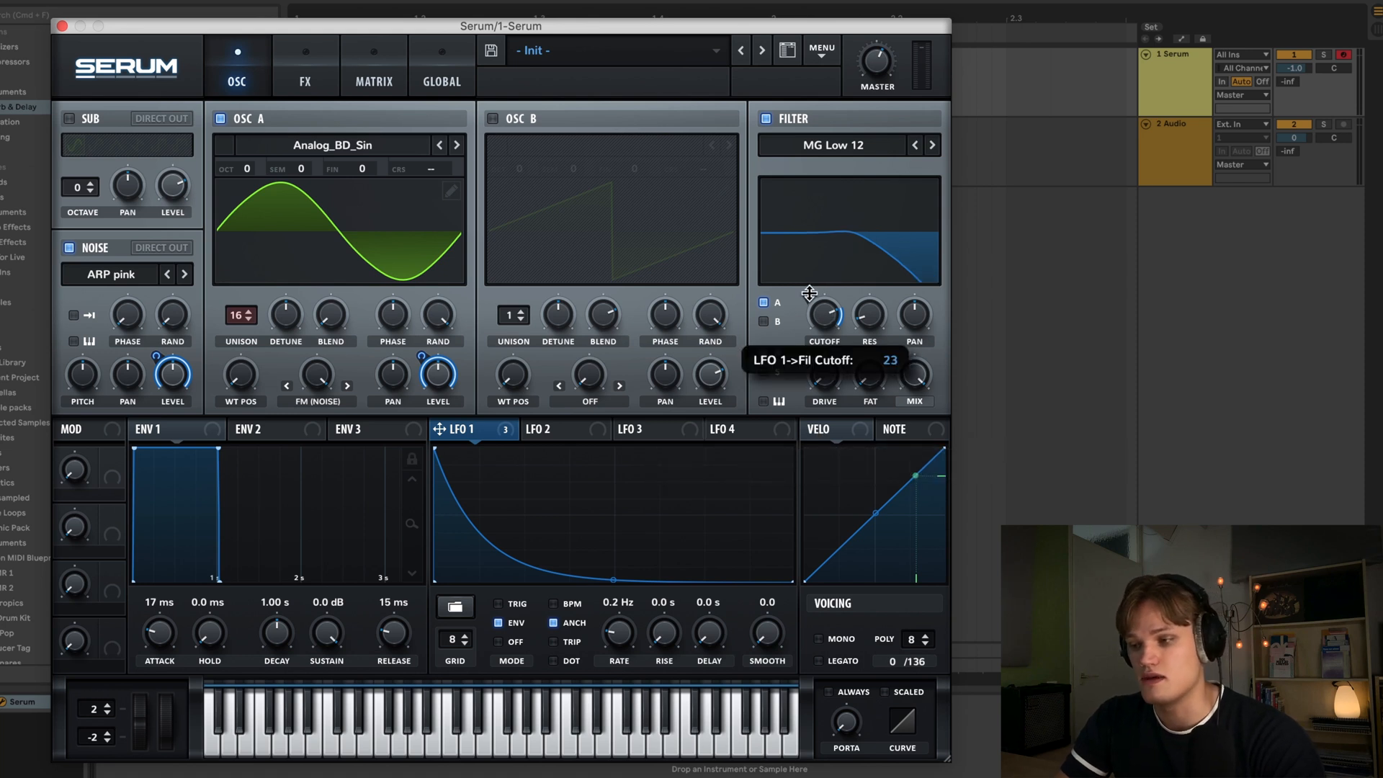
left_click_drag(809, 293, 810, 353)
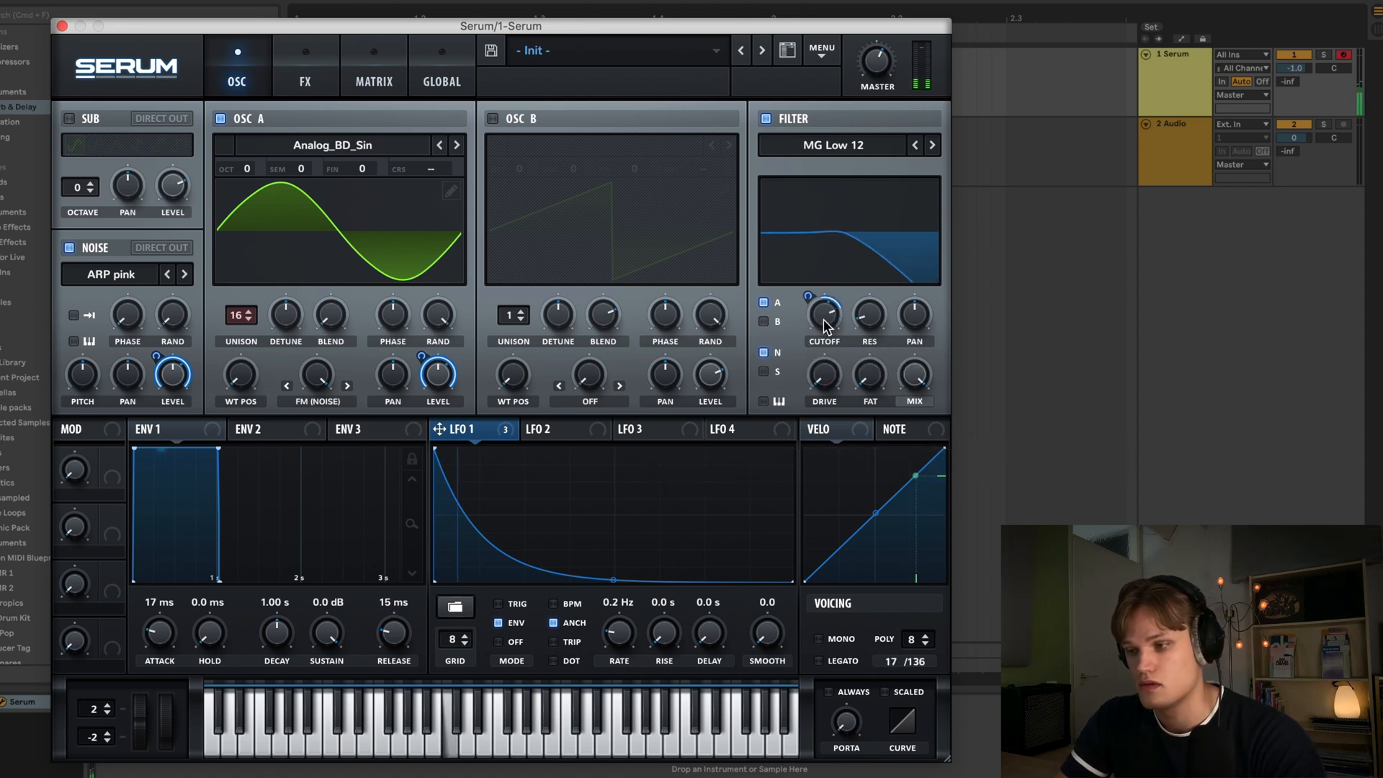
right_click(823, 318)
left_click(831, 318)
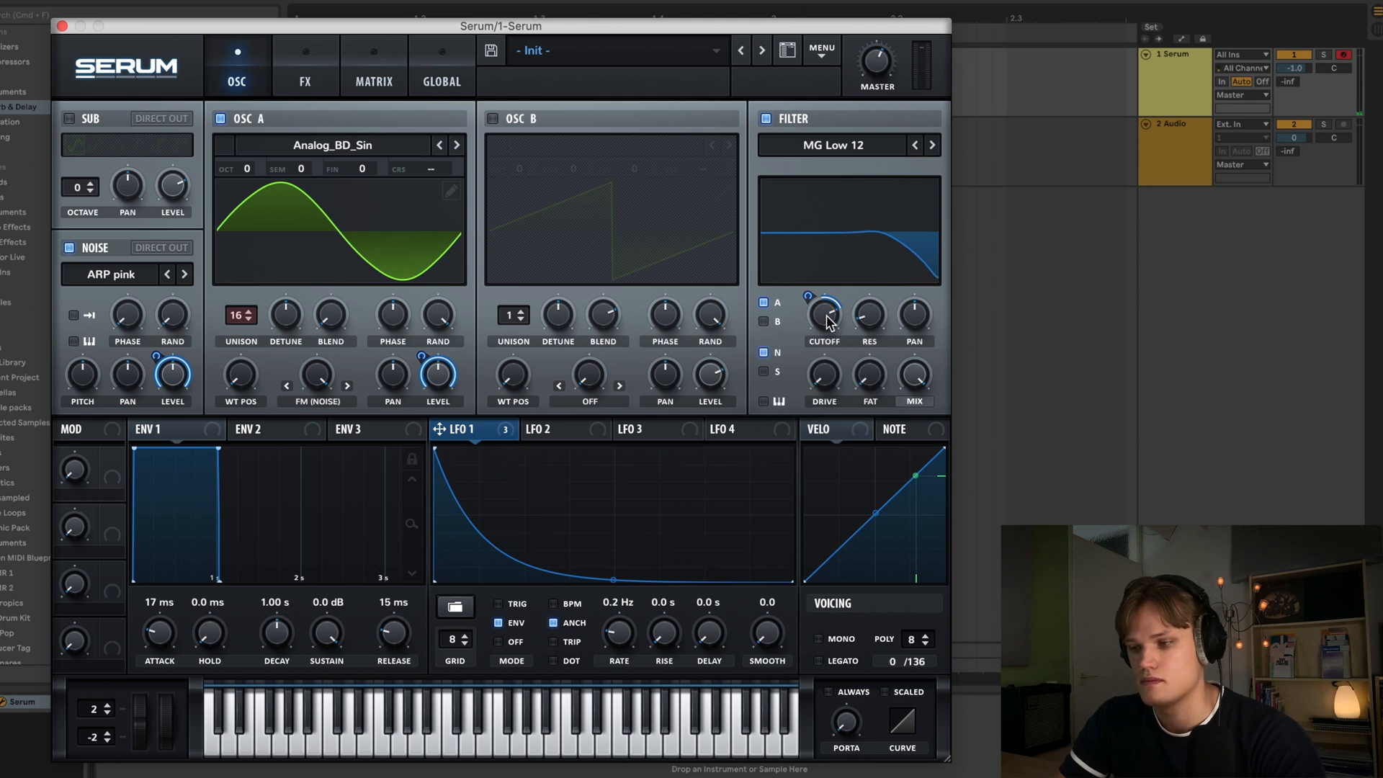
right_click(807, 294)
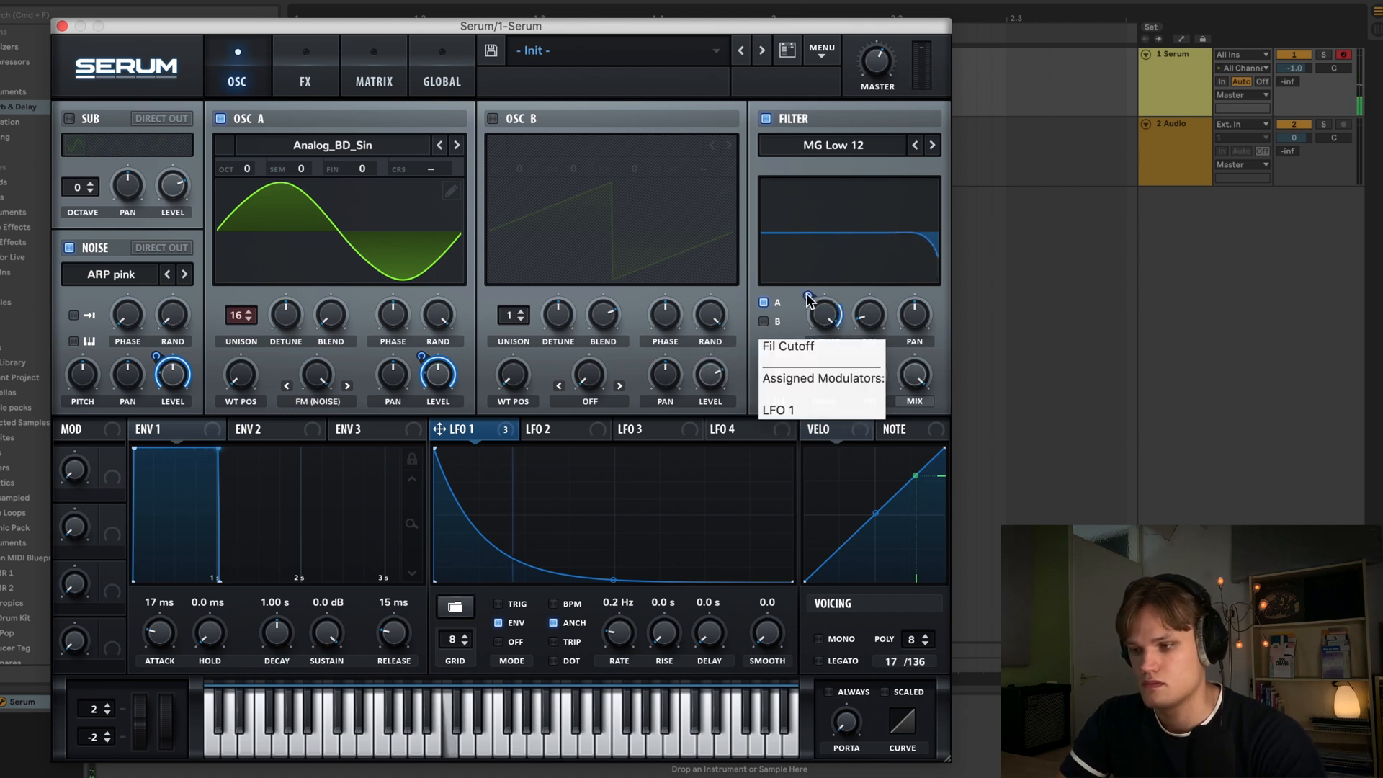
left_click_drag(808, 294, 808, 279)
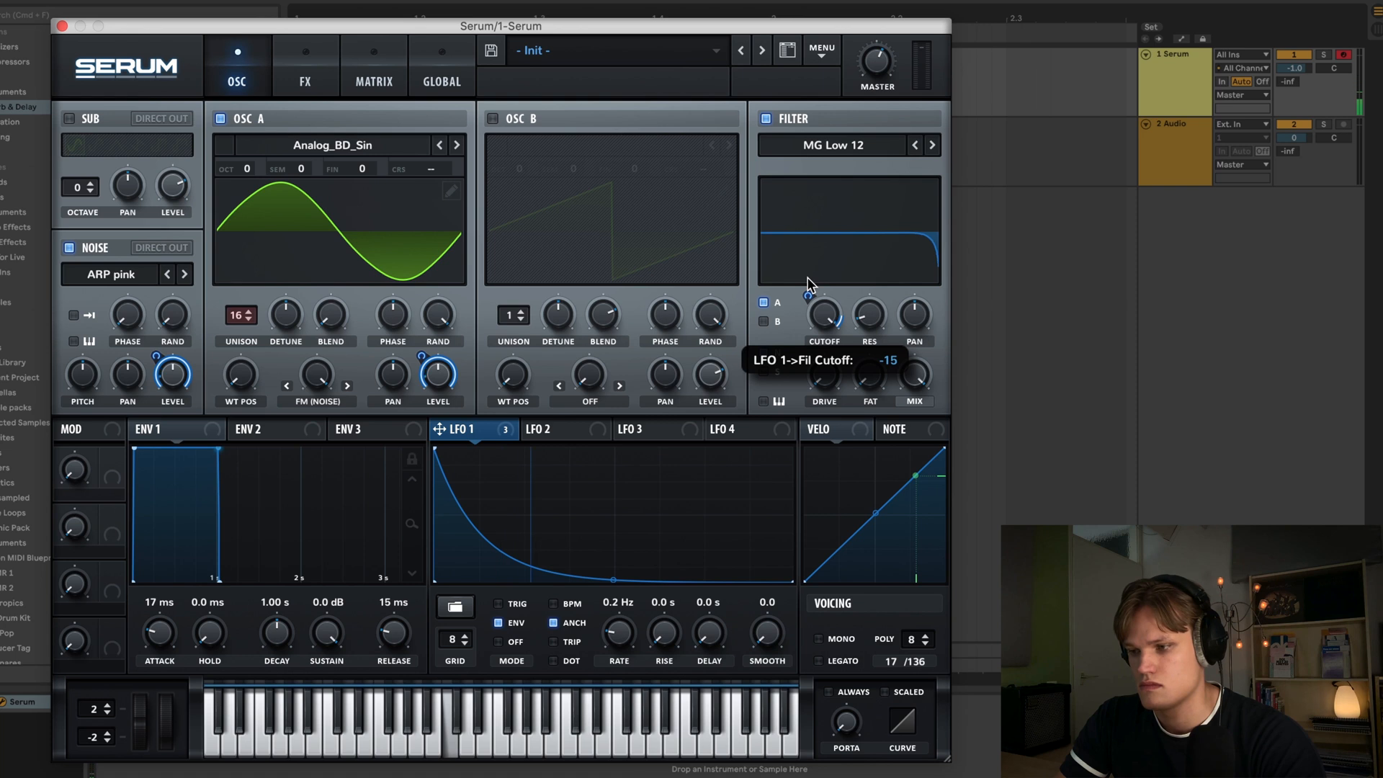
- Enable a Flanger effect with its mix at 14% and a Phaser with its mix turned down
left_click(306, 81)
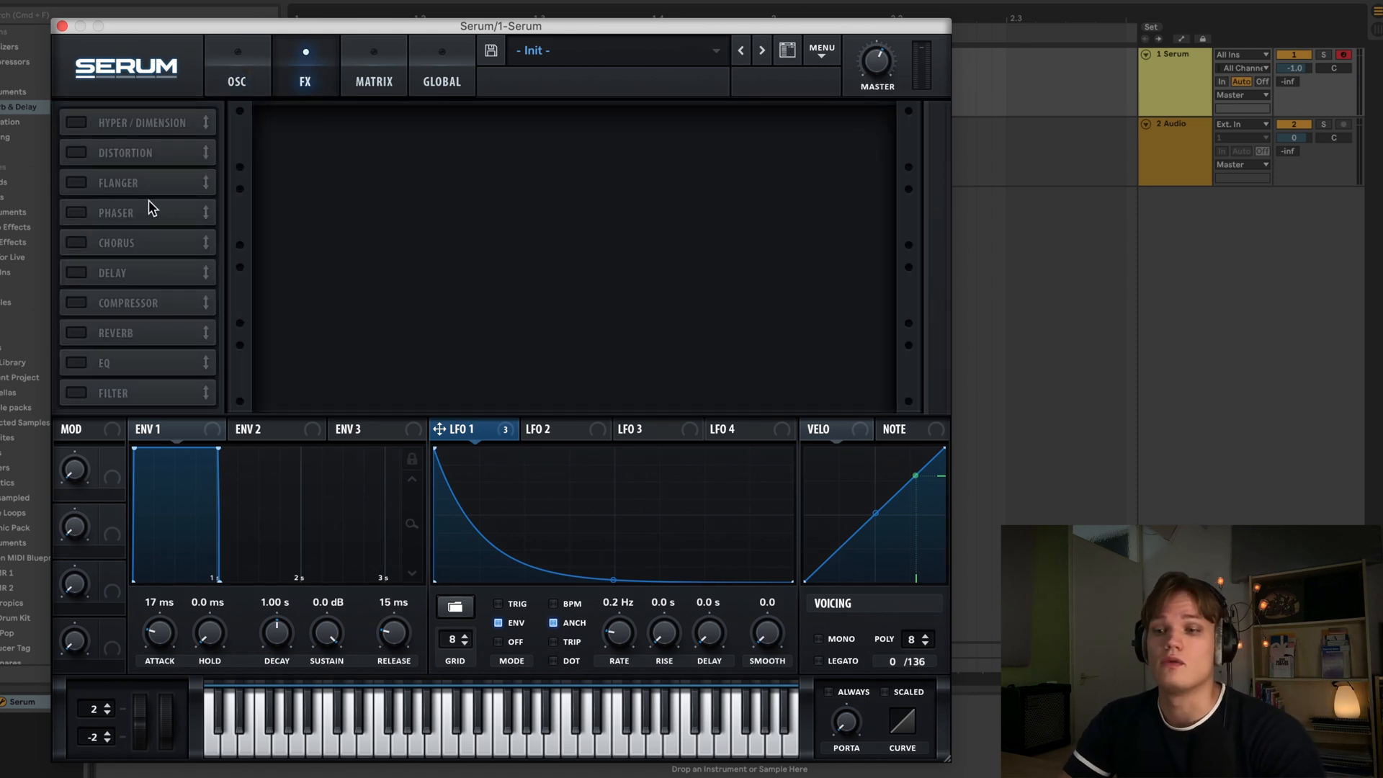
left_click(75, 183)
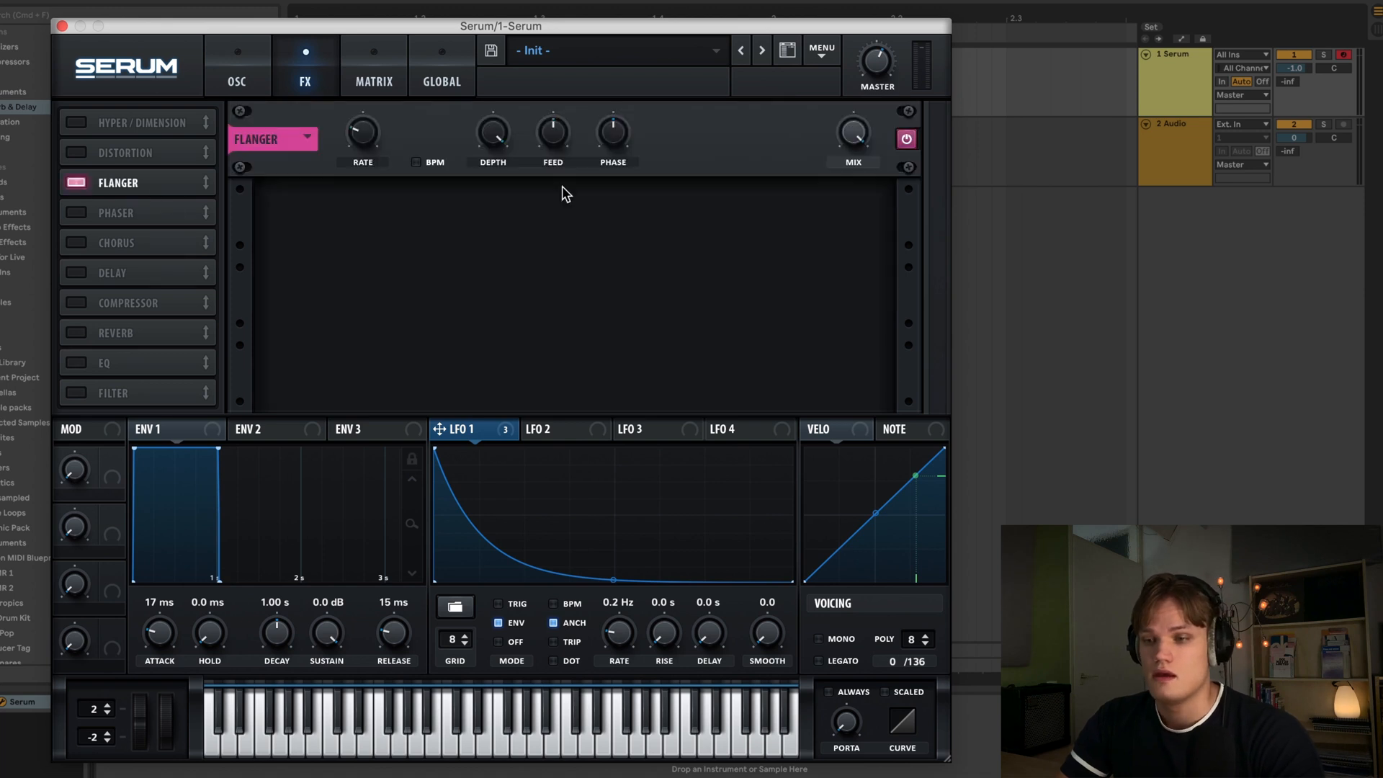
left_click_drag(848, 150, 834, 309)
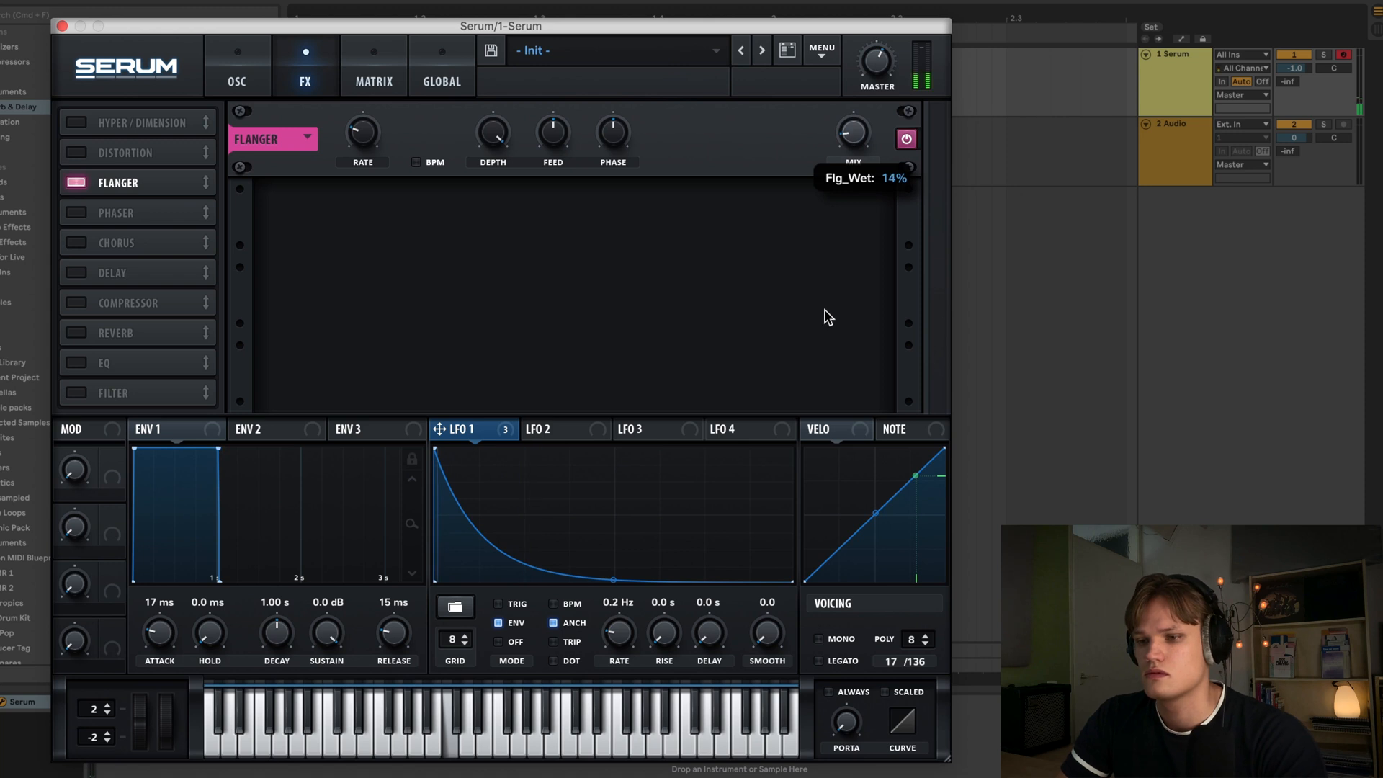
left_click(76, 213)
left_click_drag(857, 218, 828, 383)
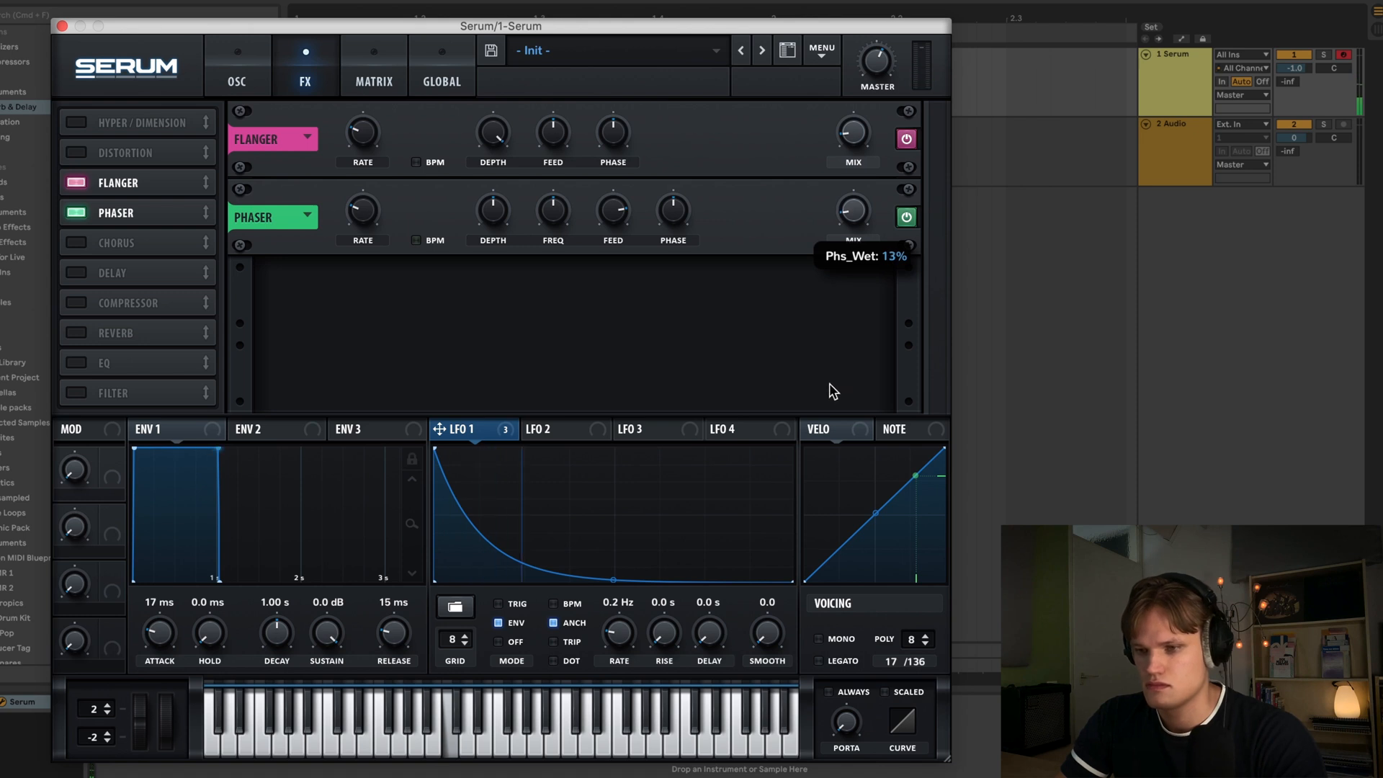
- Enable the EQ effect, switch its low band to a low cut and adjust its Q and frequency
left_click(77, 363)
left_click(514, 316)
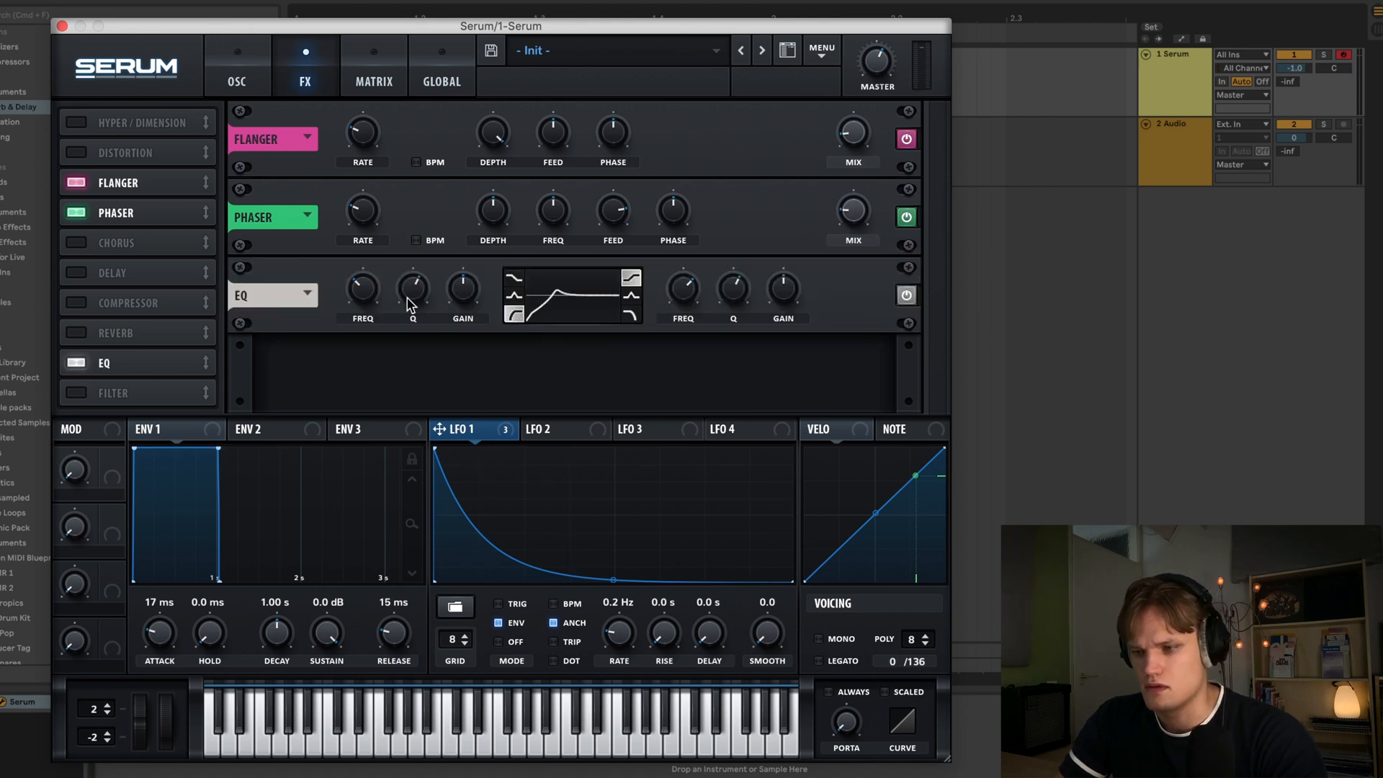
left_click_drag(412, 289, 410, 336)
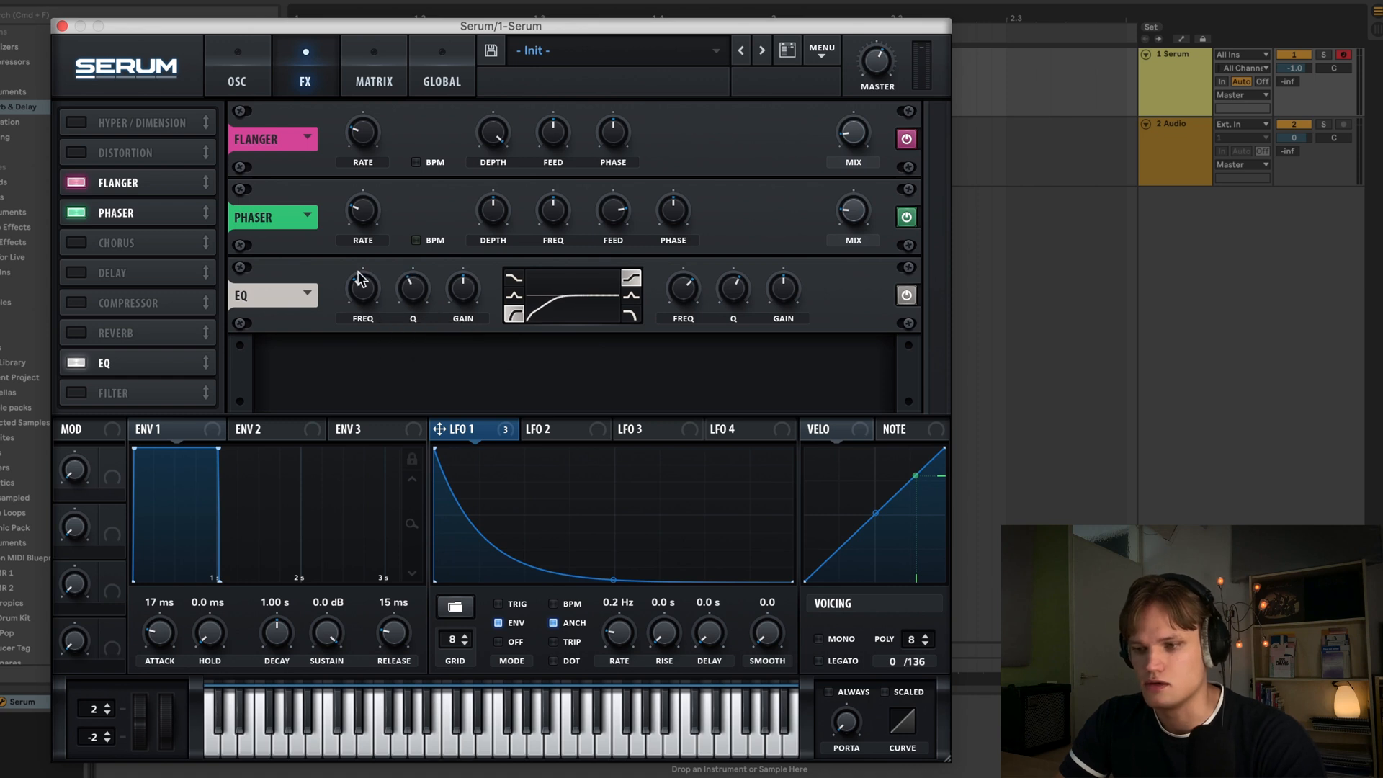
left_click_drag(362, 280, 361, 286)
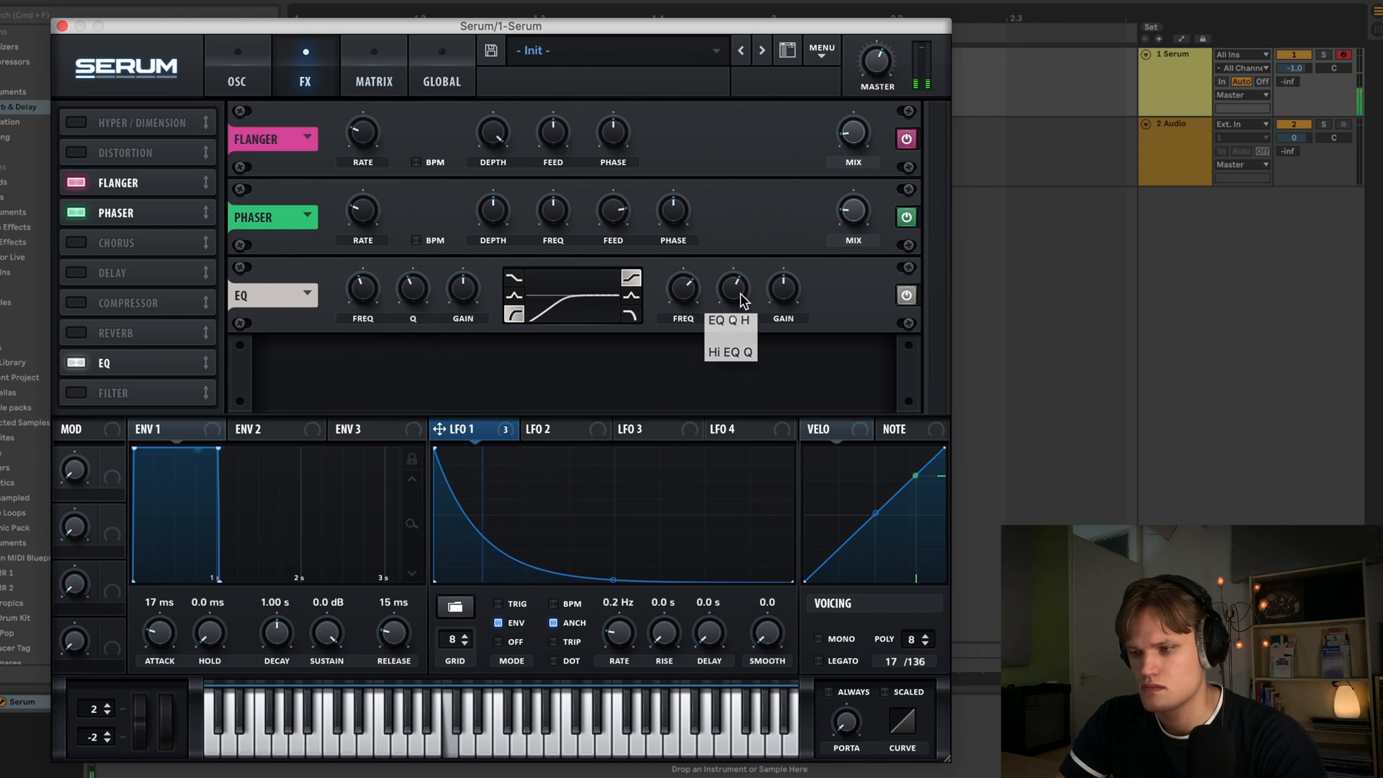
mouse_move(787, 297)
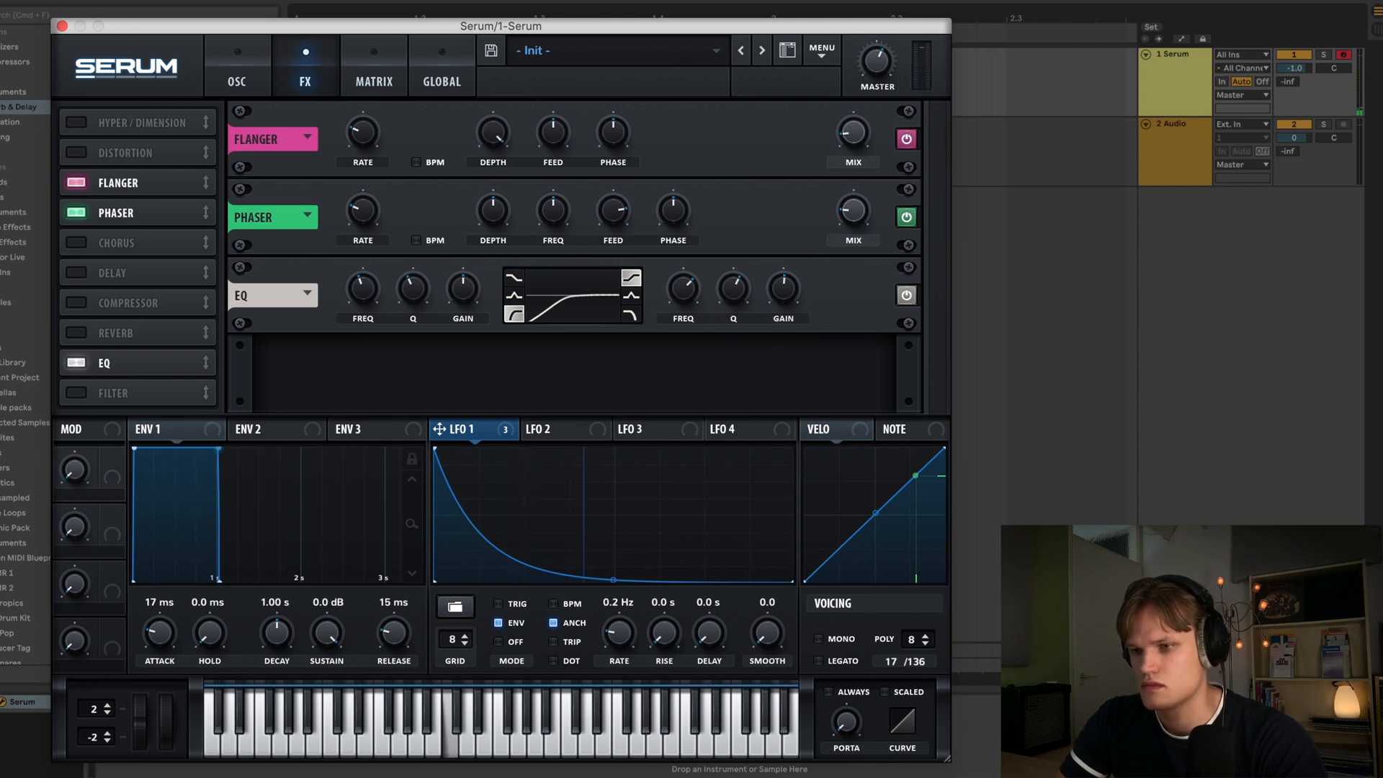
- Set the audio track's input to 1-Serum, arm it and record the synth output
left_click(62, 26)
left_click(1174, 163)
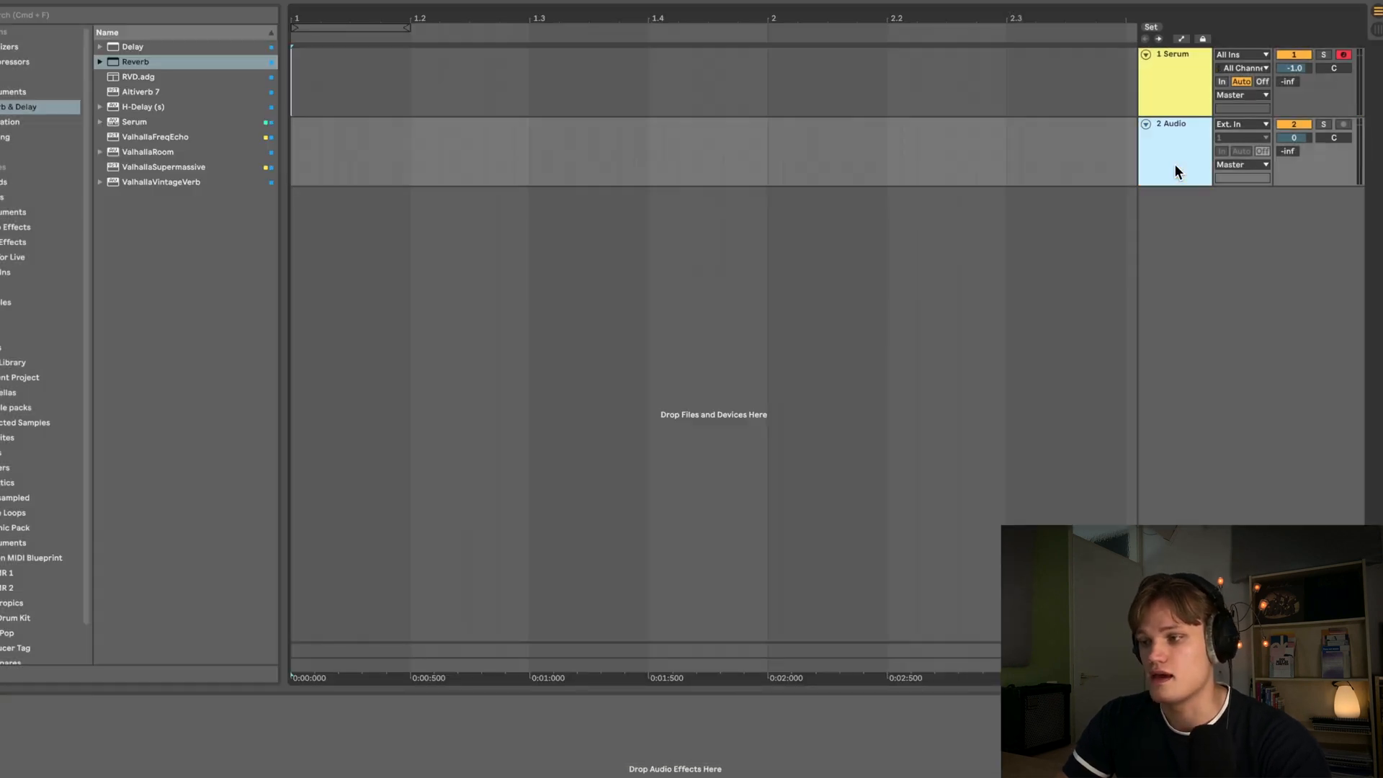
left_click_drag(1178, 186, 1192, 266)
left_click(1234, 132)
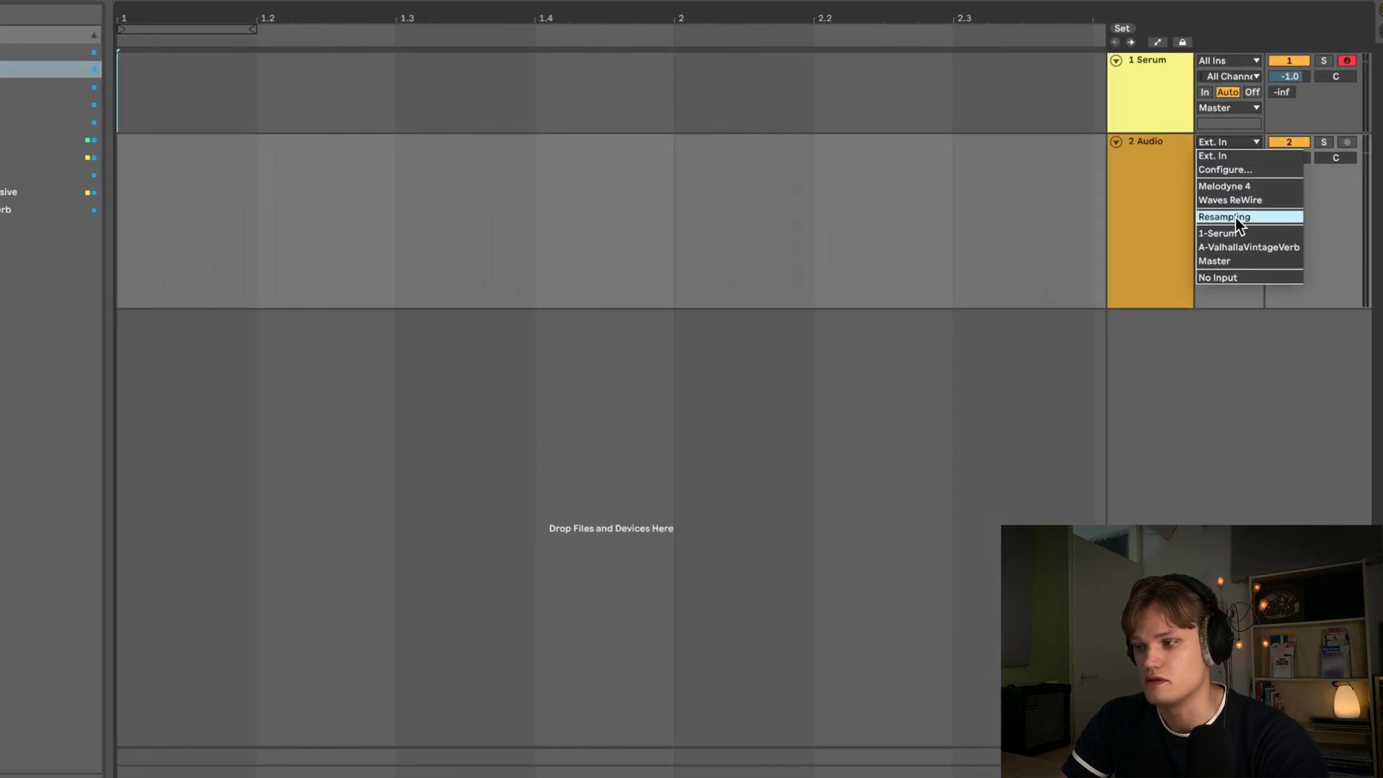
left_click(1247, 210)
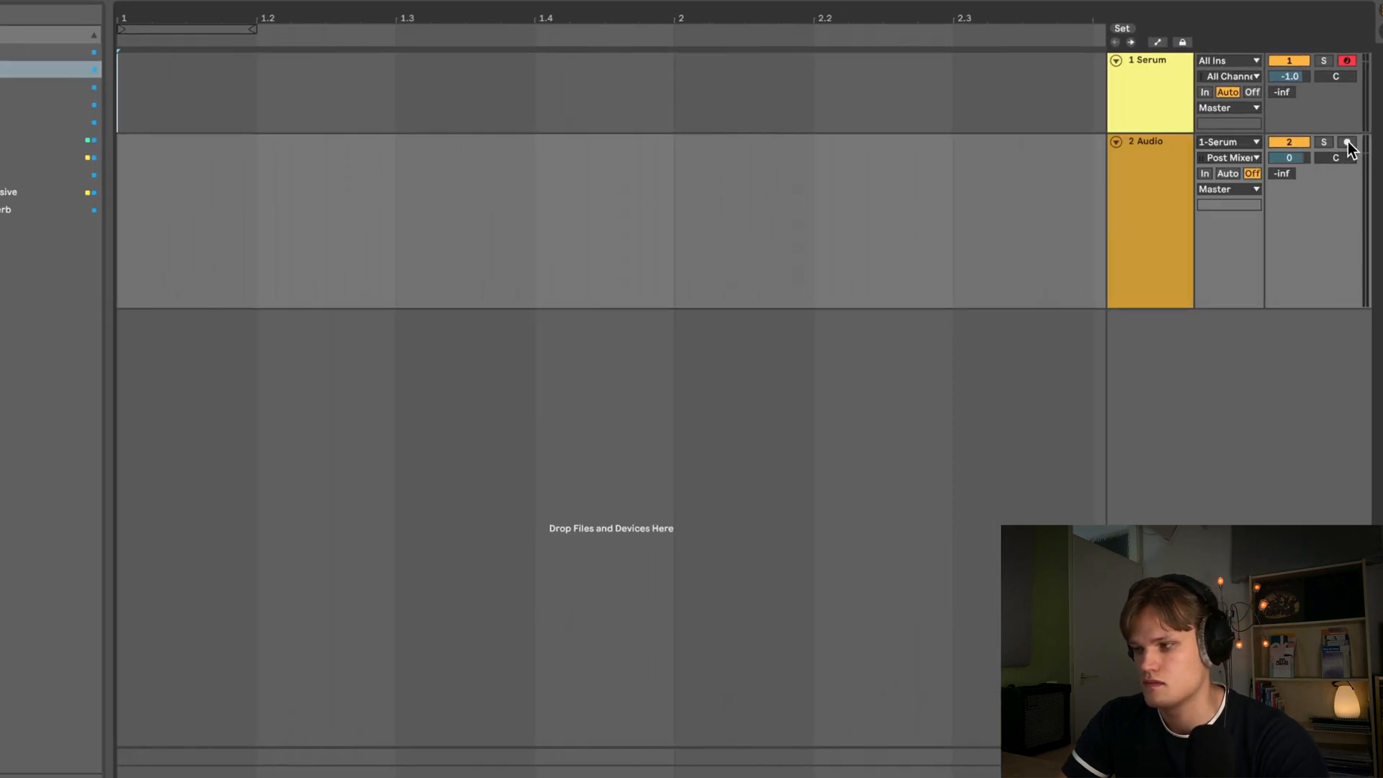
left_click(1347, 142)
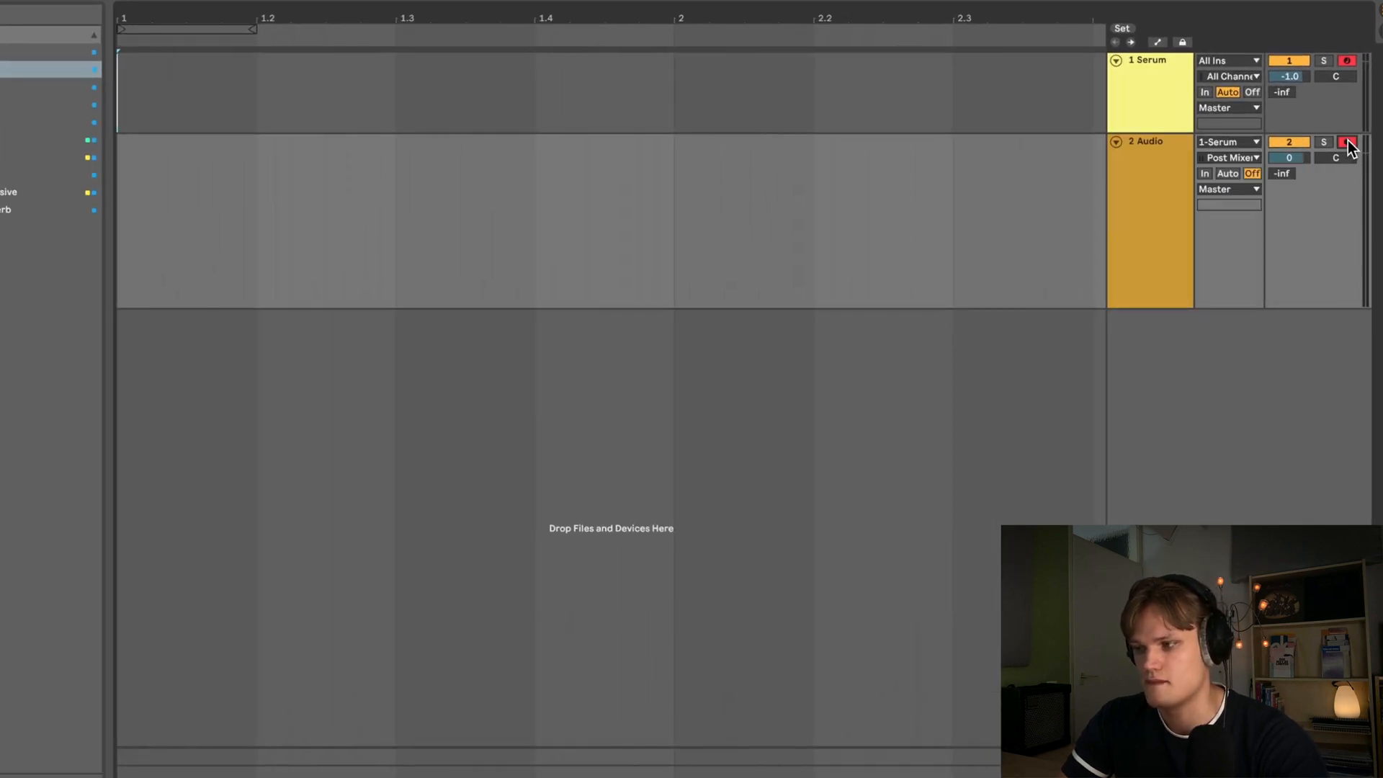
left_click(473, 0)
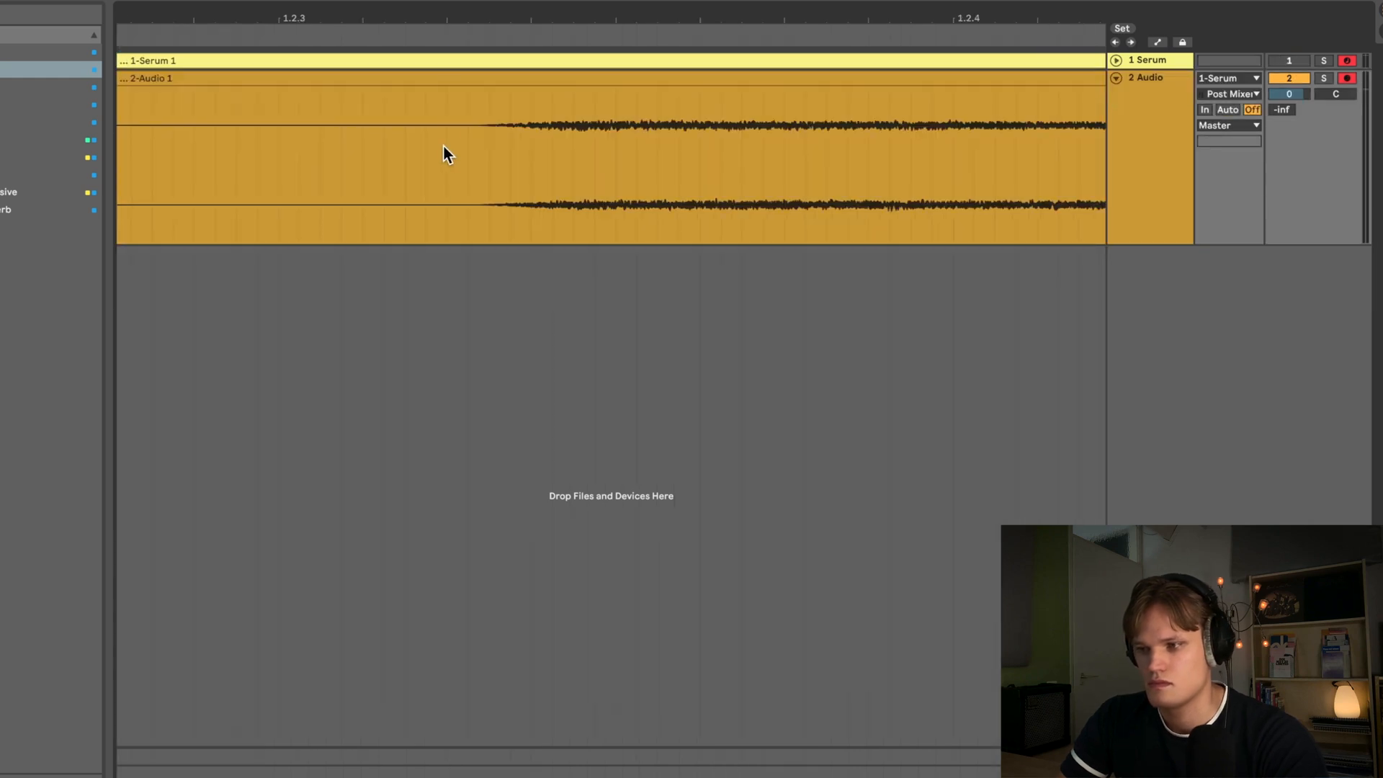
- Delete the silent start of the recorded clip, move it to the song start and play it back
left_click(399, 75)
key("Delete")
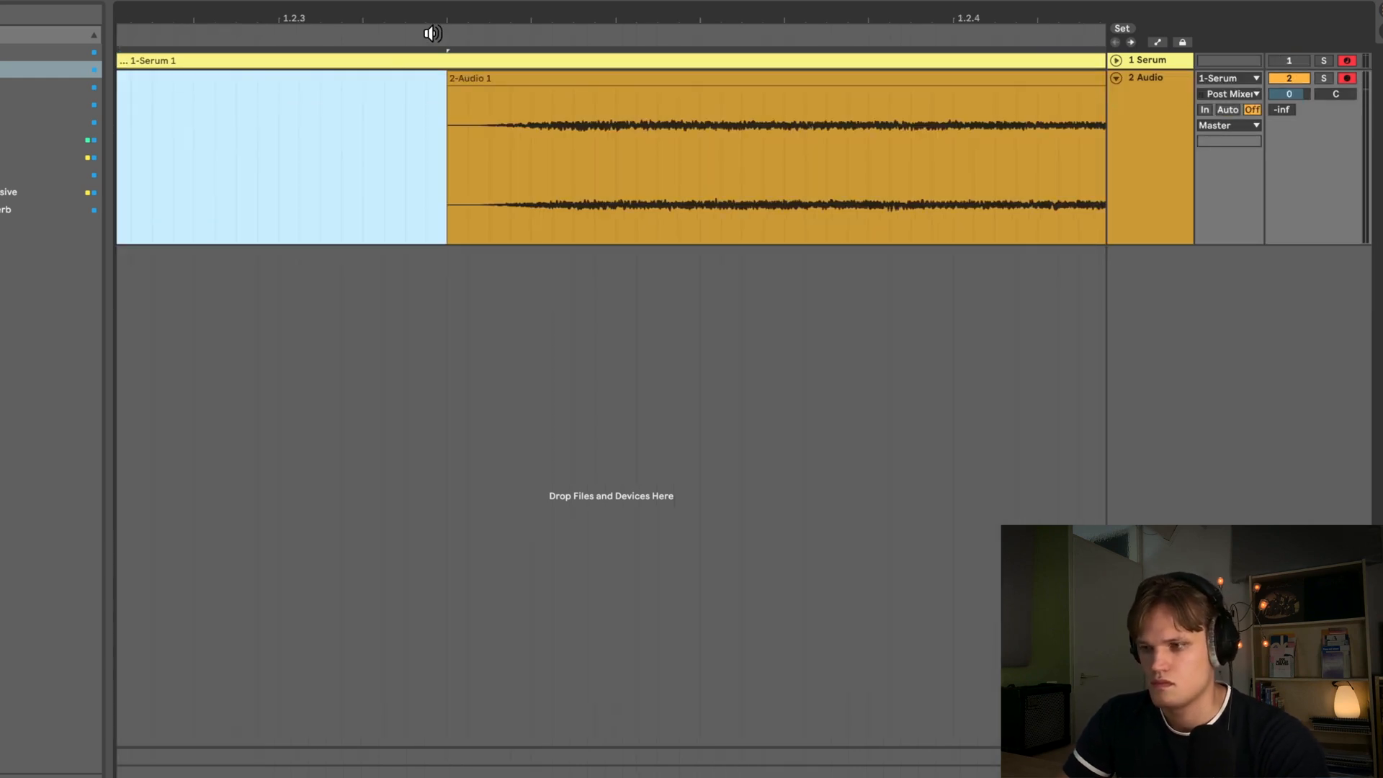
left_click_drag(448, 77, 576, 115)
left_click_drag(563, 12, 570, 13)
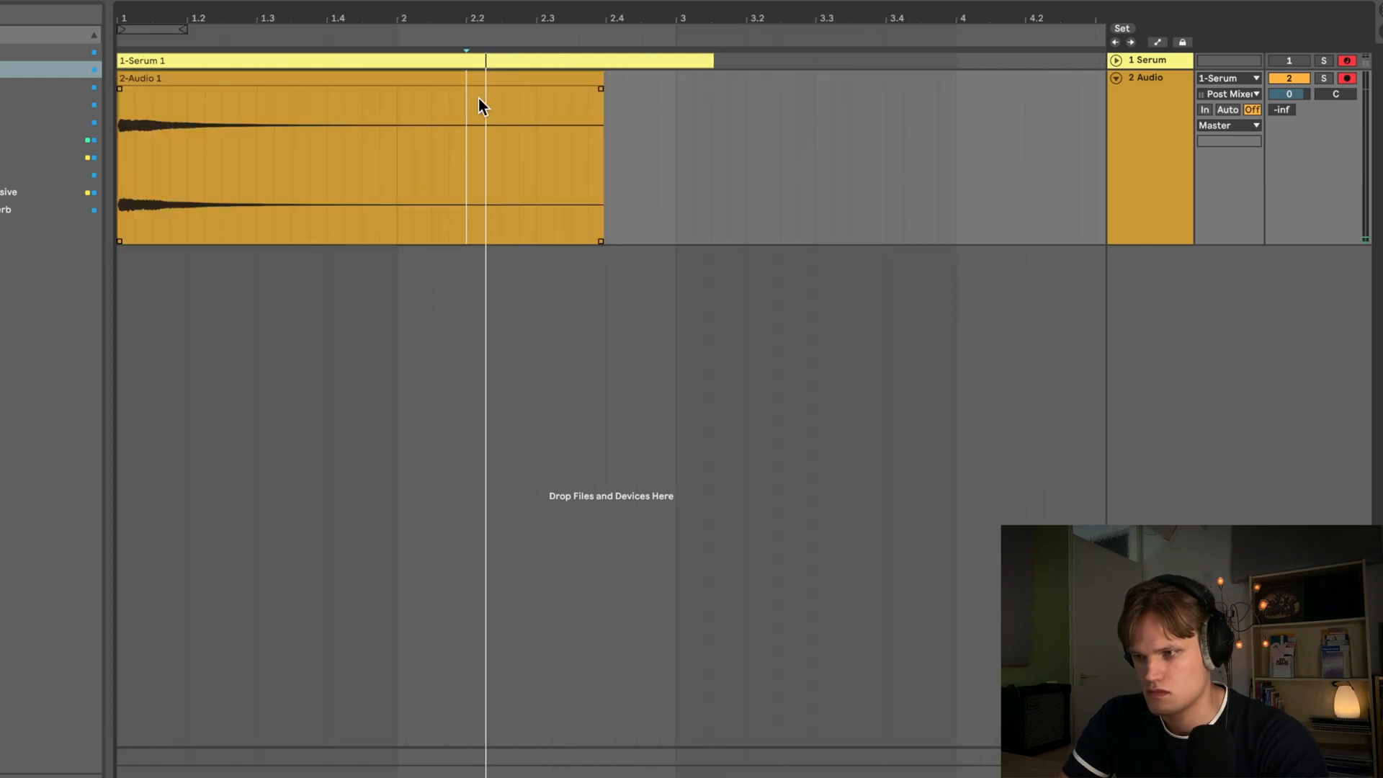
key("space")
- Split the clip, delete its tail and add a fade-out at the end
key("super+e")
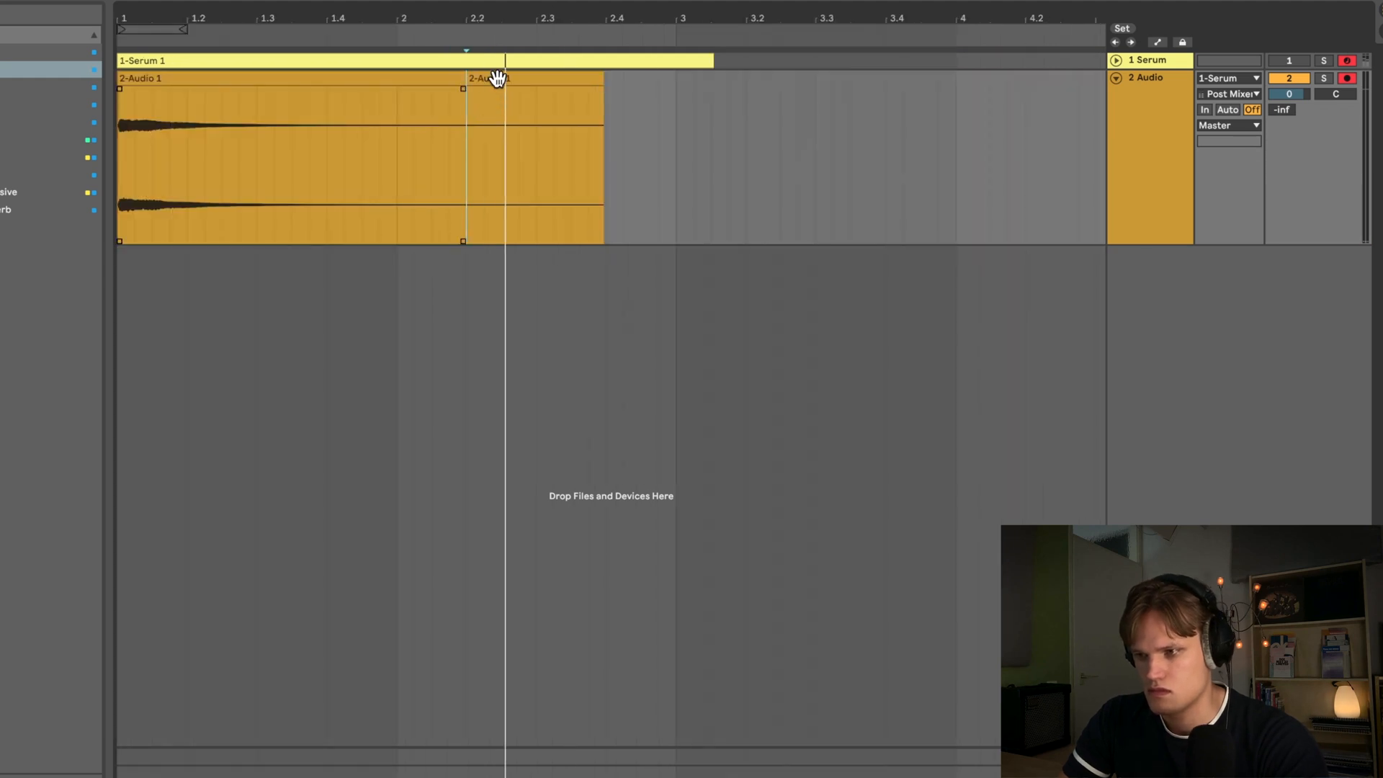
left_click(496, 79)
key("Delete")
left_click(354, 122)
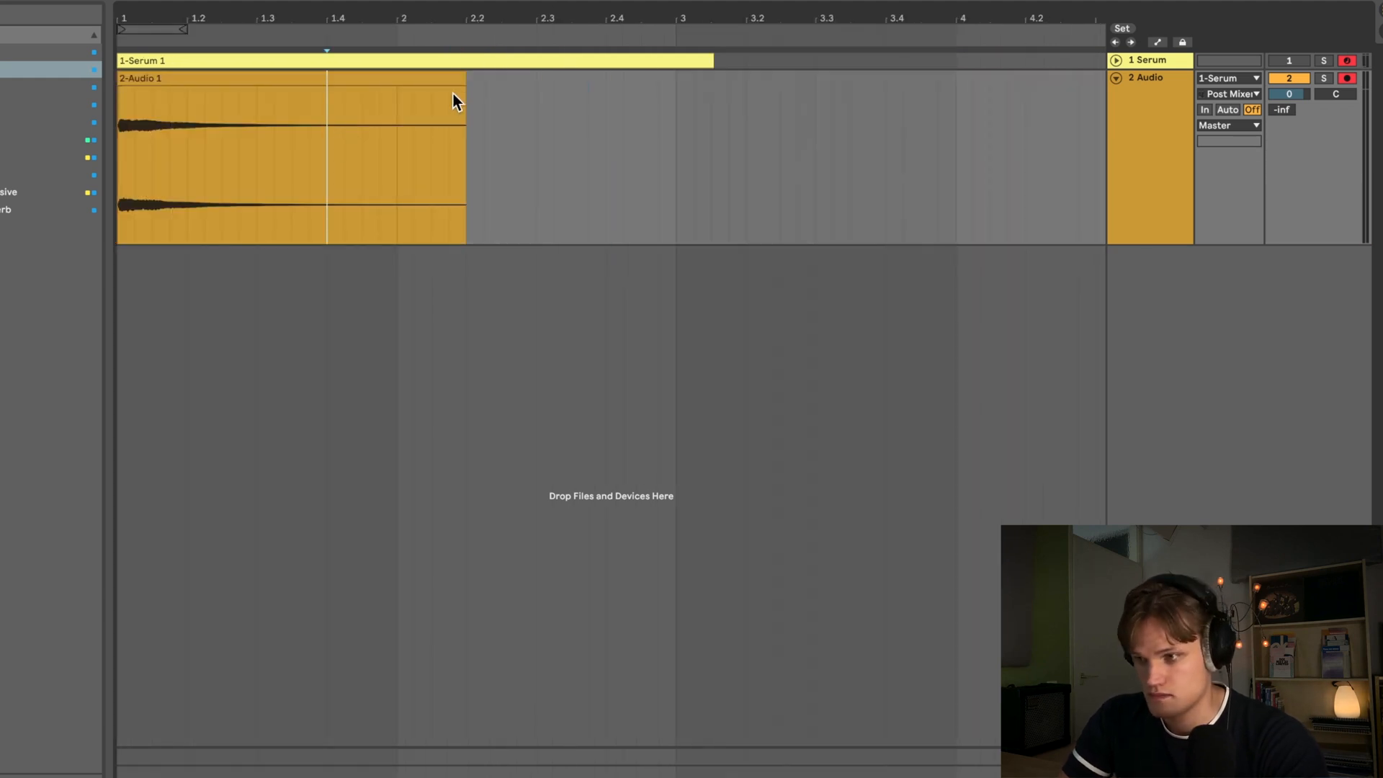
left_click_drag(462, 89, 387, 88)
- Load FabFilter Pro-Q 3 on the audio track and set a 6 dB/oct low cut in the lower mids
left_click(43, 122)
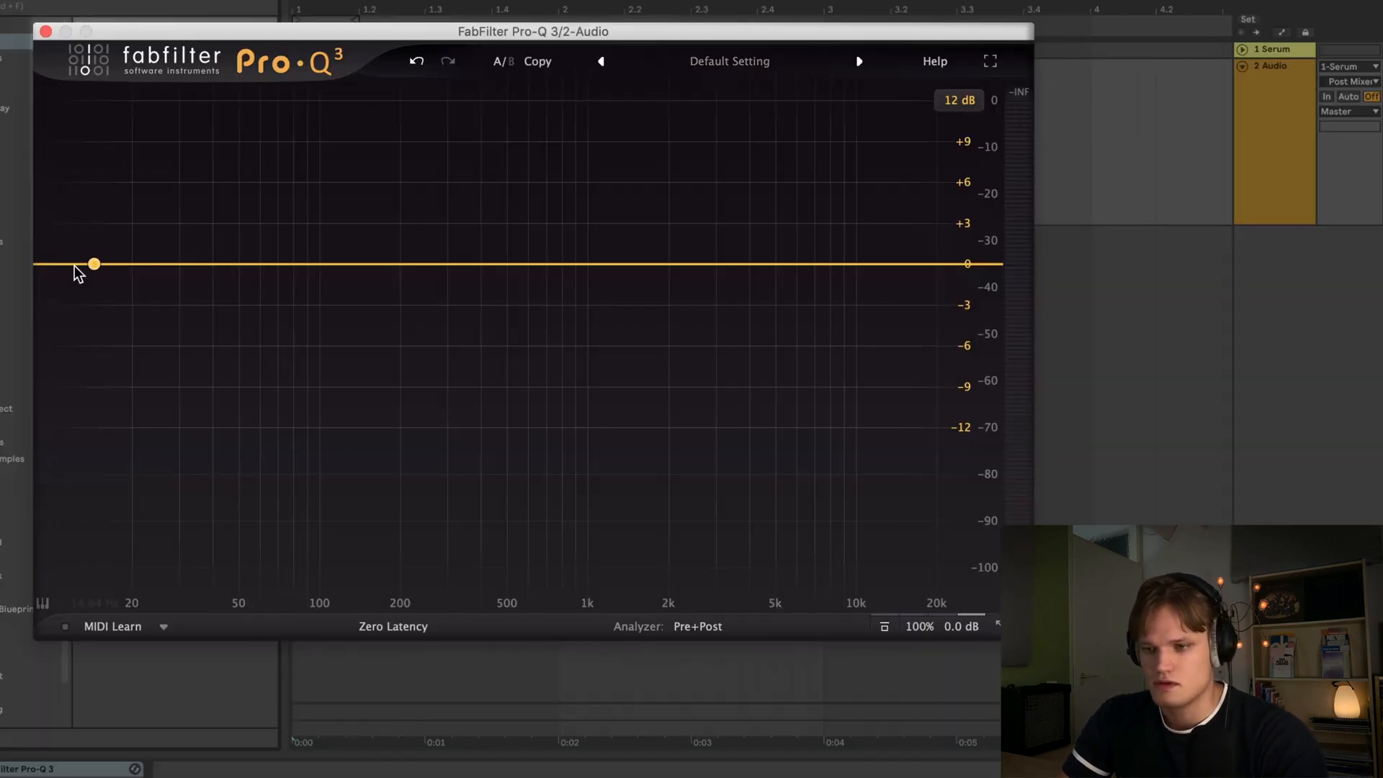
left_click(55, 262)
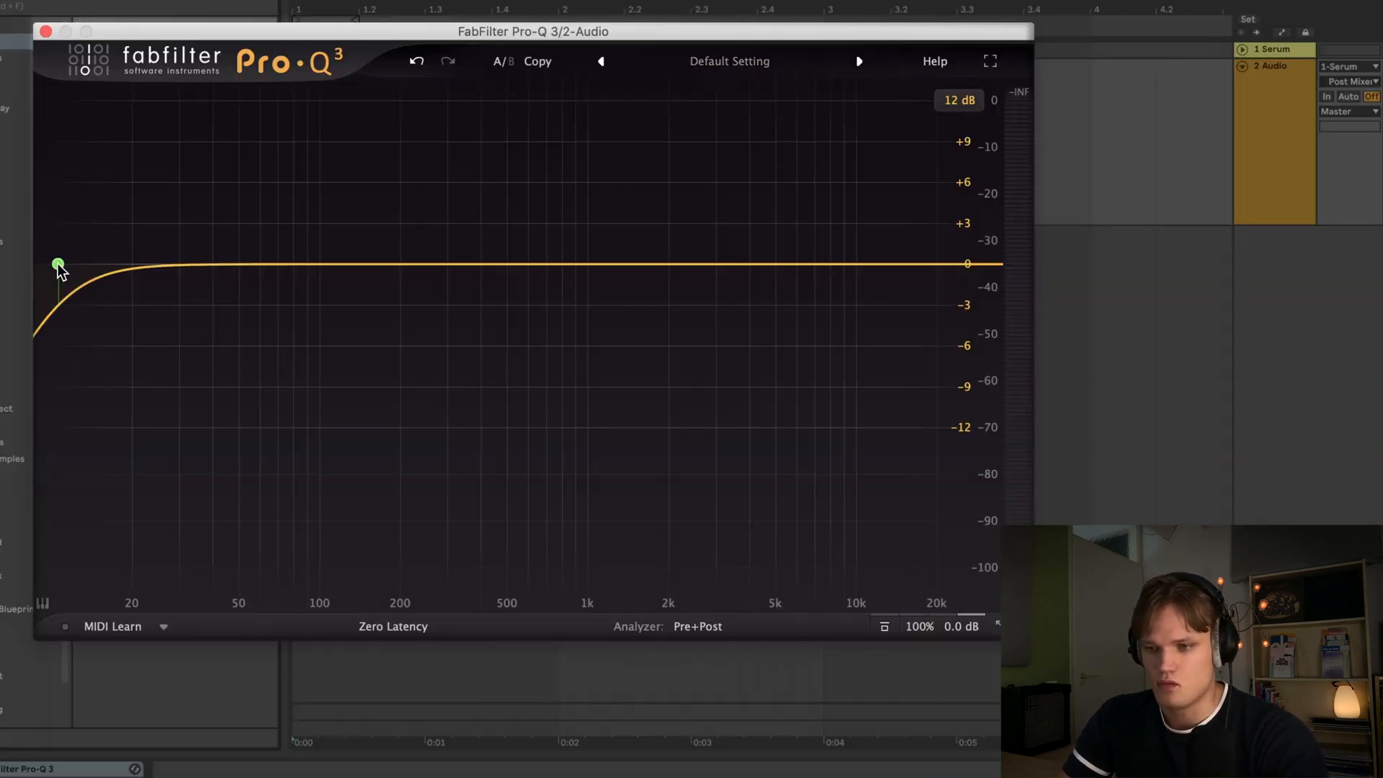
left_click_drag(56, 263, 541, 290)
key("space")
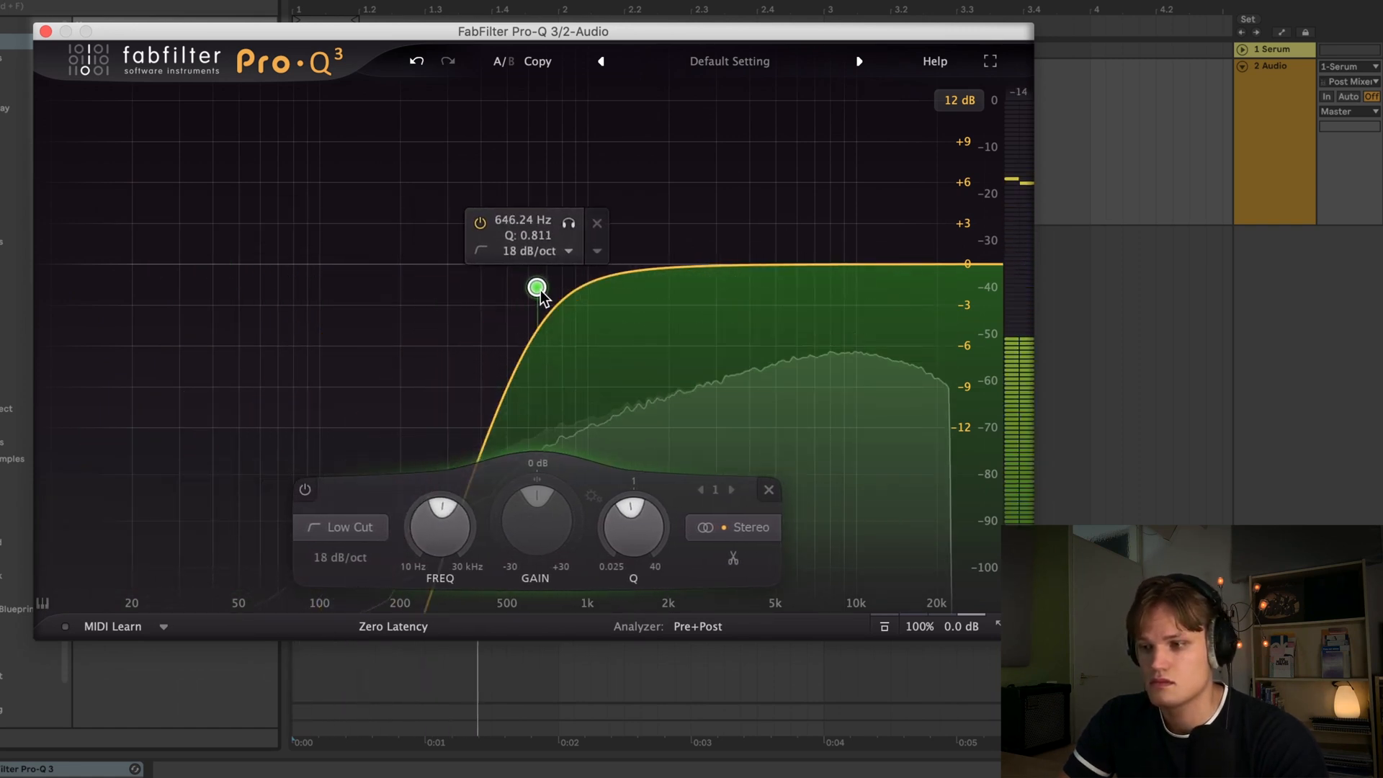
scroll(539, 288, "down", 1)
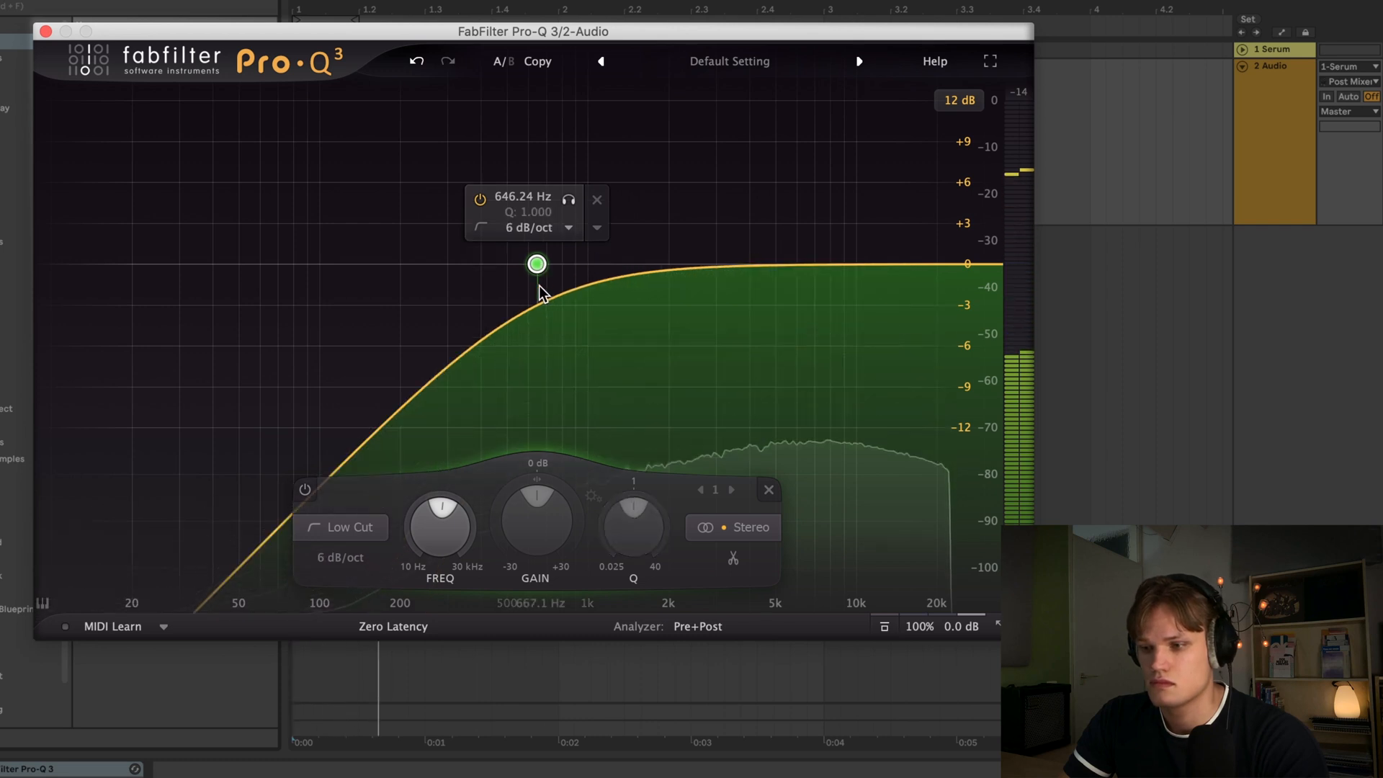
left_click_drag(536, 263, 574, 251)
left_click(46, 32)
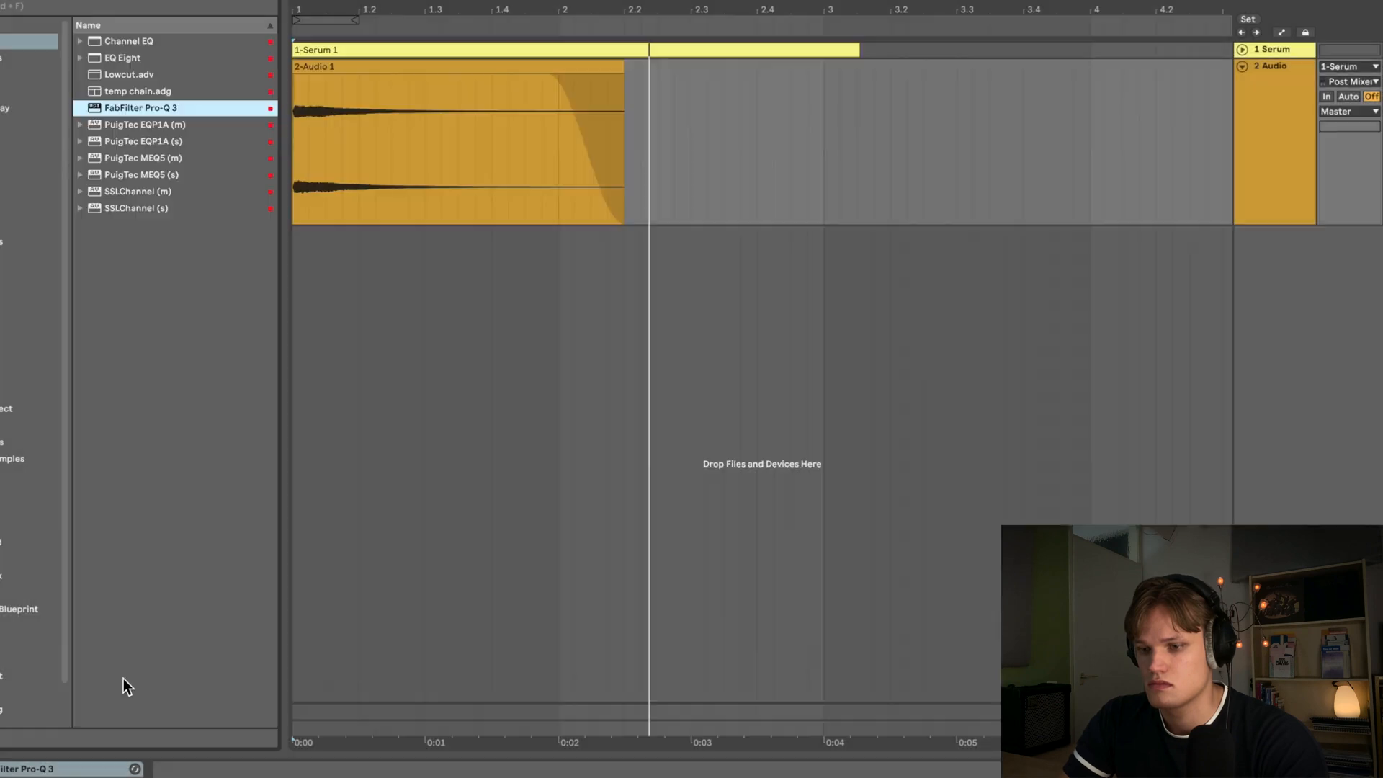
- Add Polyverse Wider to the audio track and set its width to 100%
left_click(94, 768)
key("space")
left_click(21, 142)
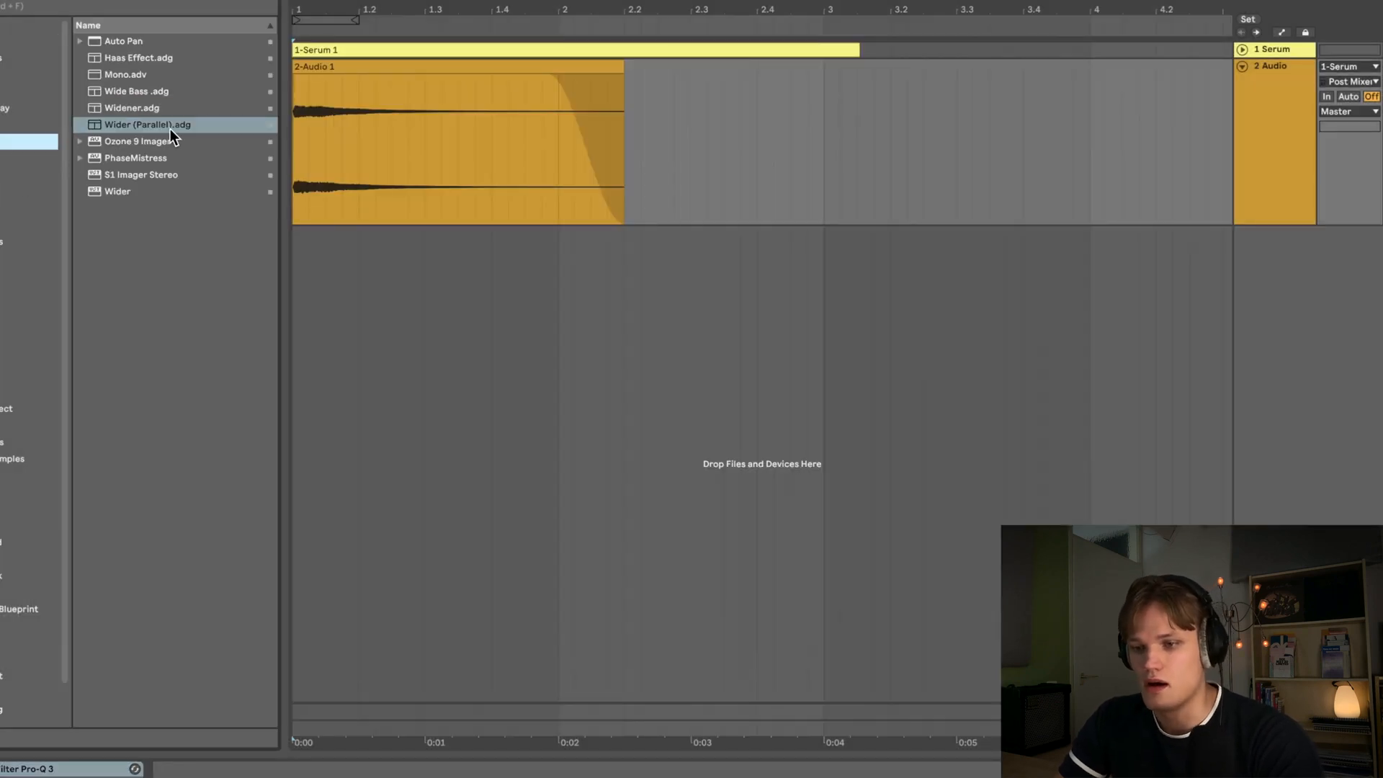
double_click(116, 191)
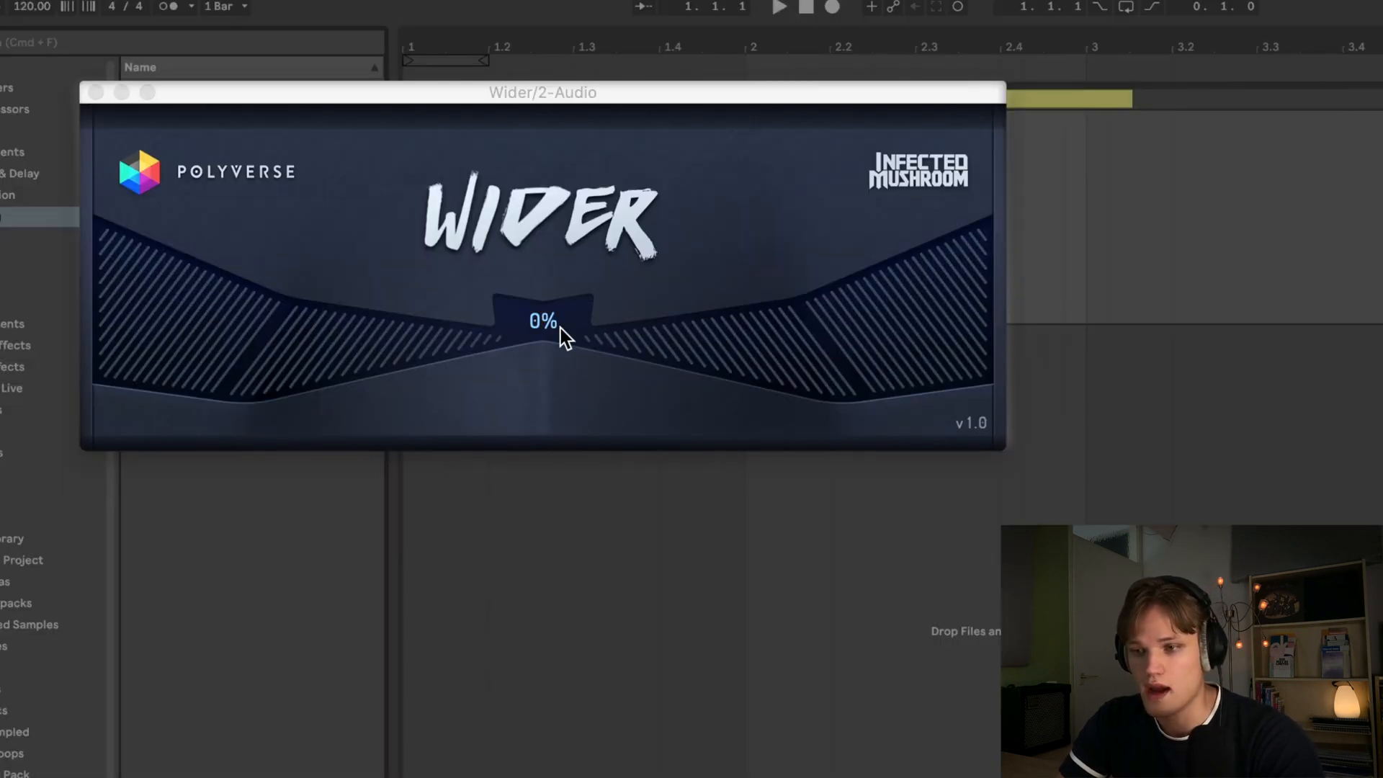
left_click_drag(587, 341, 586, 273)
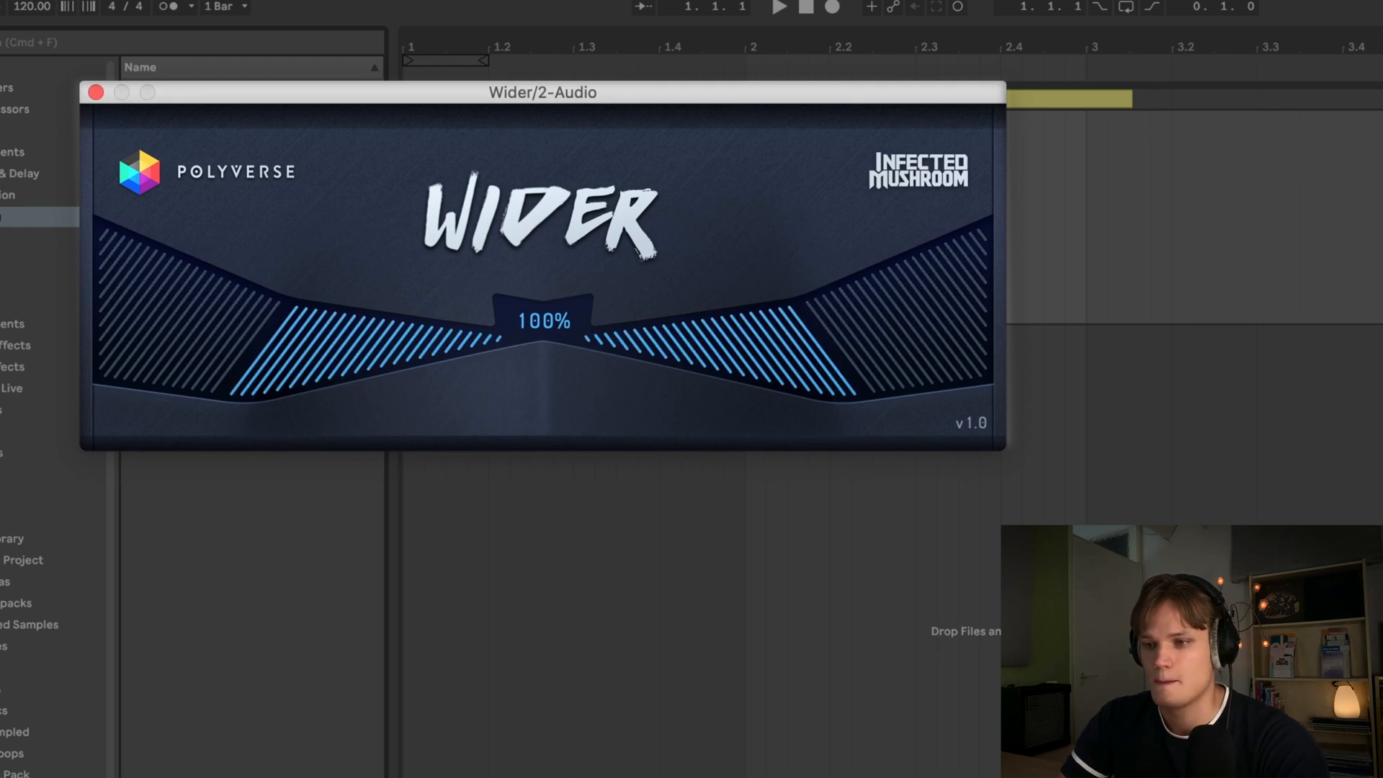
left_click(96, 92)
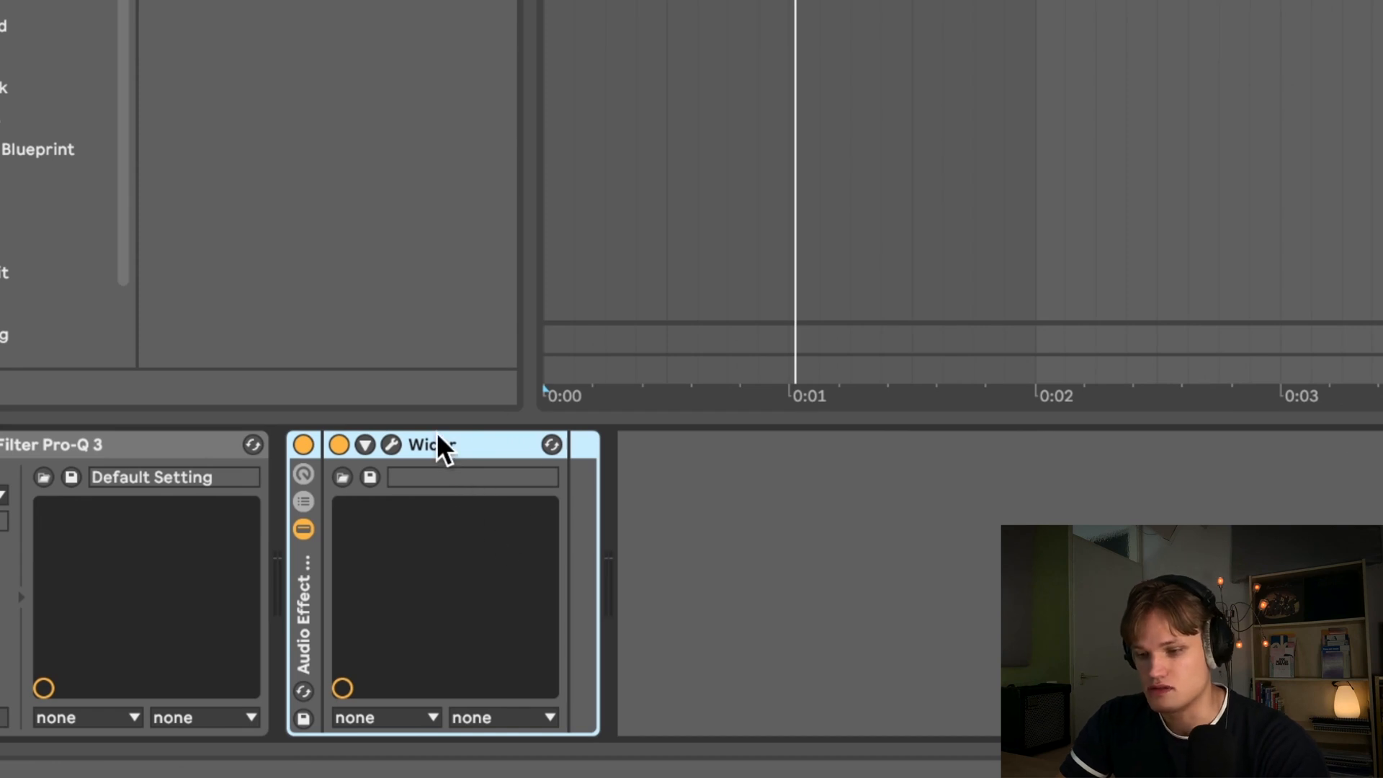
- Group Wider into an Audio Effect Rack and add a second chain named dry
left_click(303, 502)
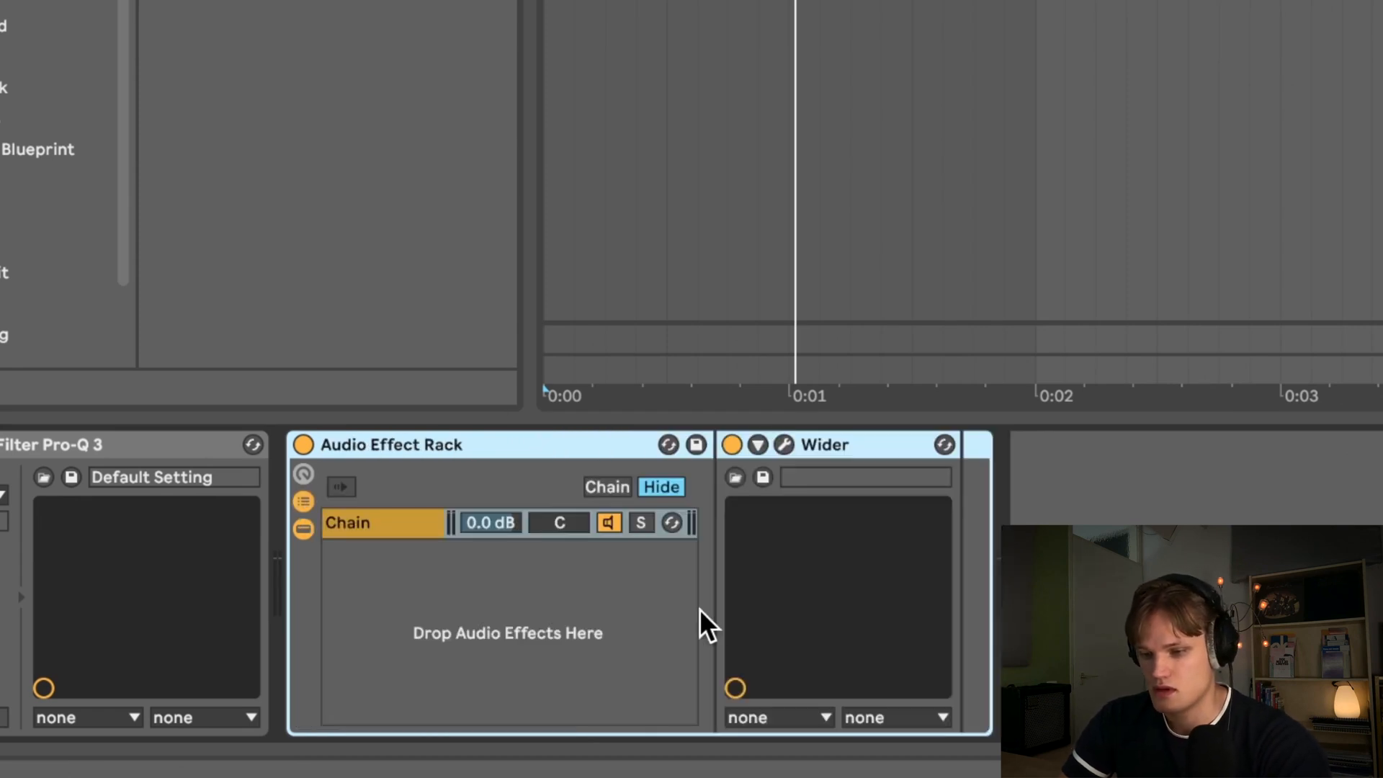
right_click(439, 593)
left_click(497, 607)
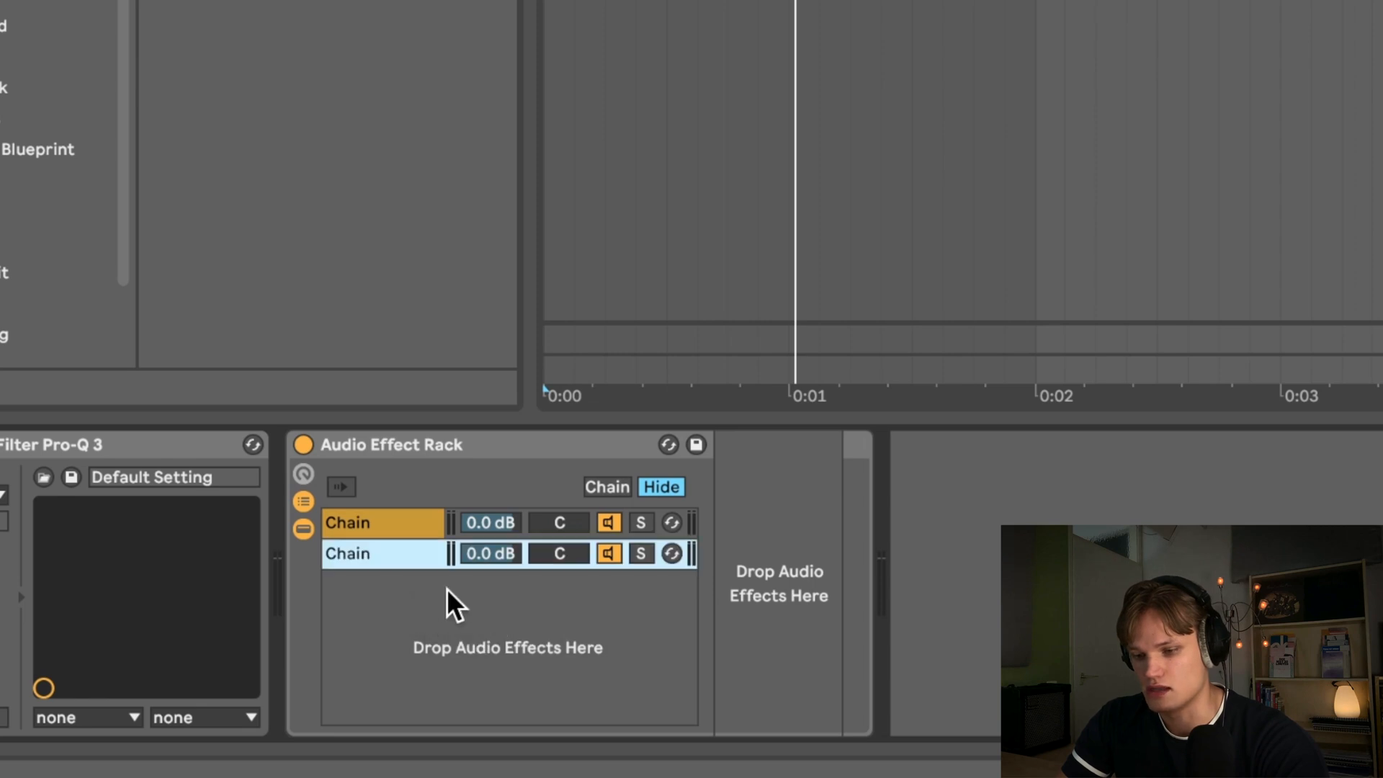
key("super+r")
type("dry")
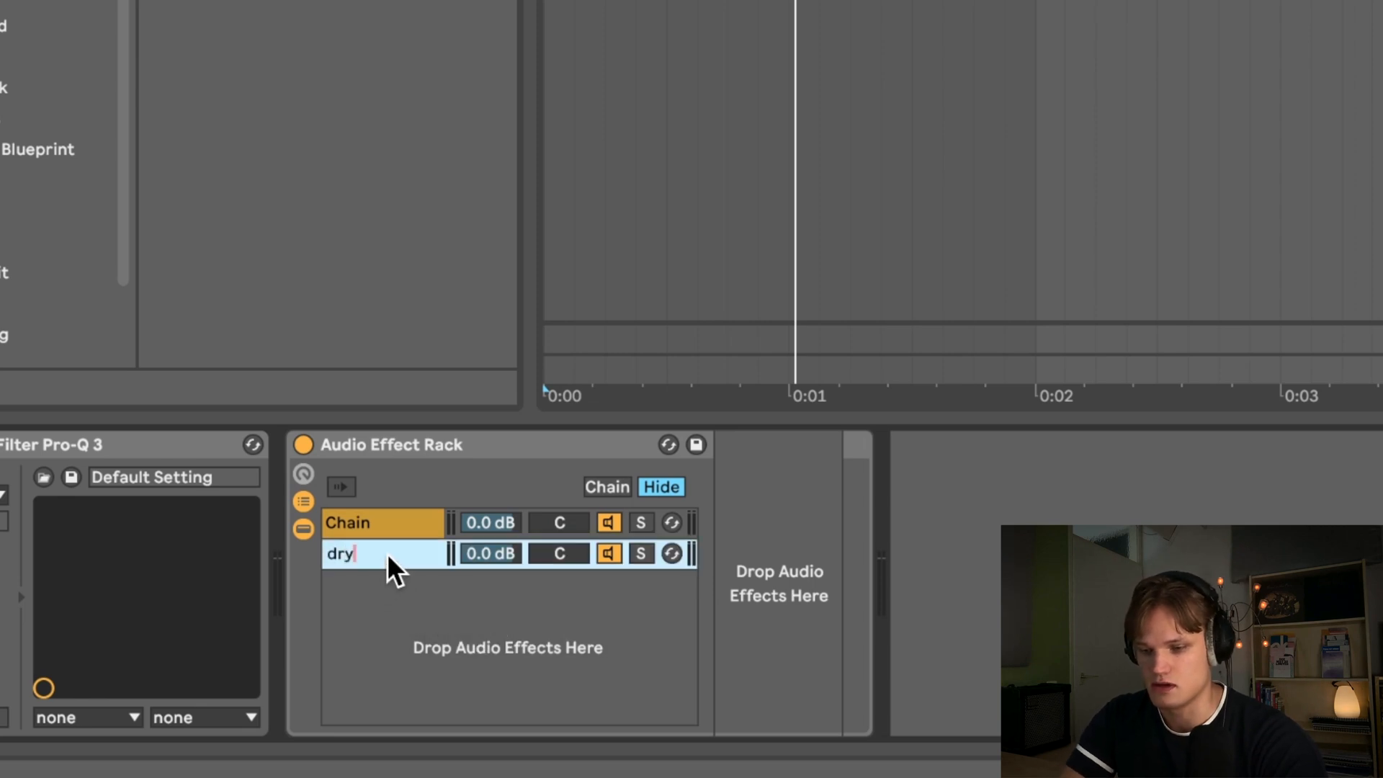
- Confirm the dry chain name and rename the other rack chain to wider
key("Return")
left_click(386, 513)
key("super+r")
type("w")
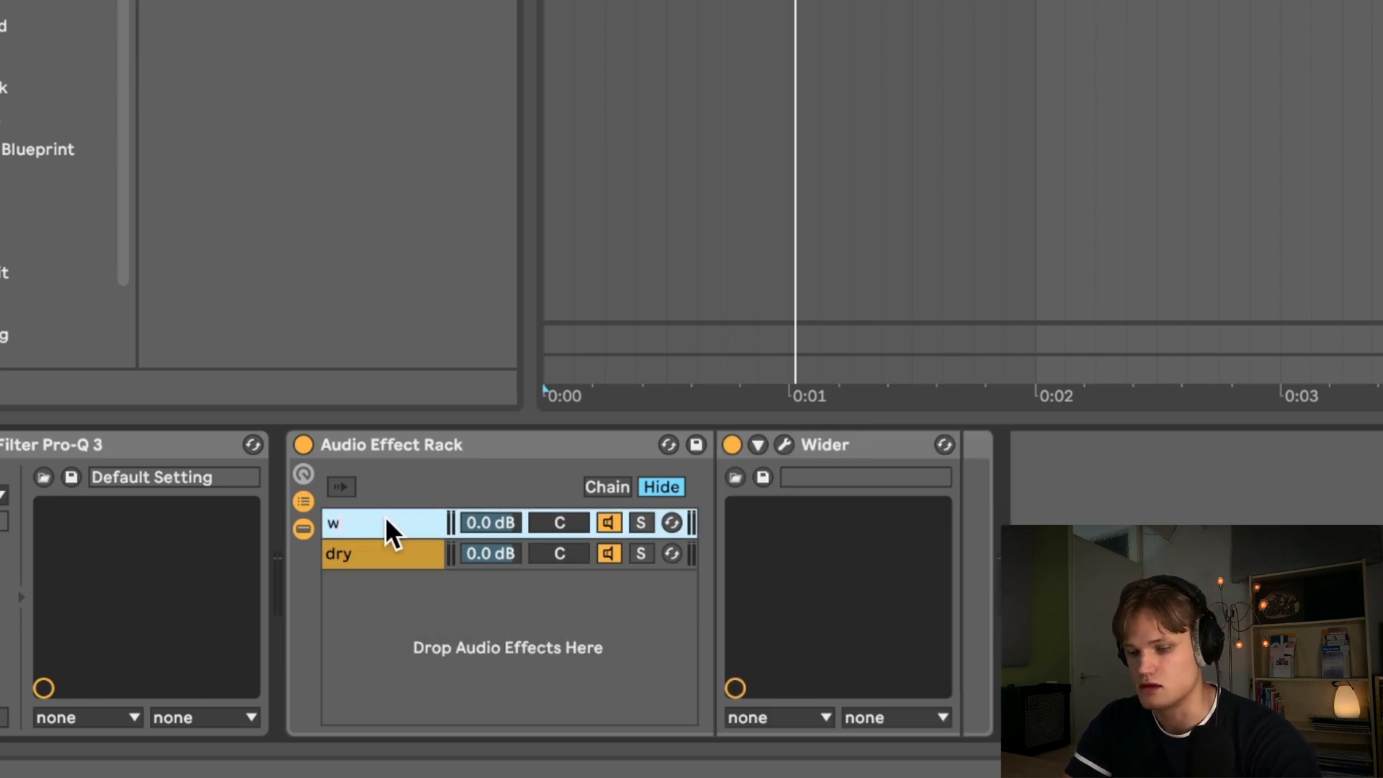
type("ider")
key("Return")
- Play the clip and set the wider chain's volume to -17.4 dB, comparing against the rack bypassed
key("space")
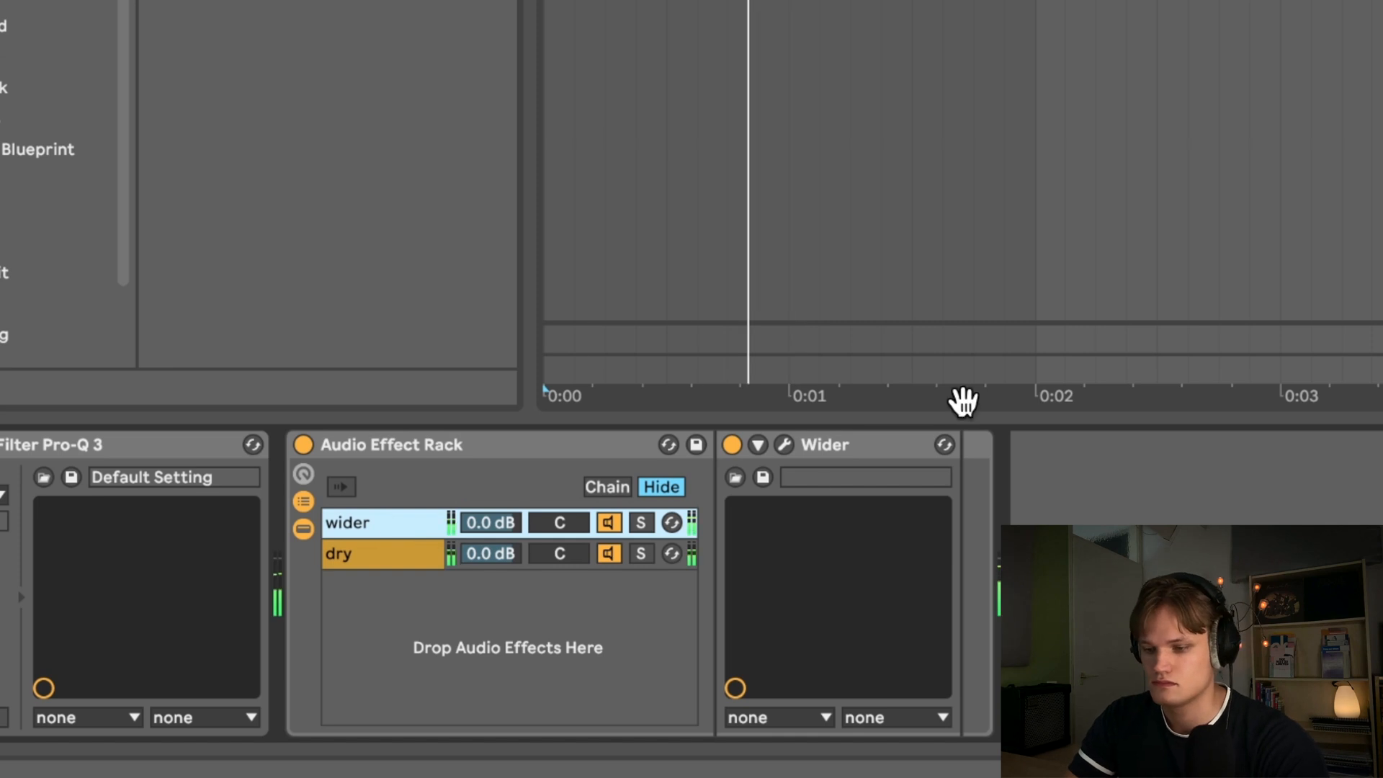
mouse_move(500, 520)
left_mouse_down()
mouse_move(499, 555)
mouse_move(502, 518)
left_mouse_up()
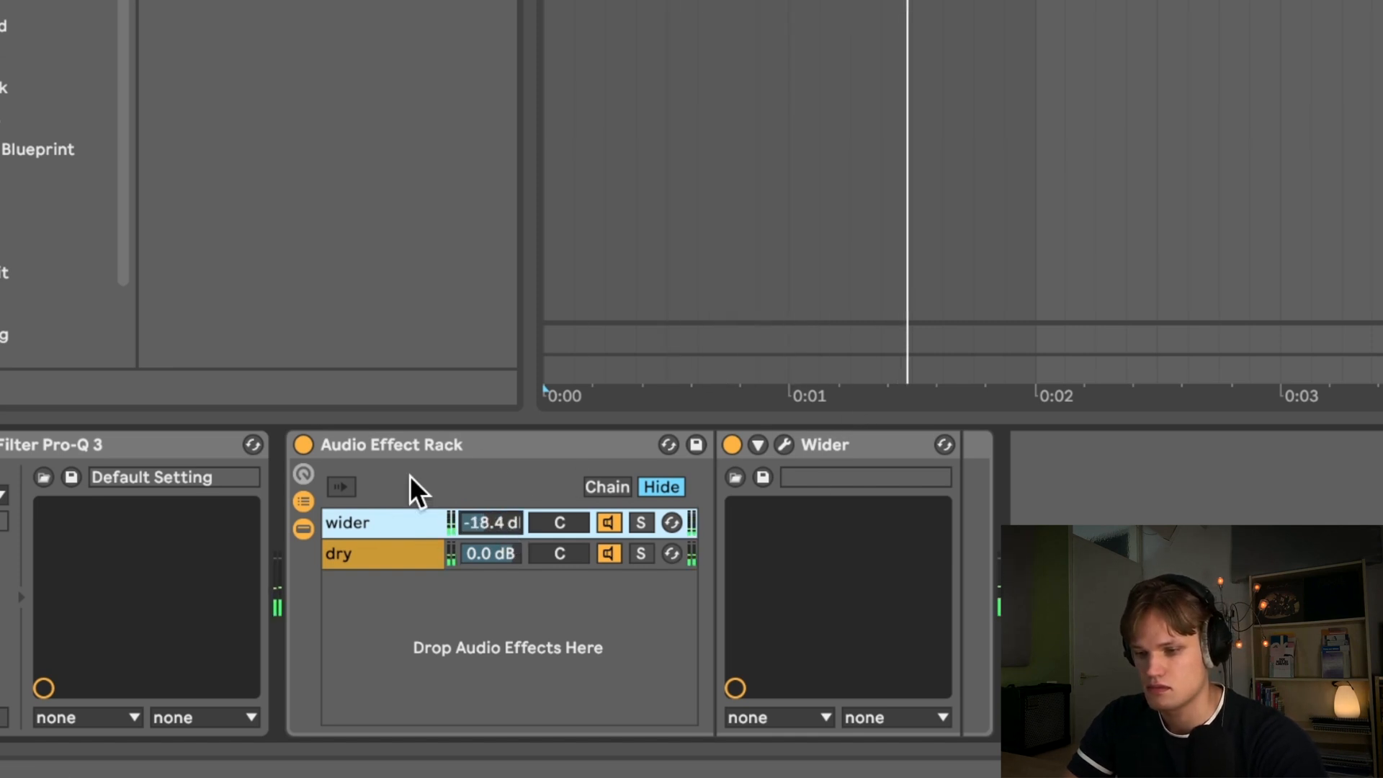
left_click(309, 443)
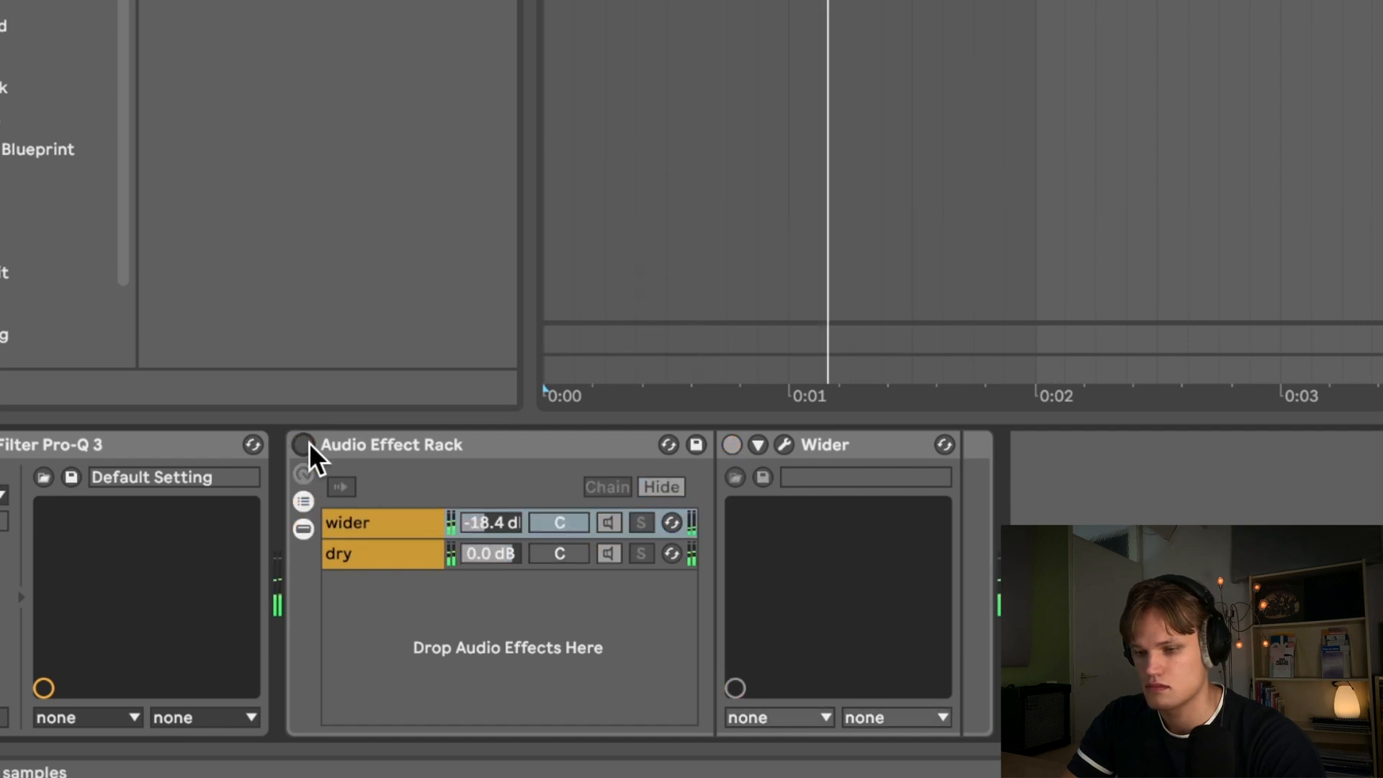
left_click(308, 443)
left_click_drag(494, 521, 494, 515)
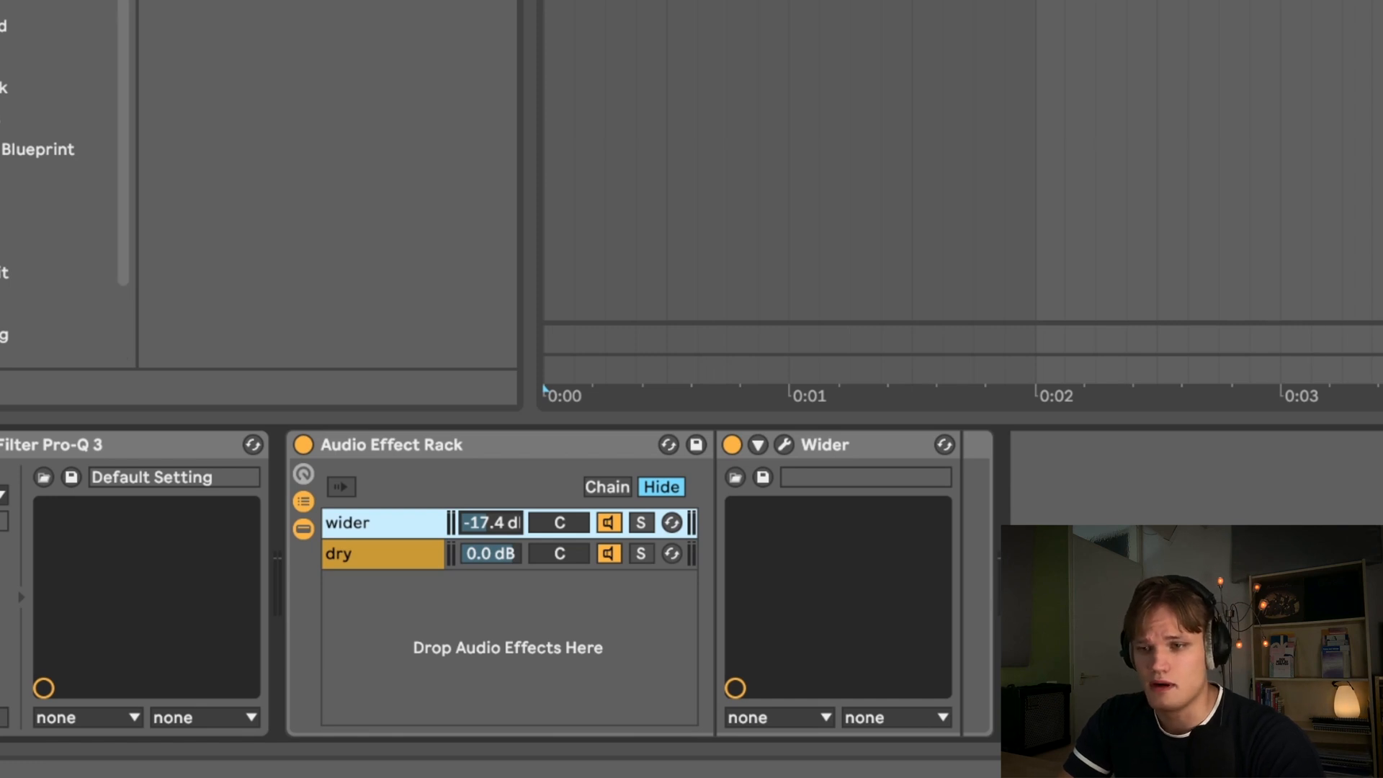
- On the Reverb, enable Lo Cut, set the input filter to 1.13 kHz, Dry/Wet to 38% and Predelay to 1.28 ms
key("ctrl+f")
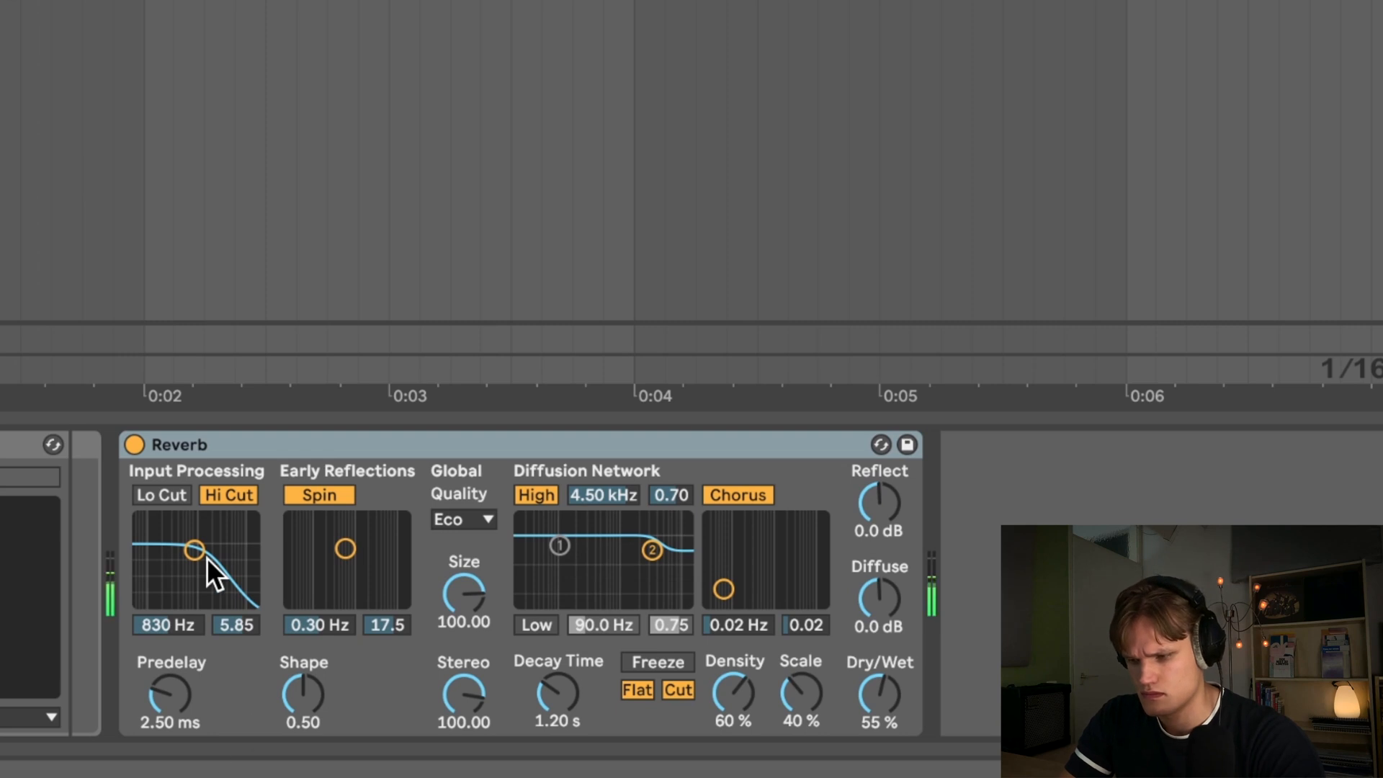
left_click(170, 494)
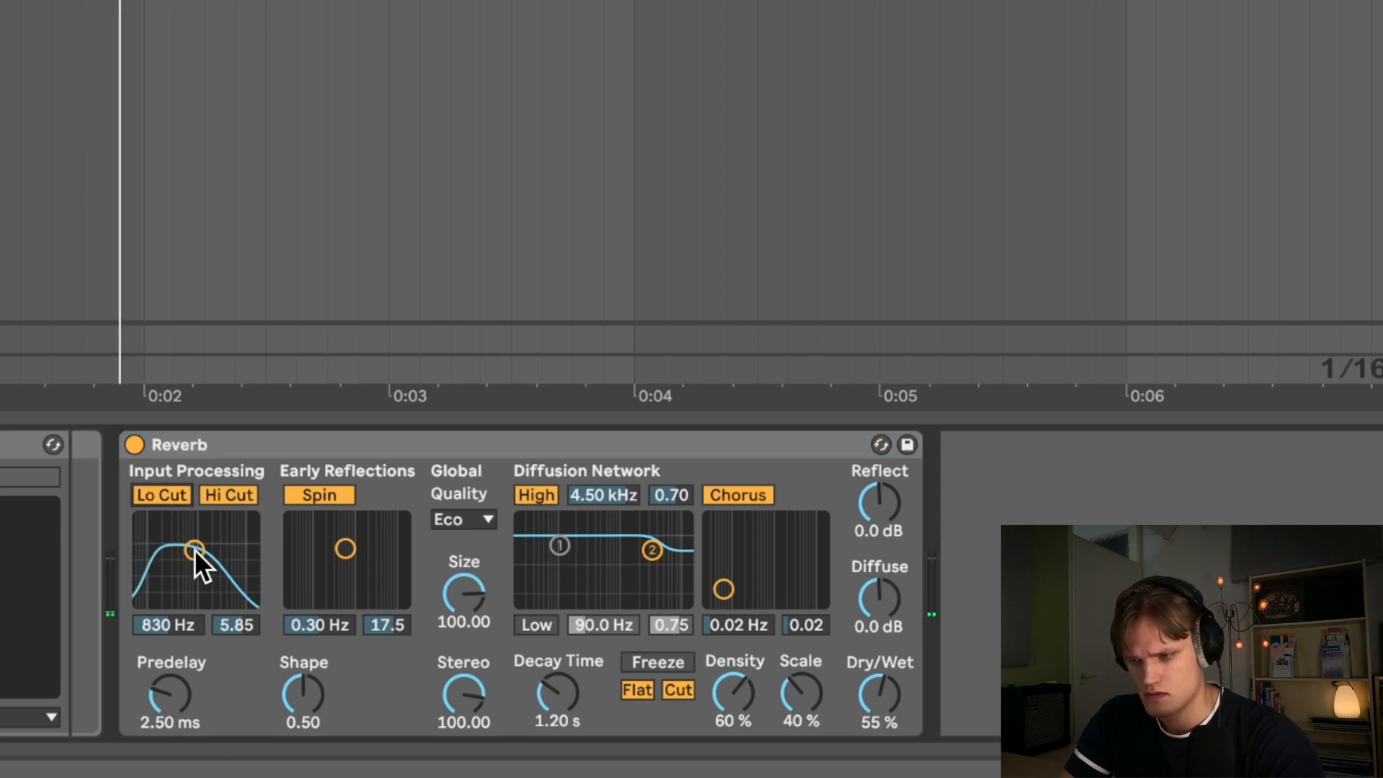
left_click_drag(195, 549, 199, 554)
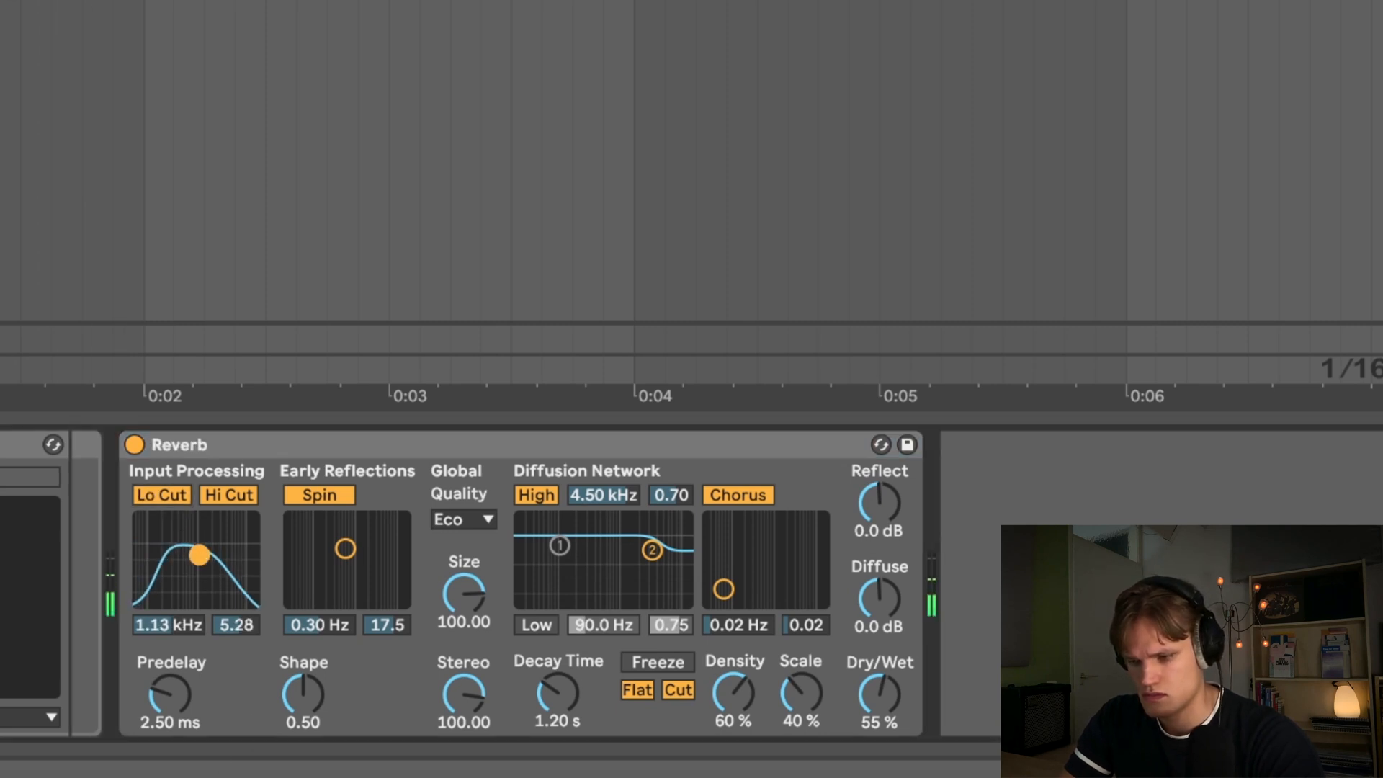
left_click_drag(869, 683, 868, 702)
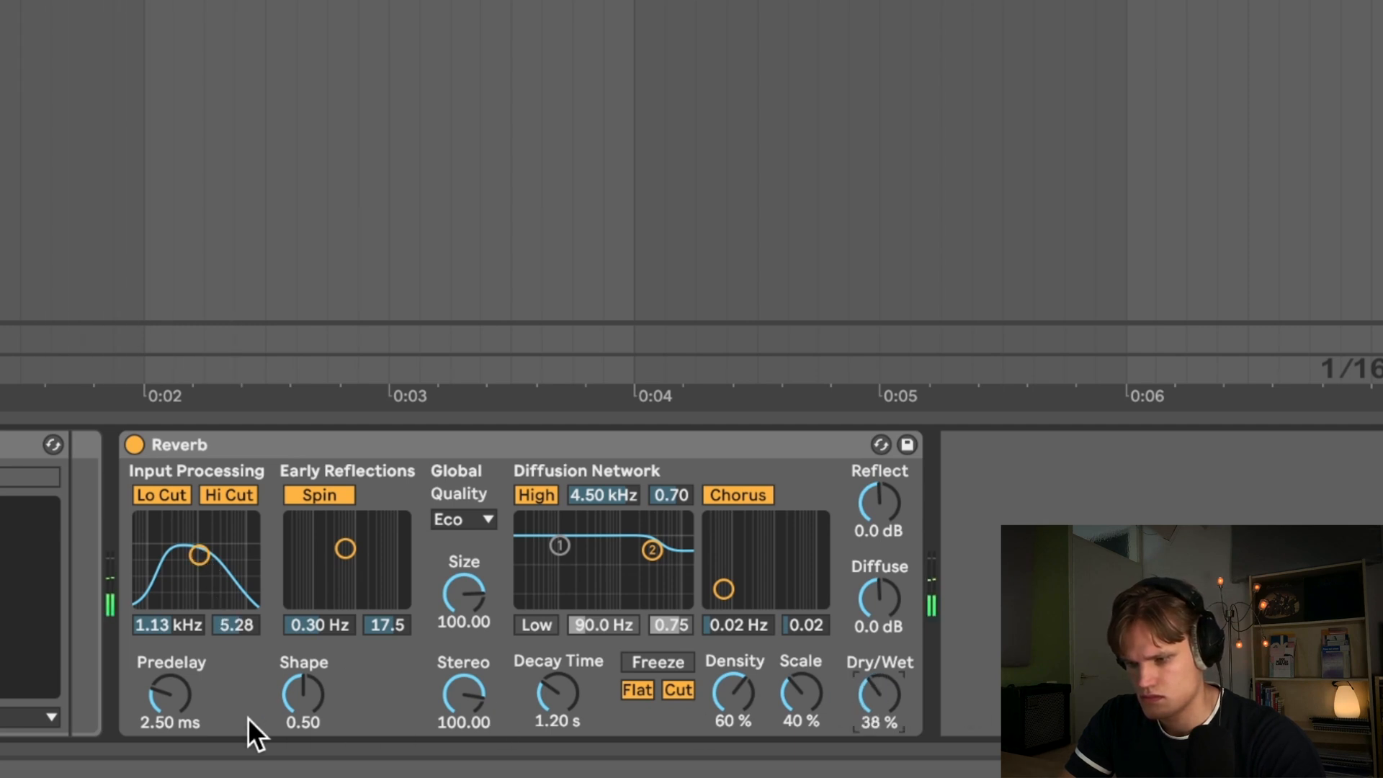
left_click_drag(170, 693, 170, 707)
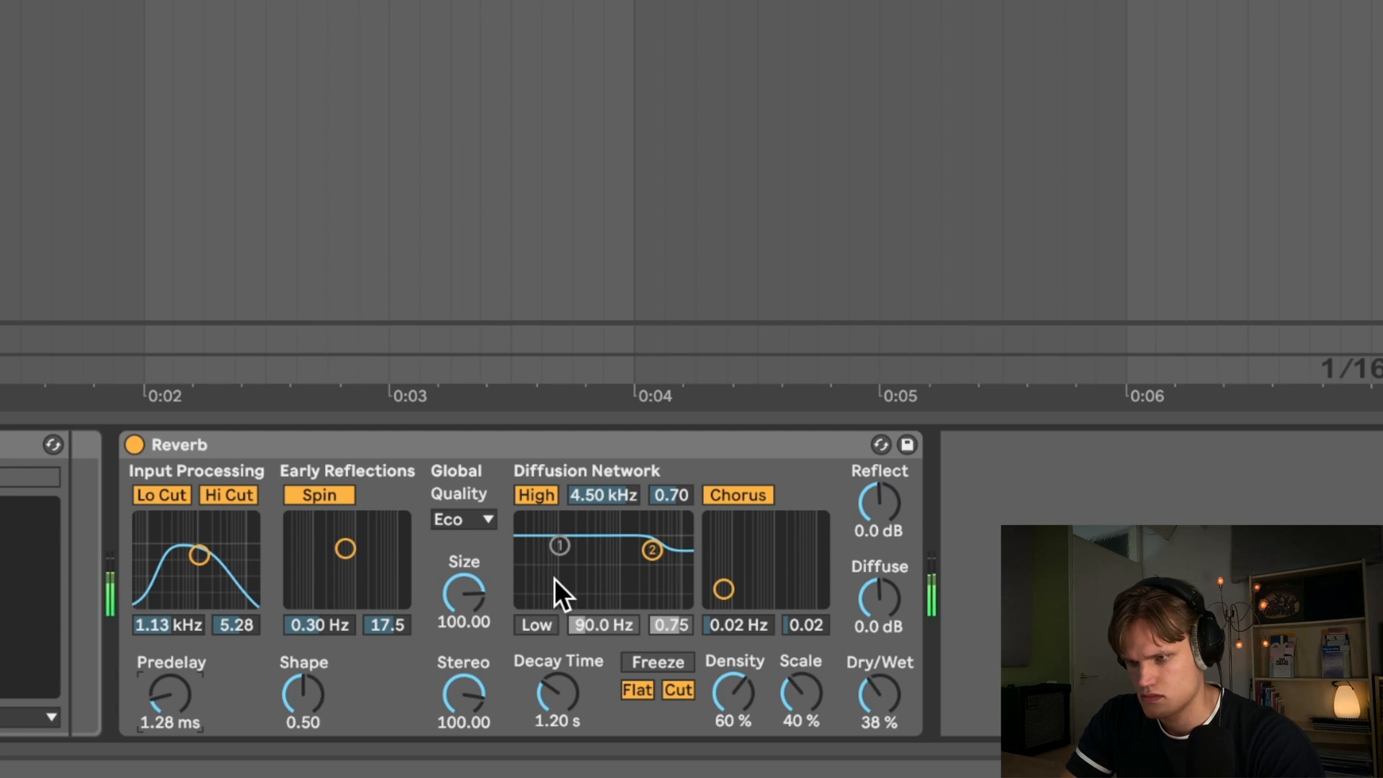